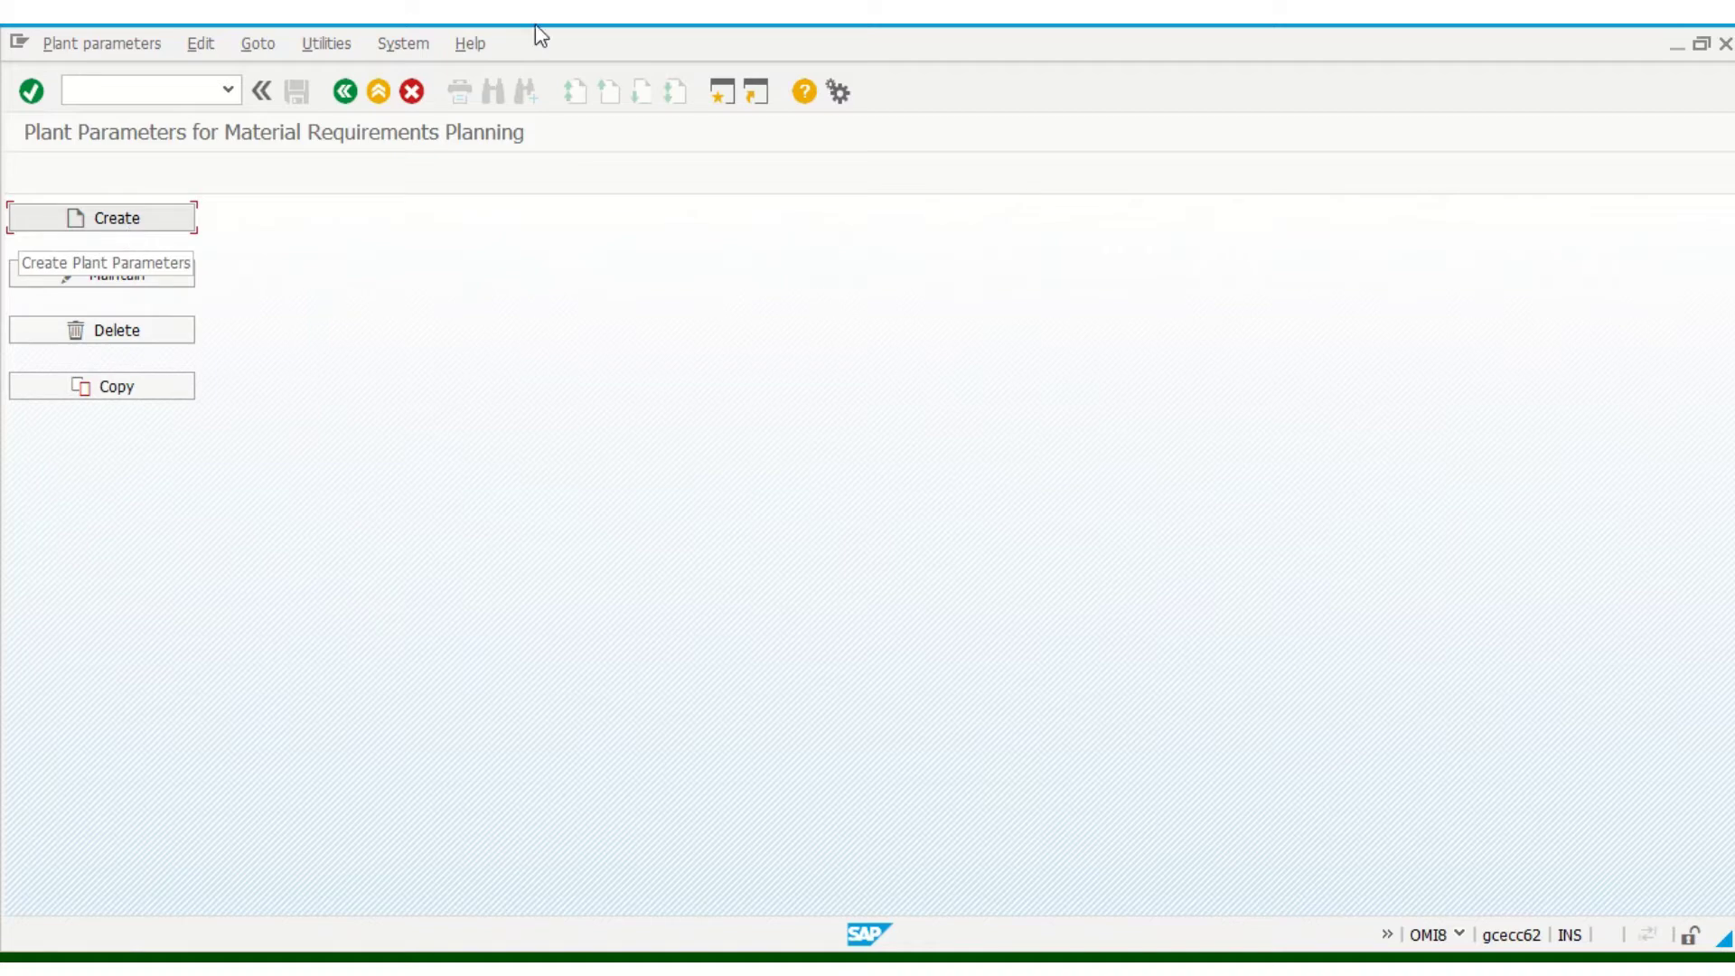
- Open a new session and start transaction MM01 for creating a material
mouse_move(836, 27)
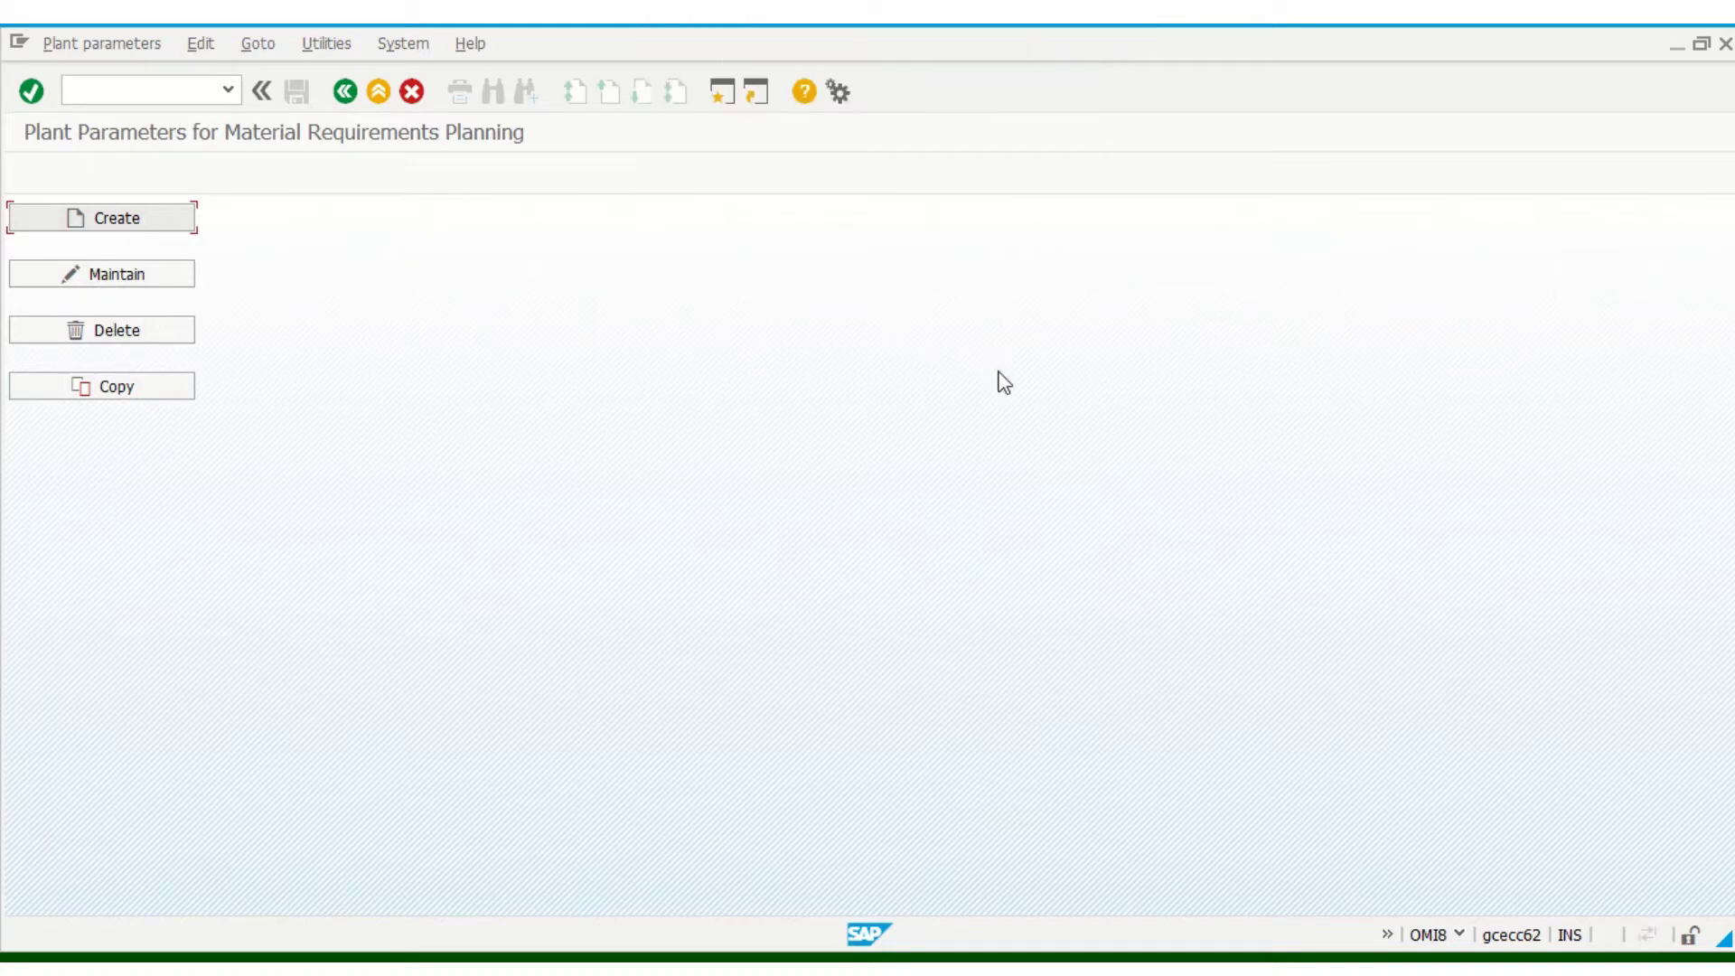
left_click(723, 93)
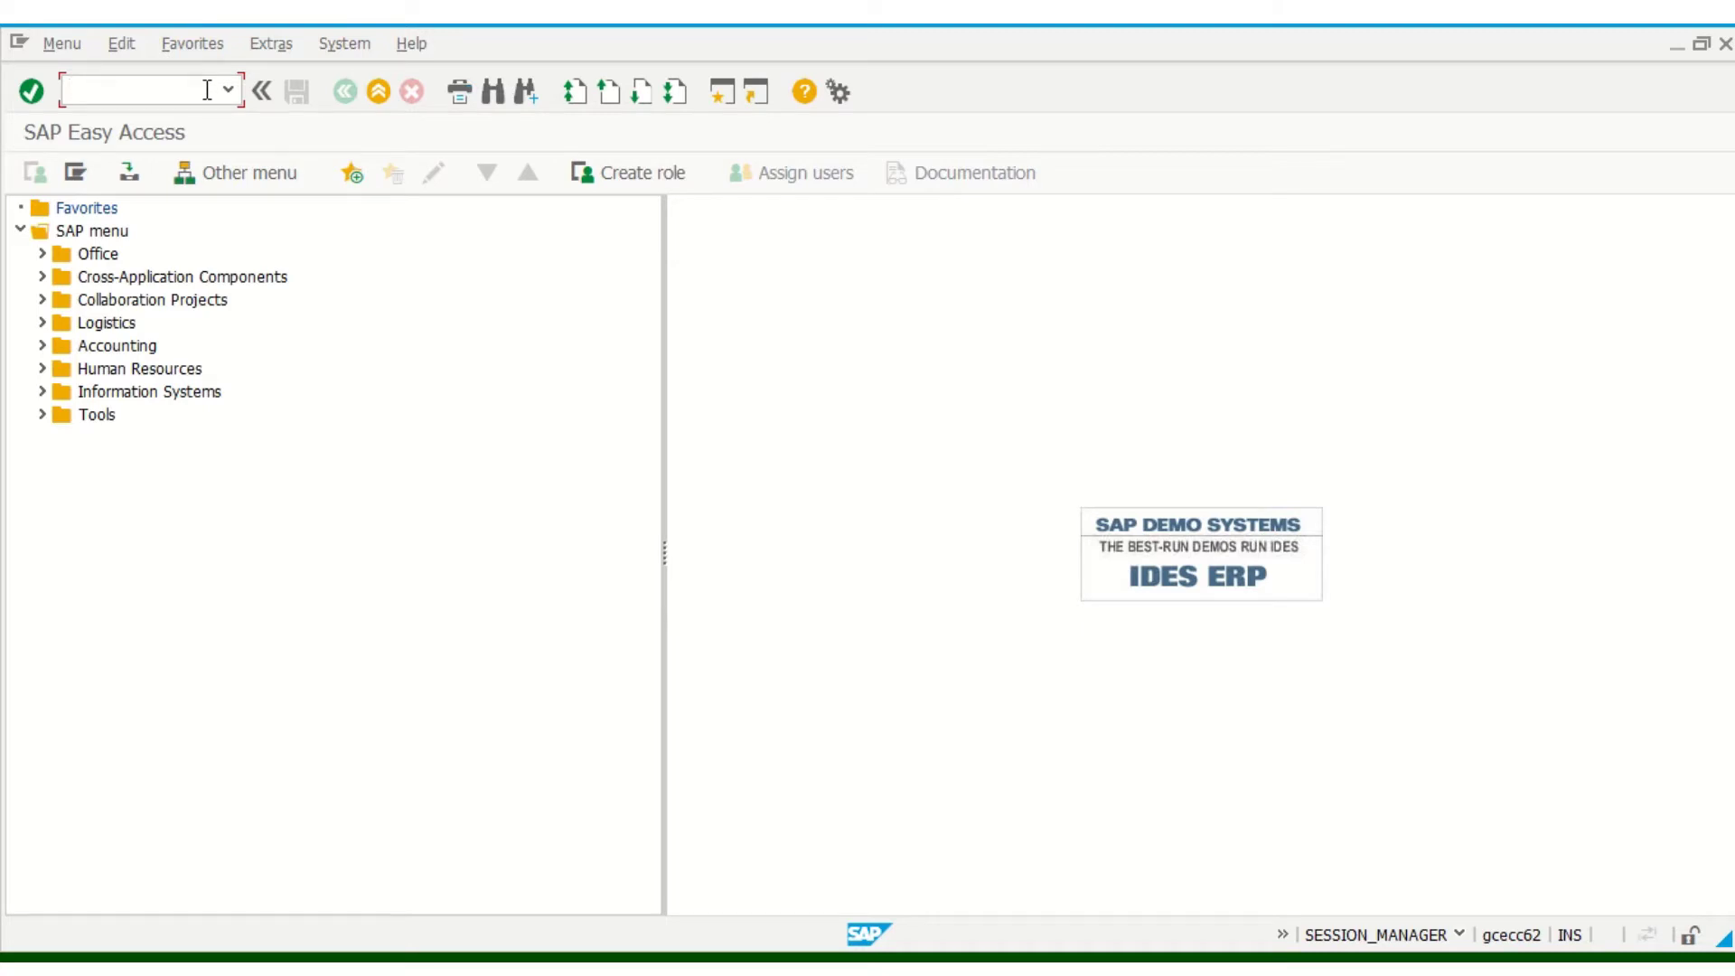
type("mm01")
key("Return")
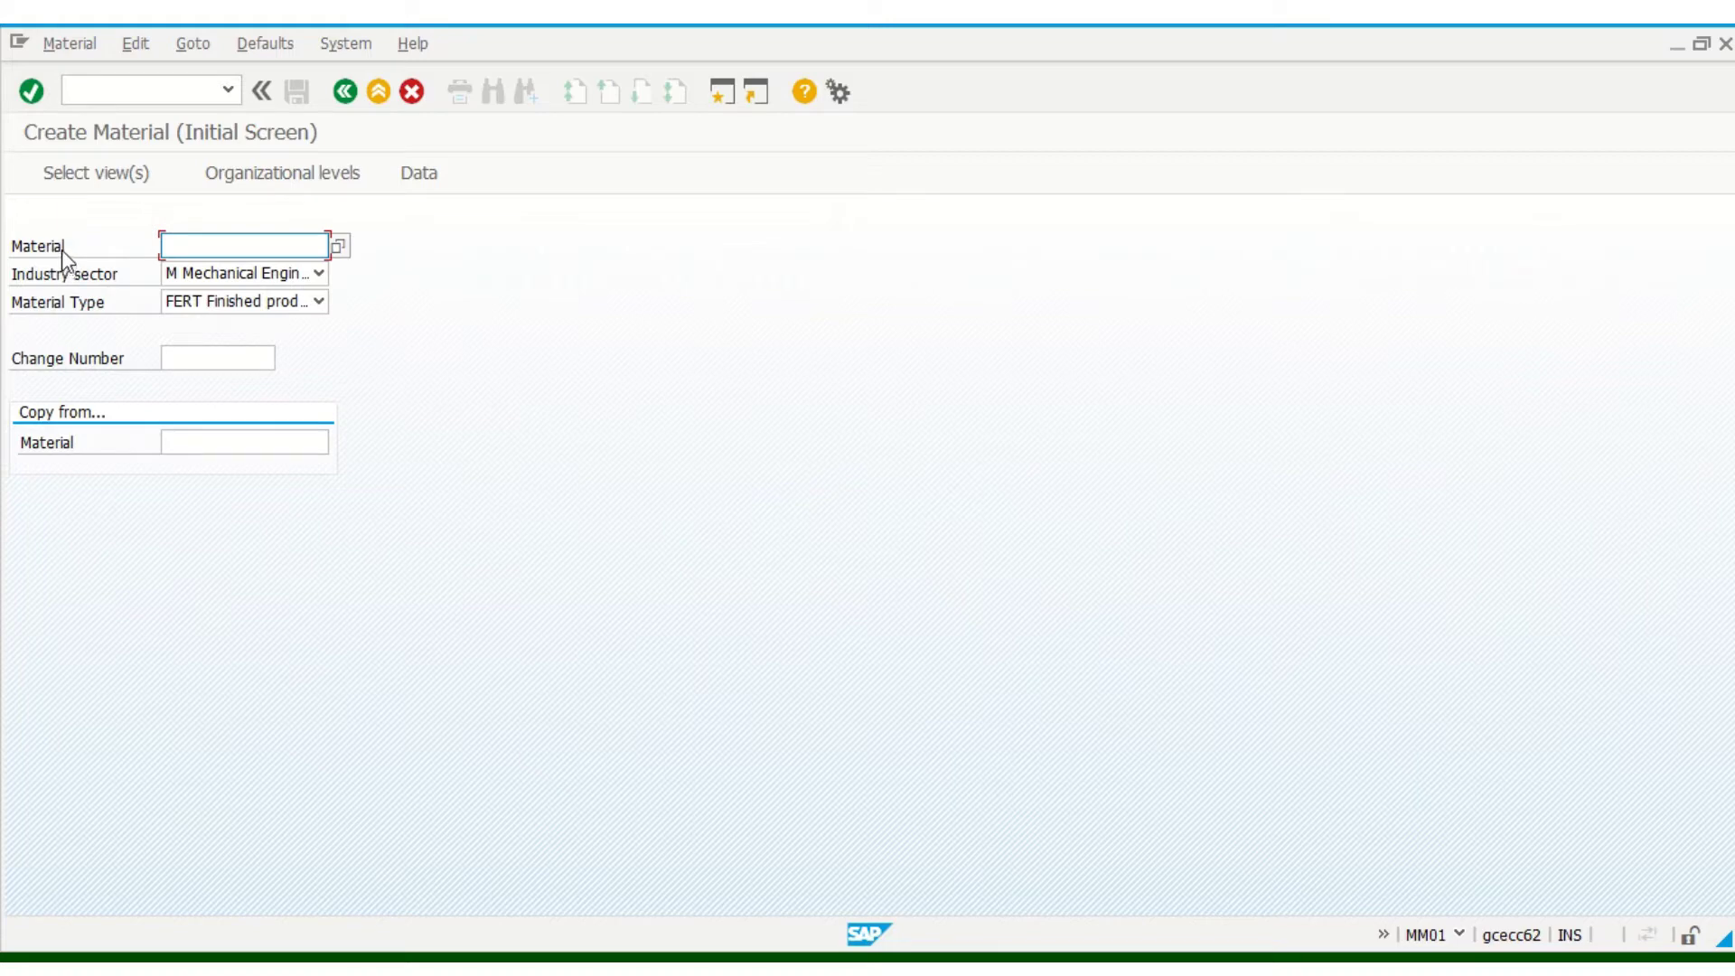
left_click(187, 244)
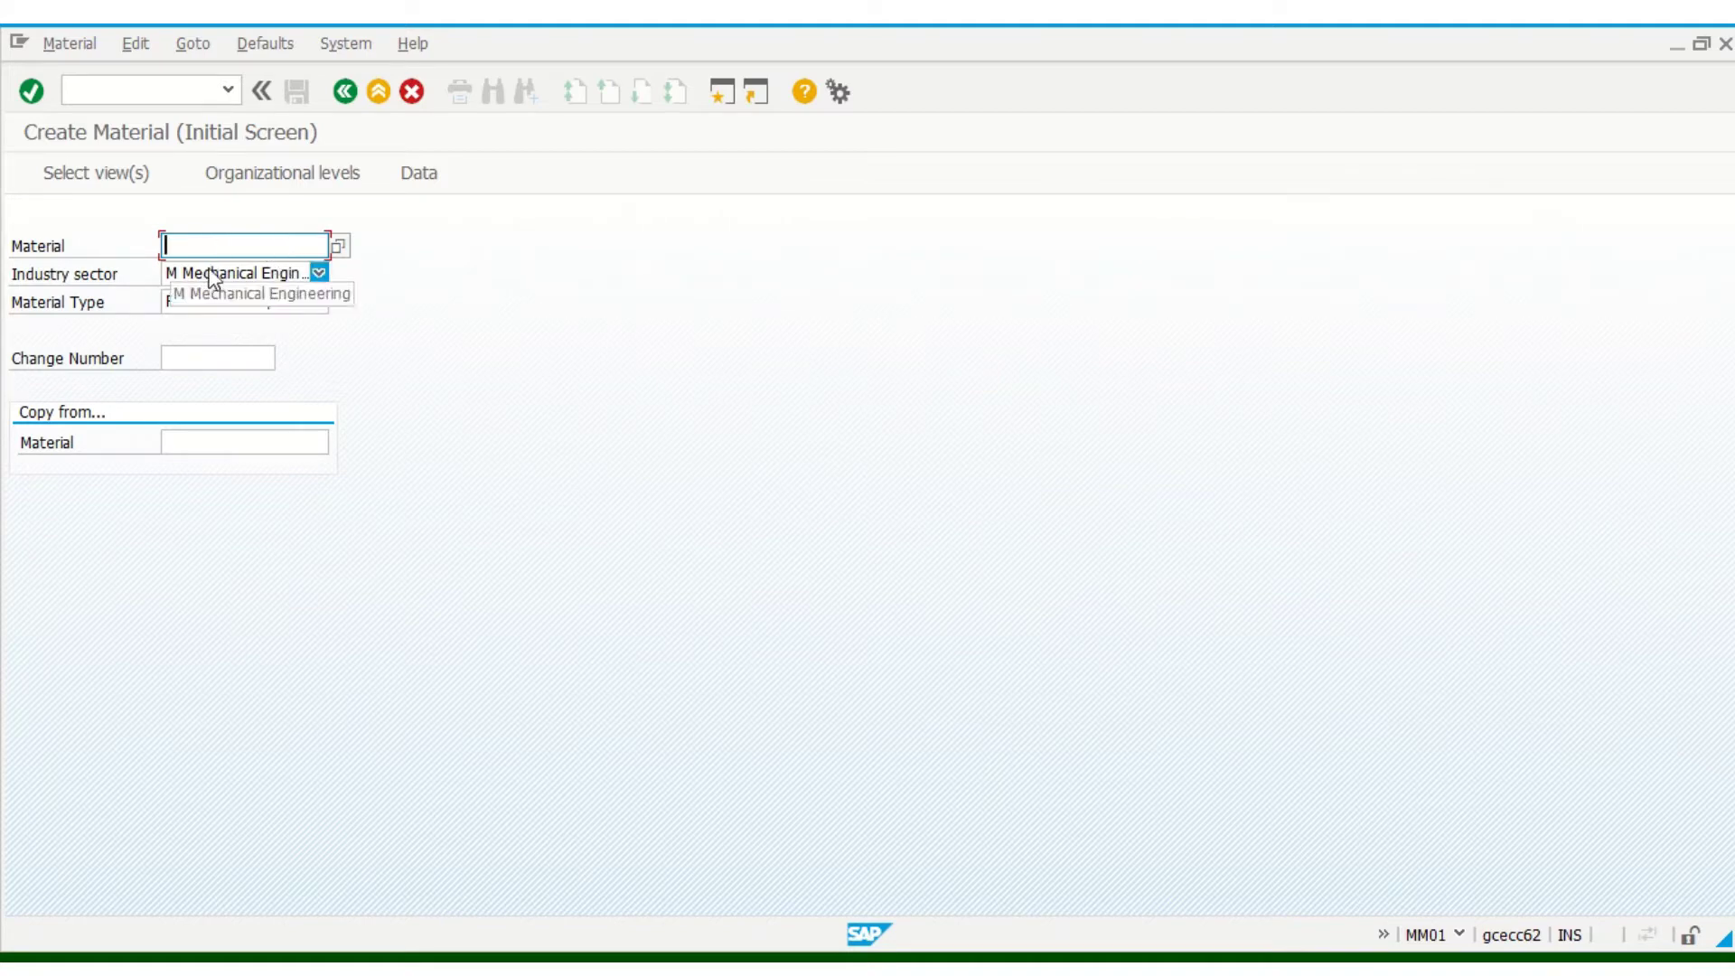
type("teprep")
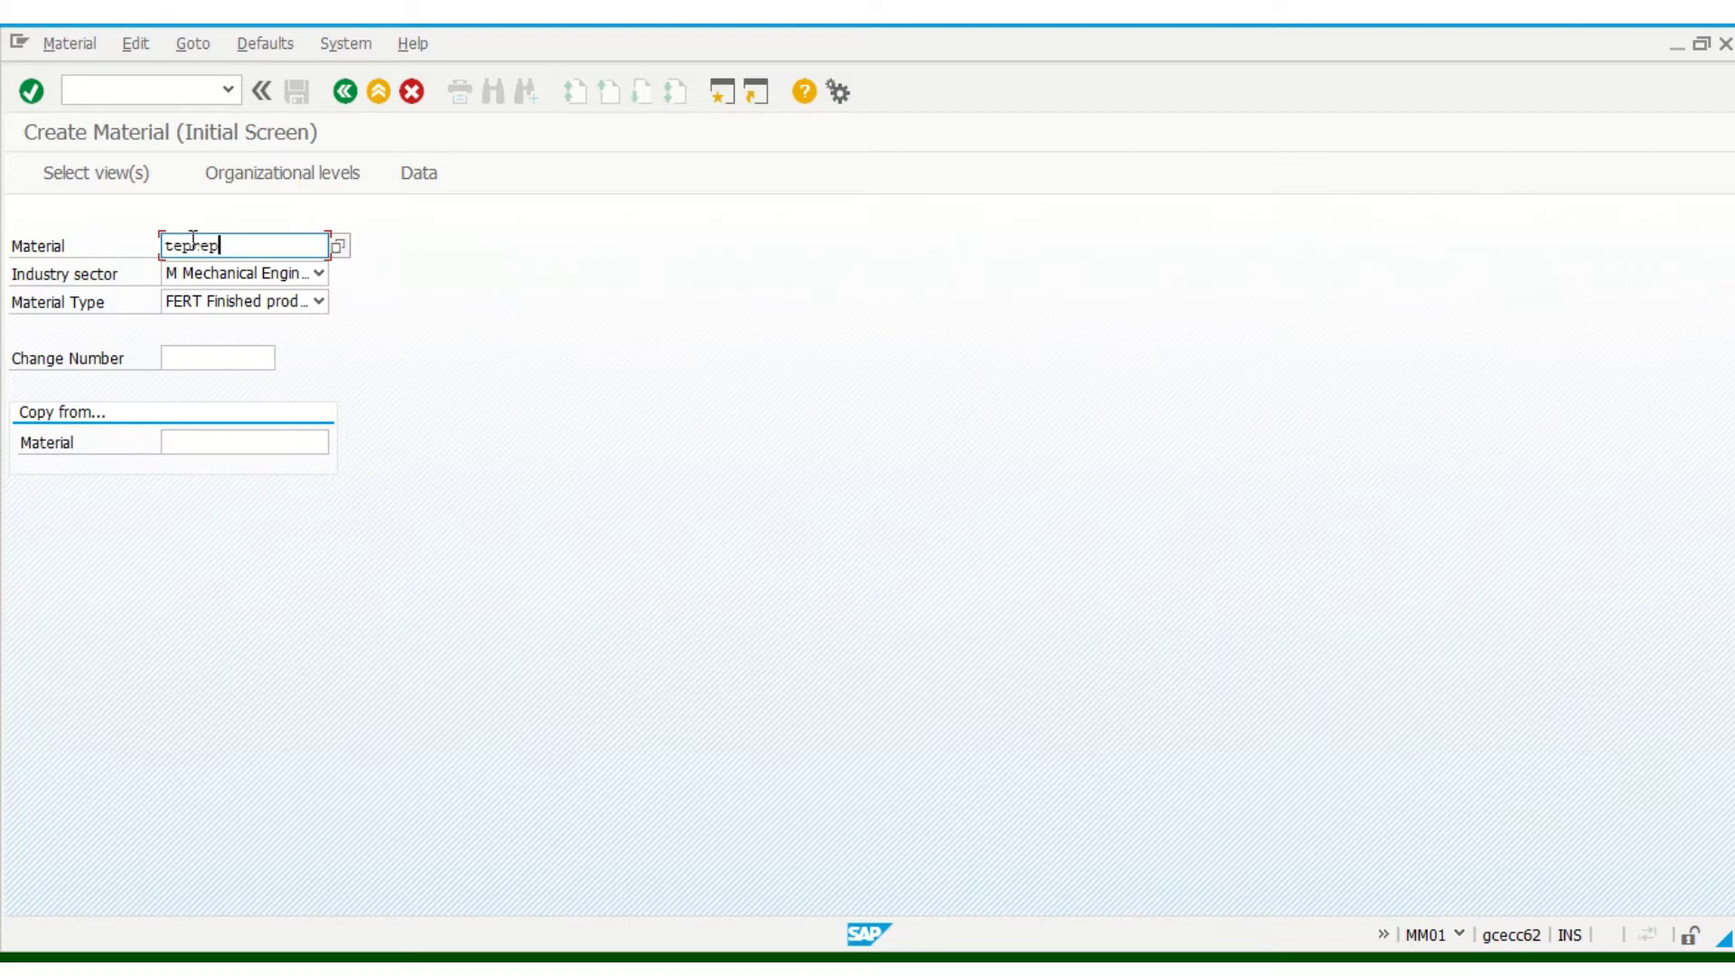
key("BackSpace")
key("BackSpace")
key("BackSpace")
key("BackSpace")
key("BackSpace")
key("BackSpace")
key("BackSpace")
left_click(535, 365)
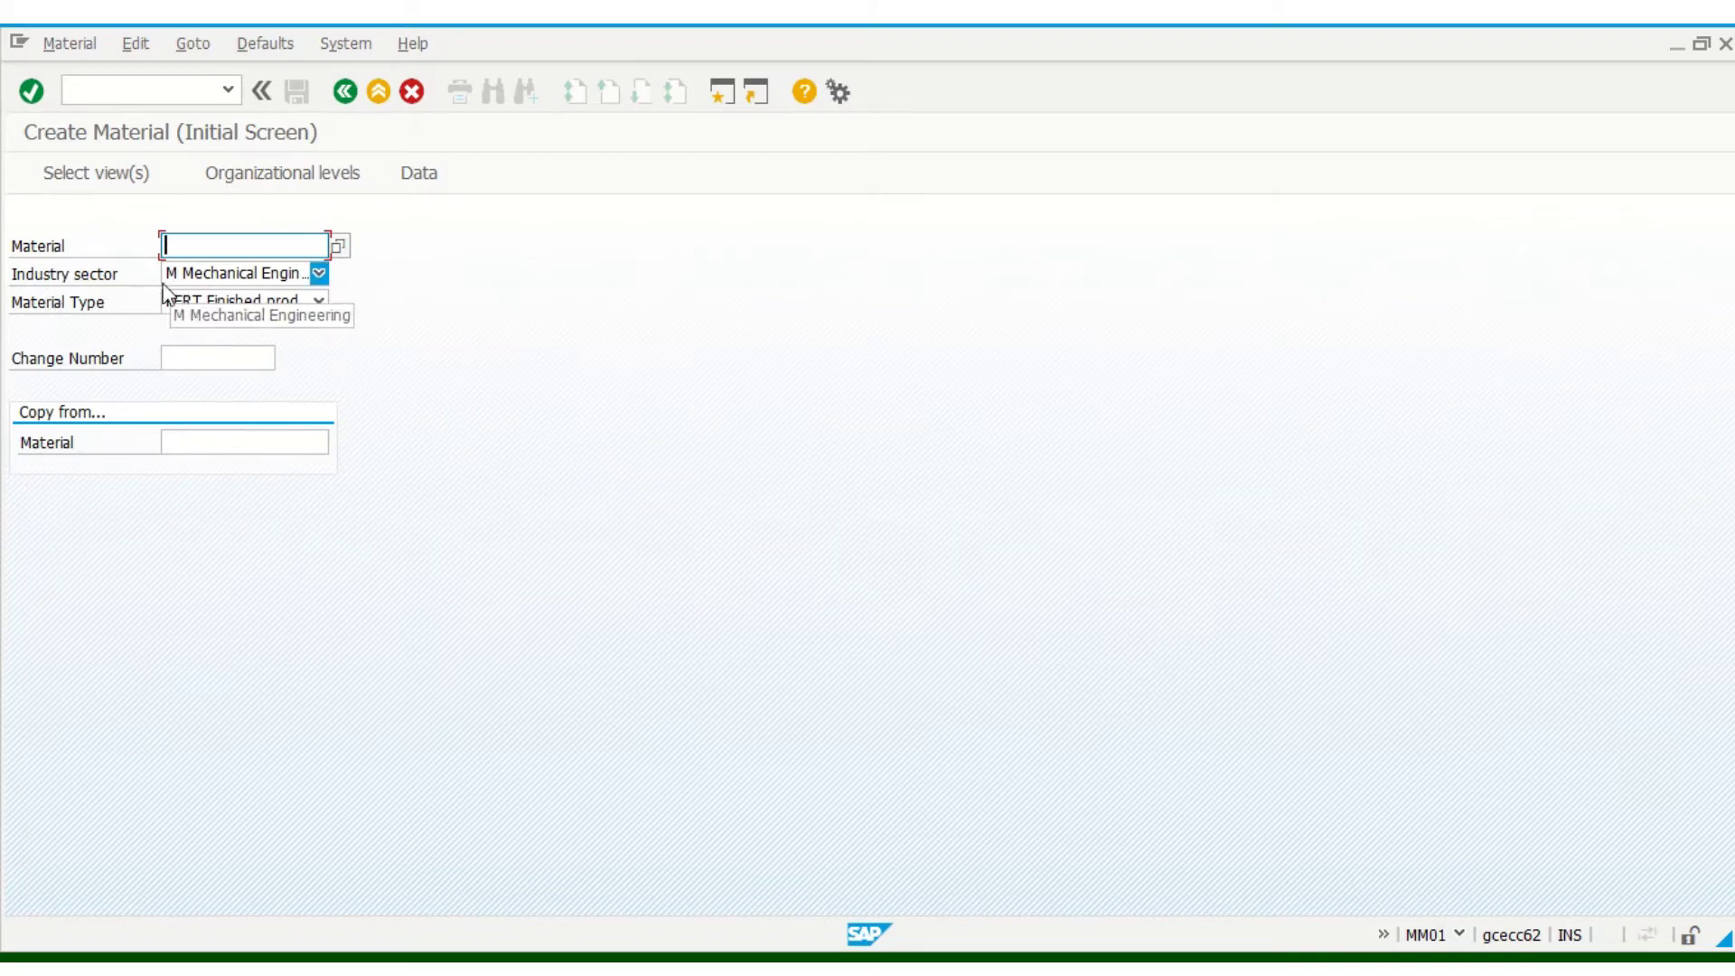
- Switch to the Word notes and review the Material Master list of material types to create
left_click(109, 312)
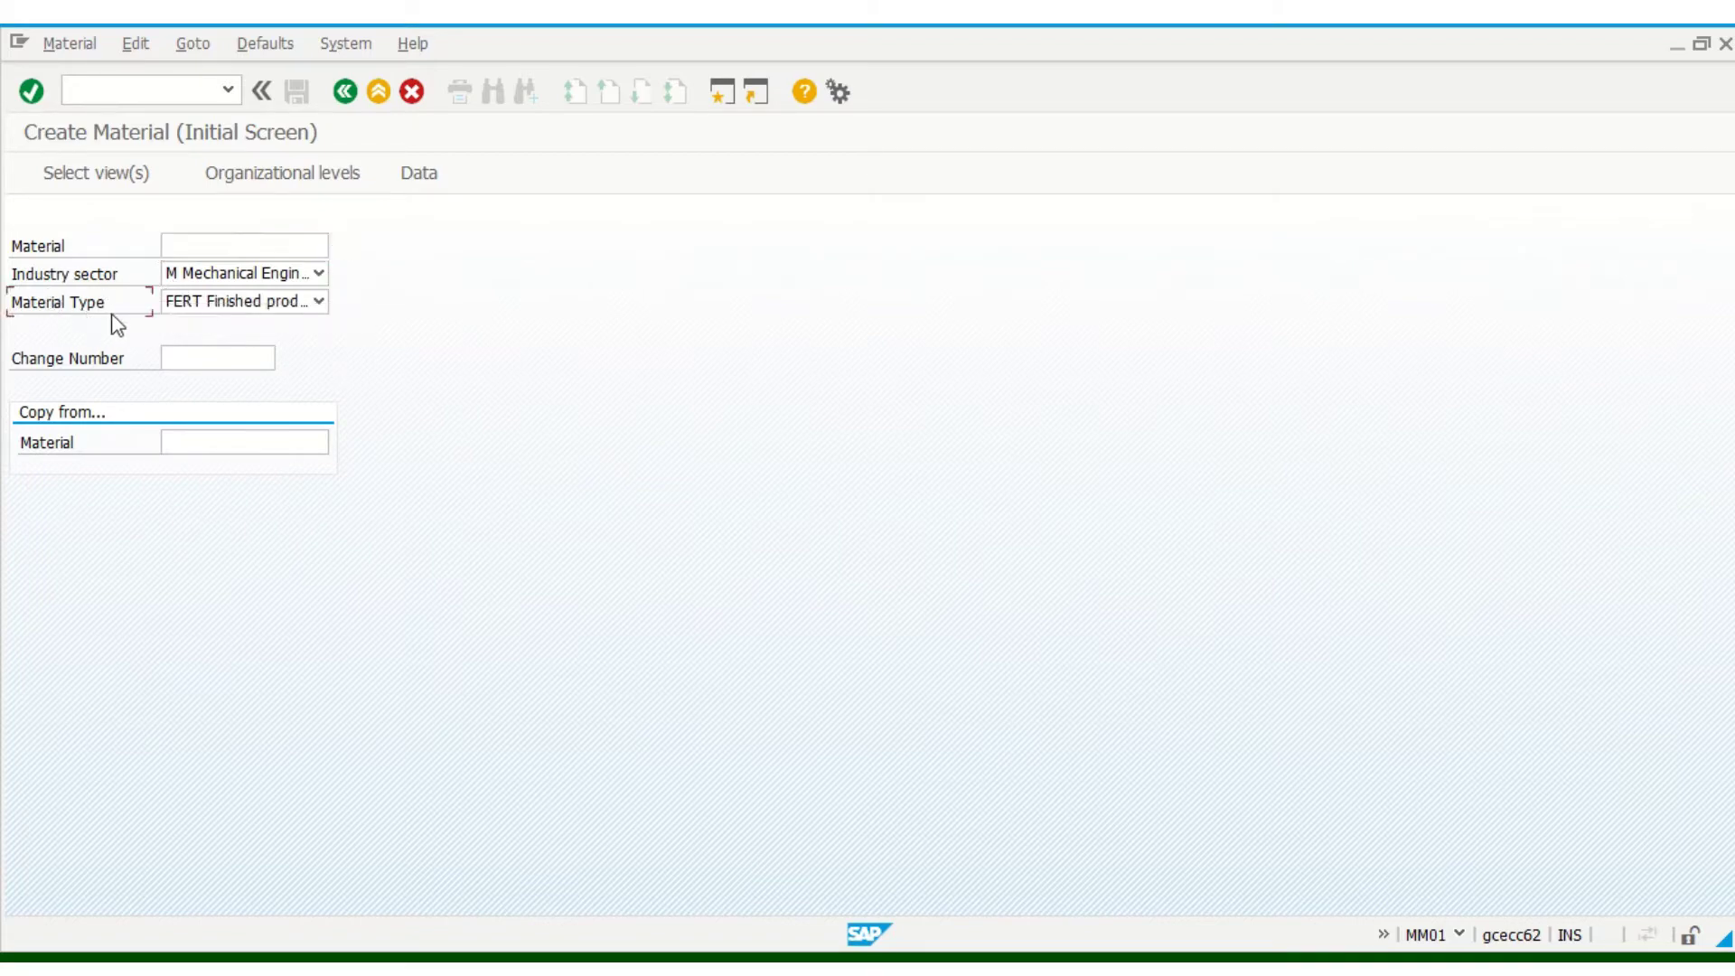
left_click(191, 312)
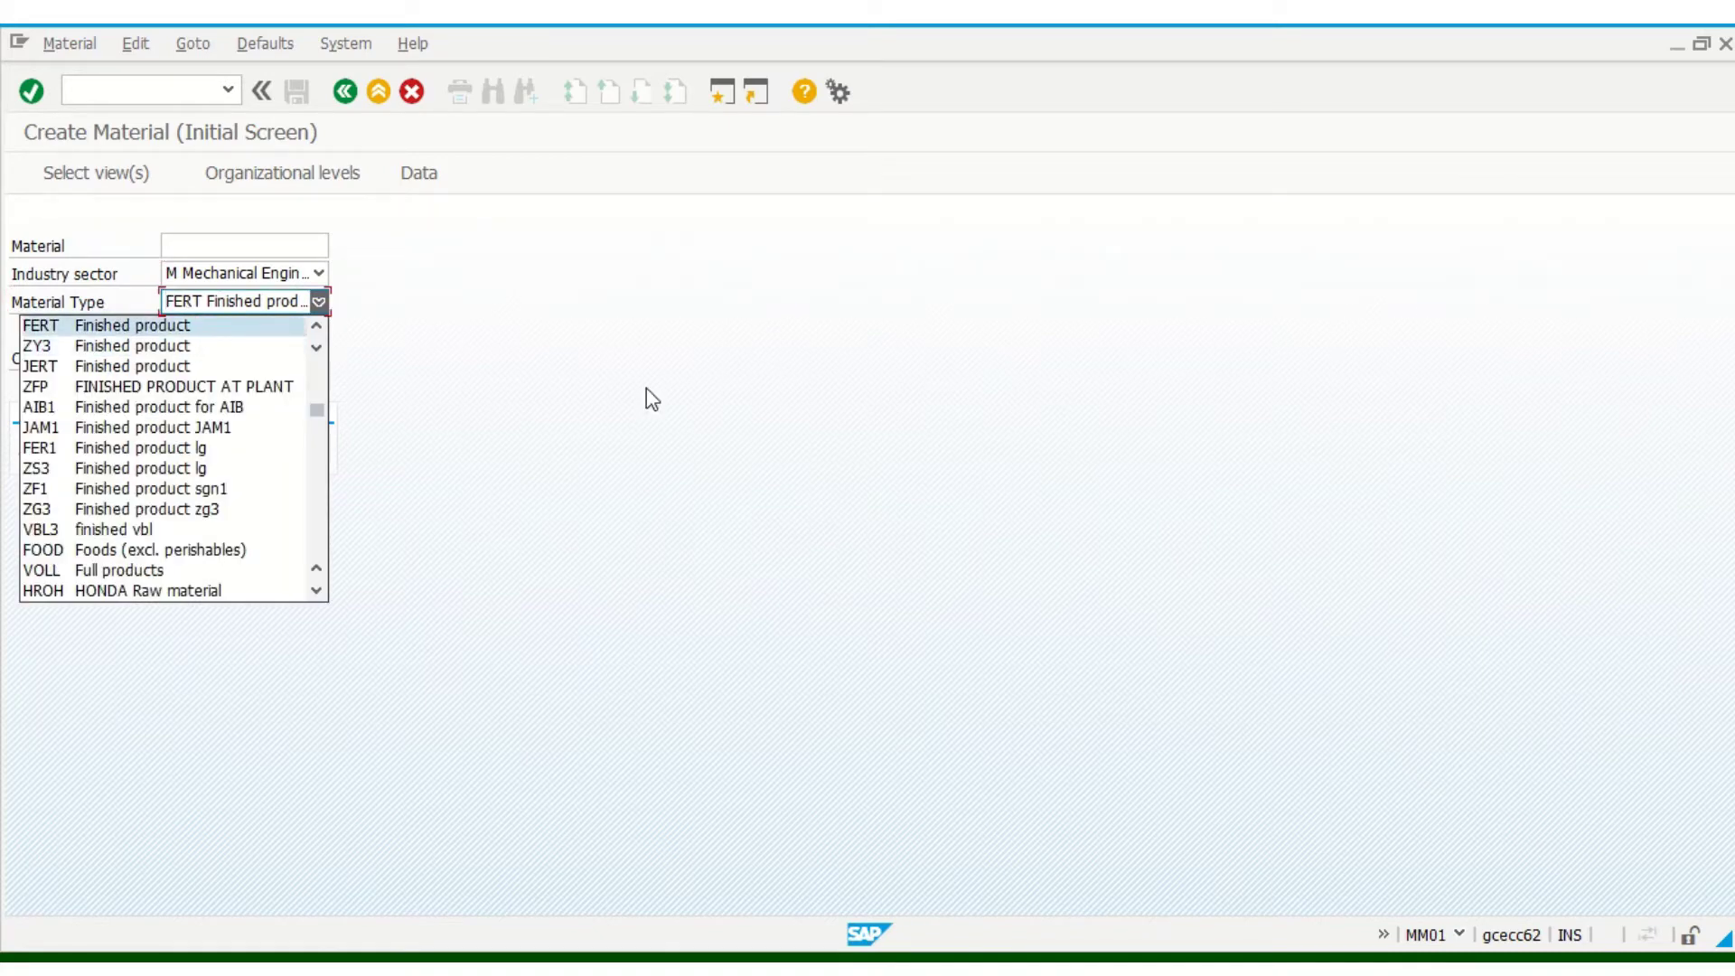
left_click(964, 794)
key("alt+Tab")
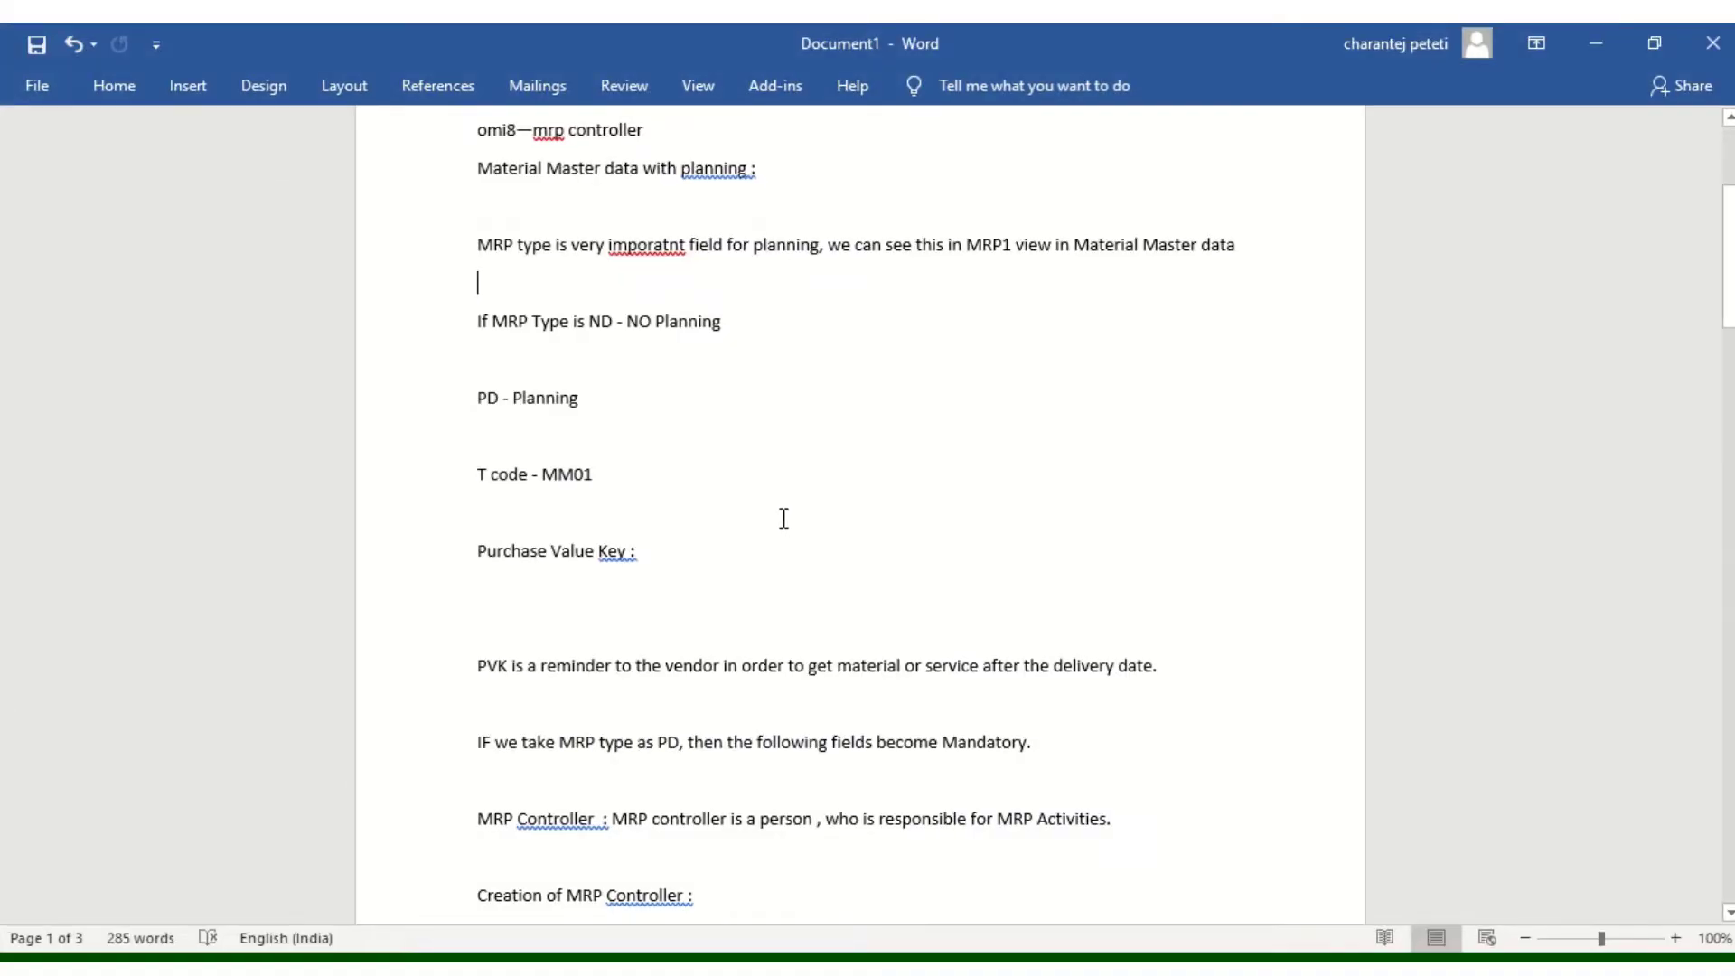
left_click_drag(1732, 312, 1733, 811)
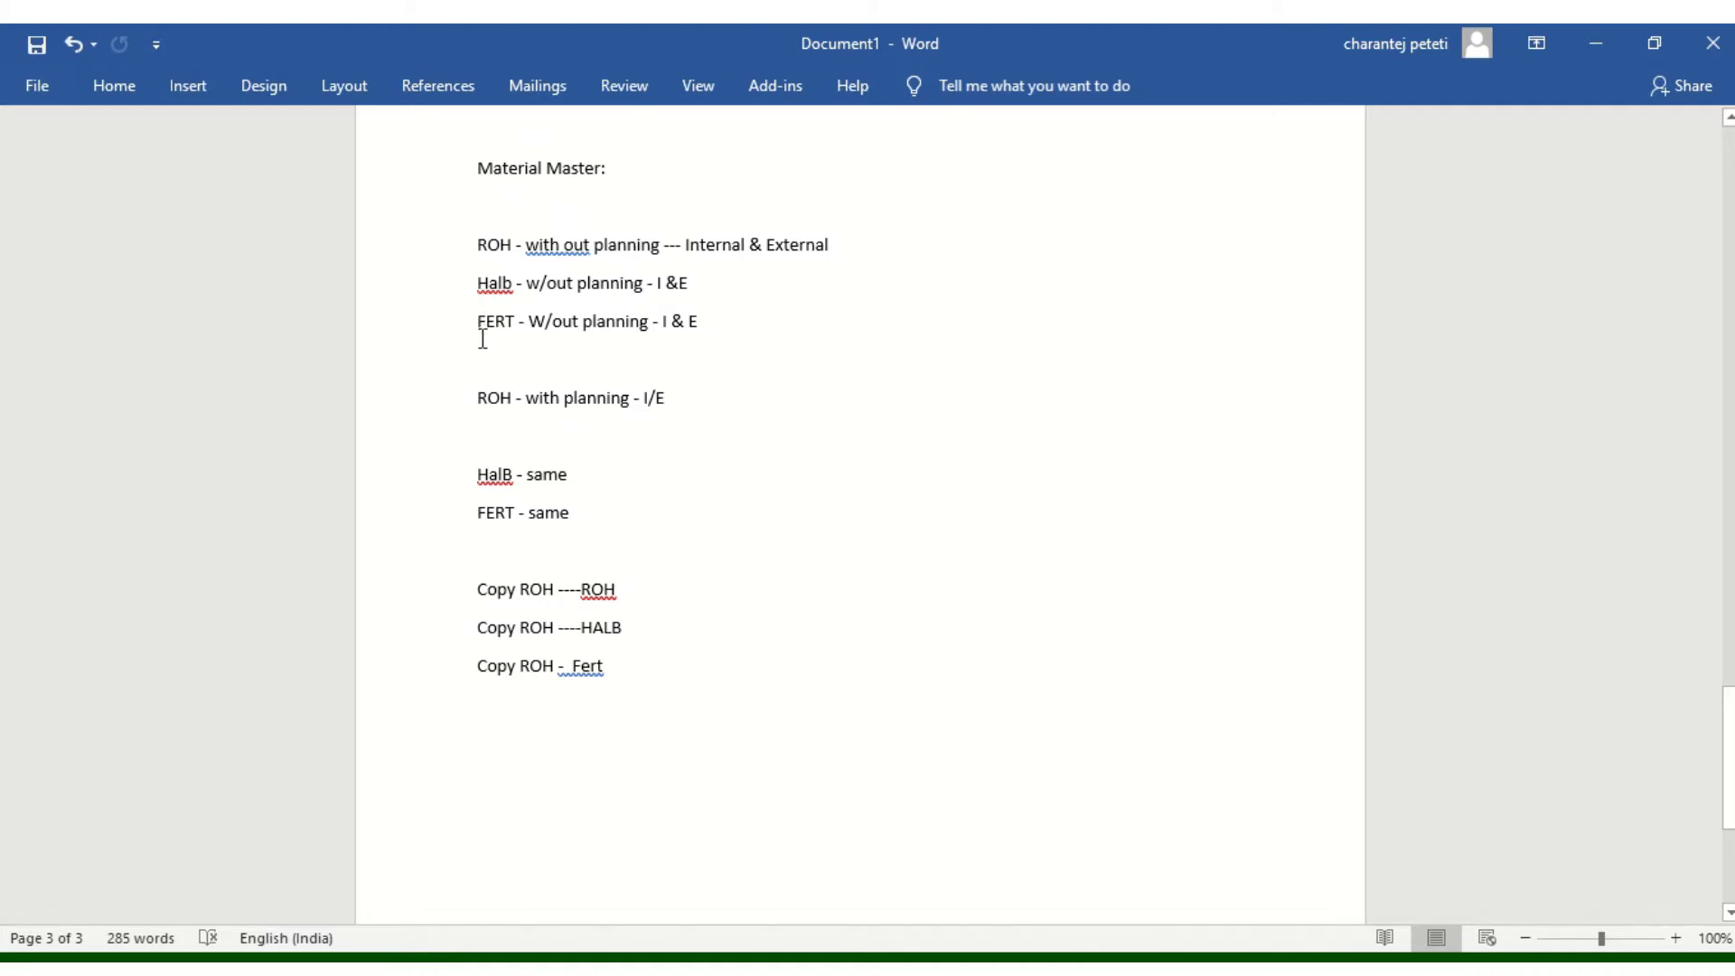
left_click(1593, 43)
- Set the new material's type to ROH Raw material
left_click(284, 306)
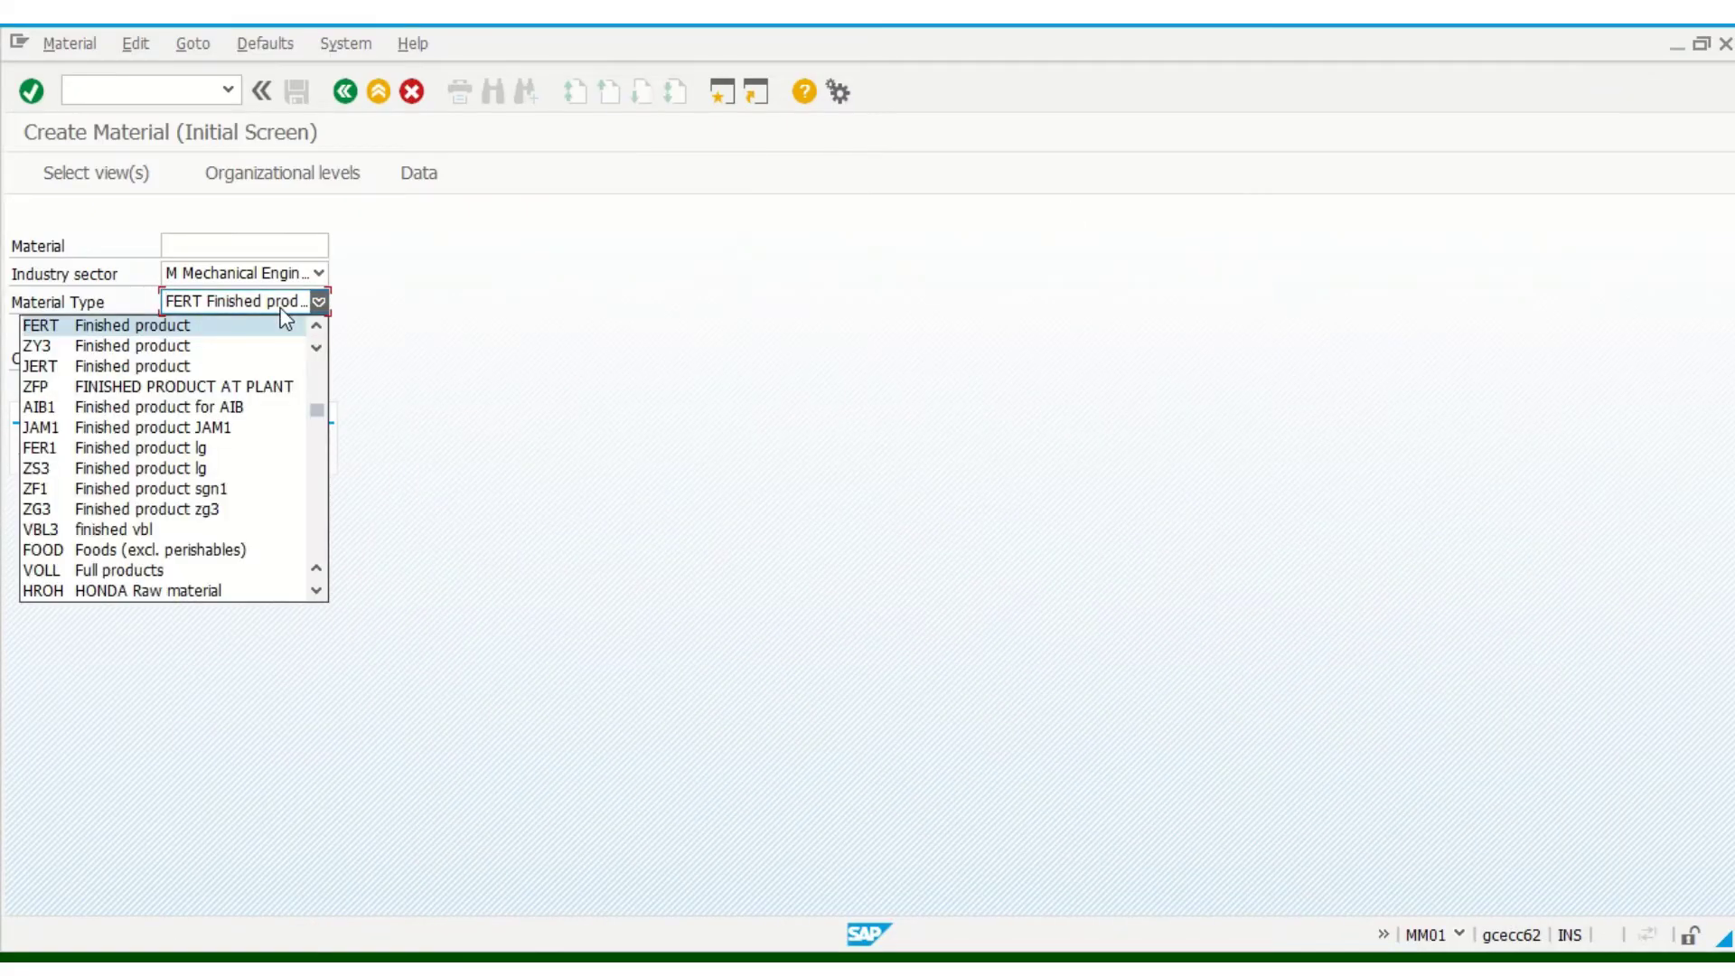
scroll(251, 467, "down", 15)
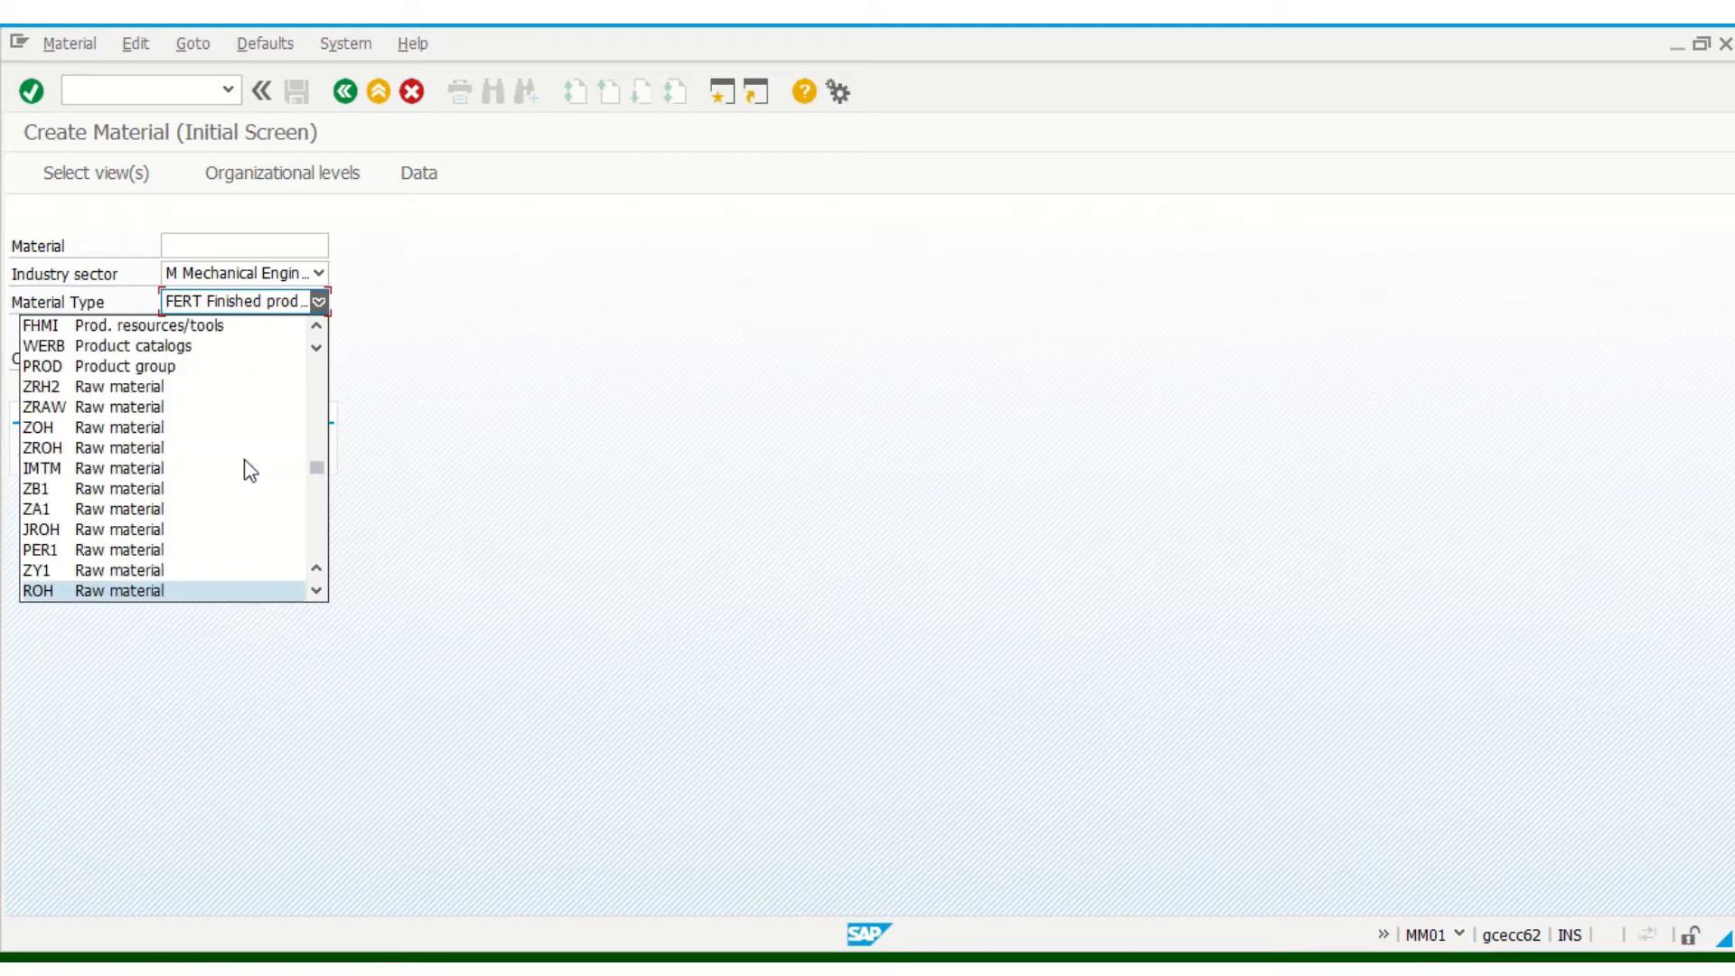
left_click(213, 591)
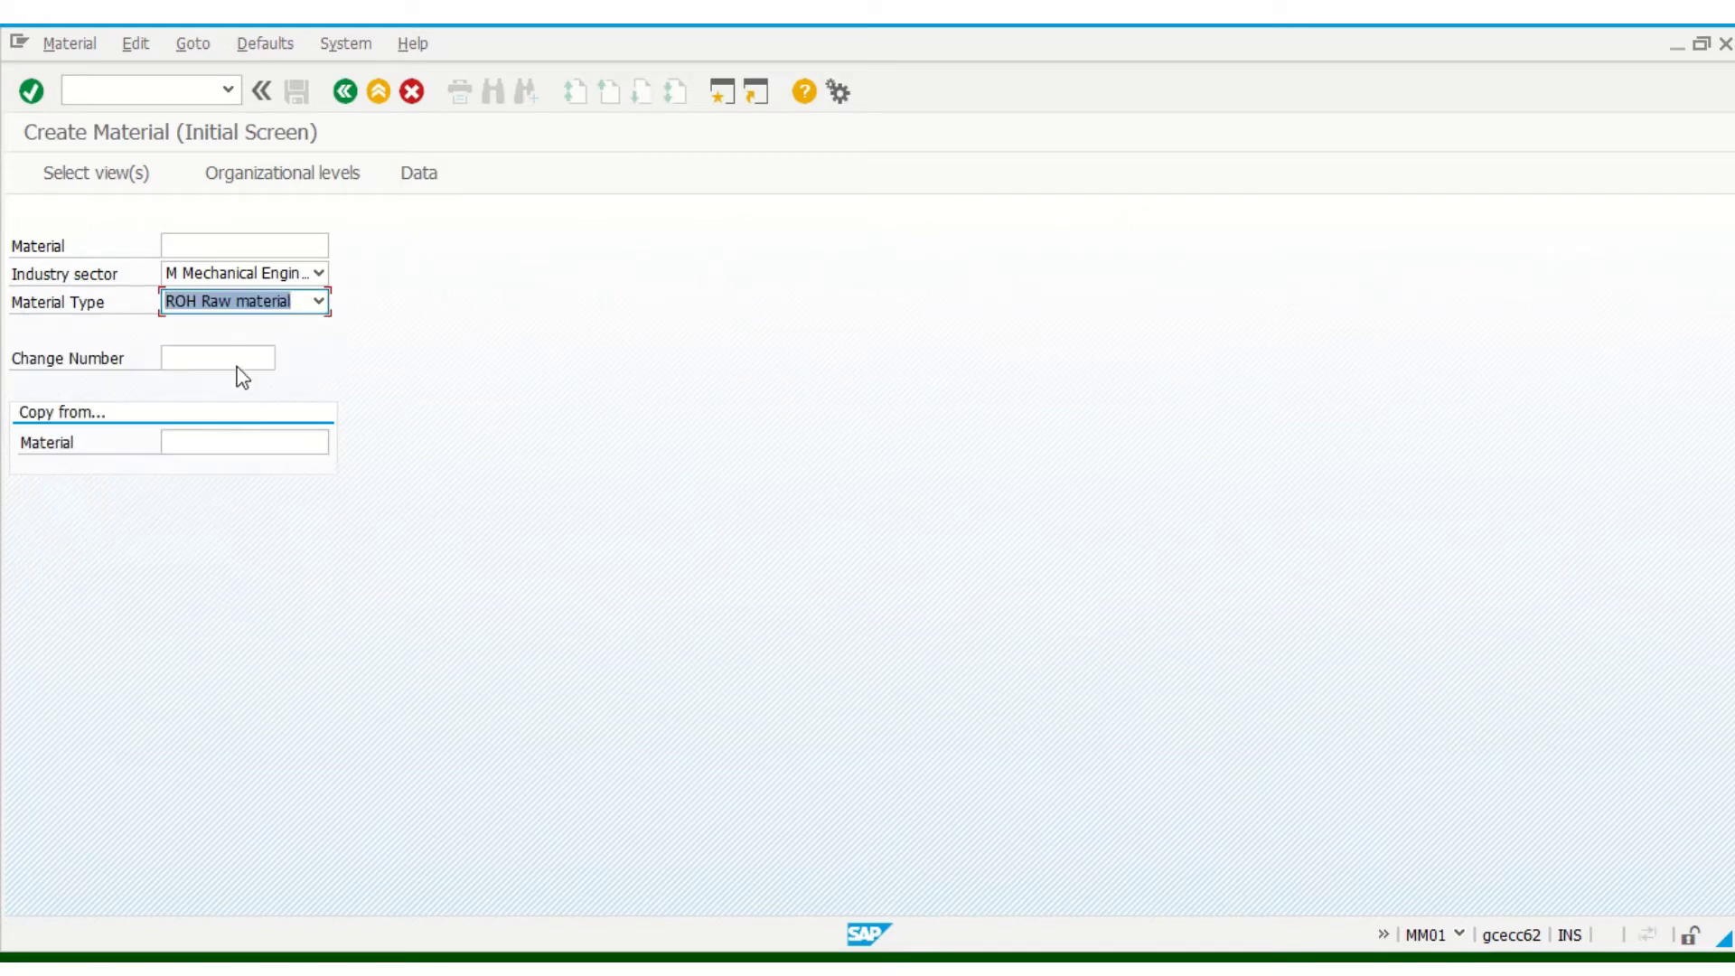
- Change the material type to FERT Finished product
type("FERC fert copy")
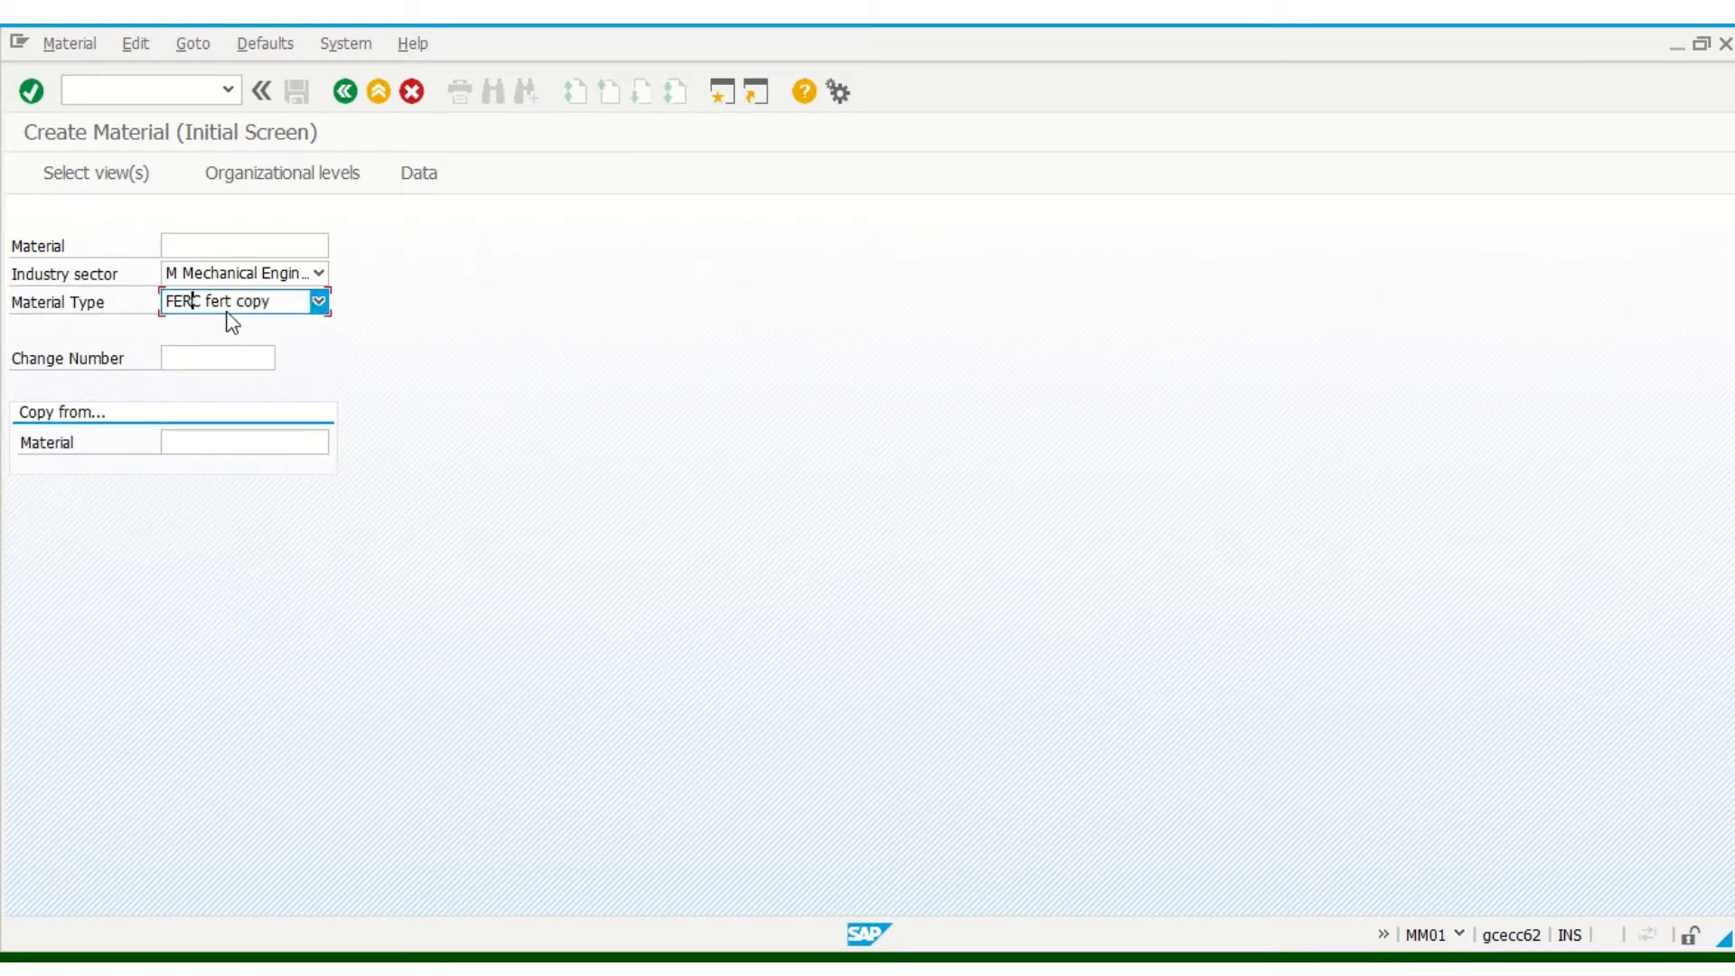
left_click(318, 301)
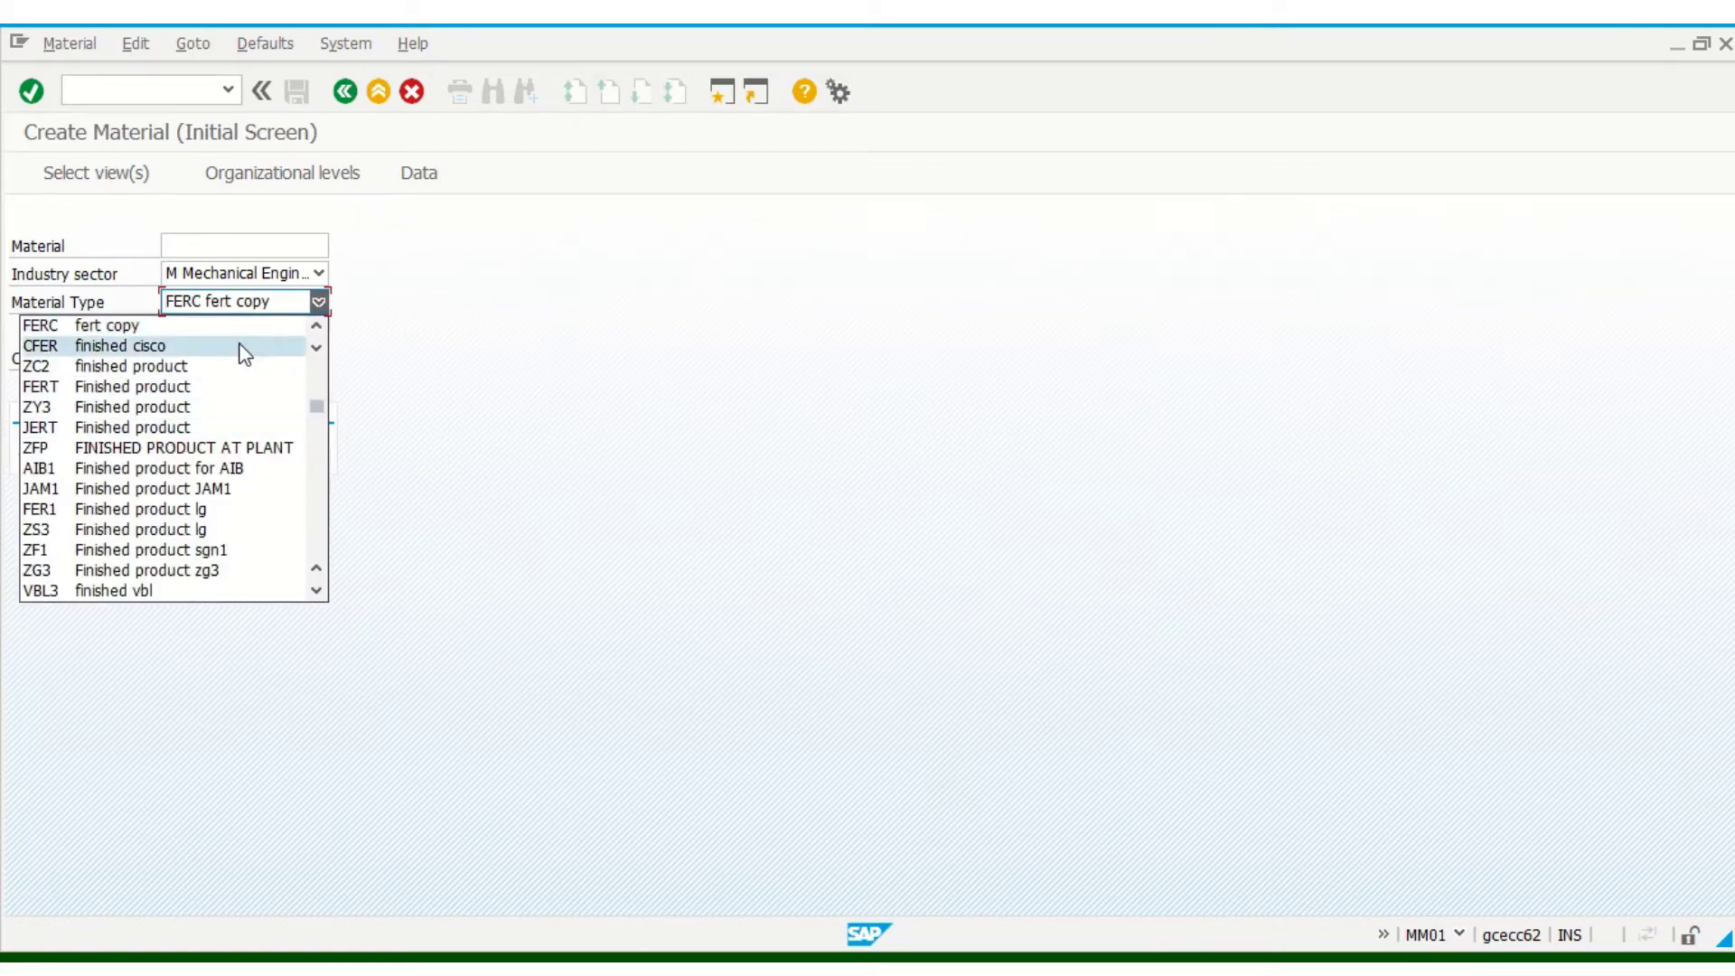
left_click(208, 386)
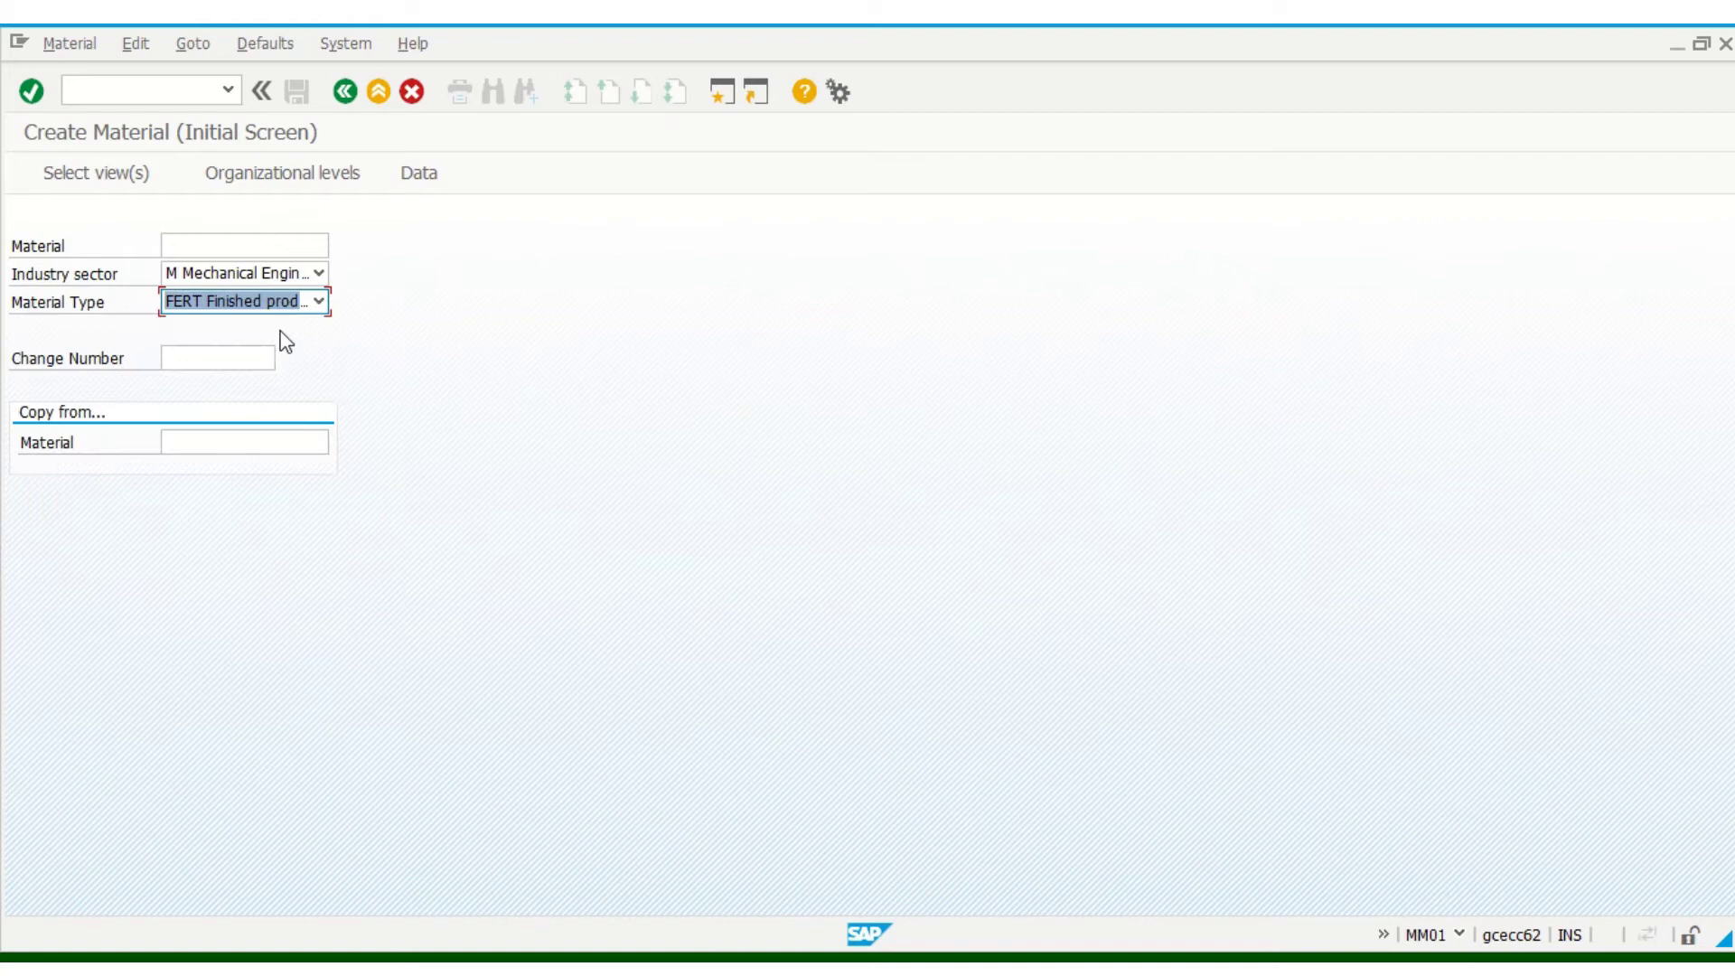
- Find HALB Semi-finished product among the available material types and choose it
left_click(318, 302)
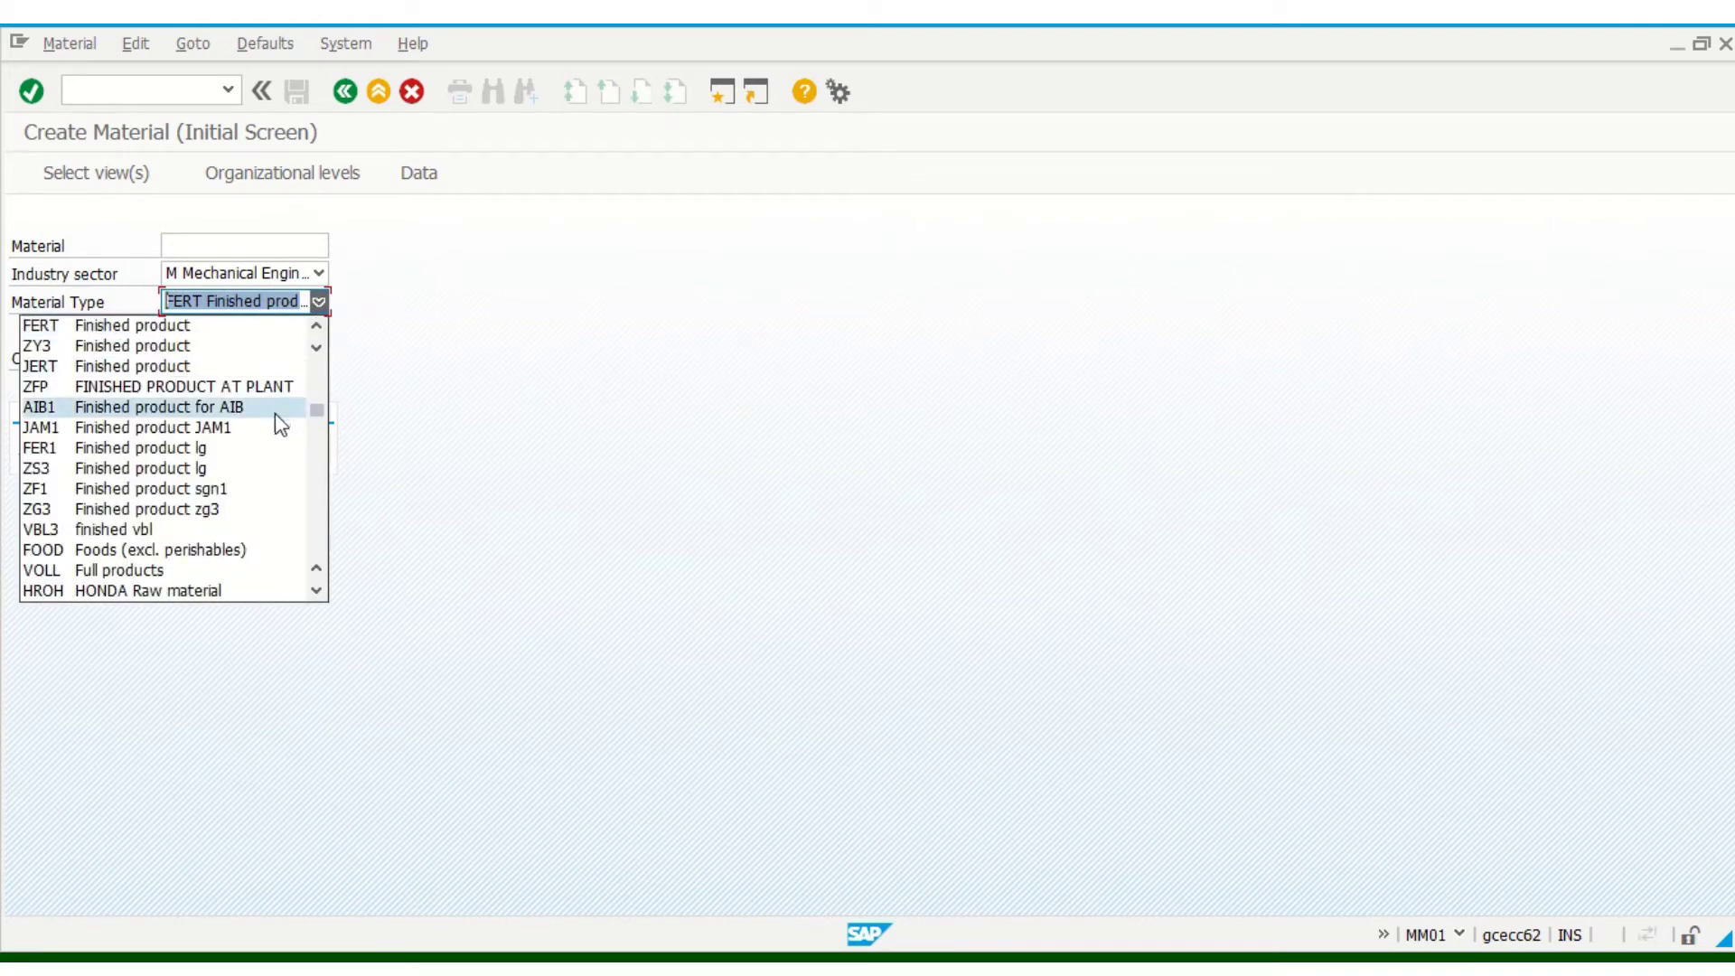
key("Page_Down")
key("Page_Down")
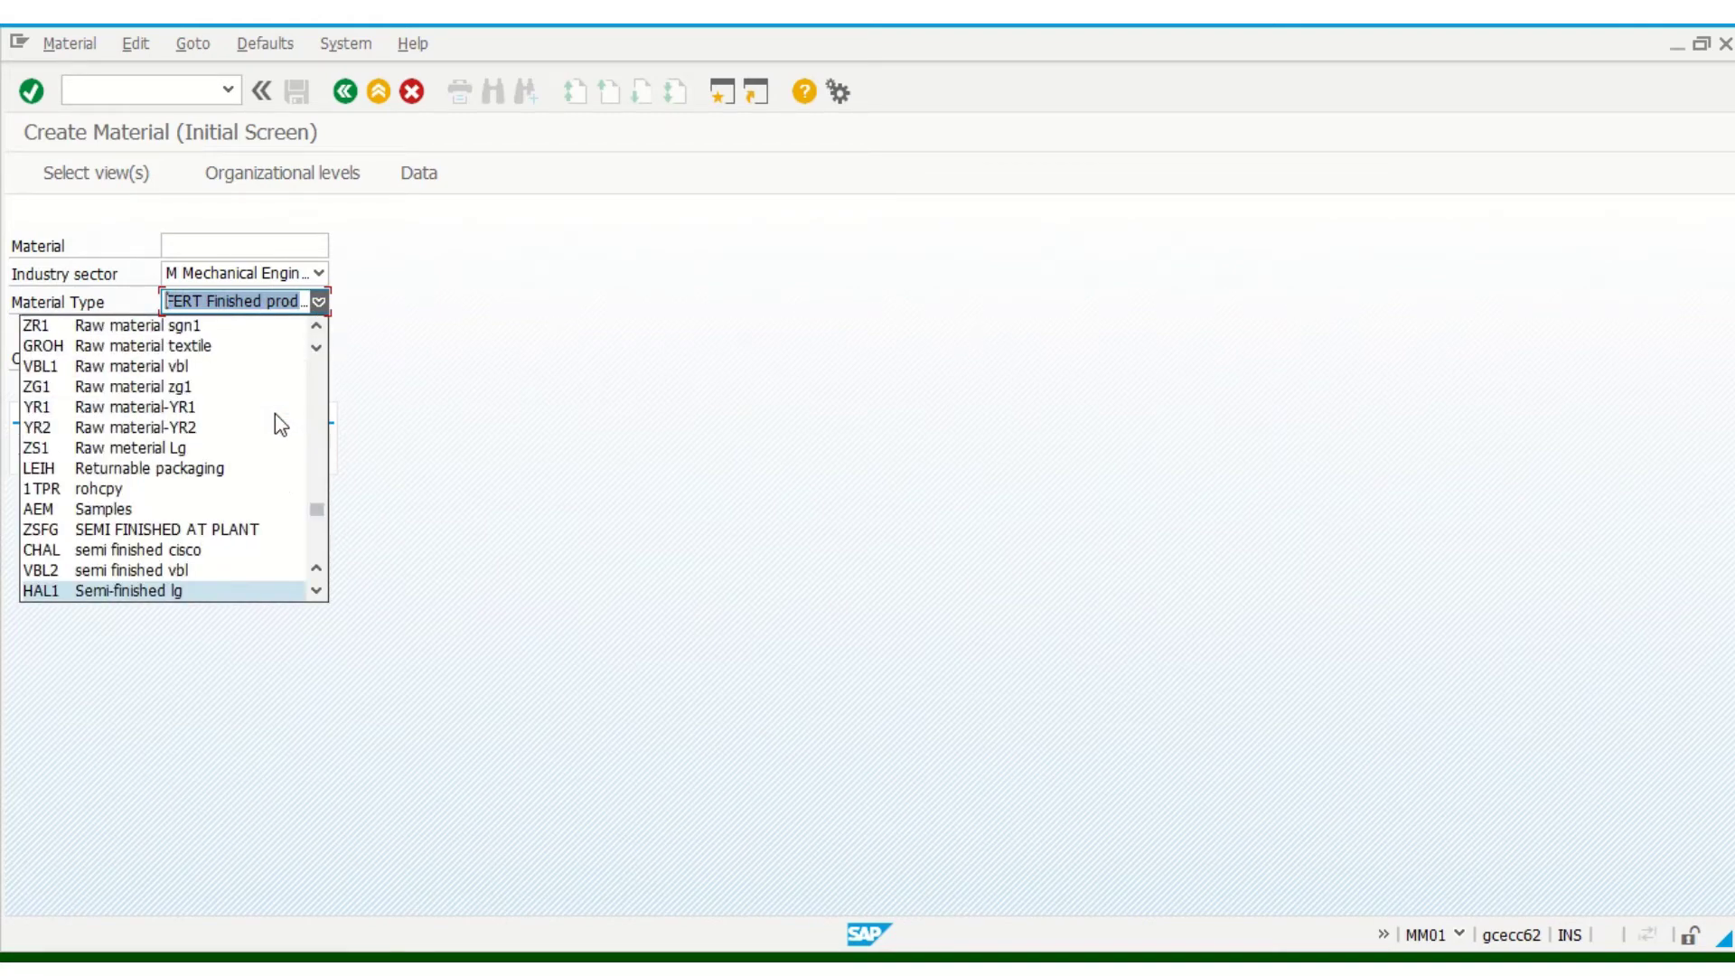
key("Page_Up")
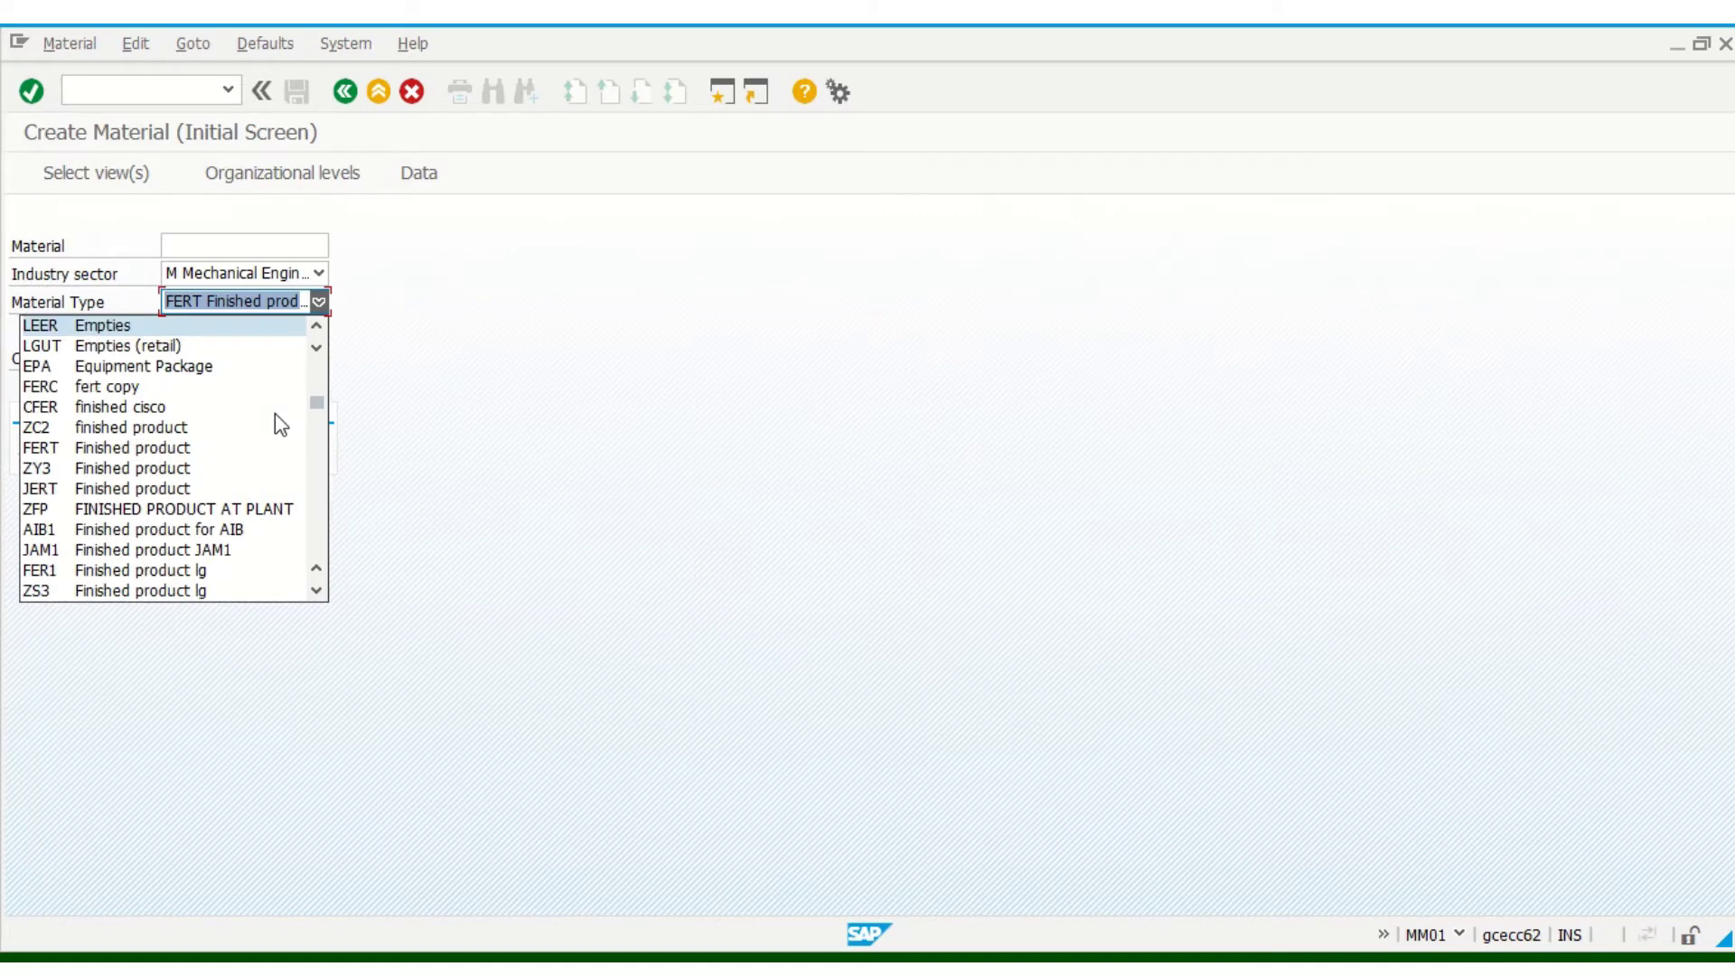
key("Page_Down")
key("Page_Down")
key("Page_Up")
key("Page_Up")
key("Page_Up")
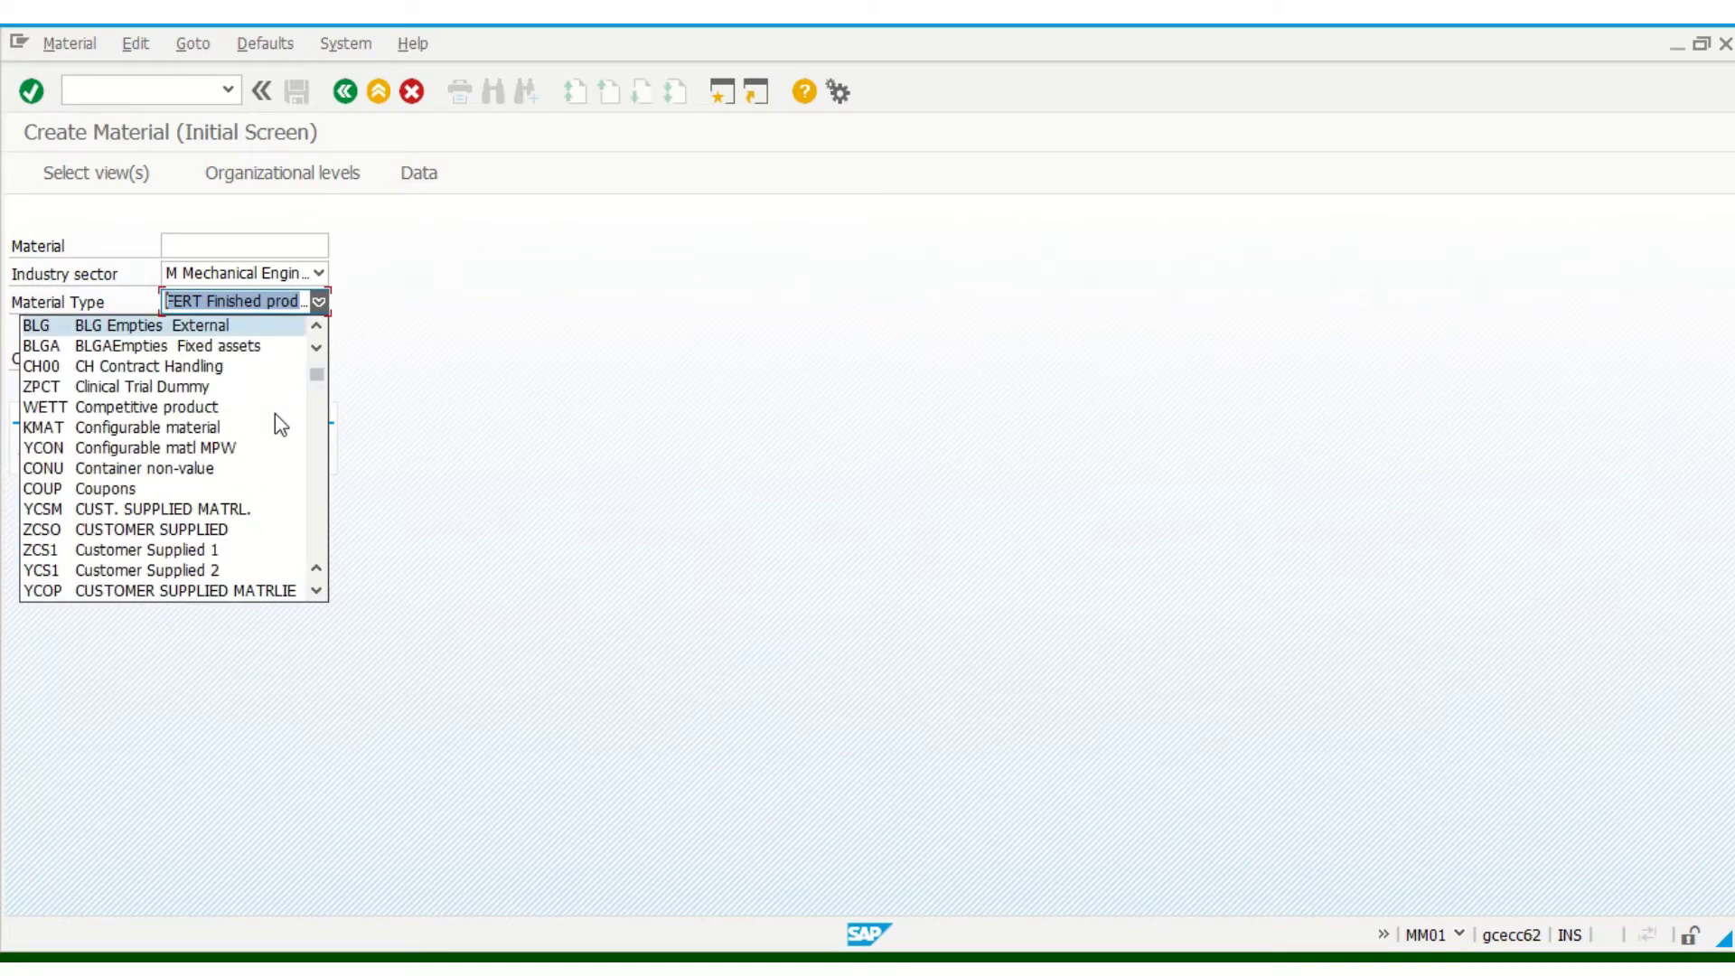
key("Page_Down")
key("Page_Down")
key("Down")
key("Down")
key("Down")
key("Down")
key("Down")
key("Down")
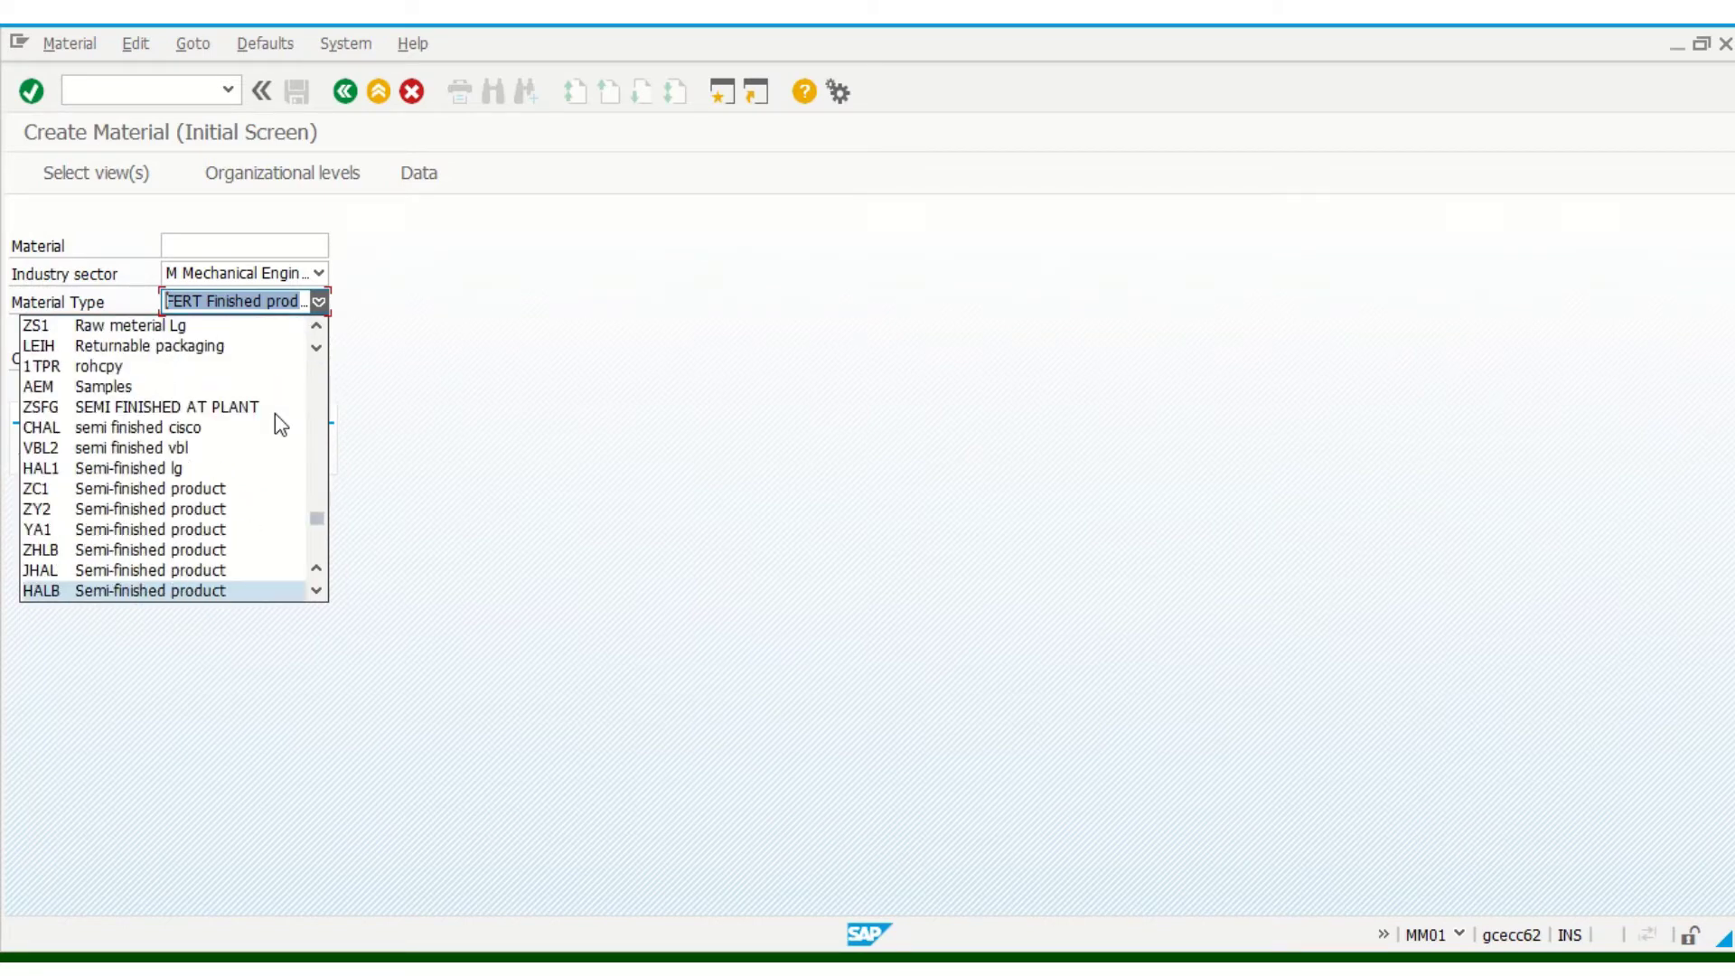
left_click(237, 589)
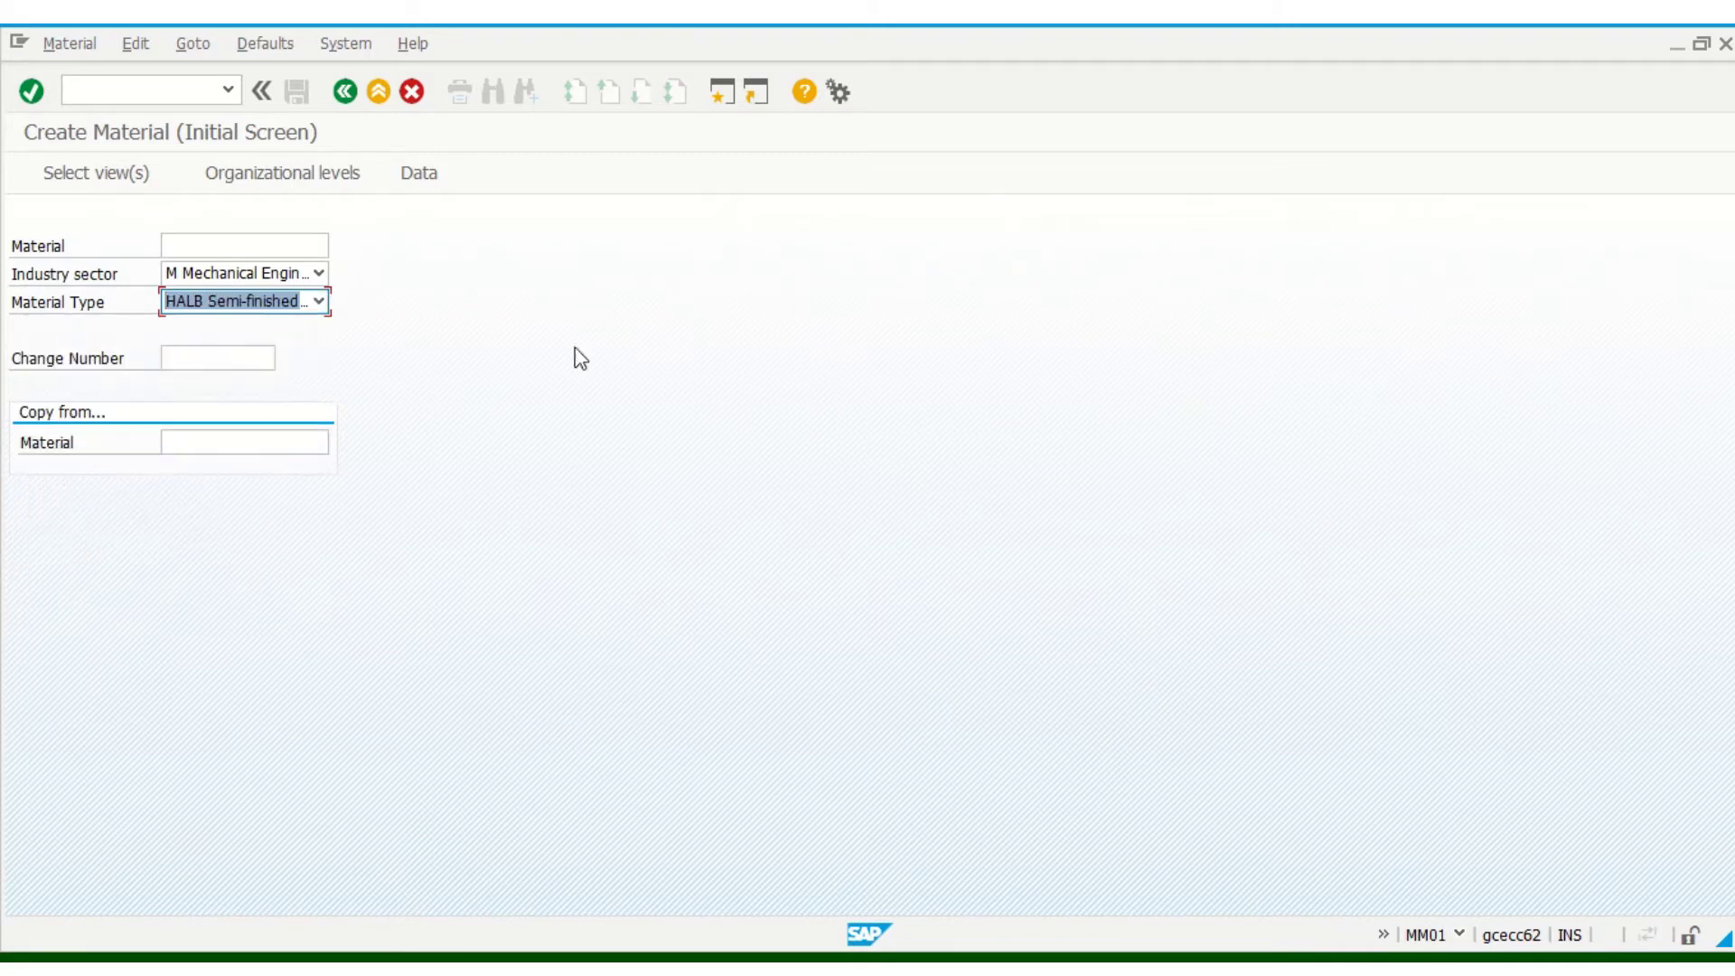
- Set the material type back to ROH Raw material
left_click(191, 245)
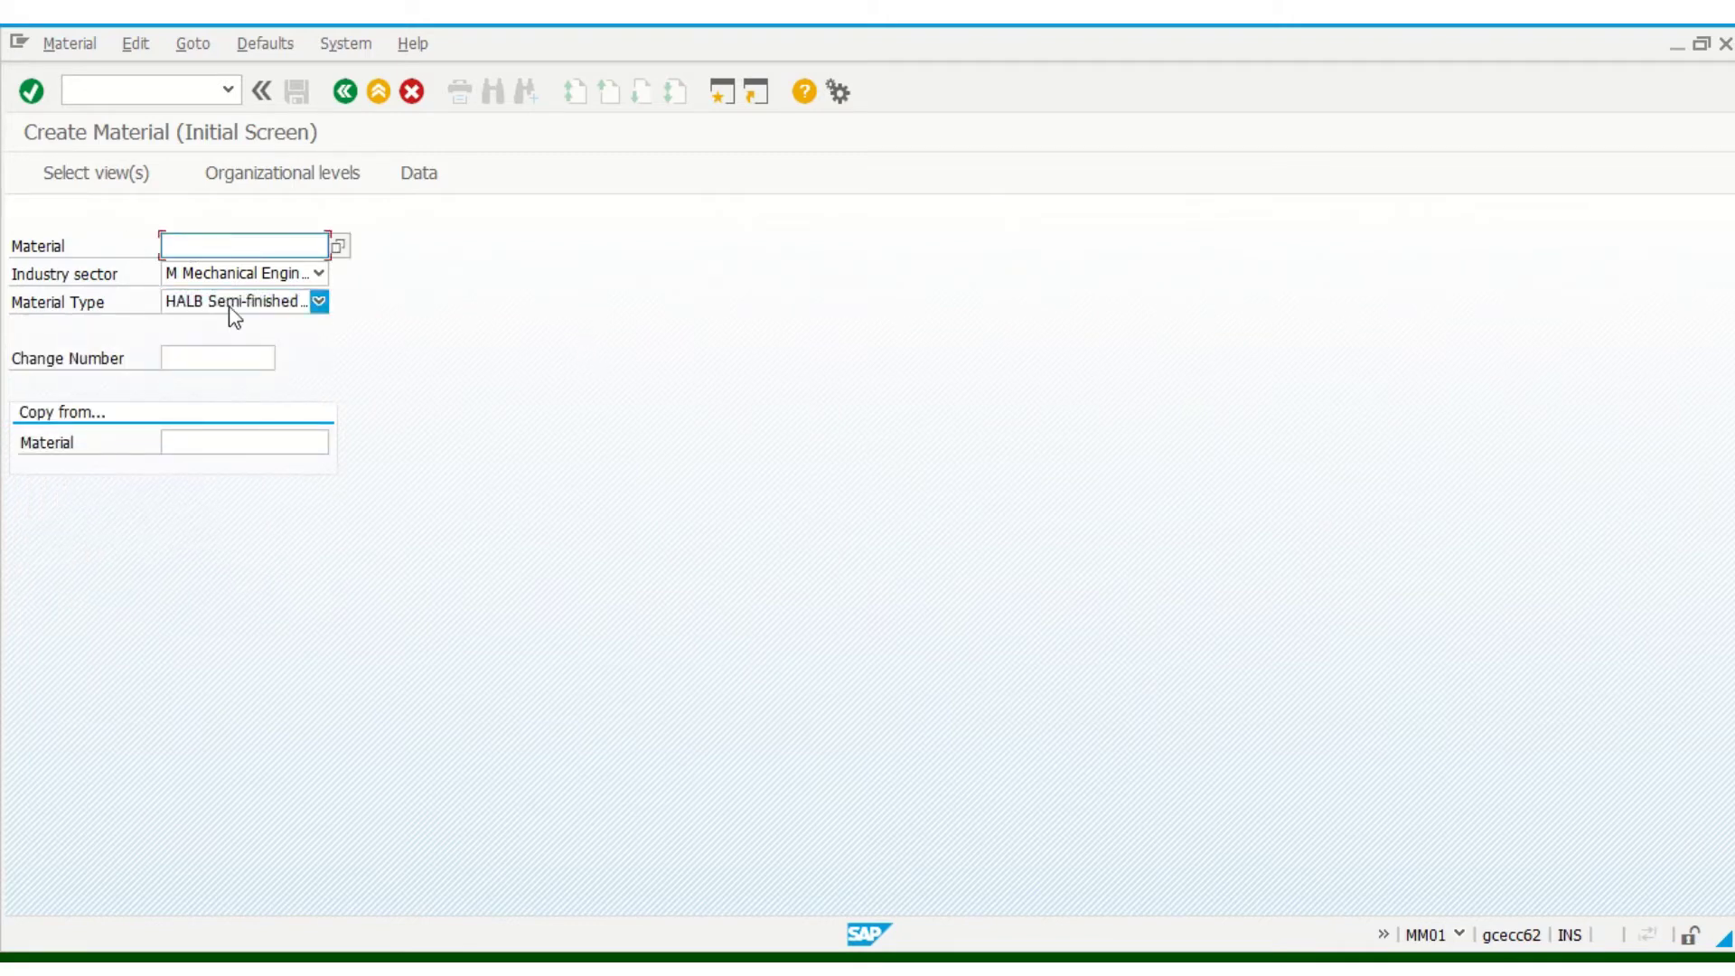
left_click(230, 308)
scroll(228, 364, "up", 2)
left_click(228, 364)
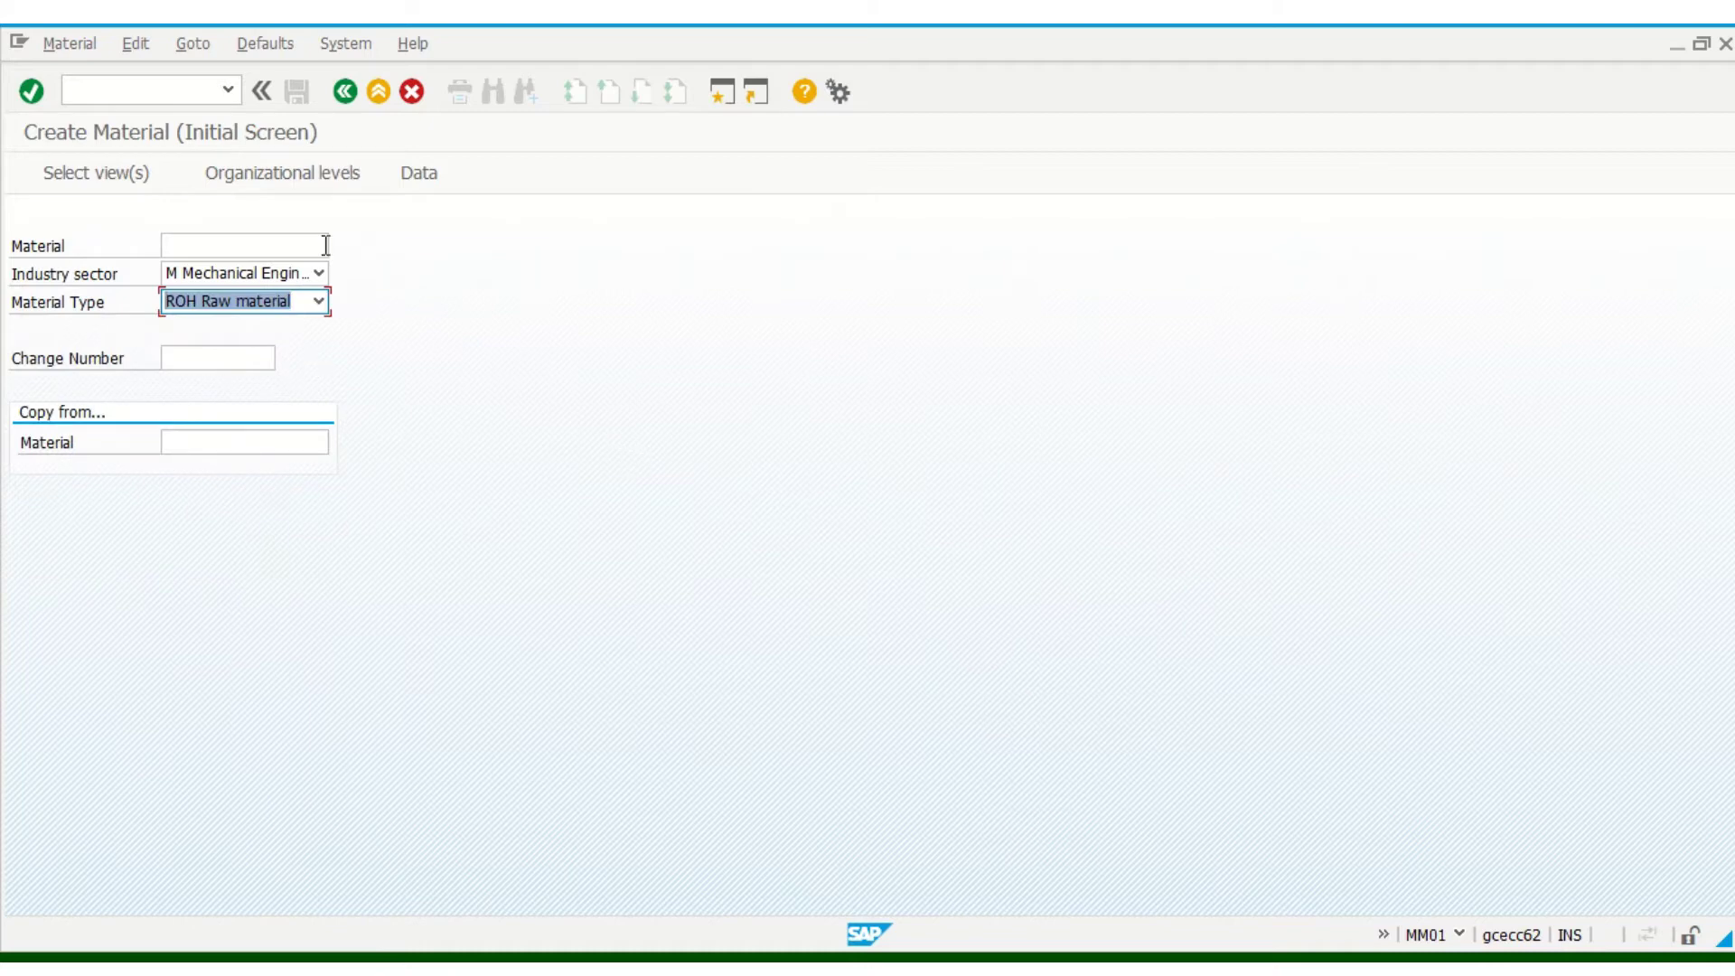
- Name the raw material "cotton threads" and open its Basic data 1 view
left_click(265, 245)
type("cotto")
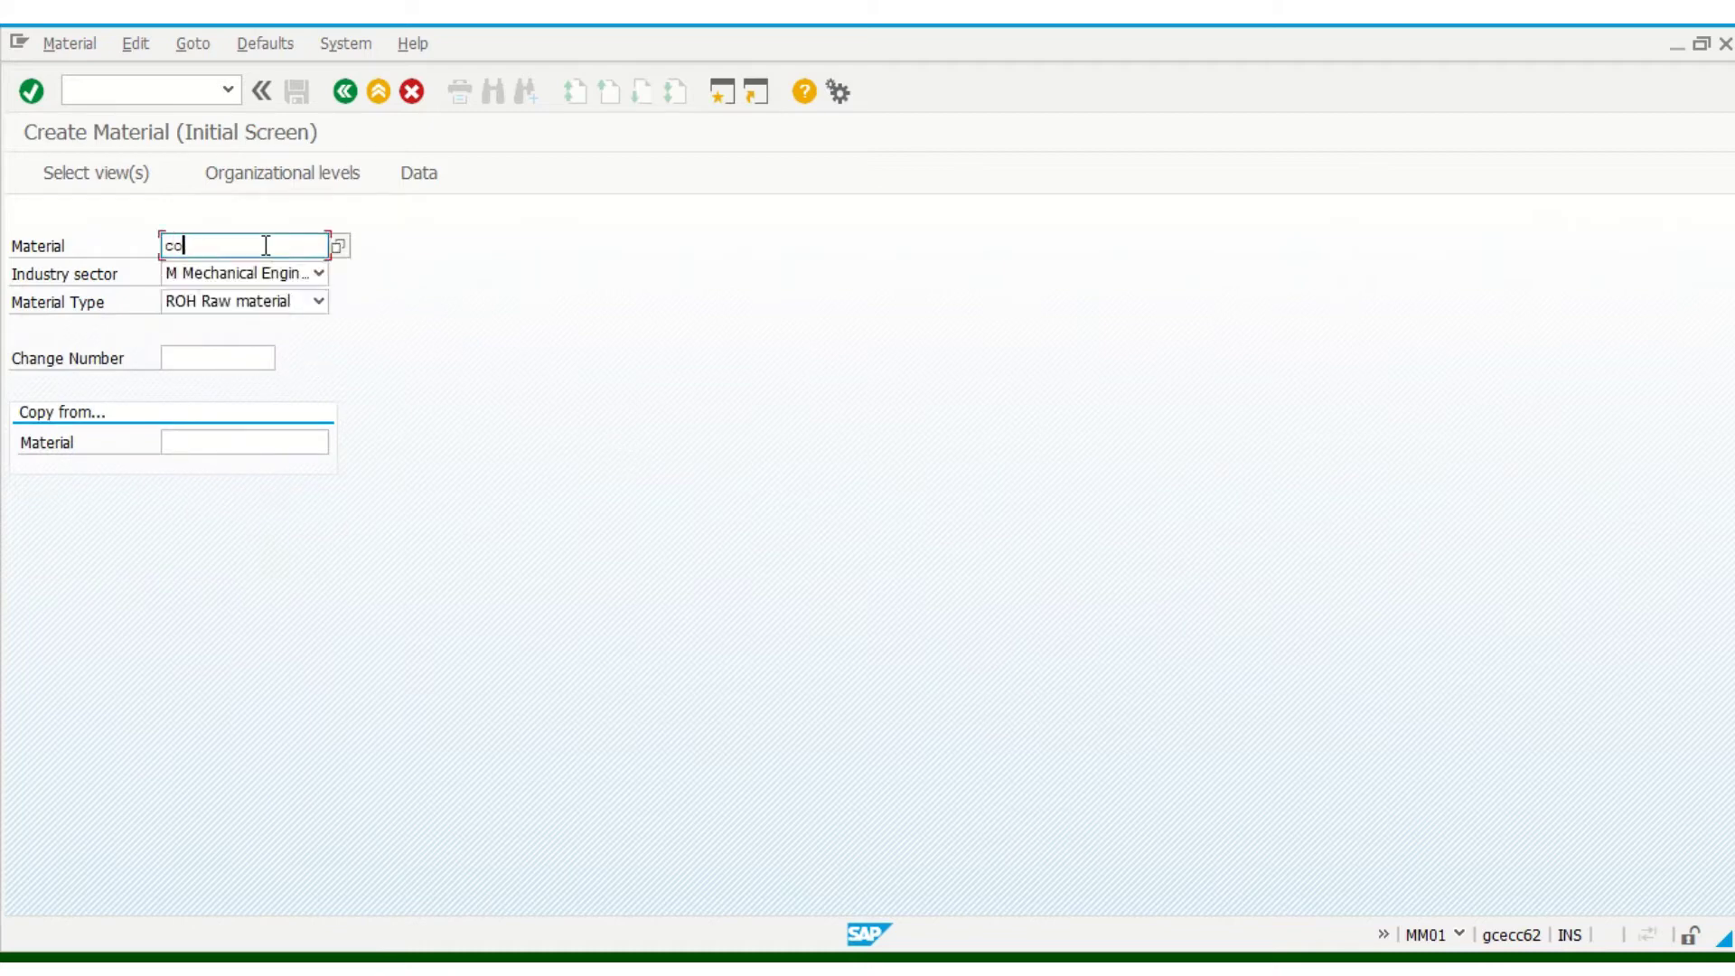
type("n threads")
key("Return")
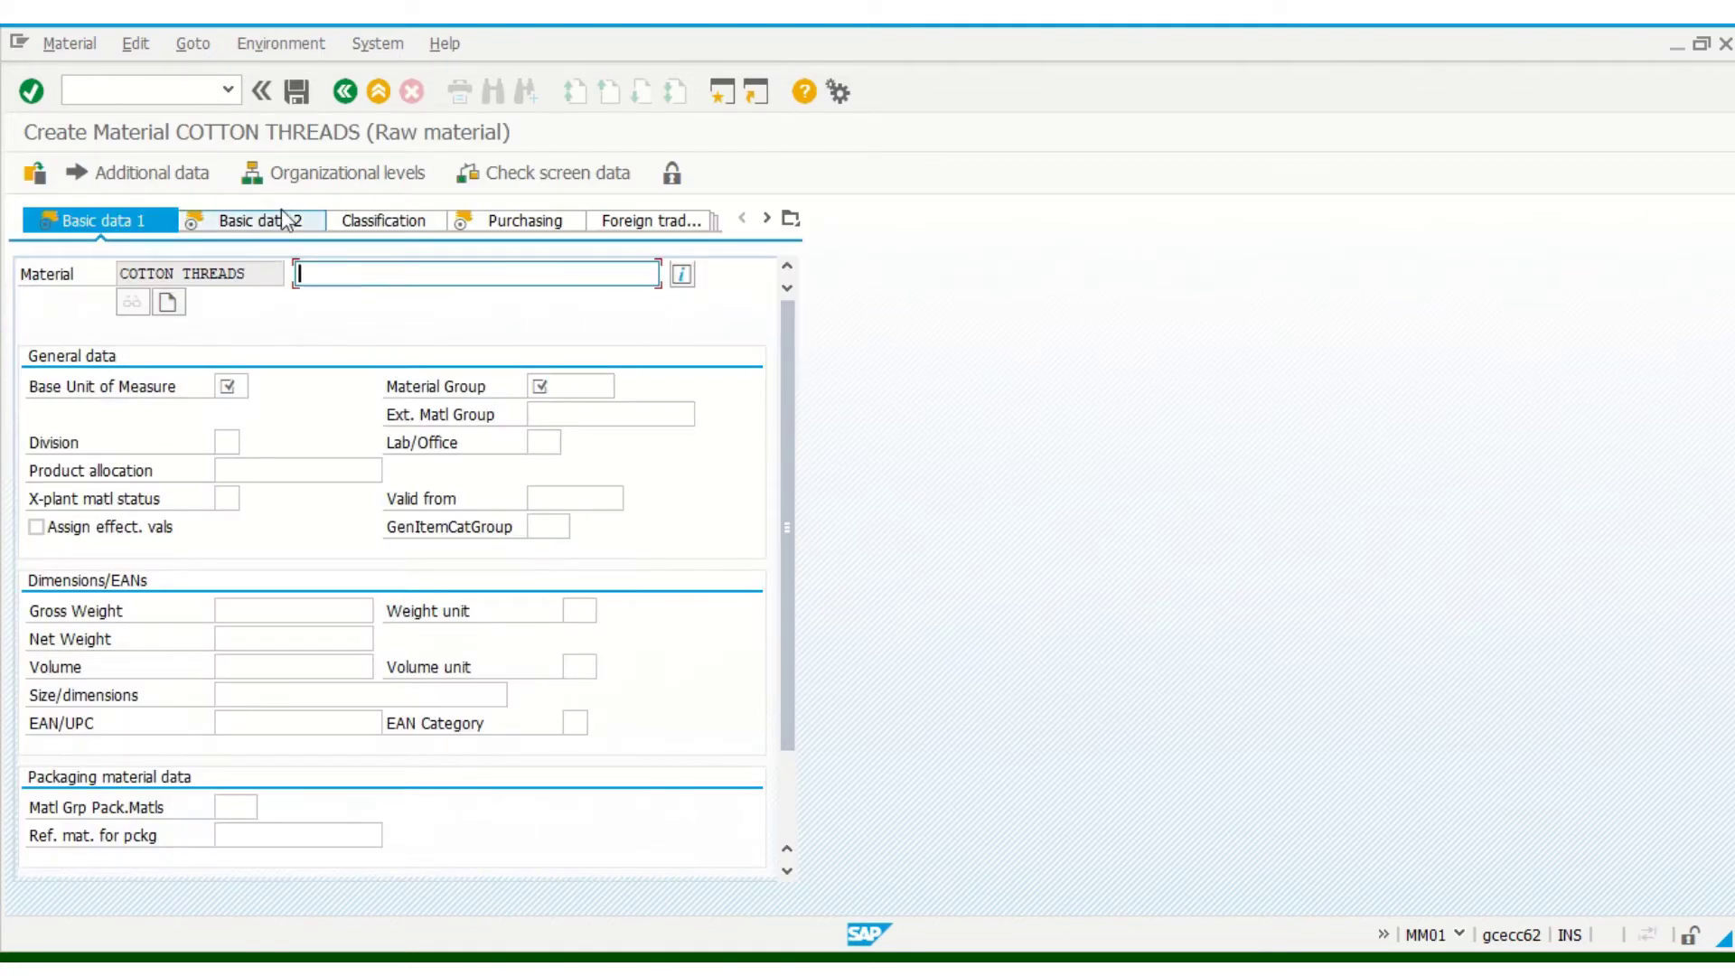
- Exit the cotton threads material without saving and restart transaction MM01
left_click(343, 93)
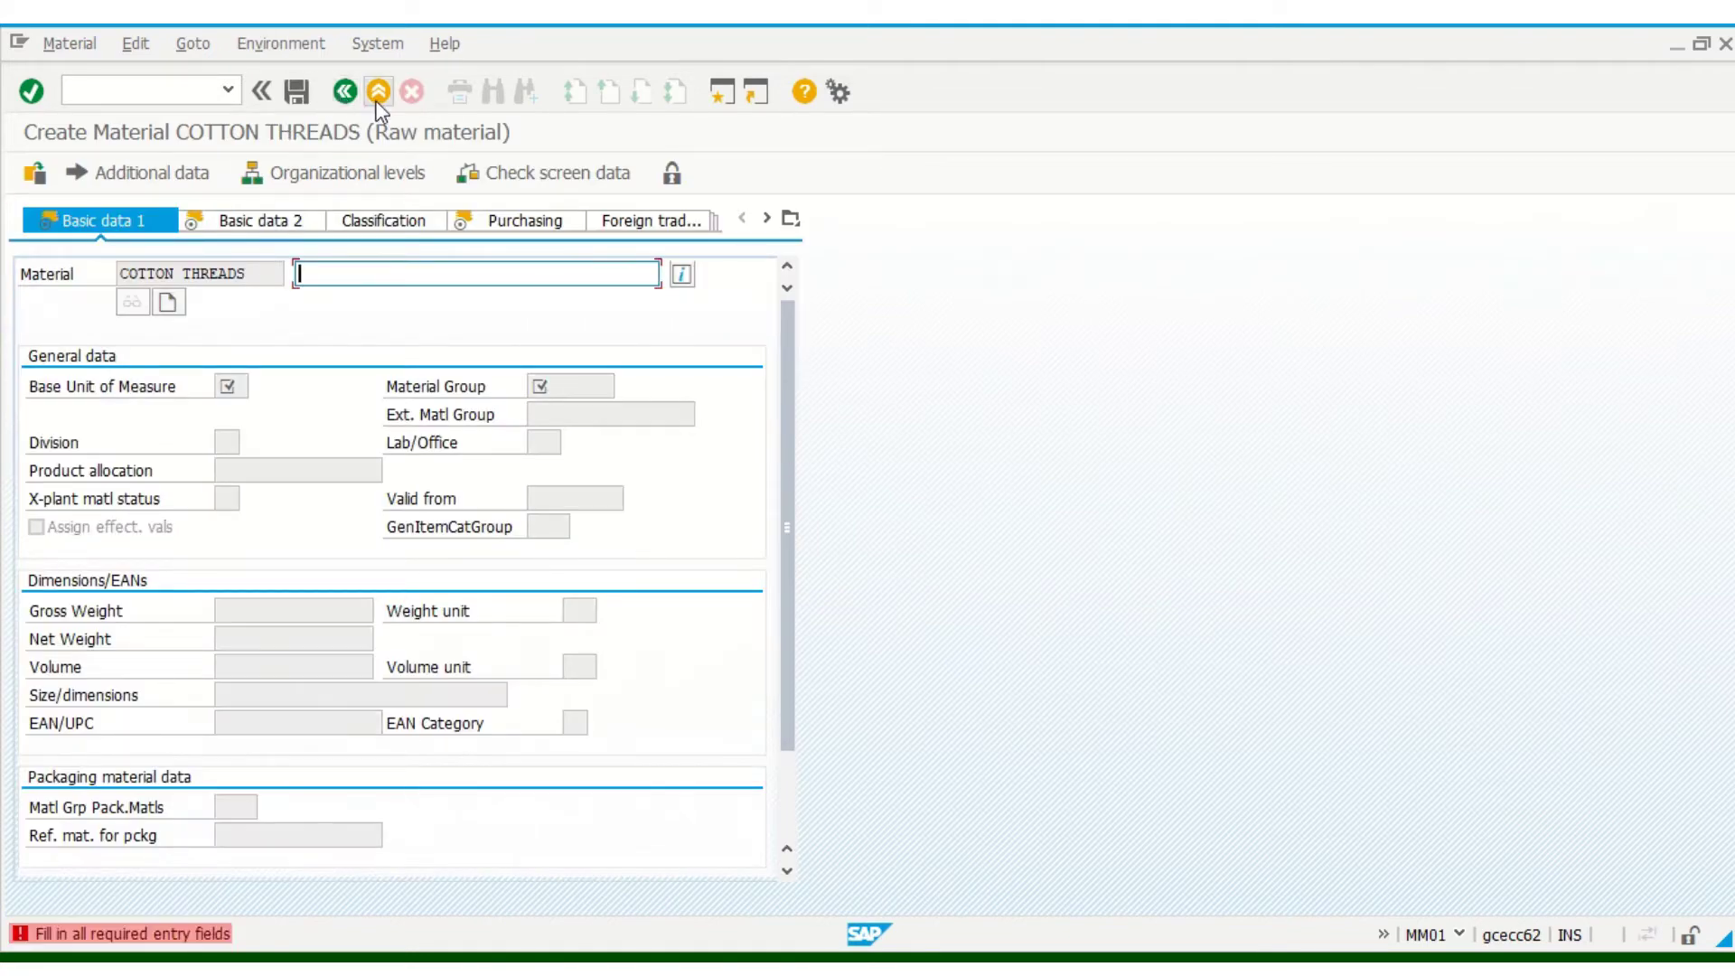
left_click(377, 94)
left_click(414, 543)
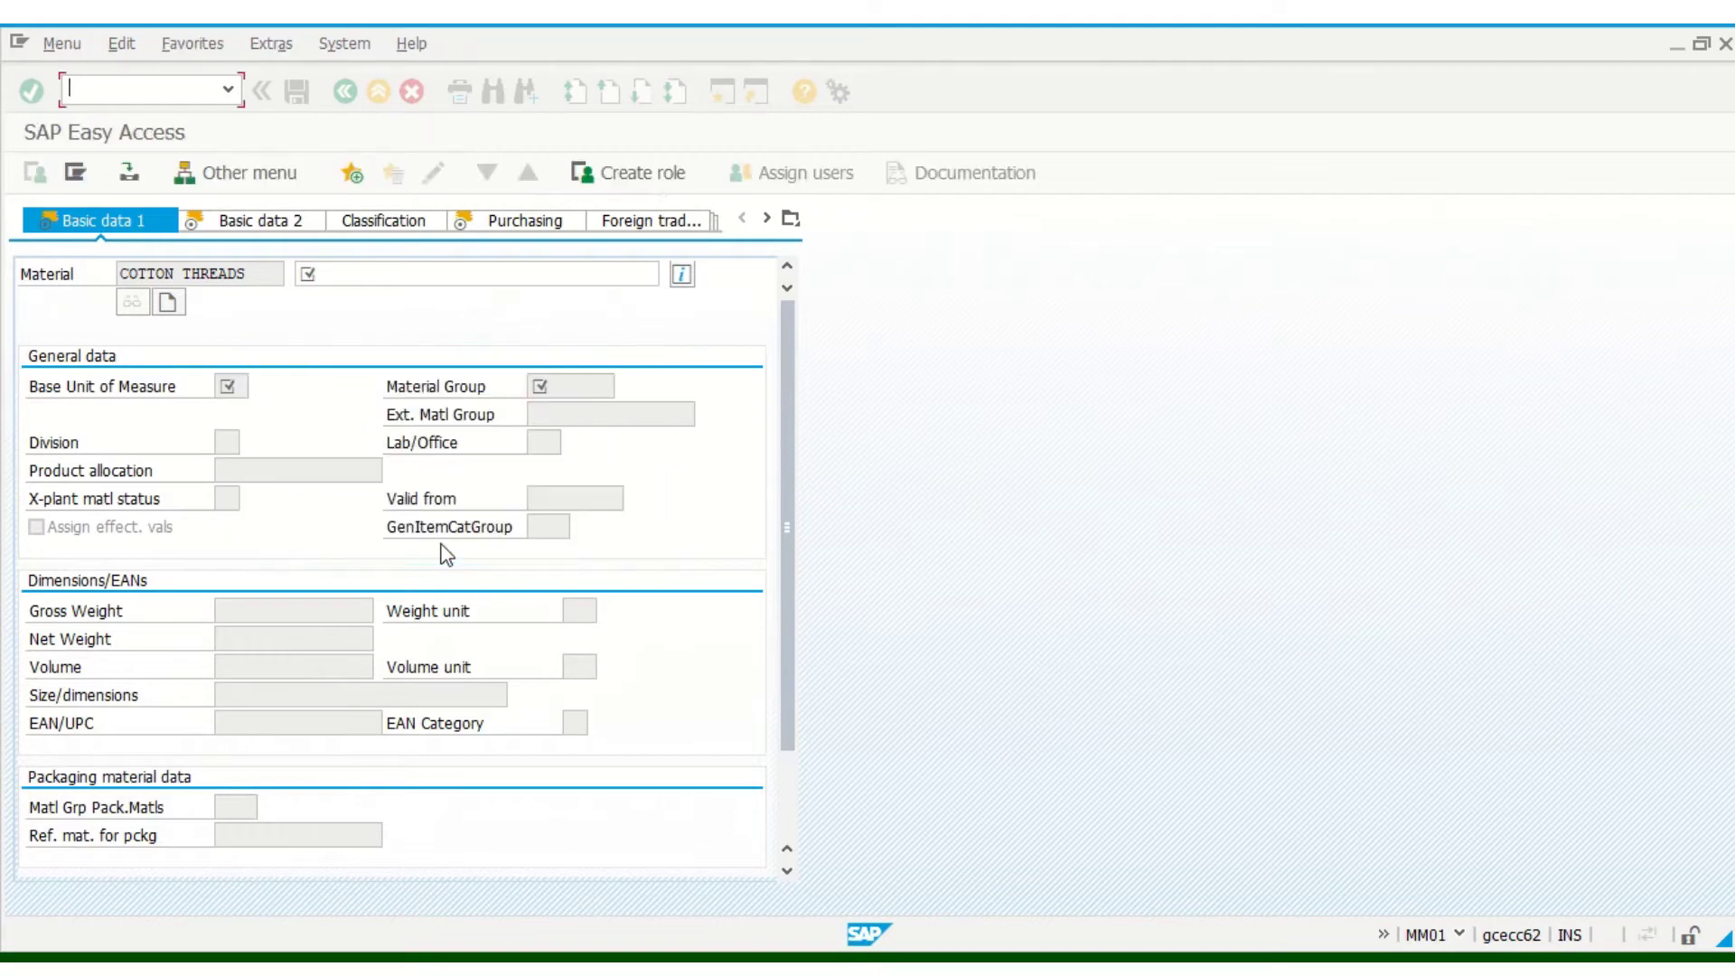
type("mm01")
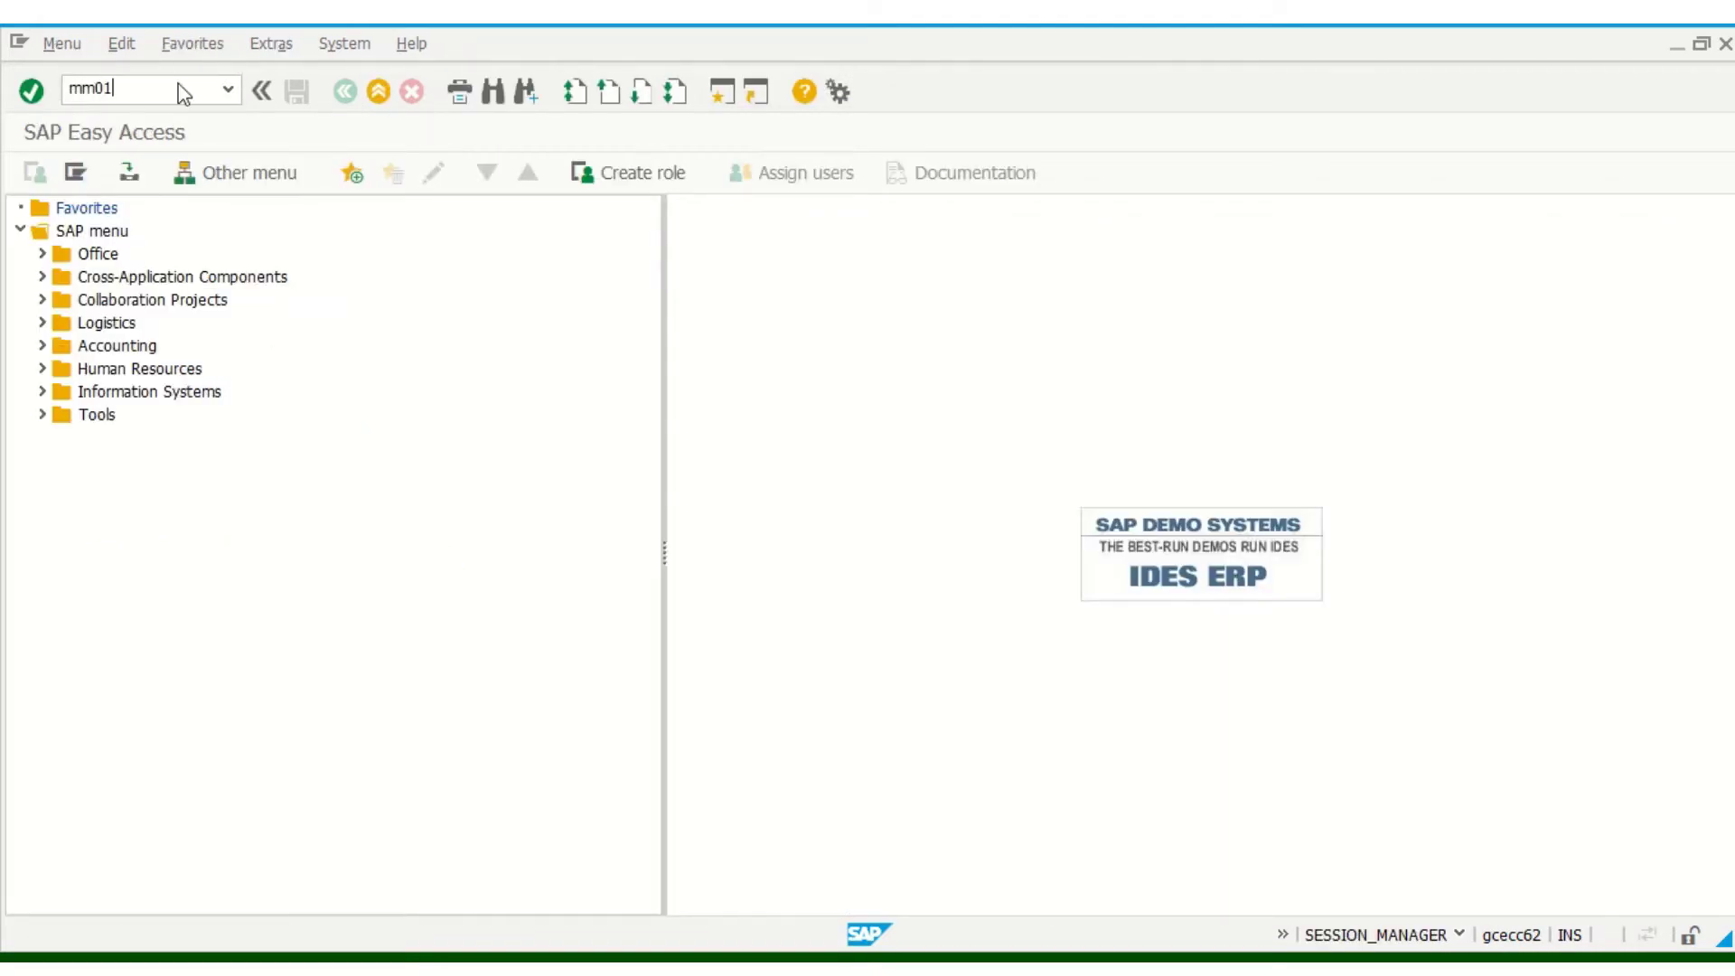
key("Return")
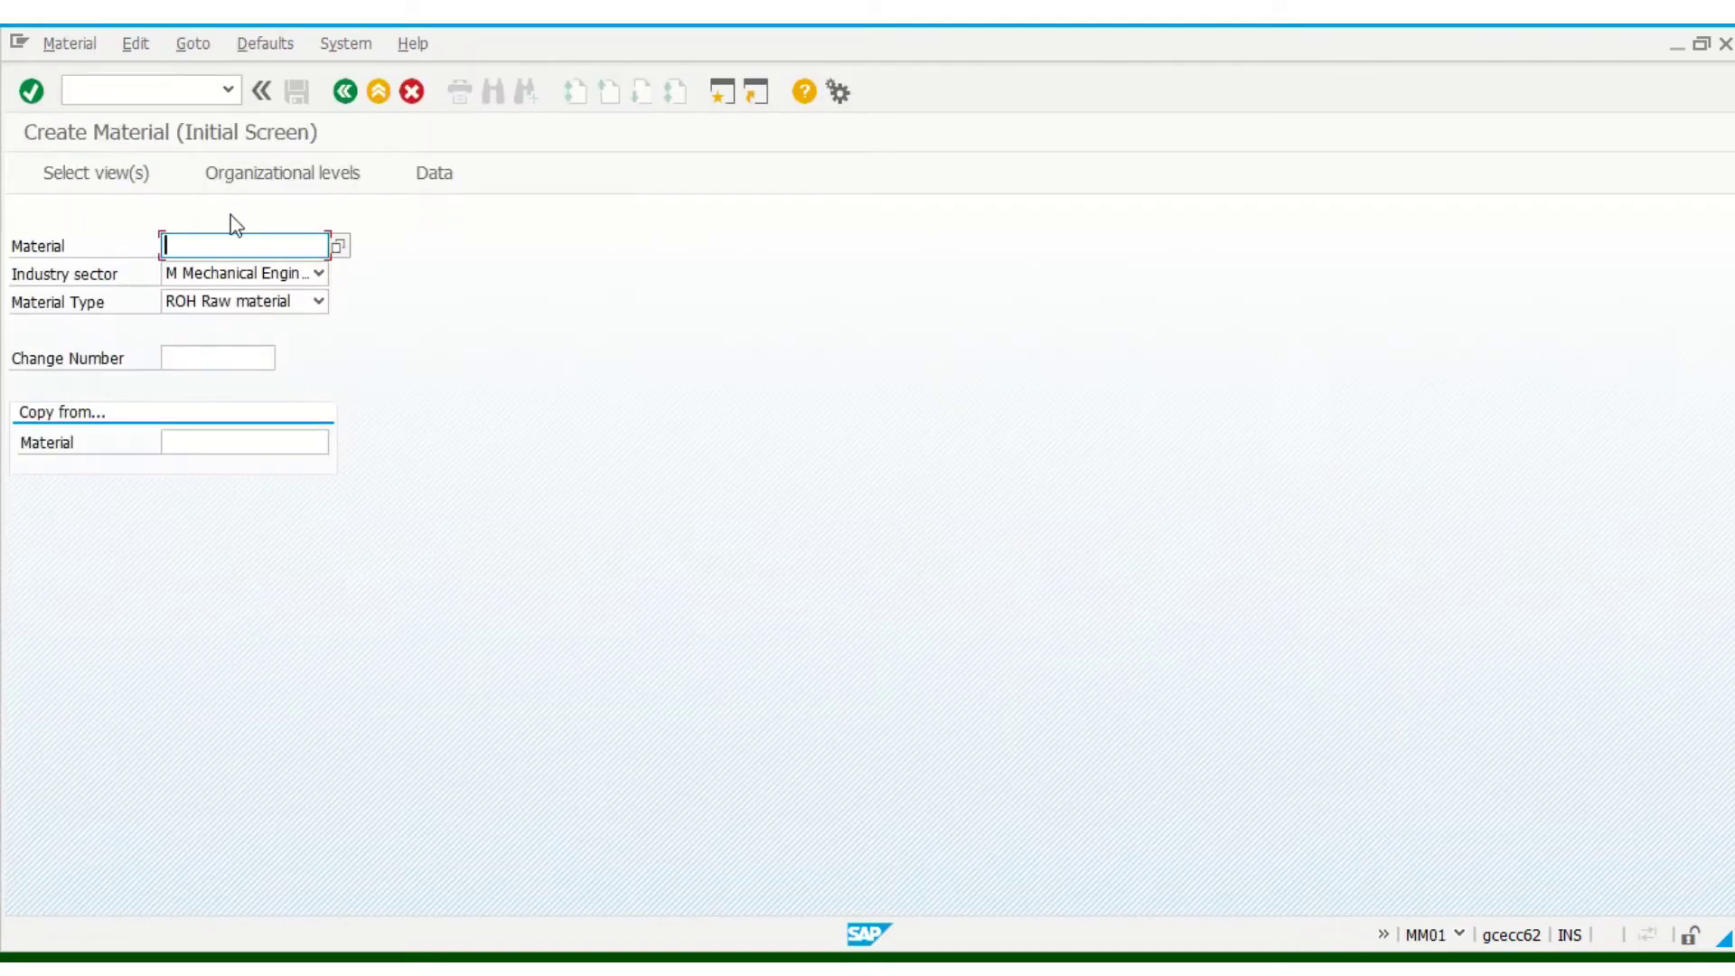
- Set the organizational levels to plant cu1 and storage location st1, and open the raw material's Basic data 1 view
left_click(265, 176)
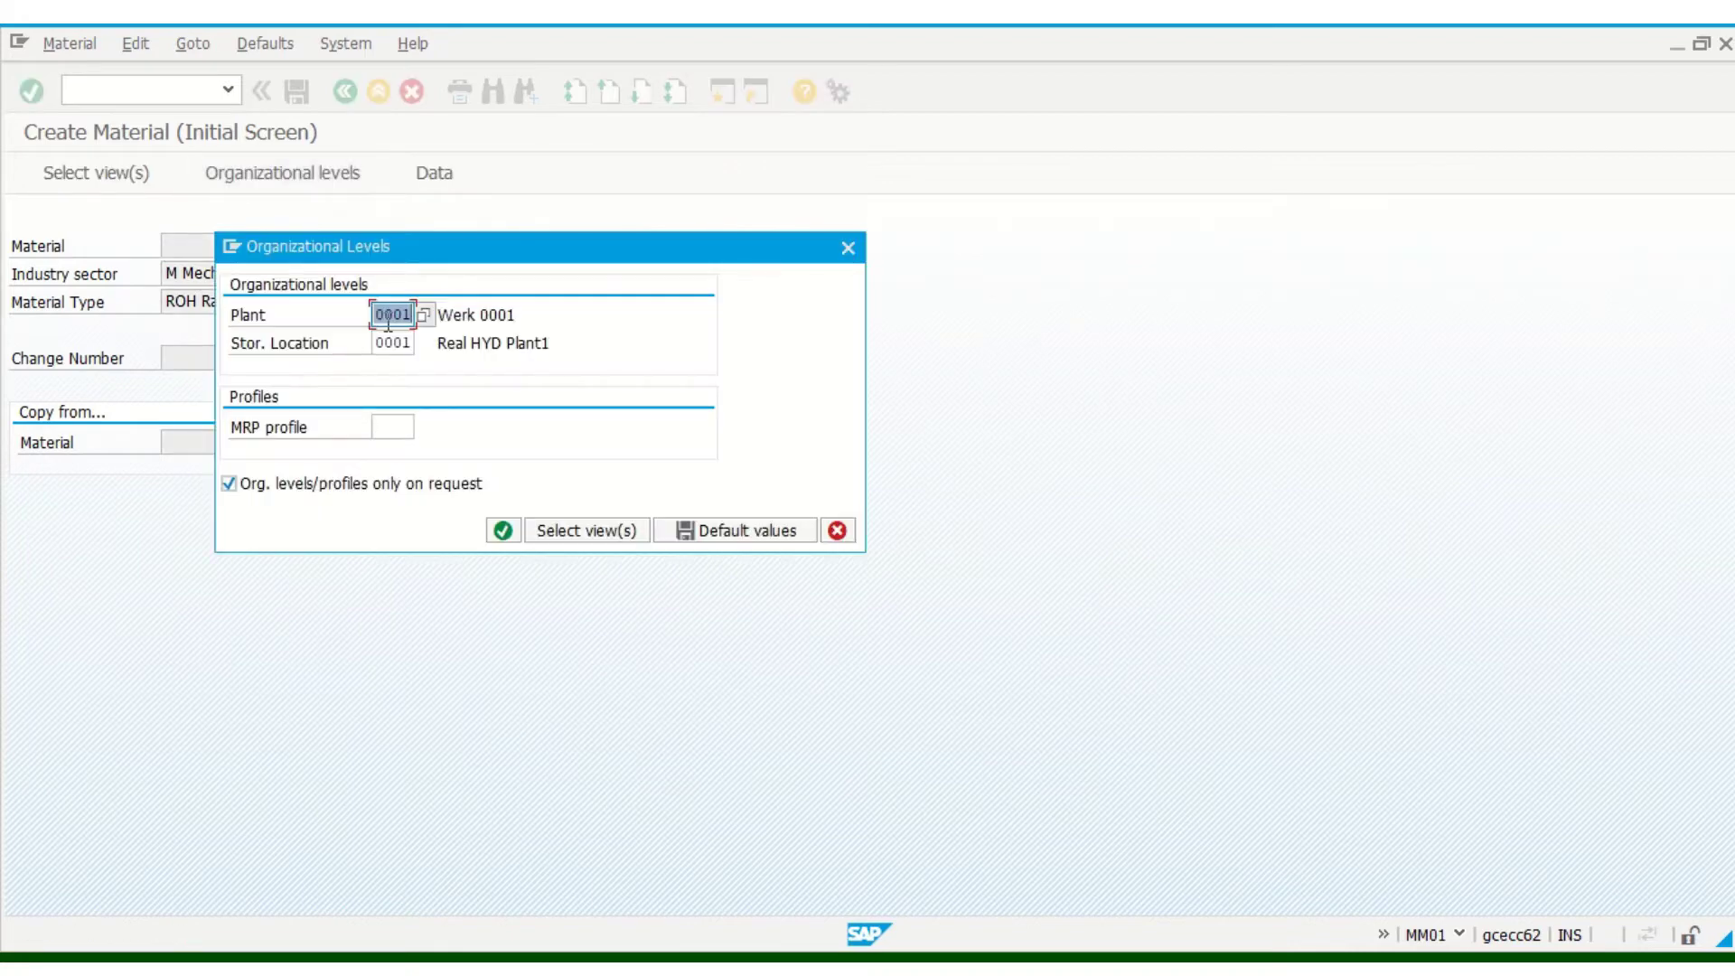
type("cu1")
key("Tab")
type("st")
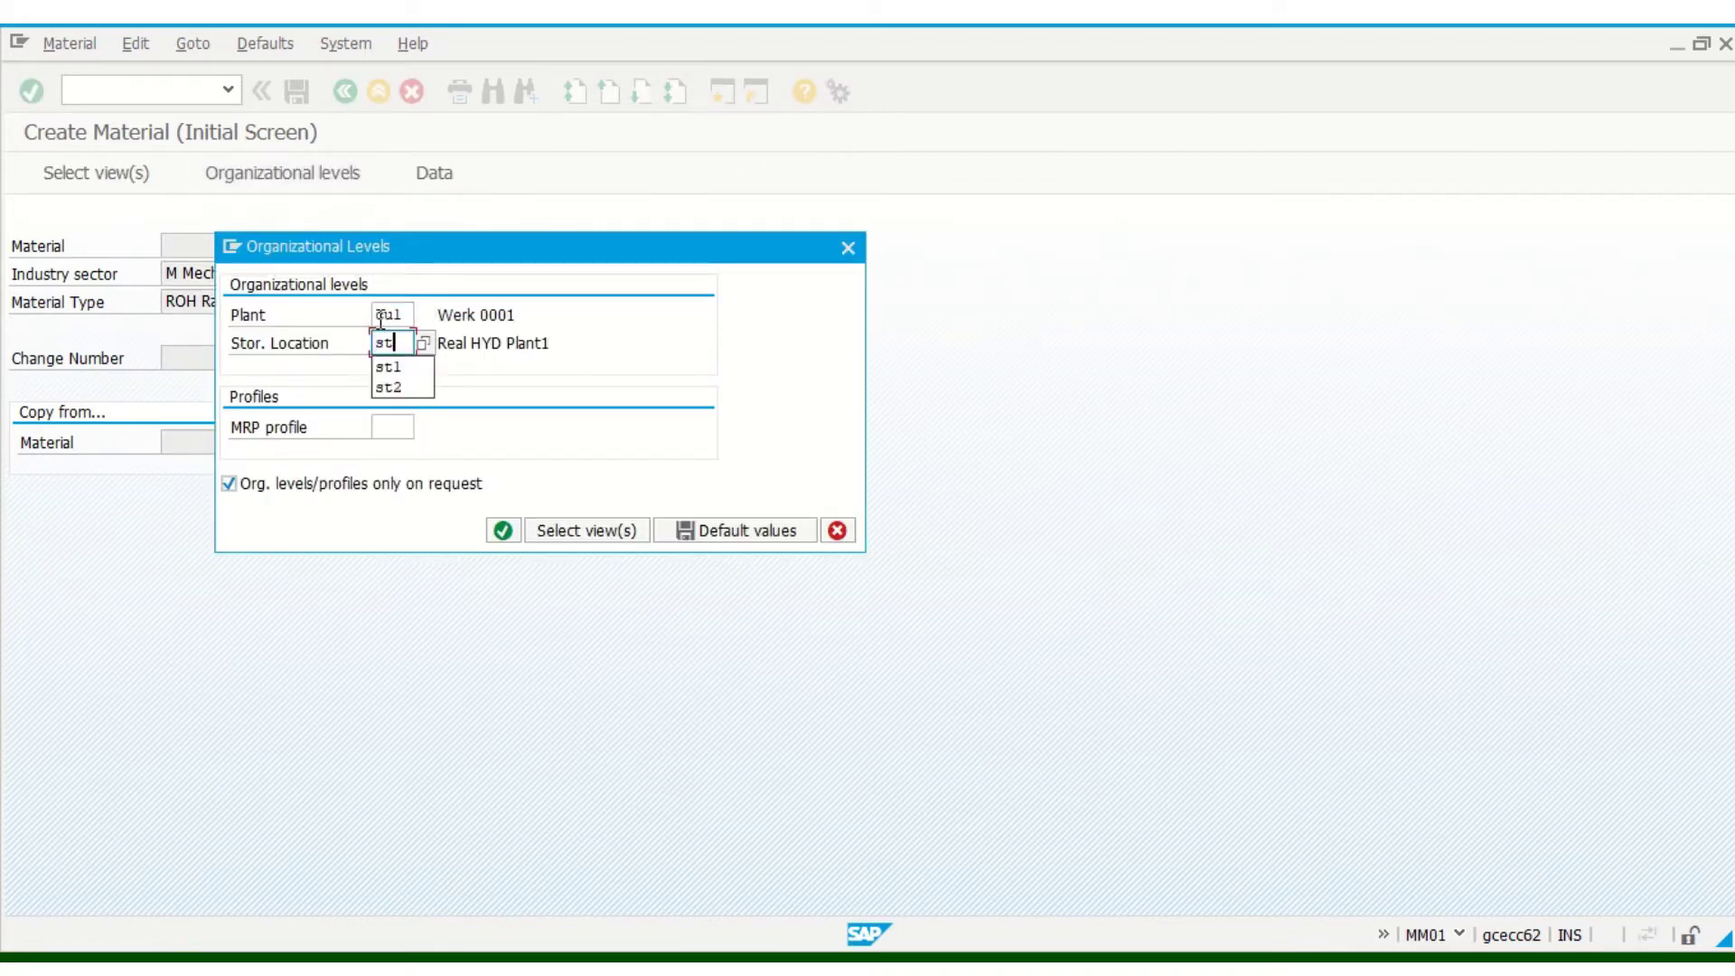
type("1")
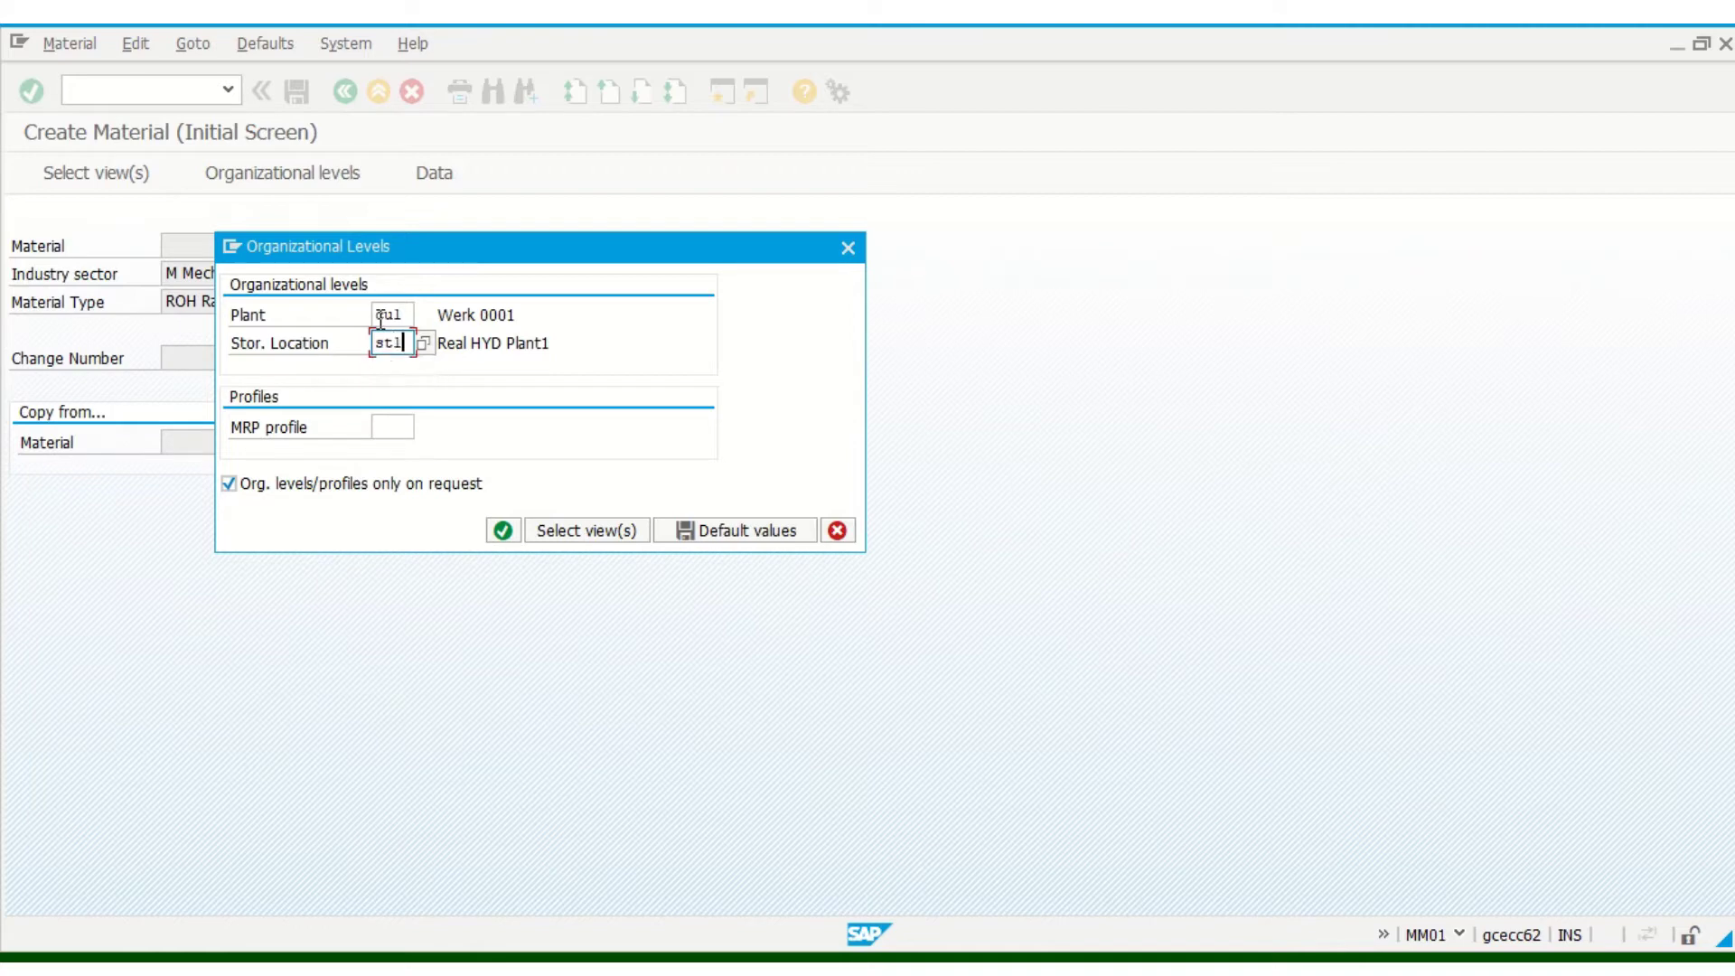
left_click(502, 532)
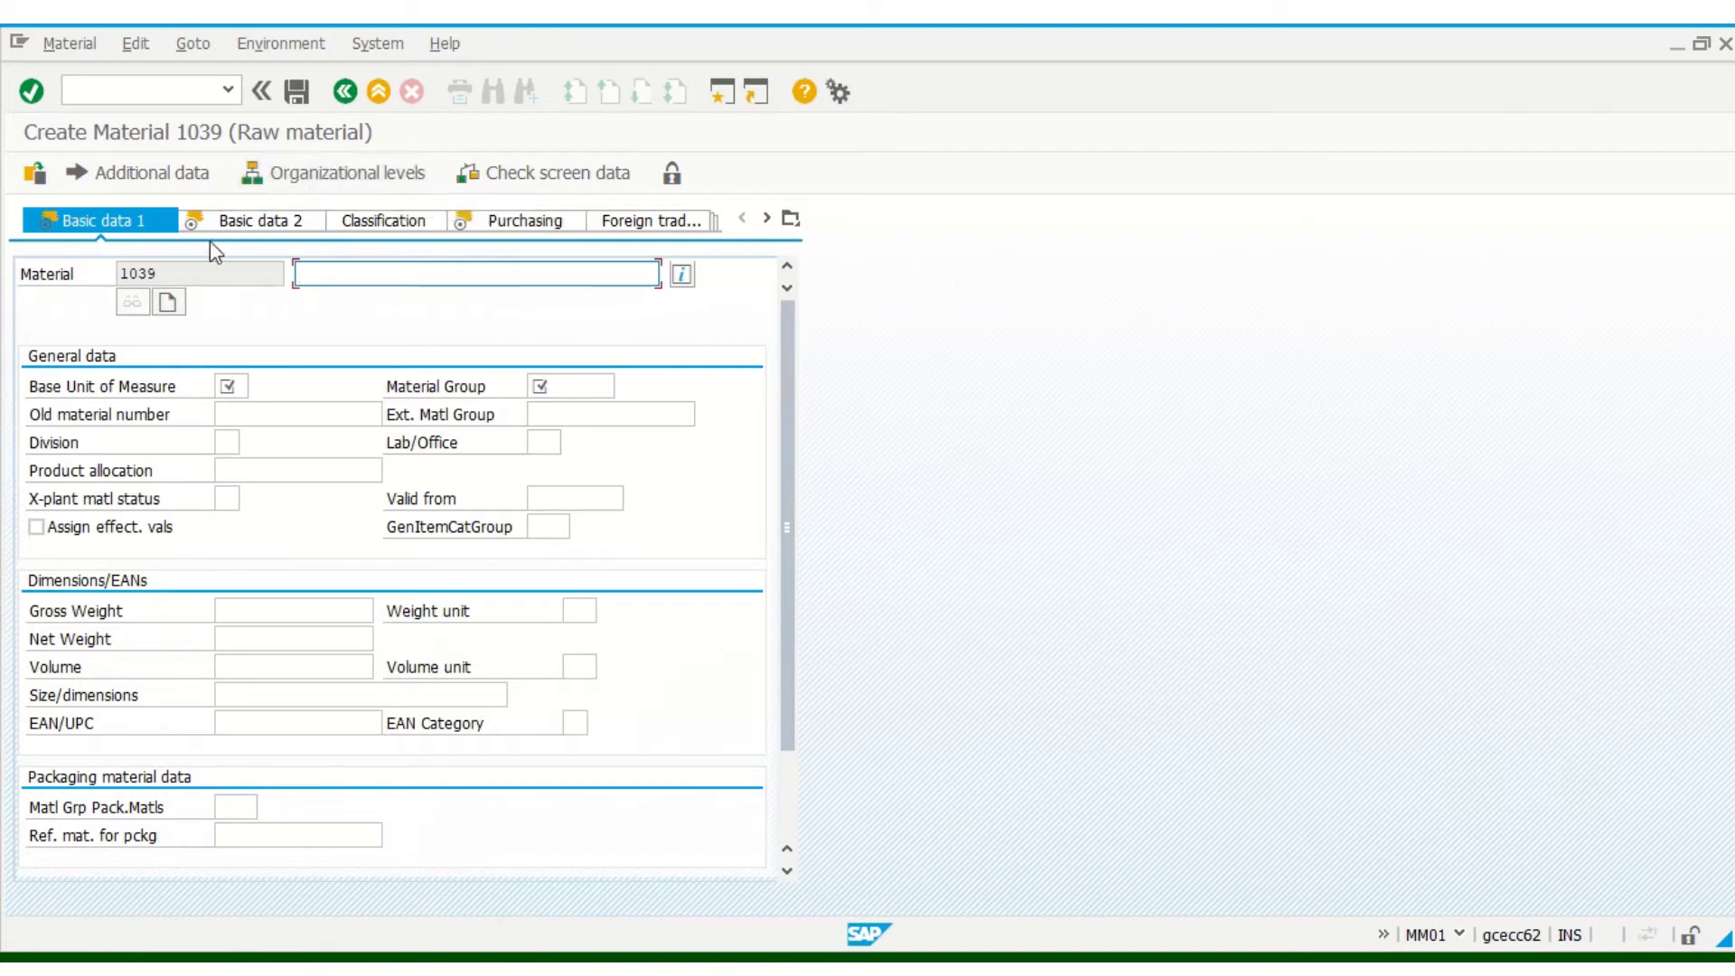
left_click_drag(161, 274, 128, 276)
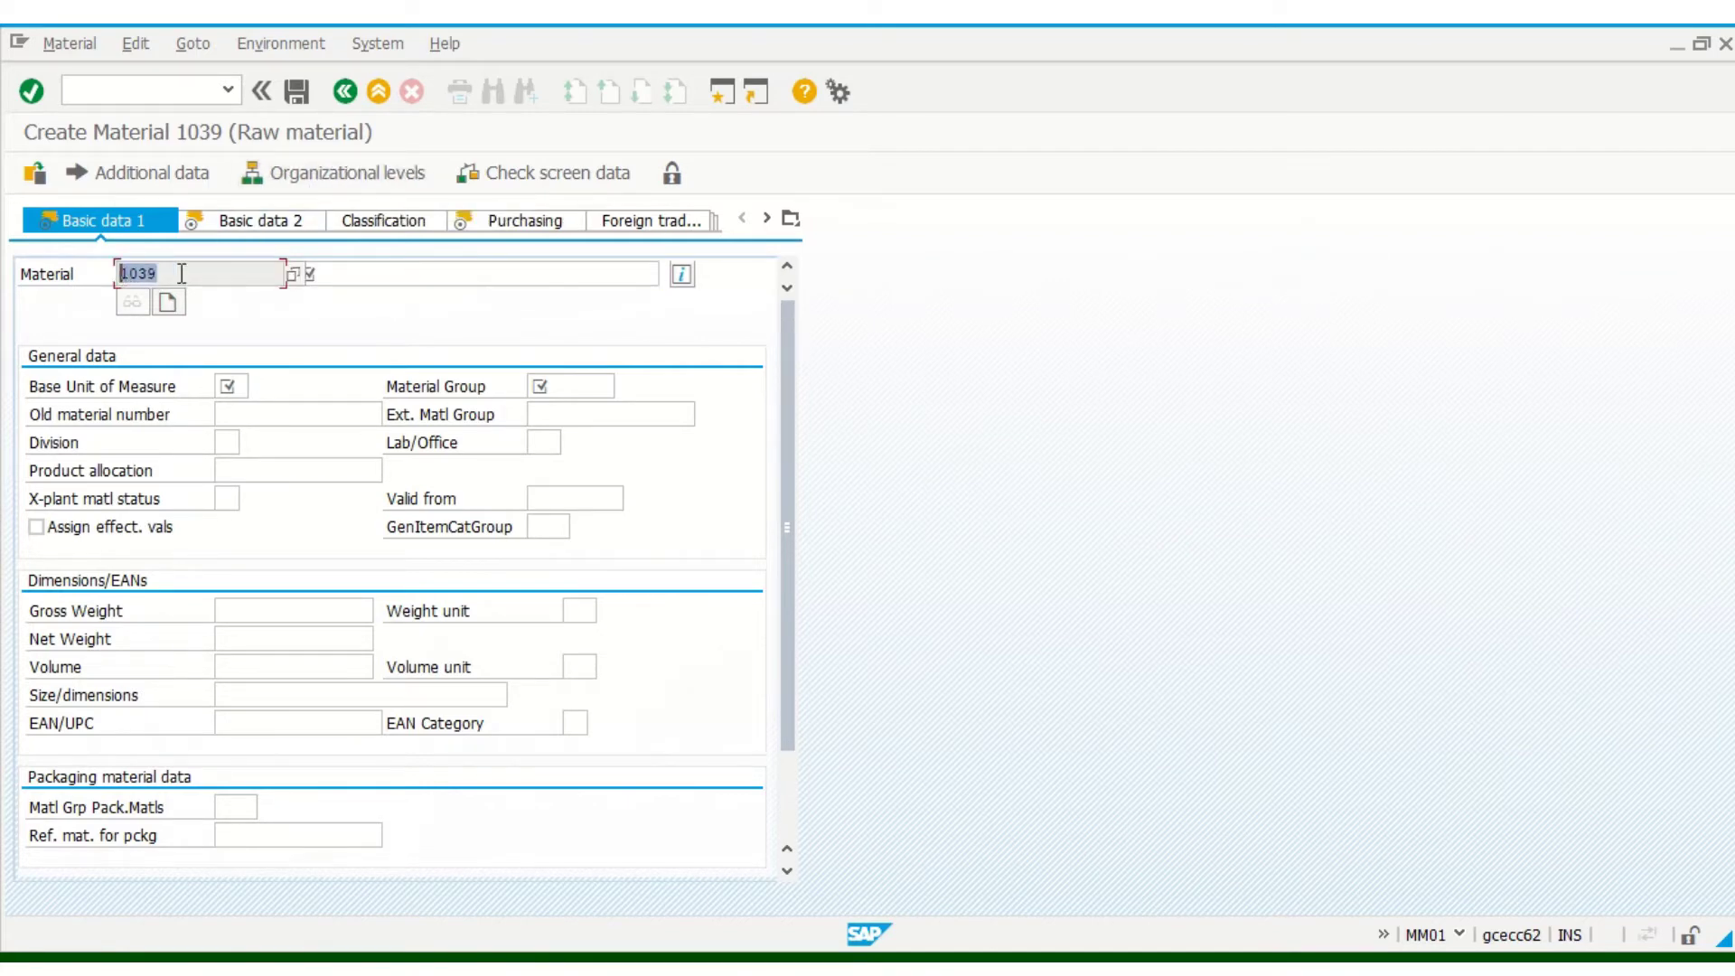
- Enter "cotton thread" as the description of the raw material
left_click(389, 276)
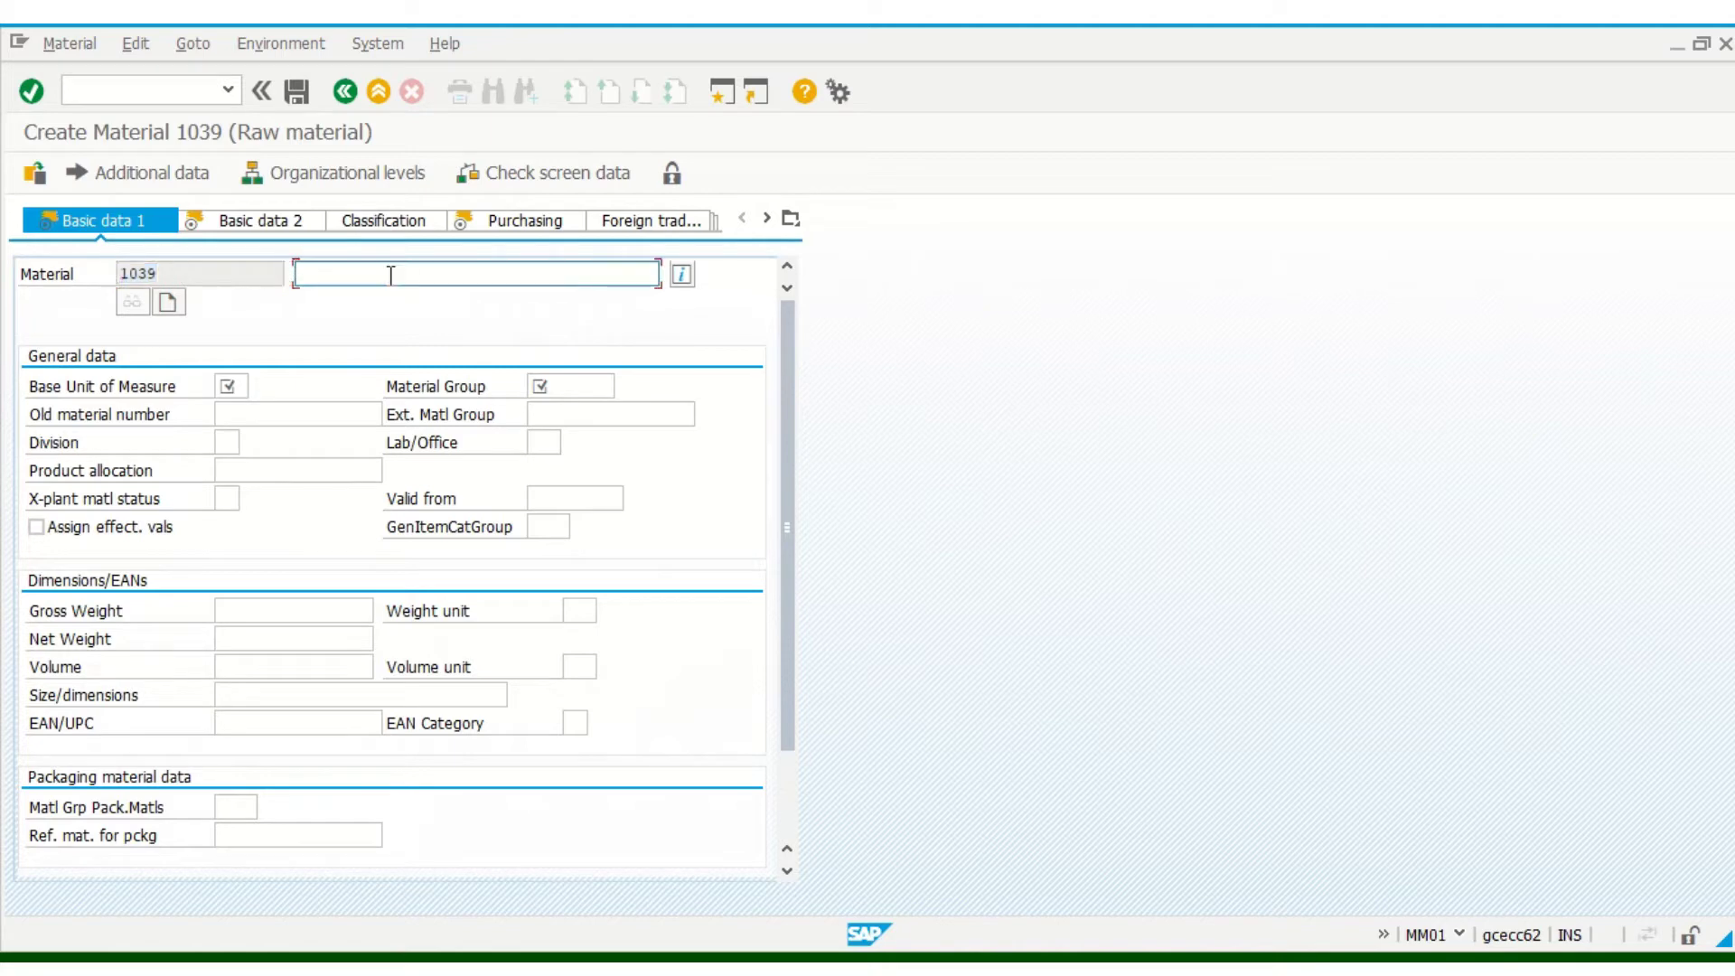
type("cotton thread")
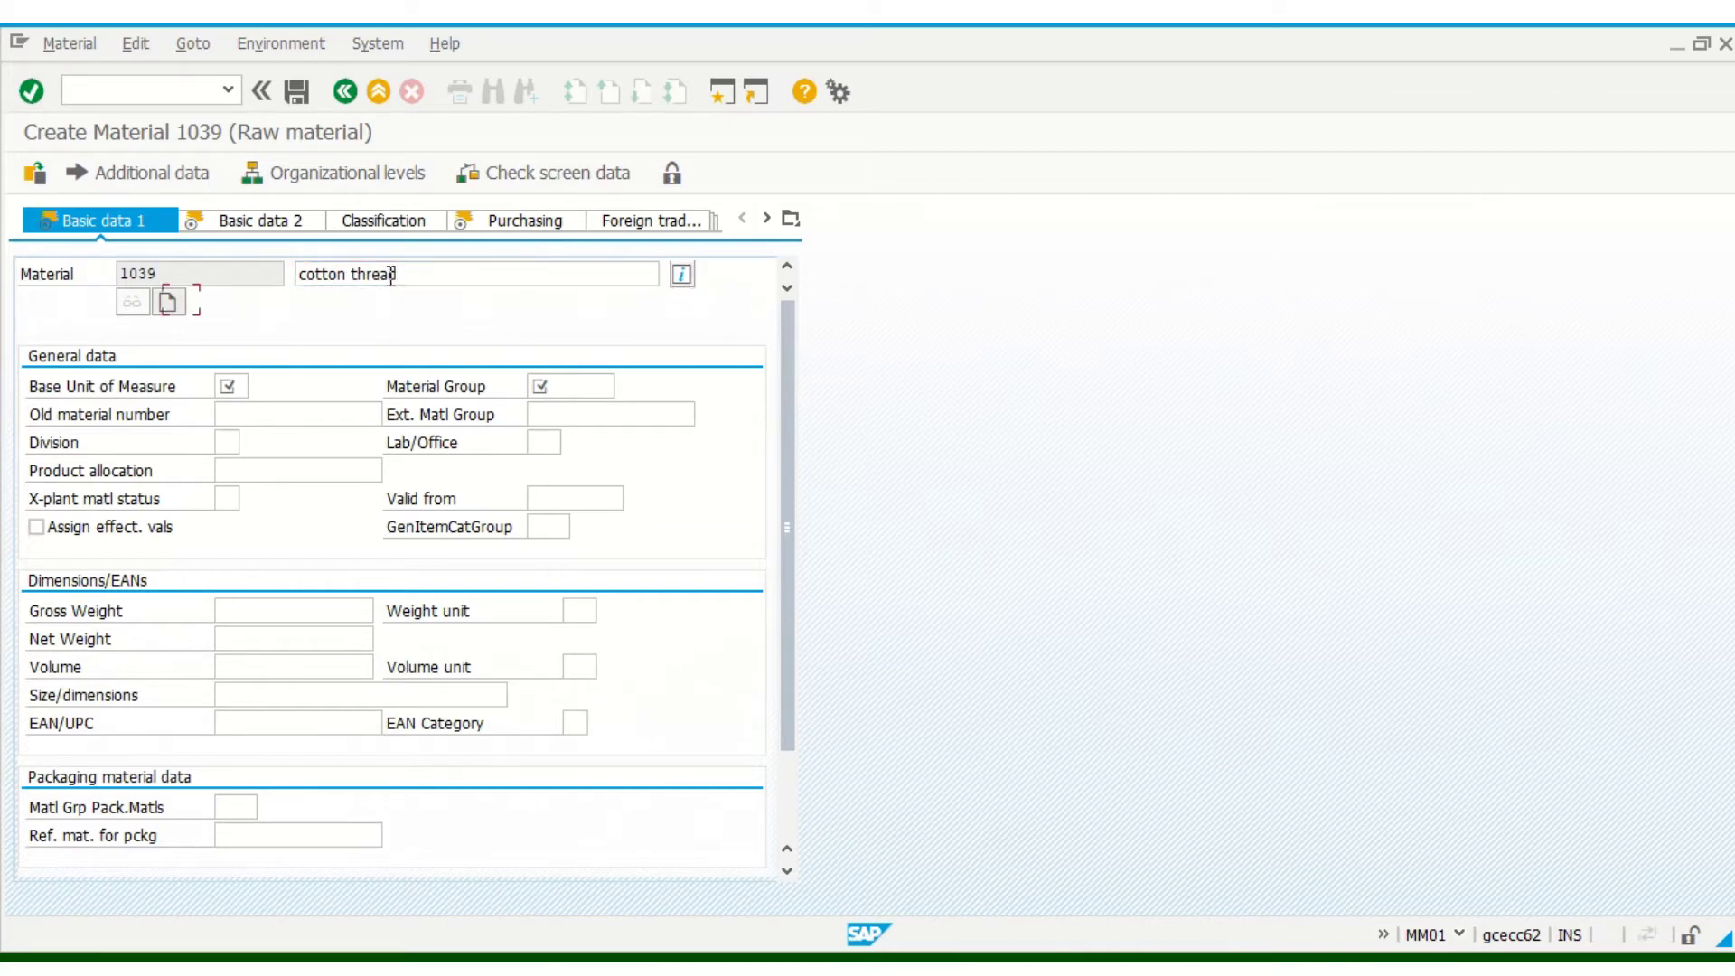
key("Tab")
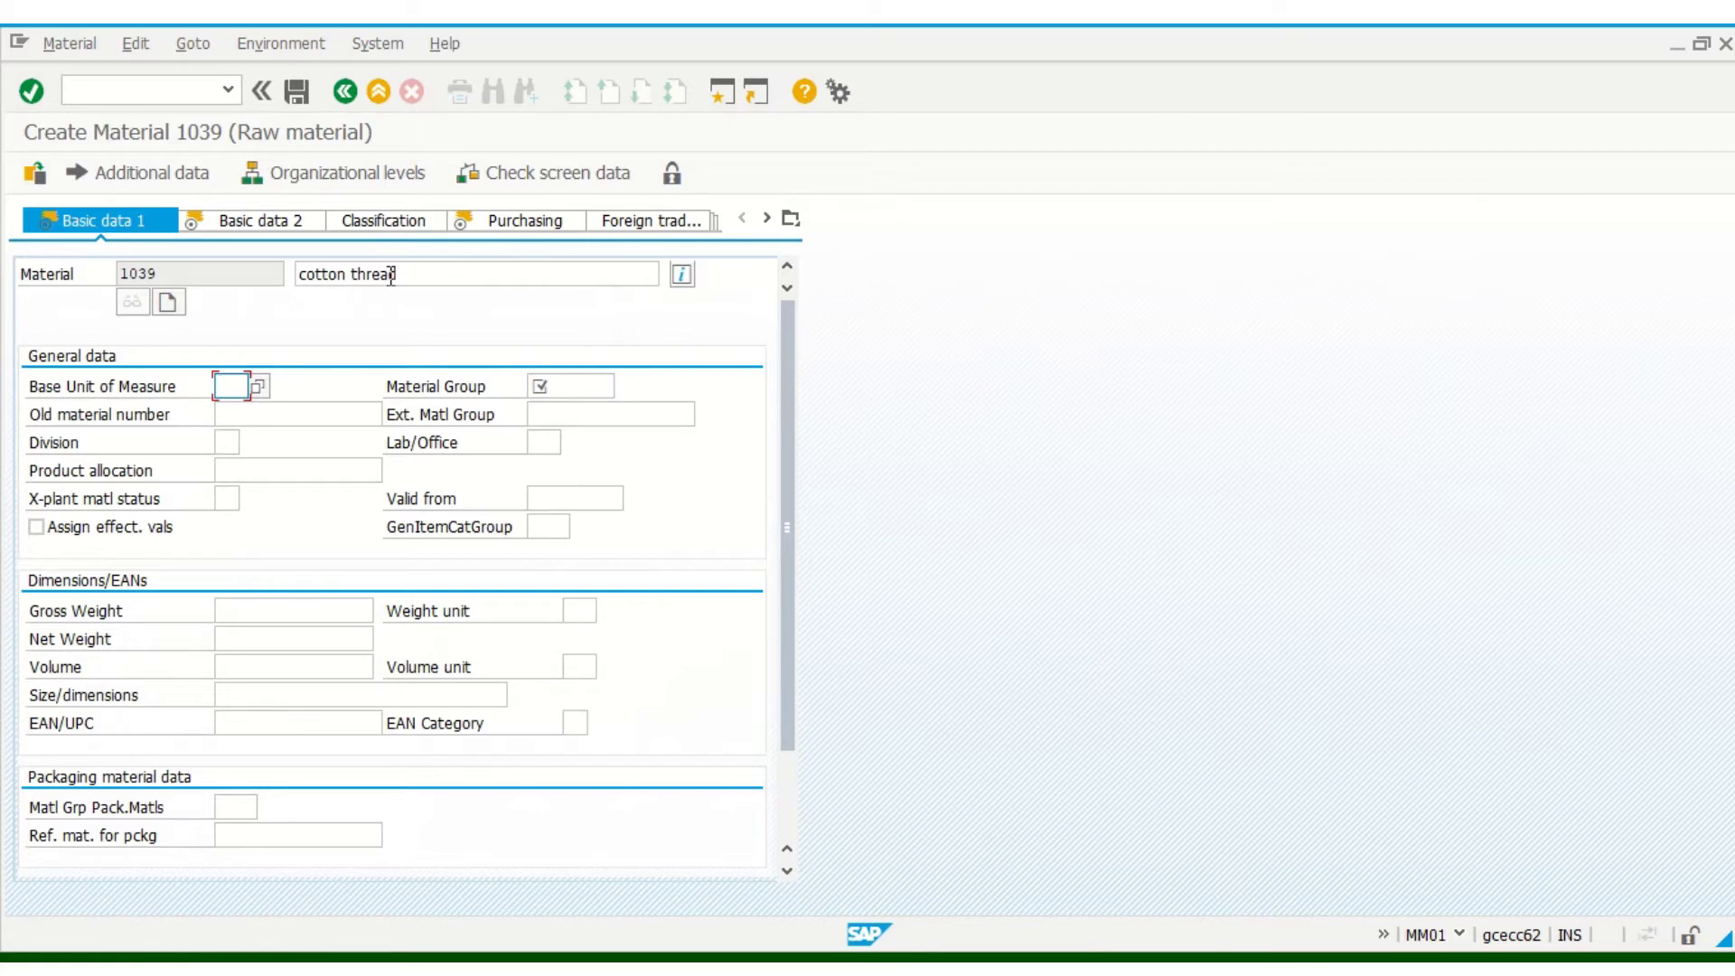
type("in")
key("Return")
key("BackSpace")
key("BackSpace")
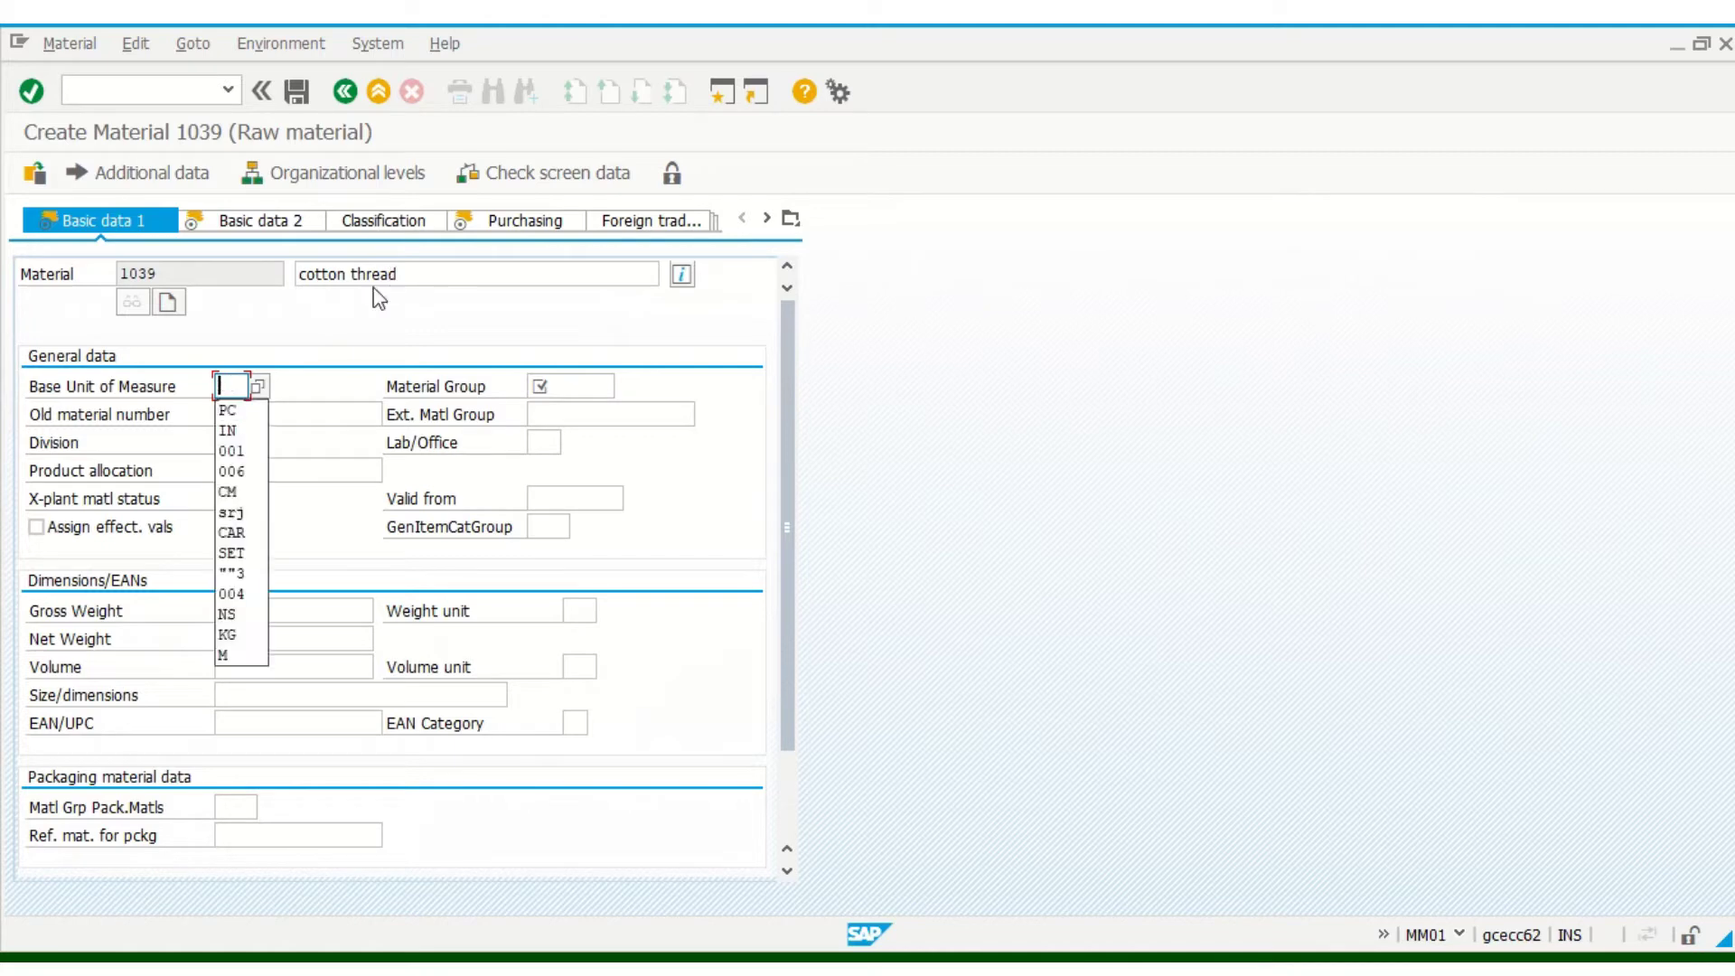
- Search the measurement units for "meter" and set the base unit of measure to 000 (Meter/Minute)
left_click(259, 386)
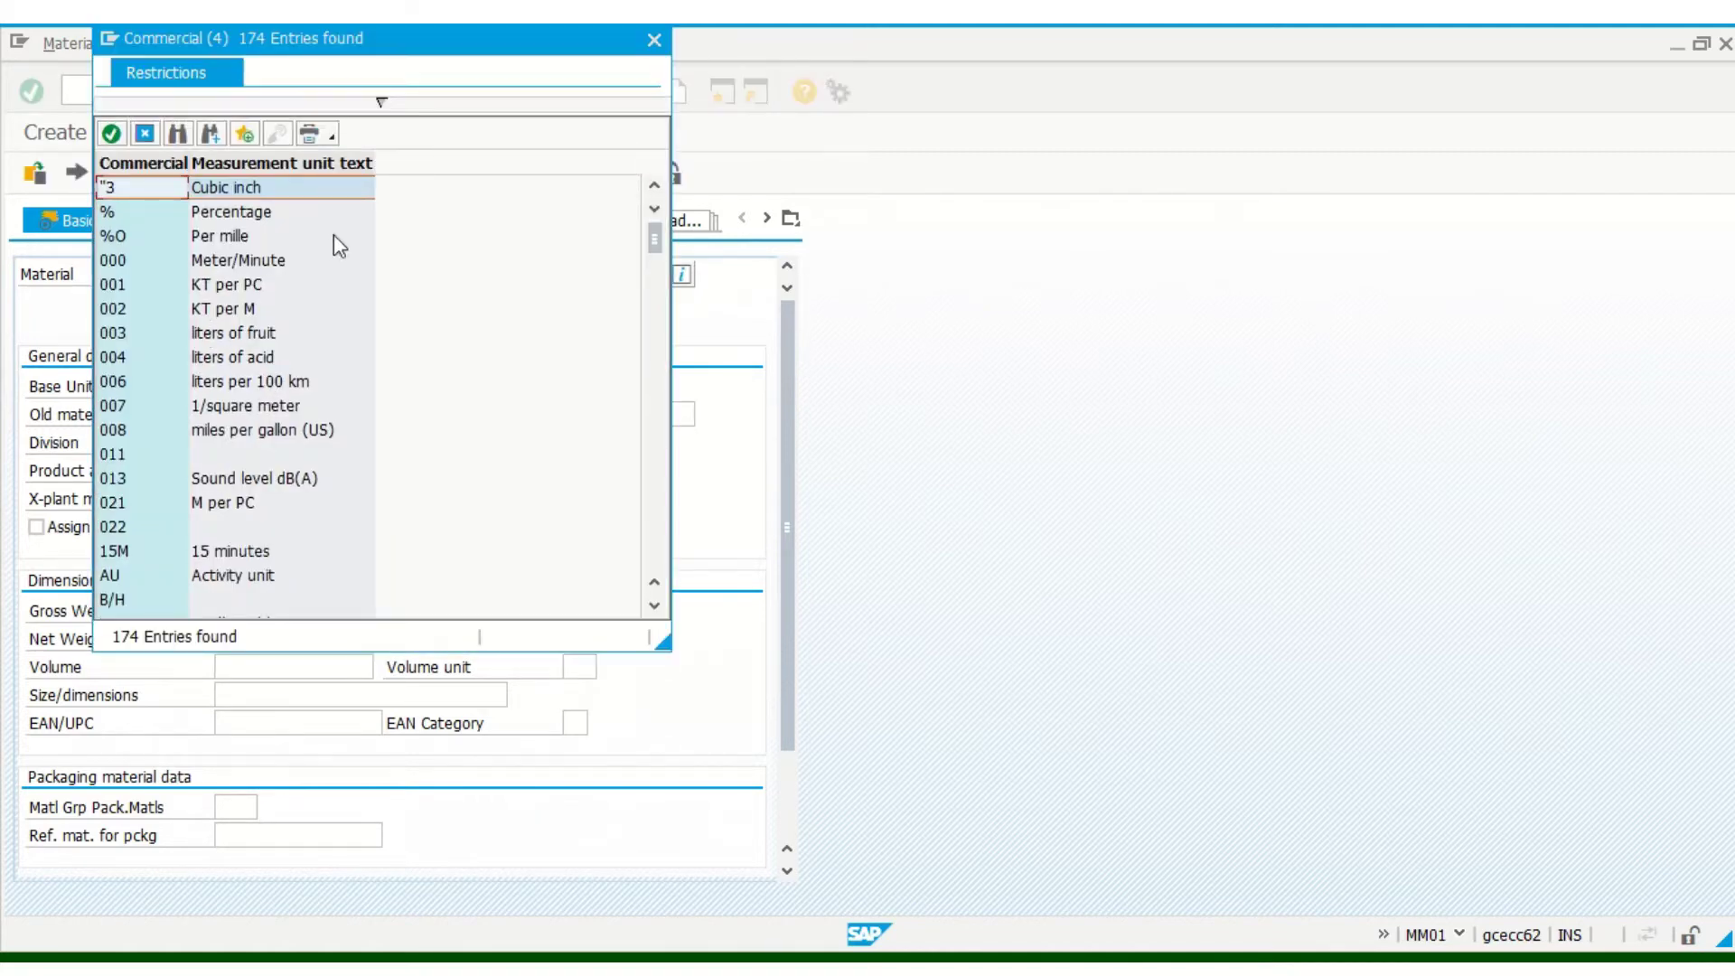
left_click(178, 135)
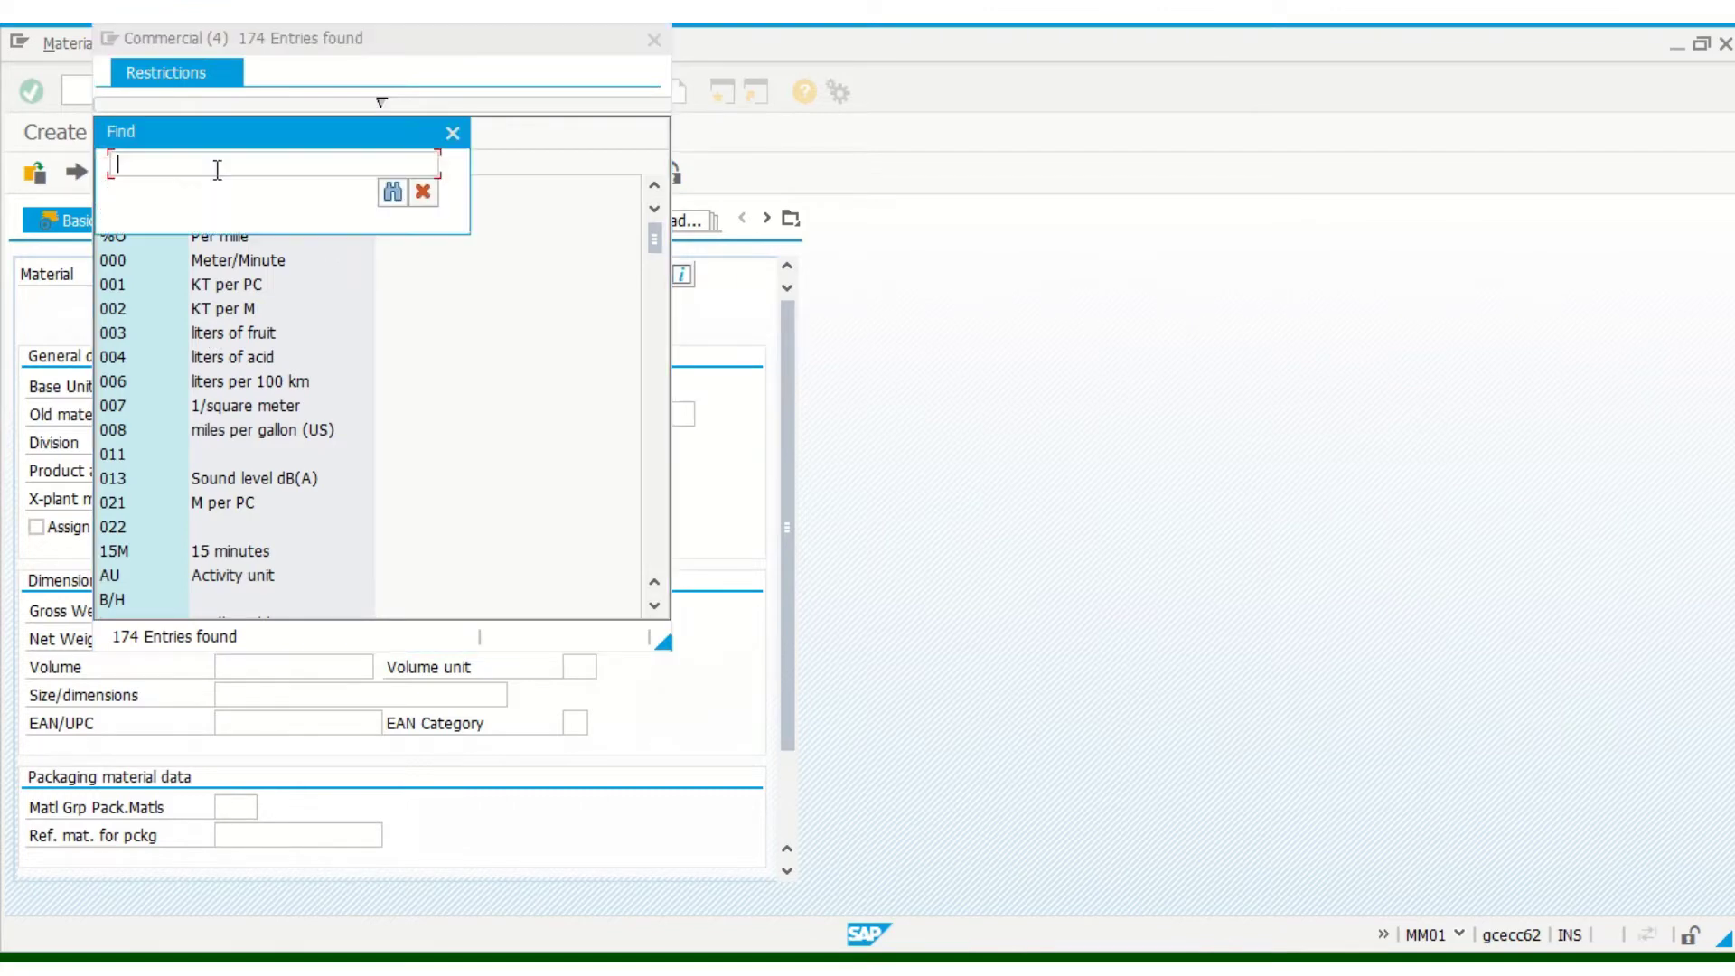
type("meter")
key("Return")
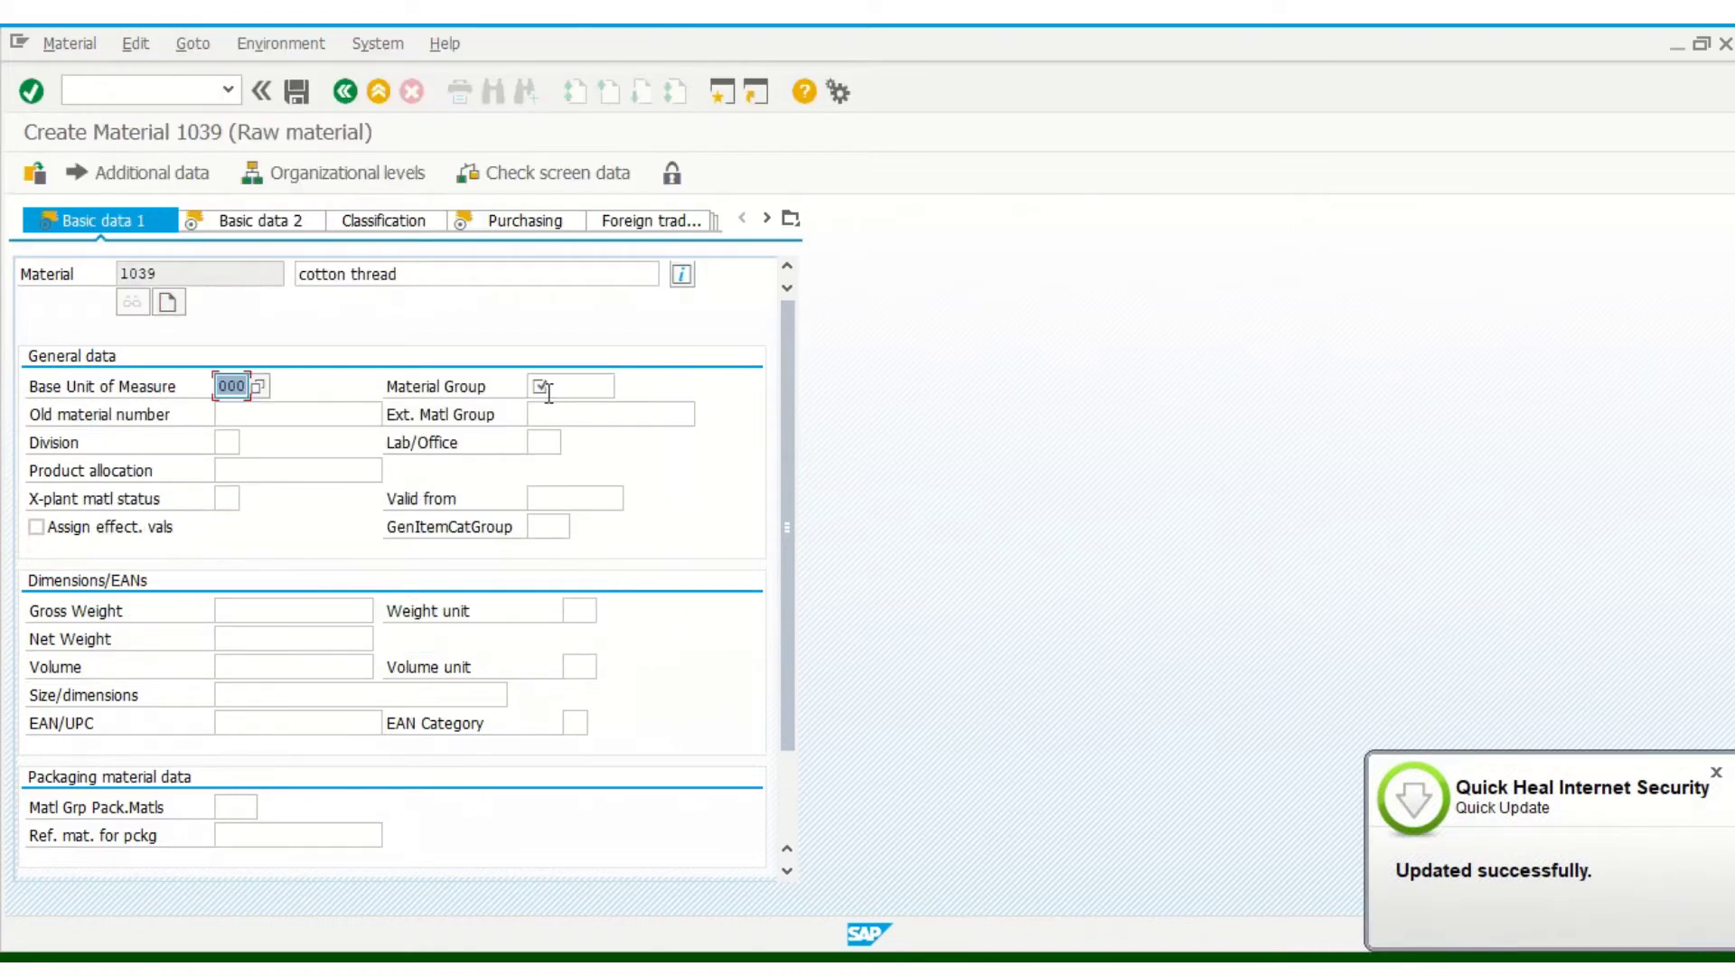
- Assign material group 0001 (ROH Raw material) to the cotton thread material
left_click(548, 395)
left_click(1716, 773)
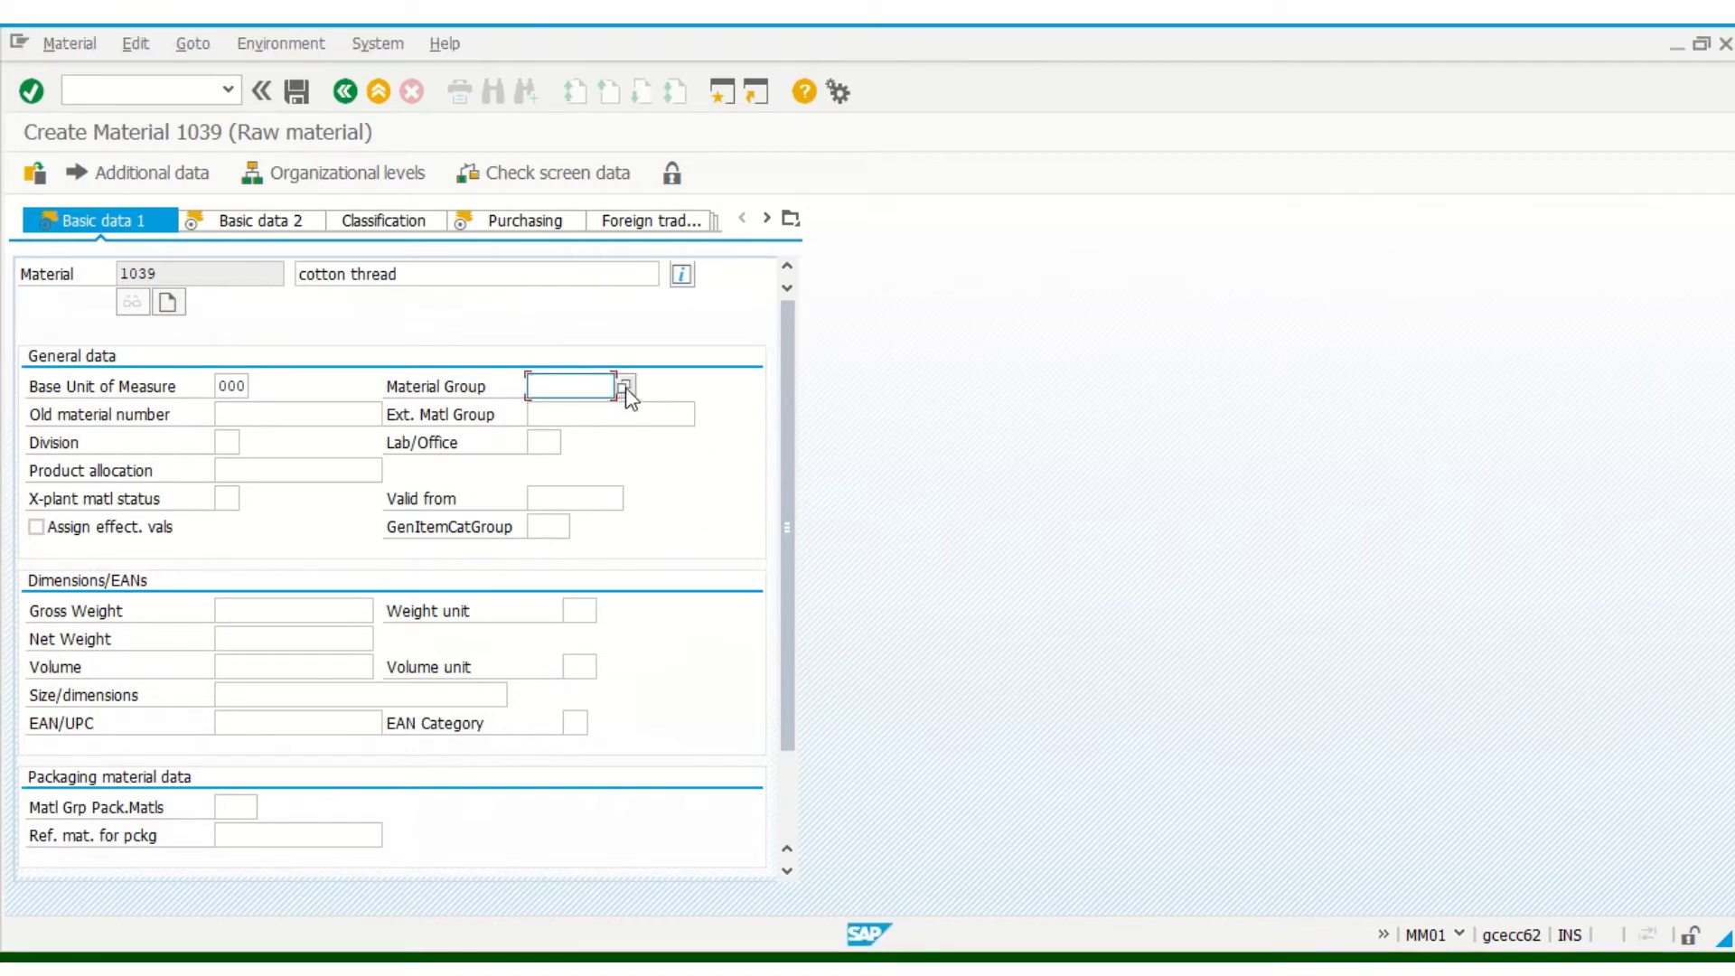
left_click(626, 388)
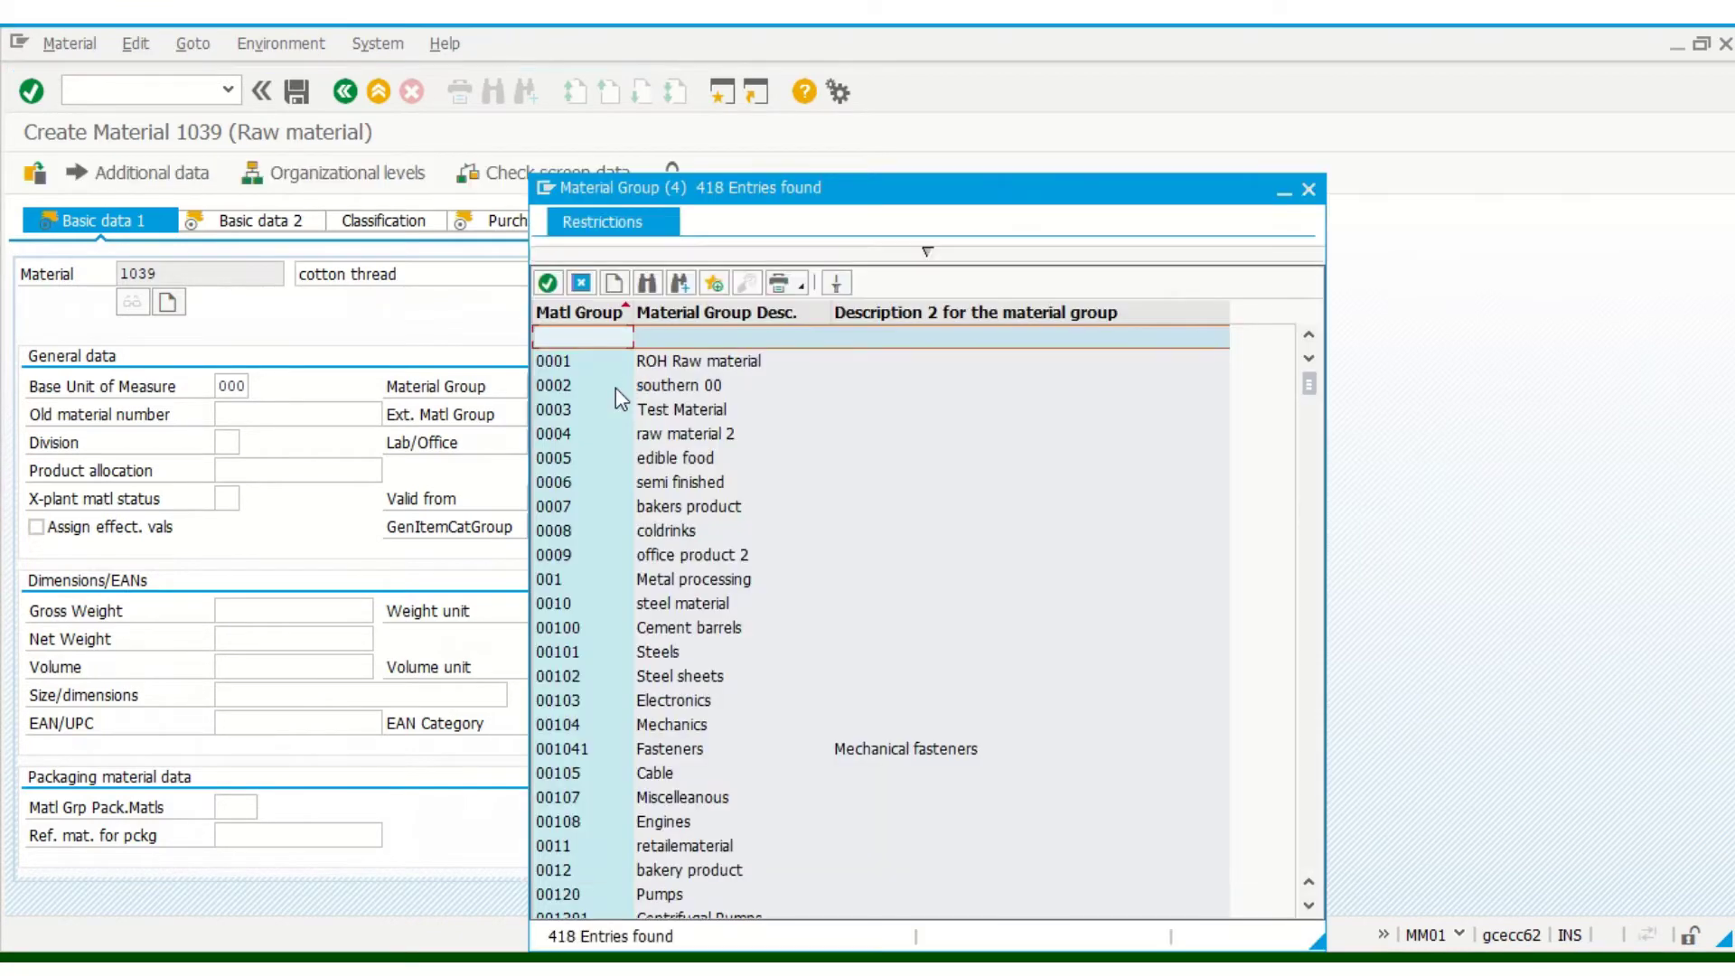
left_click(554, 366)
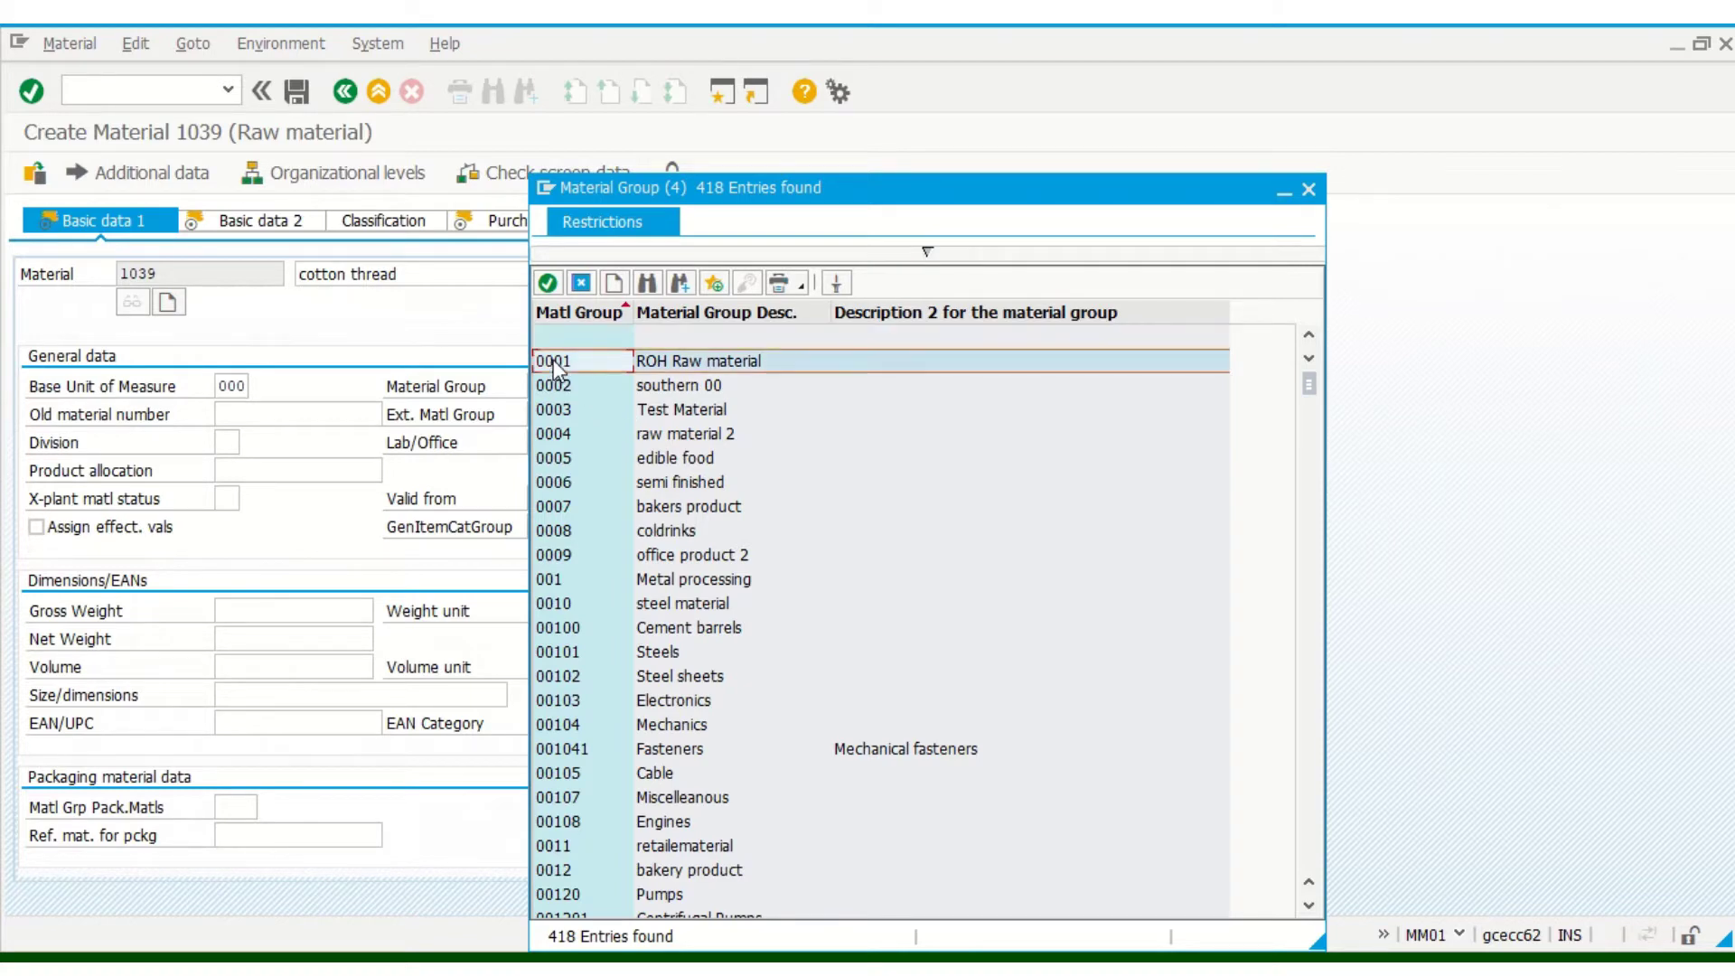
double_click(554, 366)
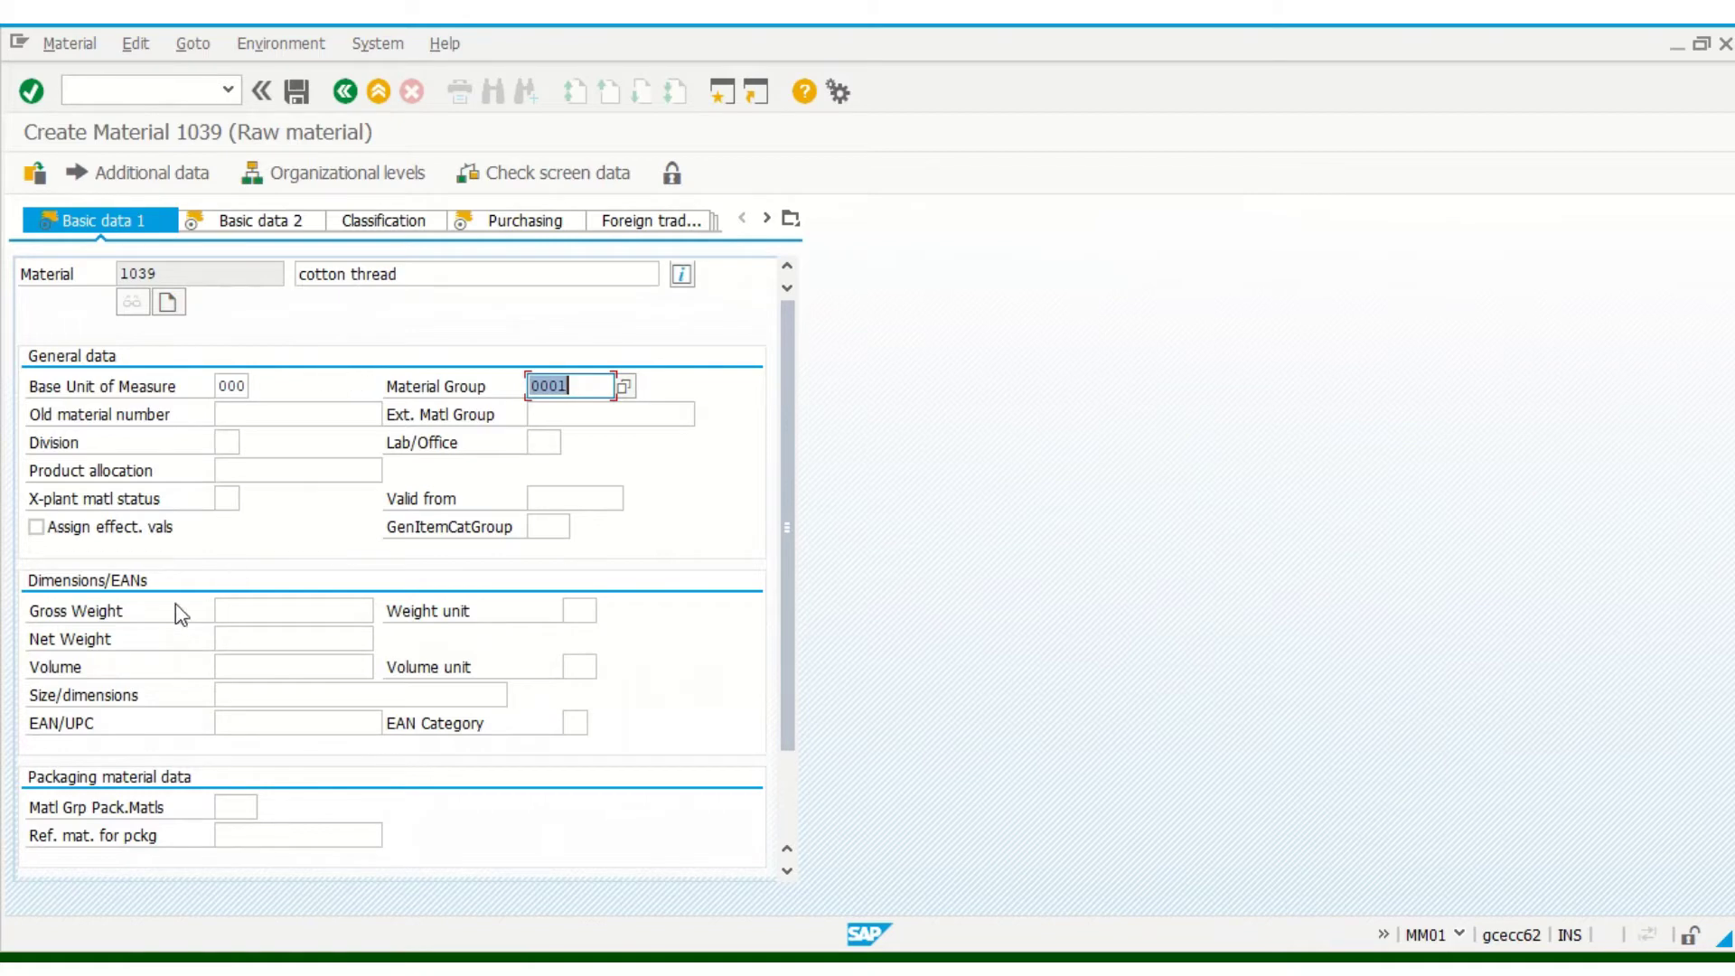
- Clear the base unit of measure and choose 000 (Meter/Minute) again from the list of possible entries
left_click(79, 388)
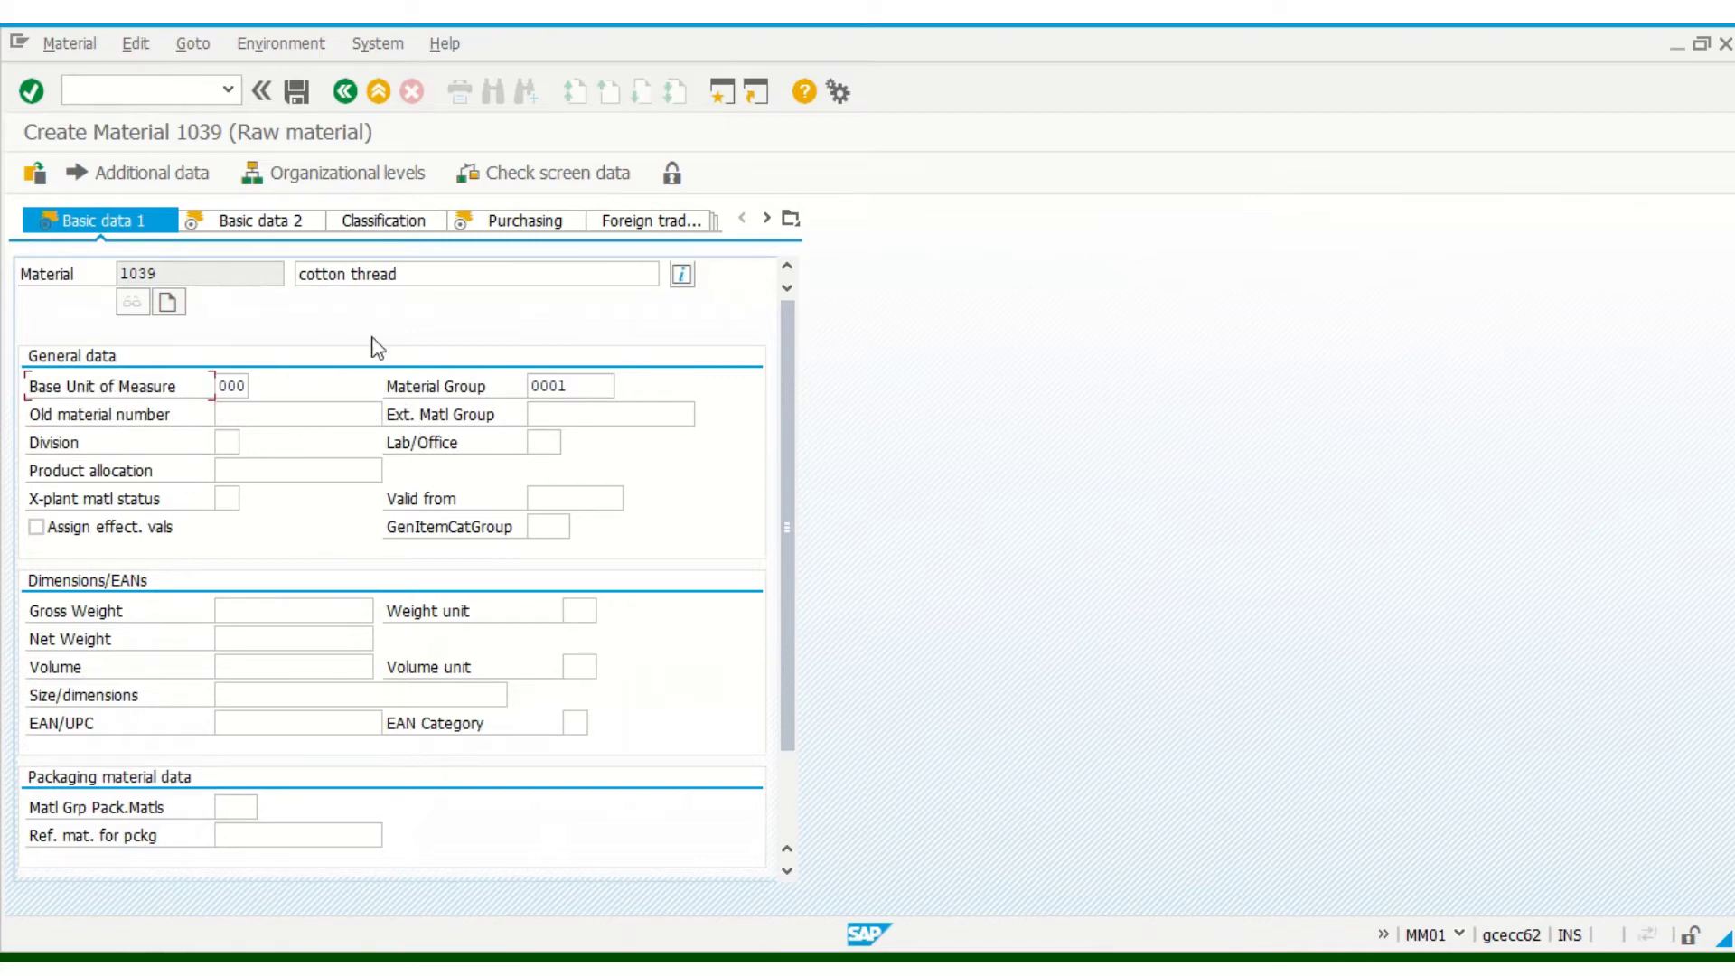
left_click(247, 386)
key("BackSpace")
key("BackSpace")
key("BackSpace")
left_click(348, 377)
left_click(233, 386)
left_click(260, 388)
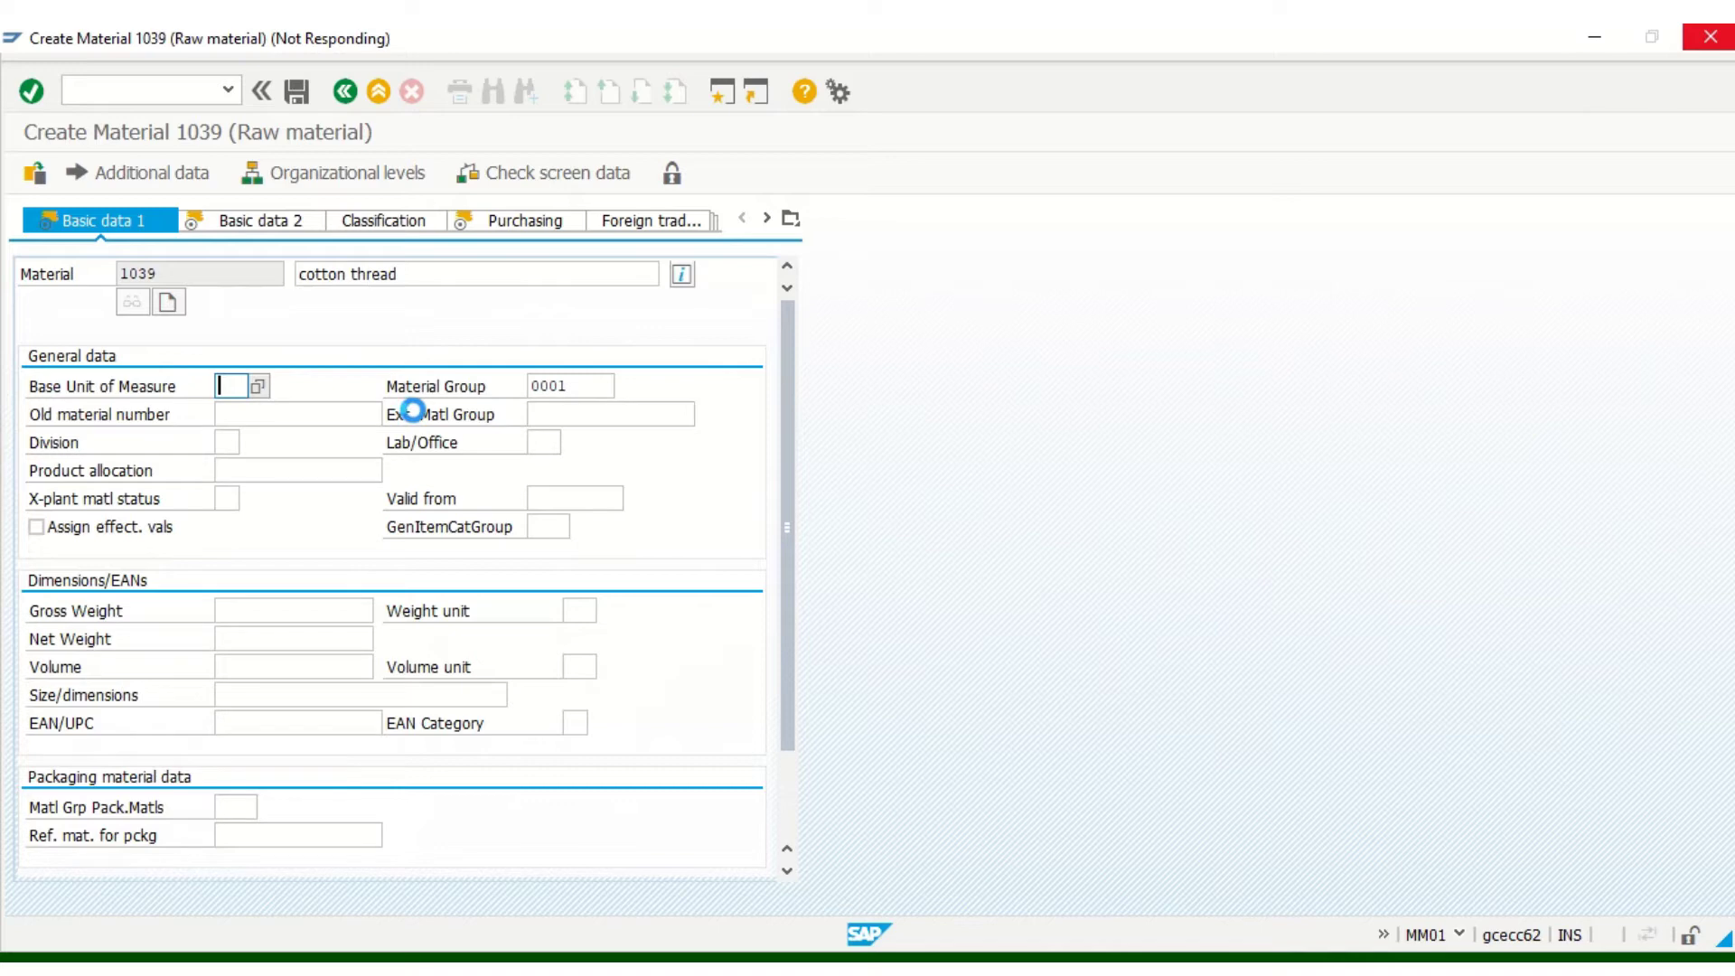
left_click(257, 386)
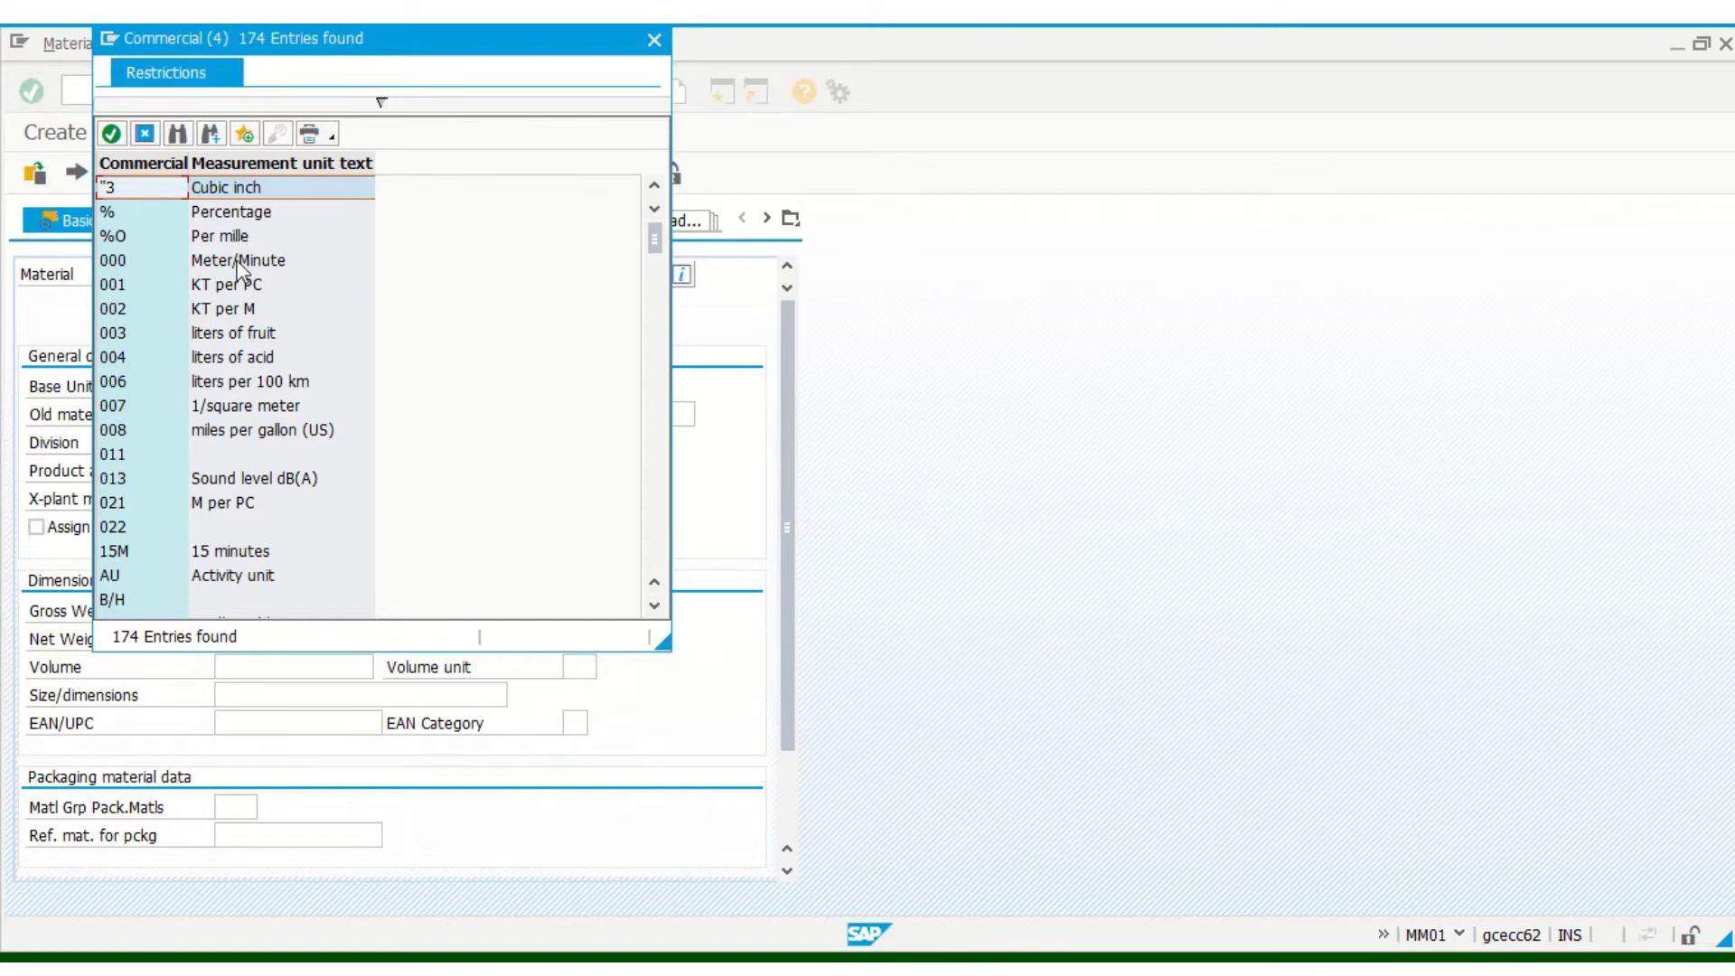
left_click(240, 262)
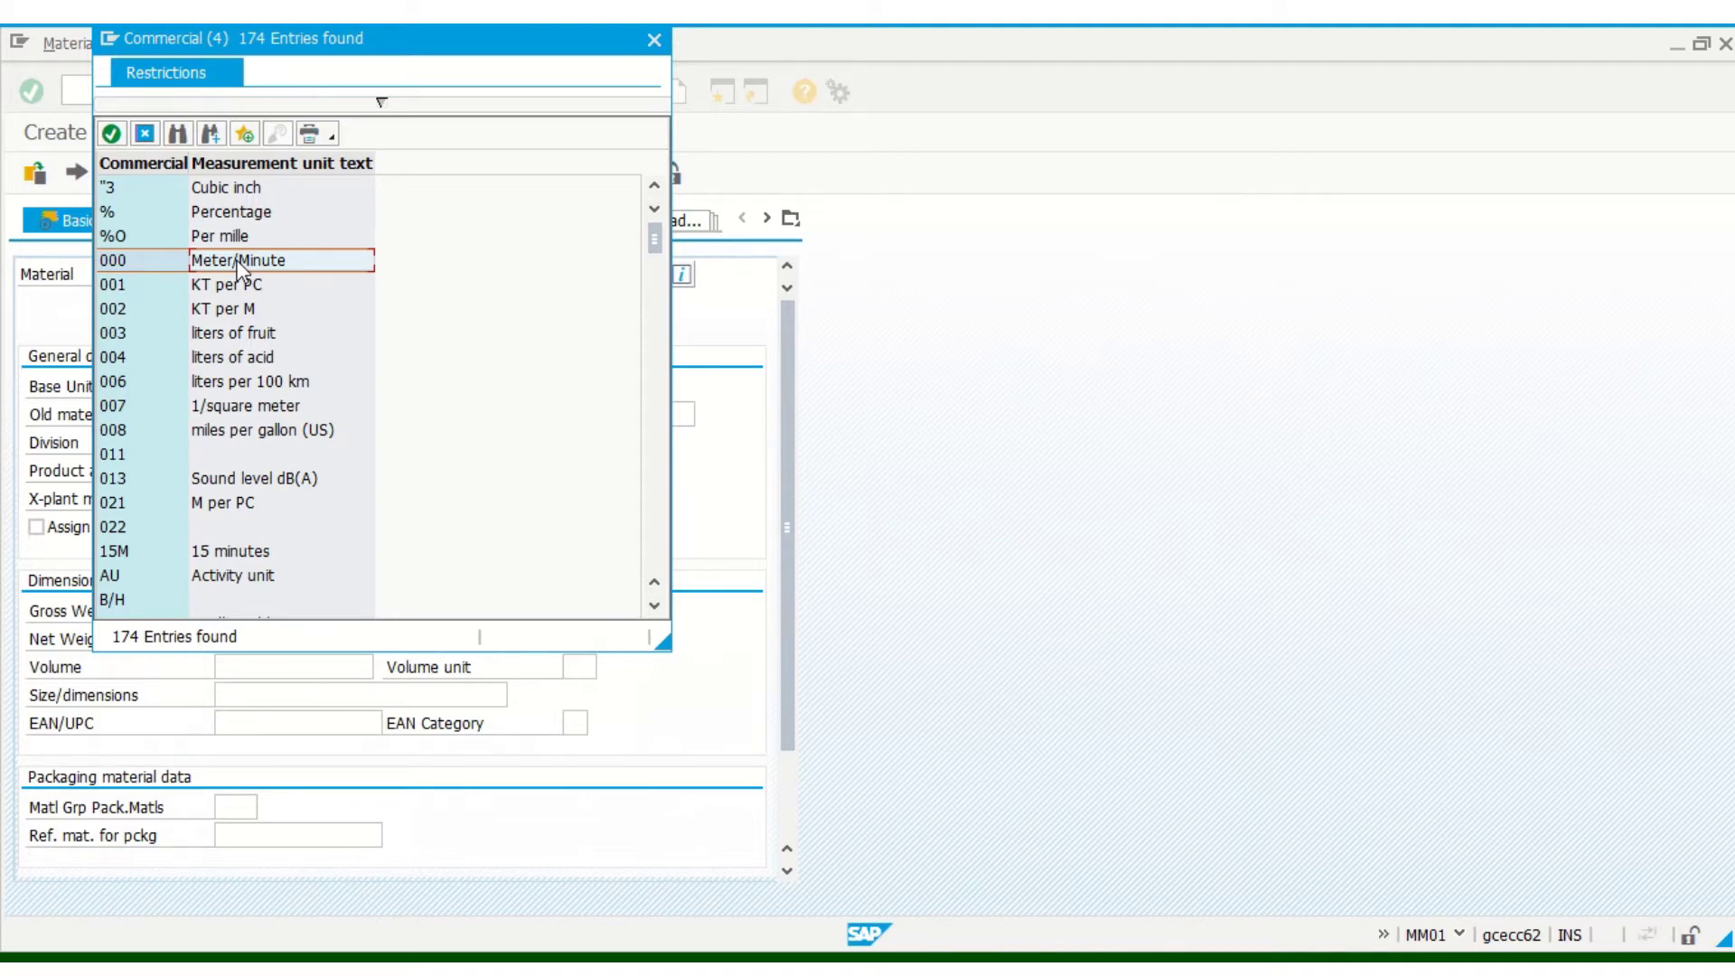
double_click(240, 262)
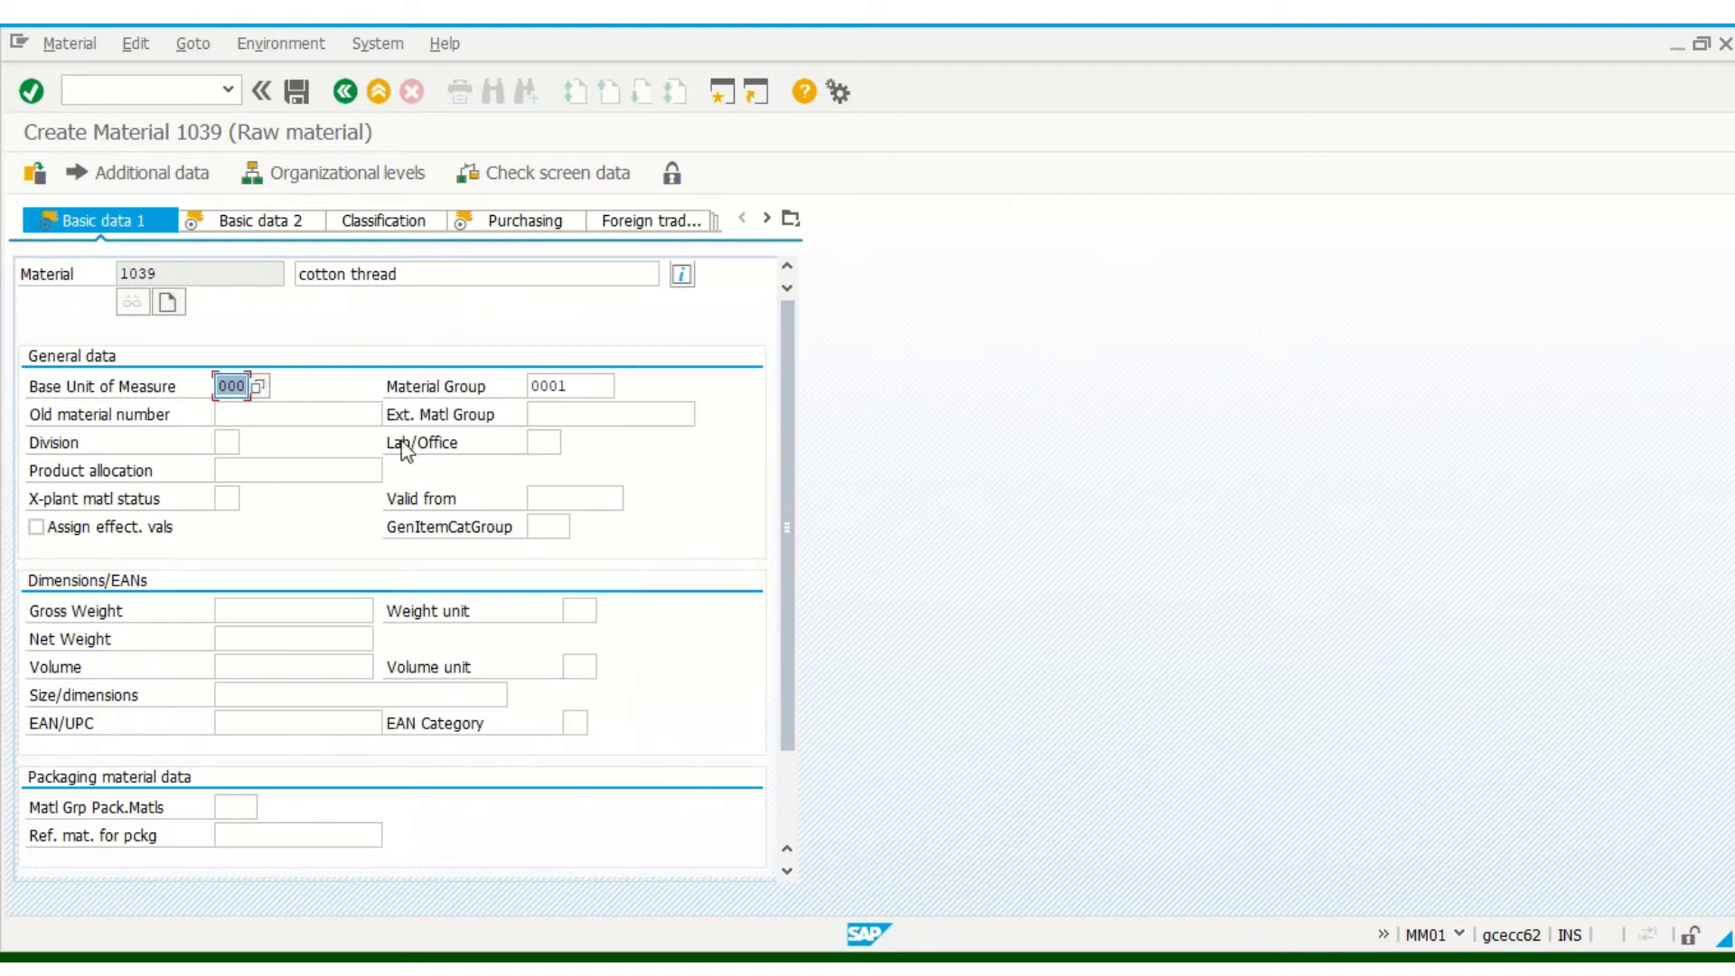
- Open the field help for Old material number in the general data
left_click(123, 392)
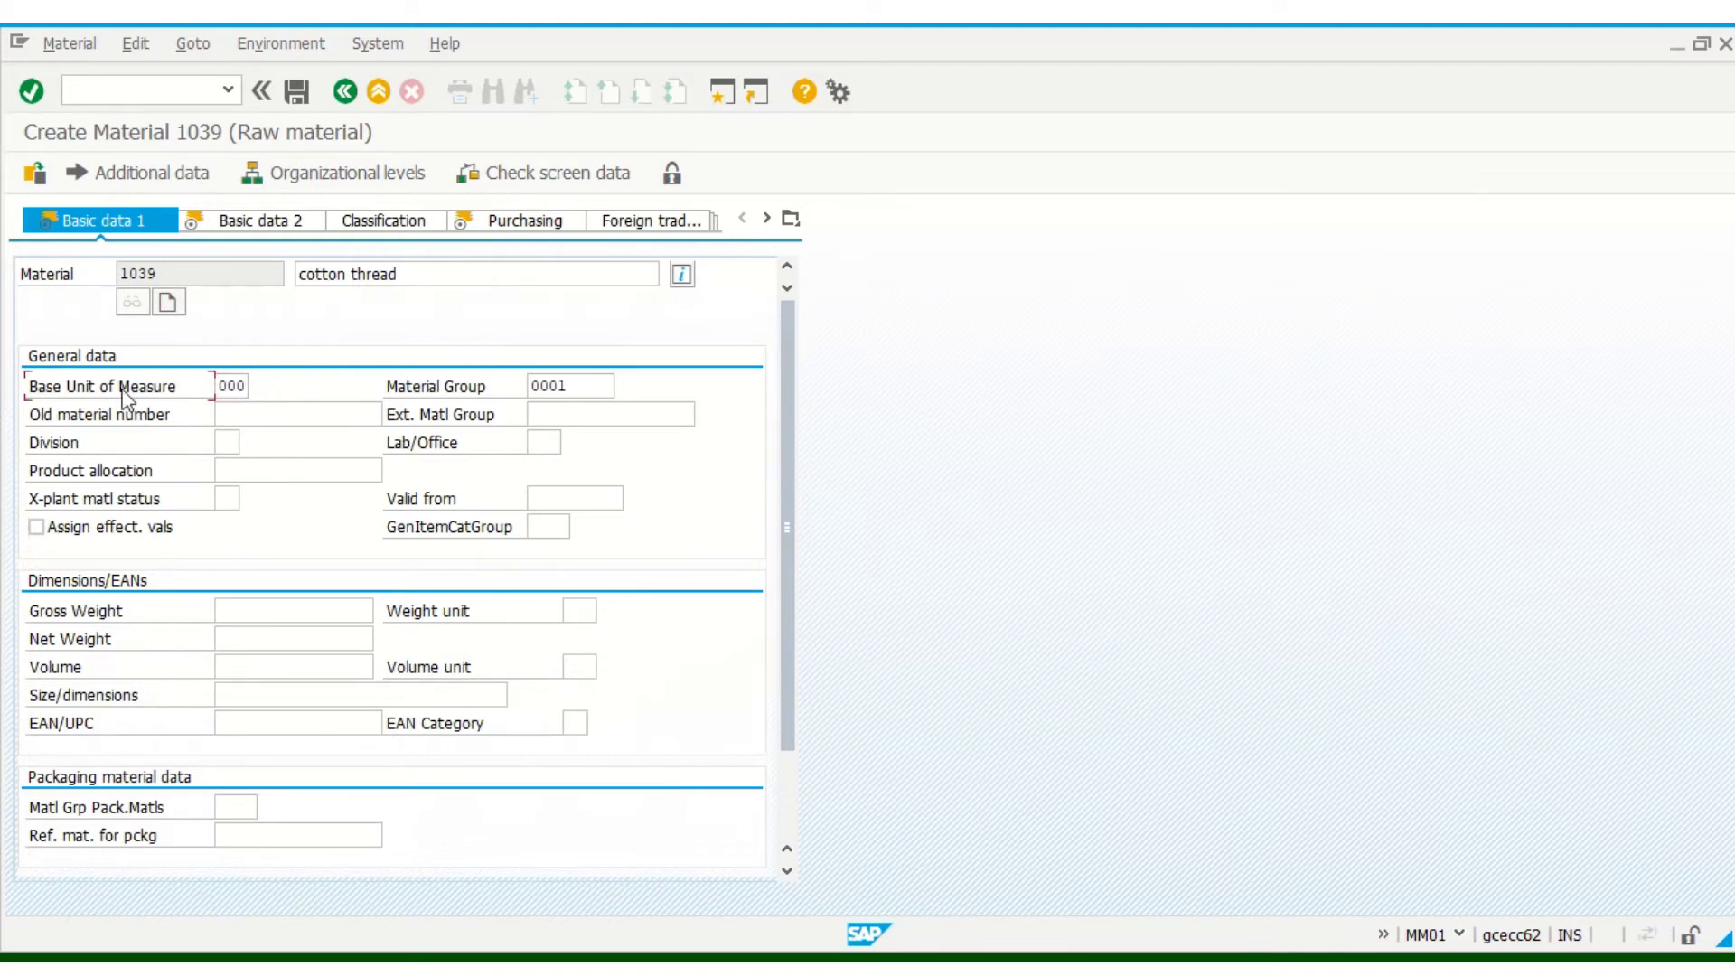
left_click(244, 412)
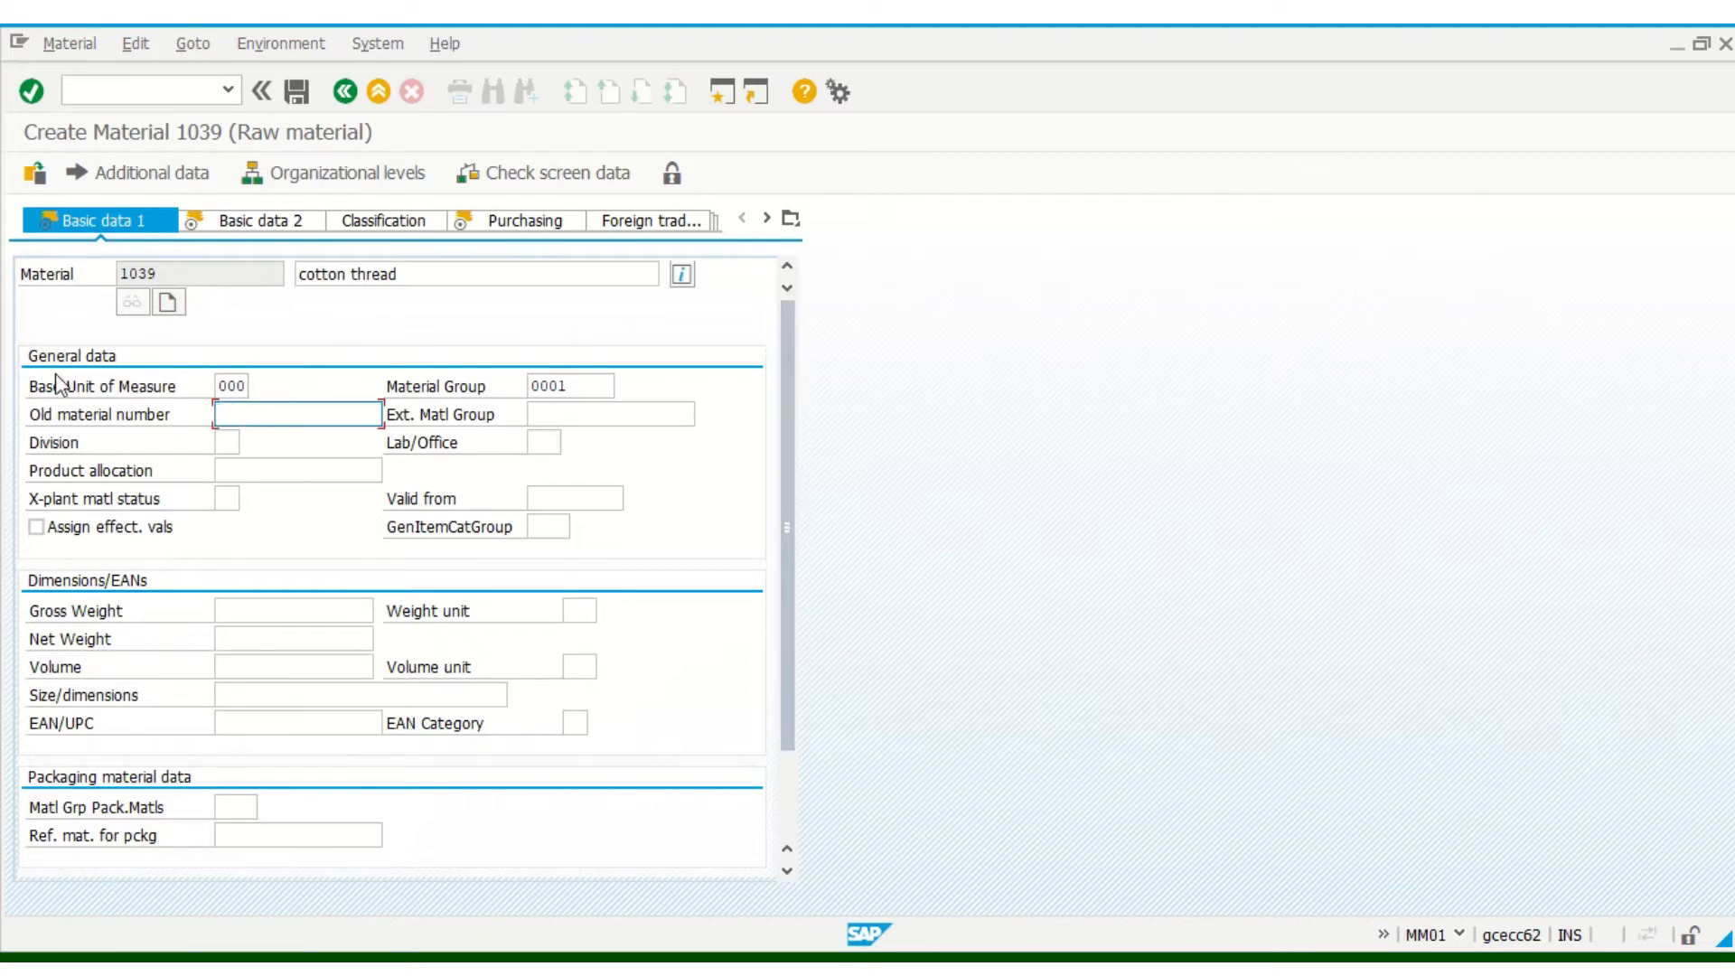
left_click(91, 421)
right_click(90, 421)
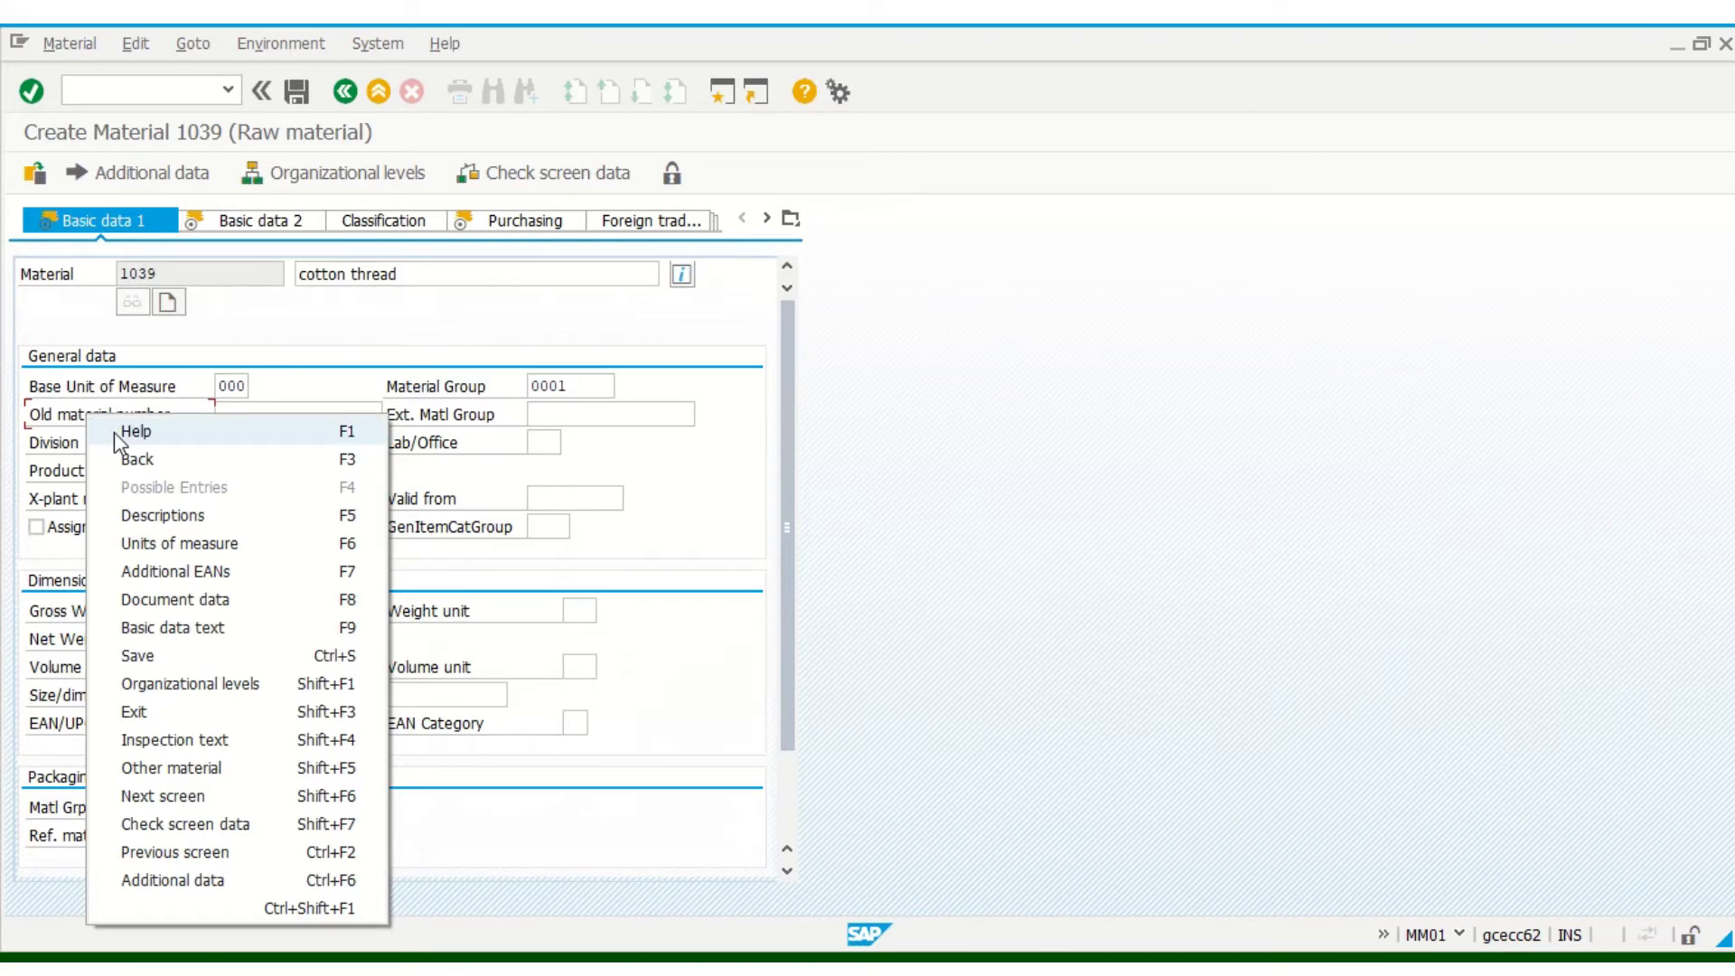
left_click(67, 415)
right_click(134, 415)
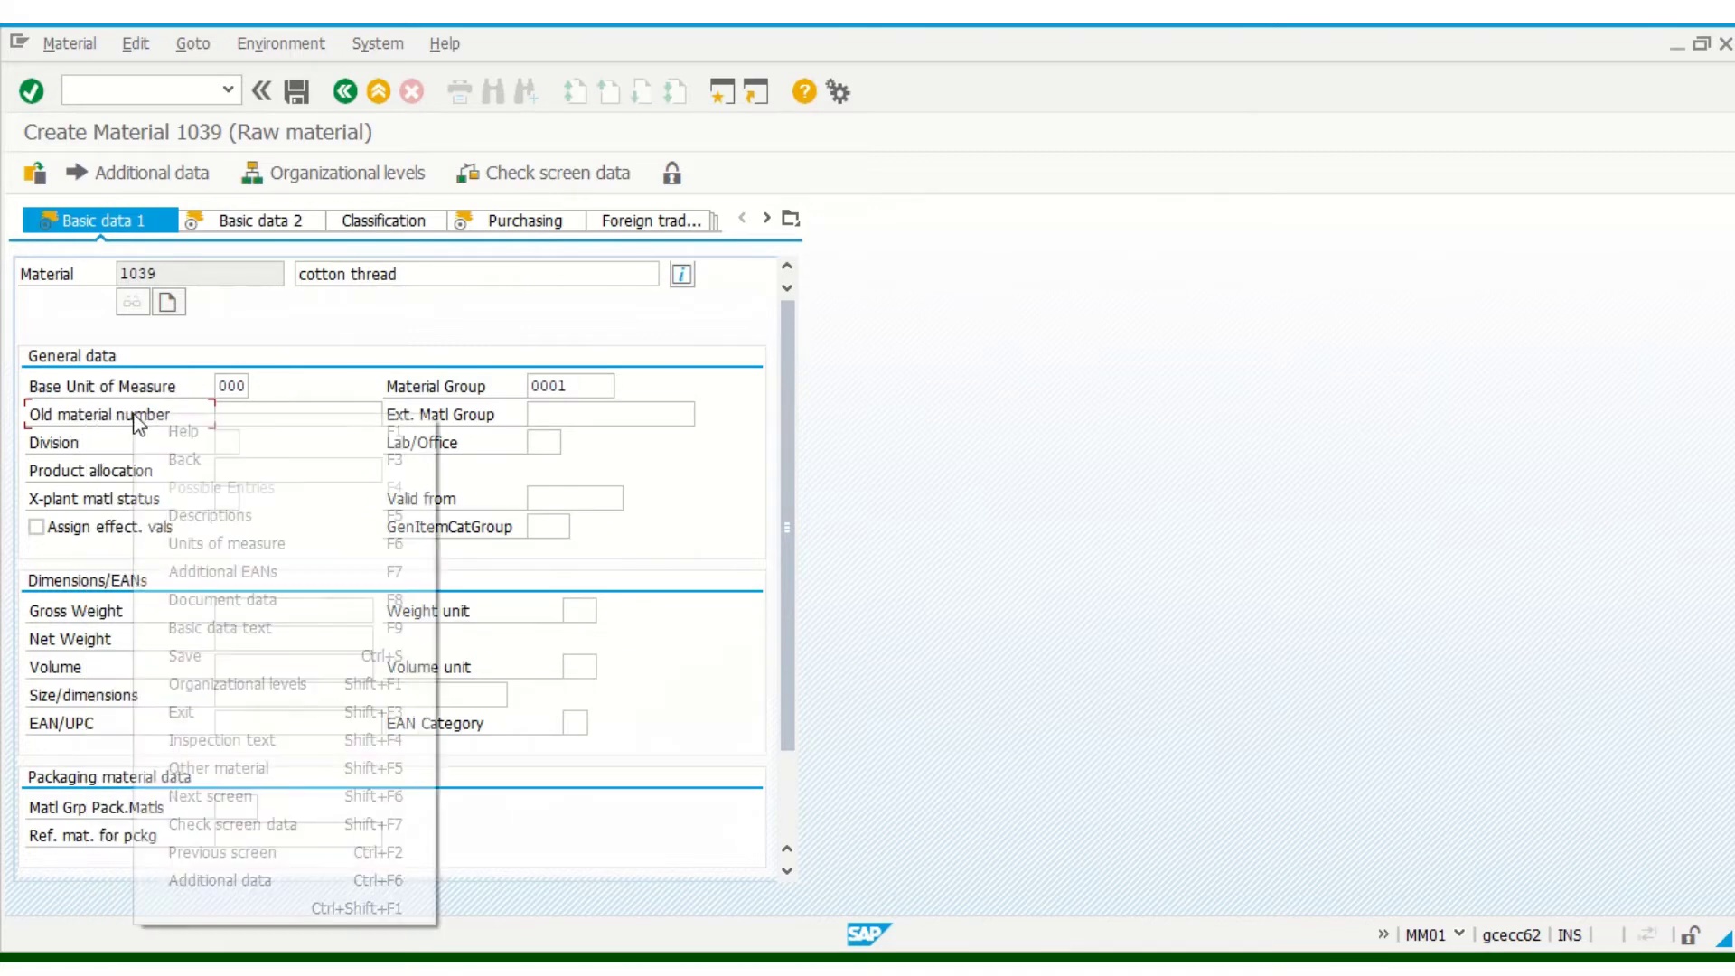
left_click(169, 440)
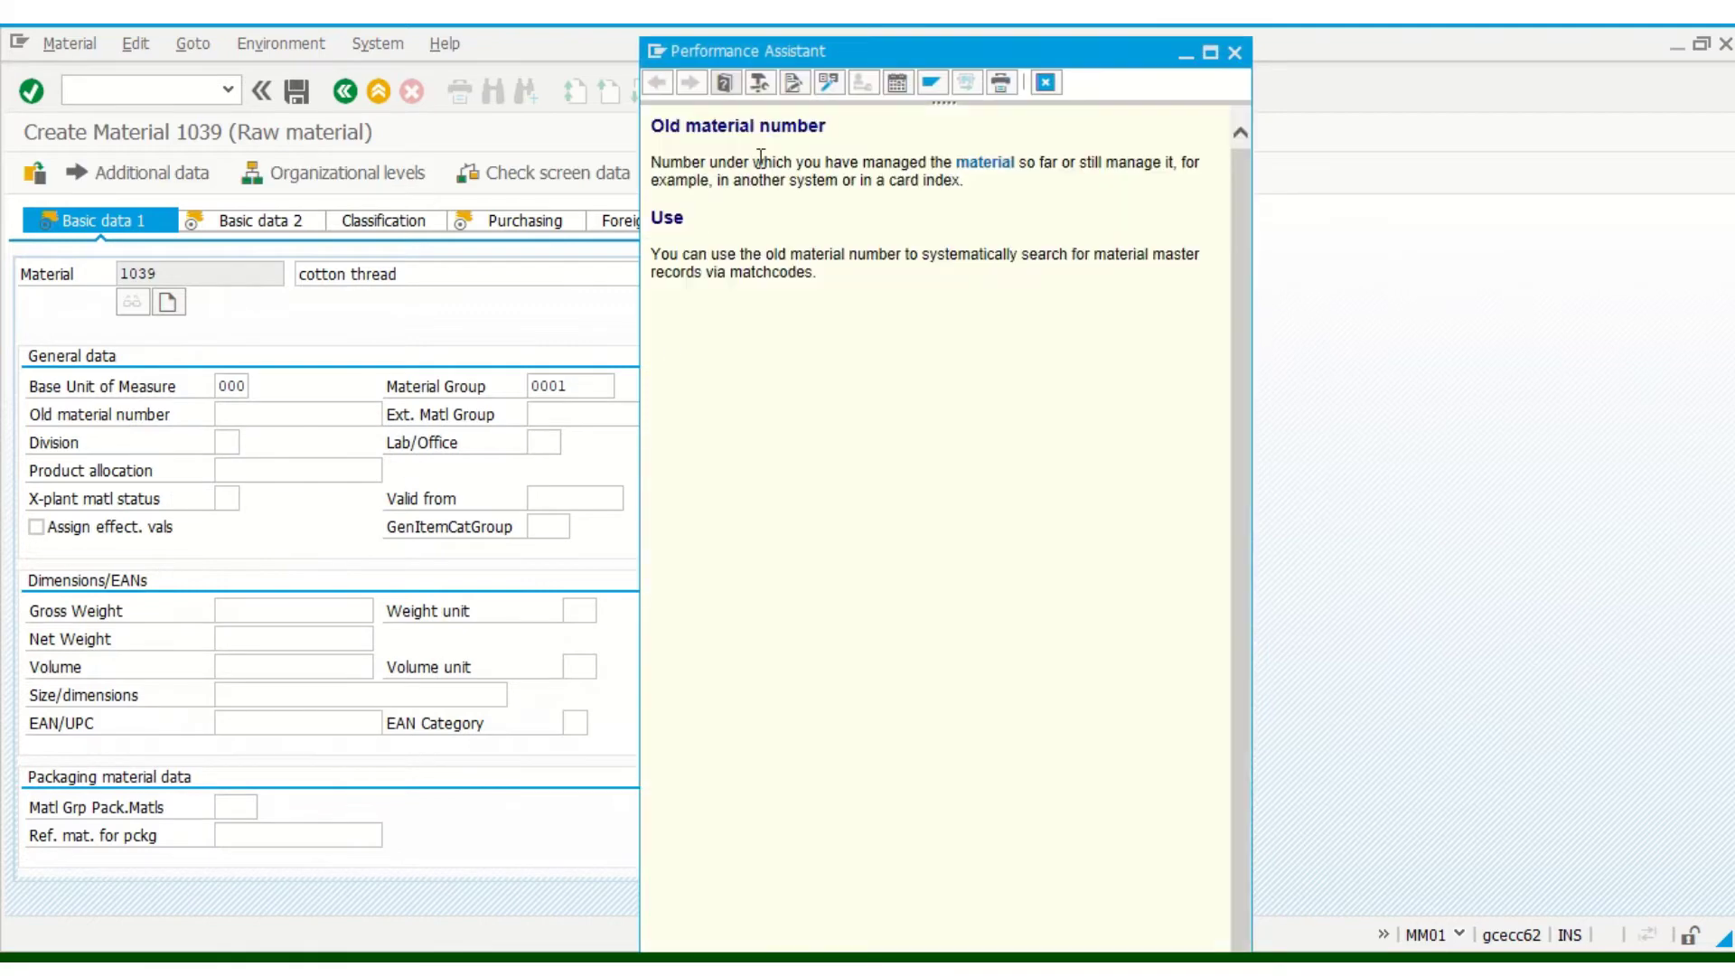
- Check the table and field name in the technical information for Old material number and close the help
left_click(760, 83)
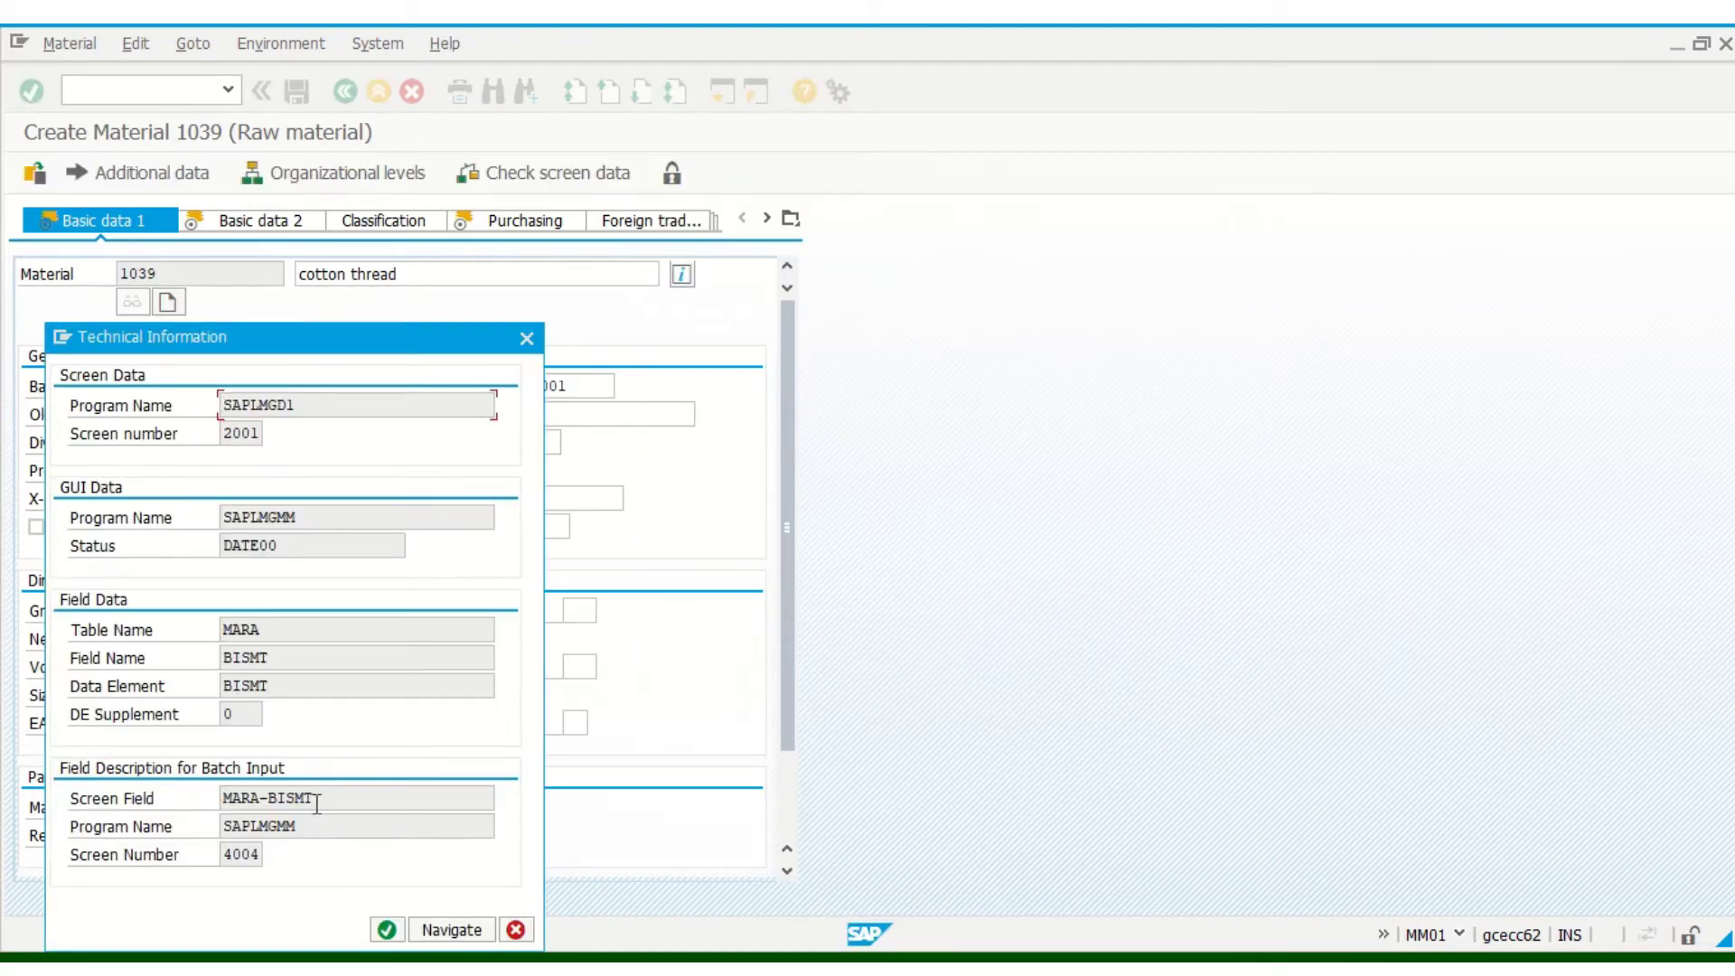
left_click(528, 339)
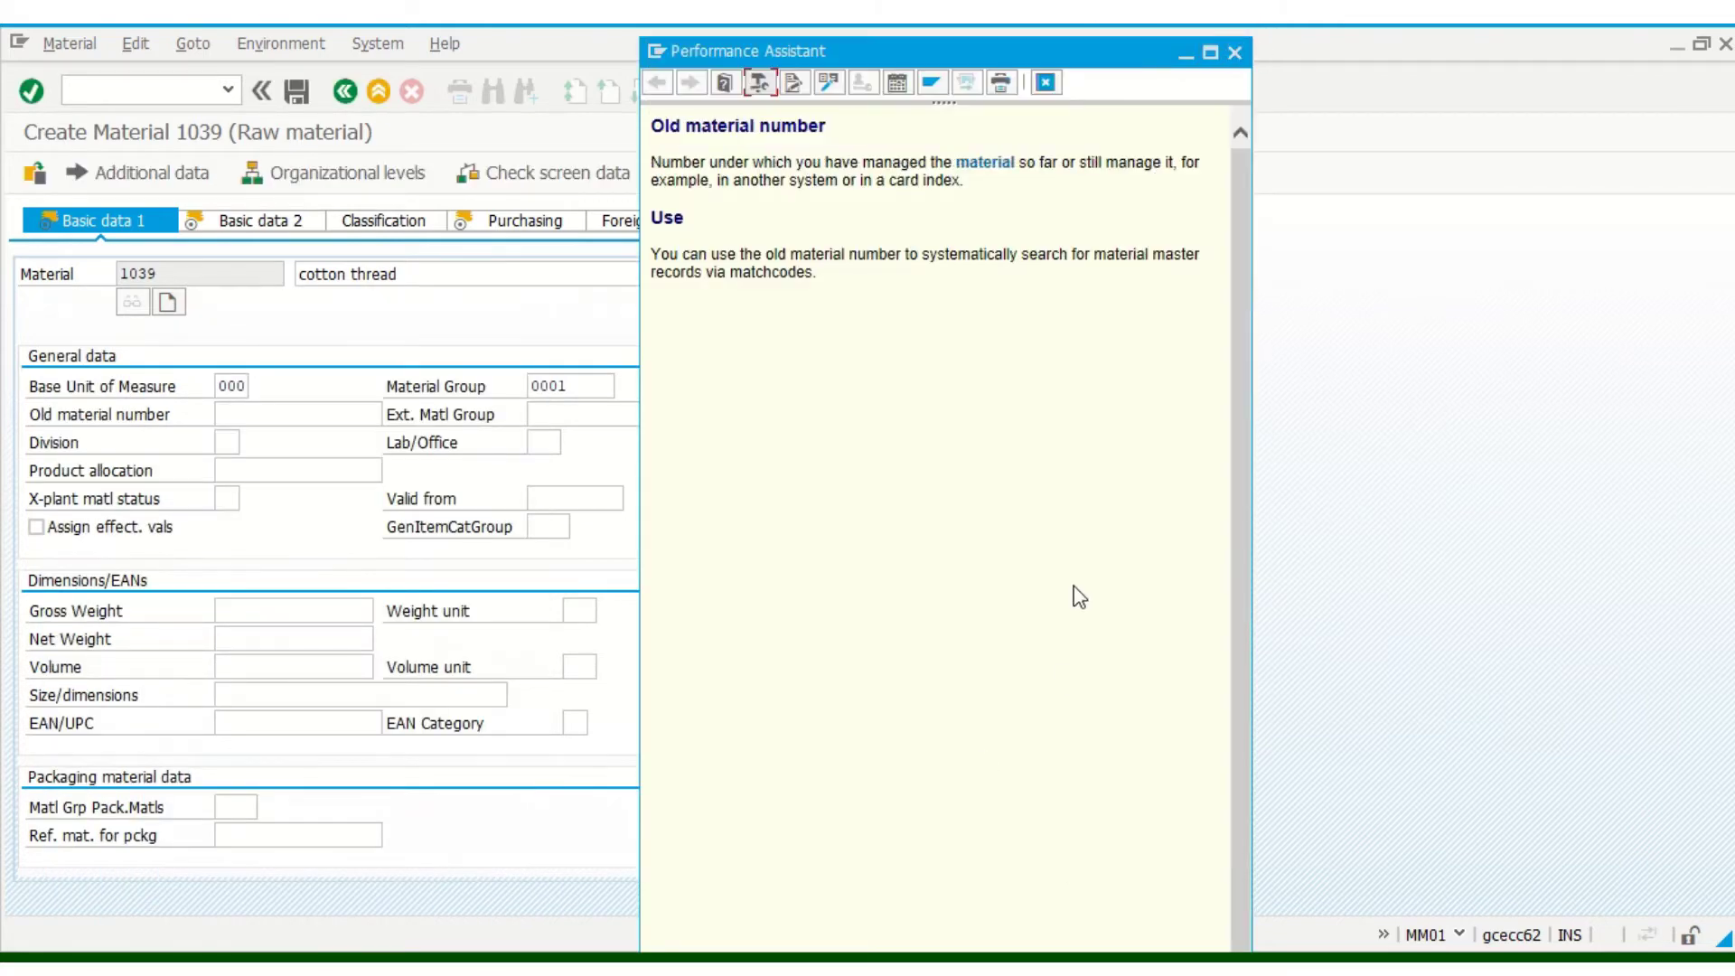
key("Escape")
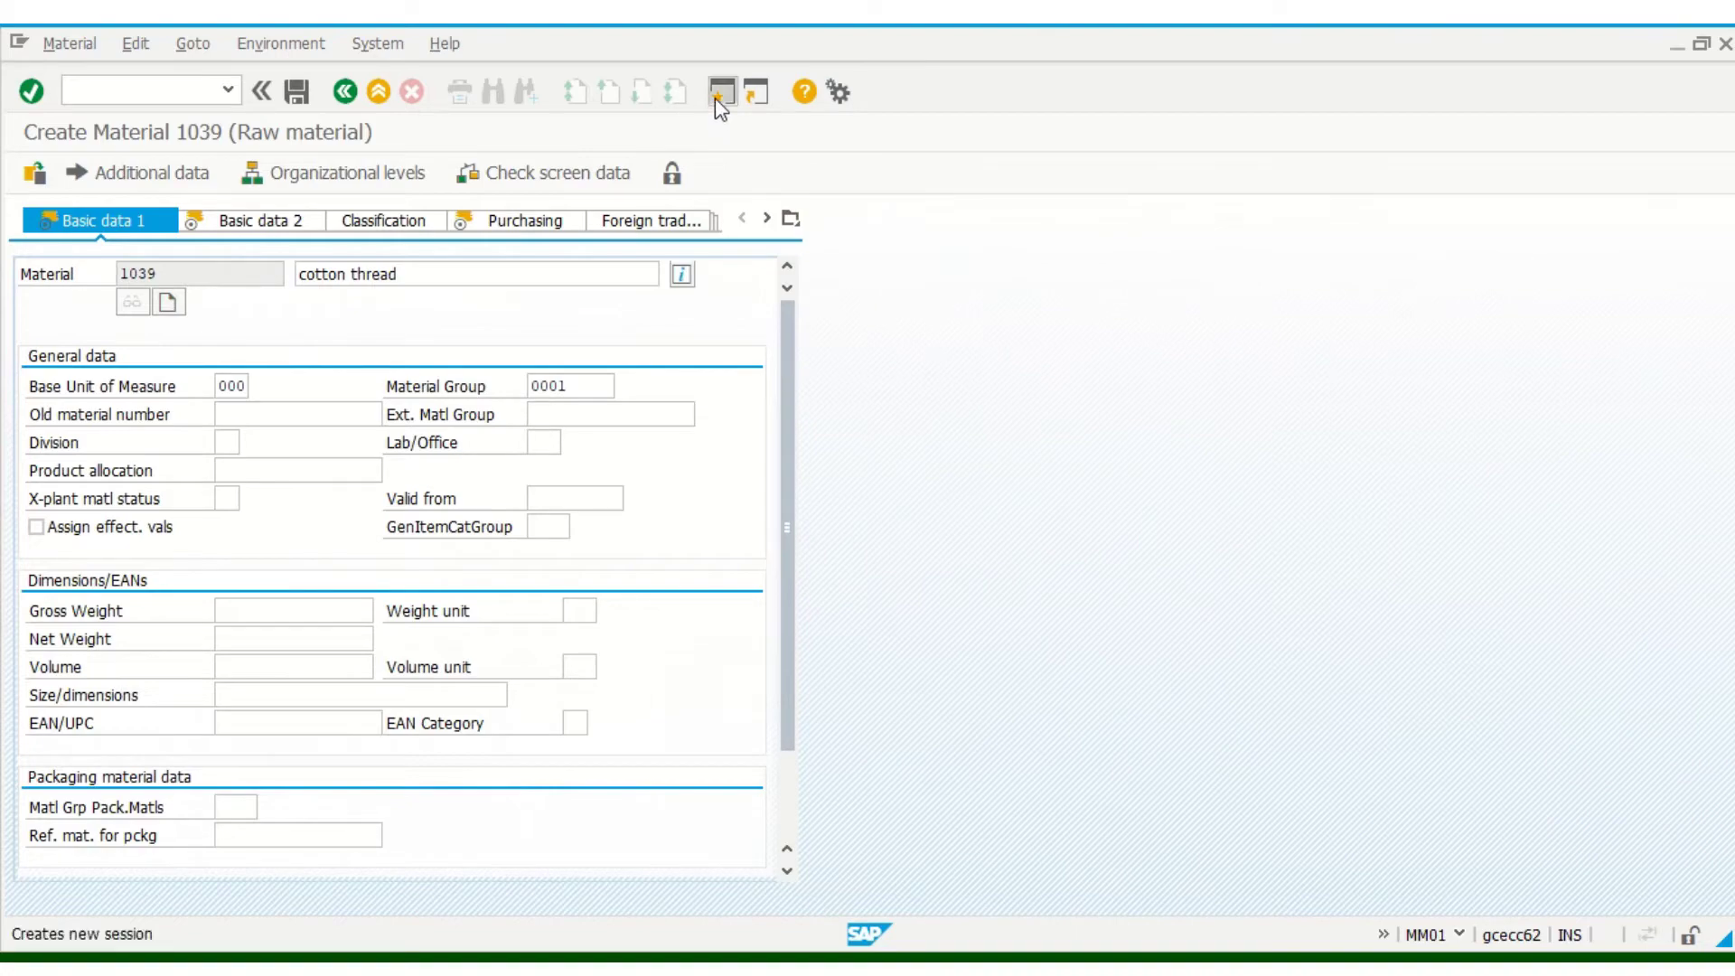
- Create a new session, close the surplus older SAP Easy Access session and switch to the new one
left_click(715, 99)
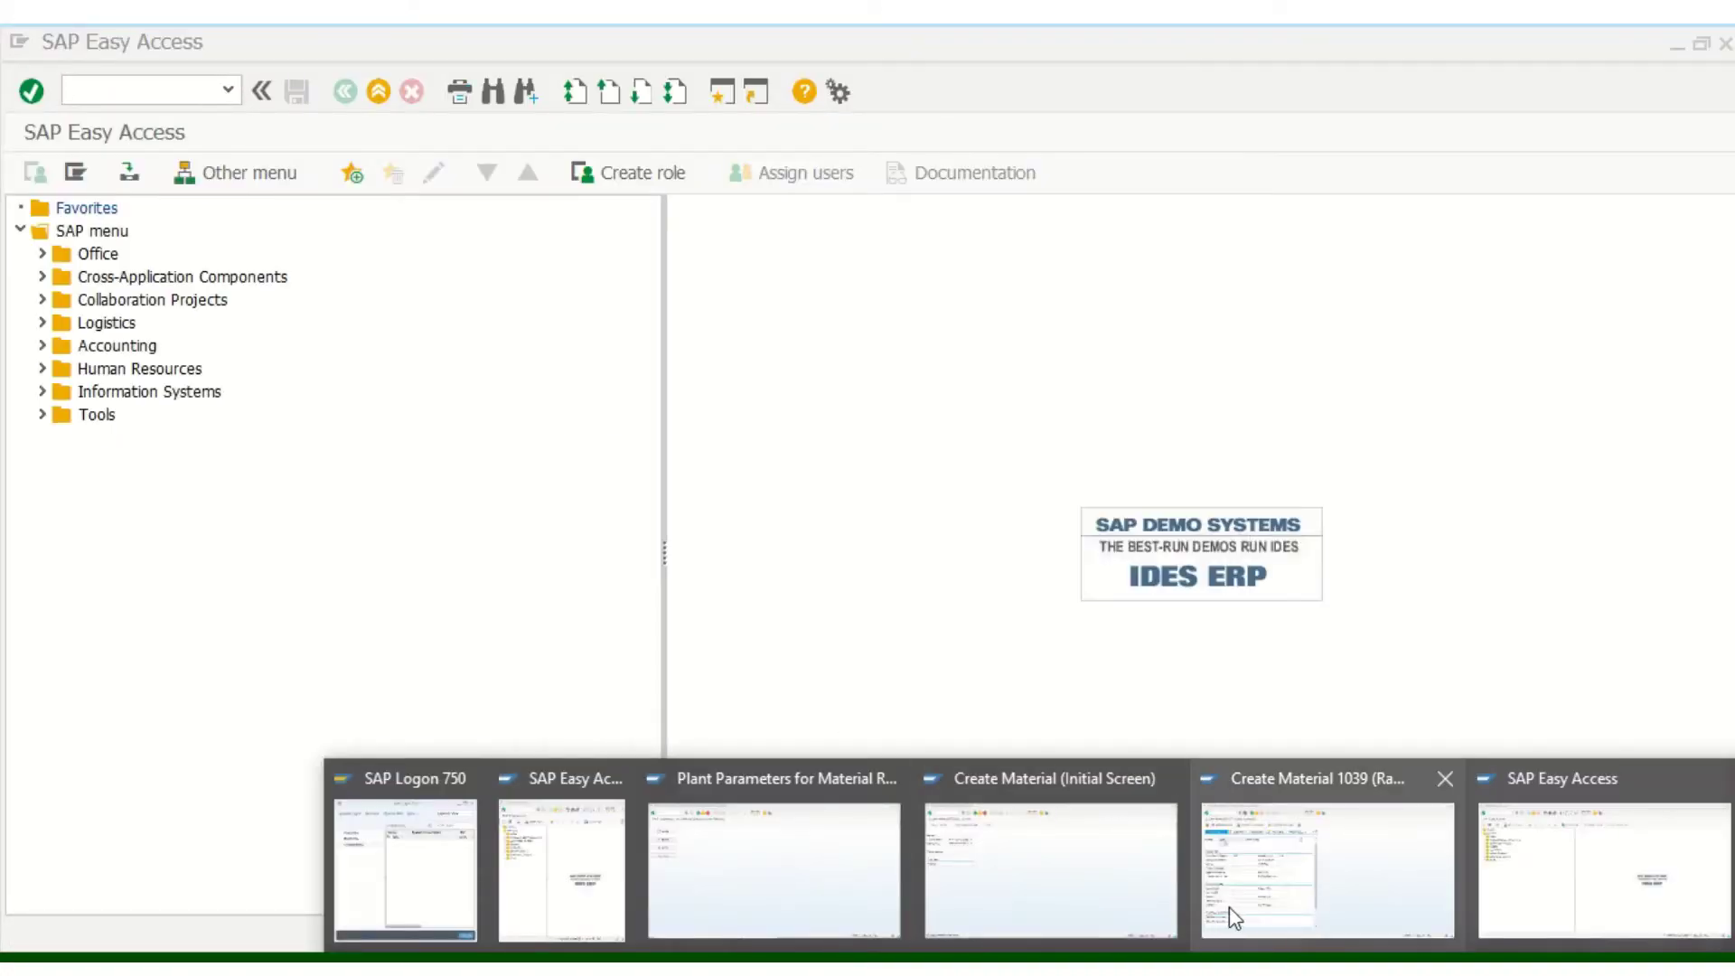
mouse_move(1133, 890)
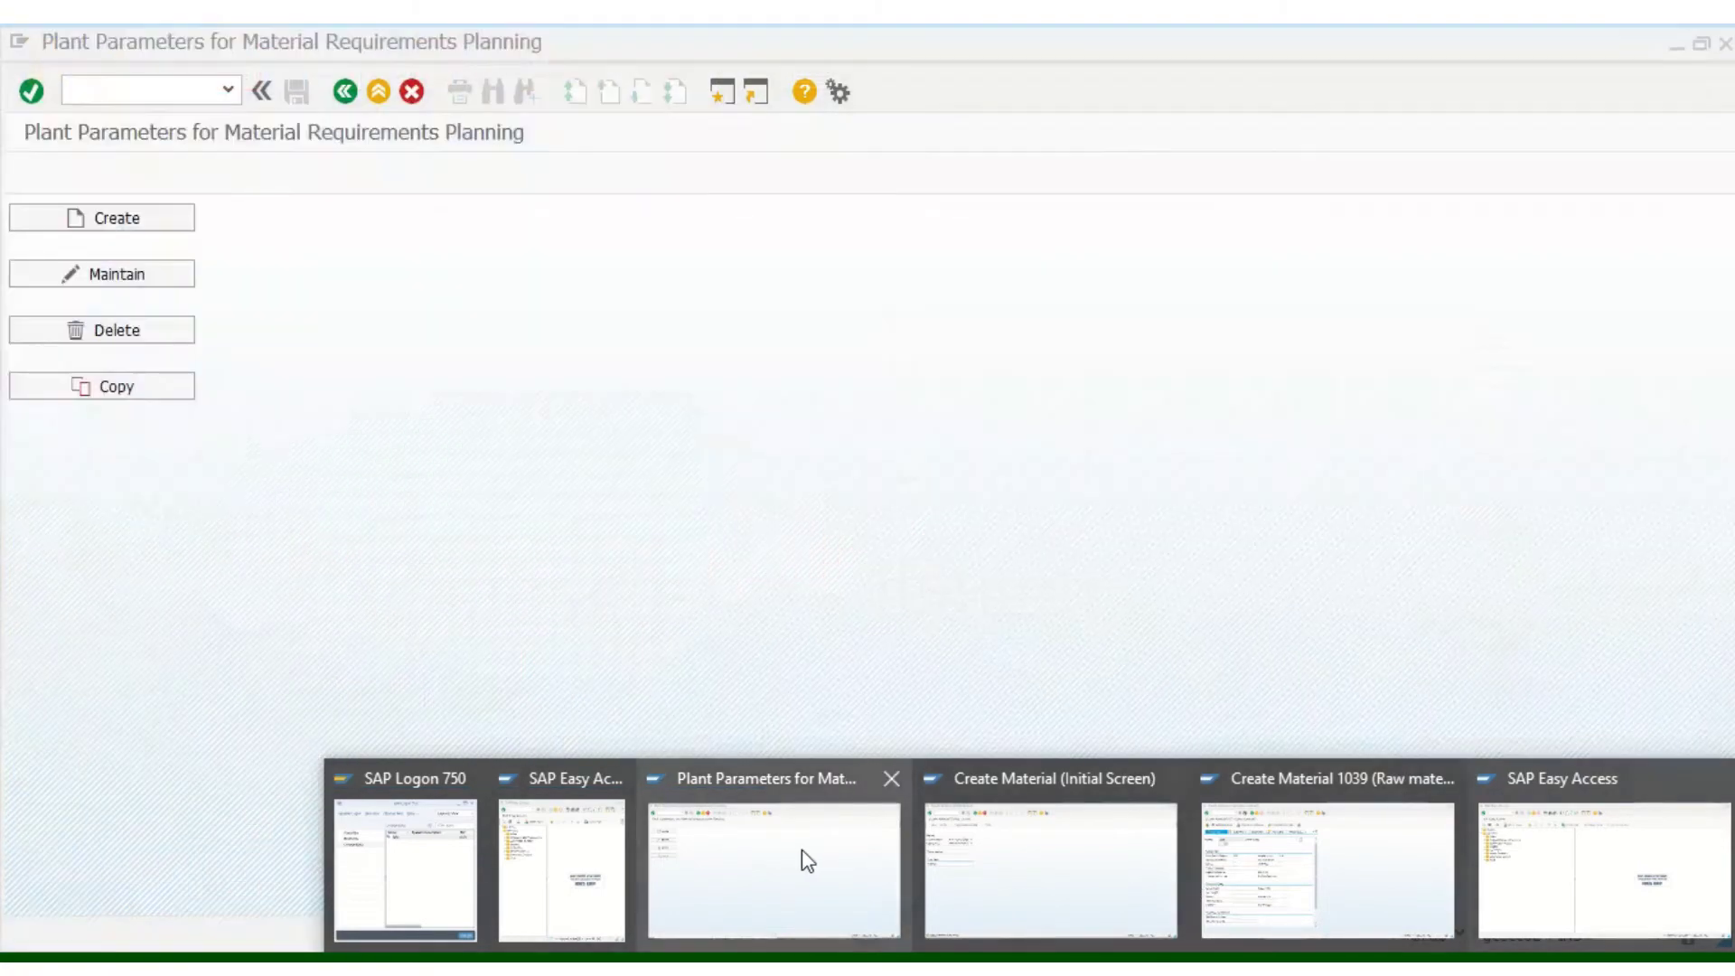
mouse_move(611, 827)
left_click(615, 779)
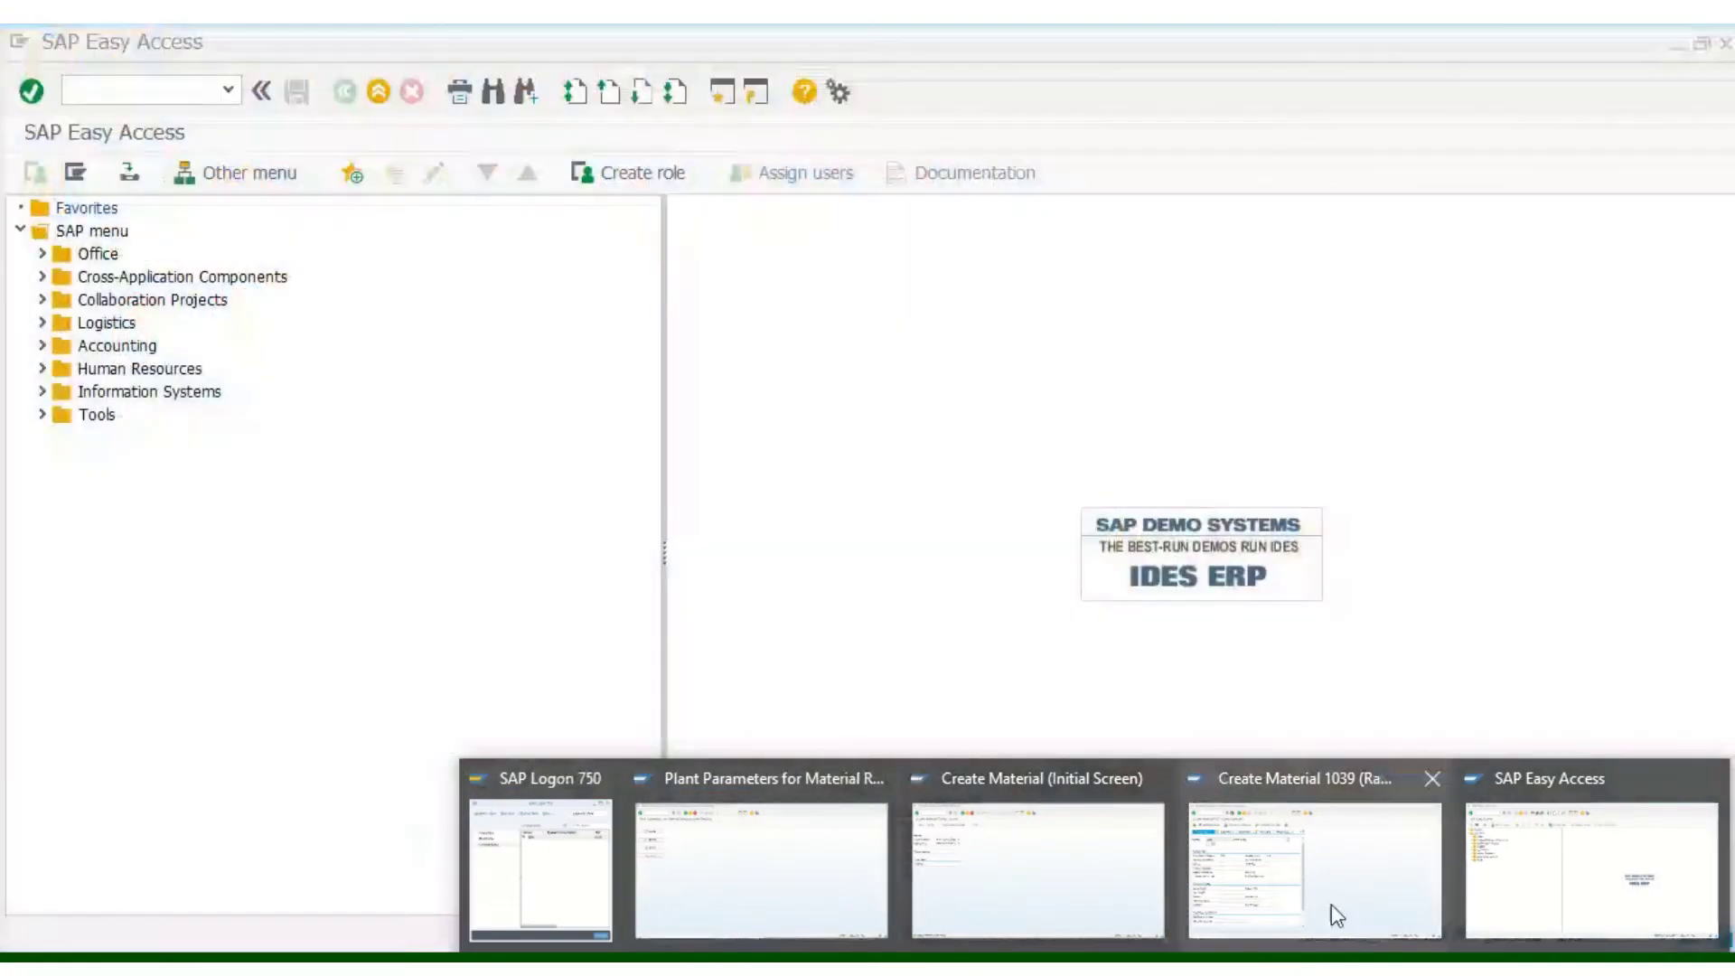
left_click(1646, 863)
- Start transaction OMS9 and open the field selection for data screens
left_click(200, 90)
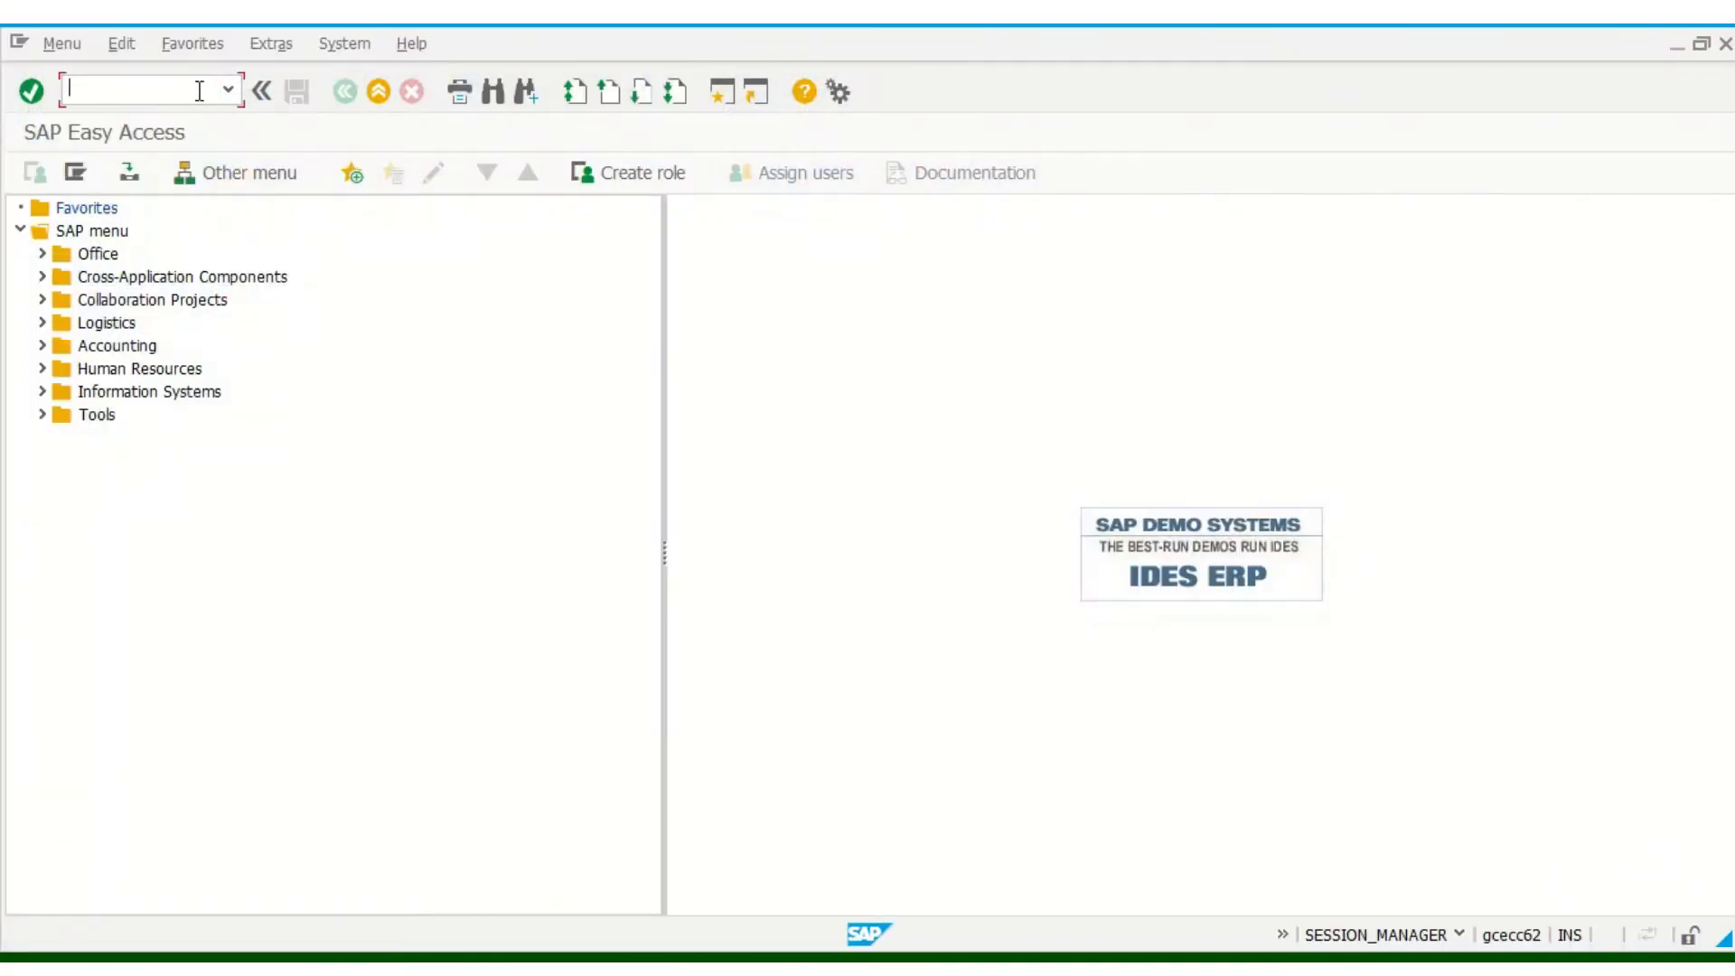
type("oms9")
key("Return")
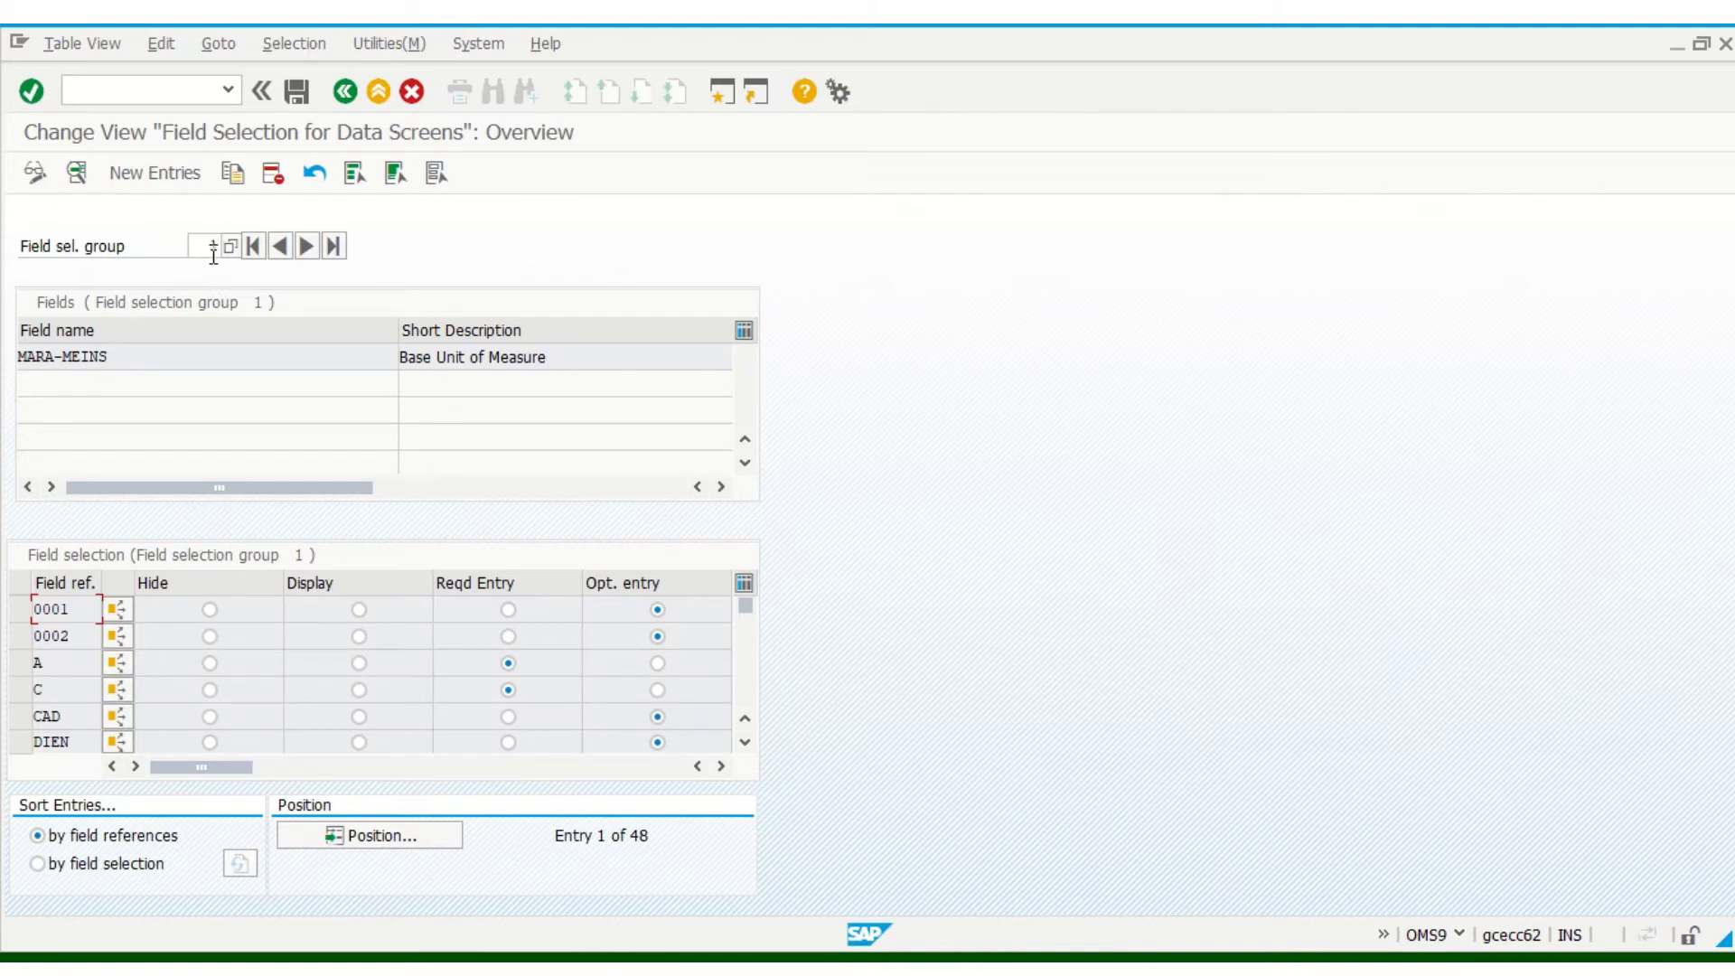
- Search the field selection groups for "mara-bismt" and display field selection group 11
left_click(211, 246)
left_click(229, 254)
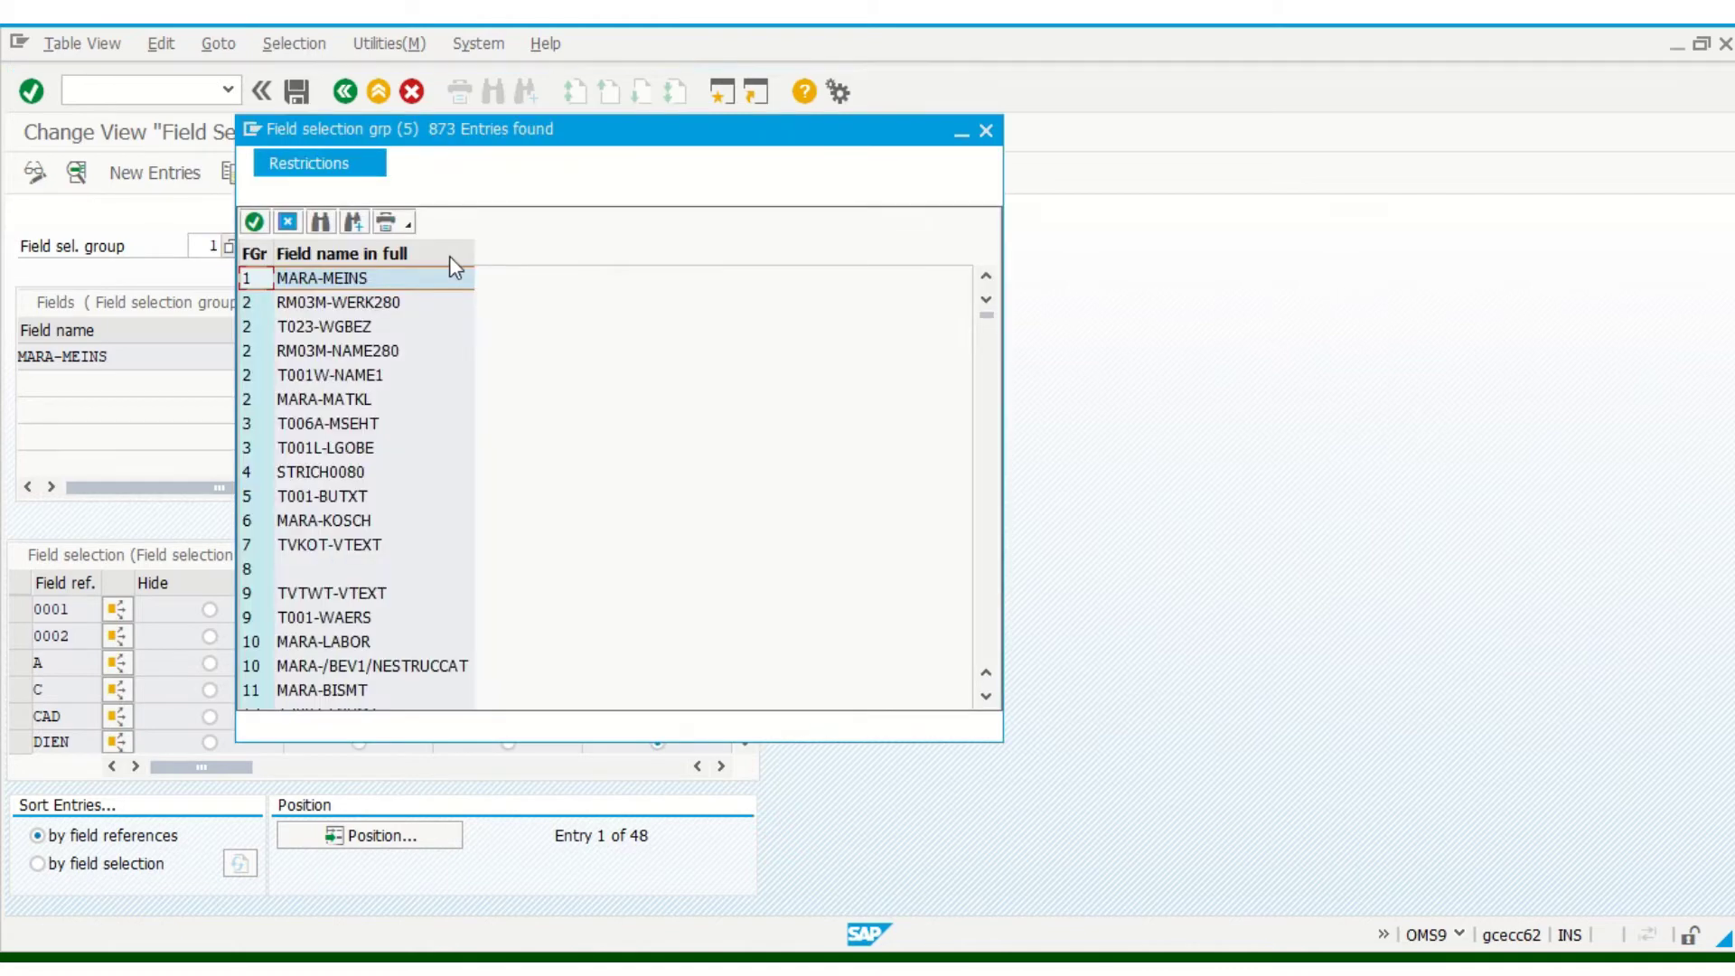
left_click(322, 224)
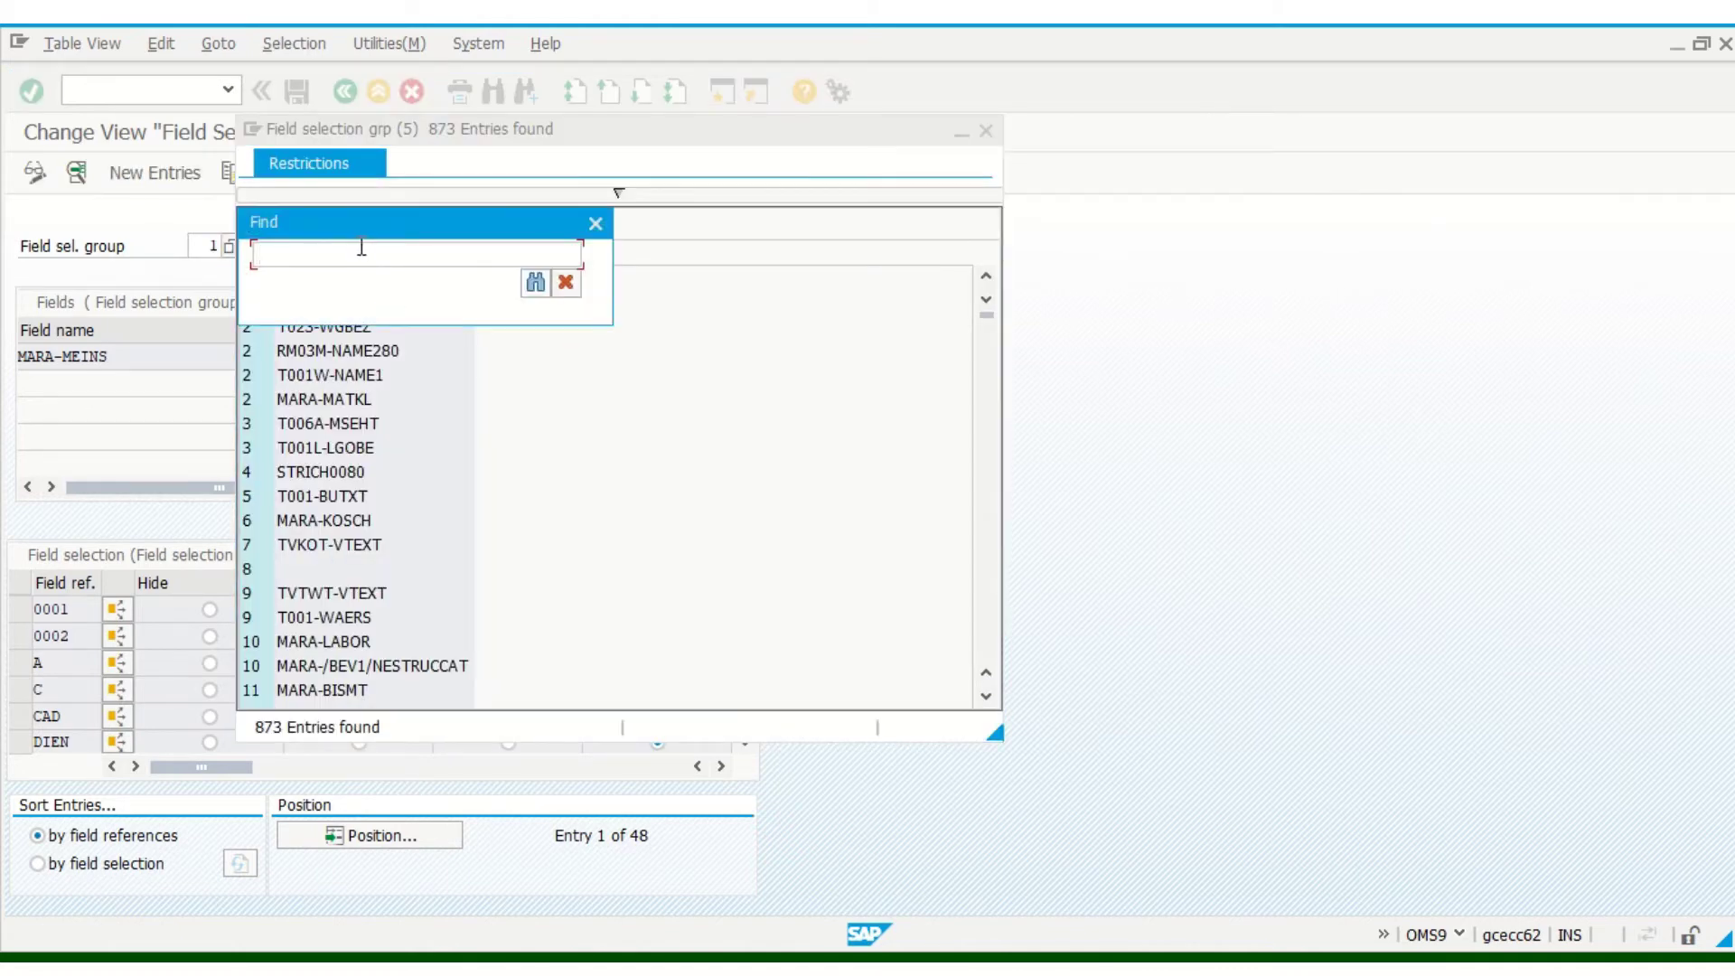
type("mara-bismt")
key("Return")
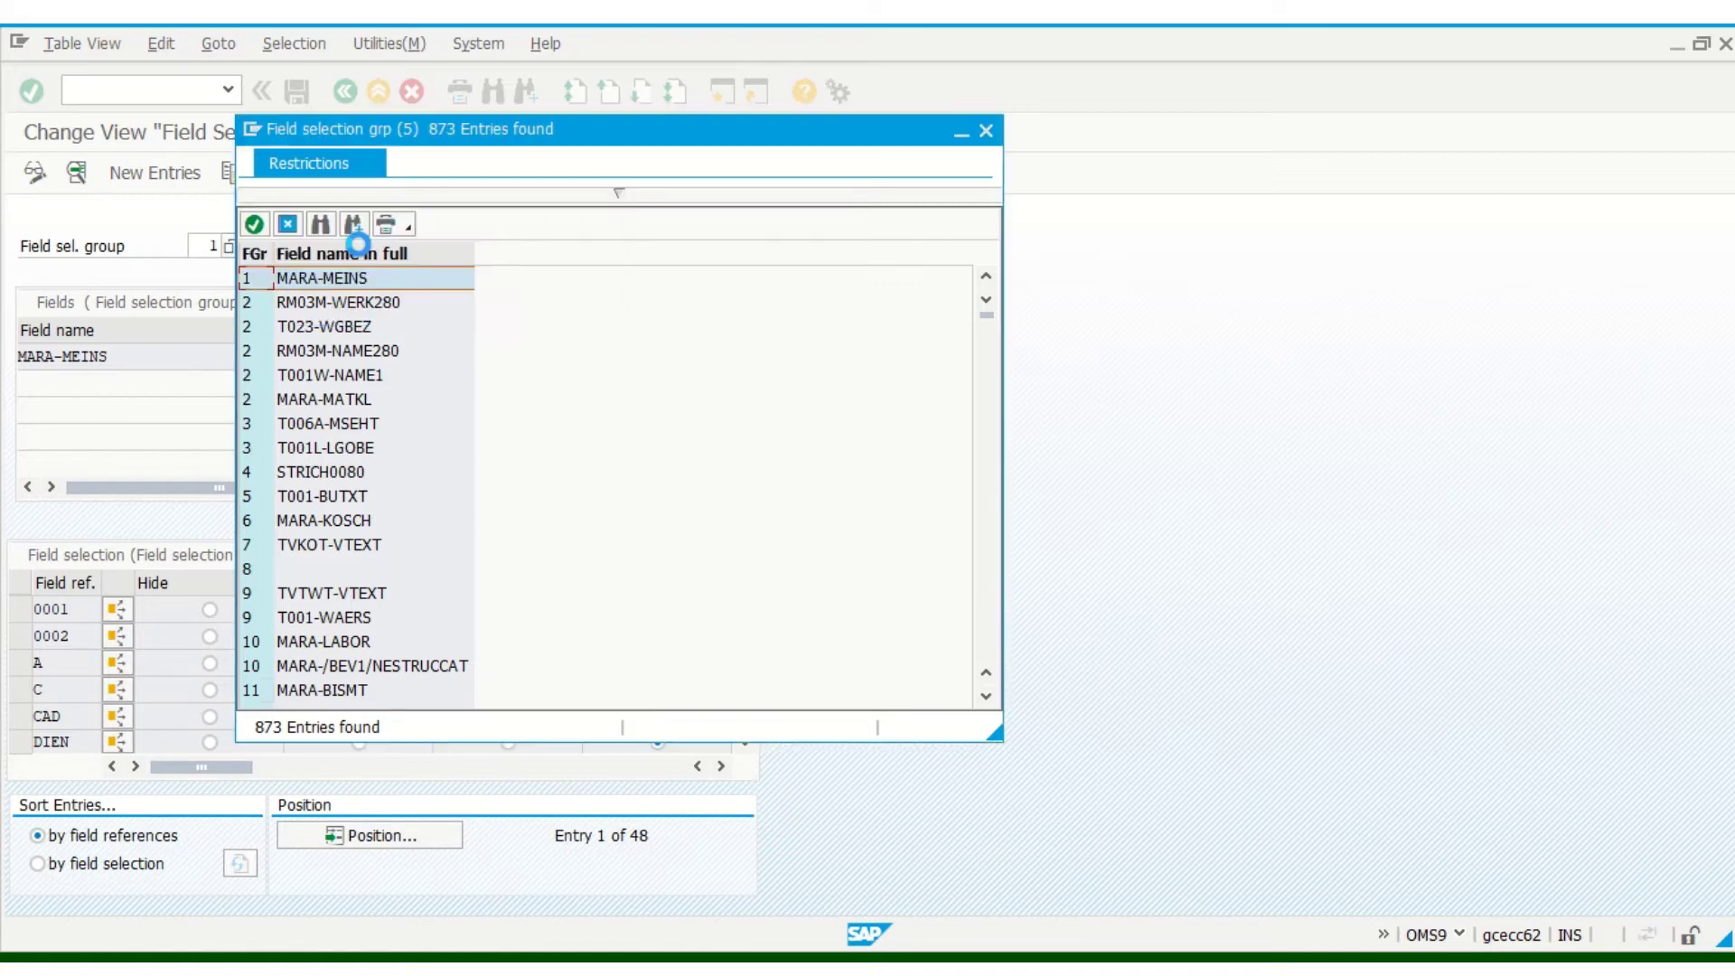
double_click(368, 280)
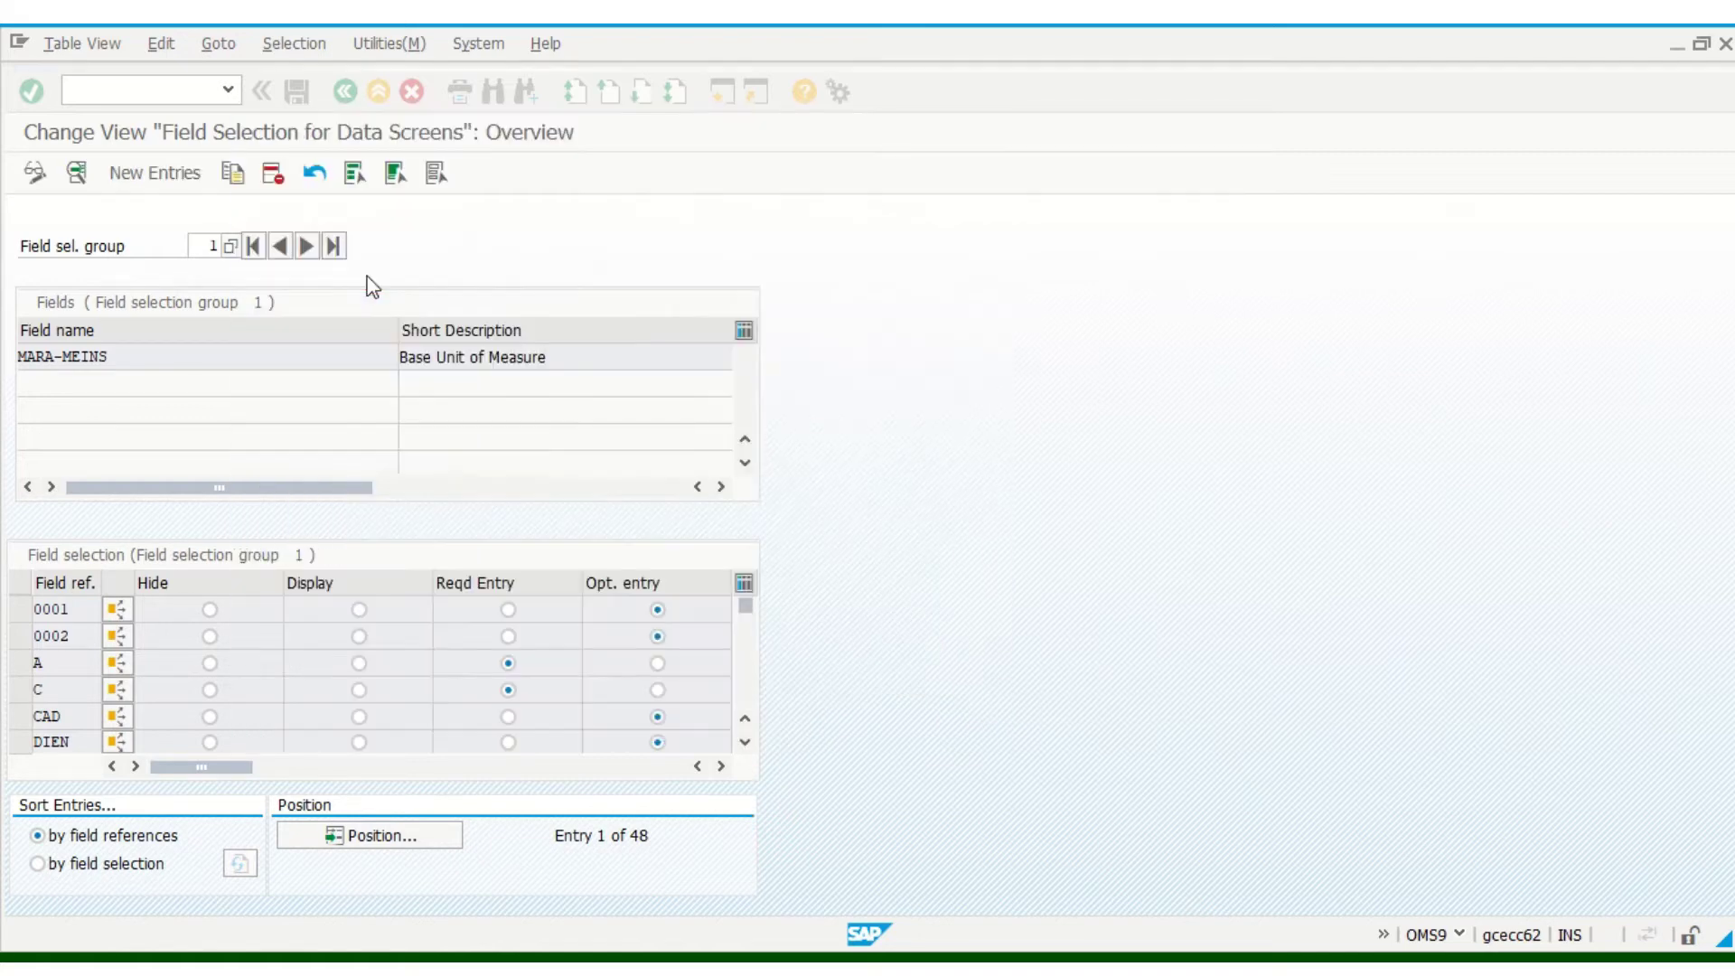
left_click(211, 246)
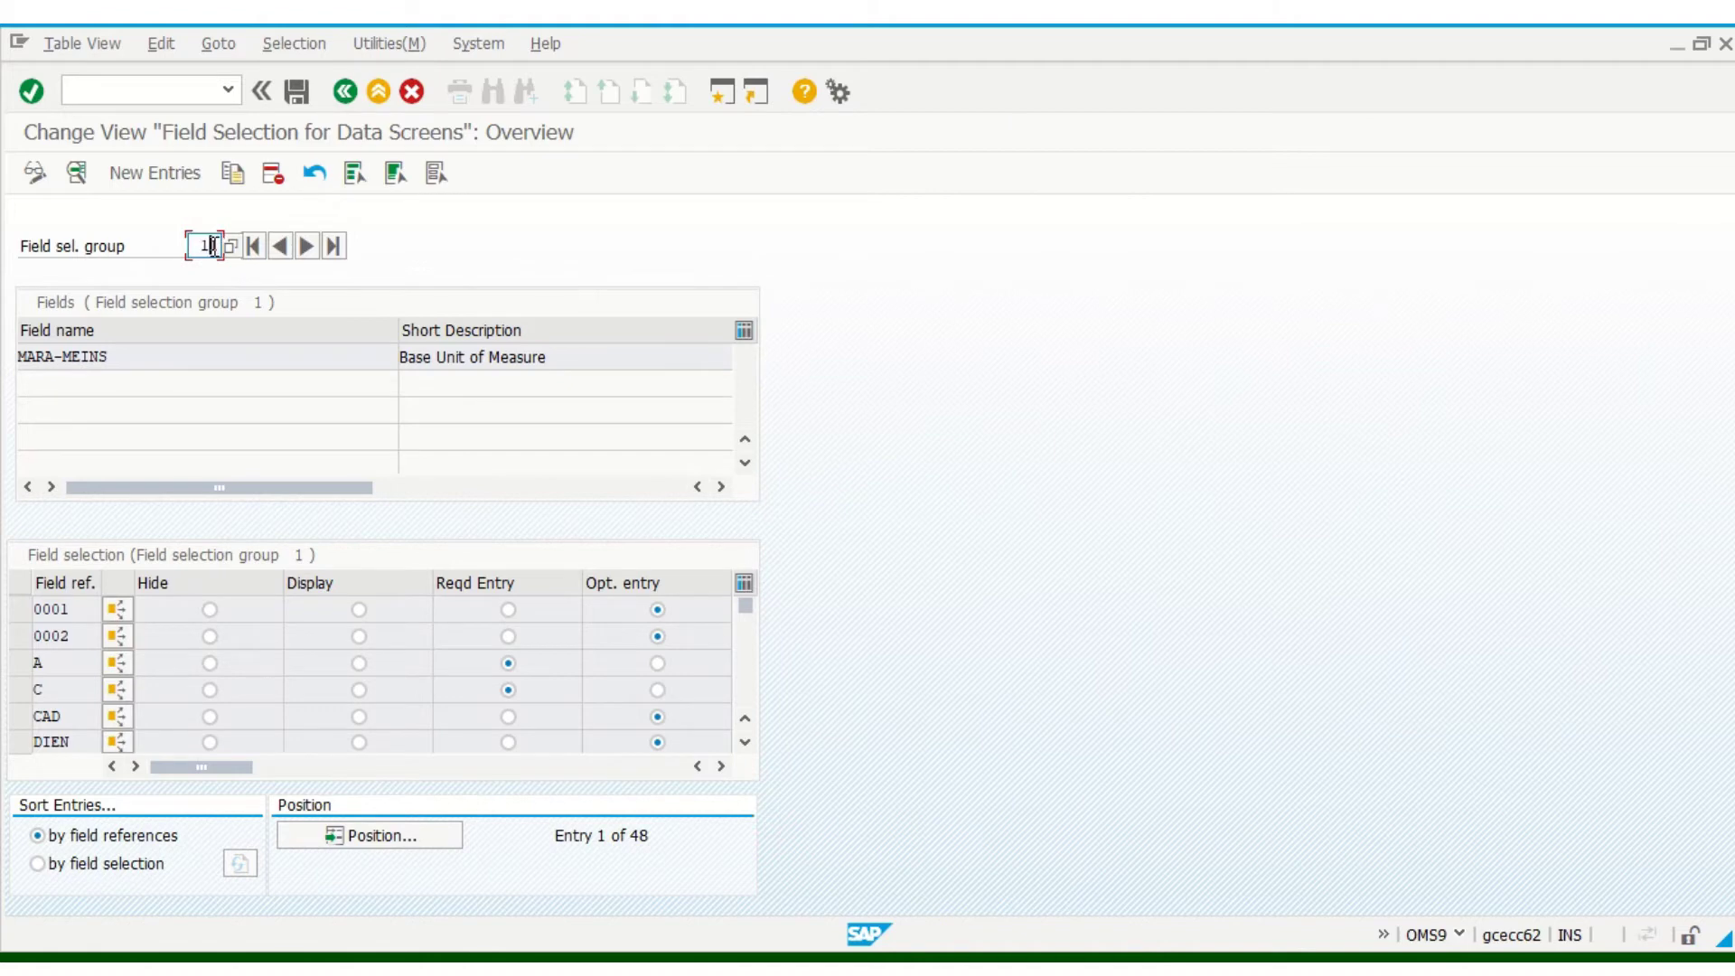
key("Return")
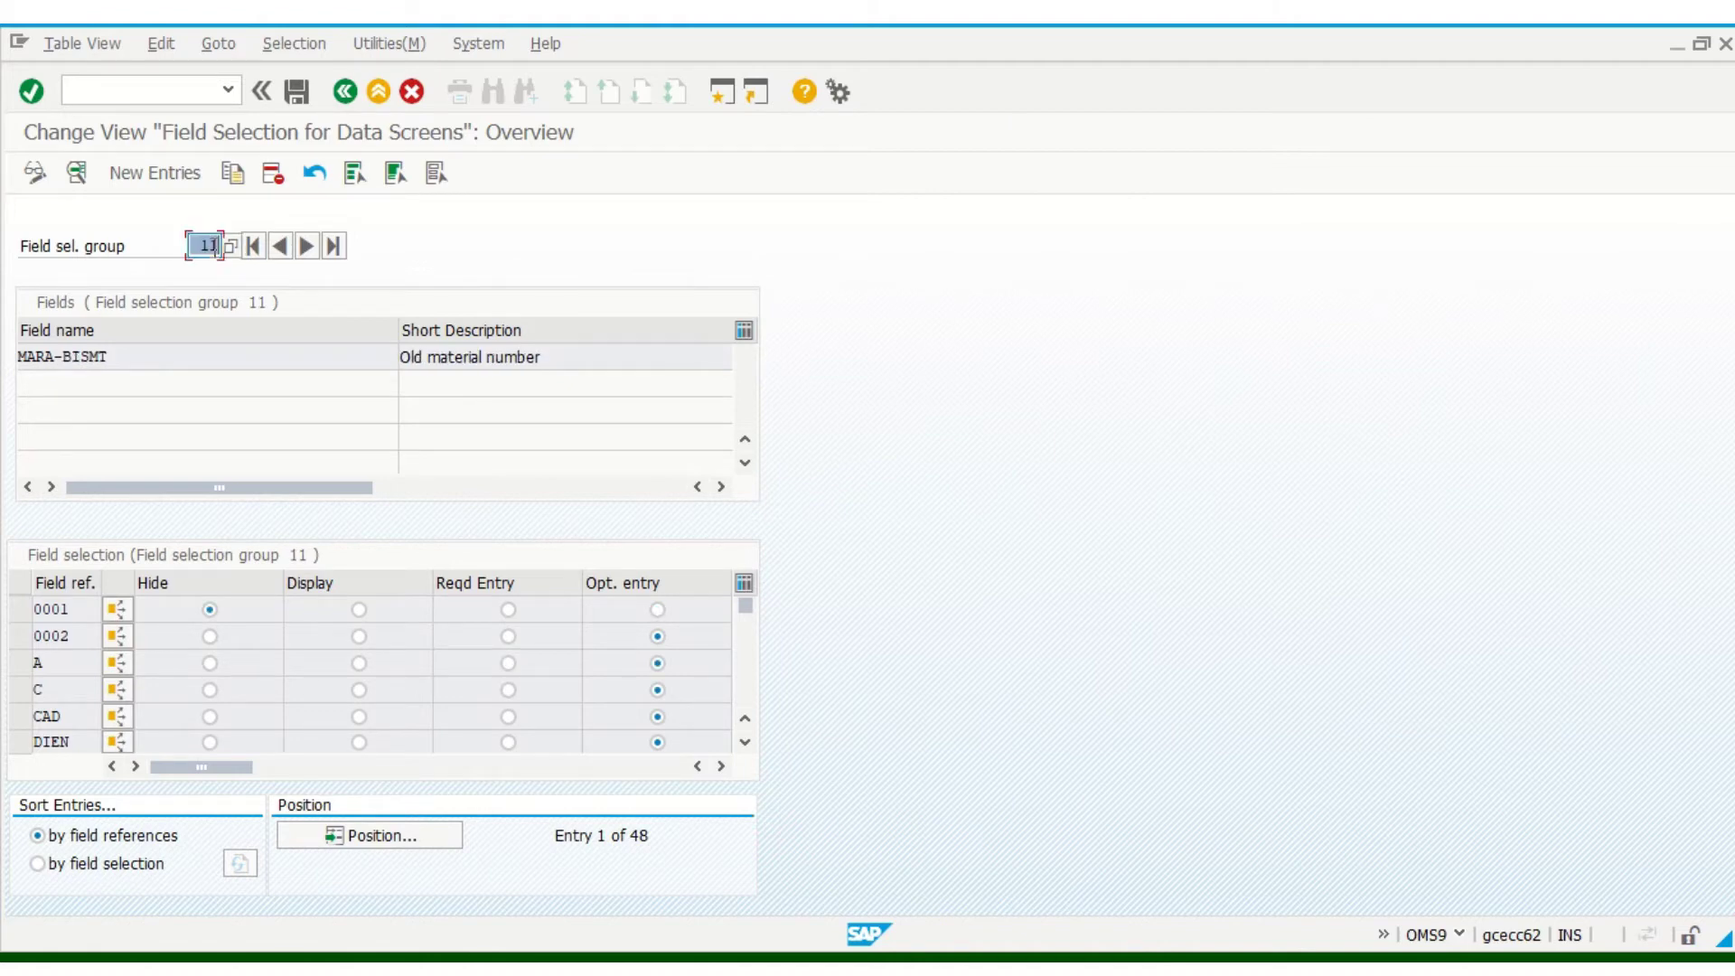
- Set Old material number to required entry for field reference ROH in field selection group 11
left_click(607, 360)
scroll(741, 689, "down", 3)
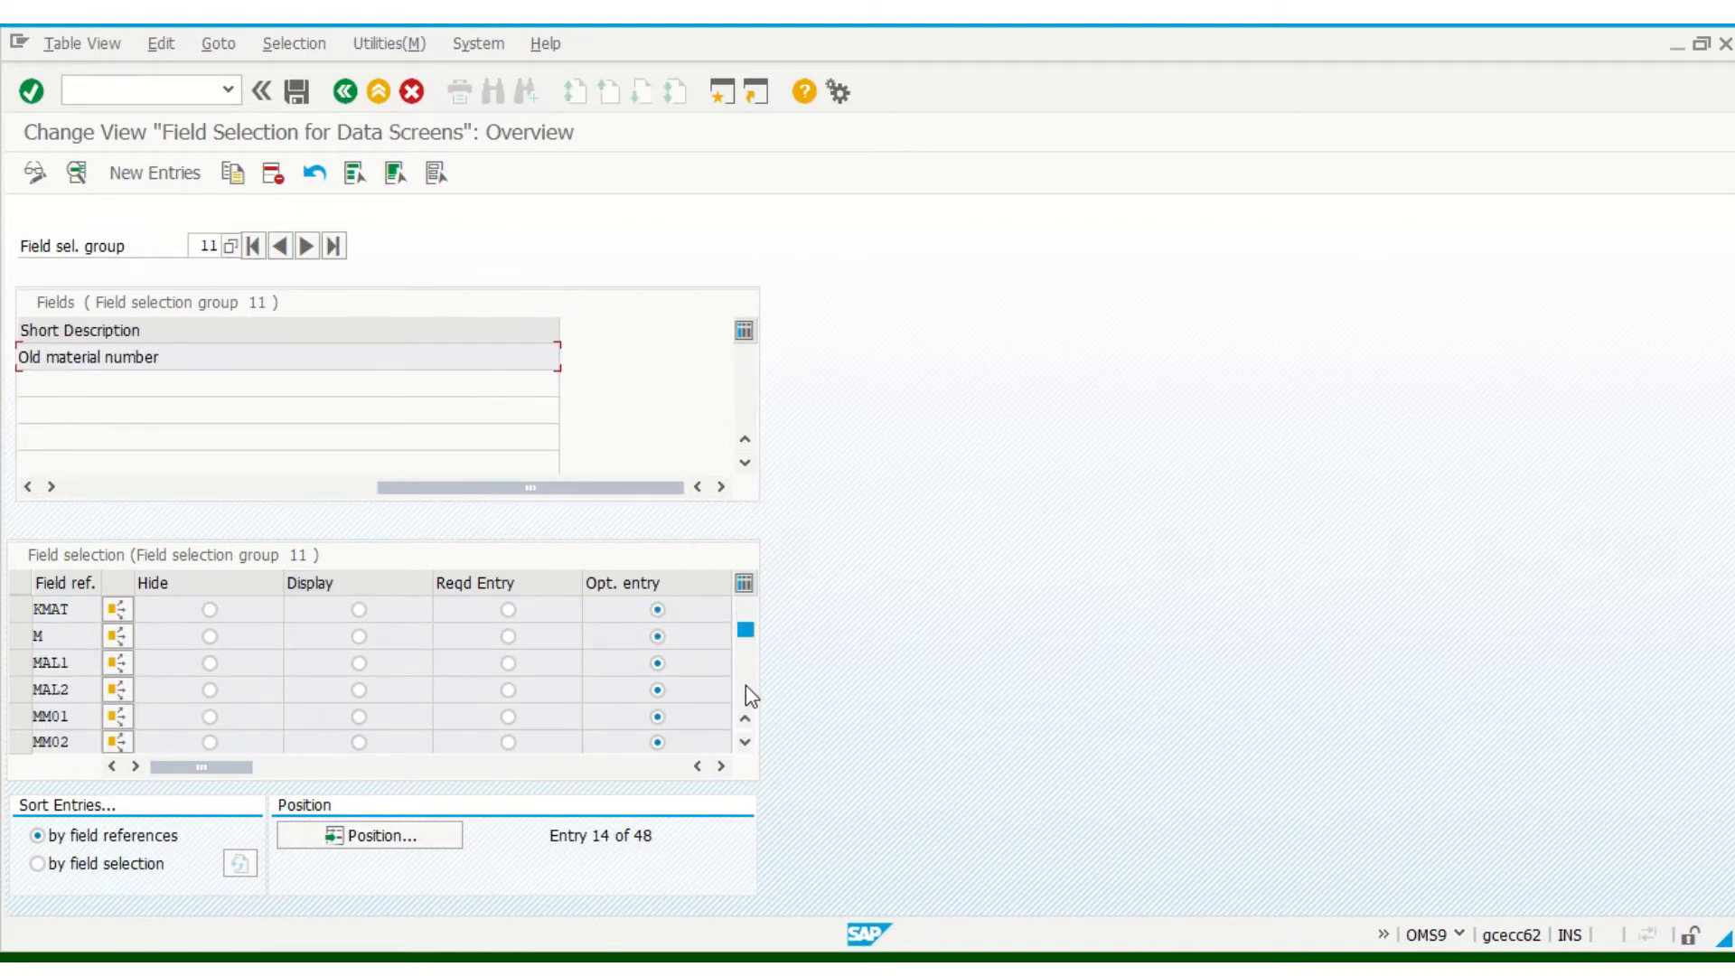
left_click(745, 687)
left_click(746, 687)
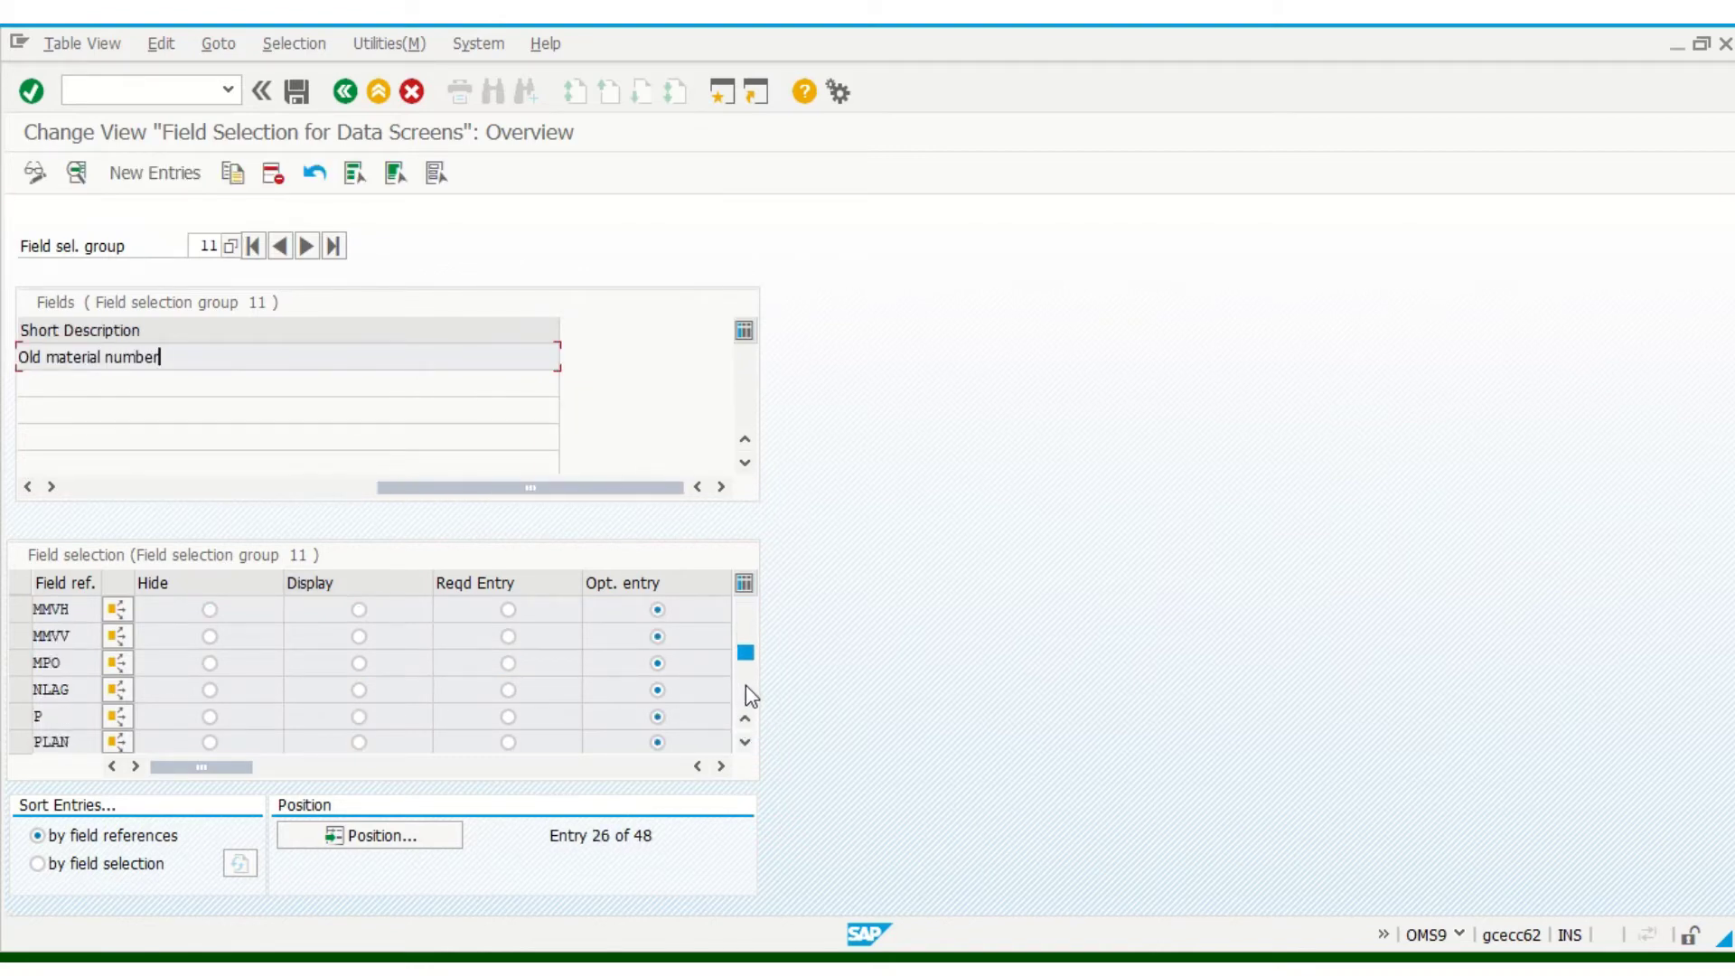
left_click(746, 687)
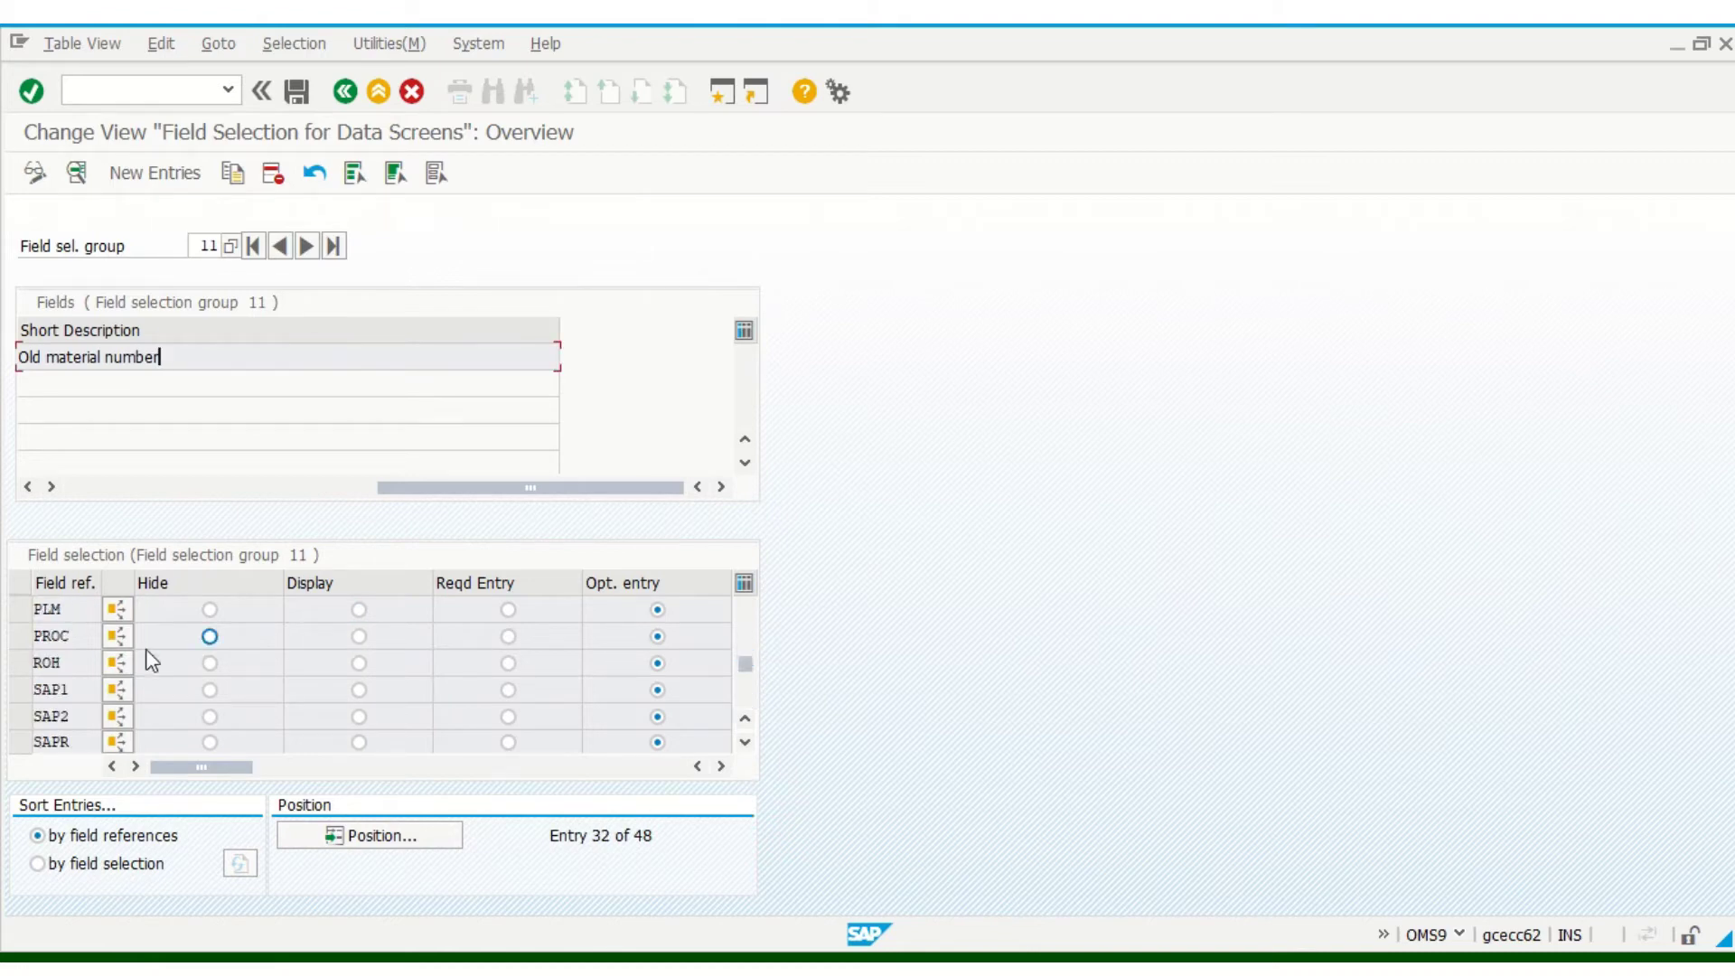
left_click(18, 669)
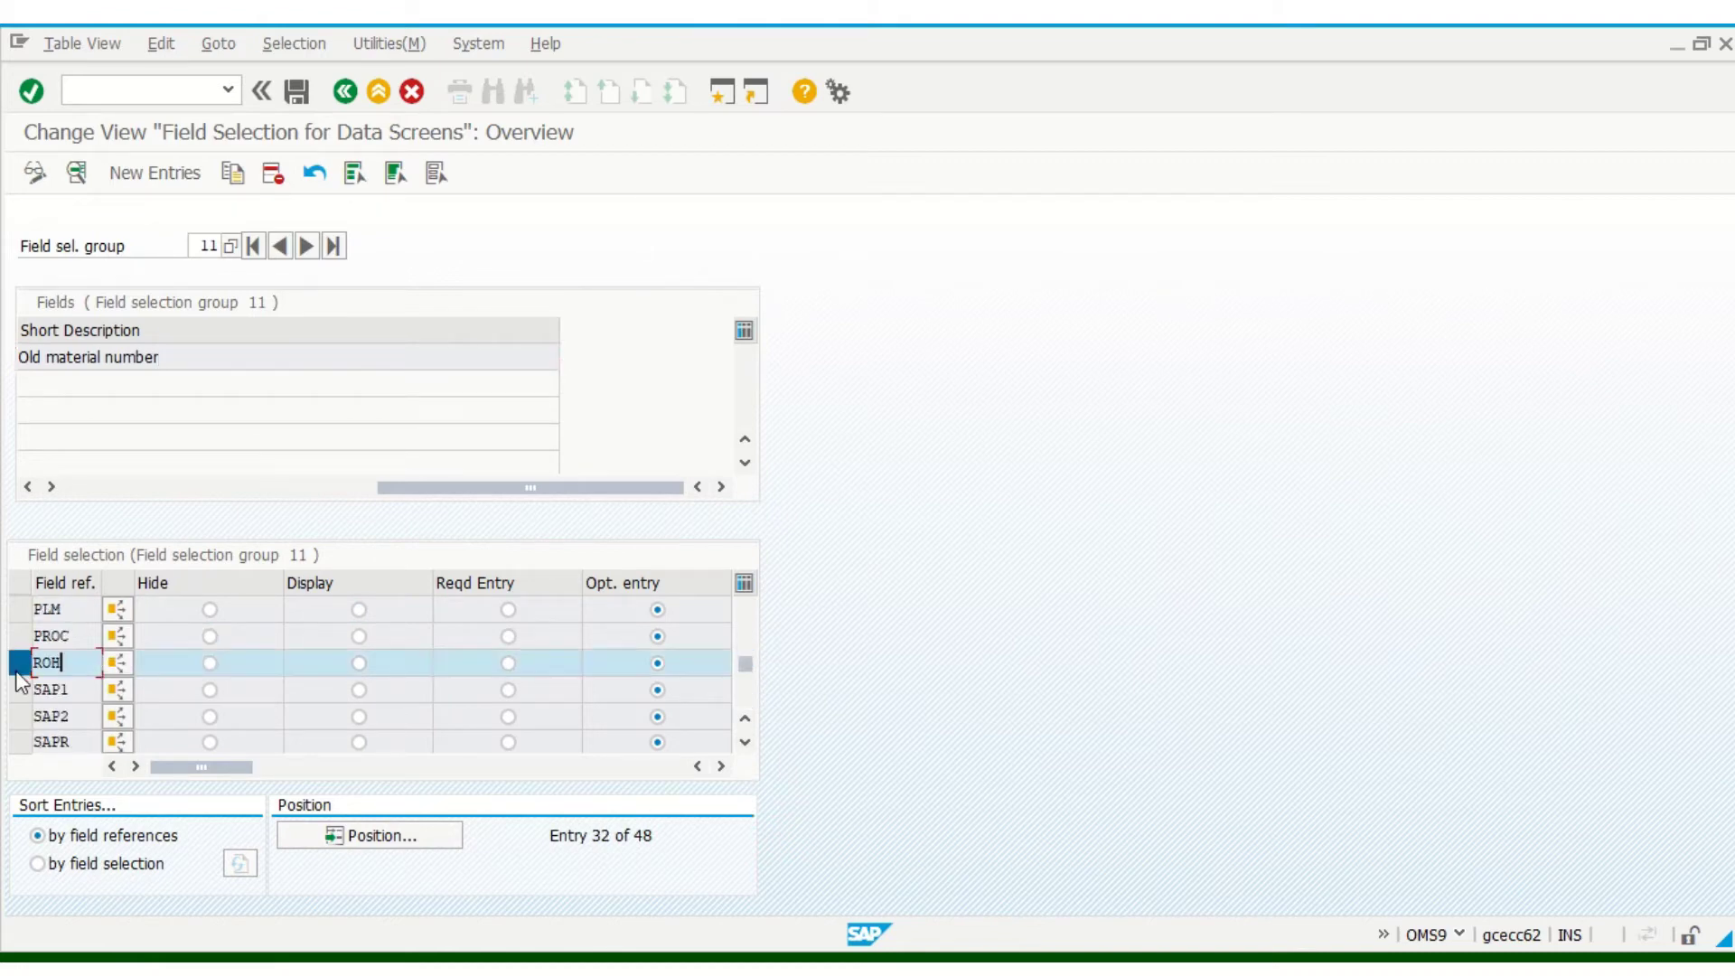
left_click(510, 666)
- Check the field name and short description in group 11 against the Old material number field in the Create Material 1039 session
left_click(200, 486)
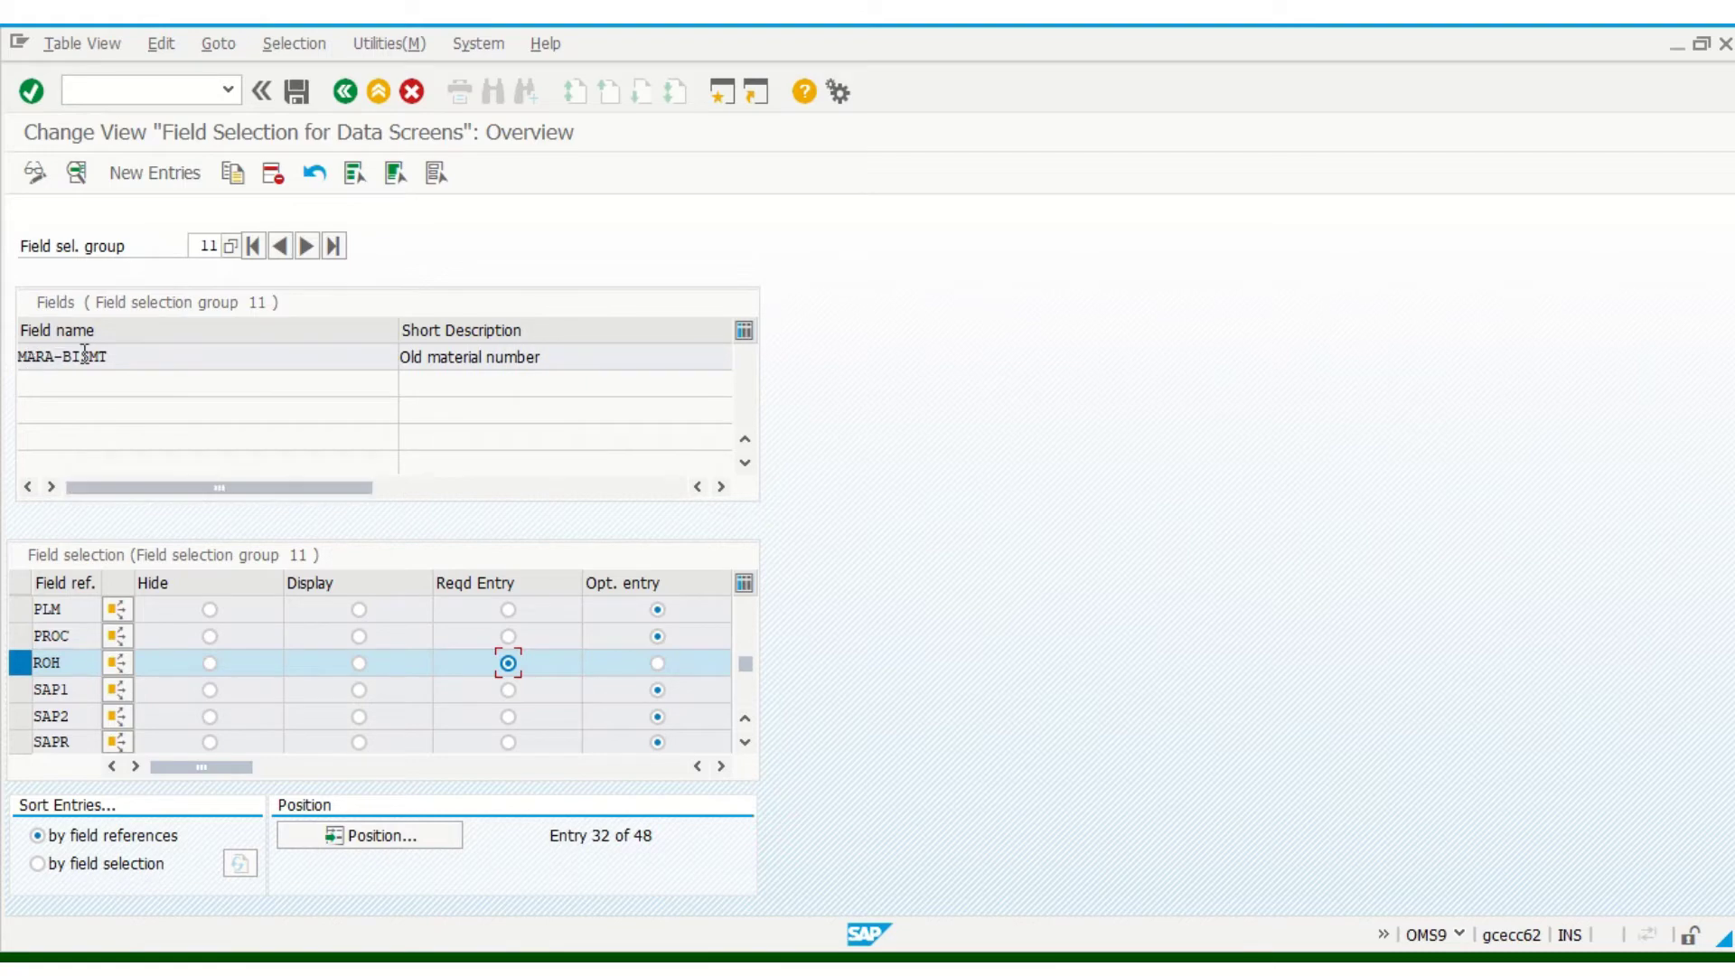
left_click(38, 357)
left_click_drag(106, 355, 14, 356)
left_click_drag(554, 357, 401, 356)
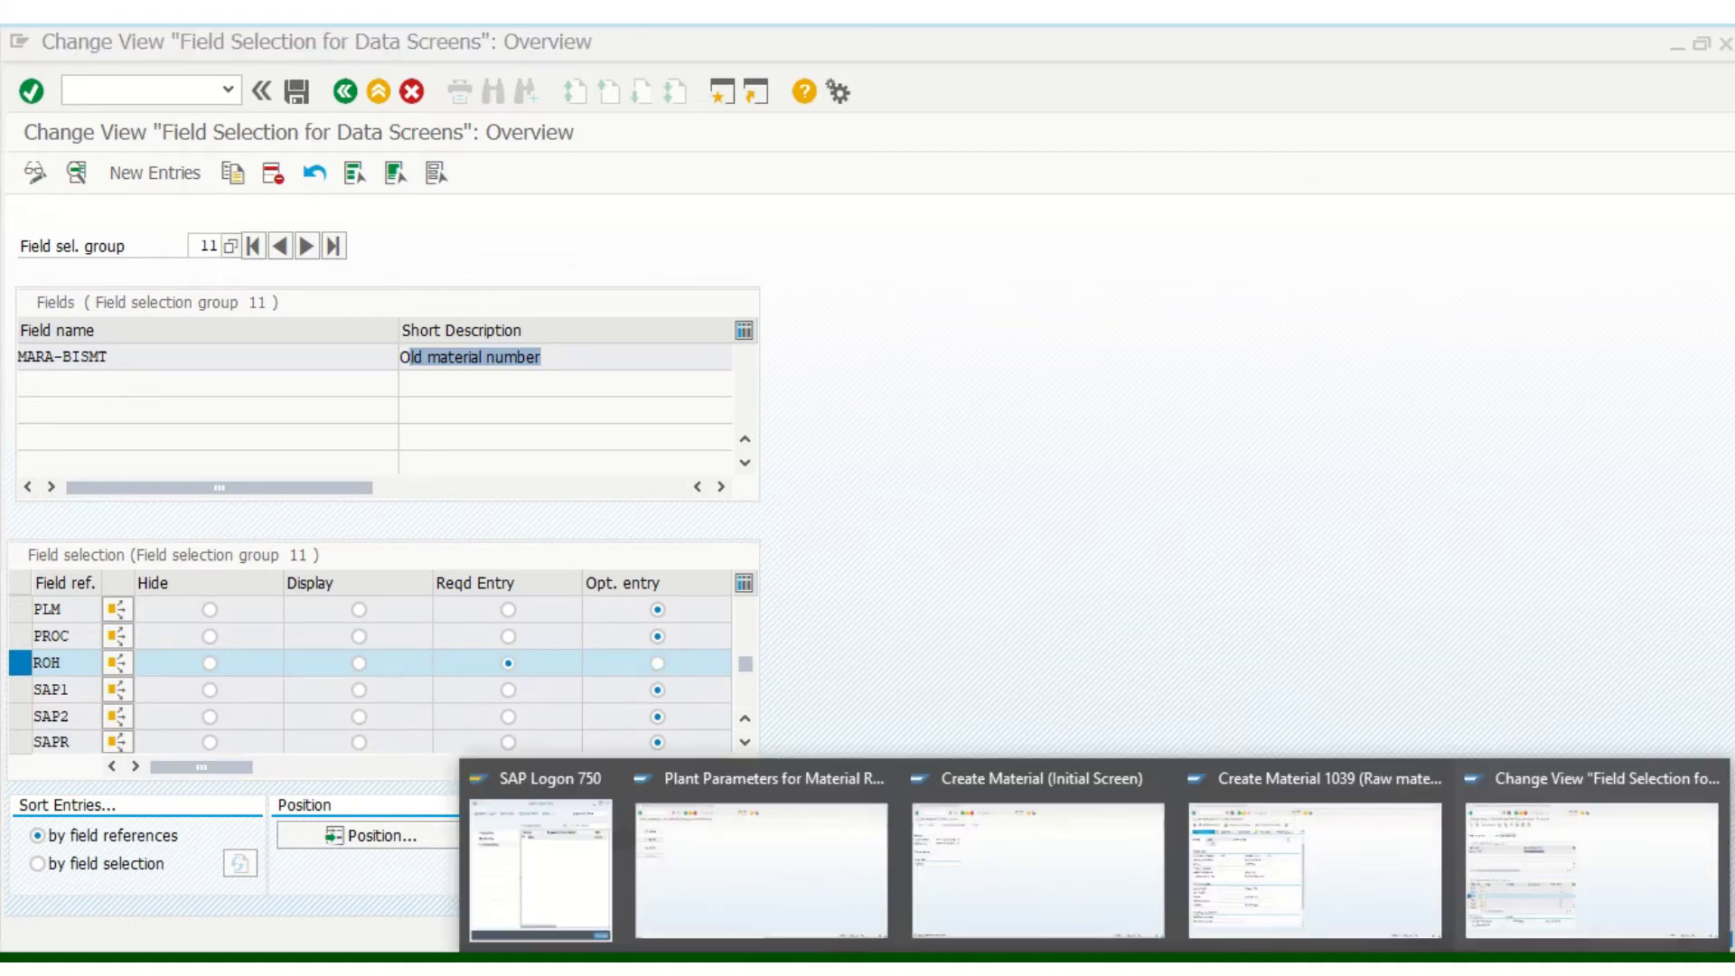
left_click(1242, 917)
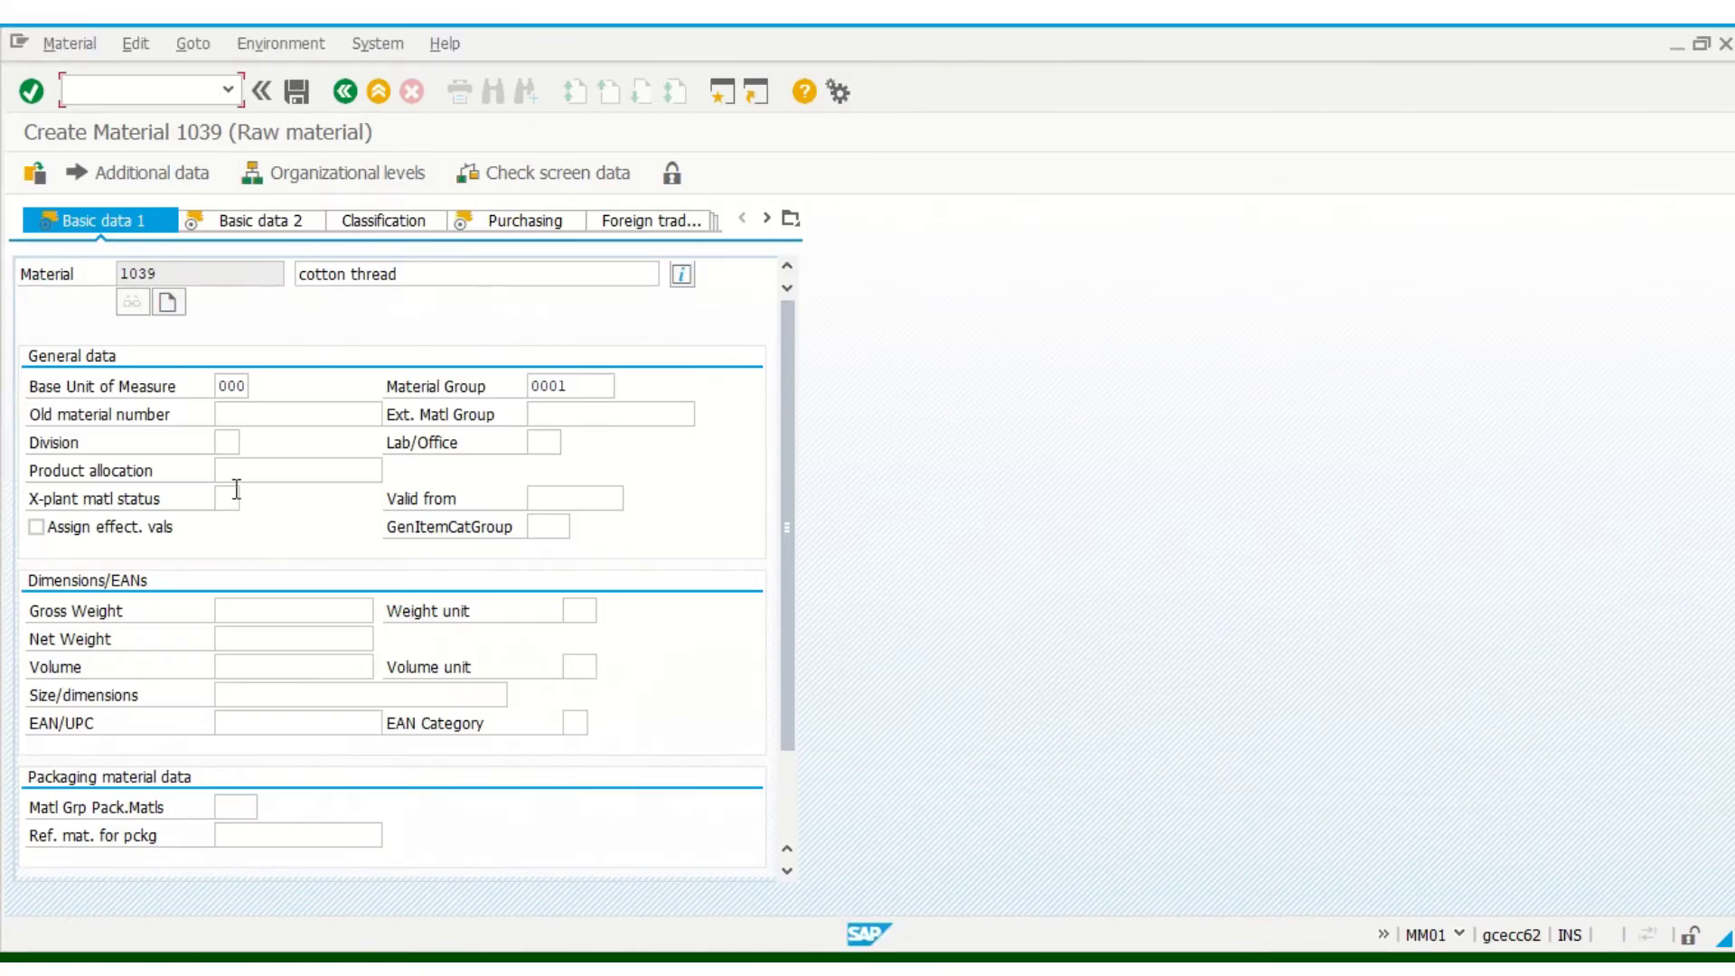
left_click(284, 413)
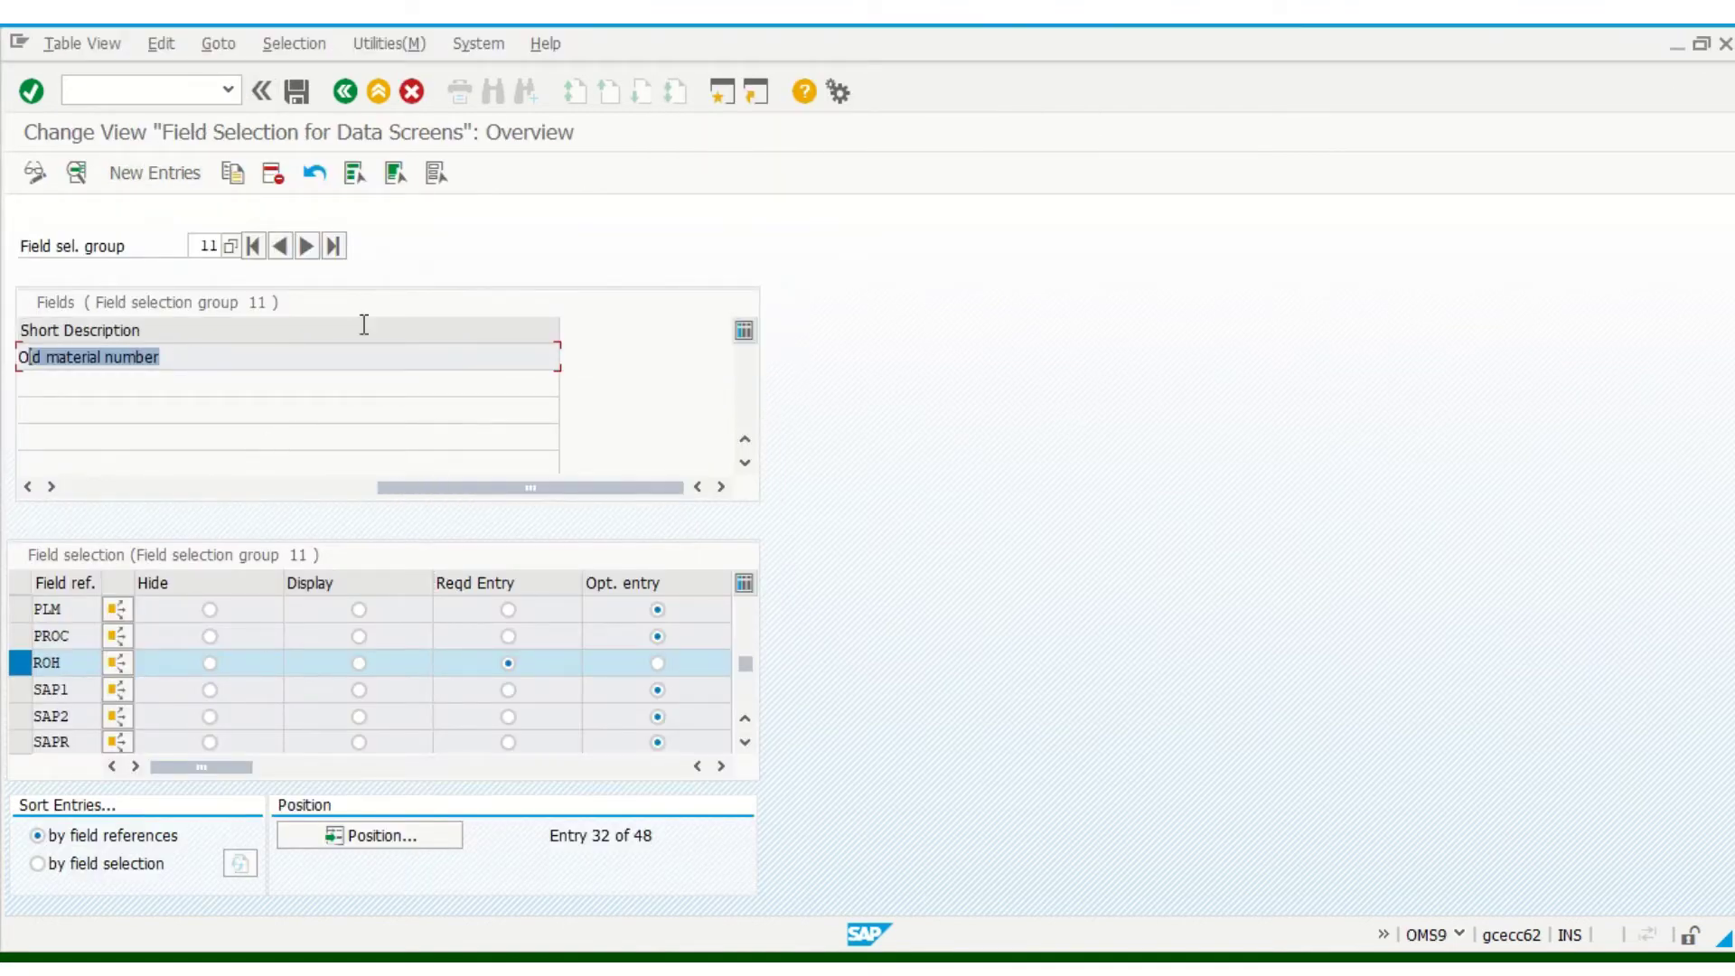
- Save the field selection change and confirm the proposed customizing request
left_click(289, 96)
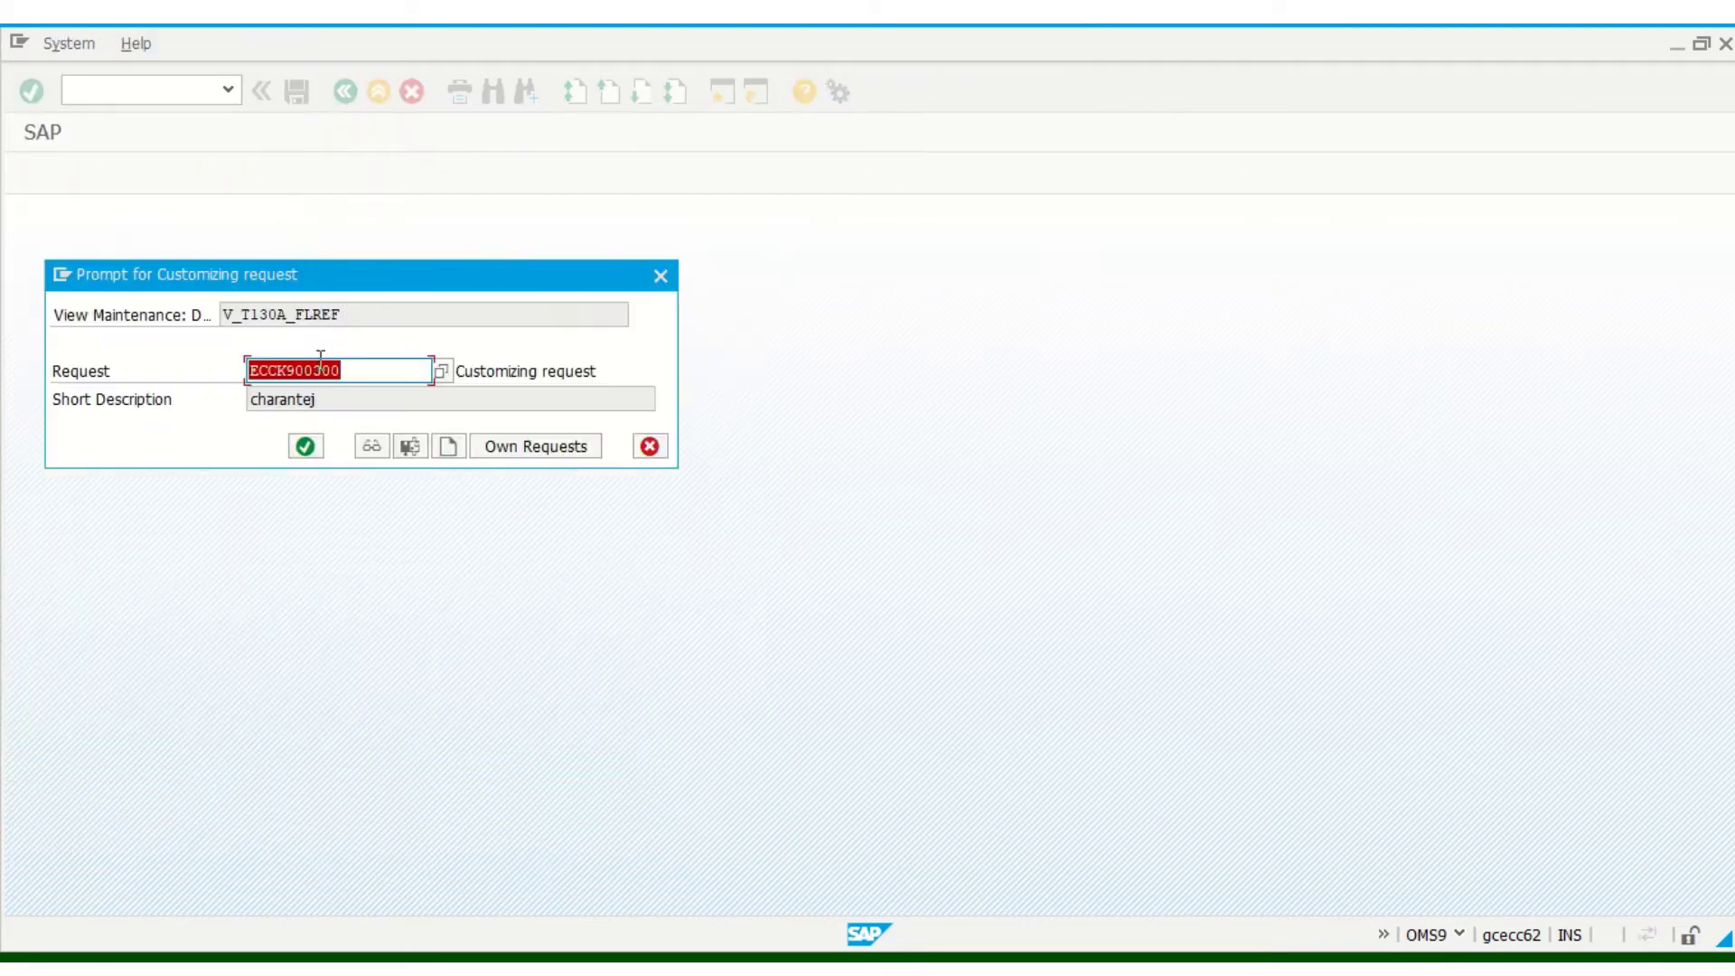
left_click(307, 445)
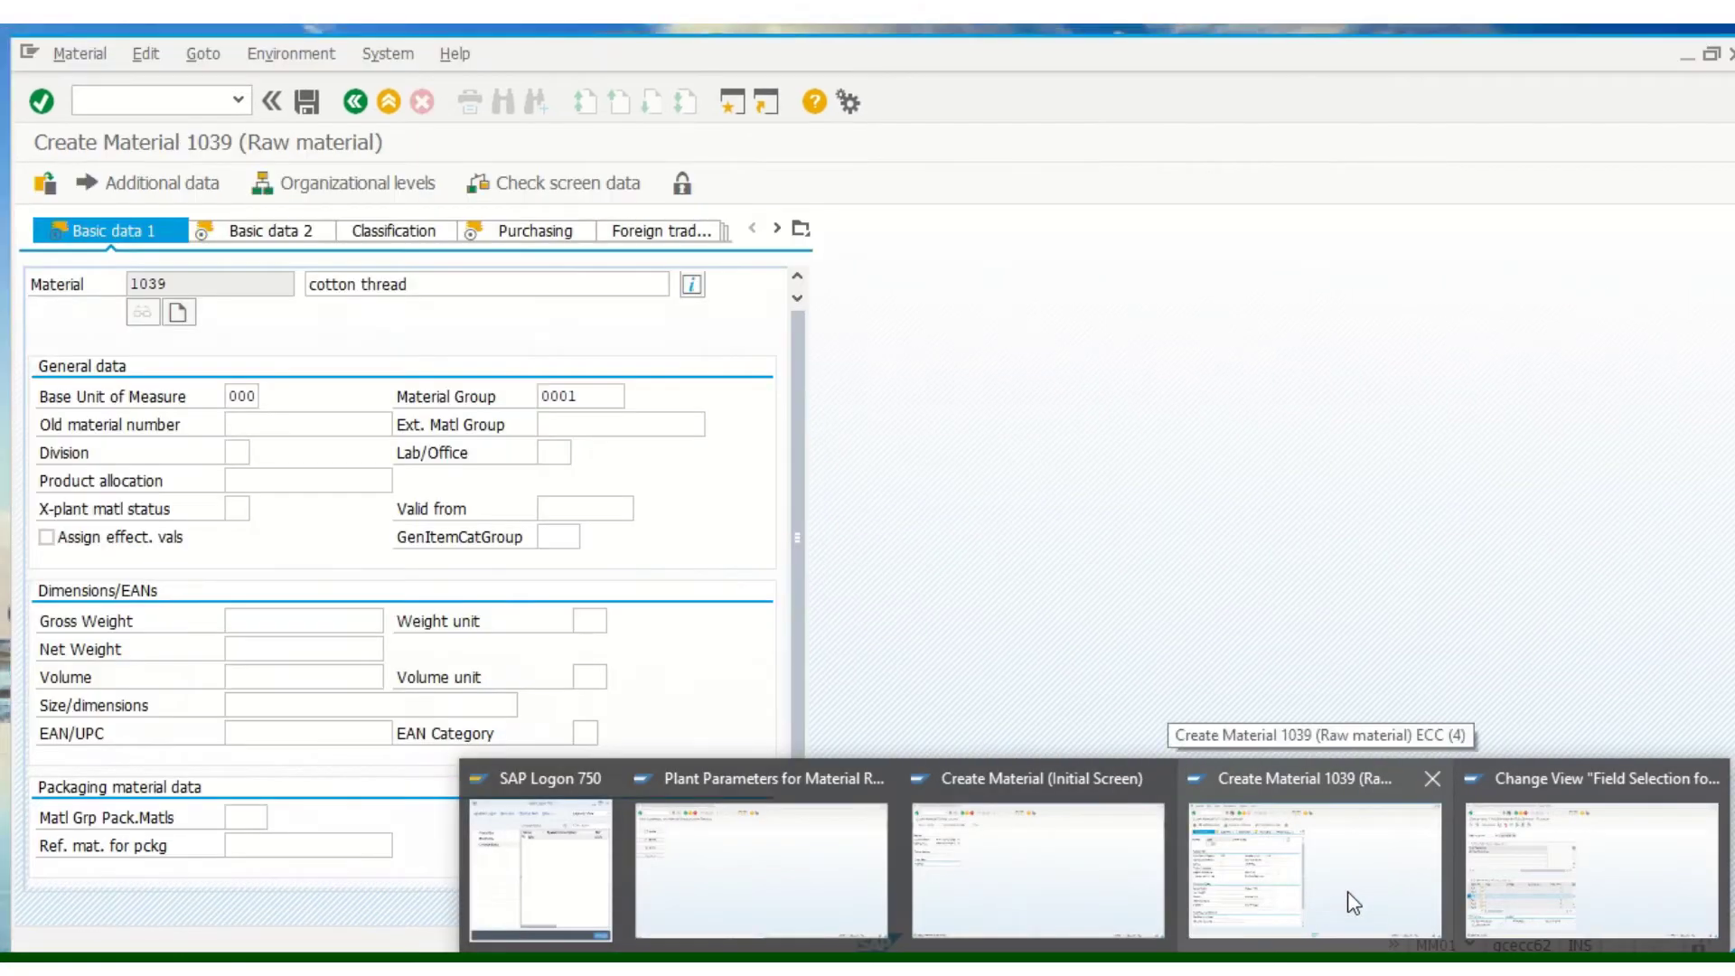
- Switch to the Create Material 1039 session, exit the unfinished record and restart transaction MM01
left_click(1347, 891)
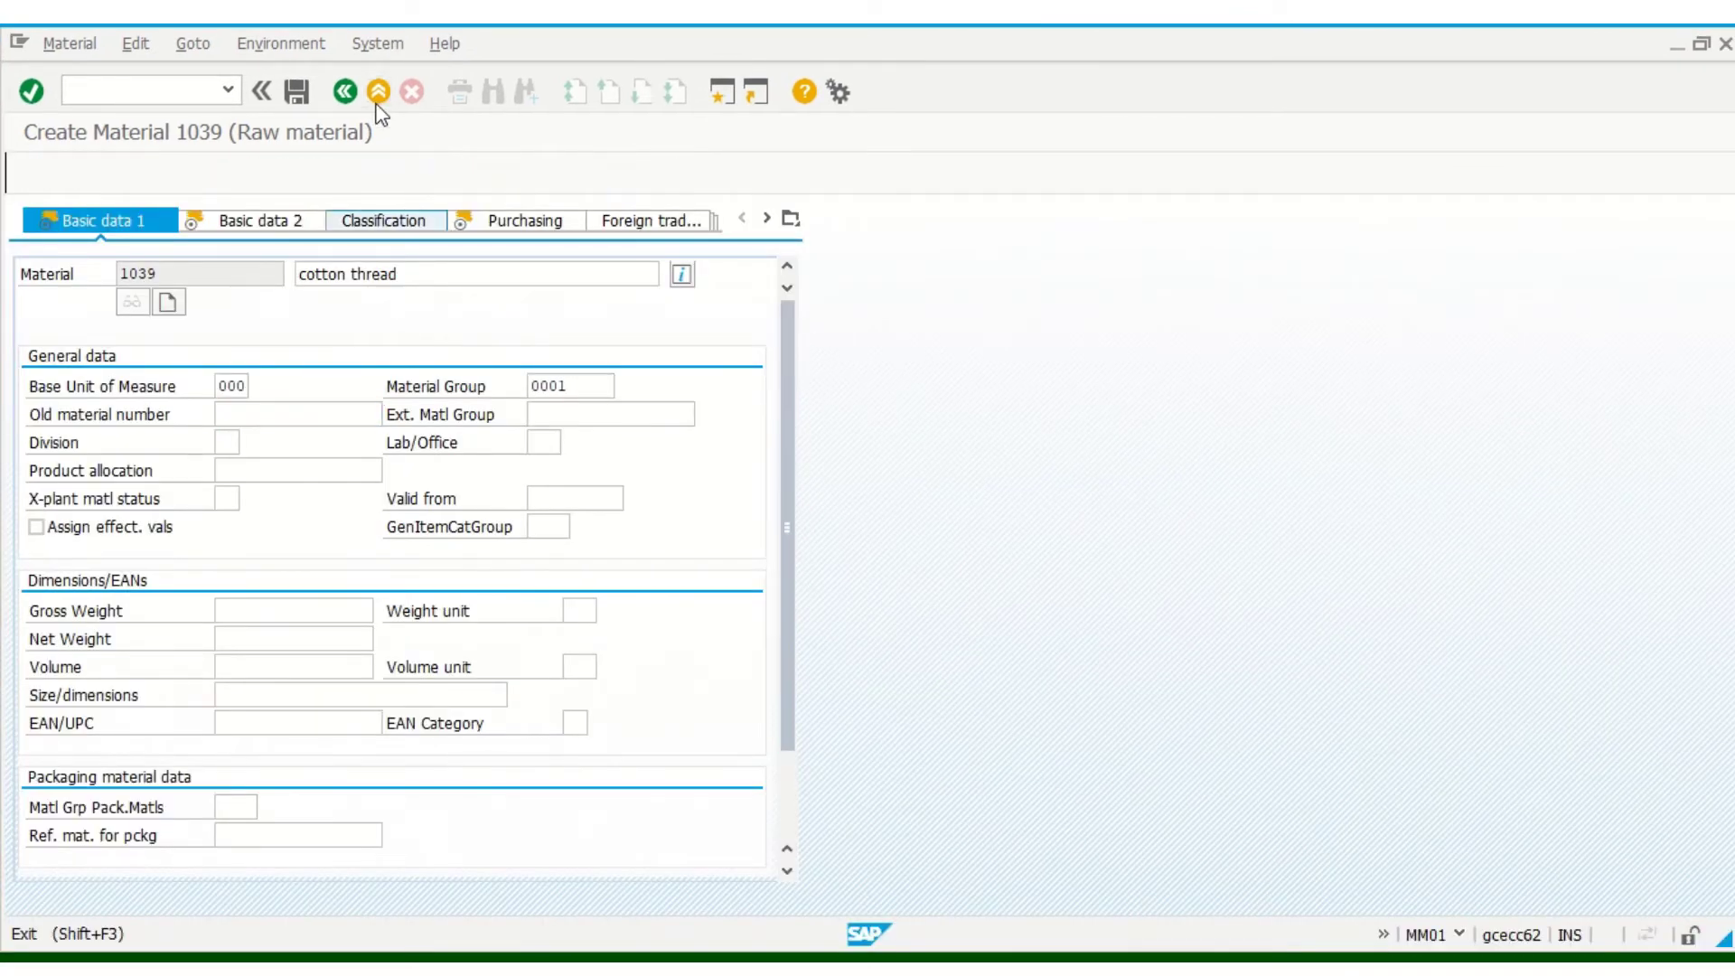
left_click(378, 97)
left_click(435, 540)
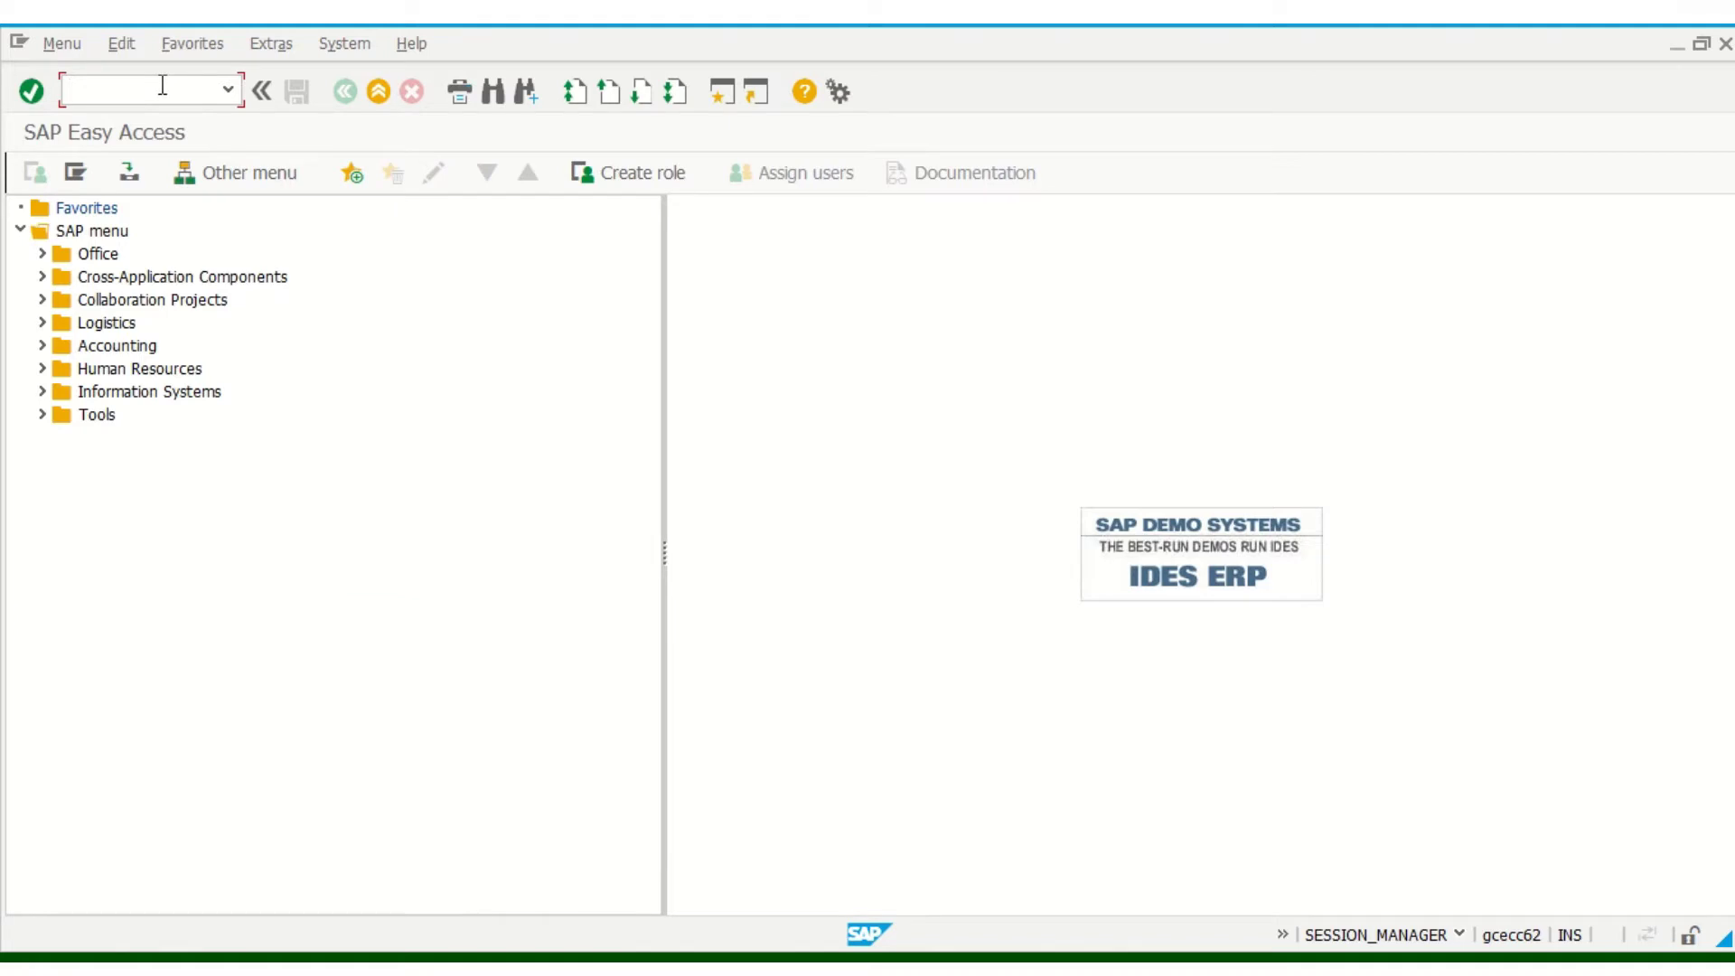
type("mm01")
key("Return")
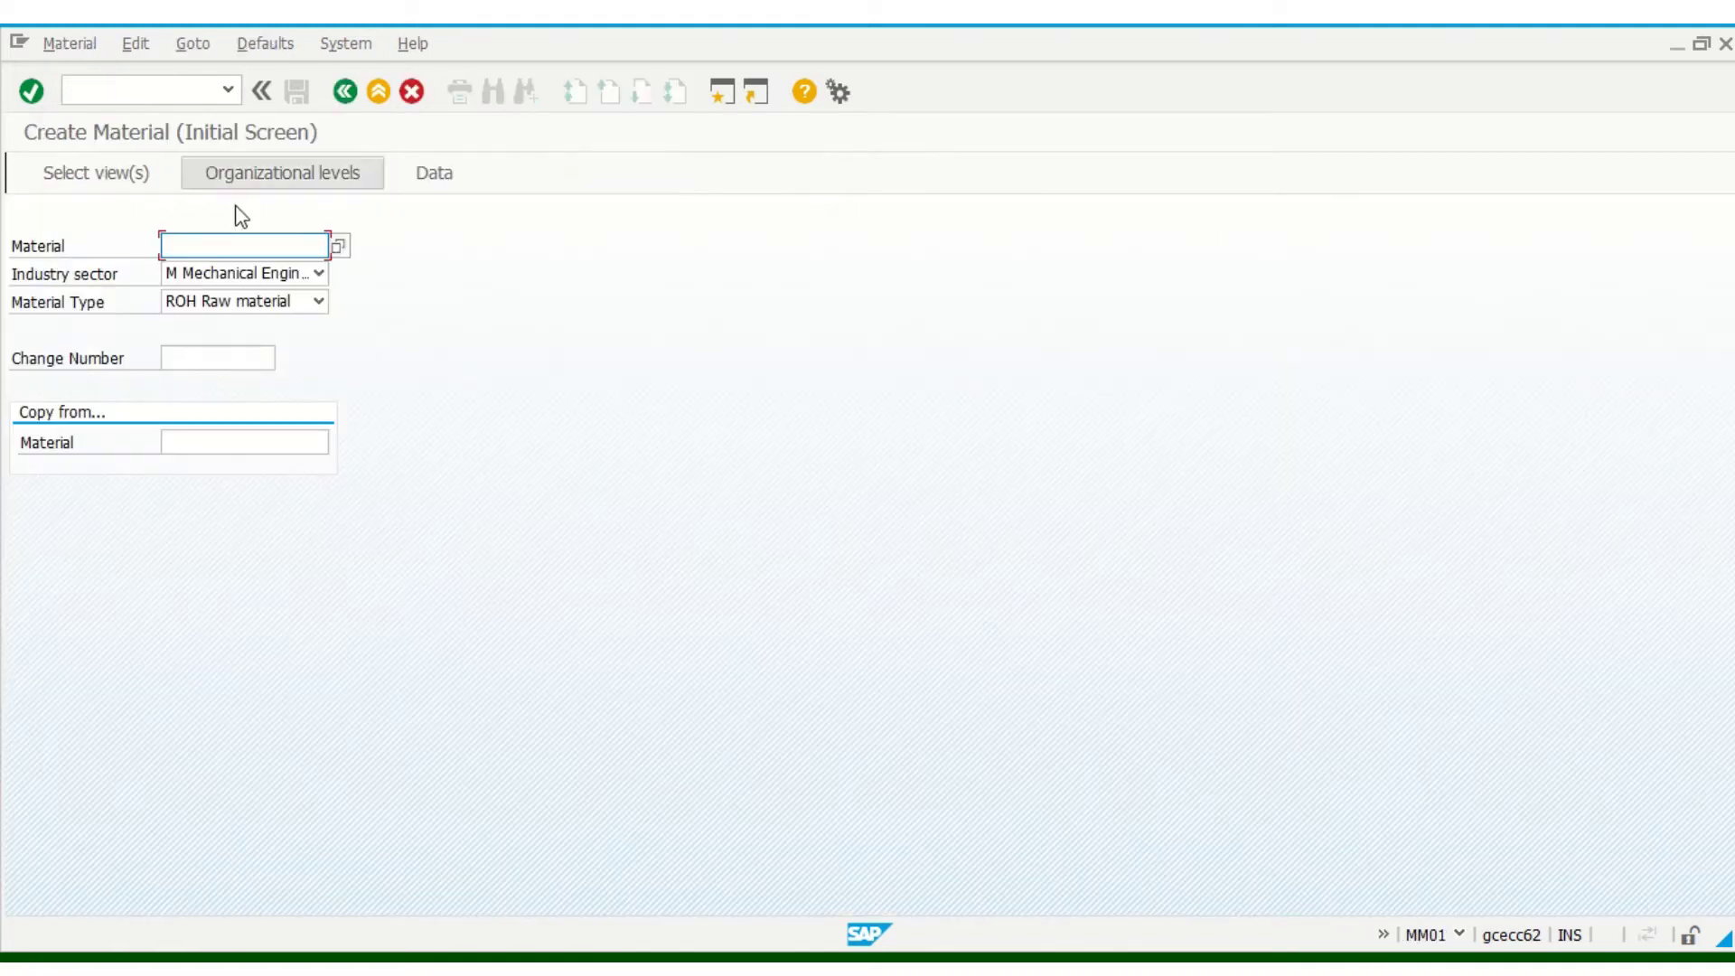
- Enter "cotton threads" as the material for the new ROH raw material
left_click(224, 243)
type("cotton")
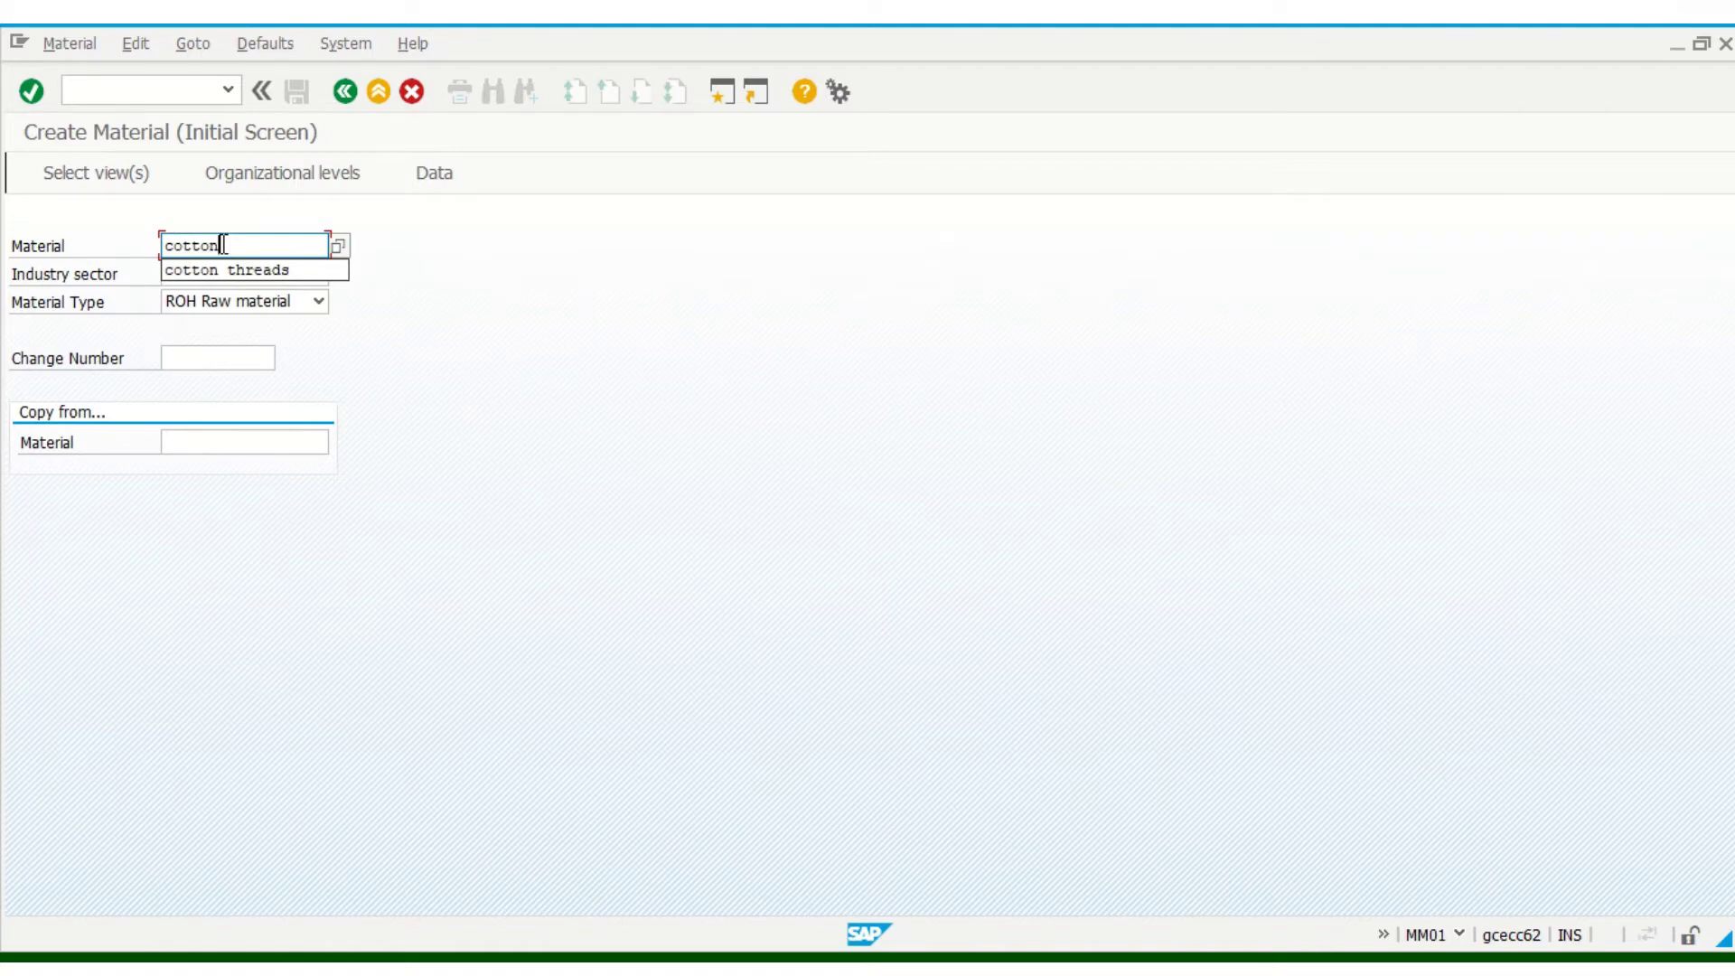
key("Down")
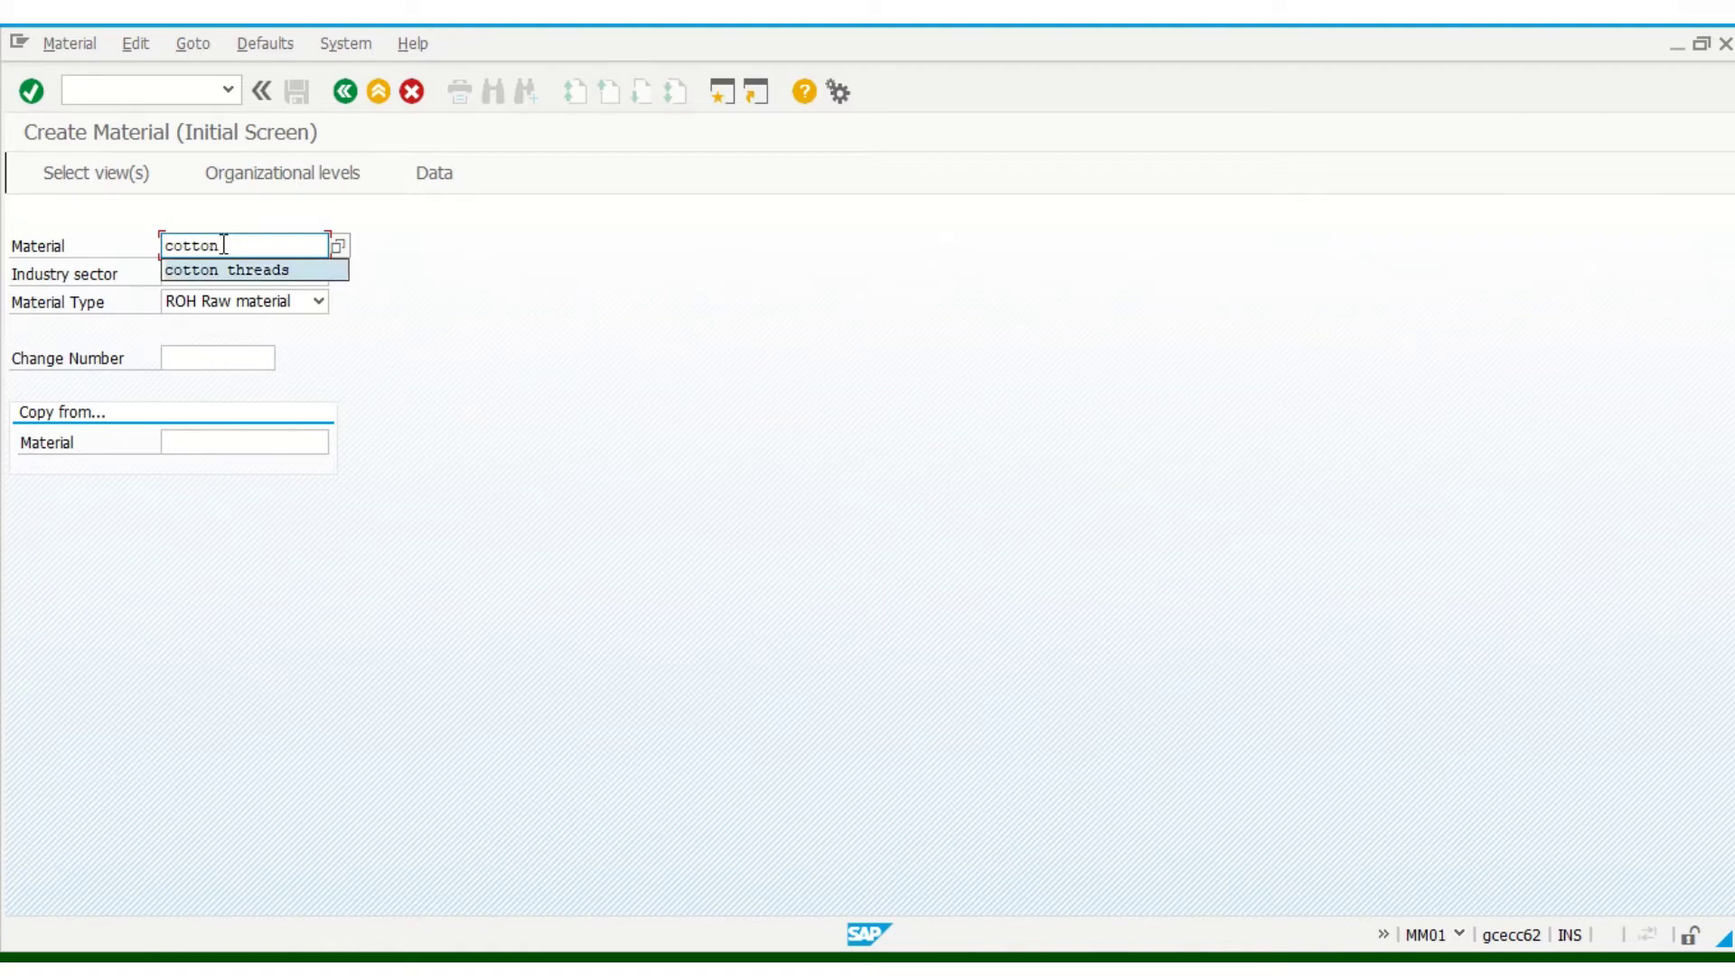
key("Return")
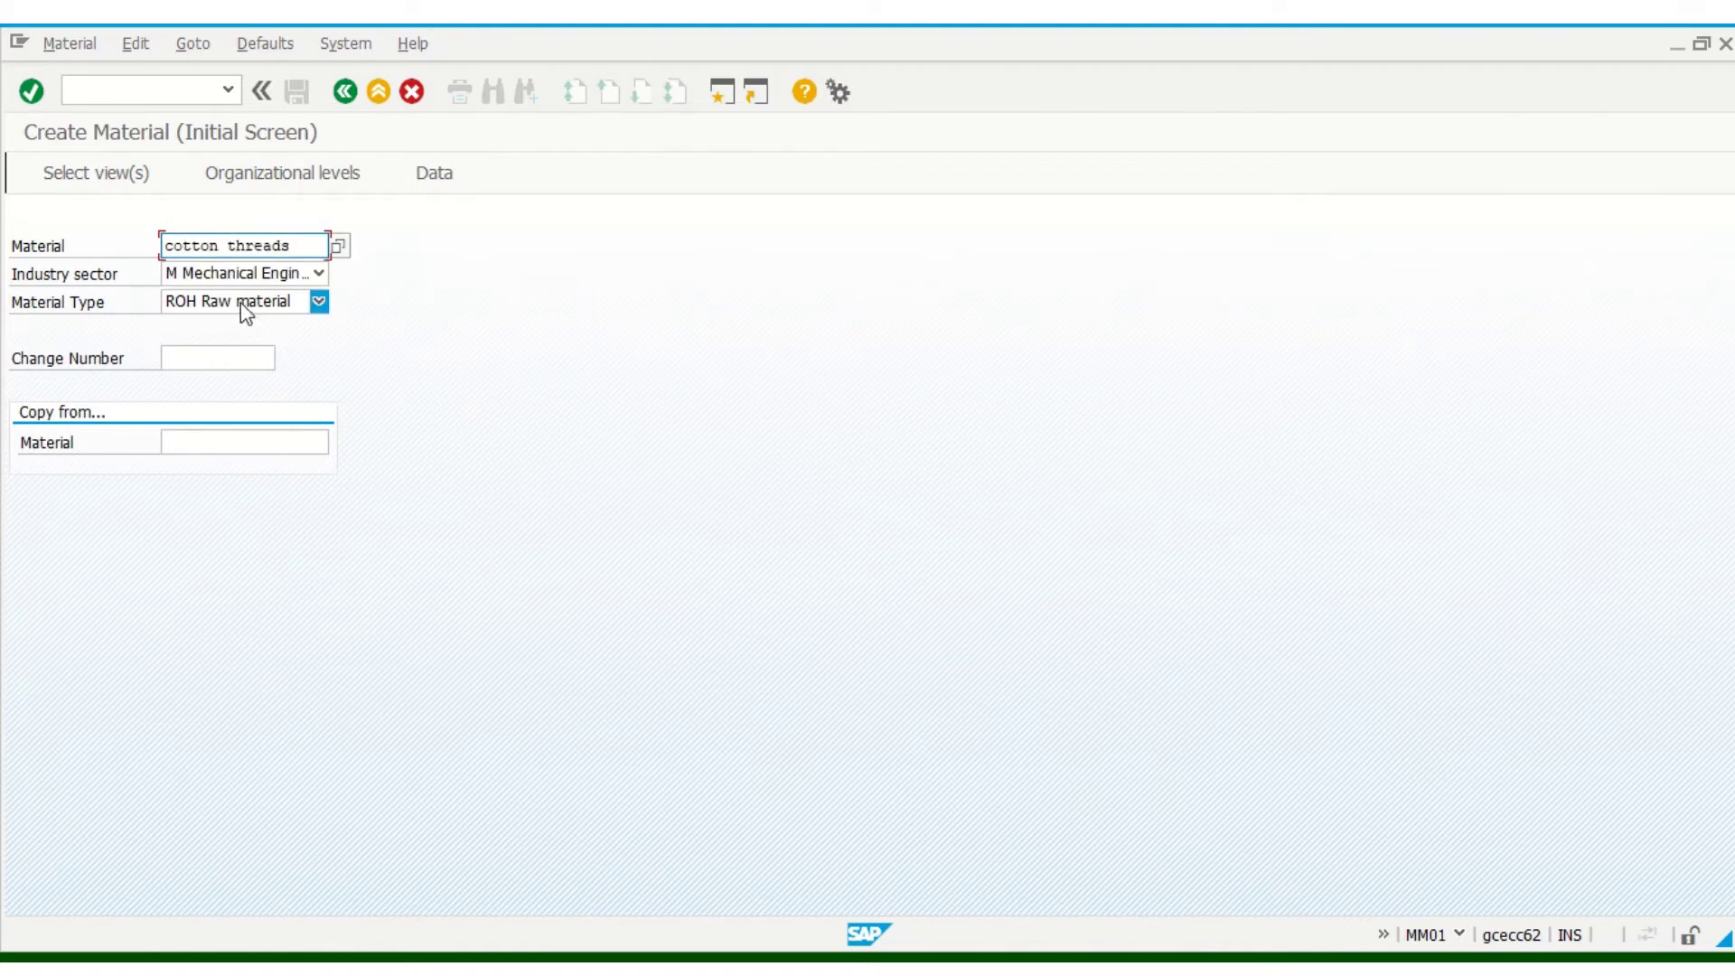
- Set the organizational levels to plant cu1 and storage location st1, and continue to the material's basic data
left_click(233, 180)
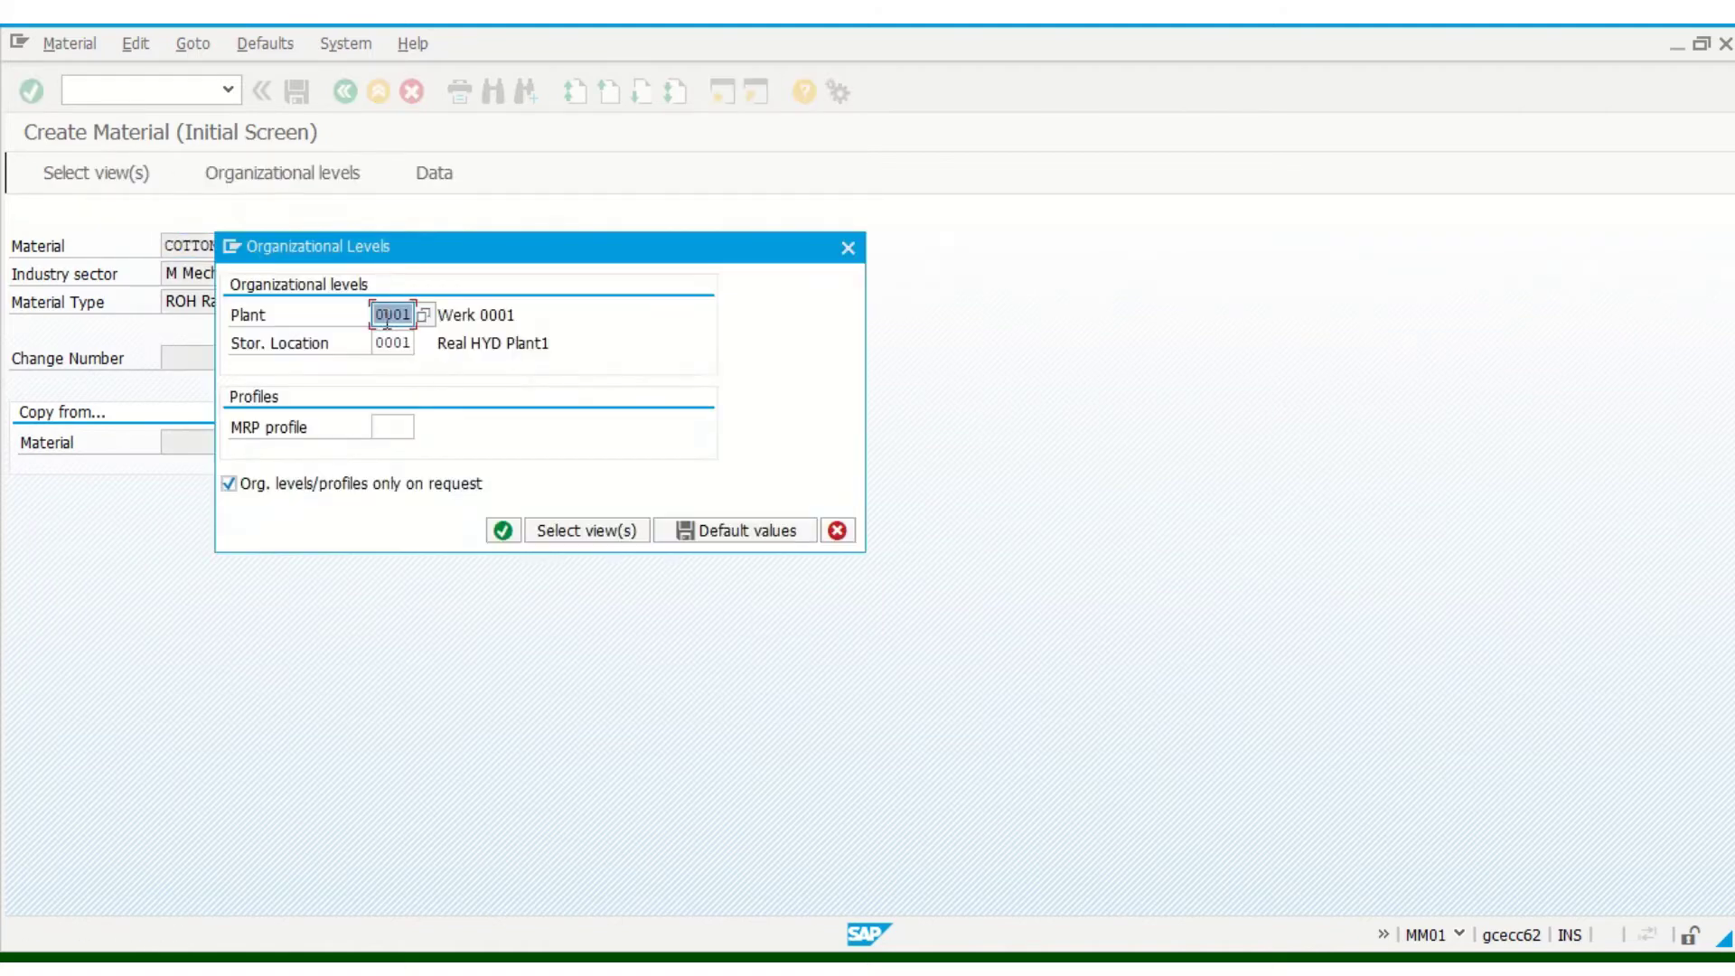
type("cu1")
left_click(400, 347)
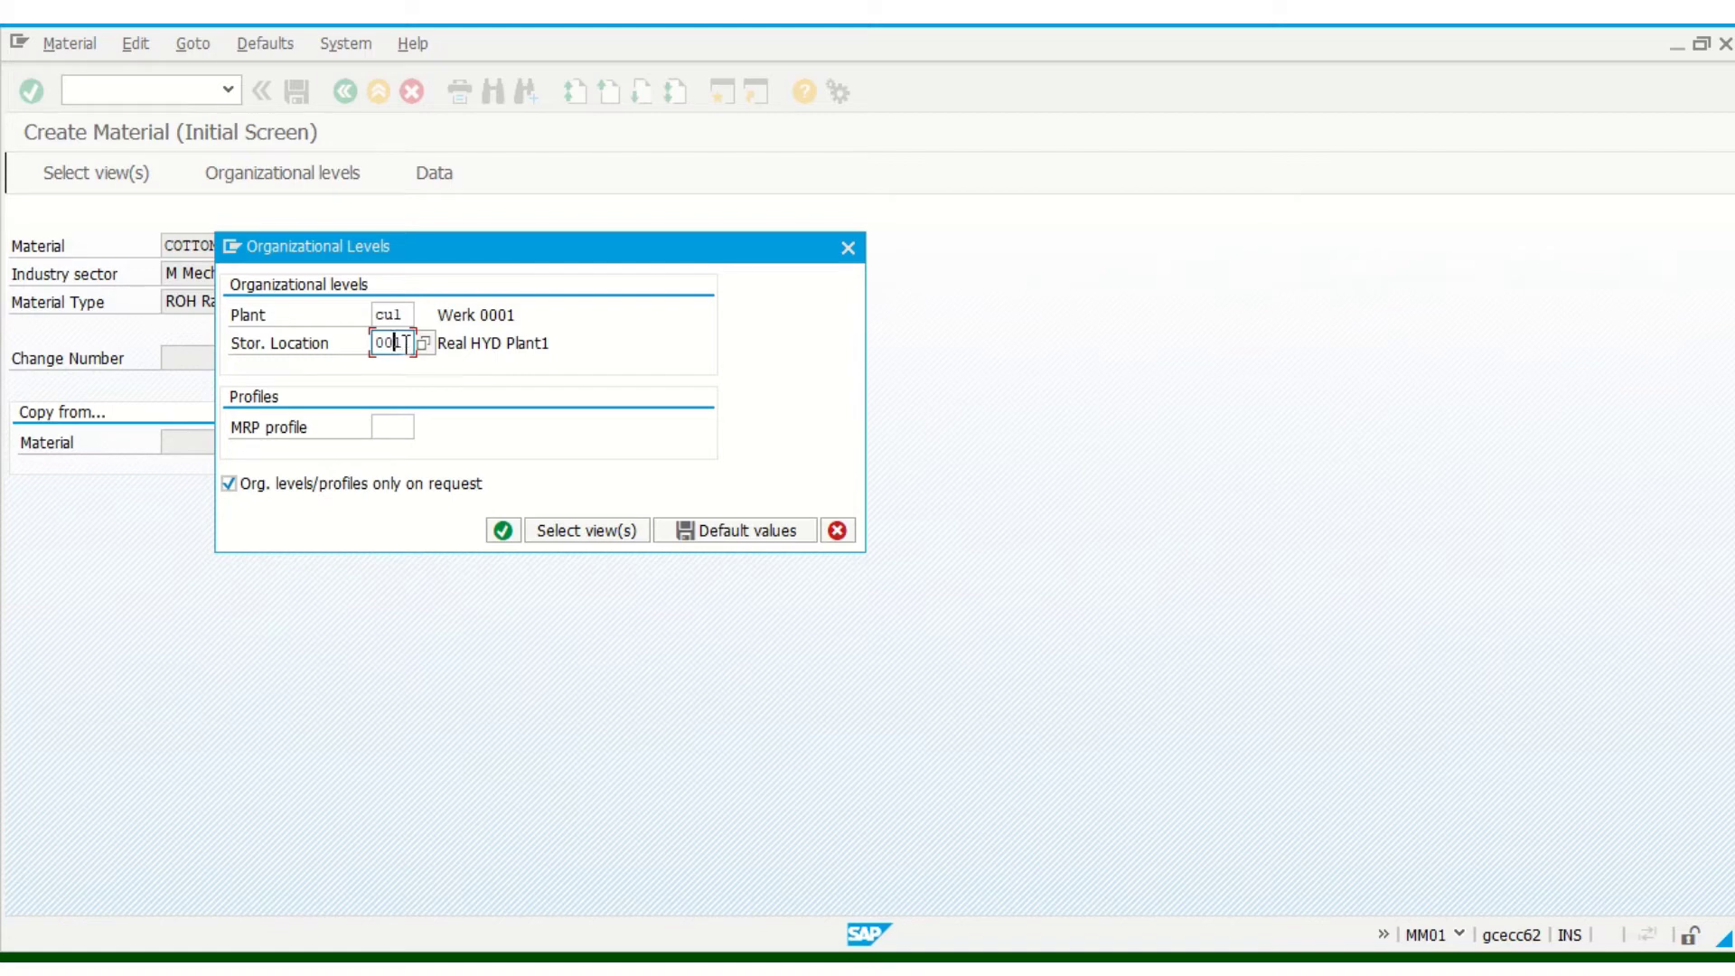
type("sl")
type("t")
key("BackSpace")
key("BackSpace")
type("st1")
left_click(501, 531)
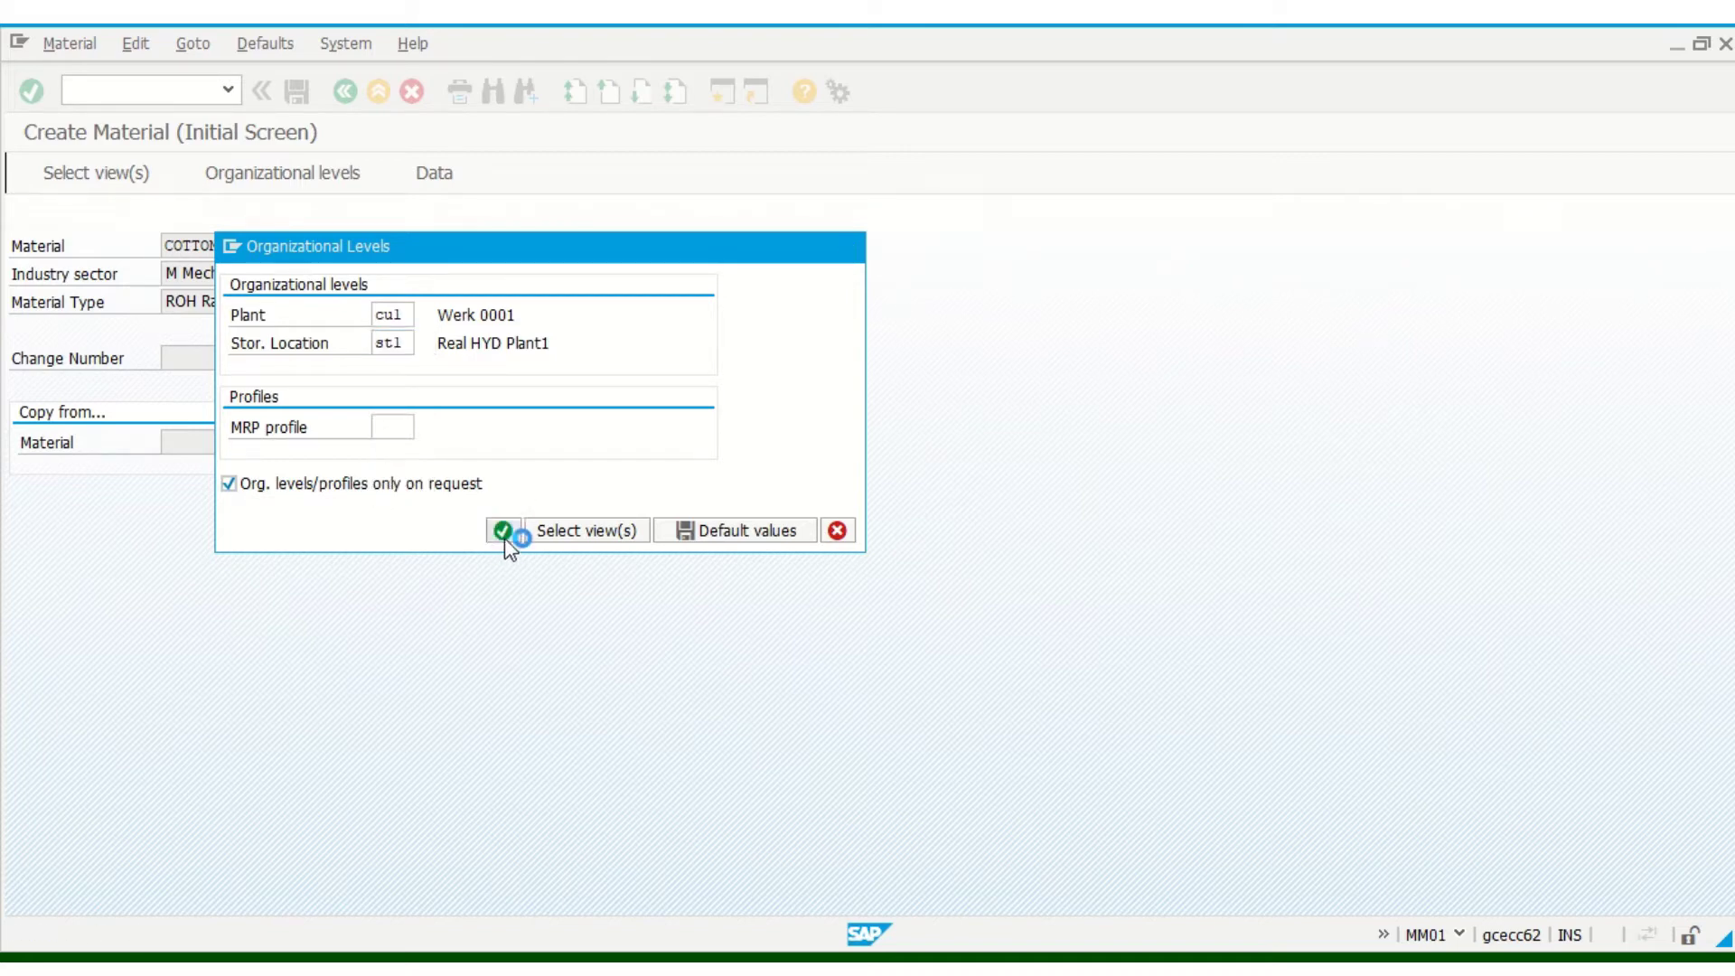
left_click(503, 533)
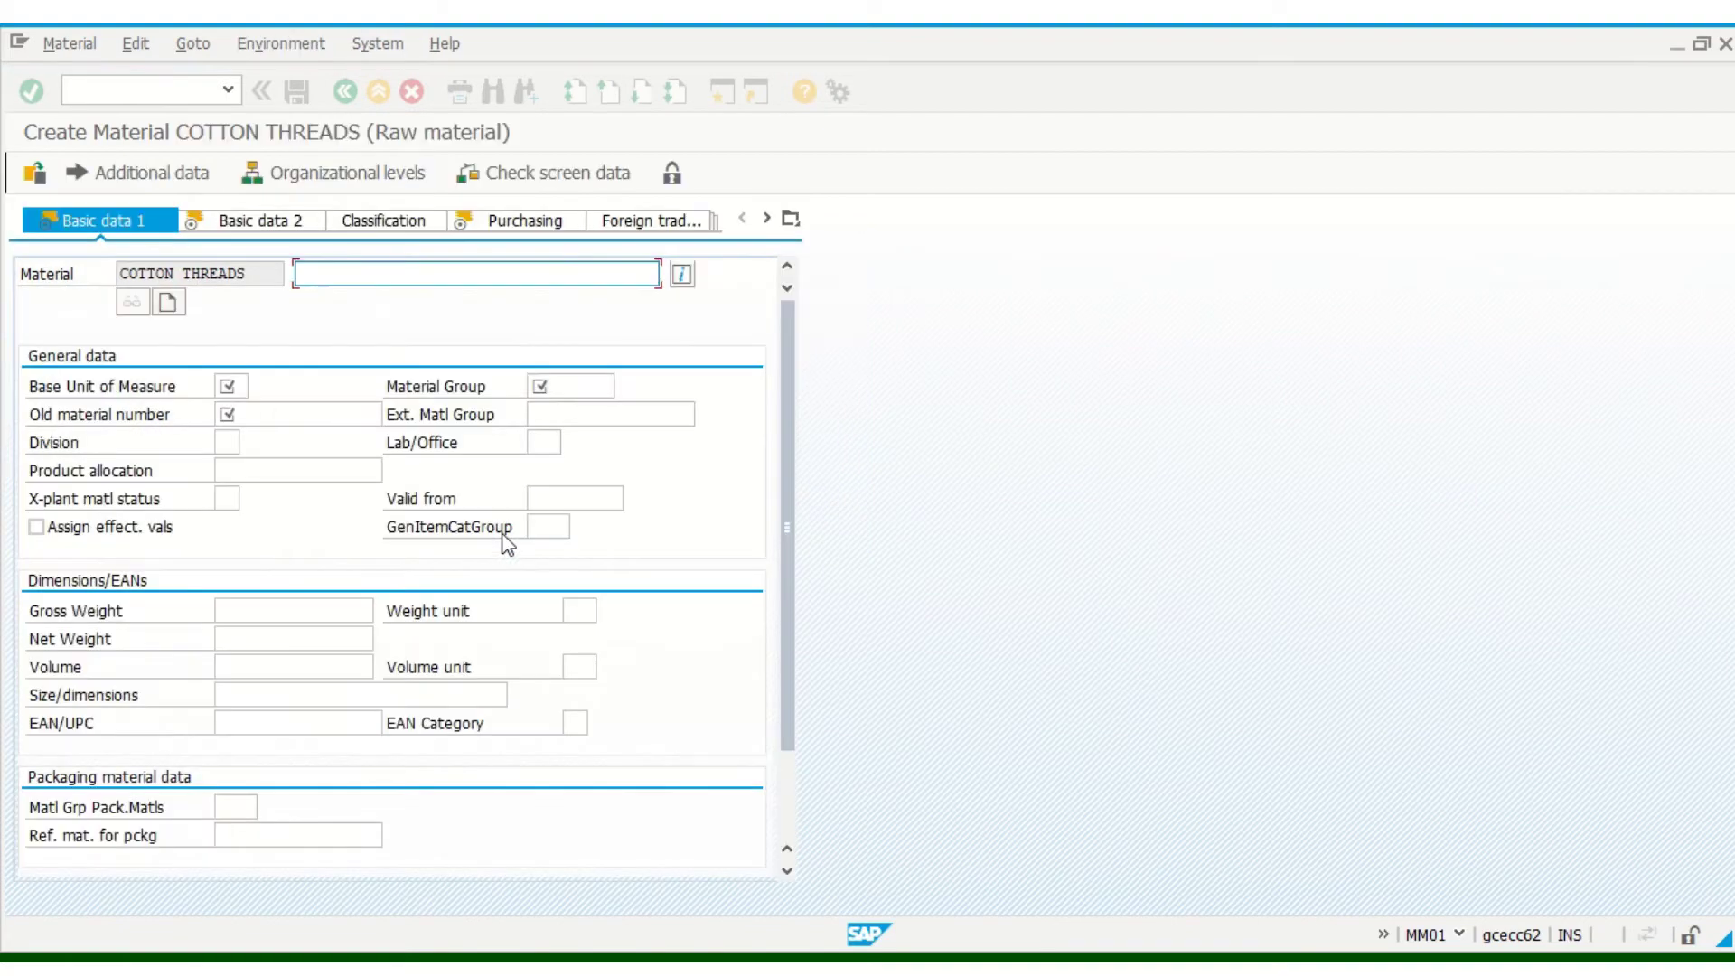
- Choose base unit of measure 000 (Meter/Minute) and material group 0001 (ROH Raw material) from their value lists
left_click(235, 385)
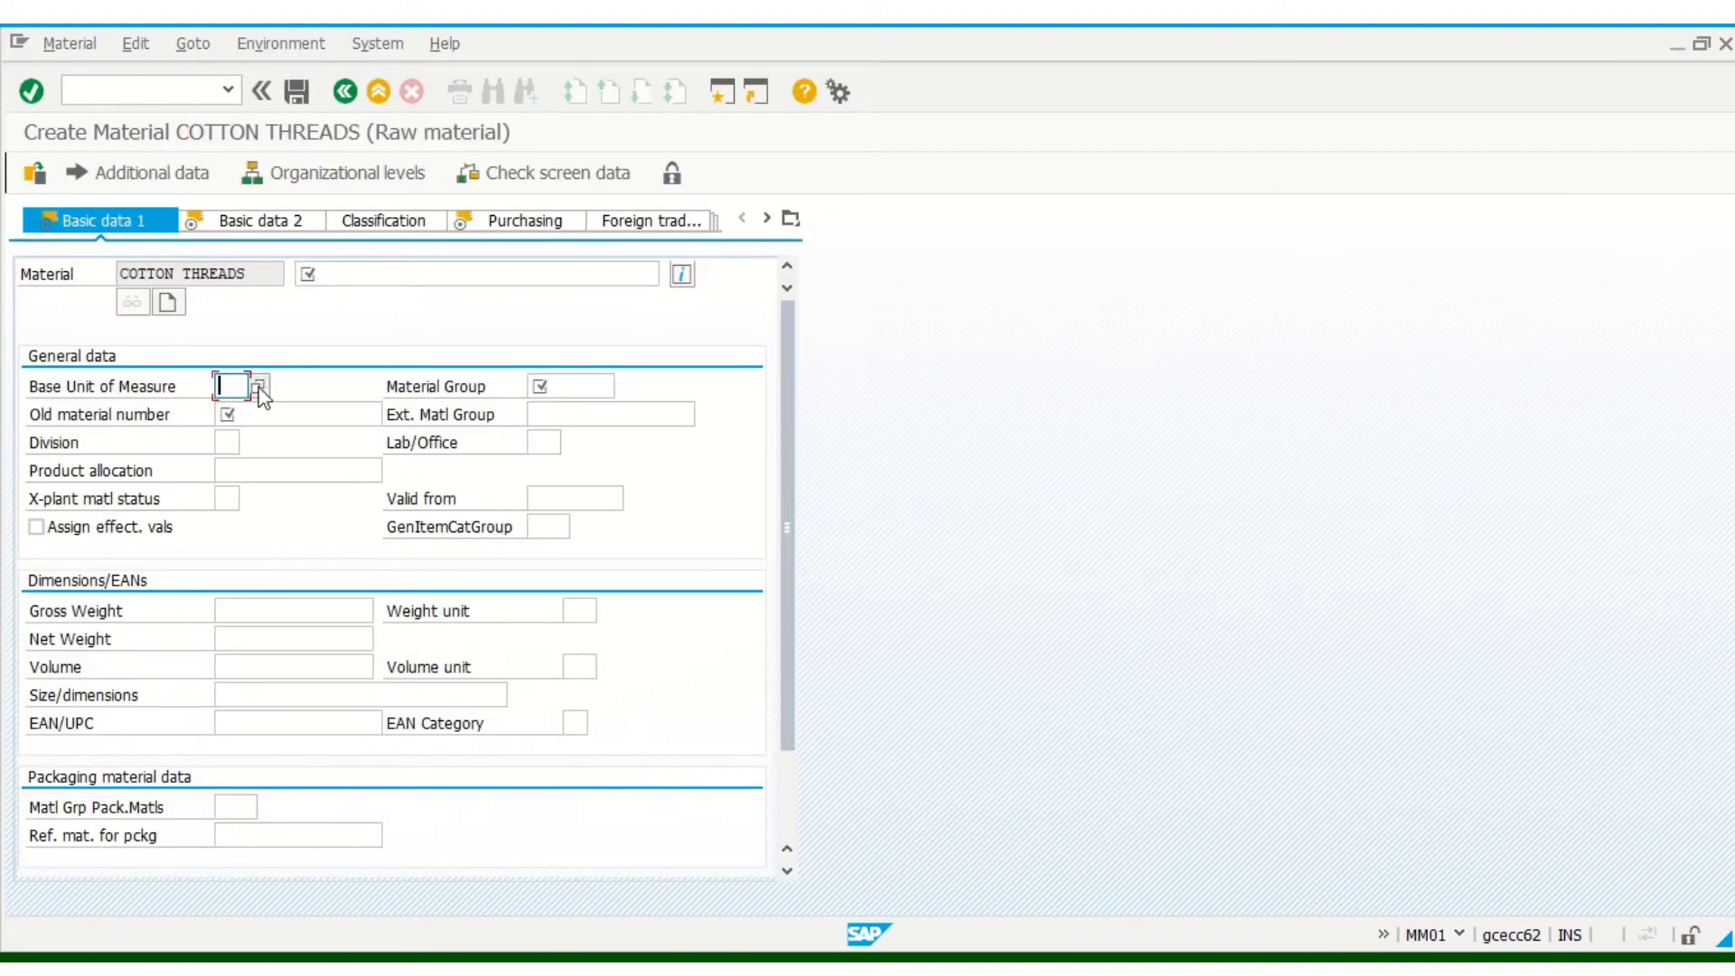
left_click(260, 387)
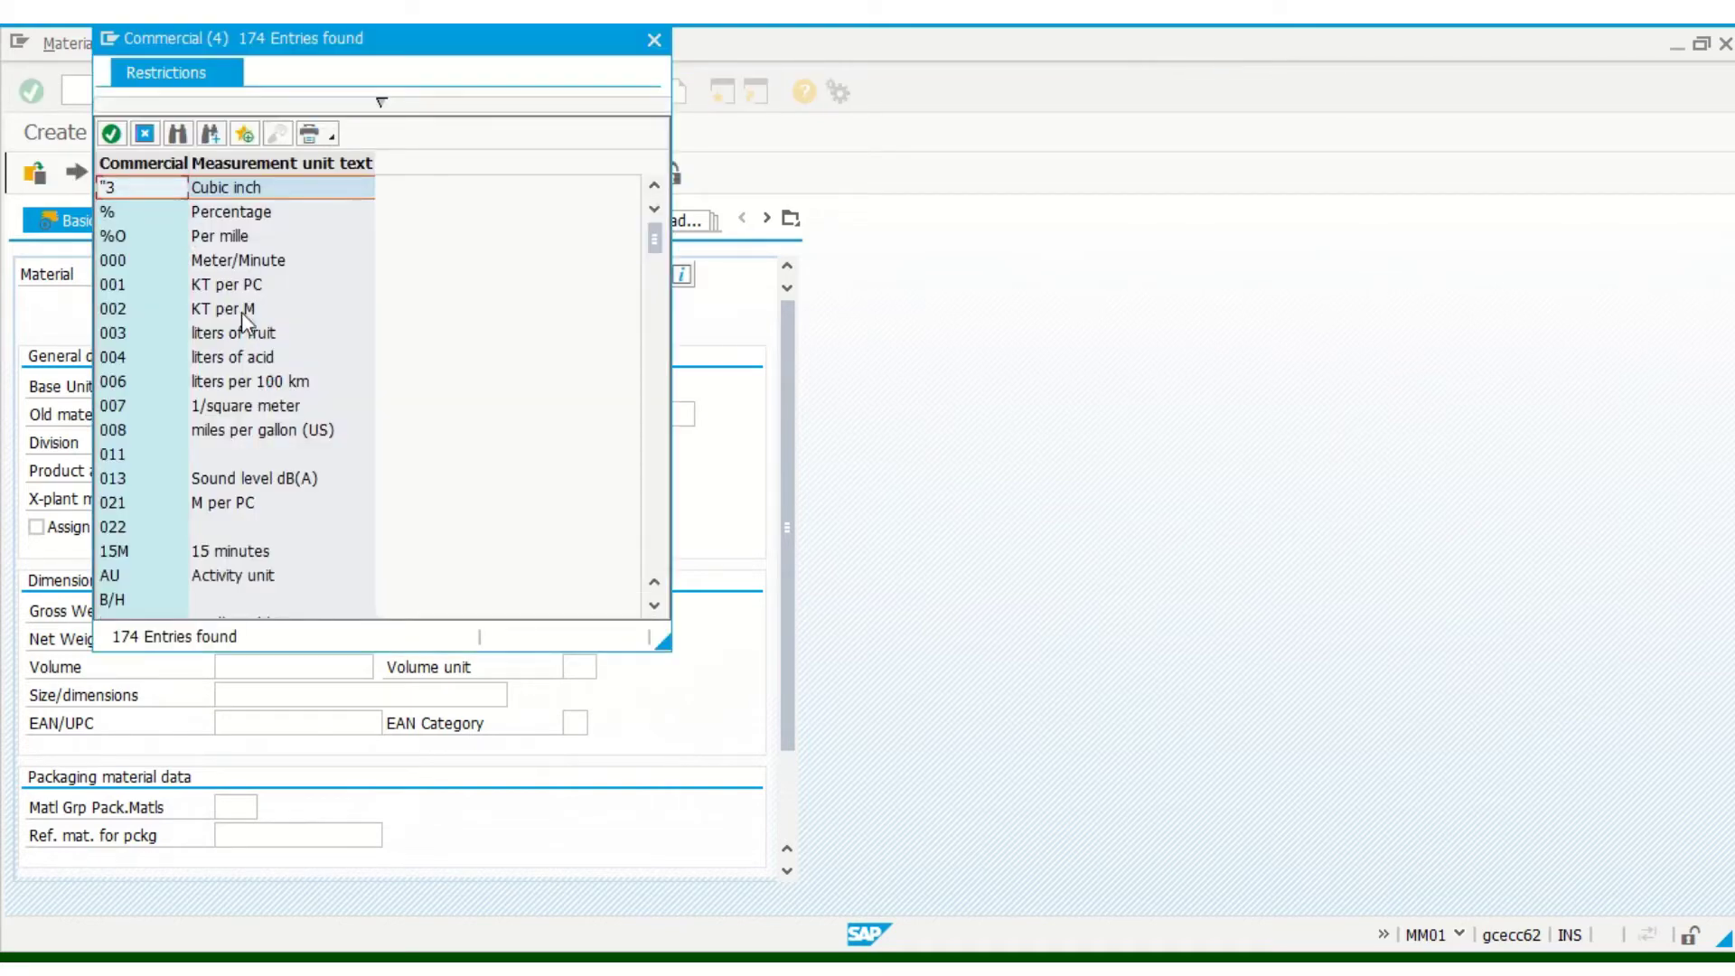
double_click(197, 262)
left_click(587, 386)
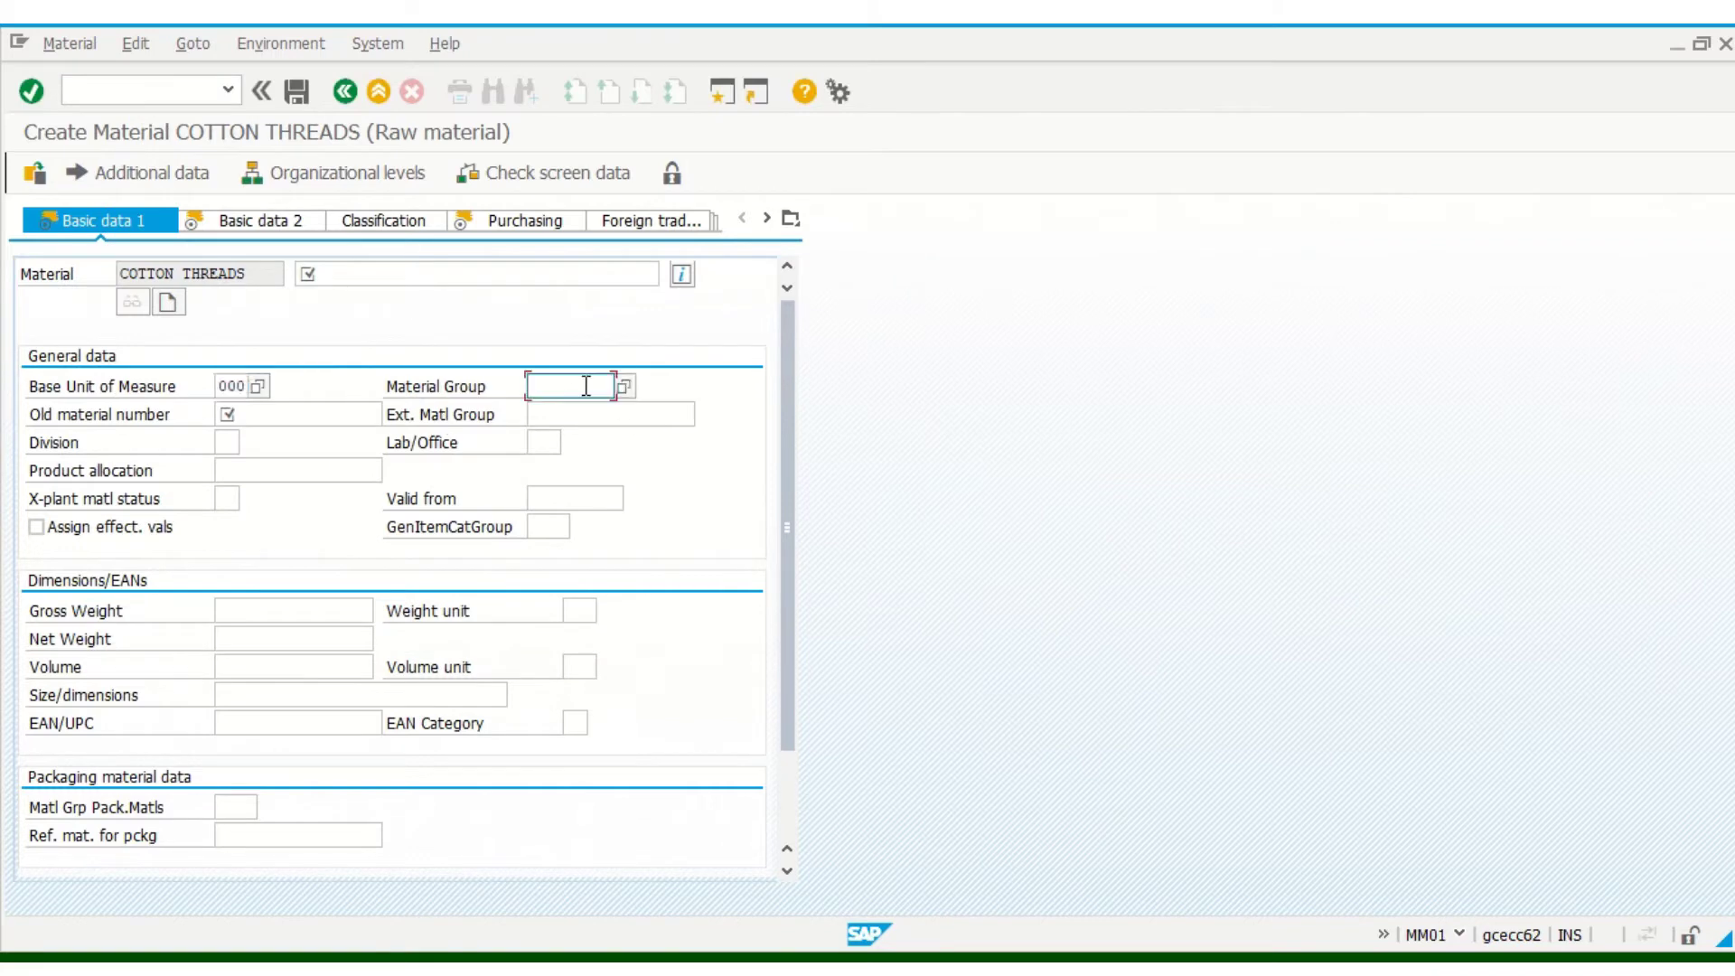
left_click(620, 386)
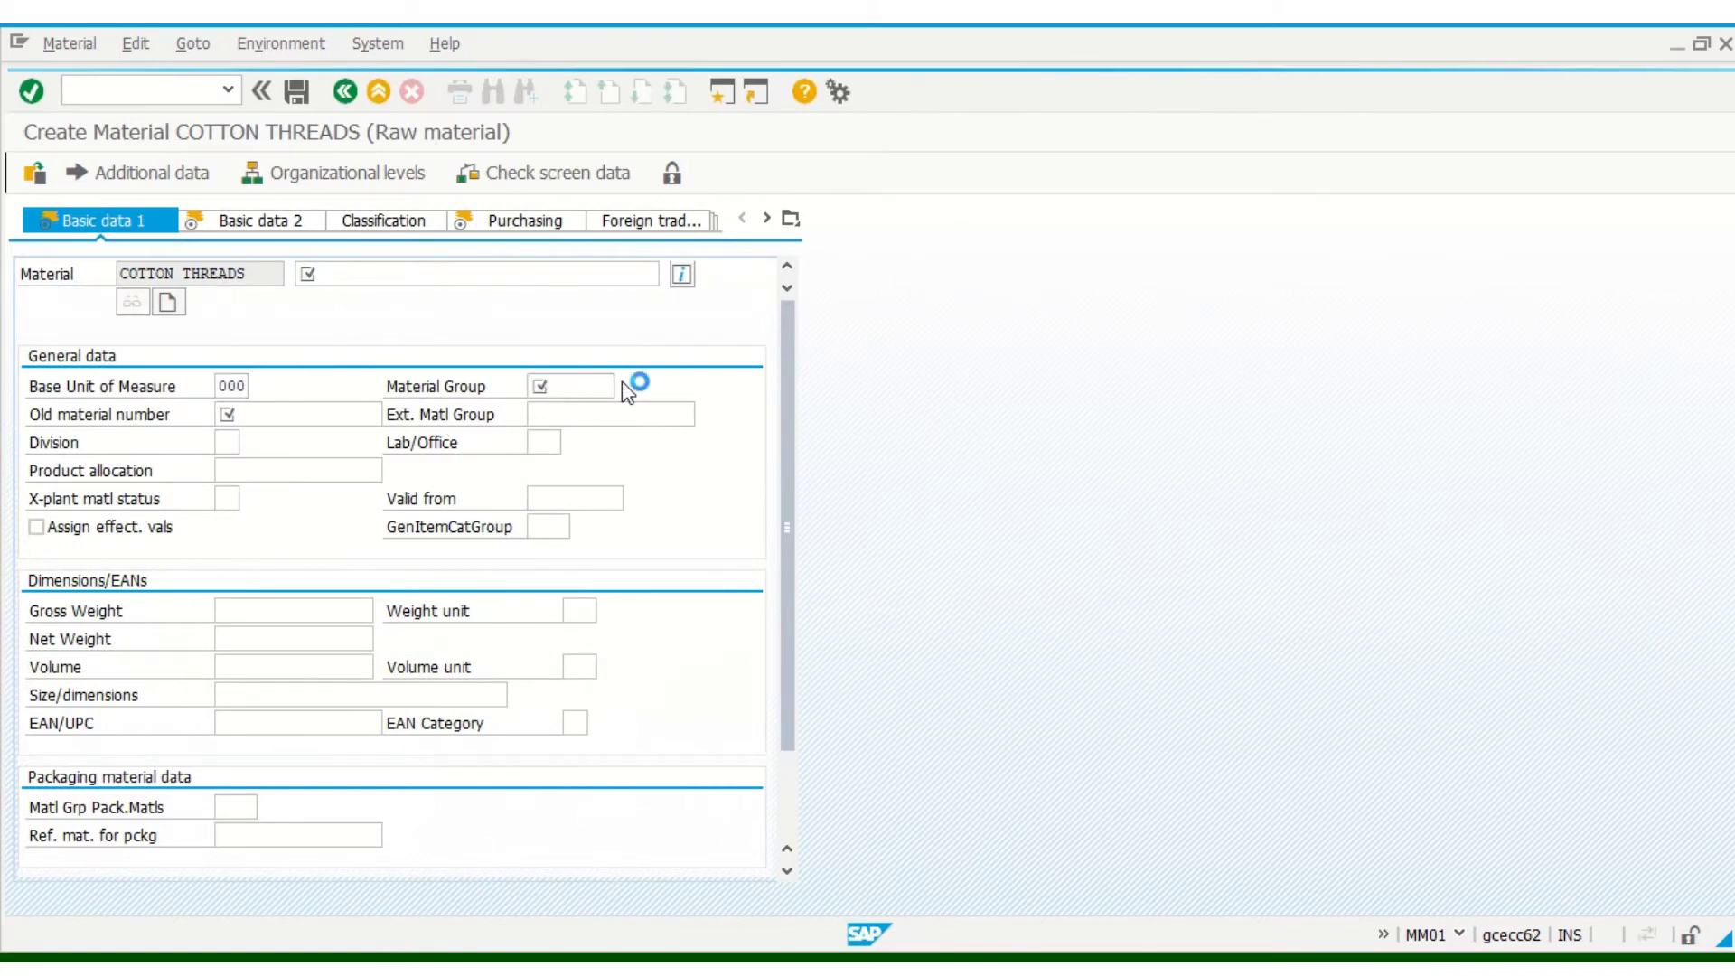
left_click(598, 366)
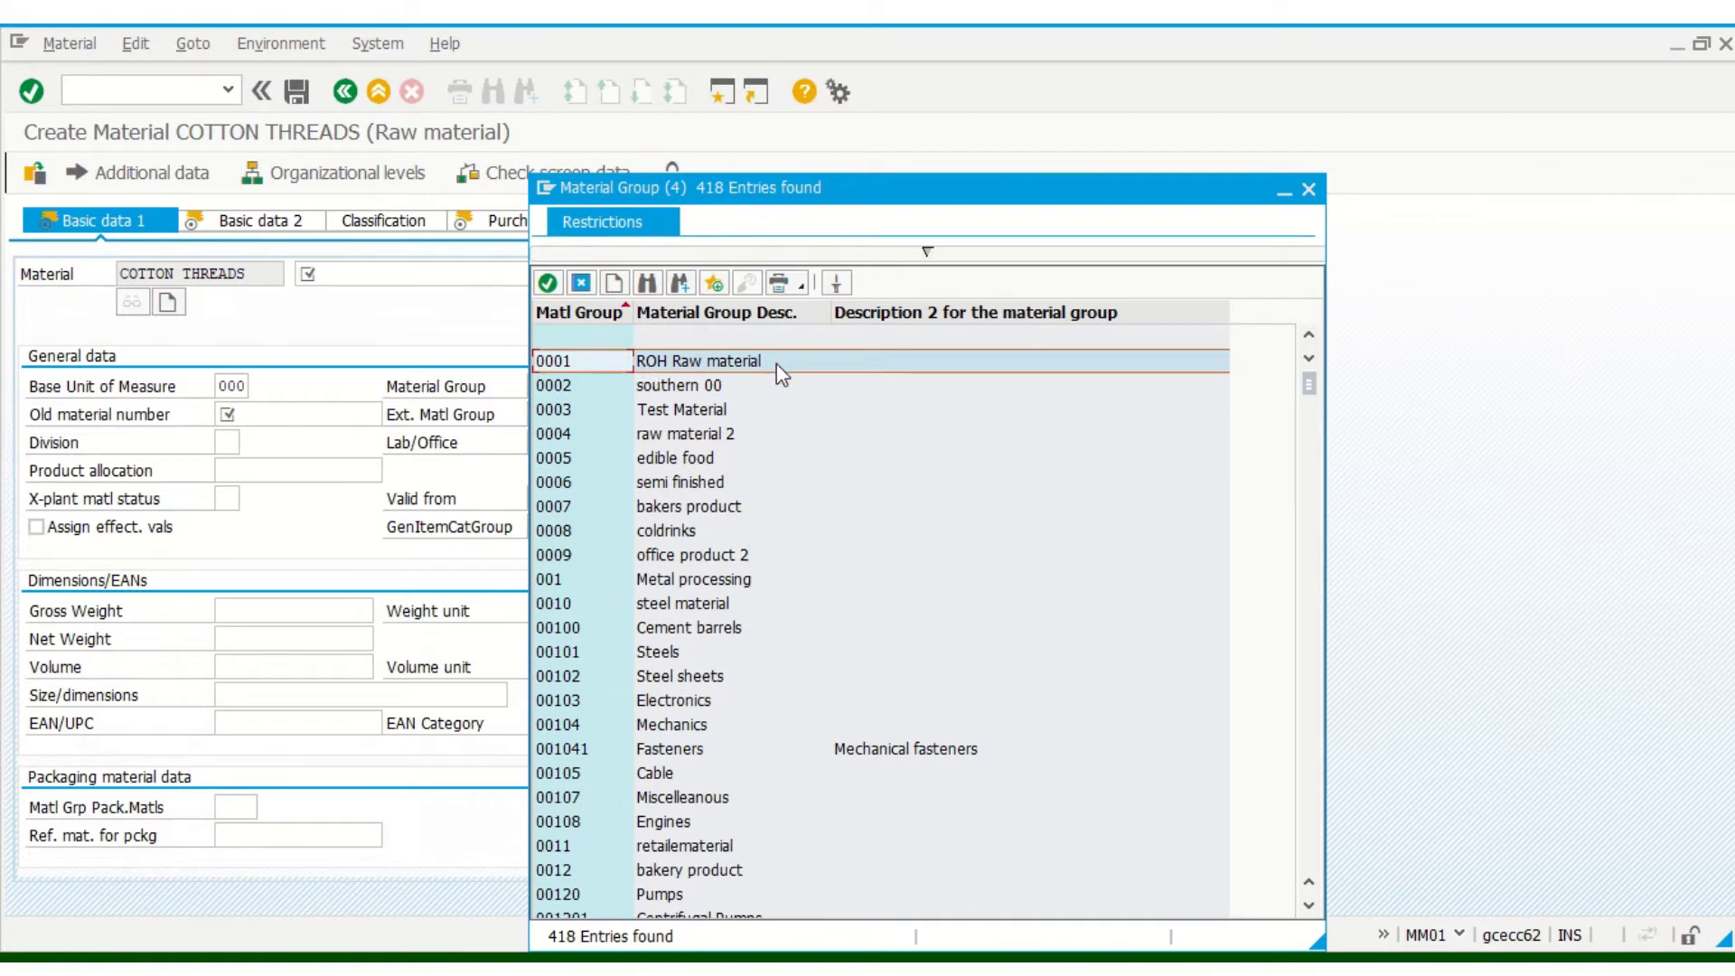
left_click(550, 291)
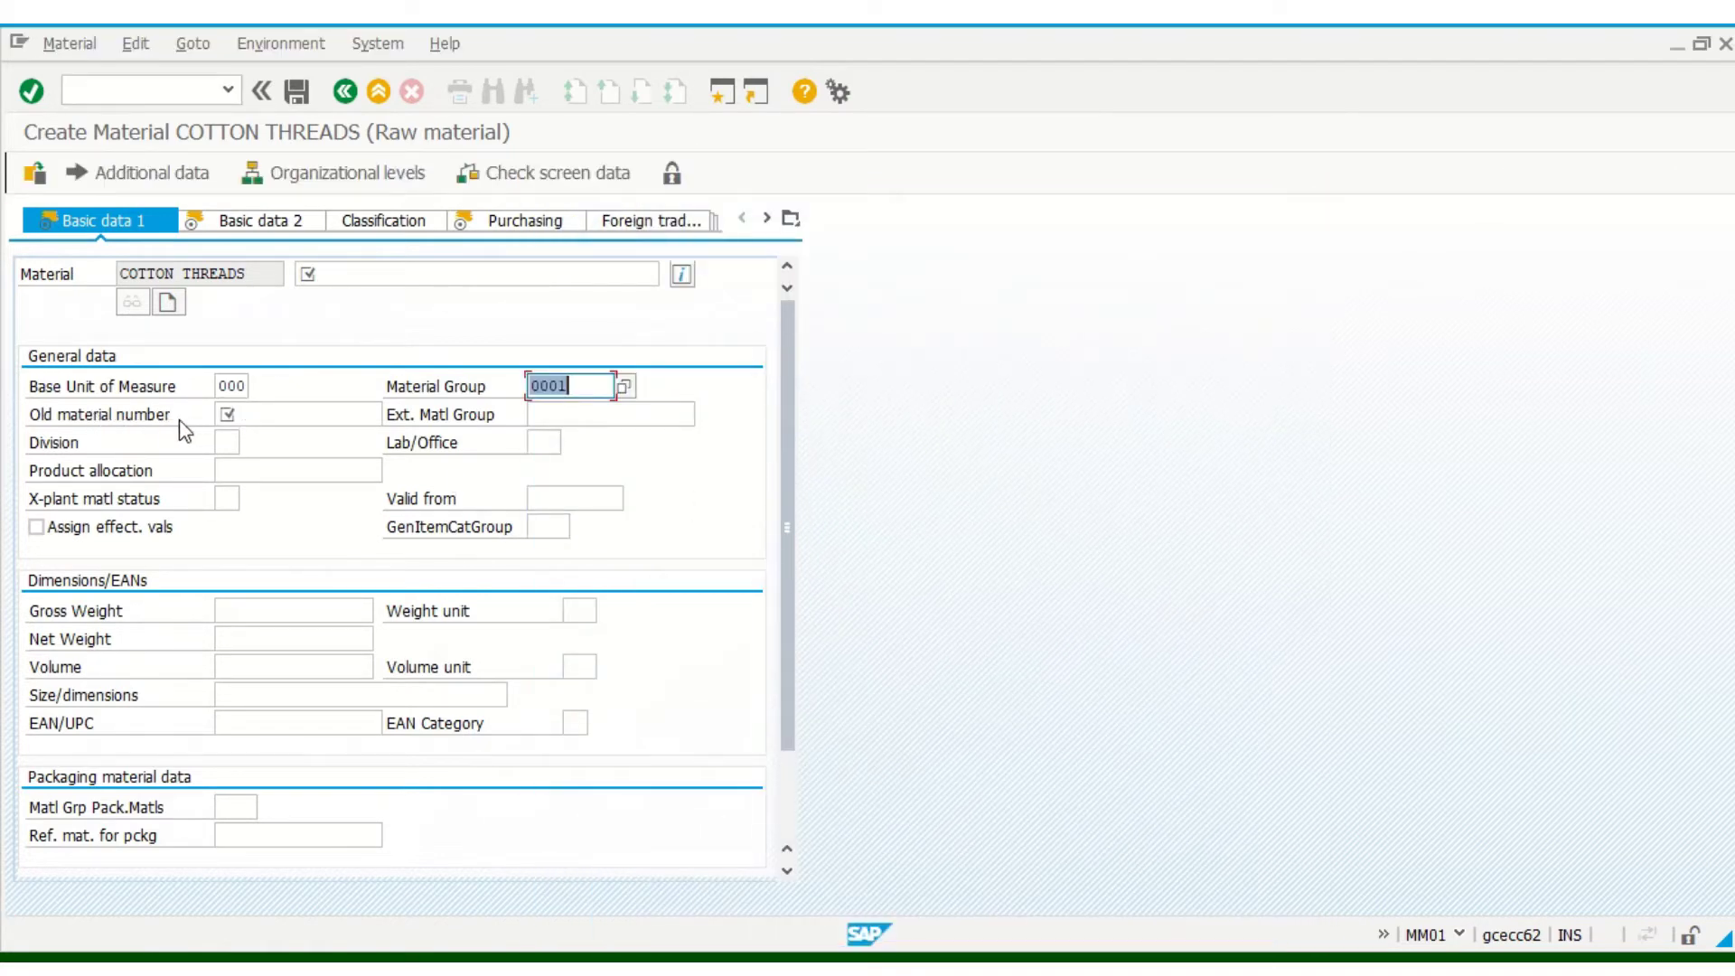
- Enter 001 as the old material number and "cotton thread" as the description, and continue to Basic data 2
left_click(259, 416)
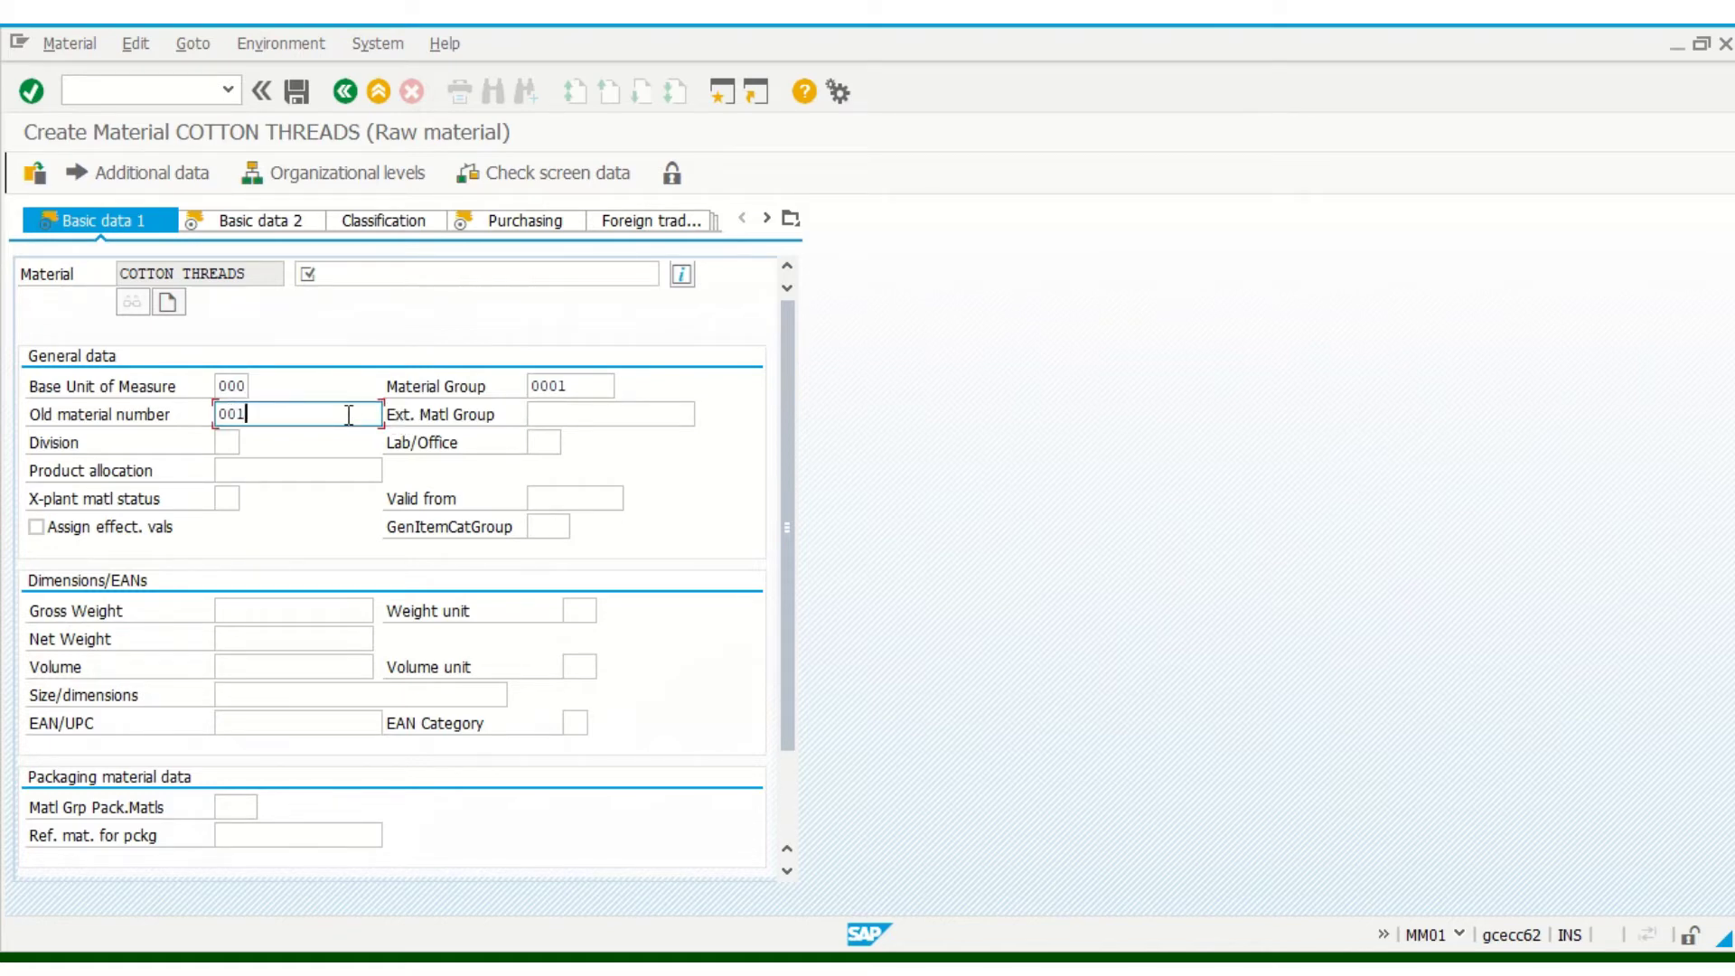
left_click(390, 269)
type("c")
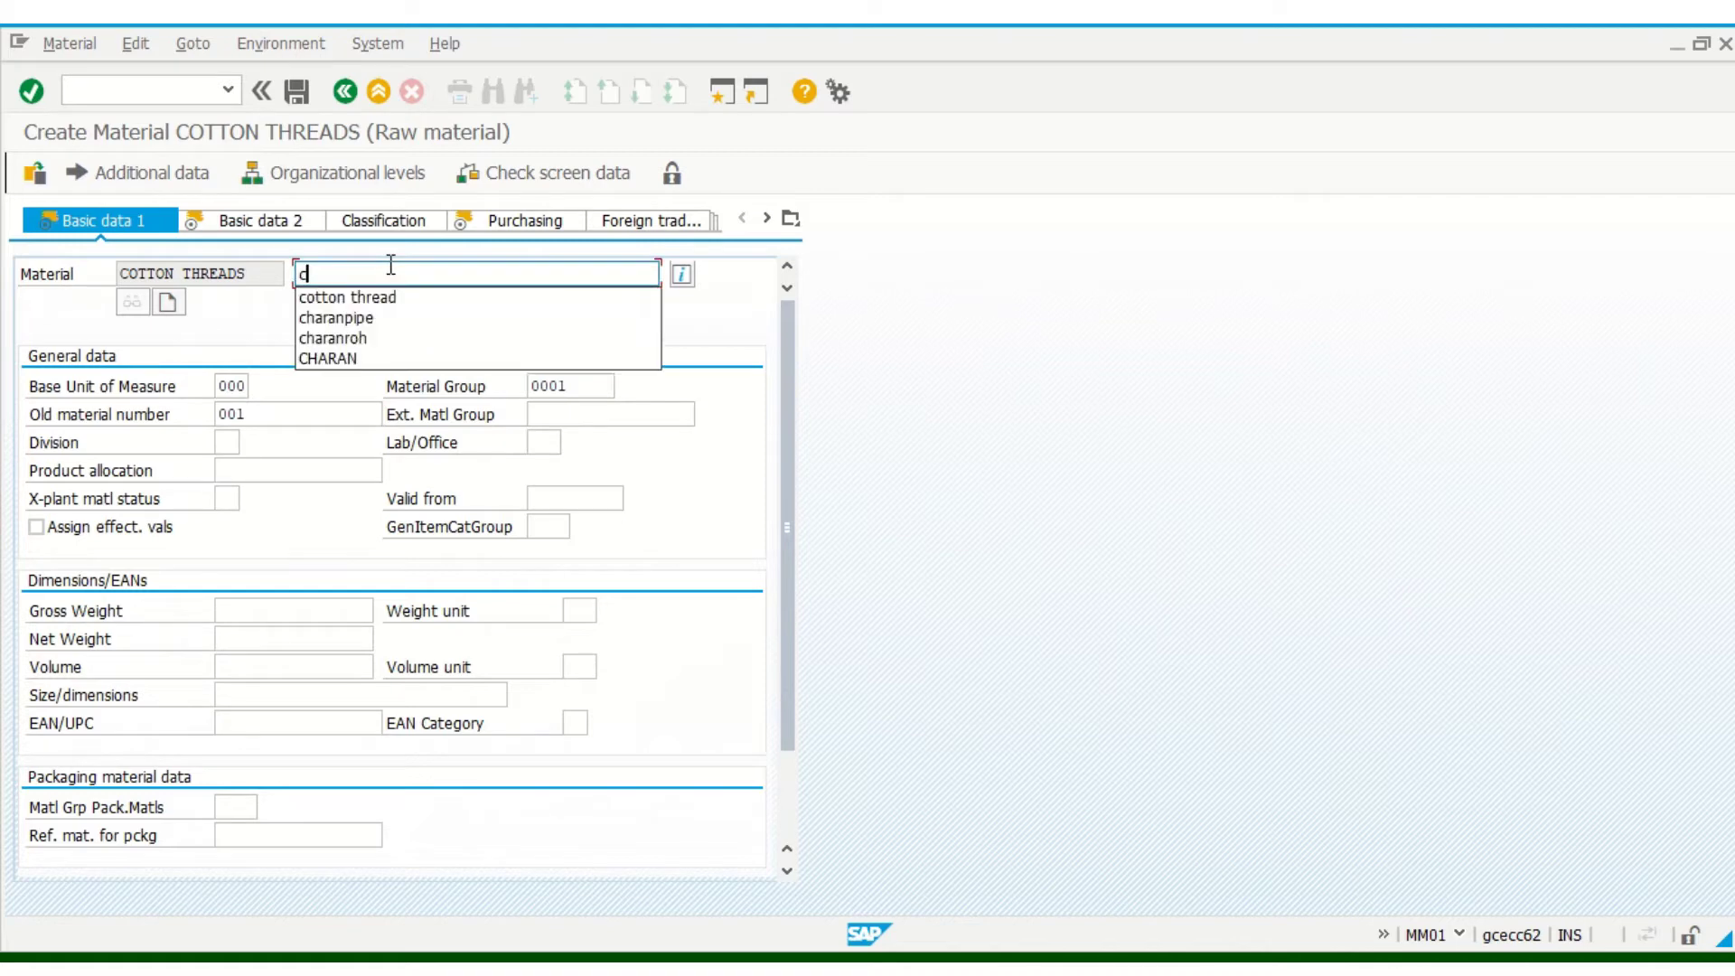
type("otton t")
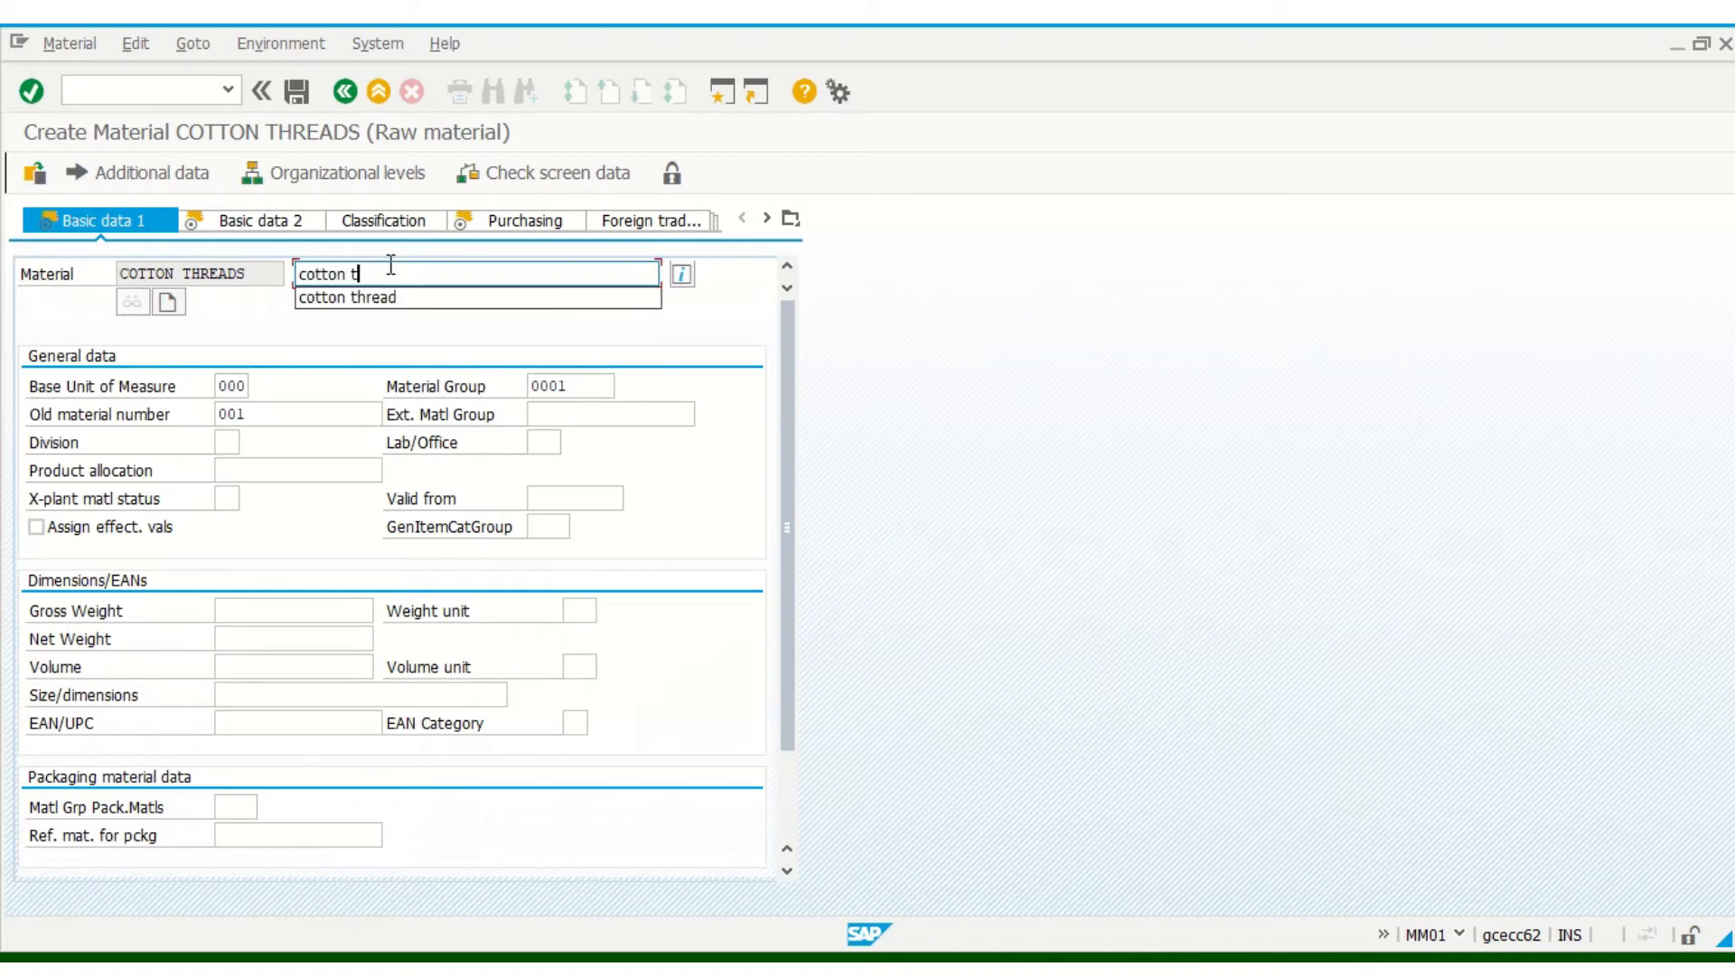
type("hread")
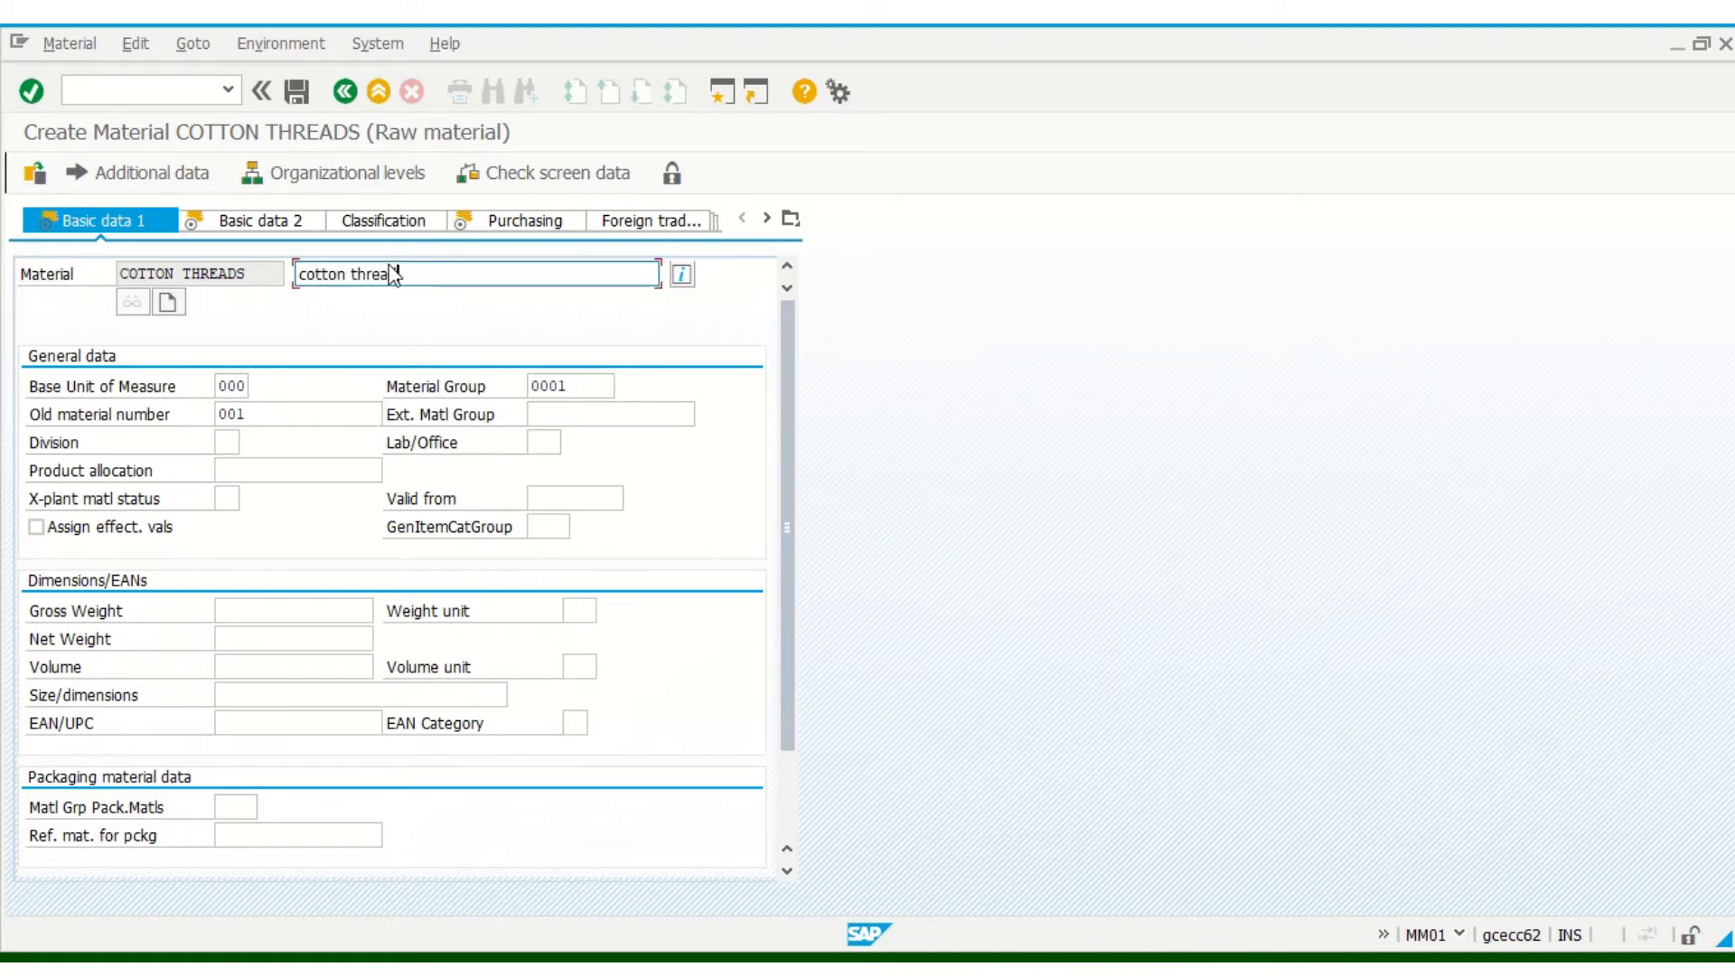
key("Return")
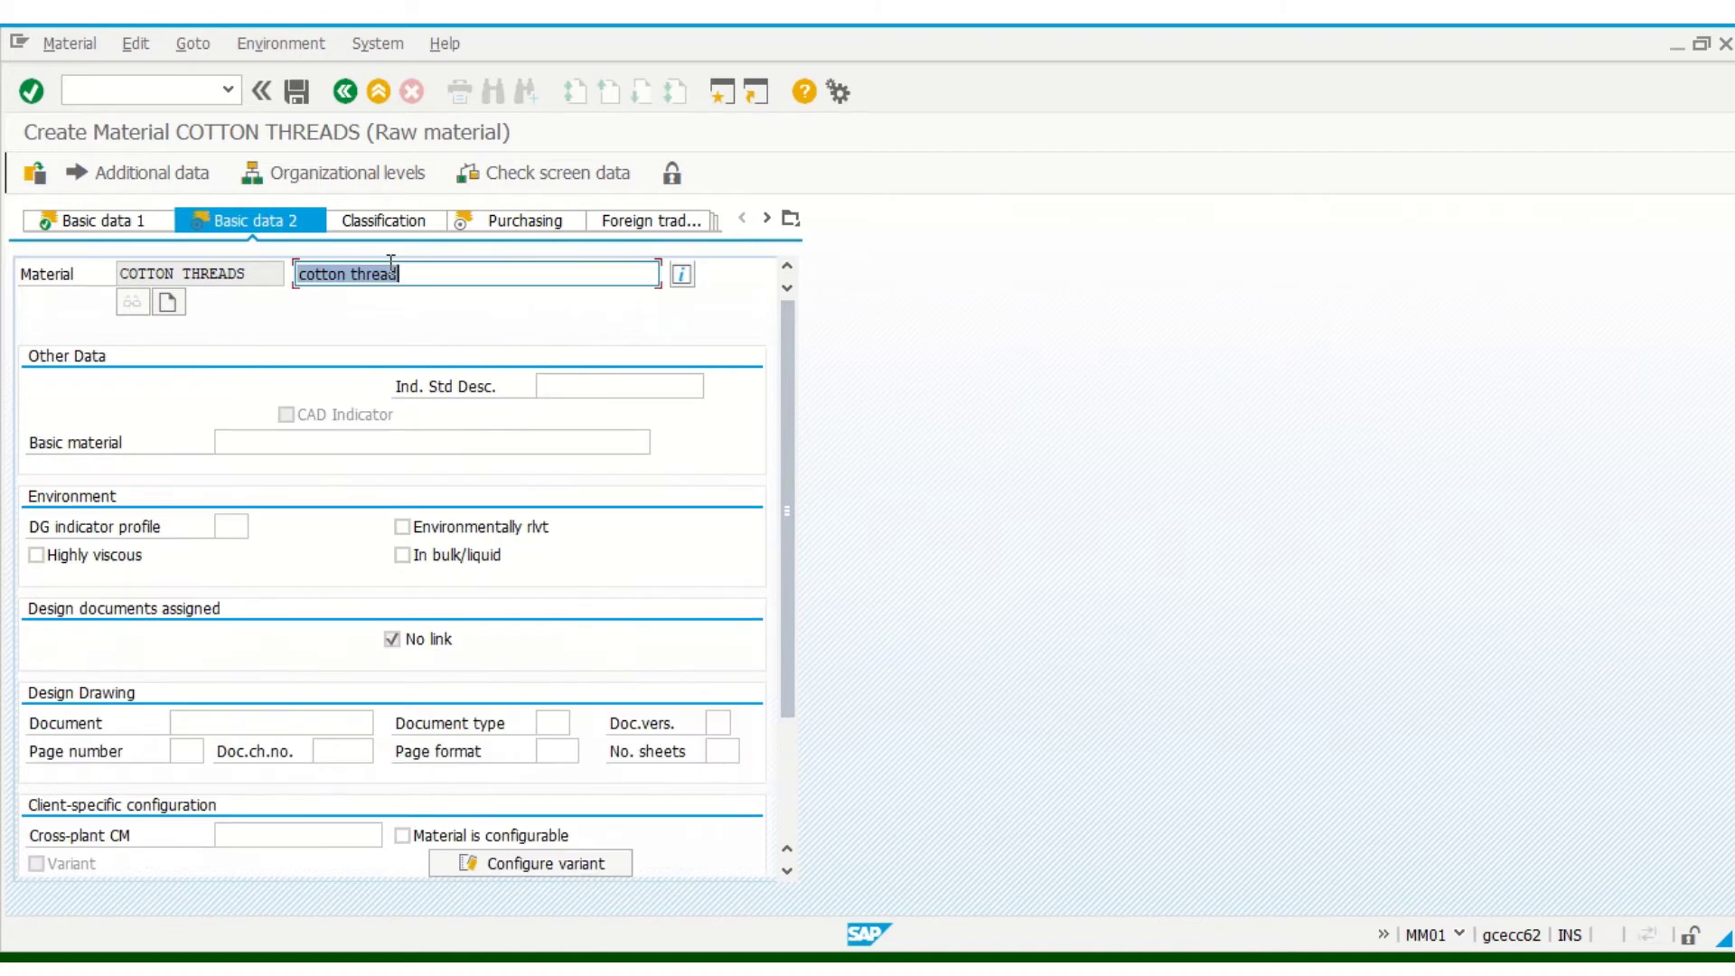
- Continue from Basic data 2 to the material's purchasing data
left_click(443, 276)
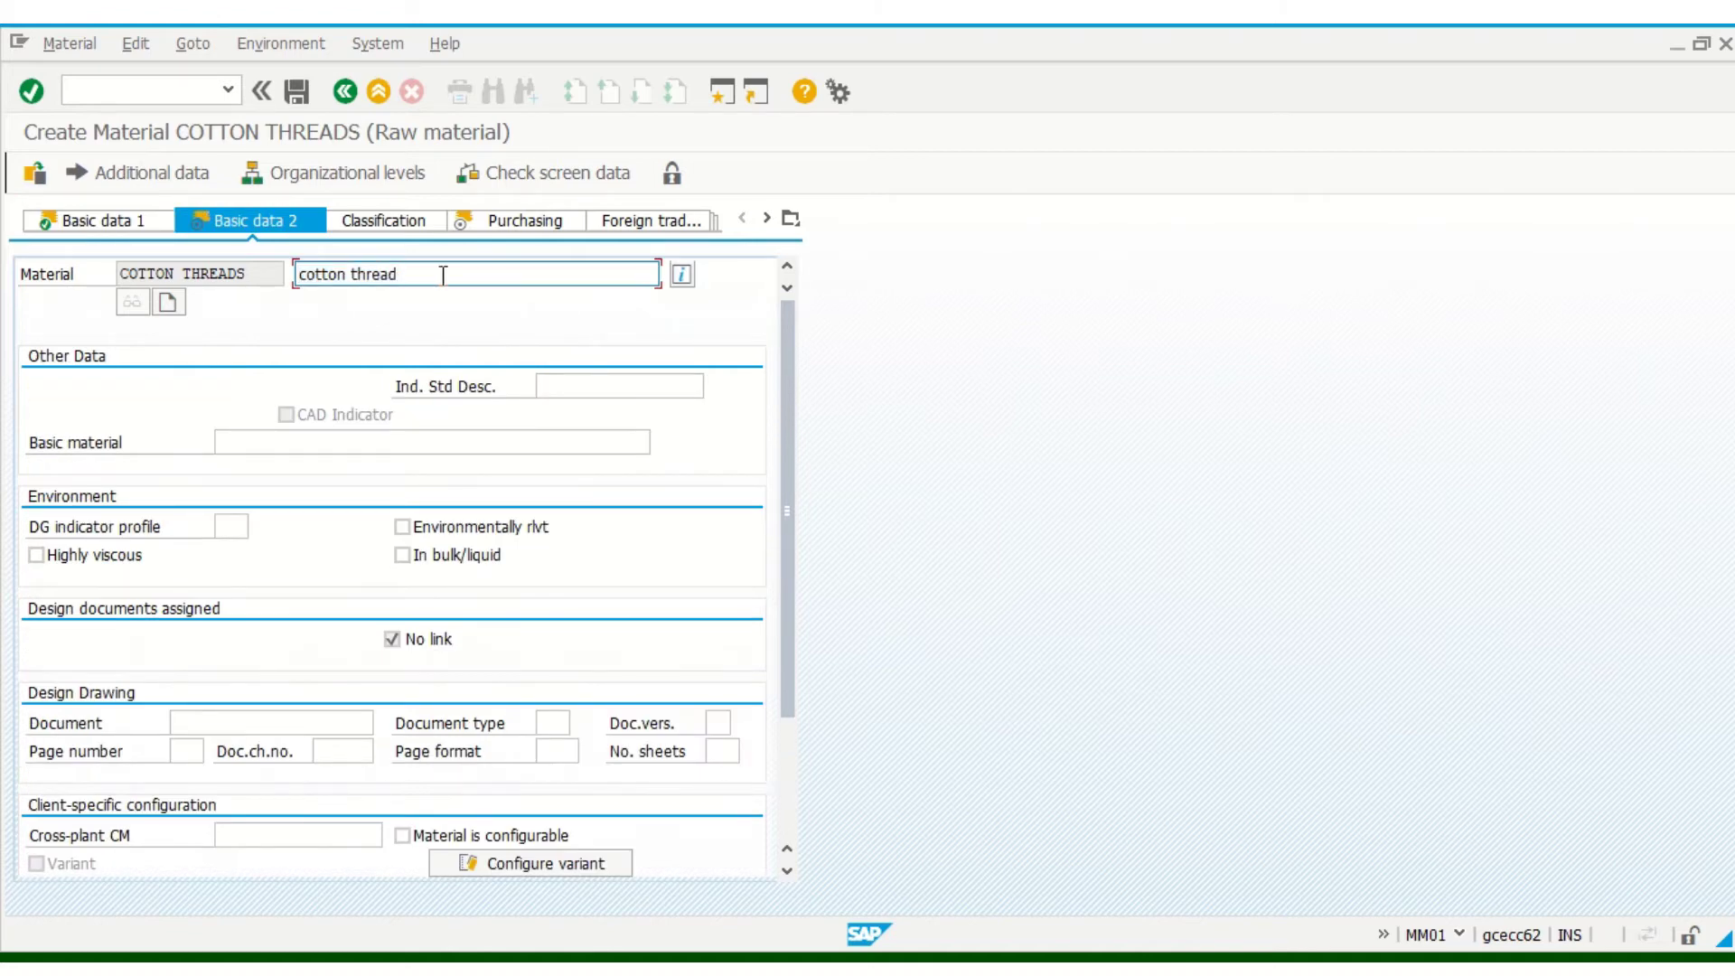
key("Return")
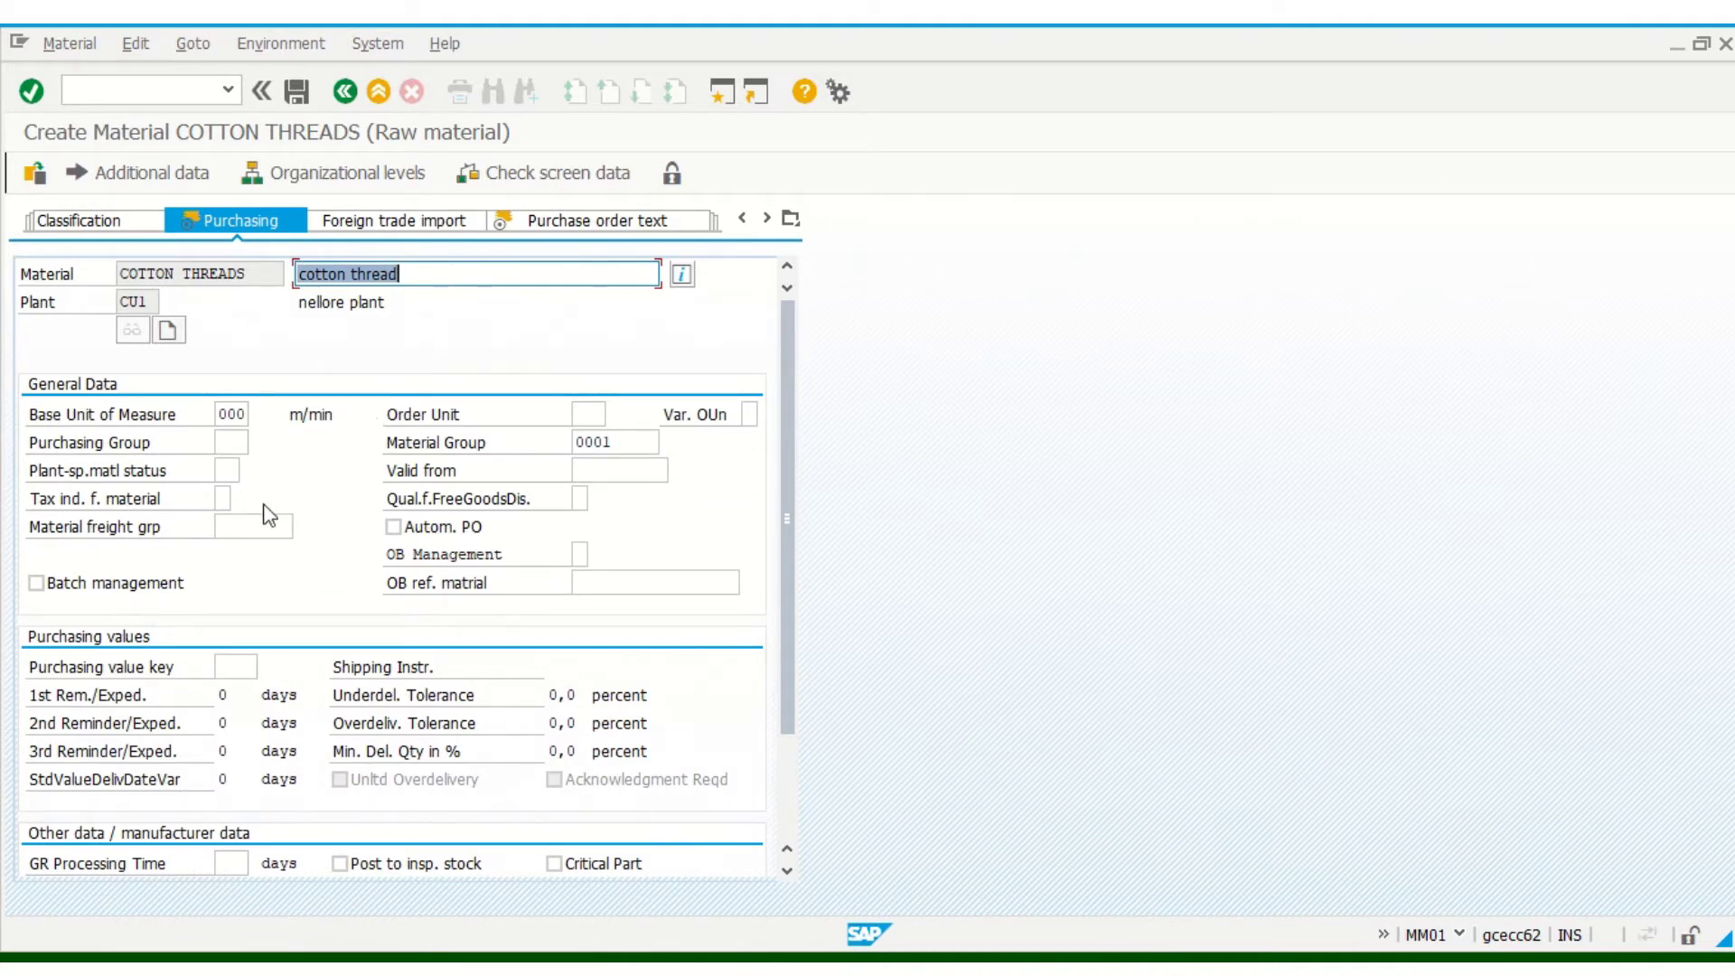
left_click(235, 441)
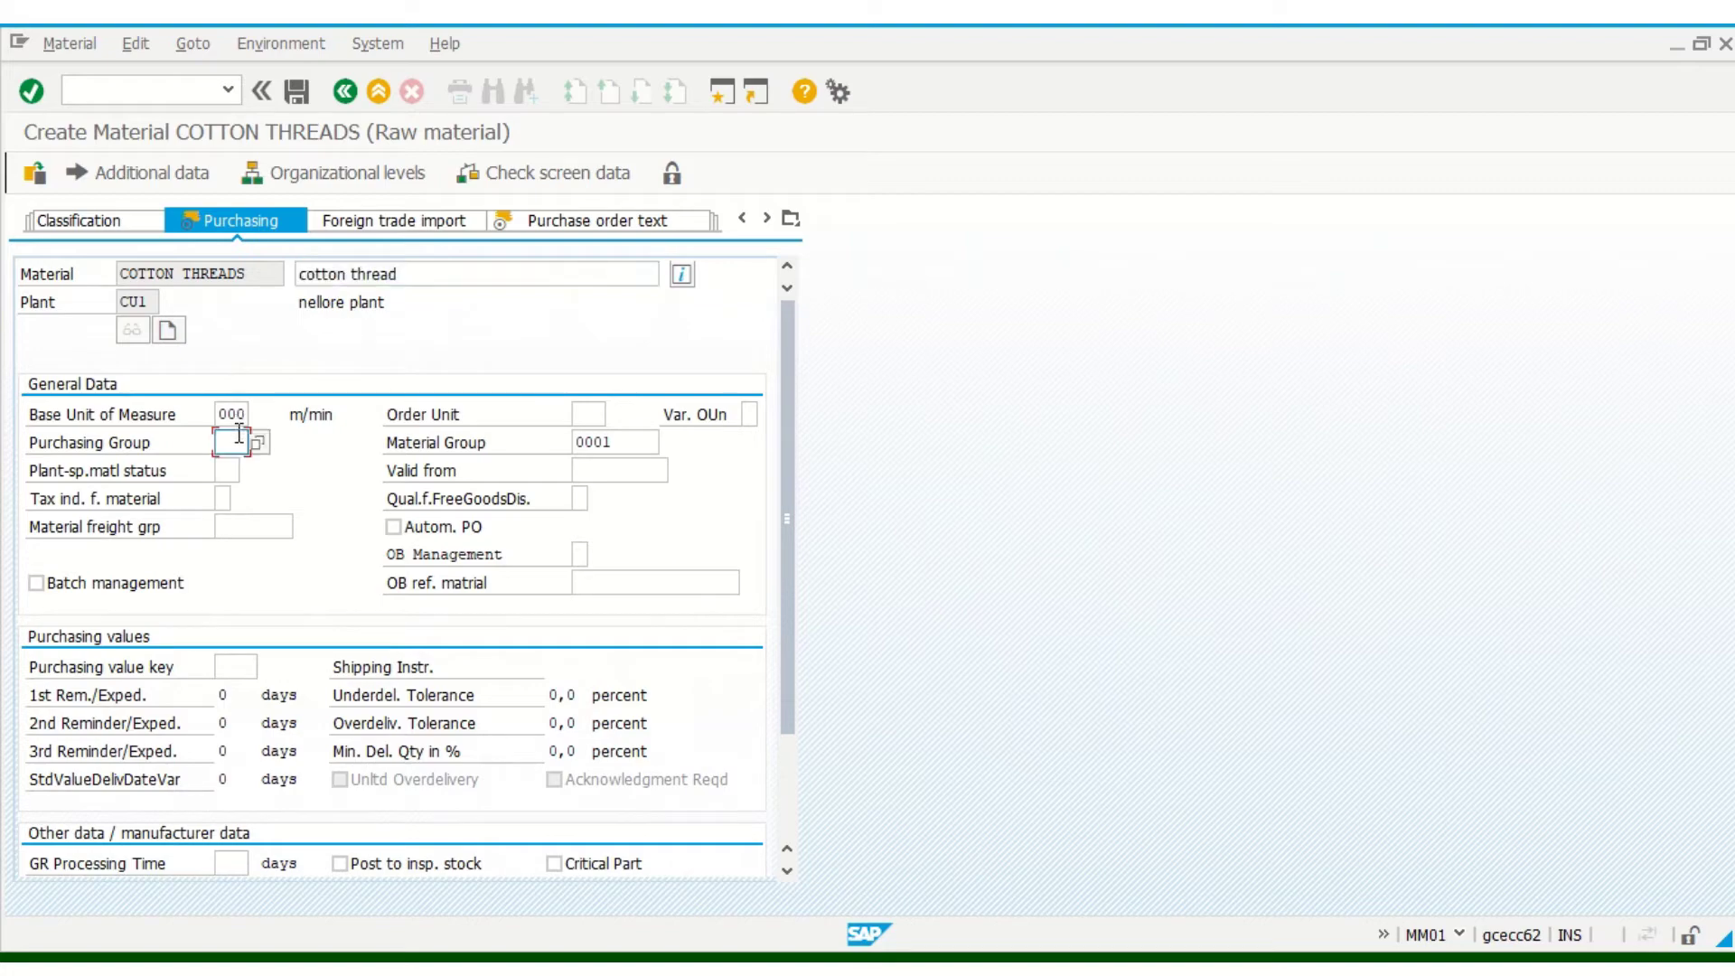
left_click(260, 441)
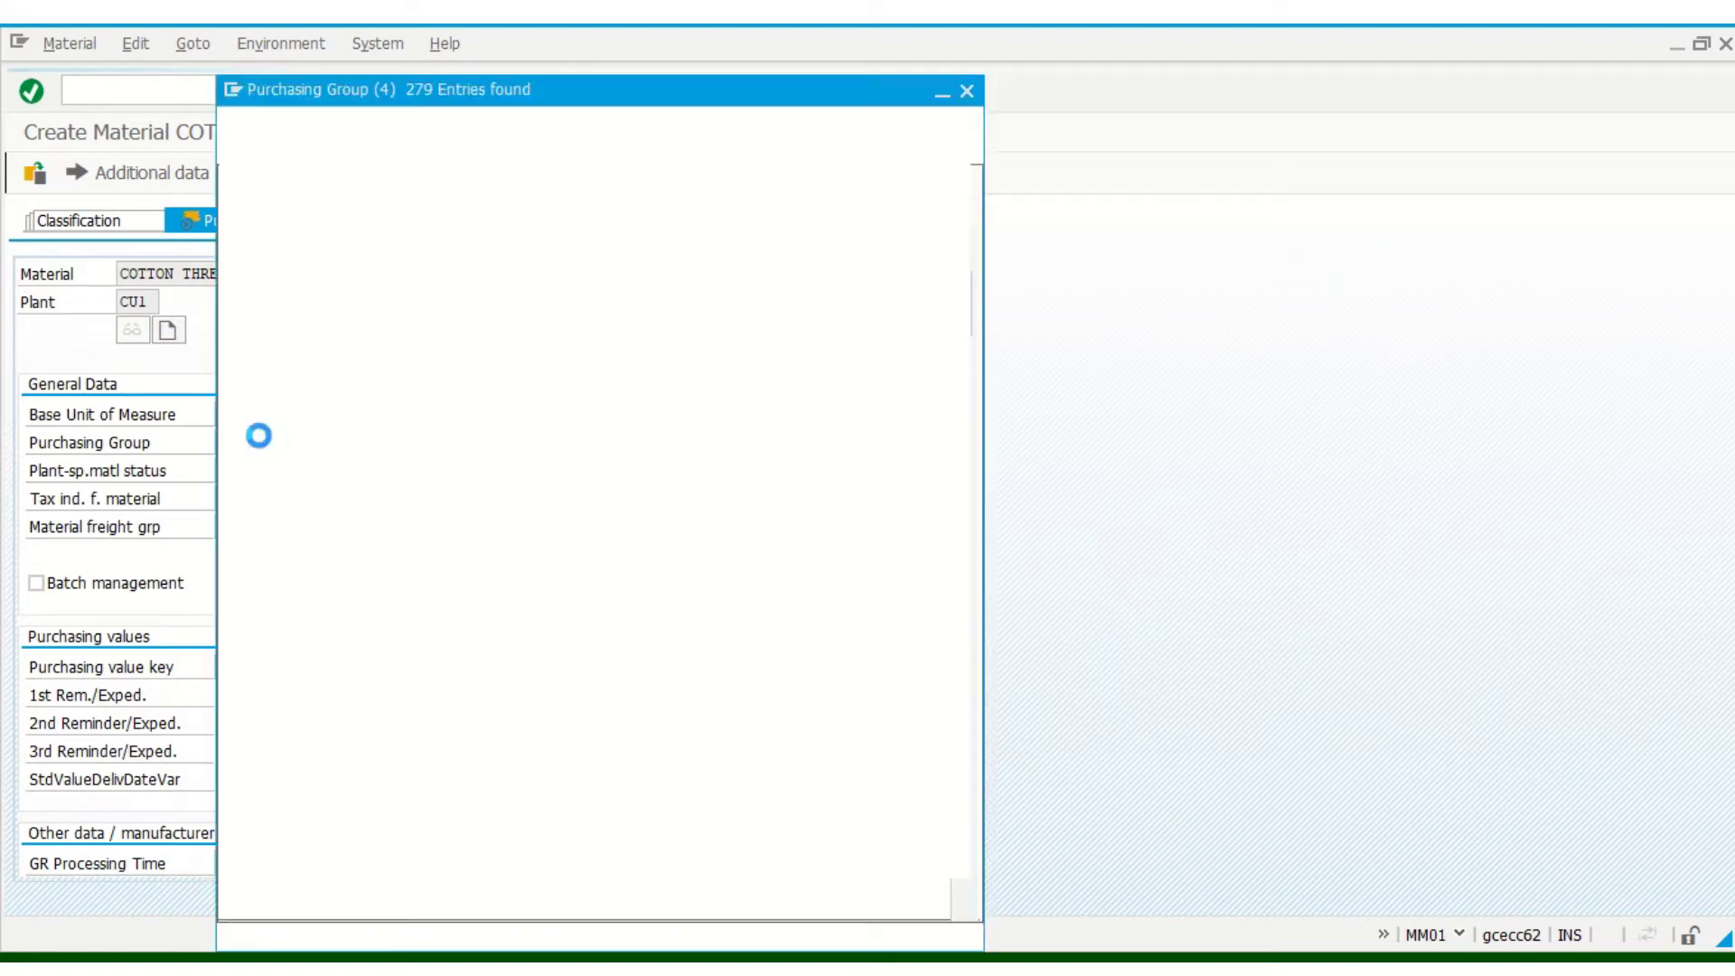
left_click(967, 91)
- Choose purchasing value key 3 from its value list
left_click(226, 667)
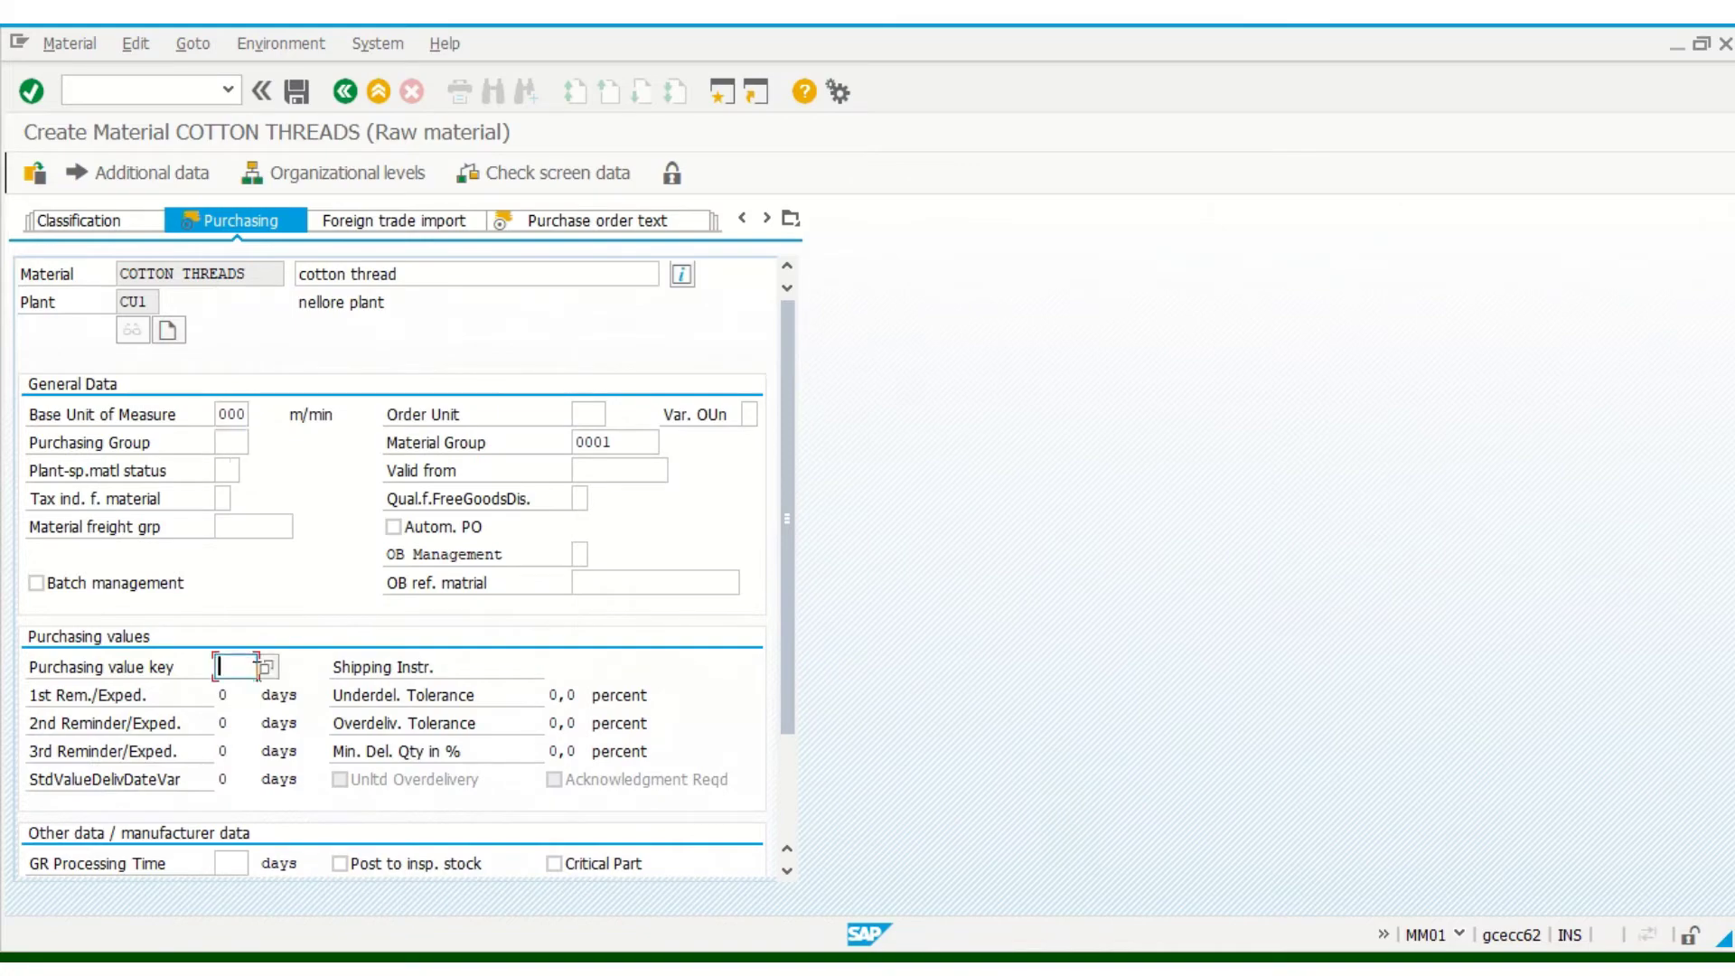
left_click(262, 668)
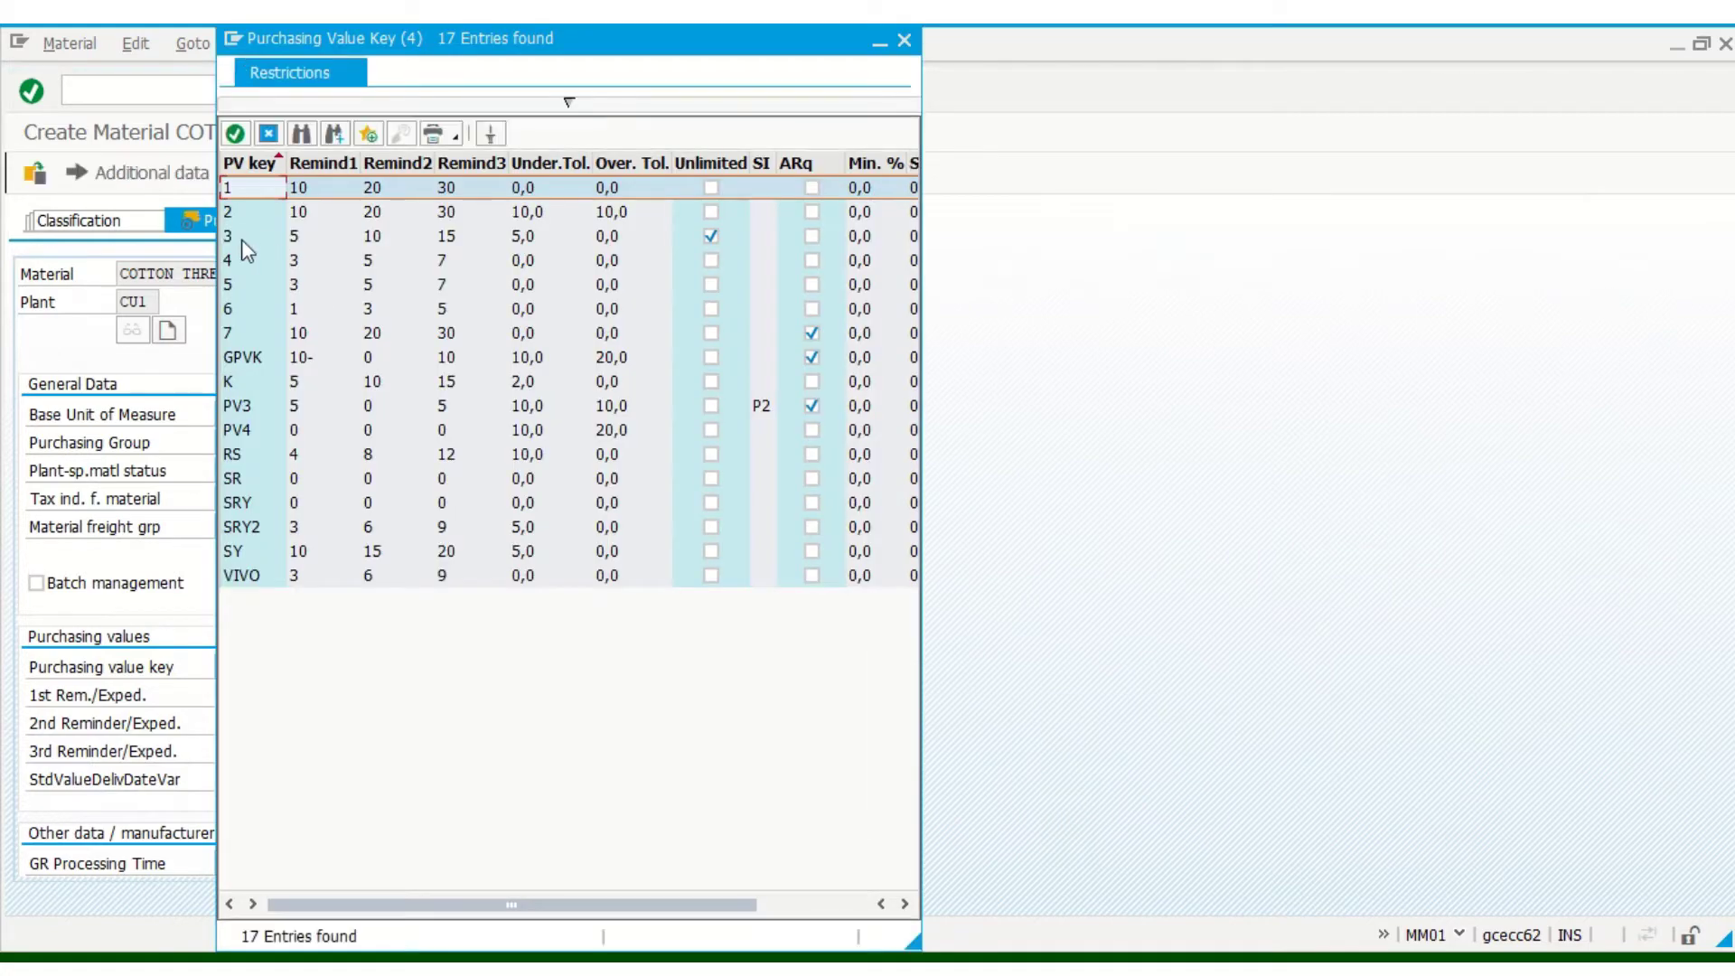
double_click(231, 236)
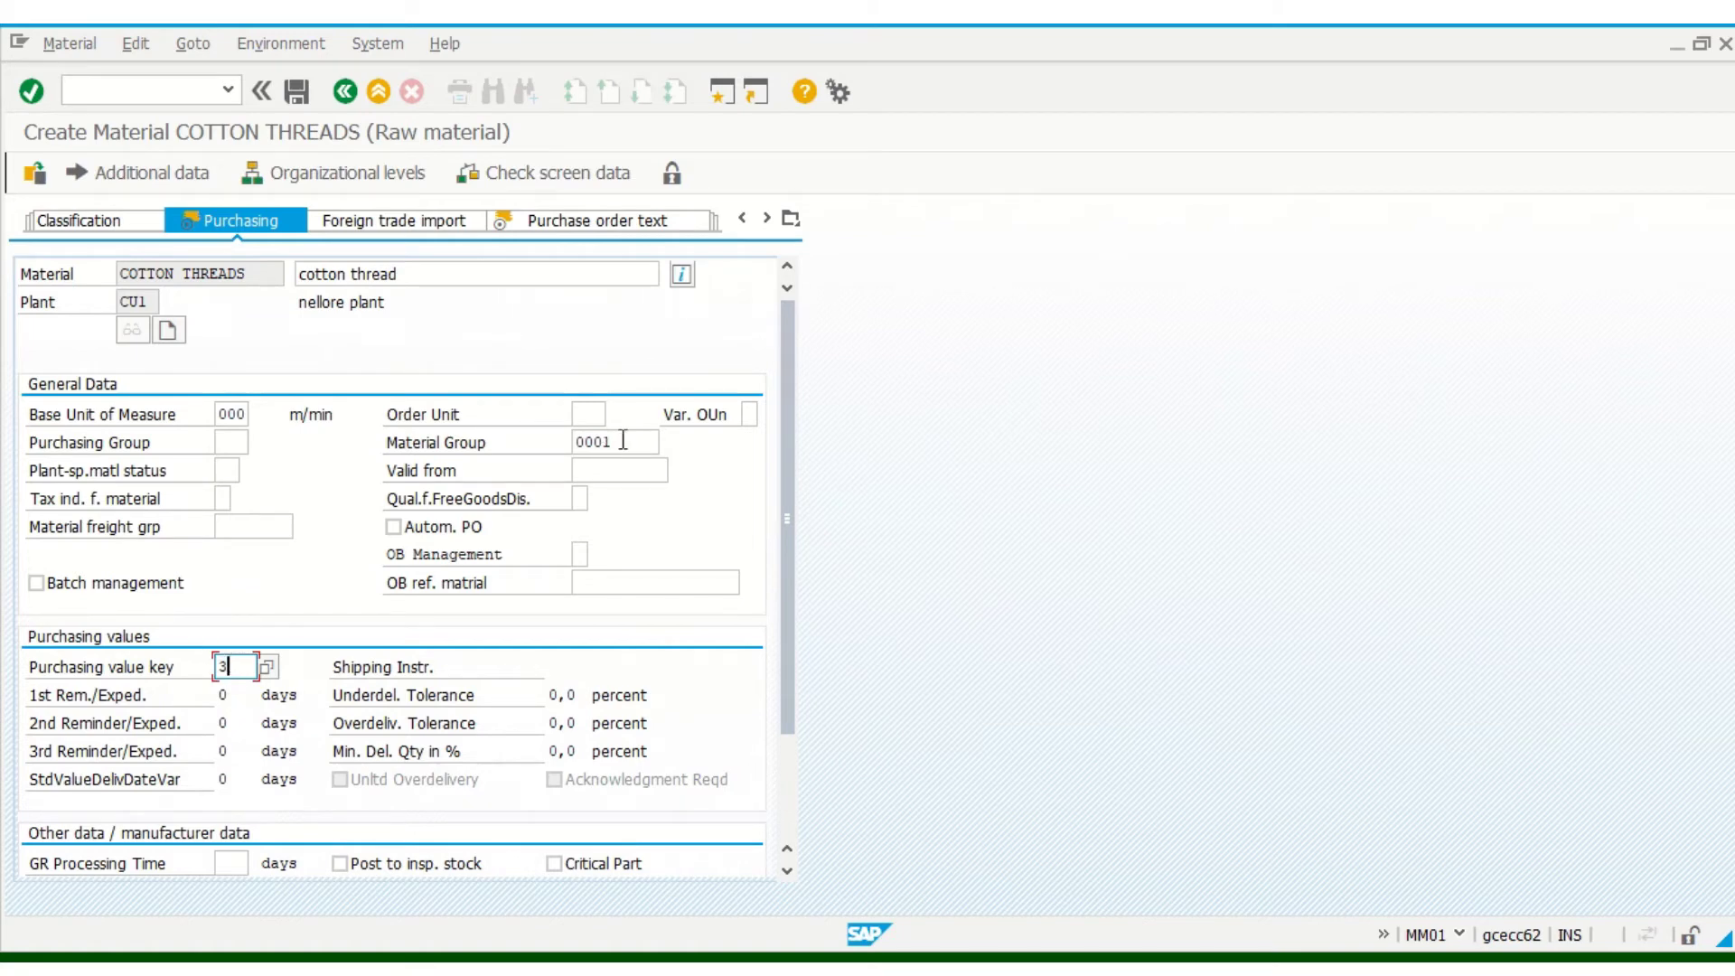
- Set the order unit to BOX and define its conversion as 1 BOX to 12 of the base unit 000
left_click(589, 411)
type("bo")
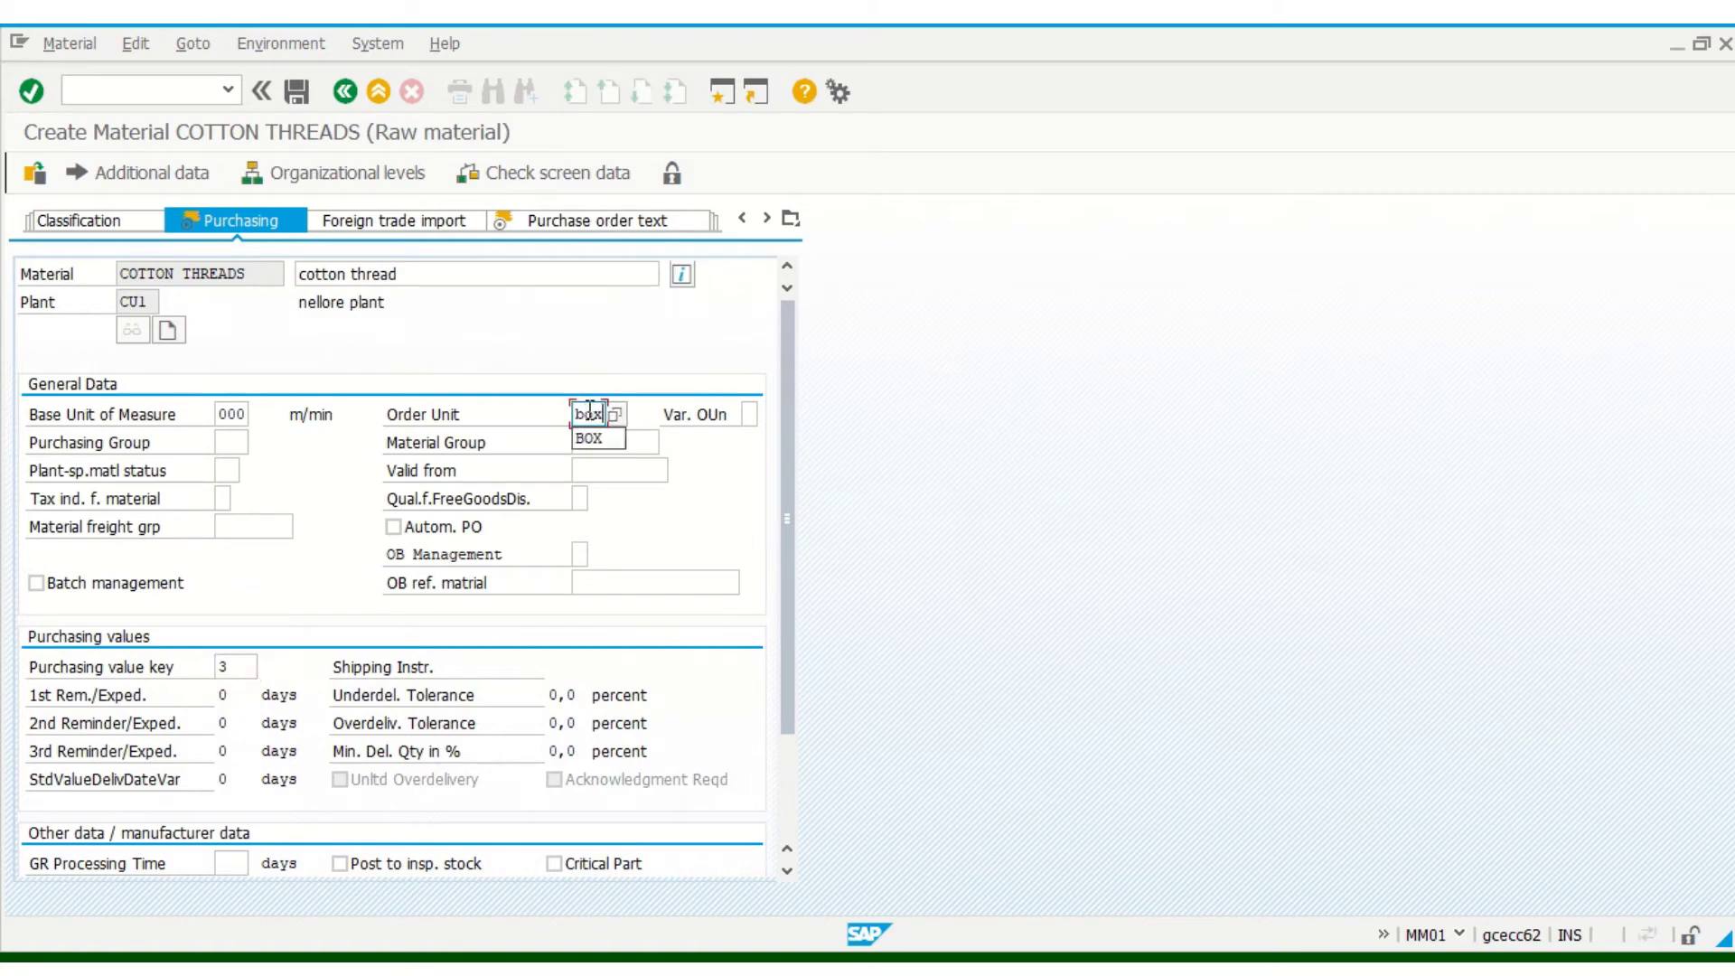
type("x")
key("Return")
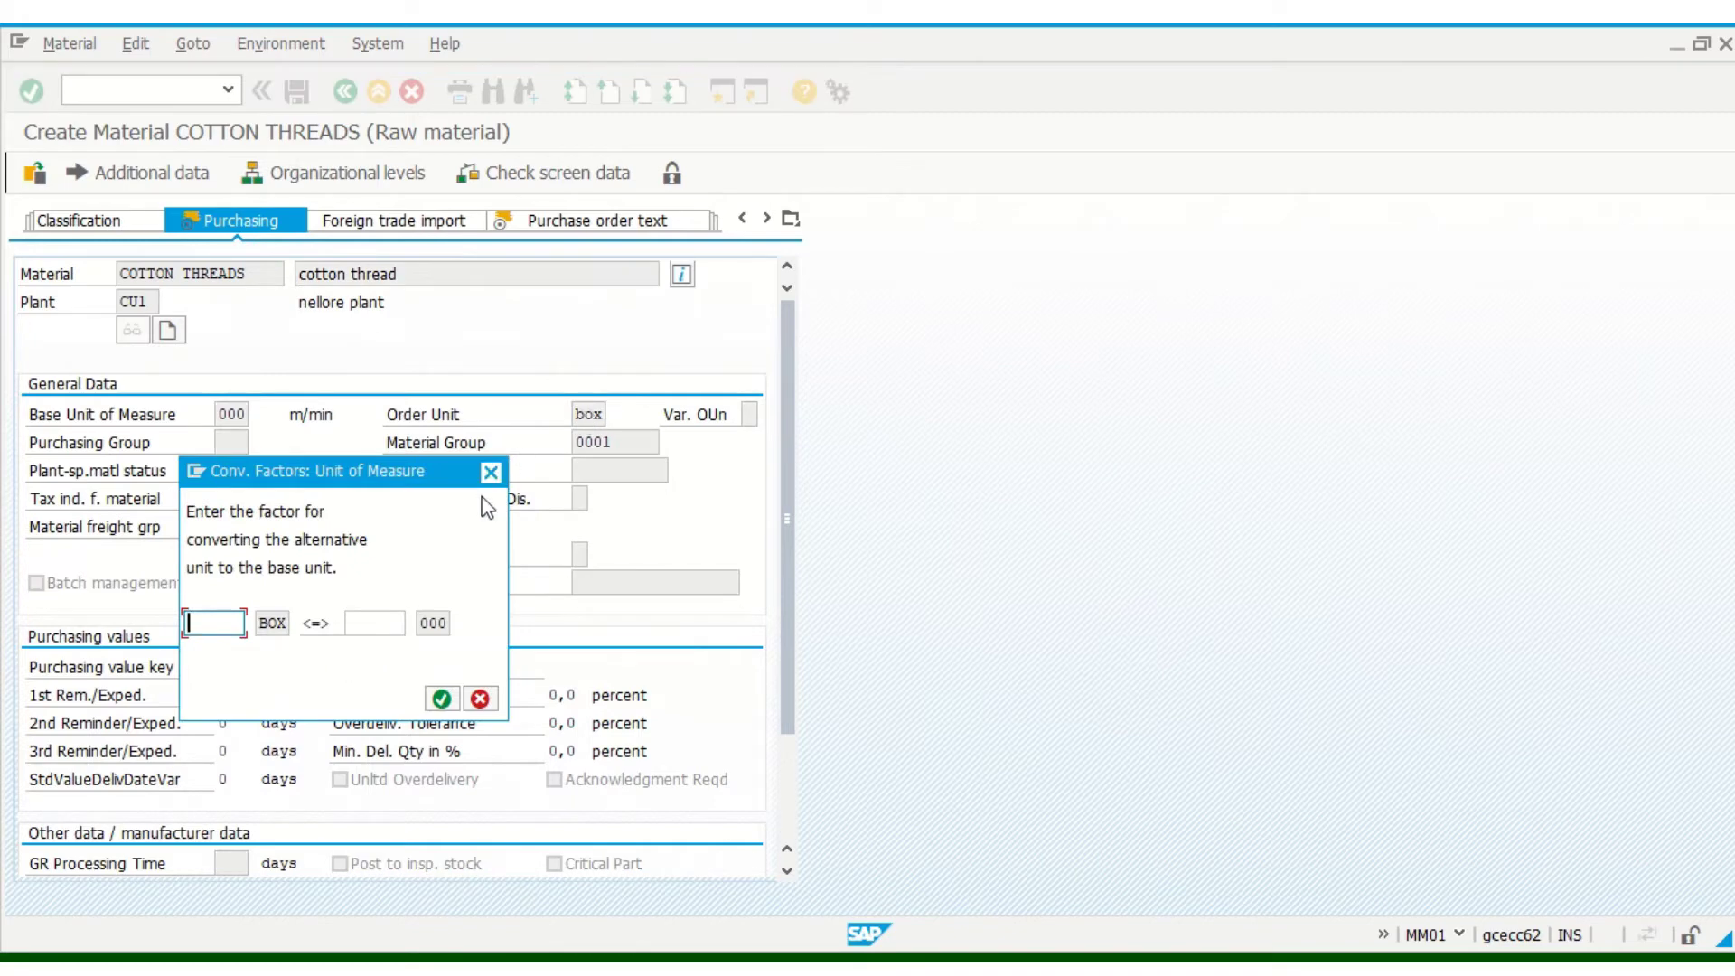
type("1")
key("Tab")
type("12")
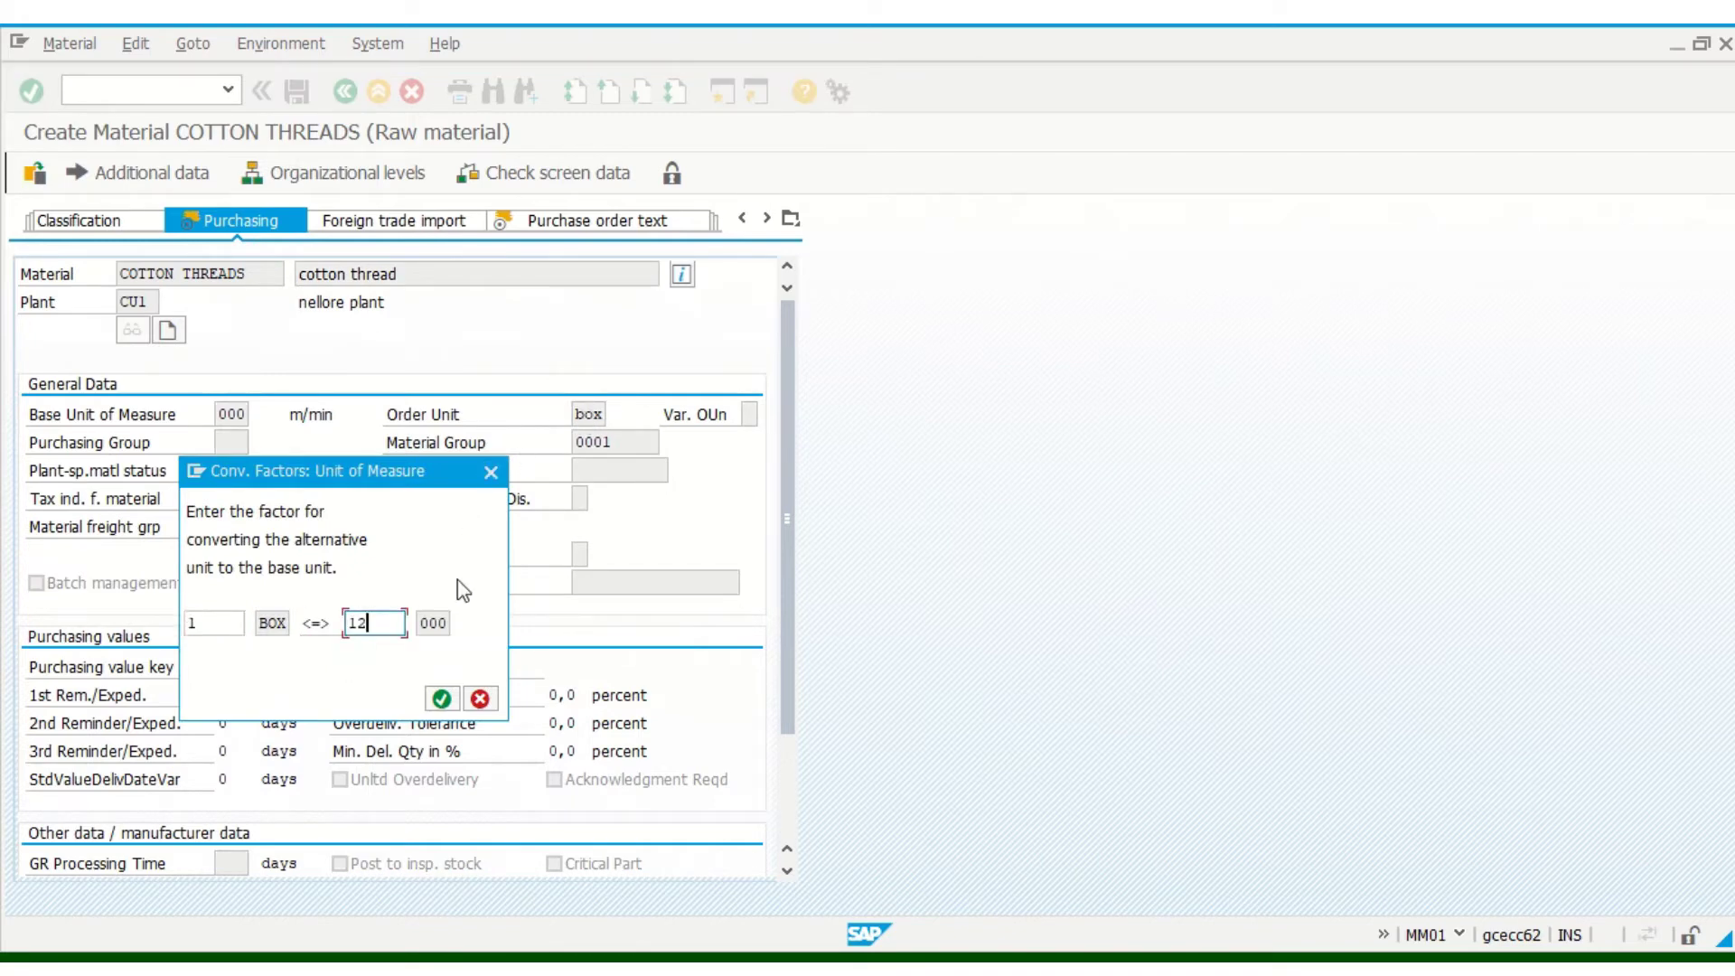
left_click(441, 698)
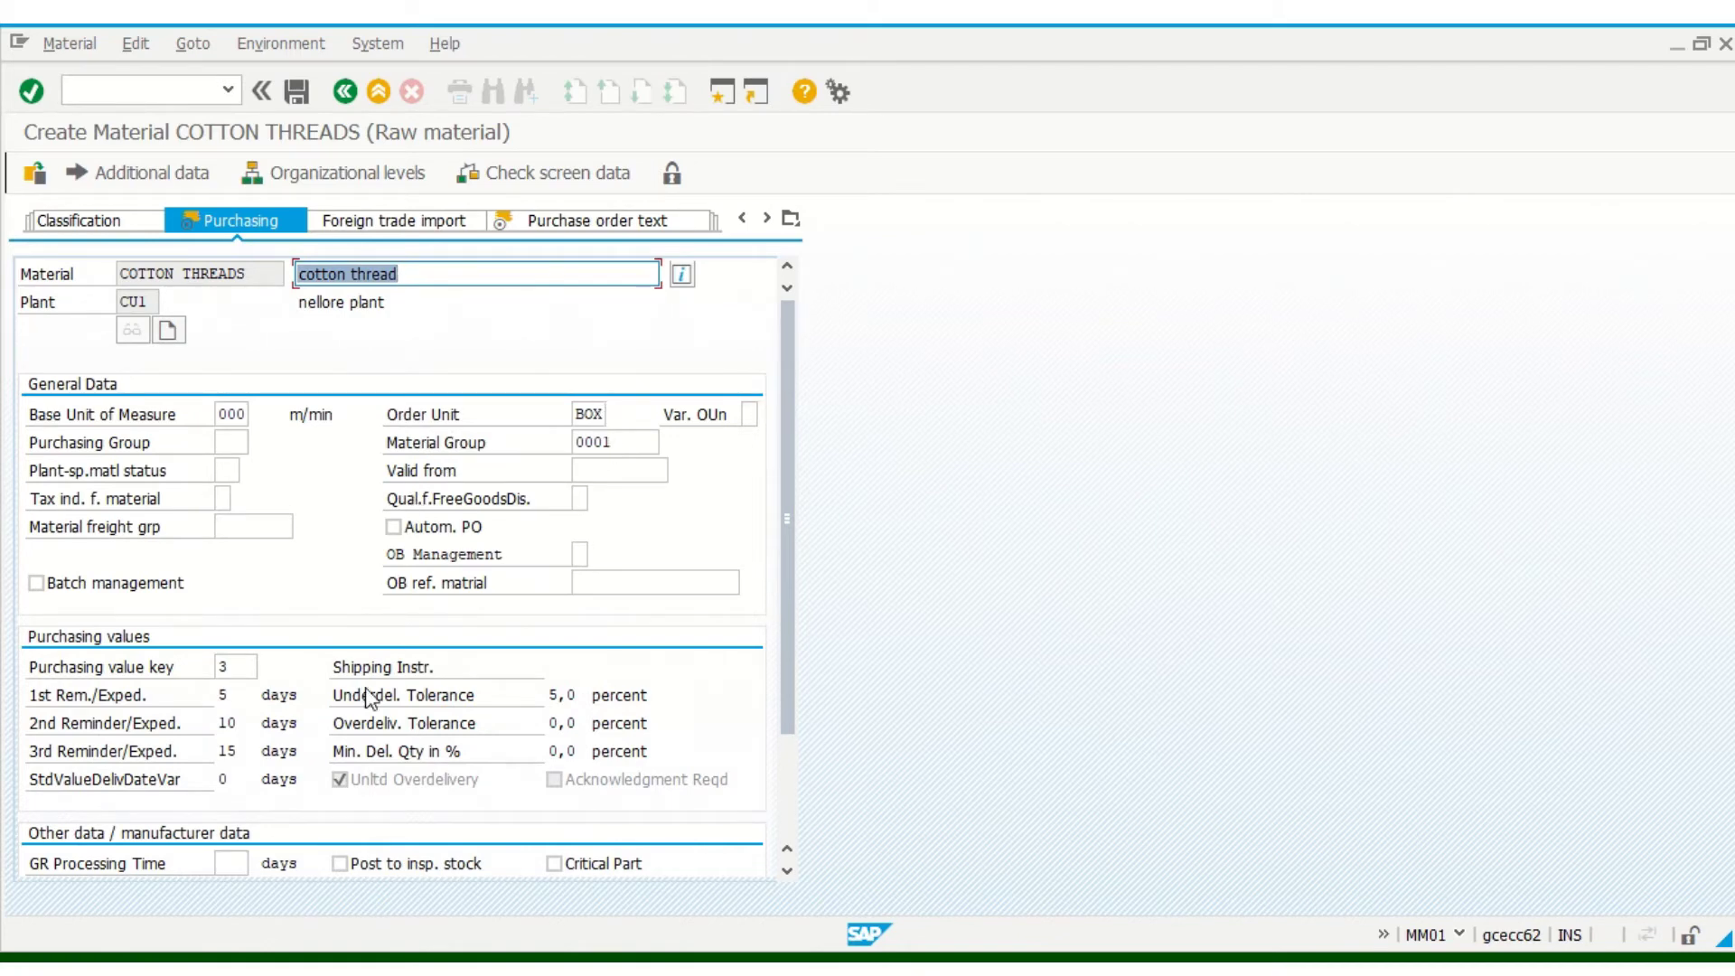
- Continue to the purchase order text and enter "cotton thread -roh raw material" as the English text
left_click(237, 660)
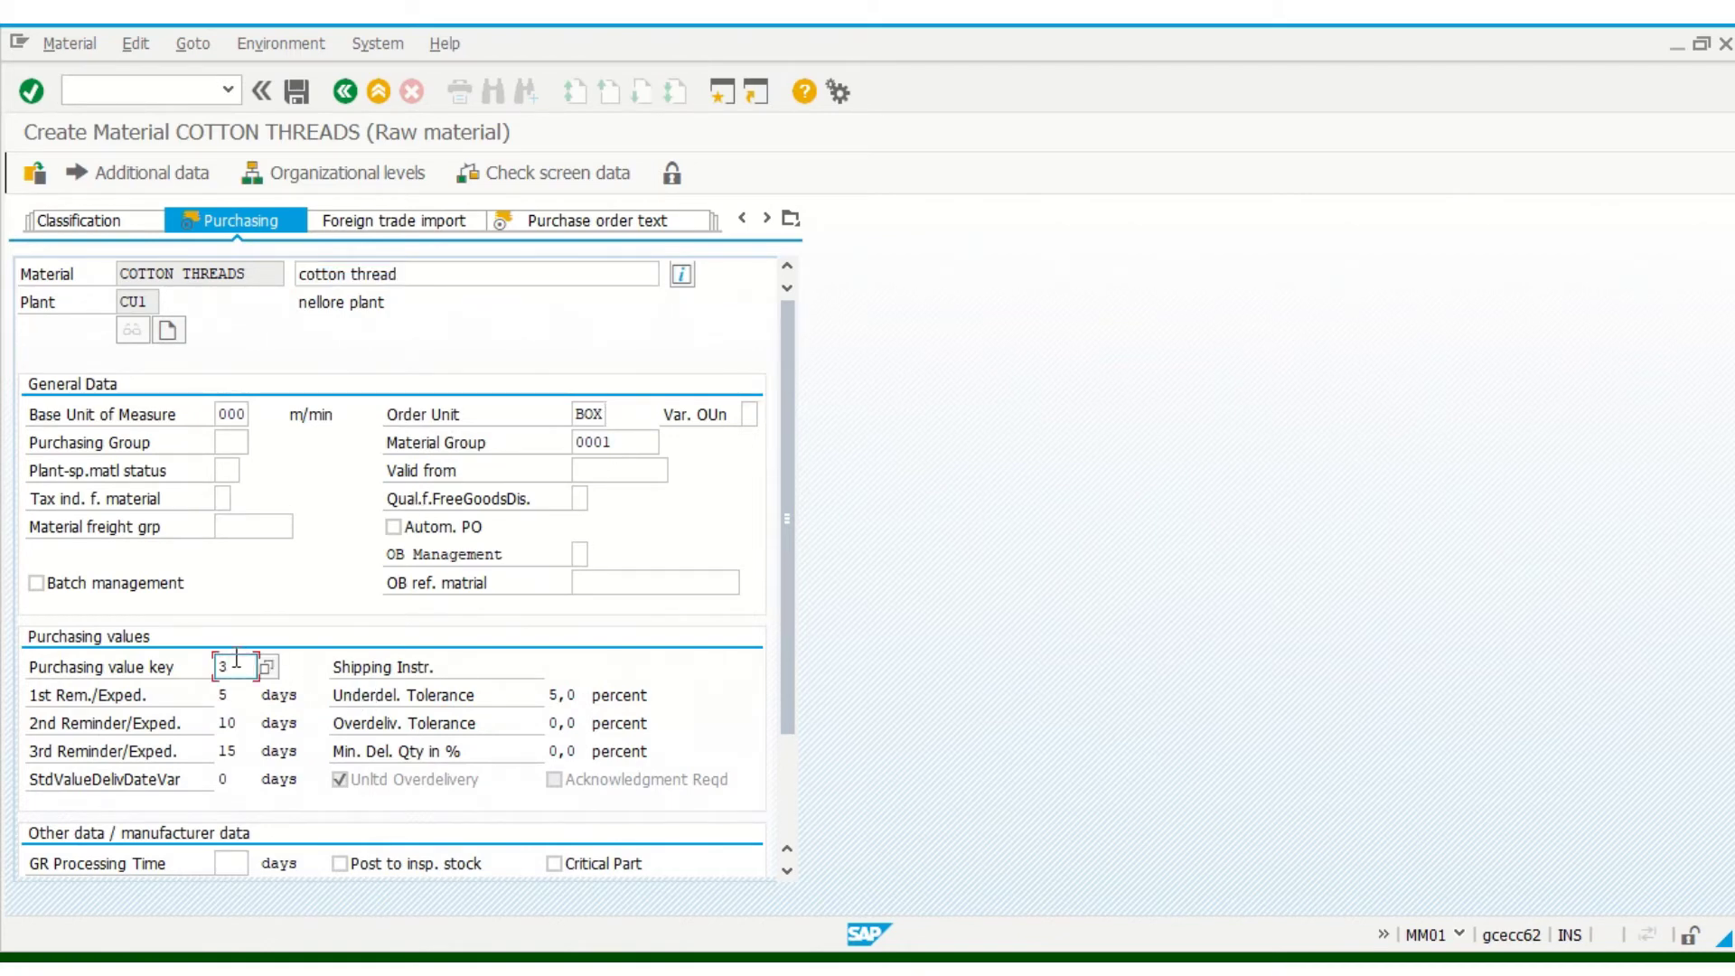
key("Return")
key("Return")
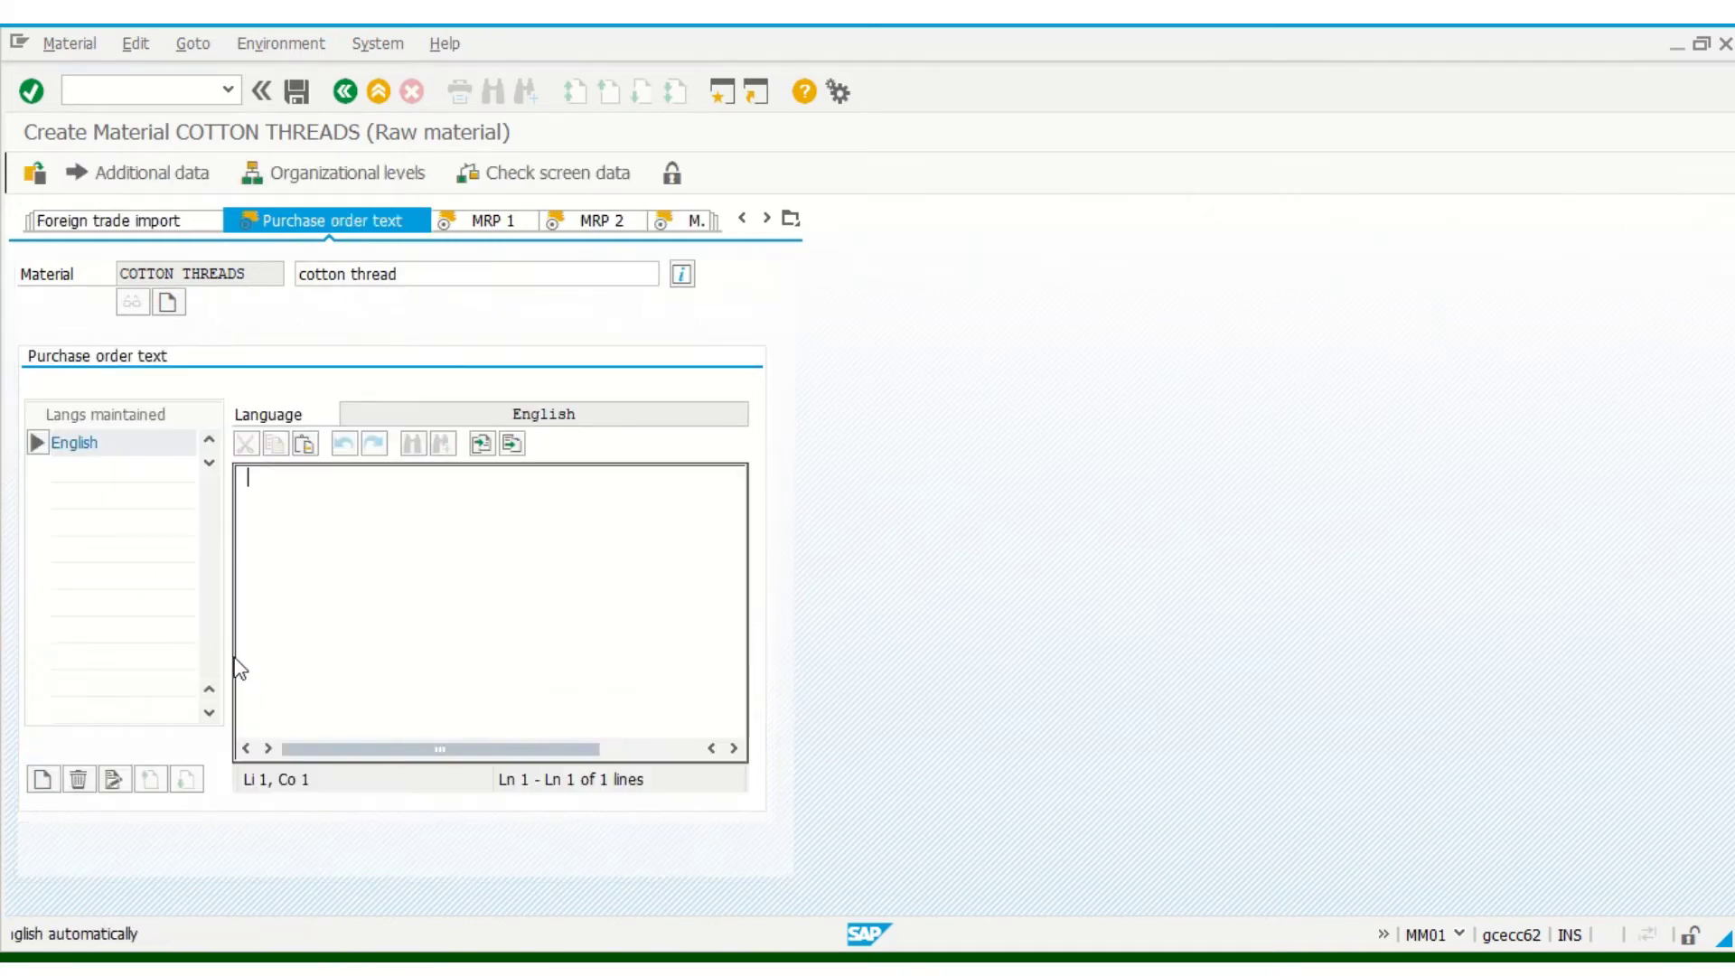
type("co")
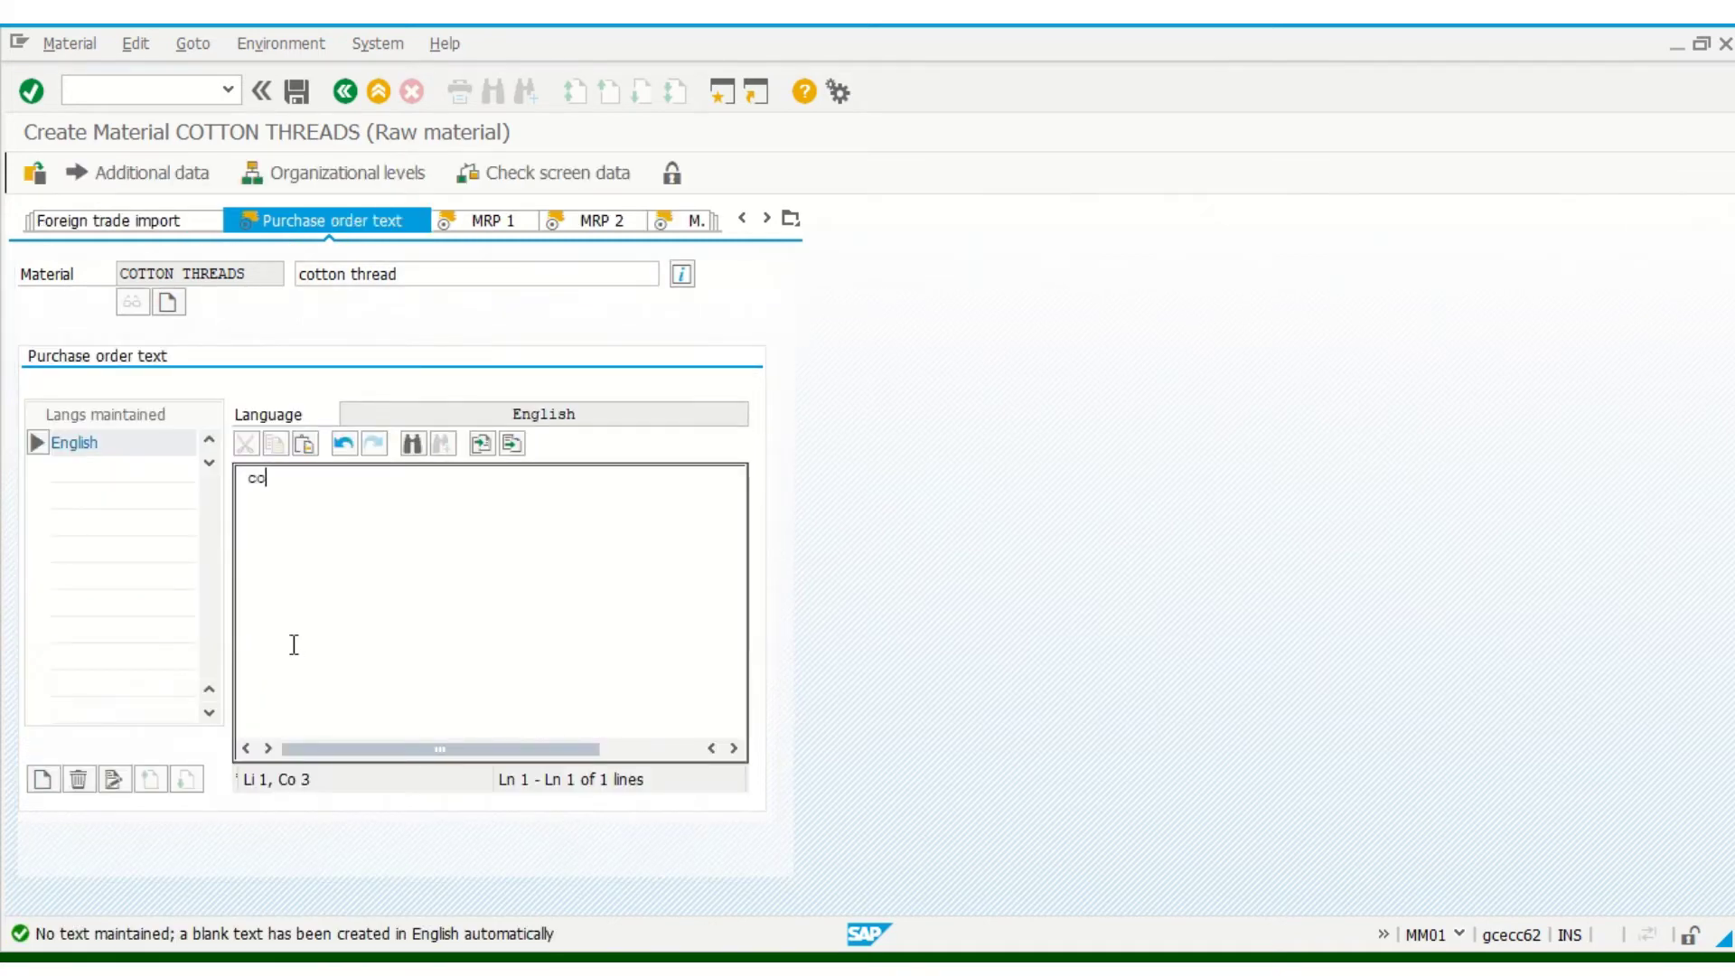
type("tton thread -roh raw ")
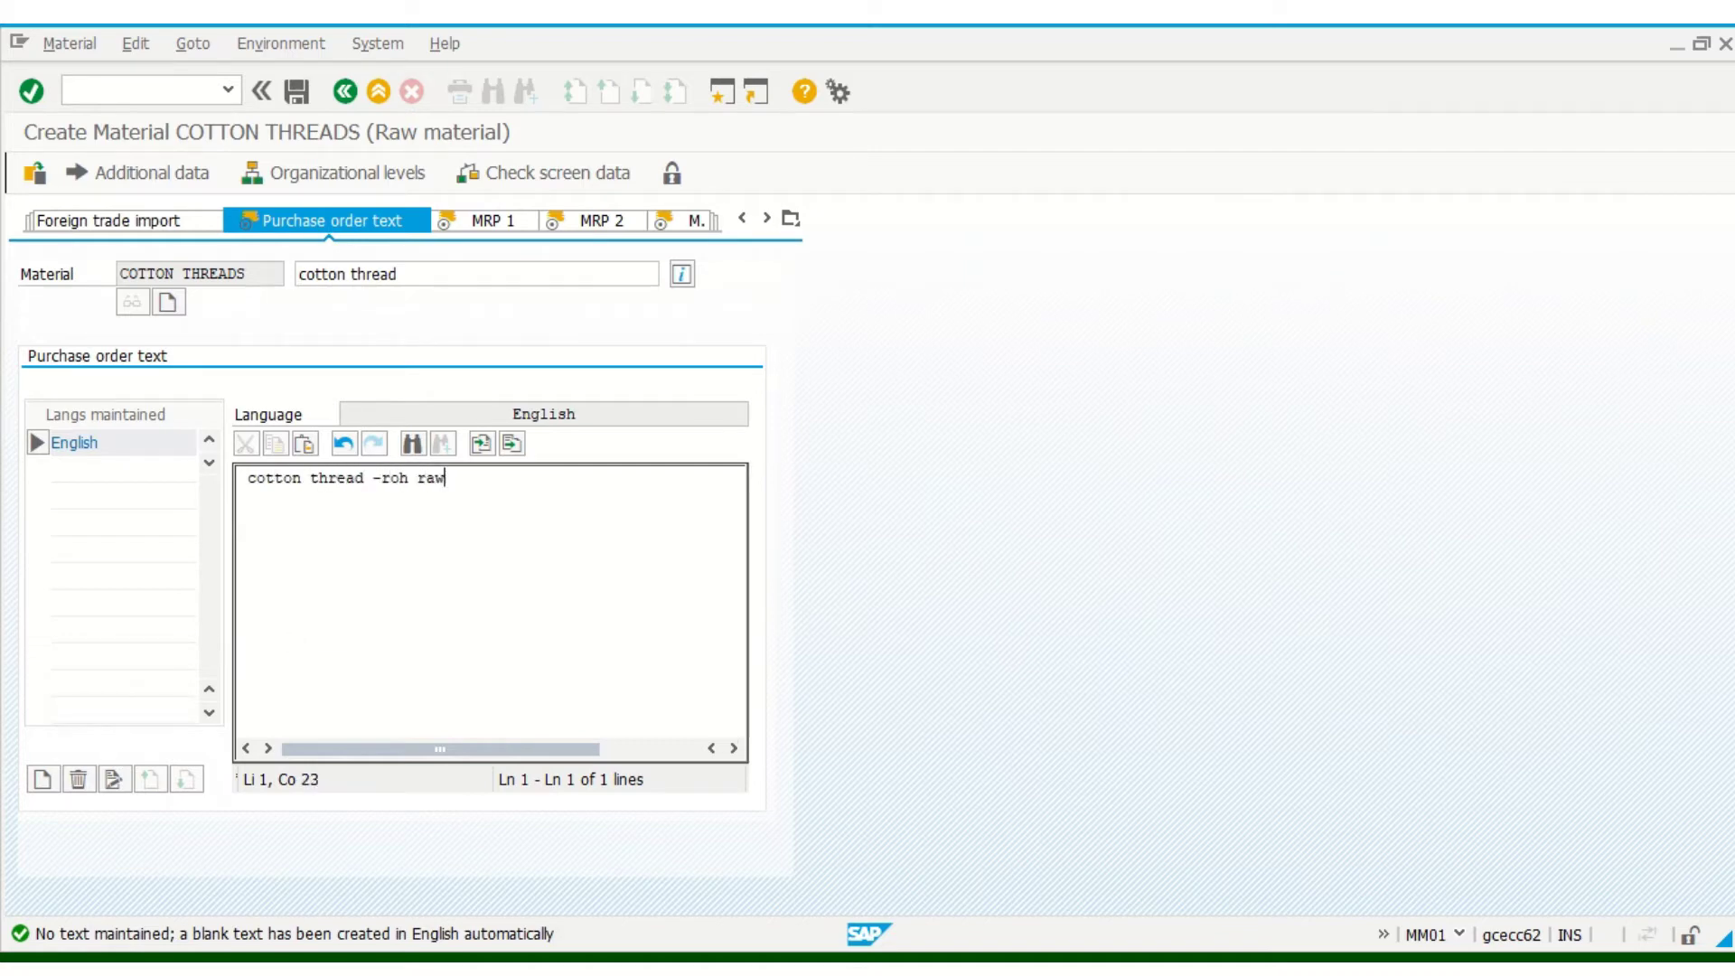
type("material")
- Continue to the MRP 1 data and choose MRP type PD (MRP) from its value list
left_click(545, 273)
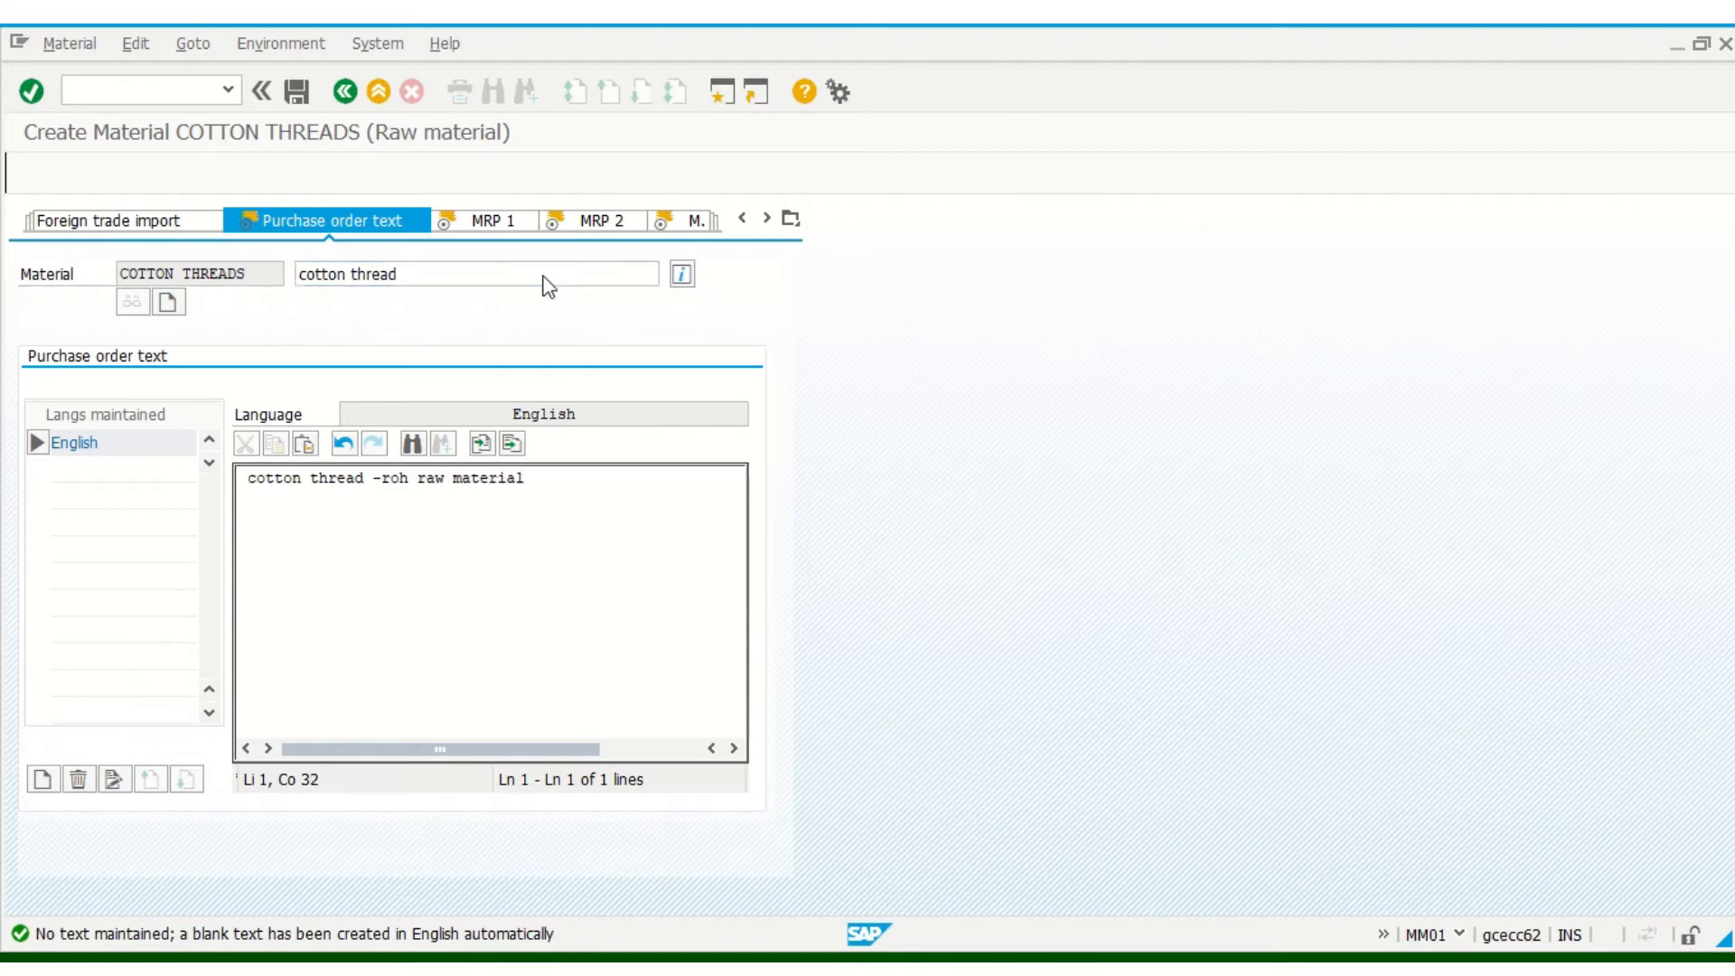
key("Return")
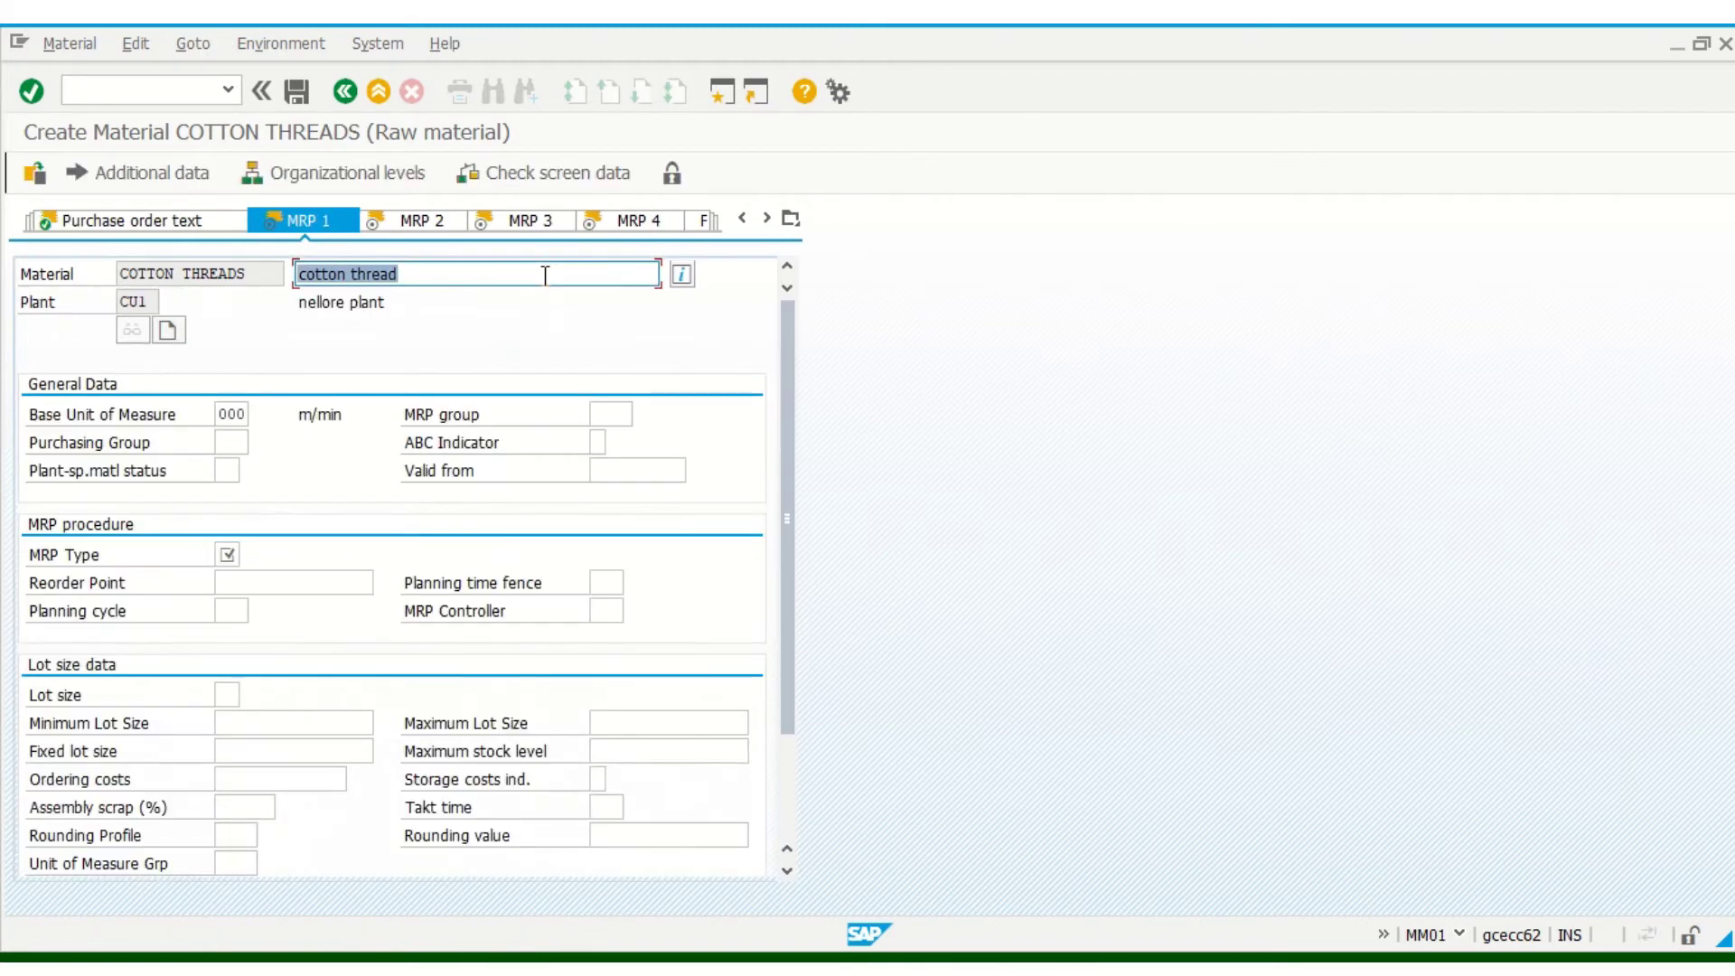
left_click(237, 554)
left_click(249, 555)
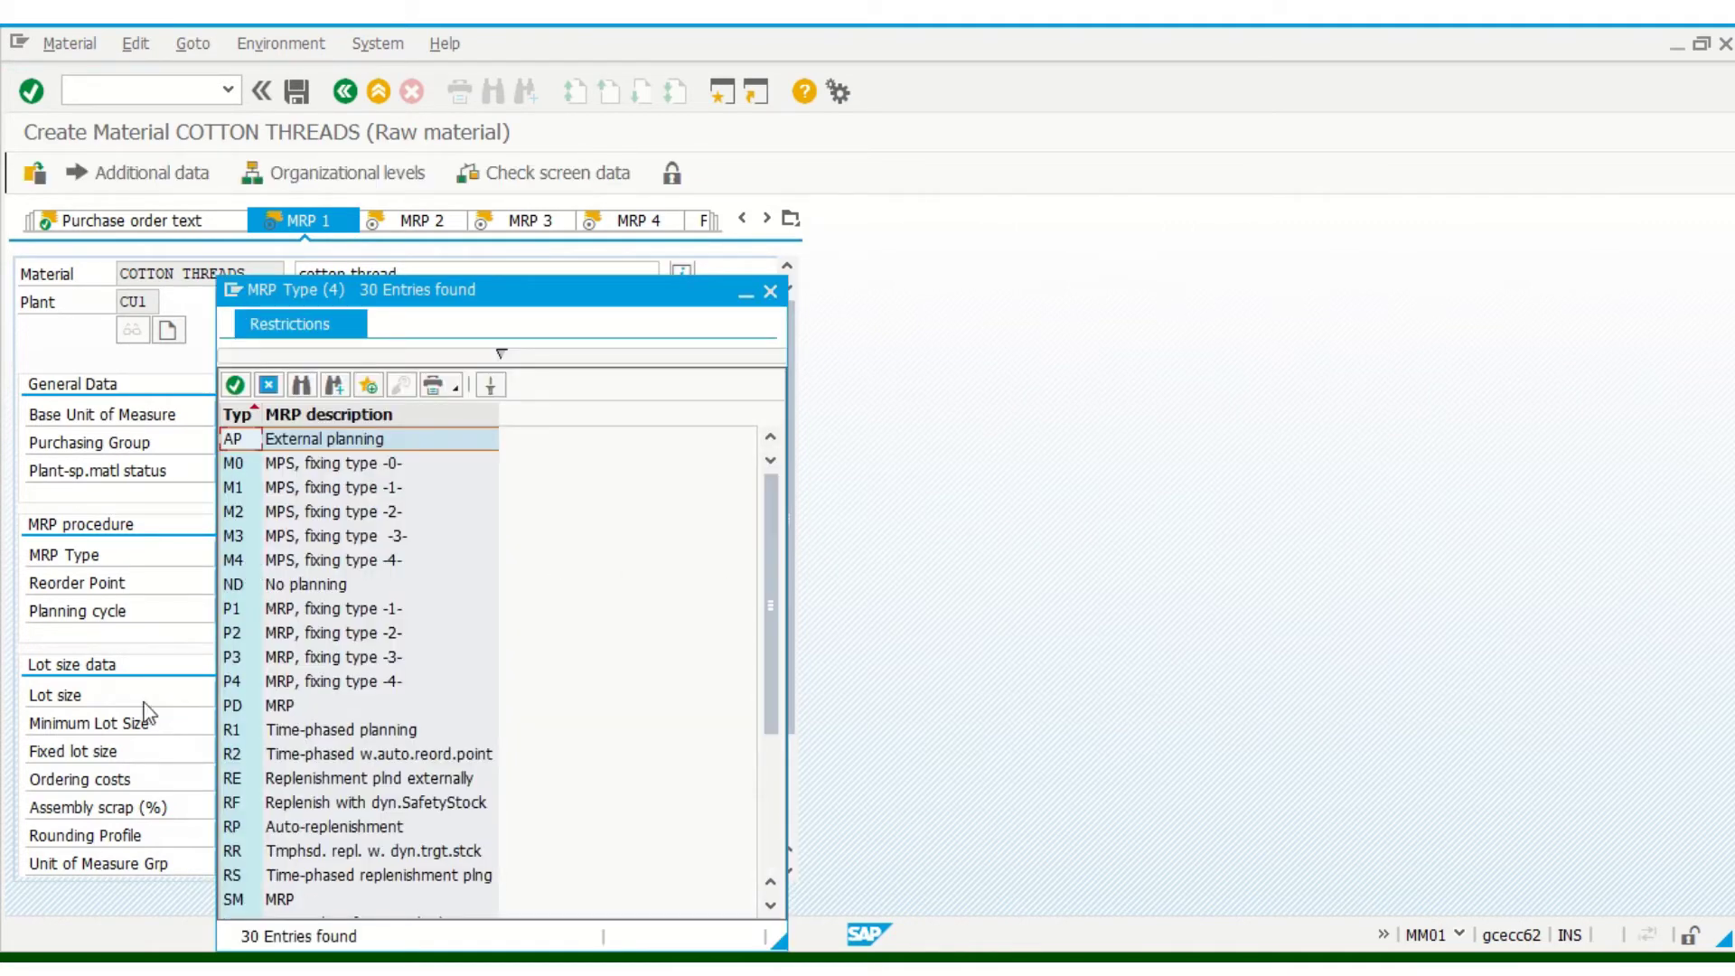
left_click(234, 587)
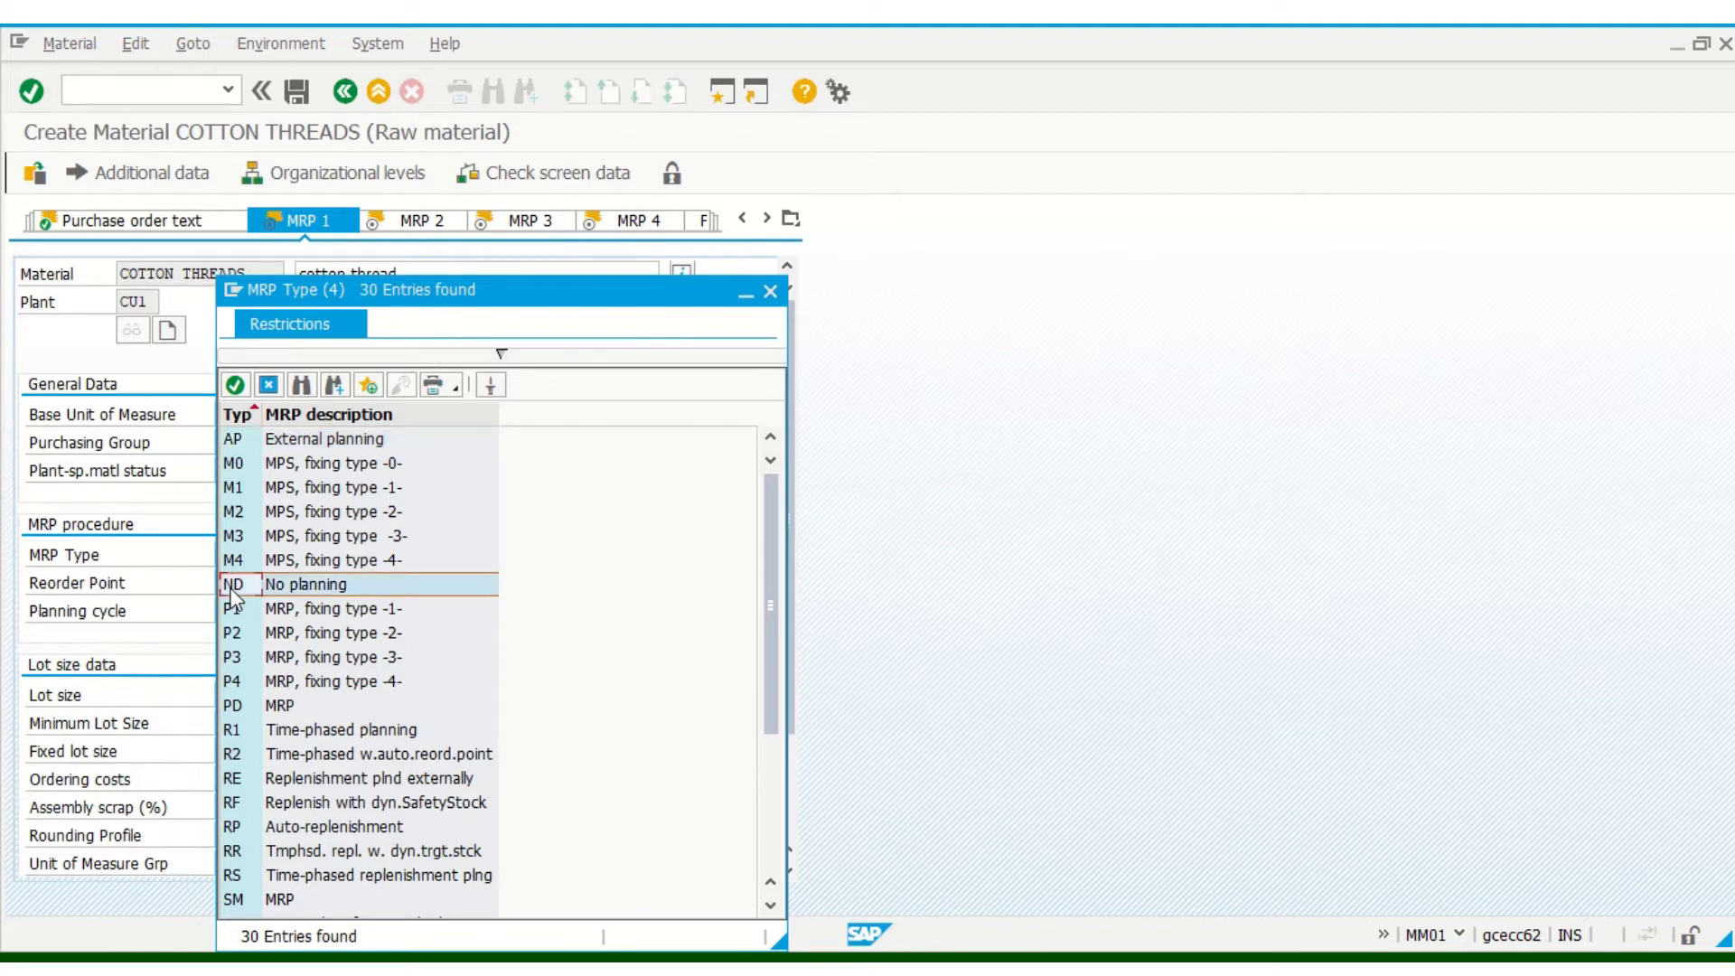
left_click(244, 714)
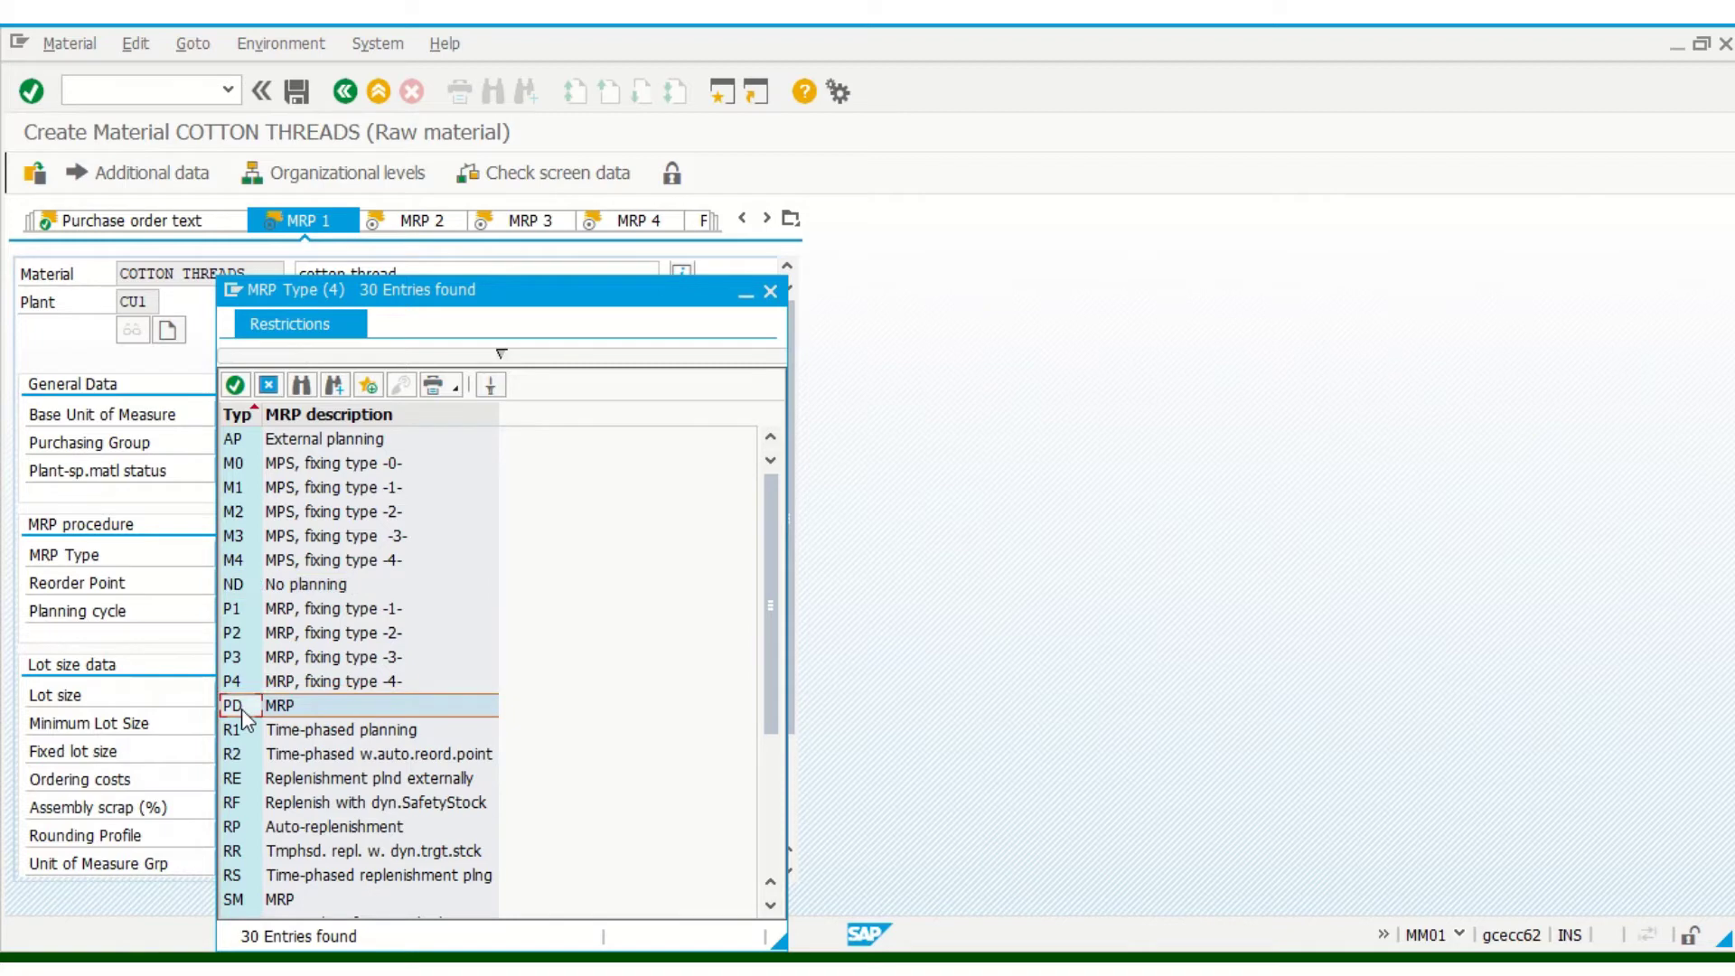
double_click(244, 718)
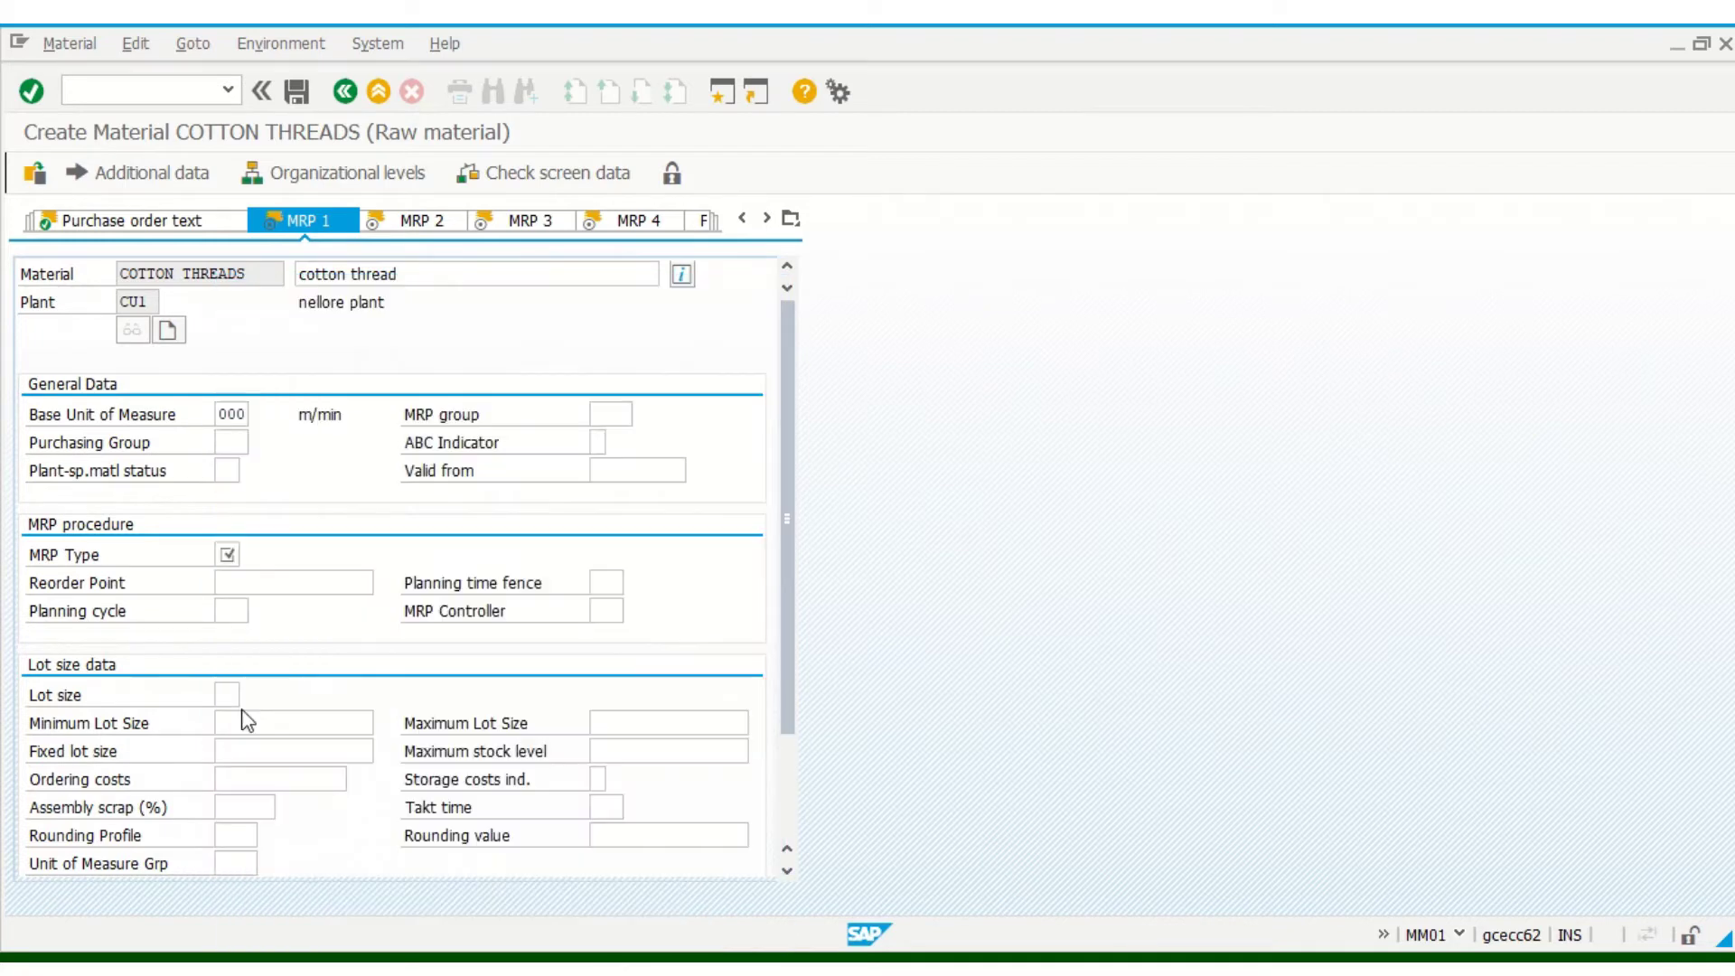
left_click(226, 442)
left_click(257, 442)
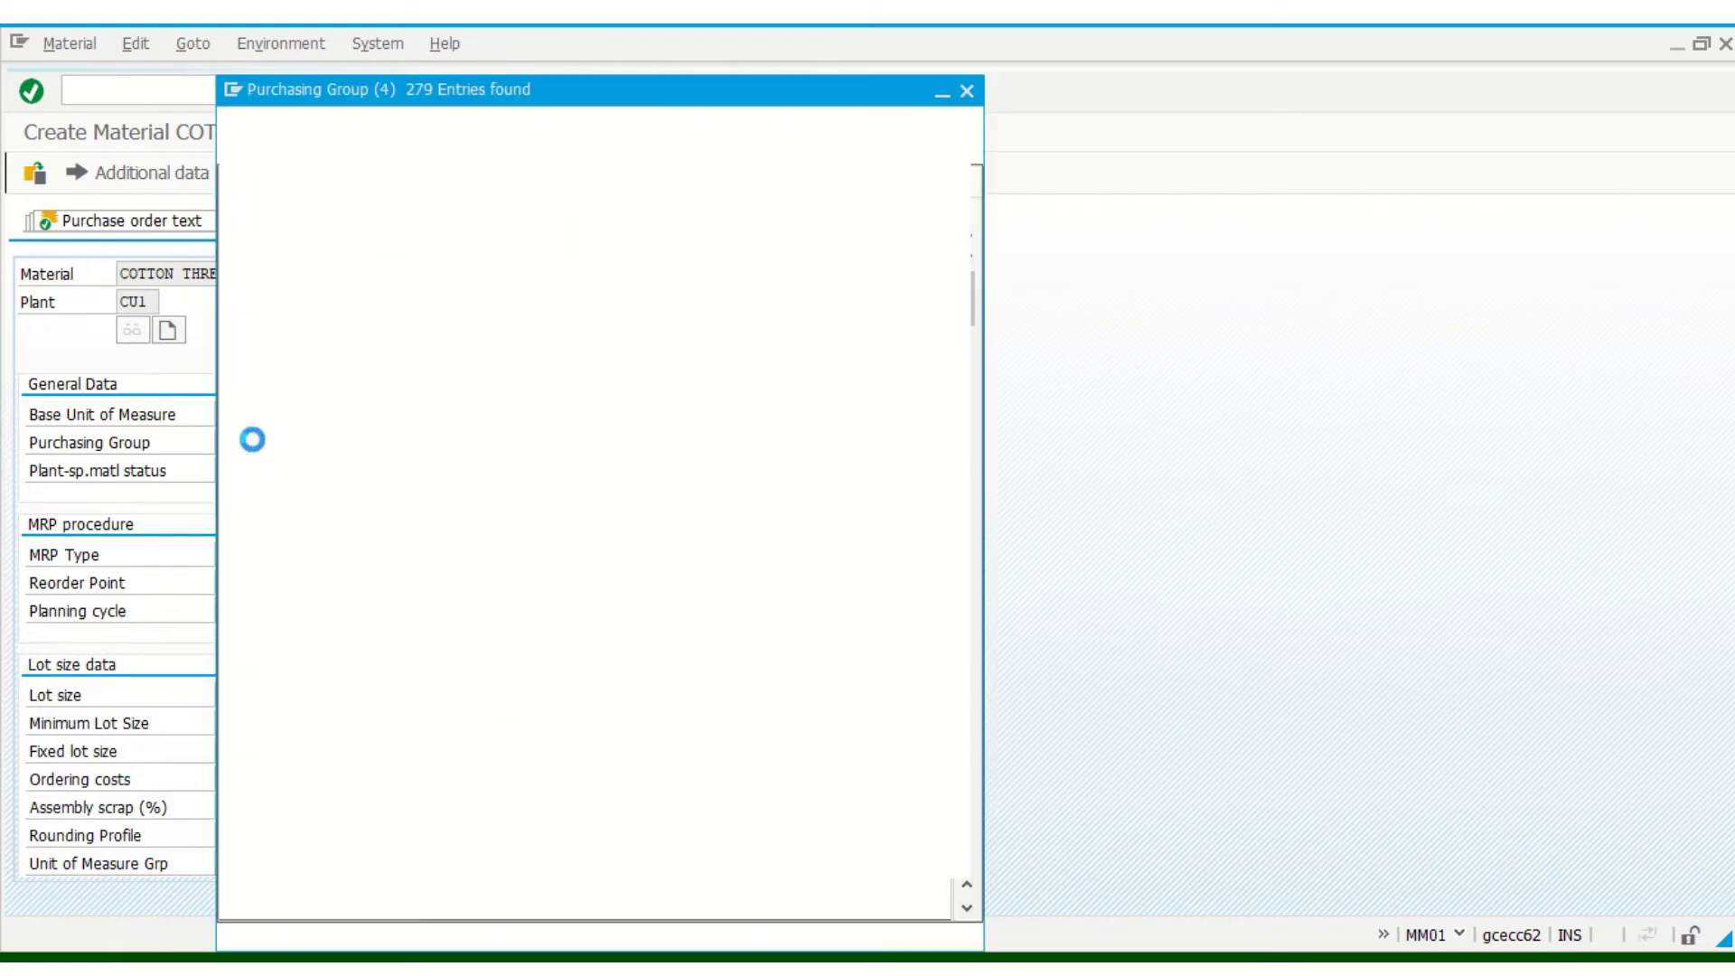
left_click(967, 91)
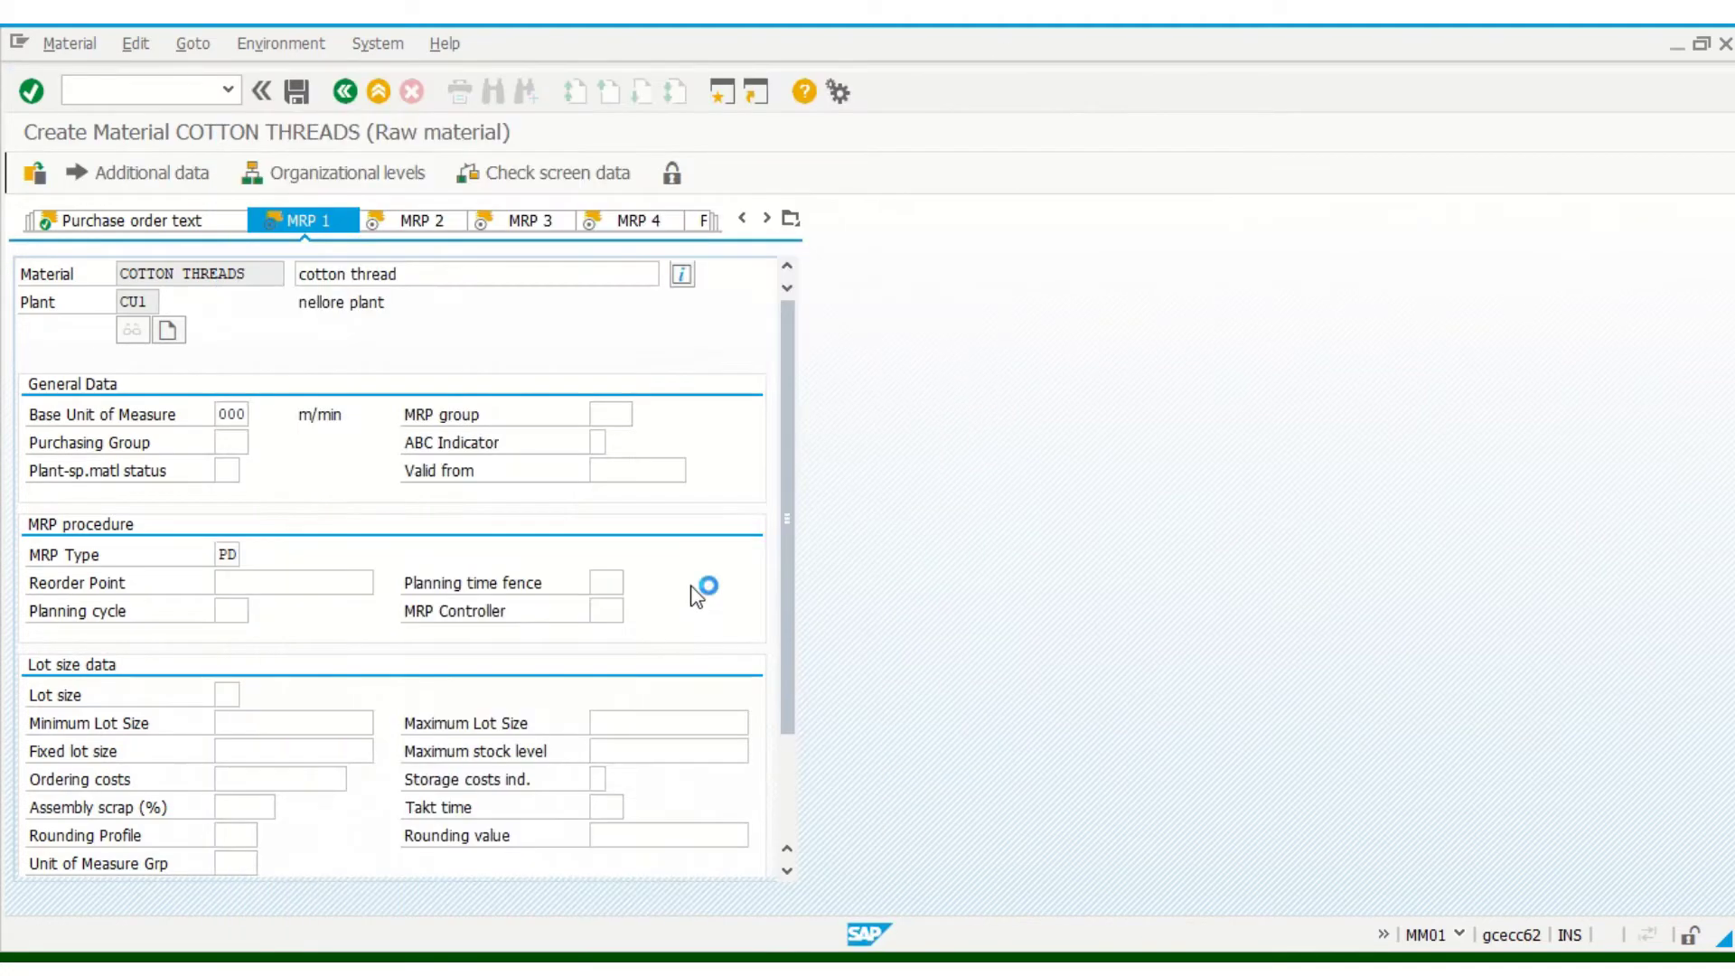
- Examine the list of MRP controllers available for plant CU1, then close it without choosing one
left_click(607, 607)
left_click(634, 615)
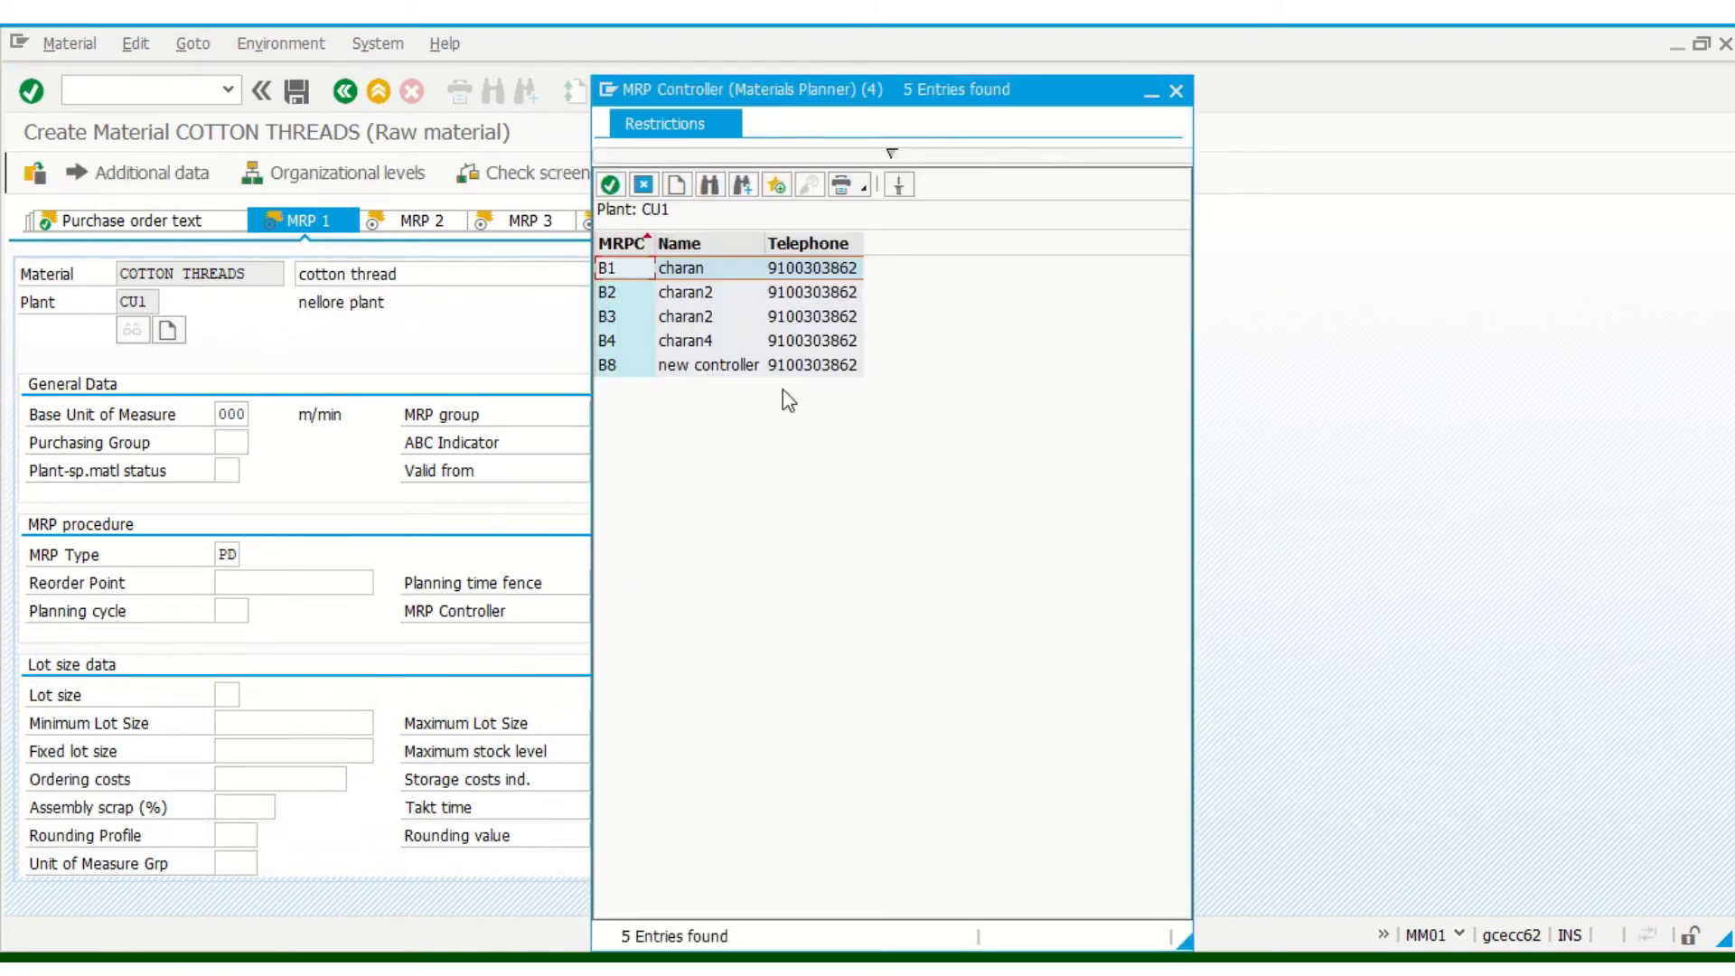
left_click(1178, 91)
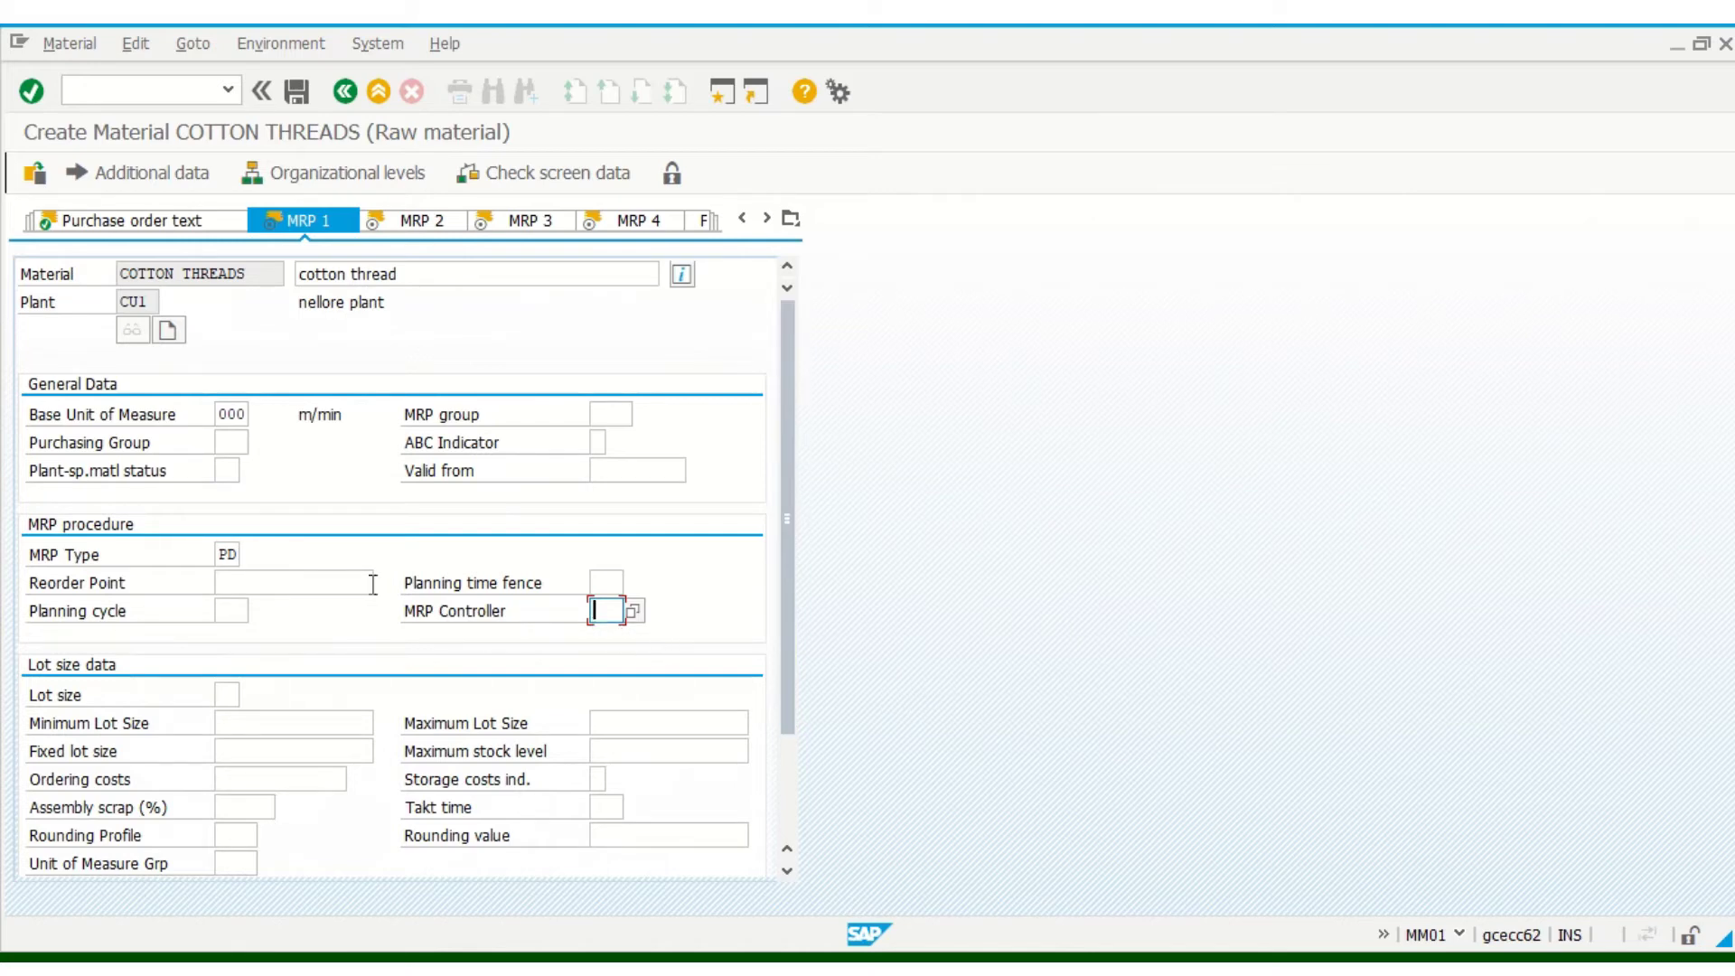
left_click(143, 302)
double_click(143, 302)
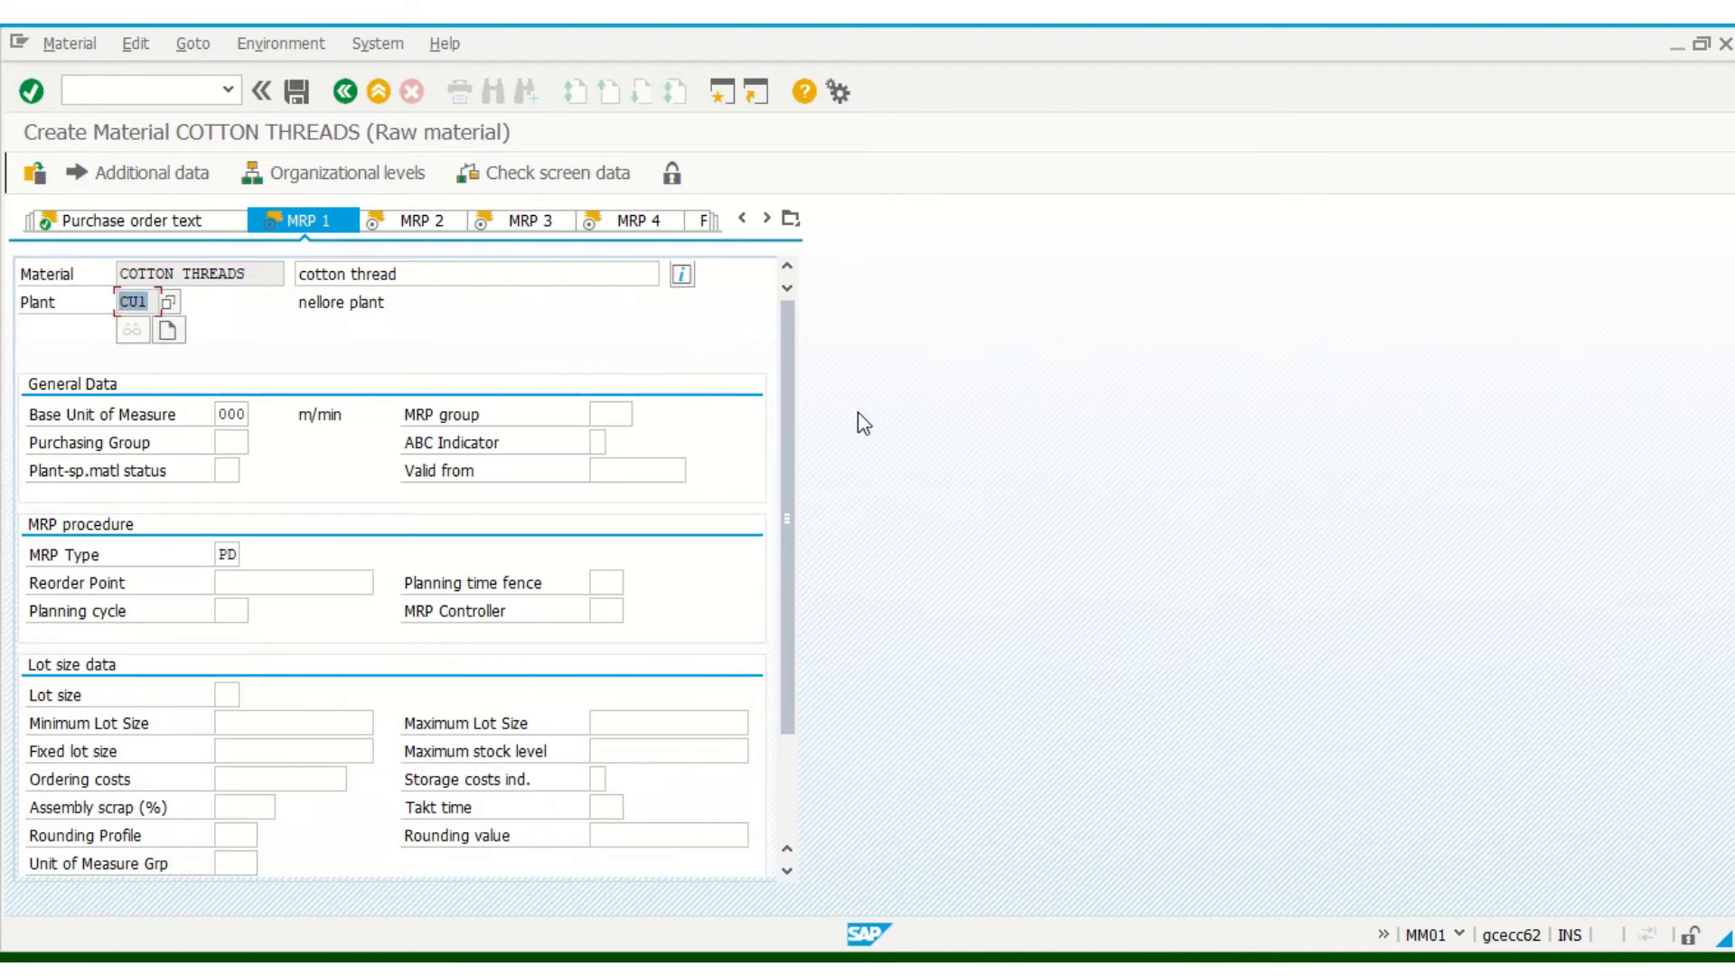
left_click(607, 611)
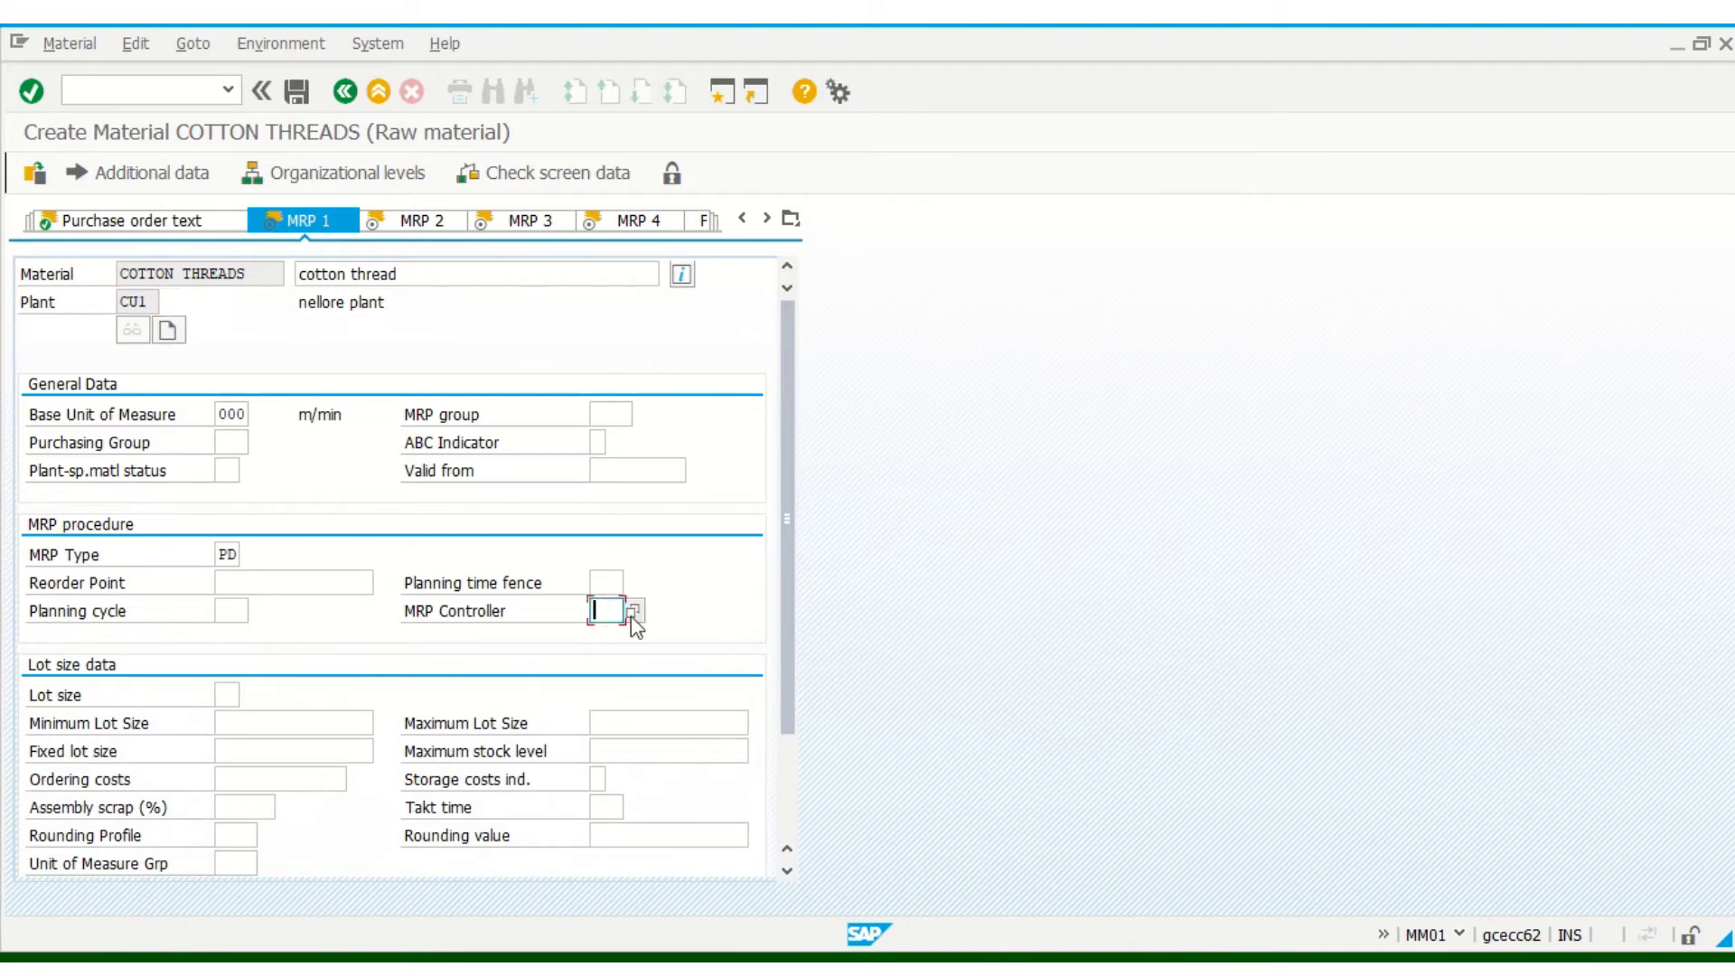
left_click(636, 612)
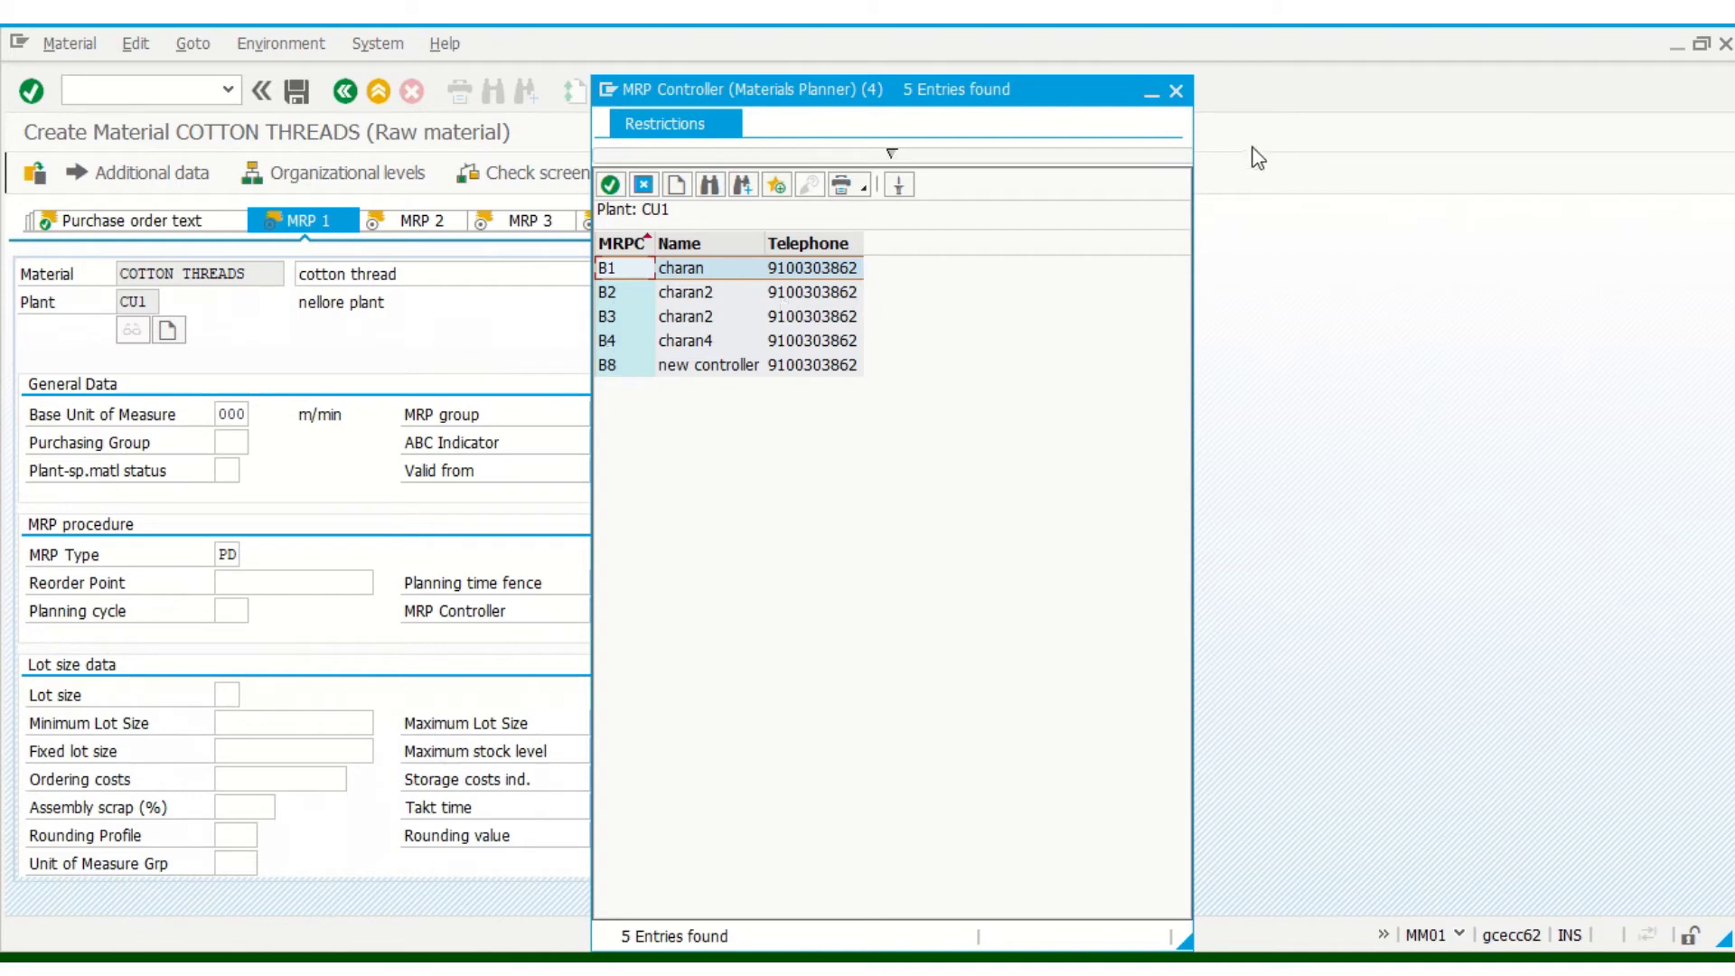
left_click(1177, 93)
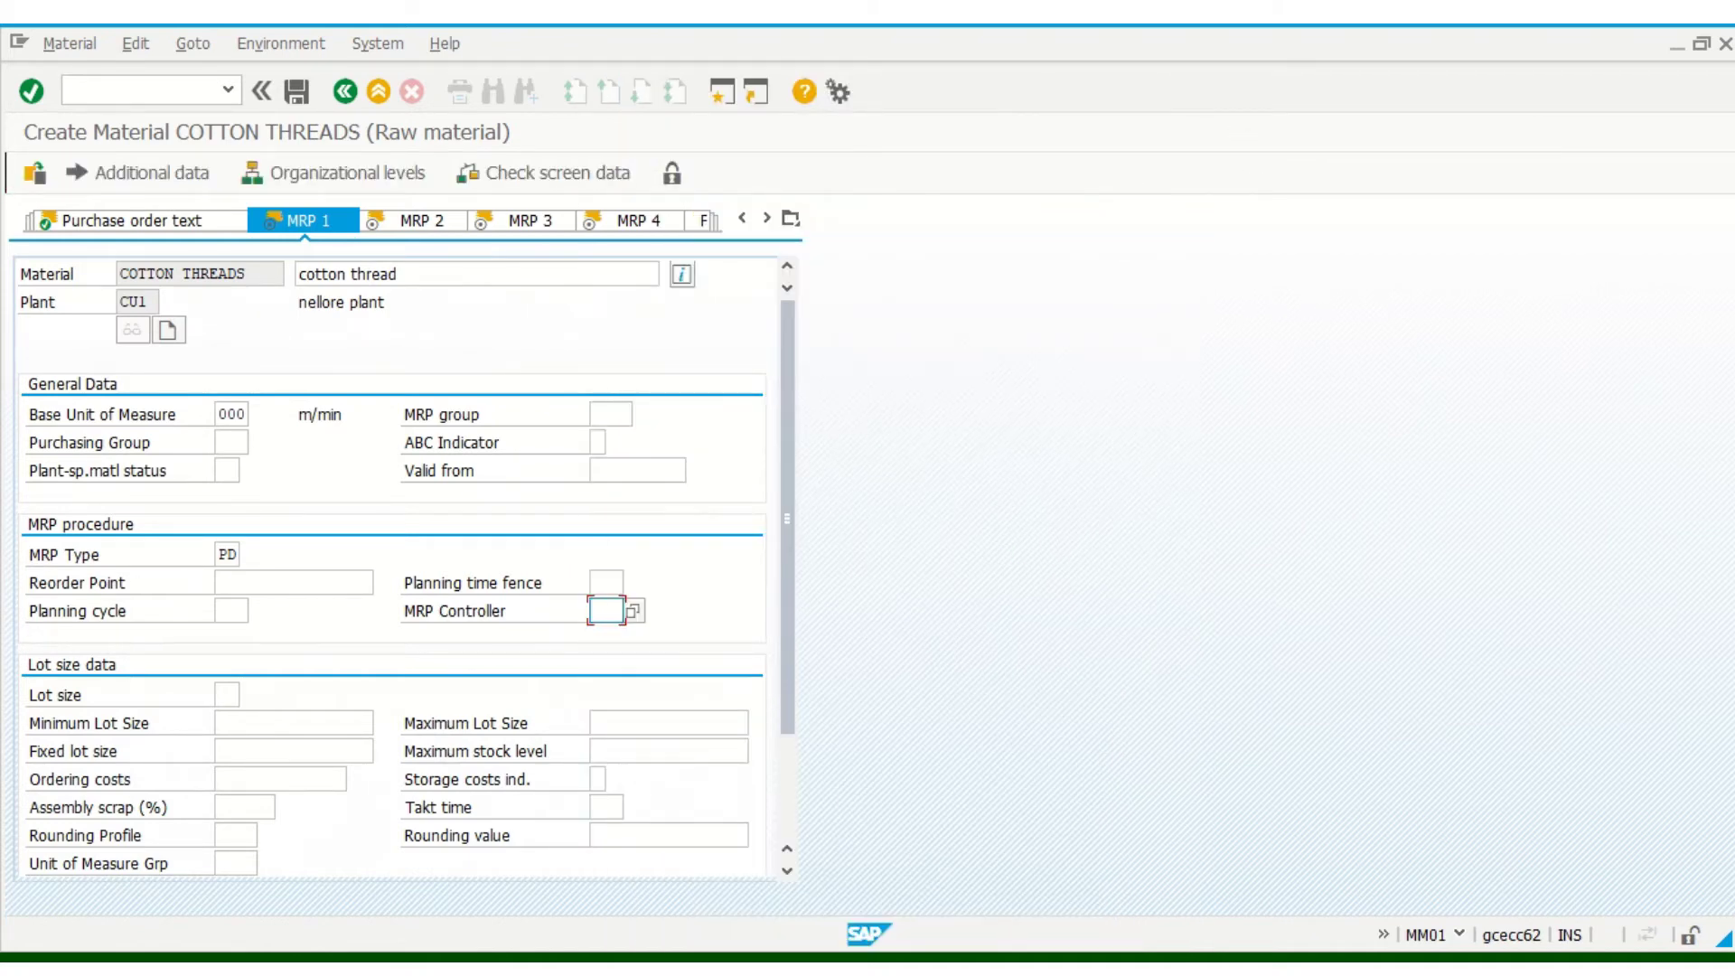
- Leave the Create Material initial screen in the other session, try to open transaction OMS9, and decline displaying the locked data
left_click(1094, 971)
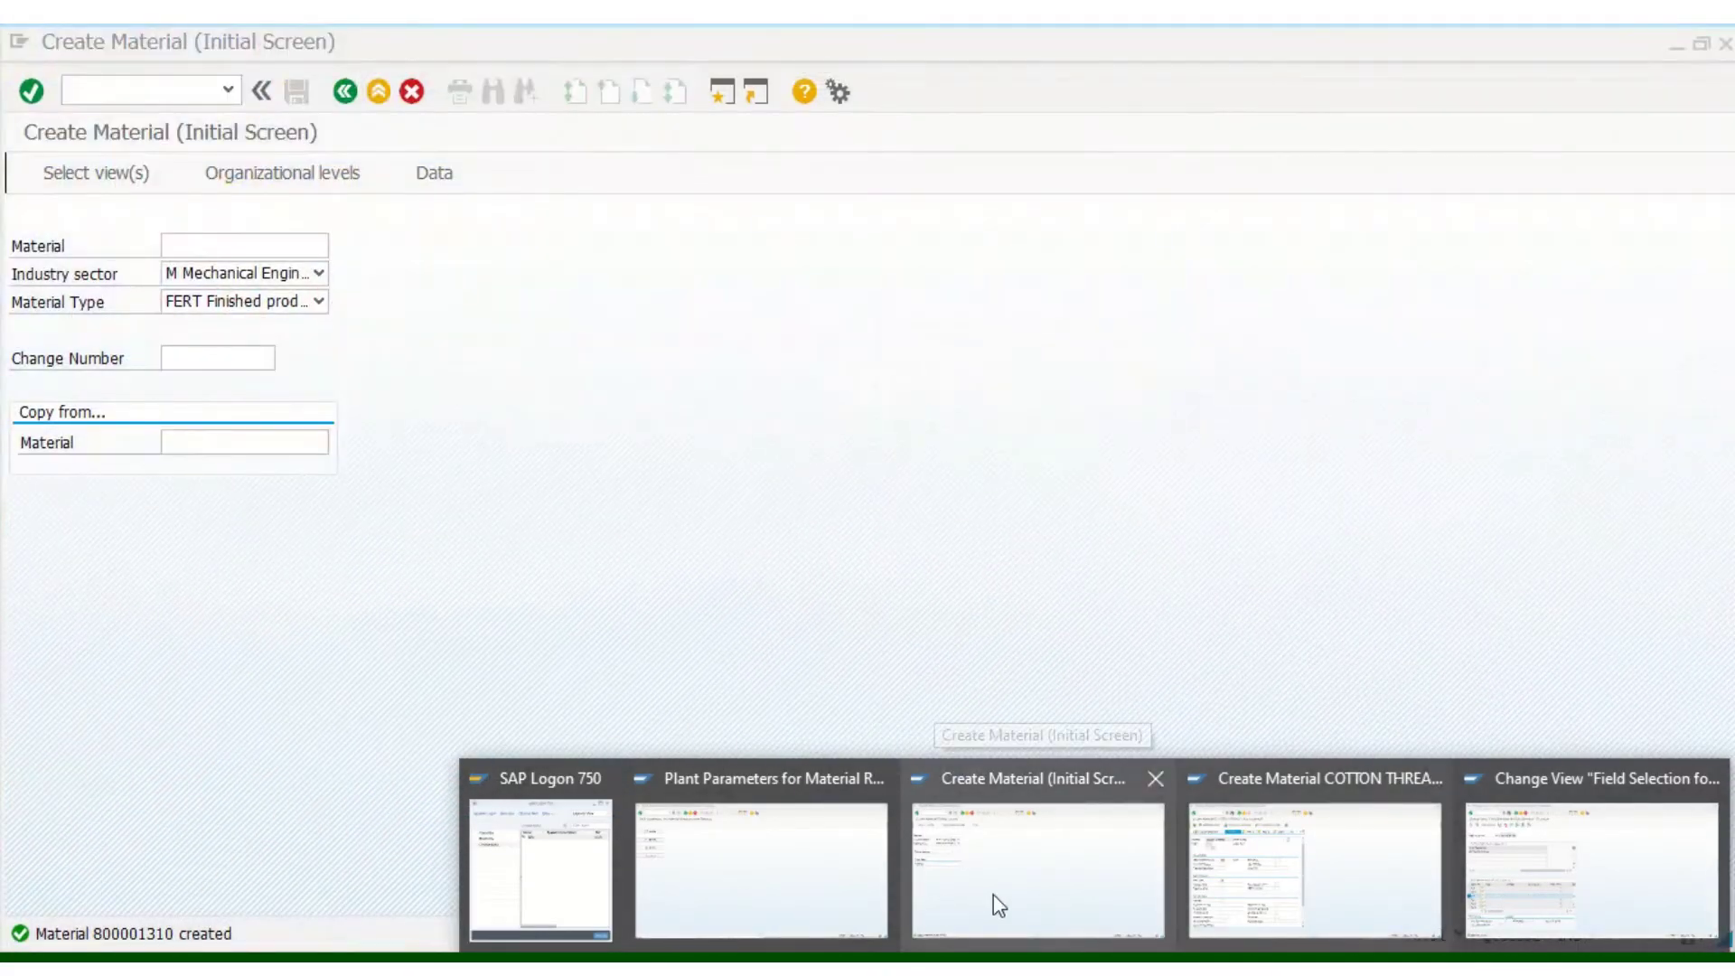
left_click(996, 900)
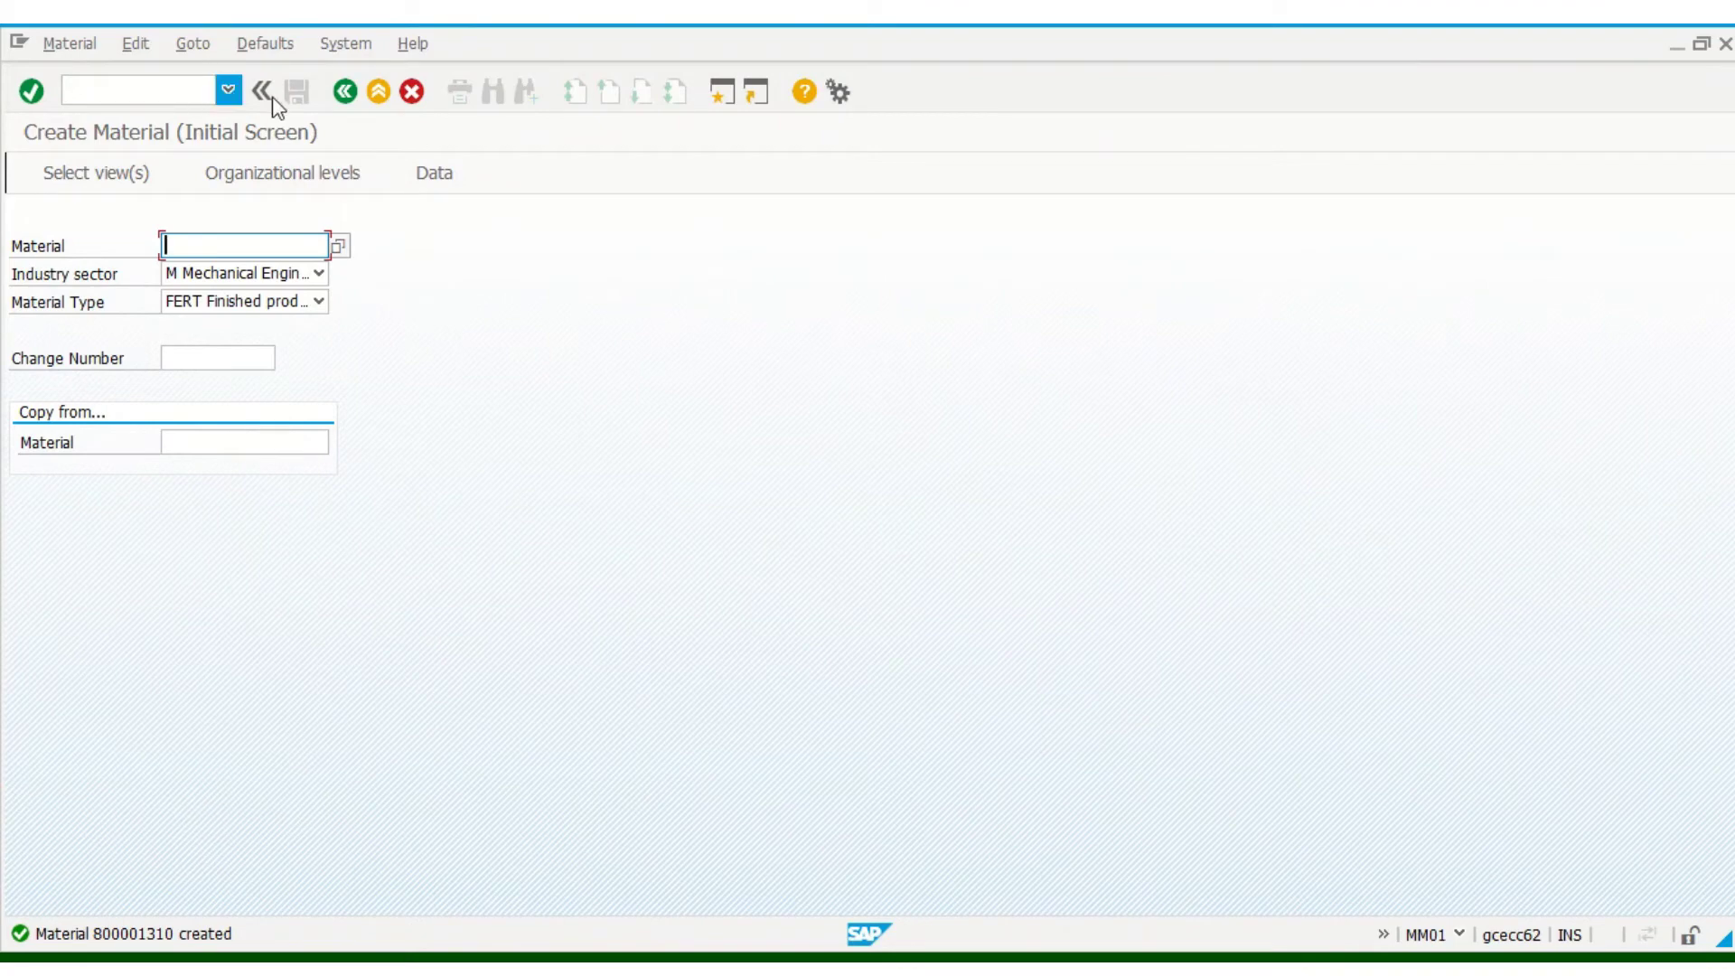
left_click(346, 92)
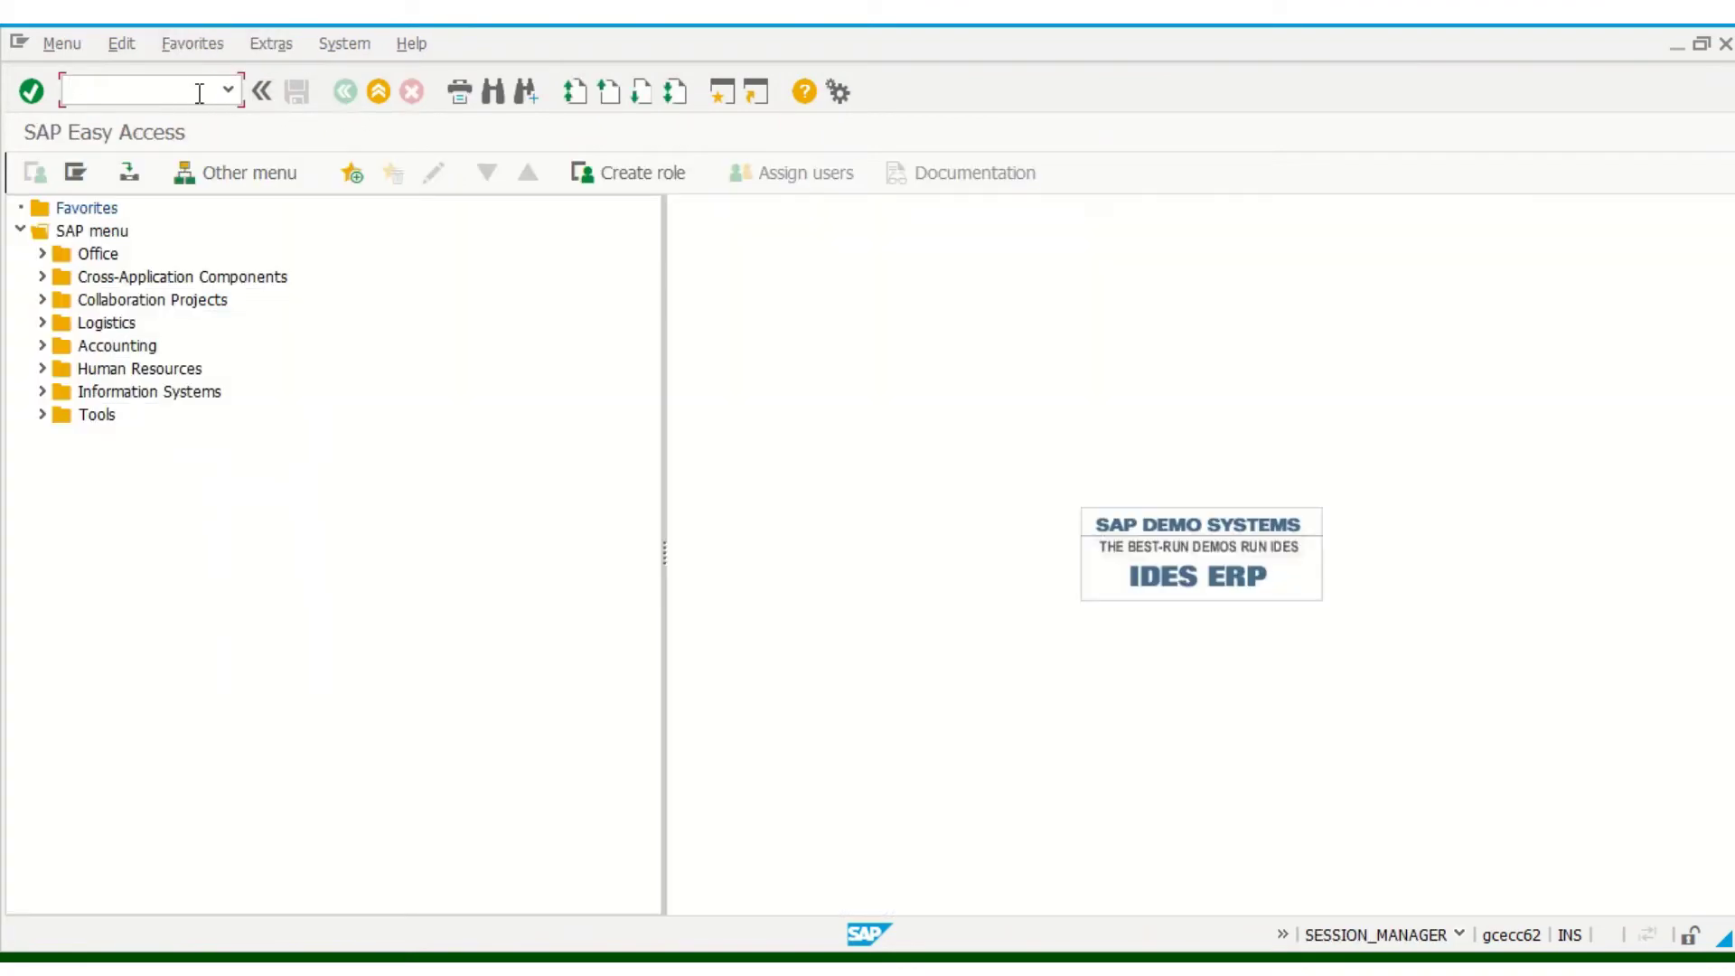
type("oms9")
key("Return")
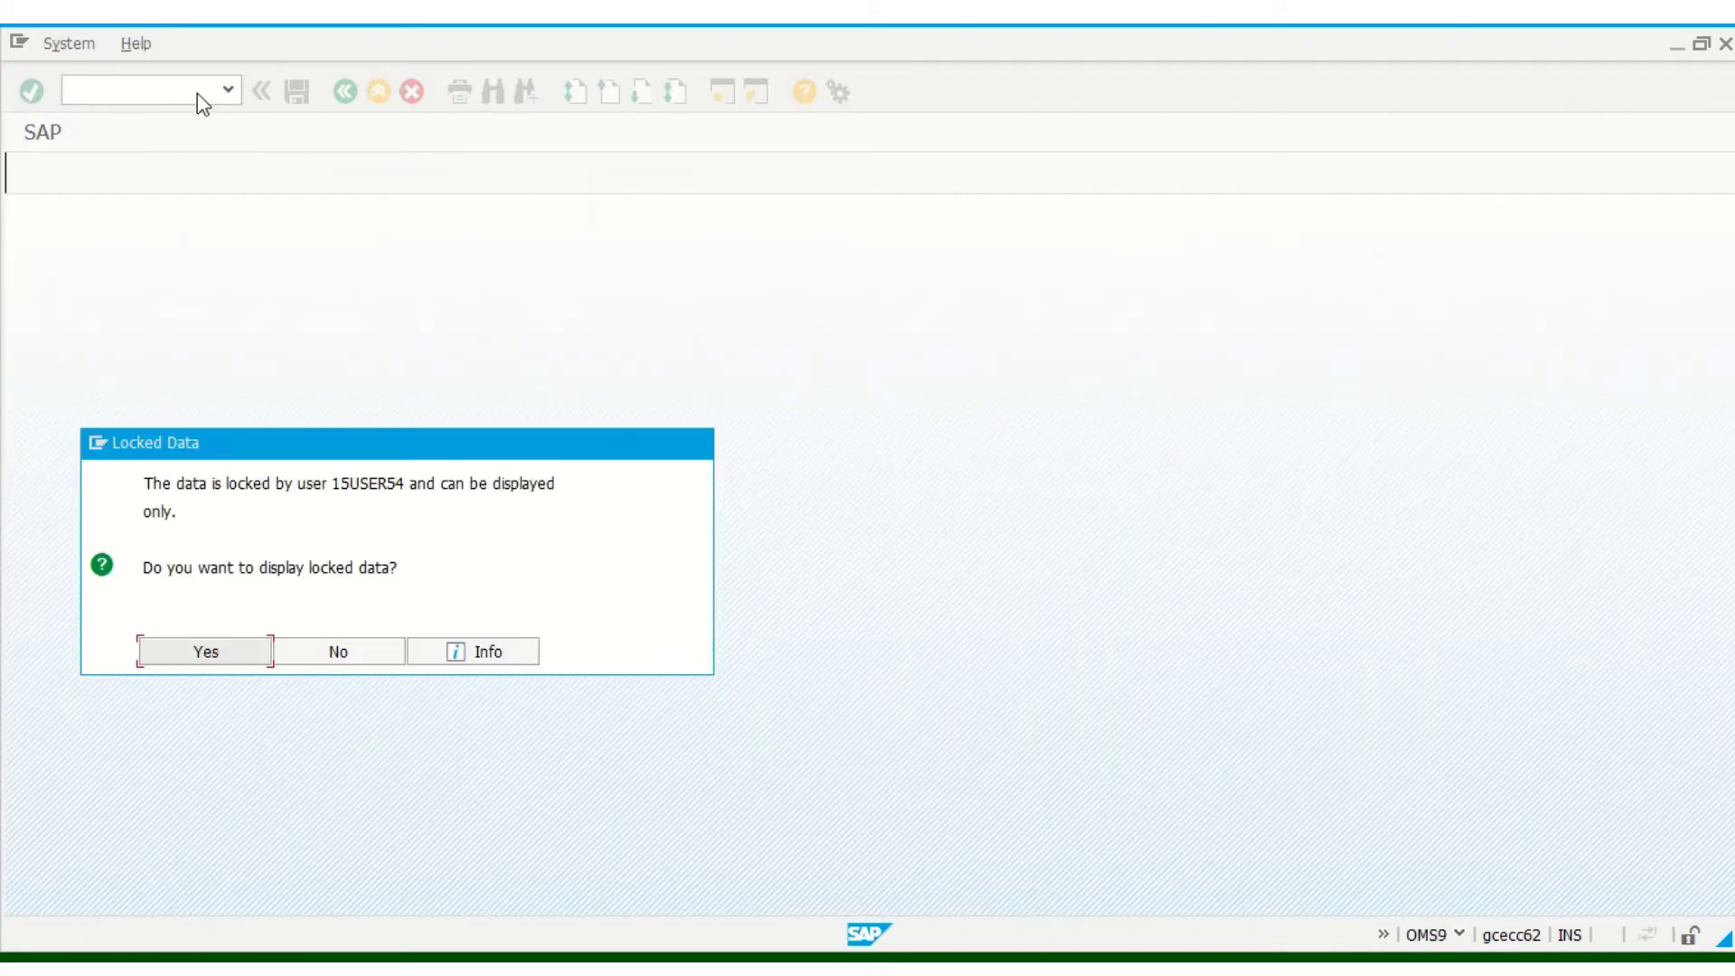
left_click(338, 652)
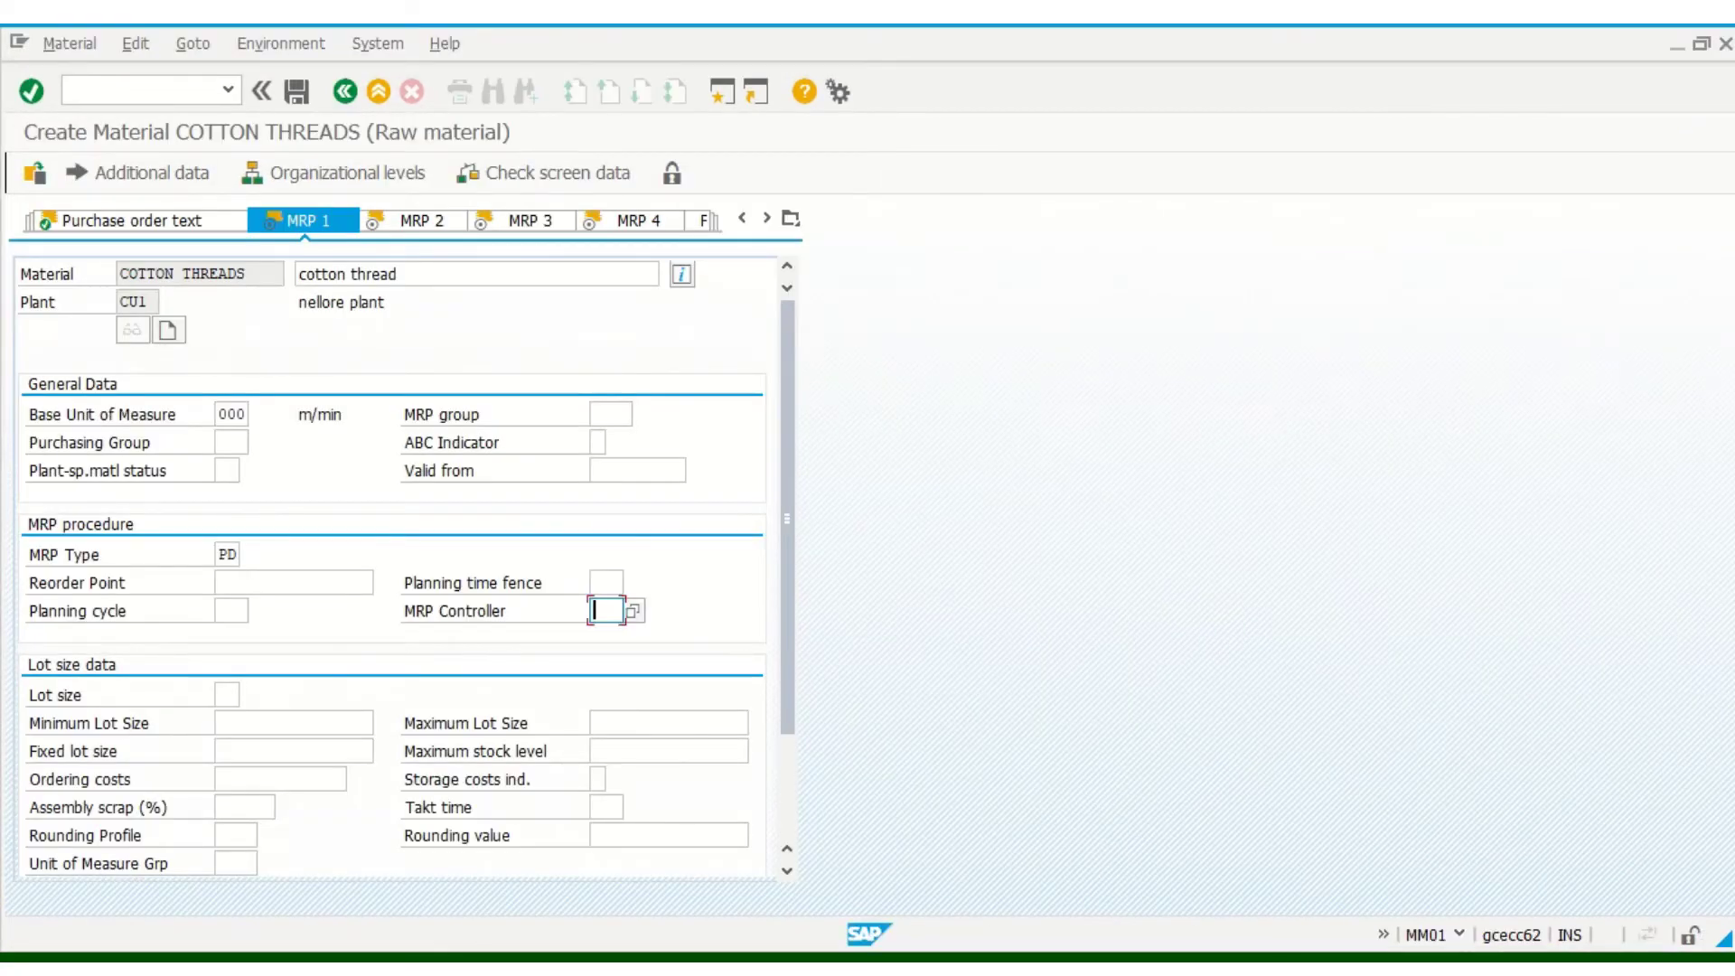
- Switch to the other SAP session, leave its current screen, and open the MRP plant parameters with transaction OMI8
mouse_move(1112, 967)
left_click(844, 913)
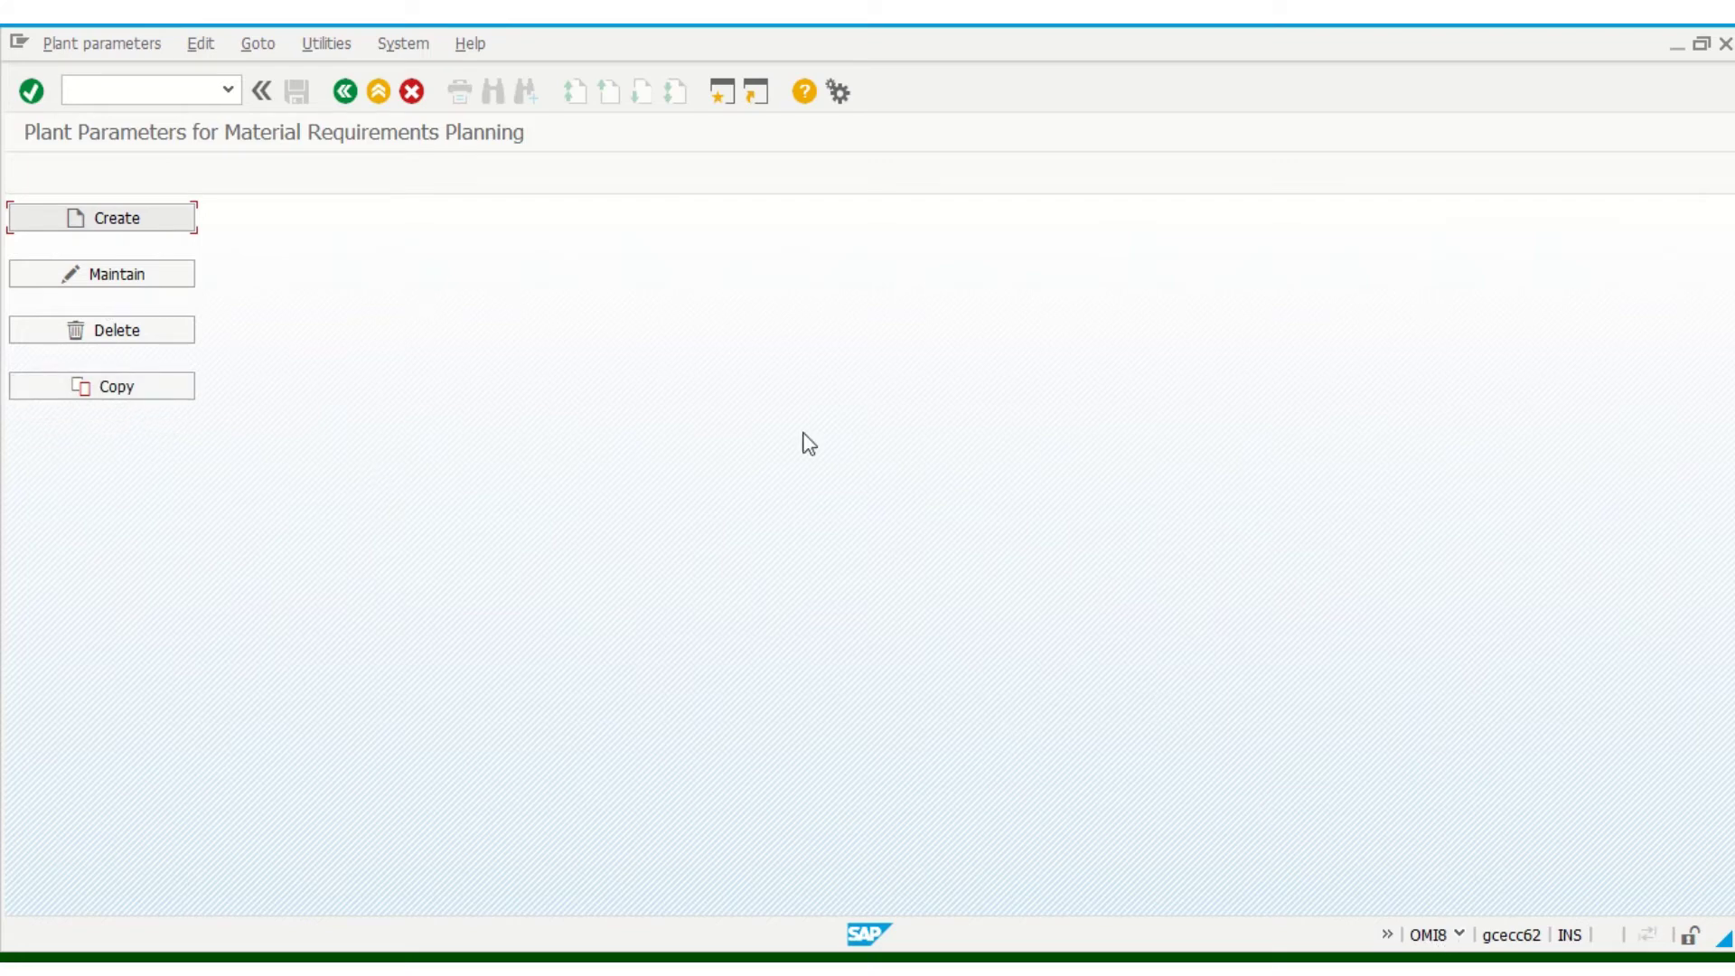
left_click(352, 95)
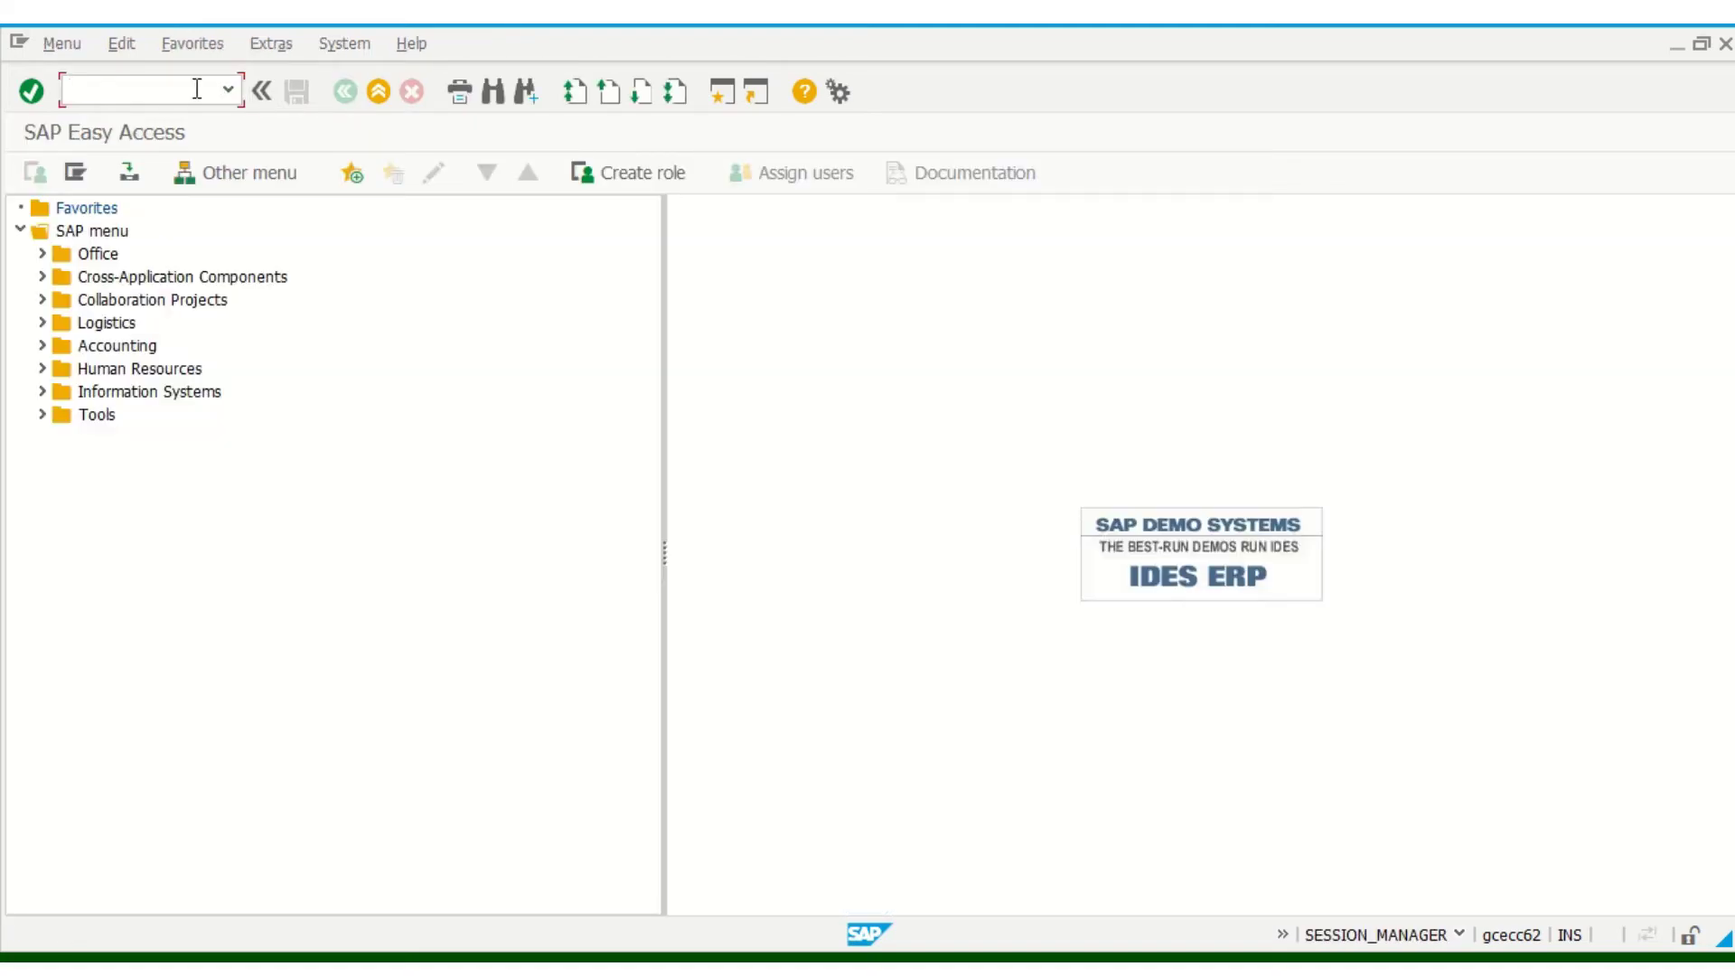
type("omi8")
key("Return")
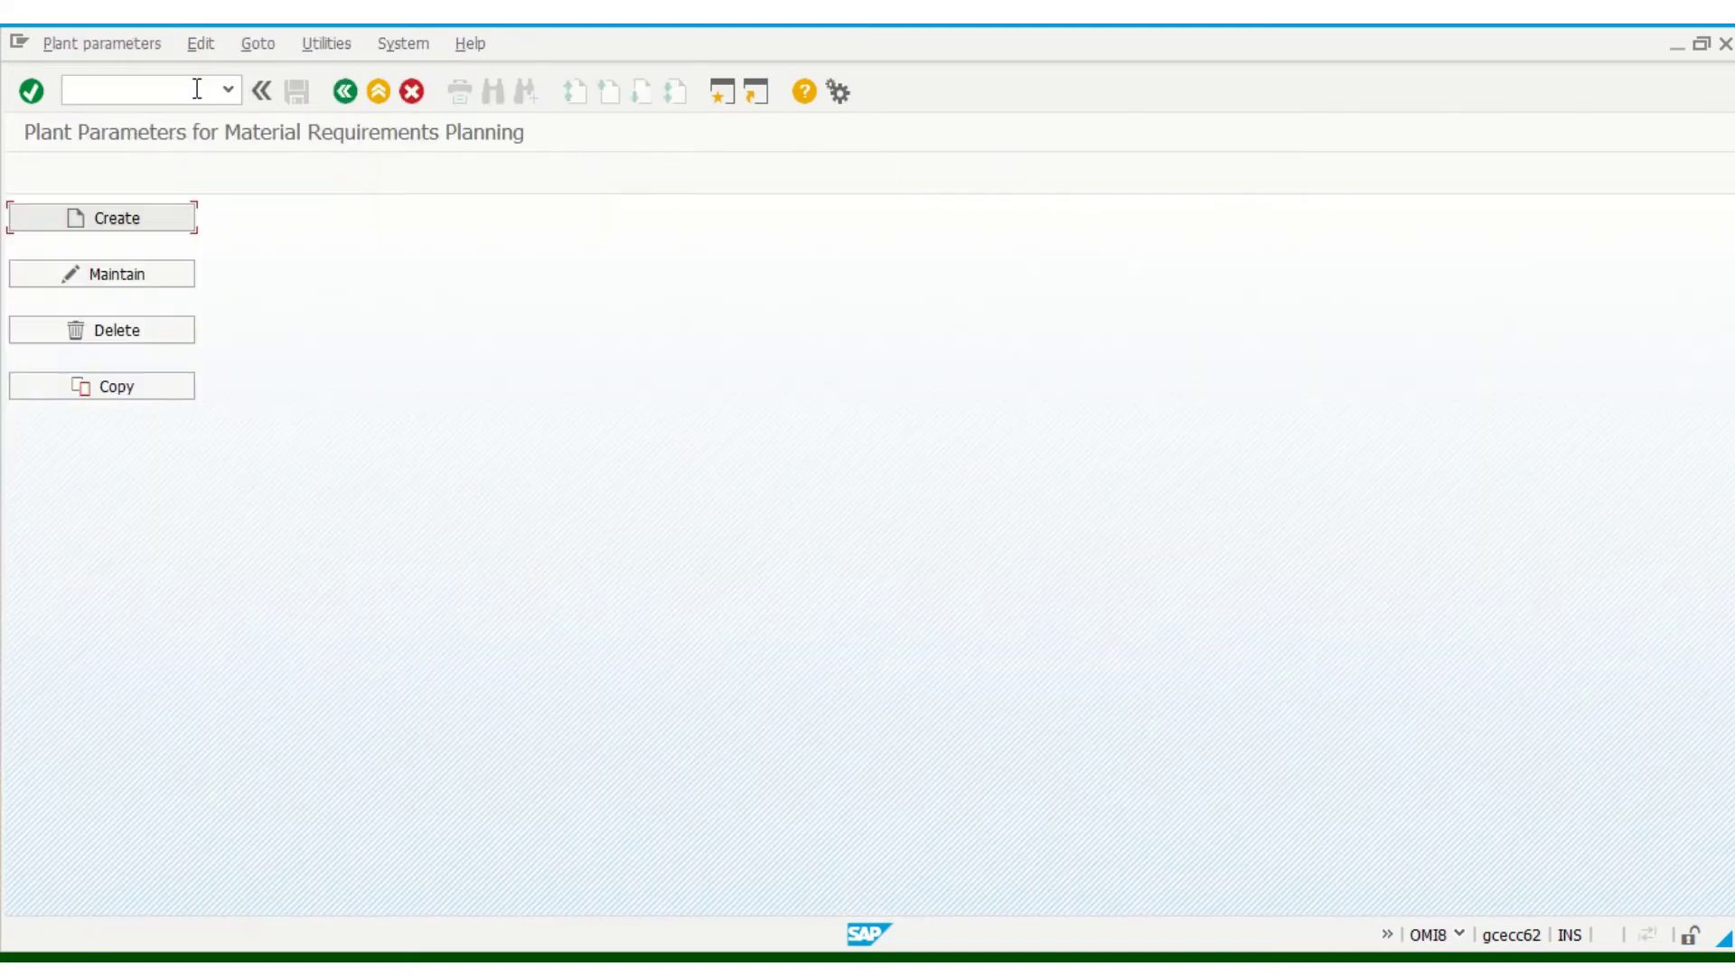
- Copy the plant parameters from plant 1000 to plant PL2, overwriting the existing values
left_click(144, 382)
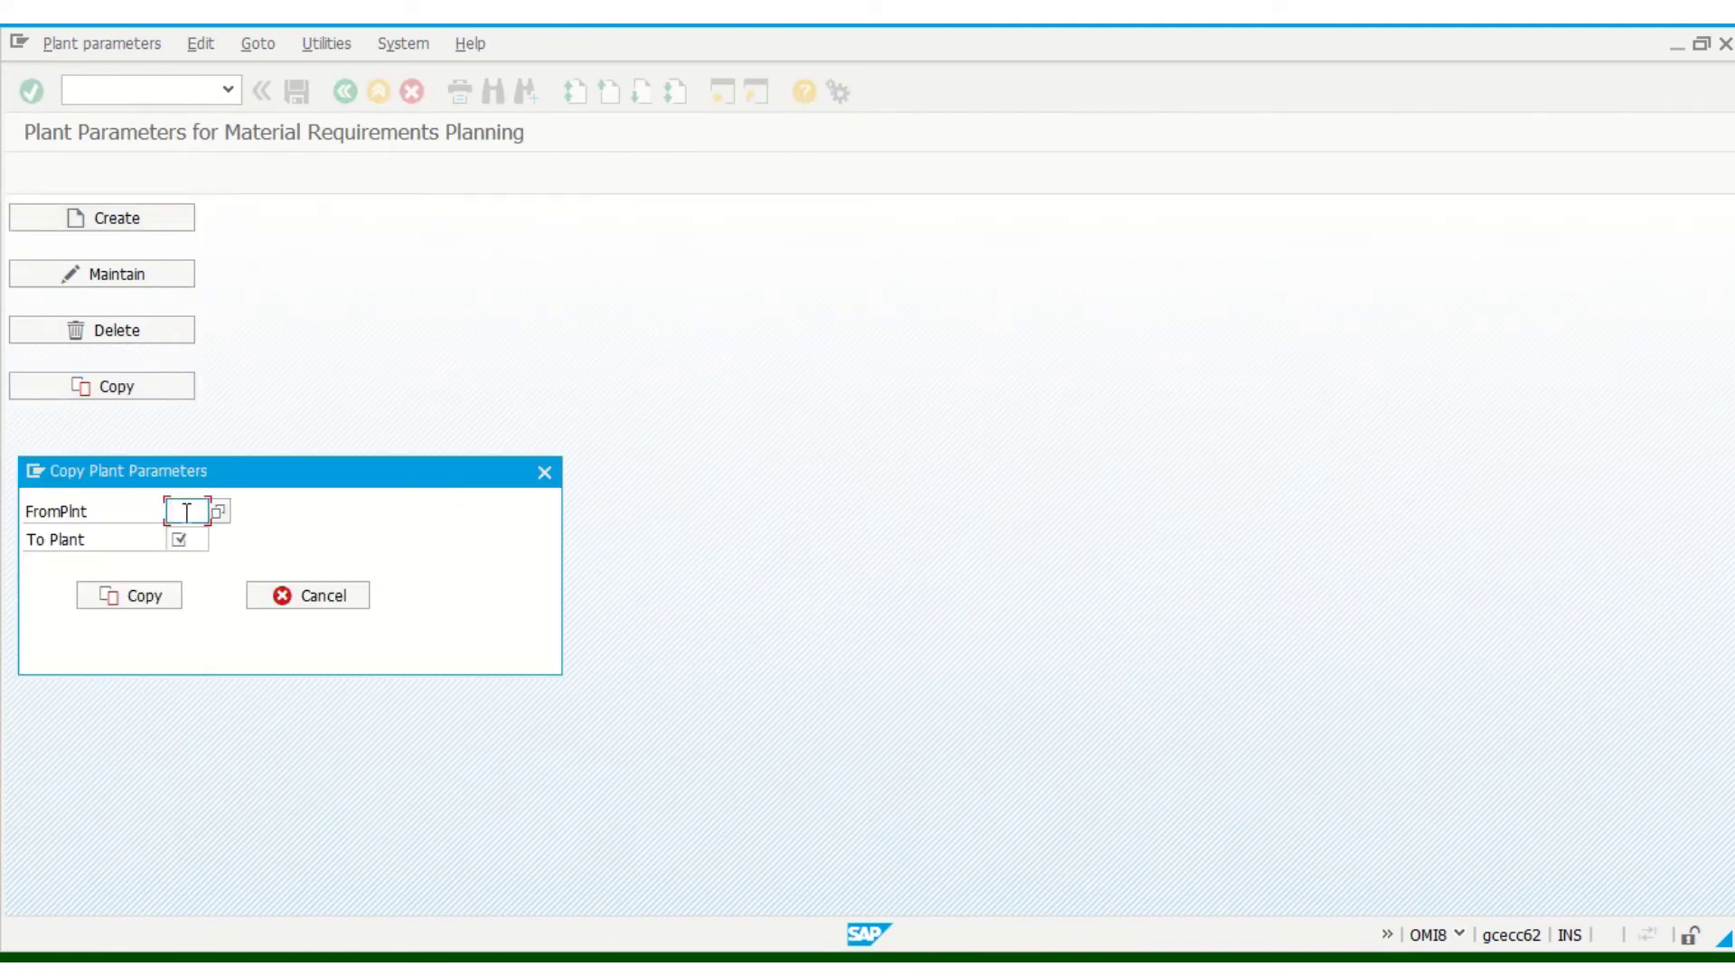
type("100")
left_click(196, 536)
left_click(204, 539)
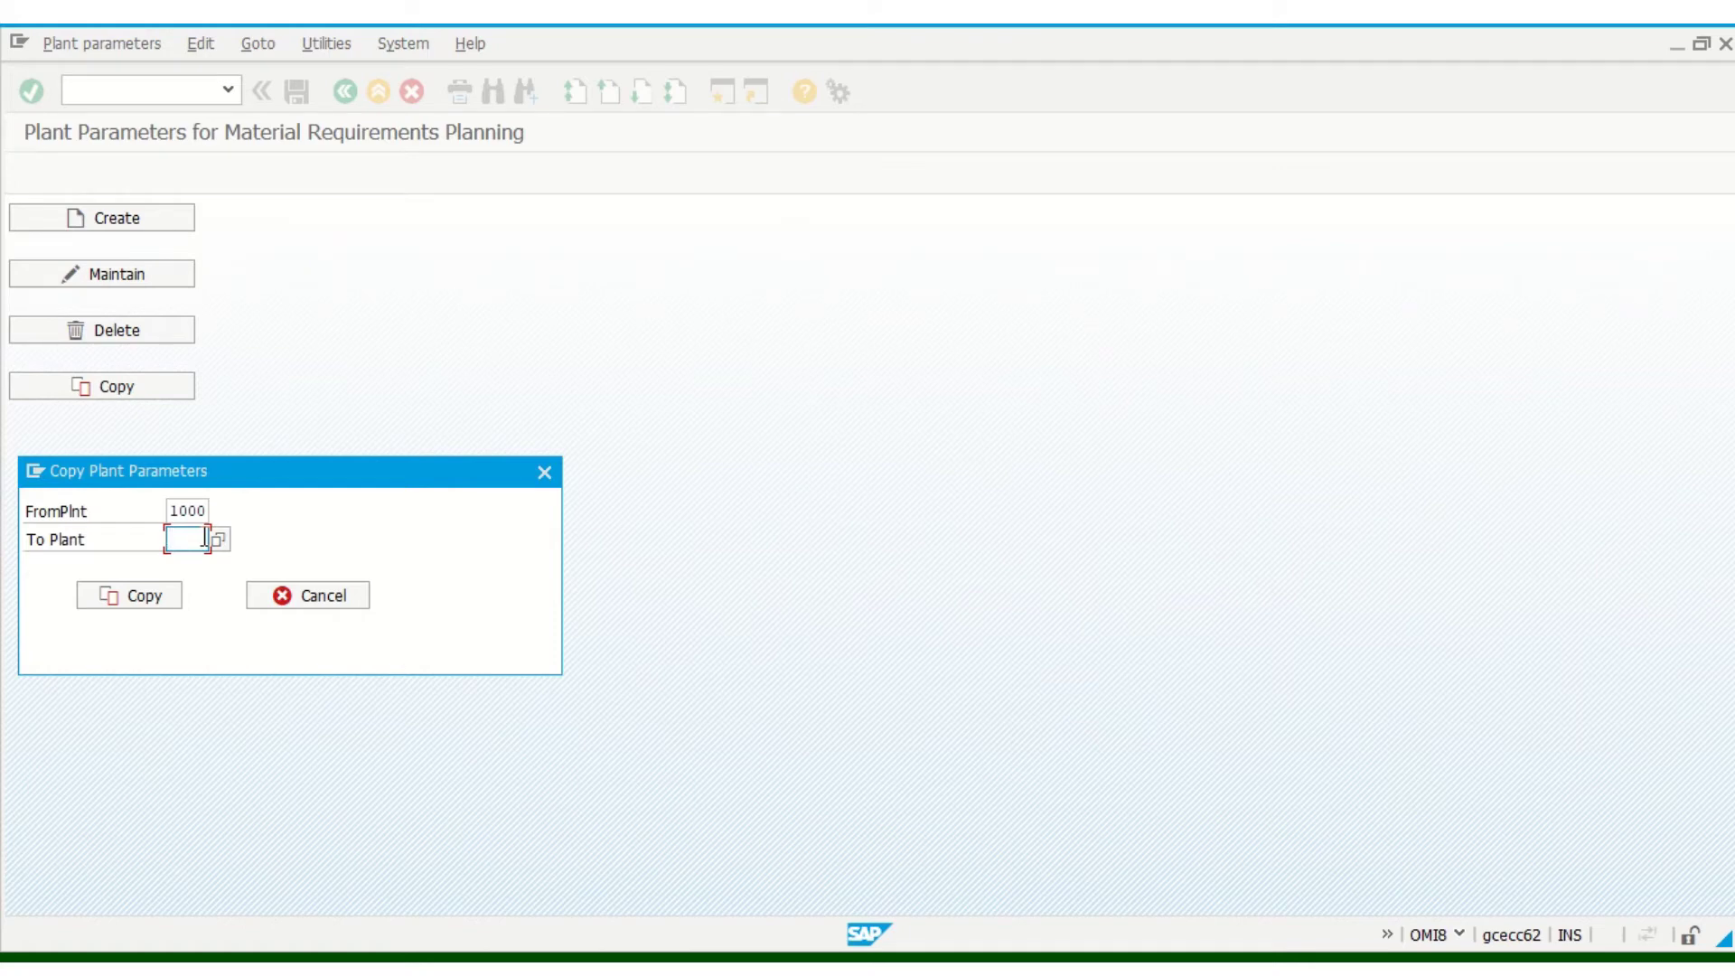
type("p12")
left_click(142, 598)
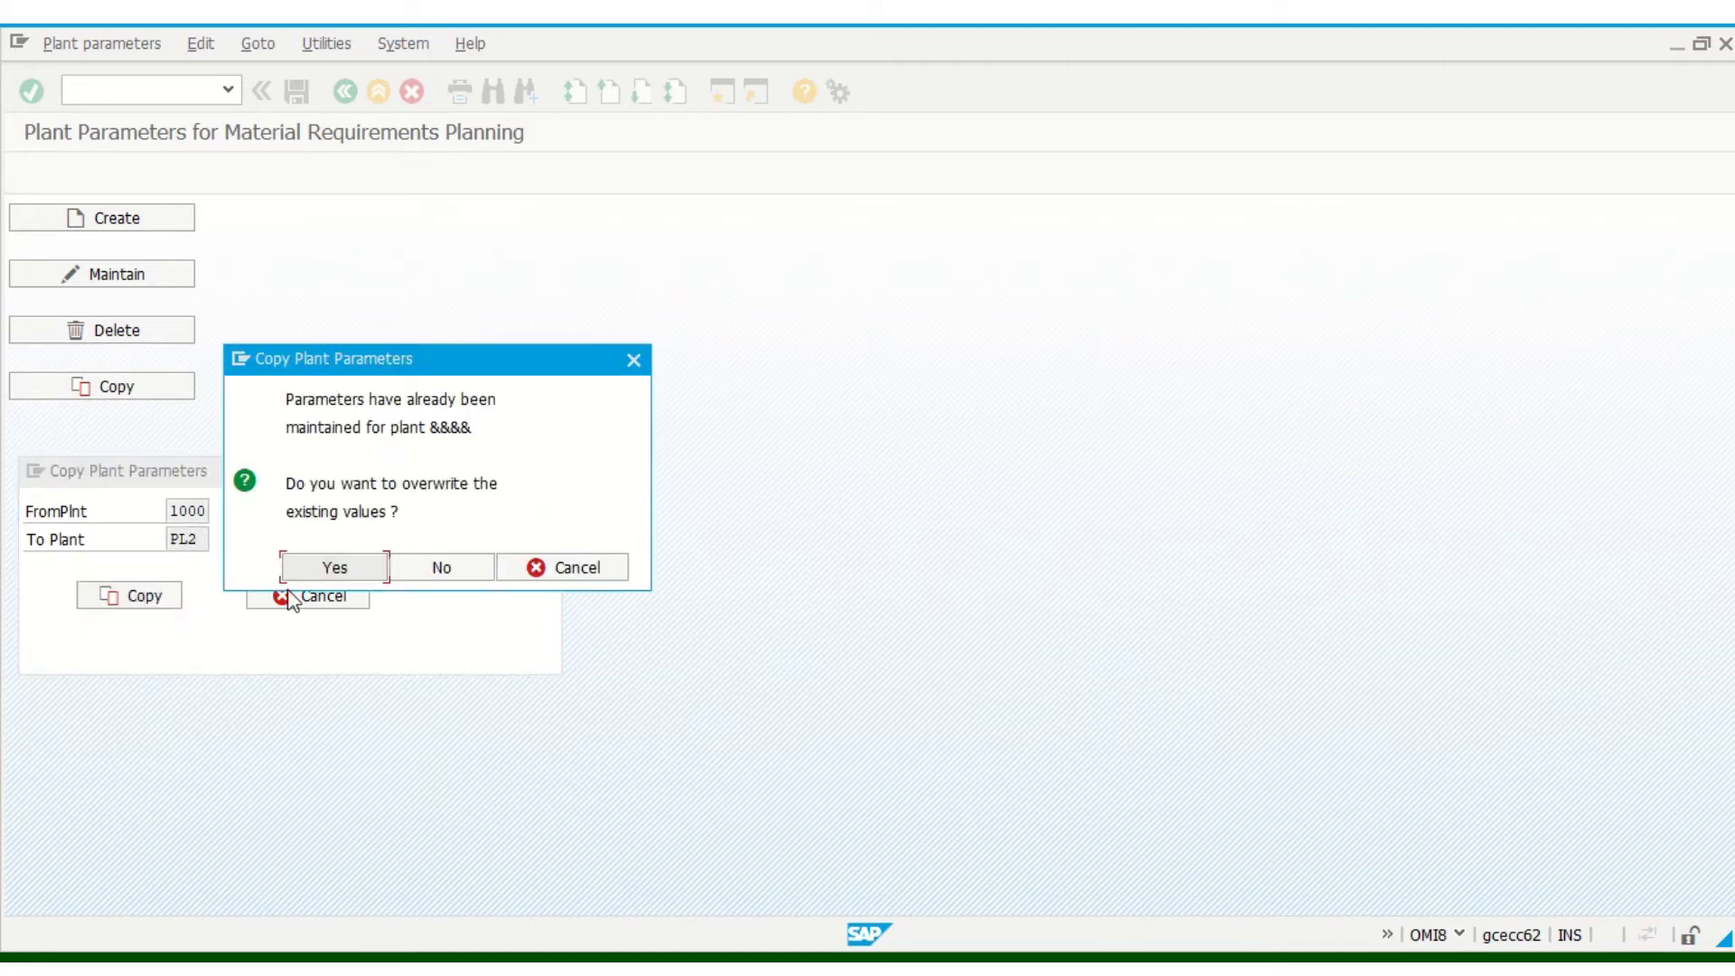
left_click(333, 567)
left_click(306, 418)
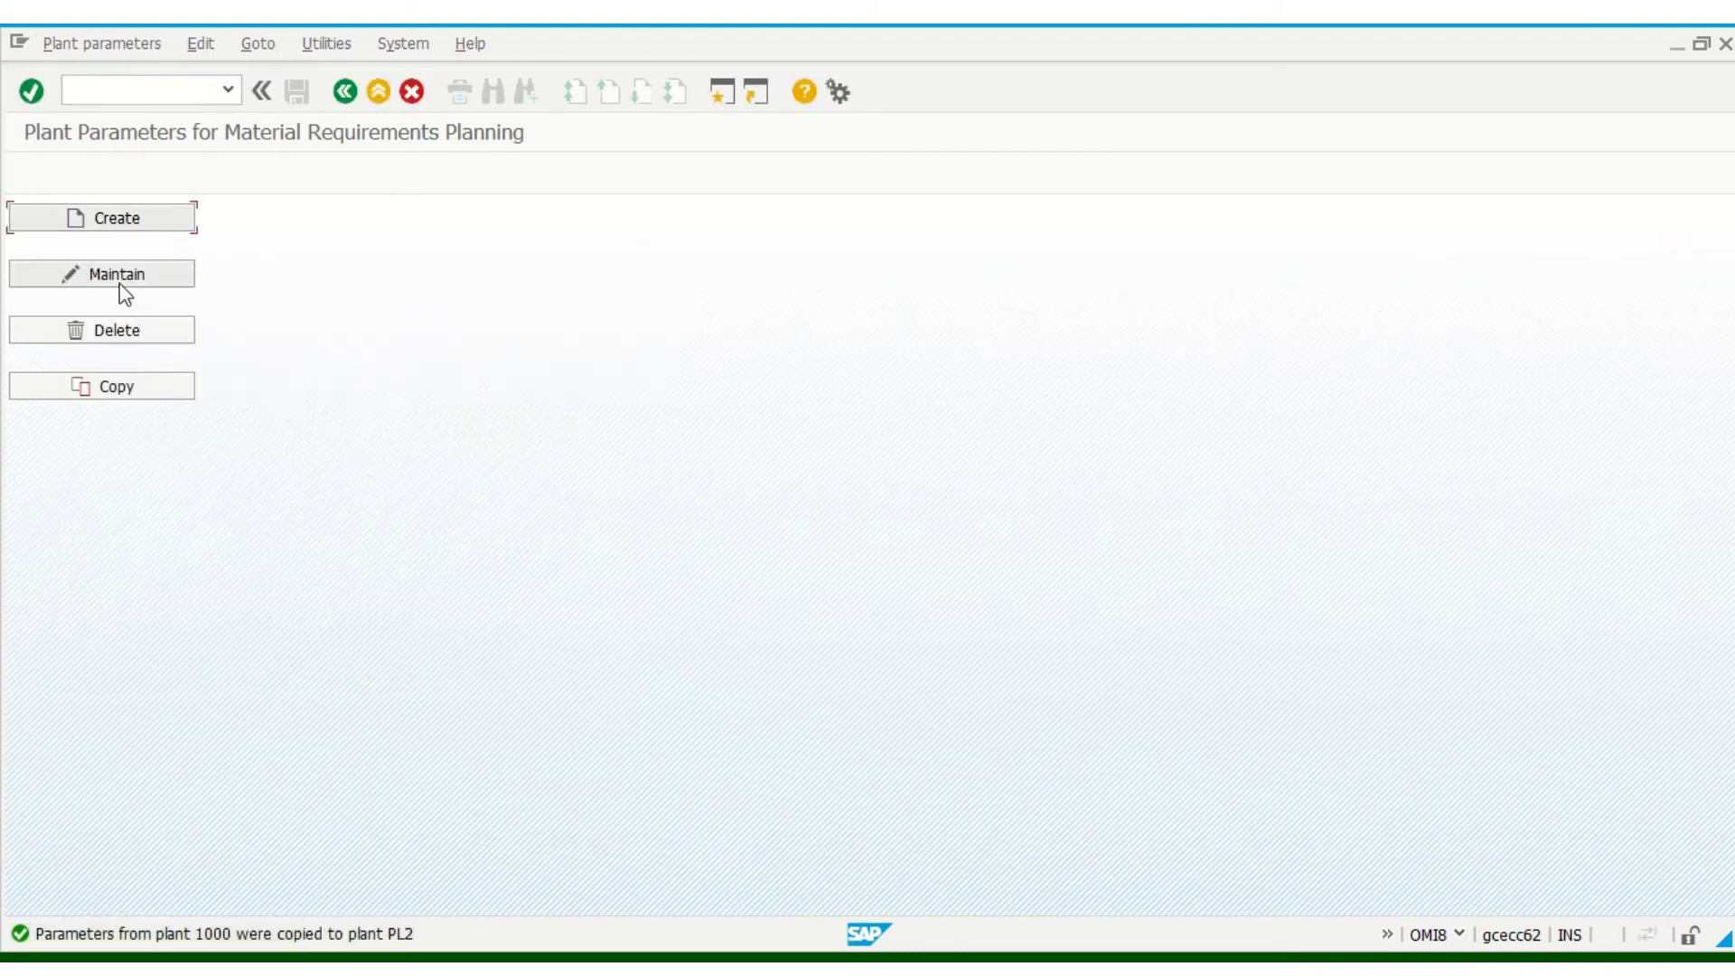
- Open the plant parameters of plant PL2 for maintenance and go to its MRP controllers
left_click(122, 284)
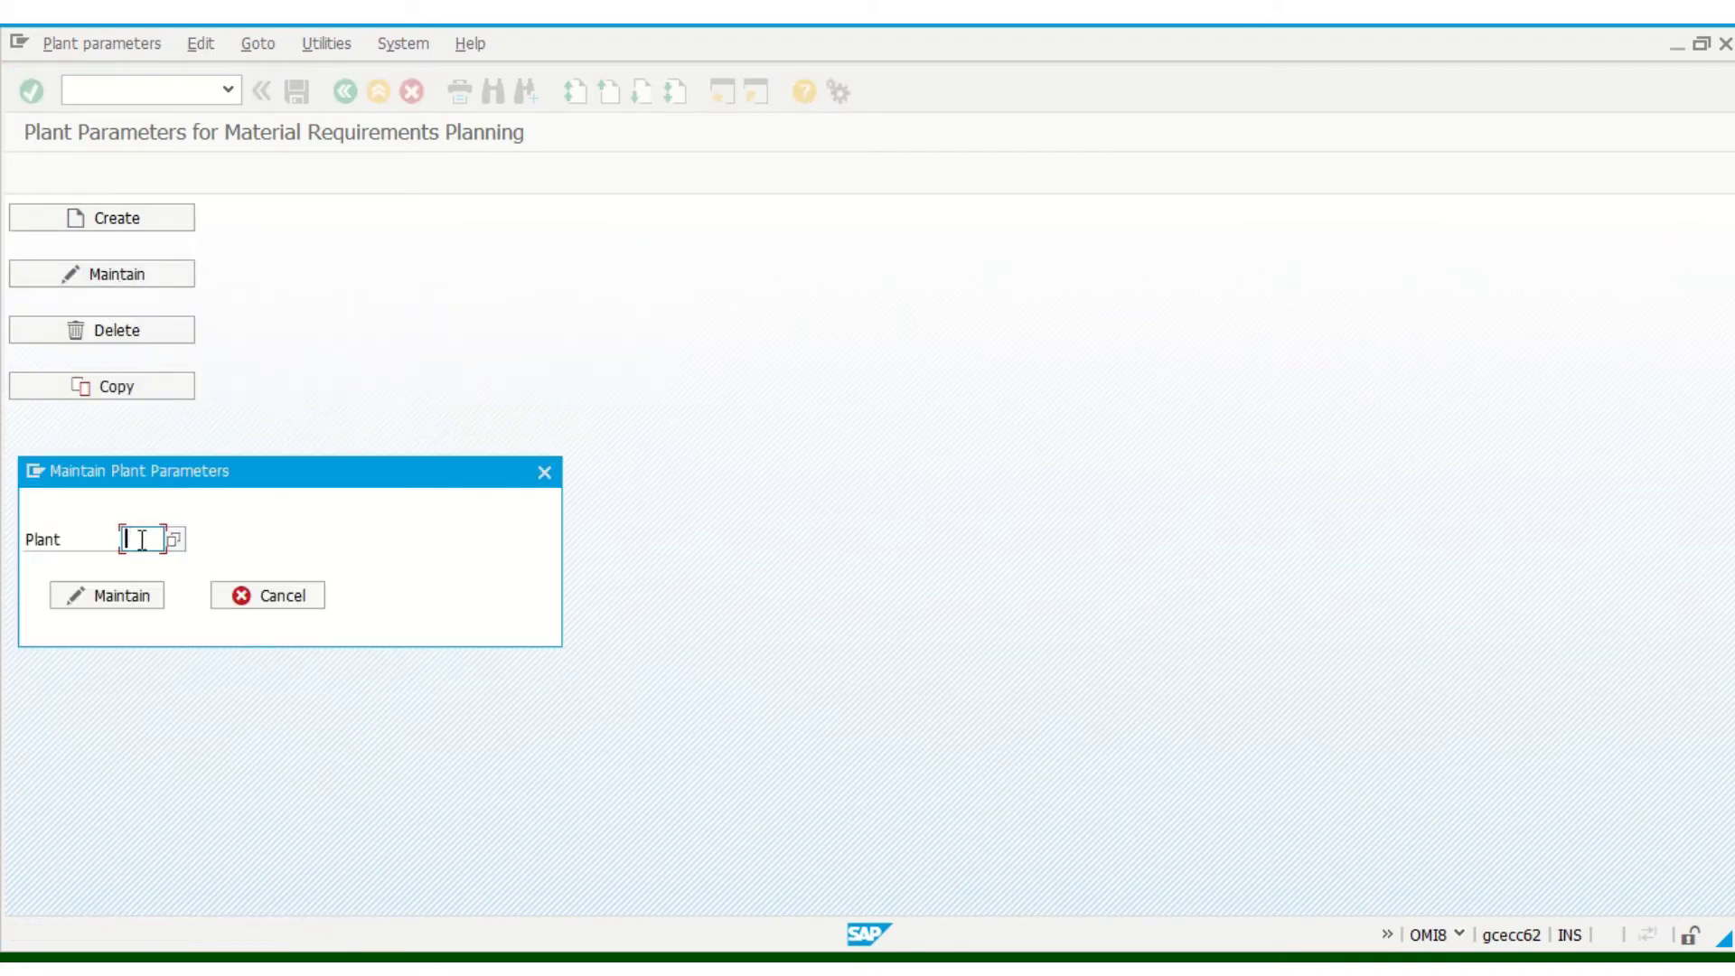
type("PL2")
key("Return")
left_click(135, 595)
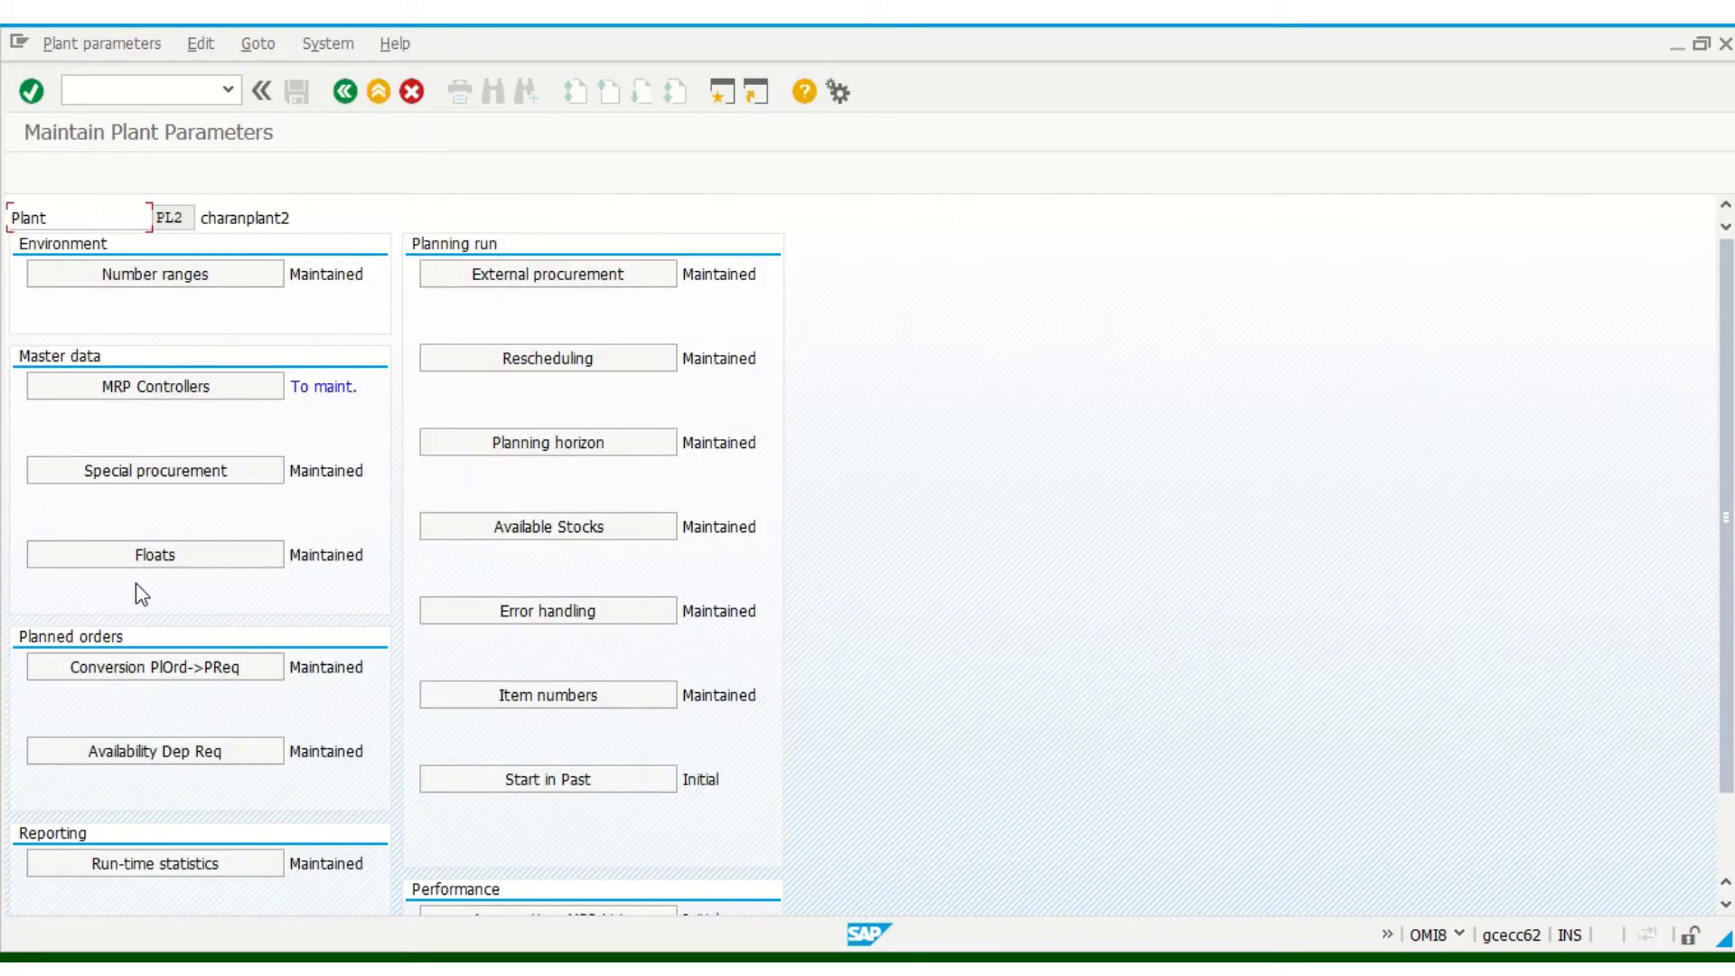
mouse_move(292, 386)
left_mouse_down()
mouse_move(354, 398)
mouse_move(295, 395)
left_mouse_up()
left_click(366, 388)
left_click(335, 389)
left_click(231, 387)
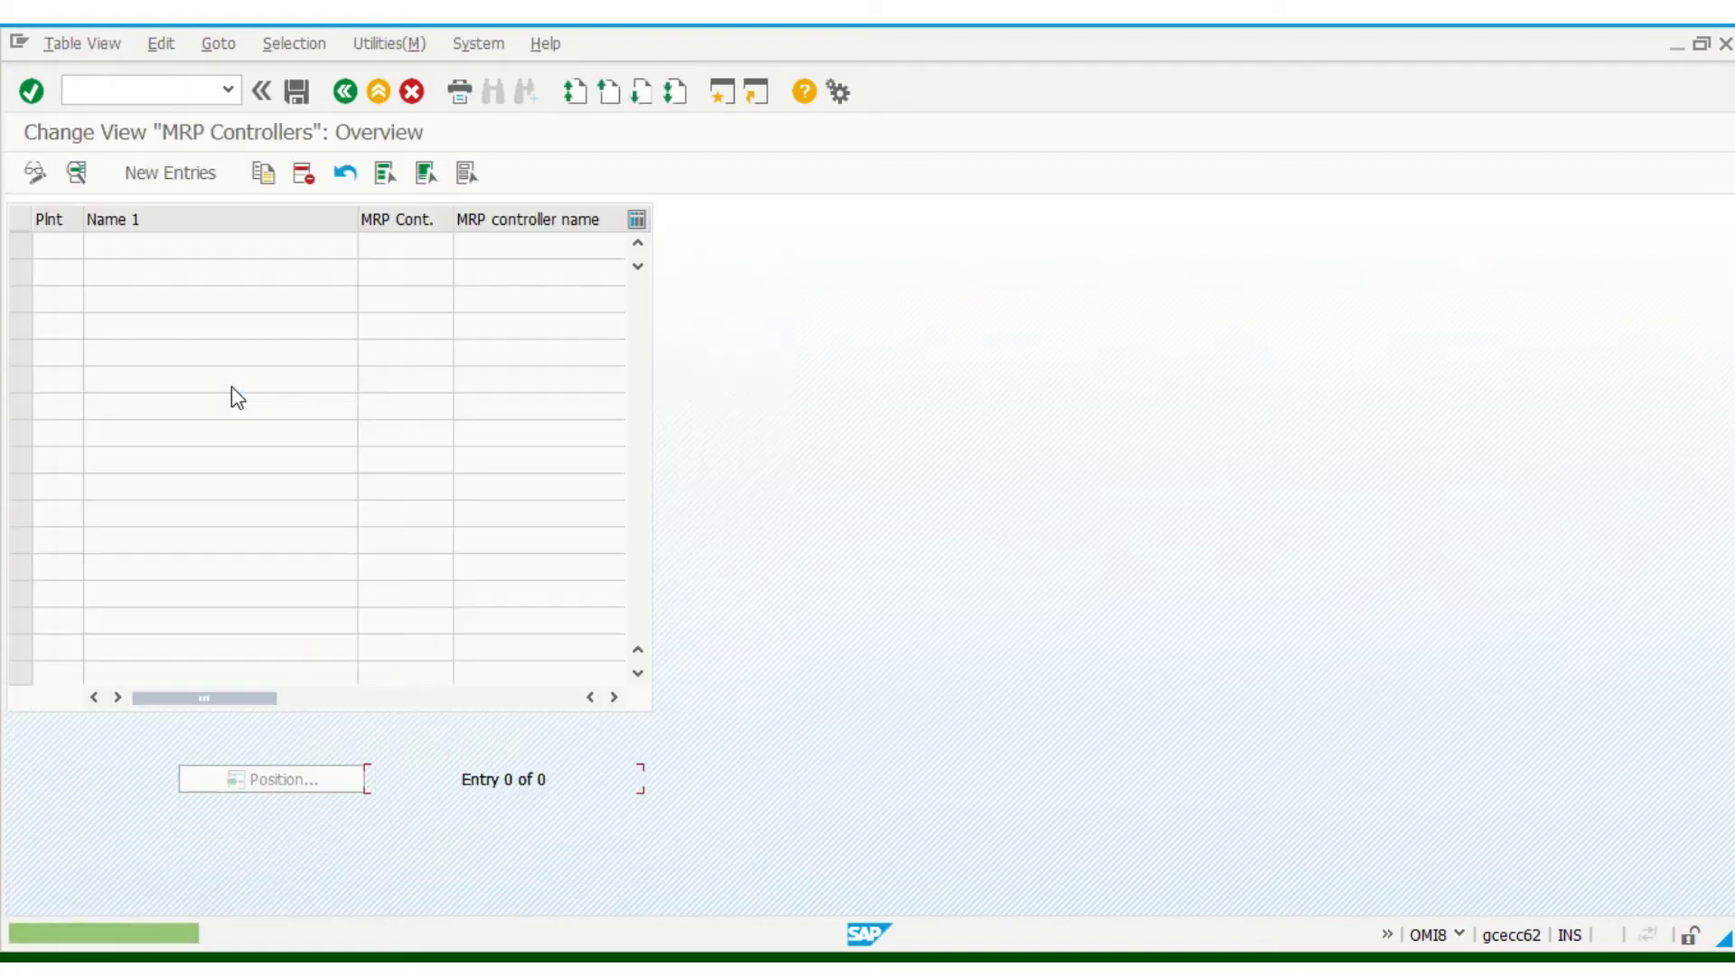
- Create a new MRP controller entry for plant PL2 with code B6 and the name "new controller"
left_click(186, 168)
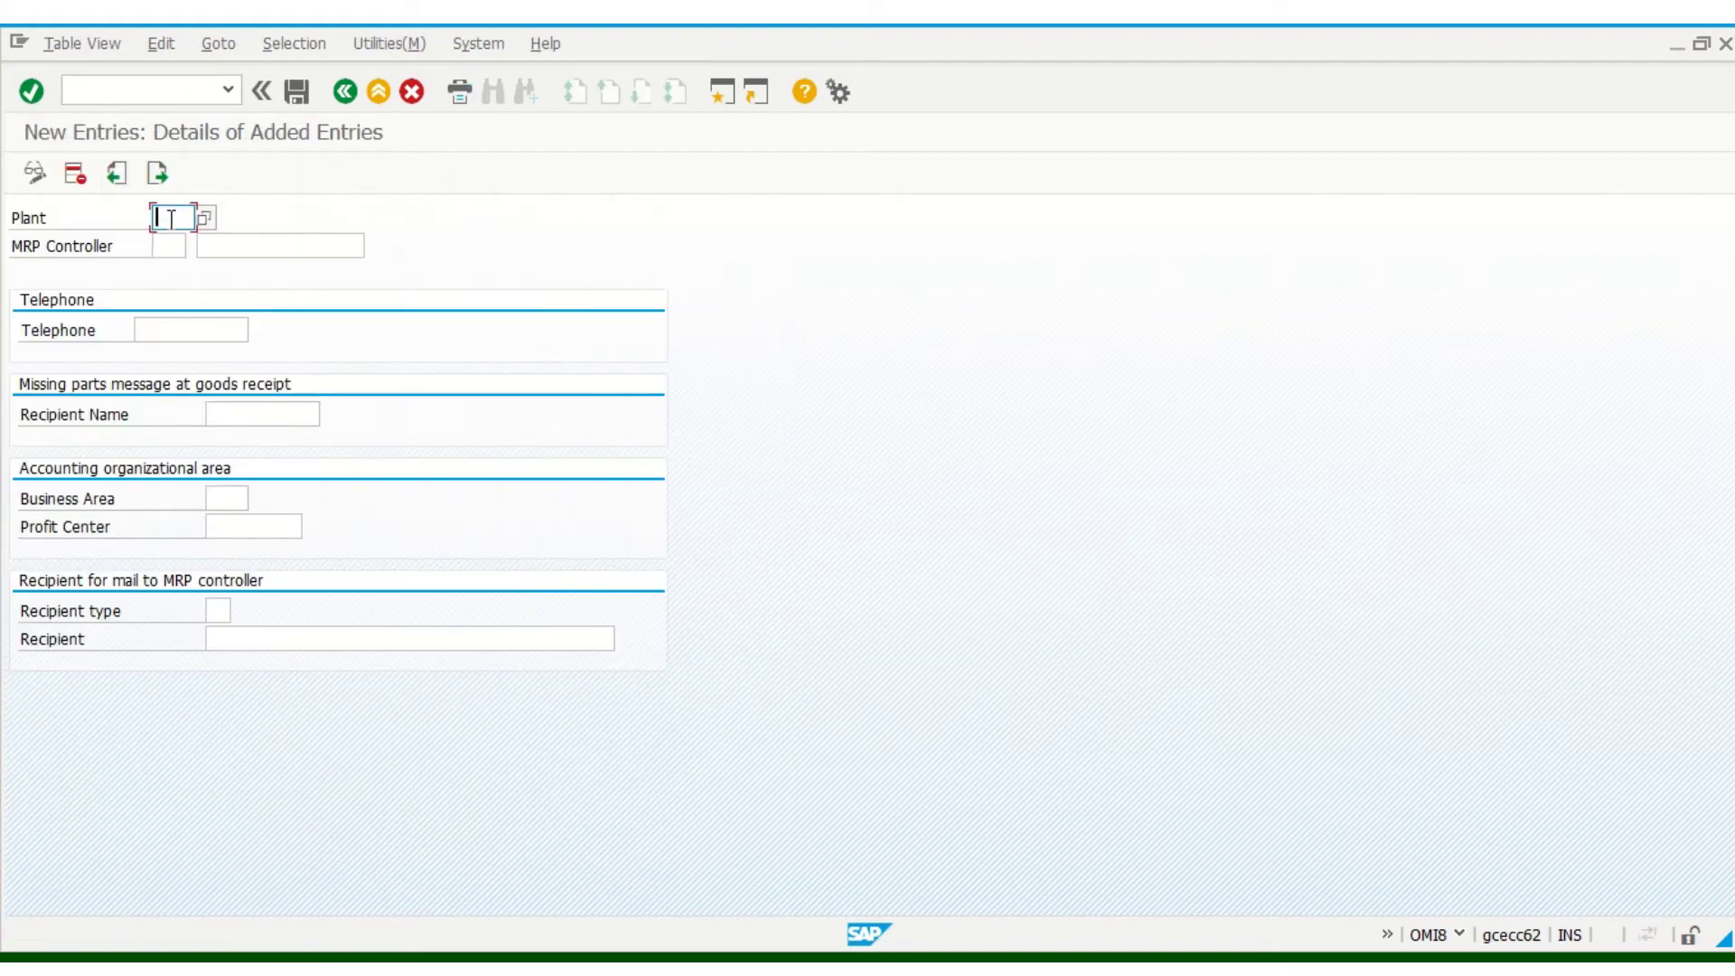
type("pl2")
left_click(176, 242)
left_click(174, 237)
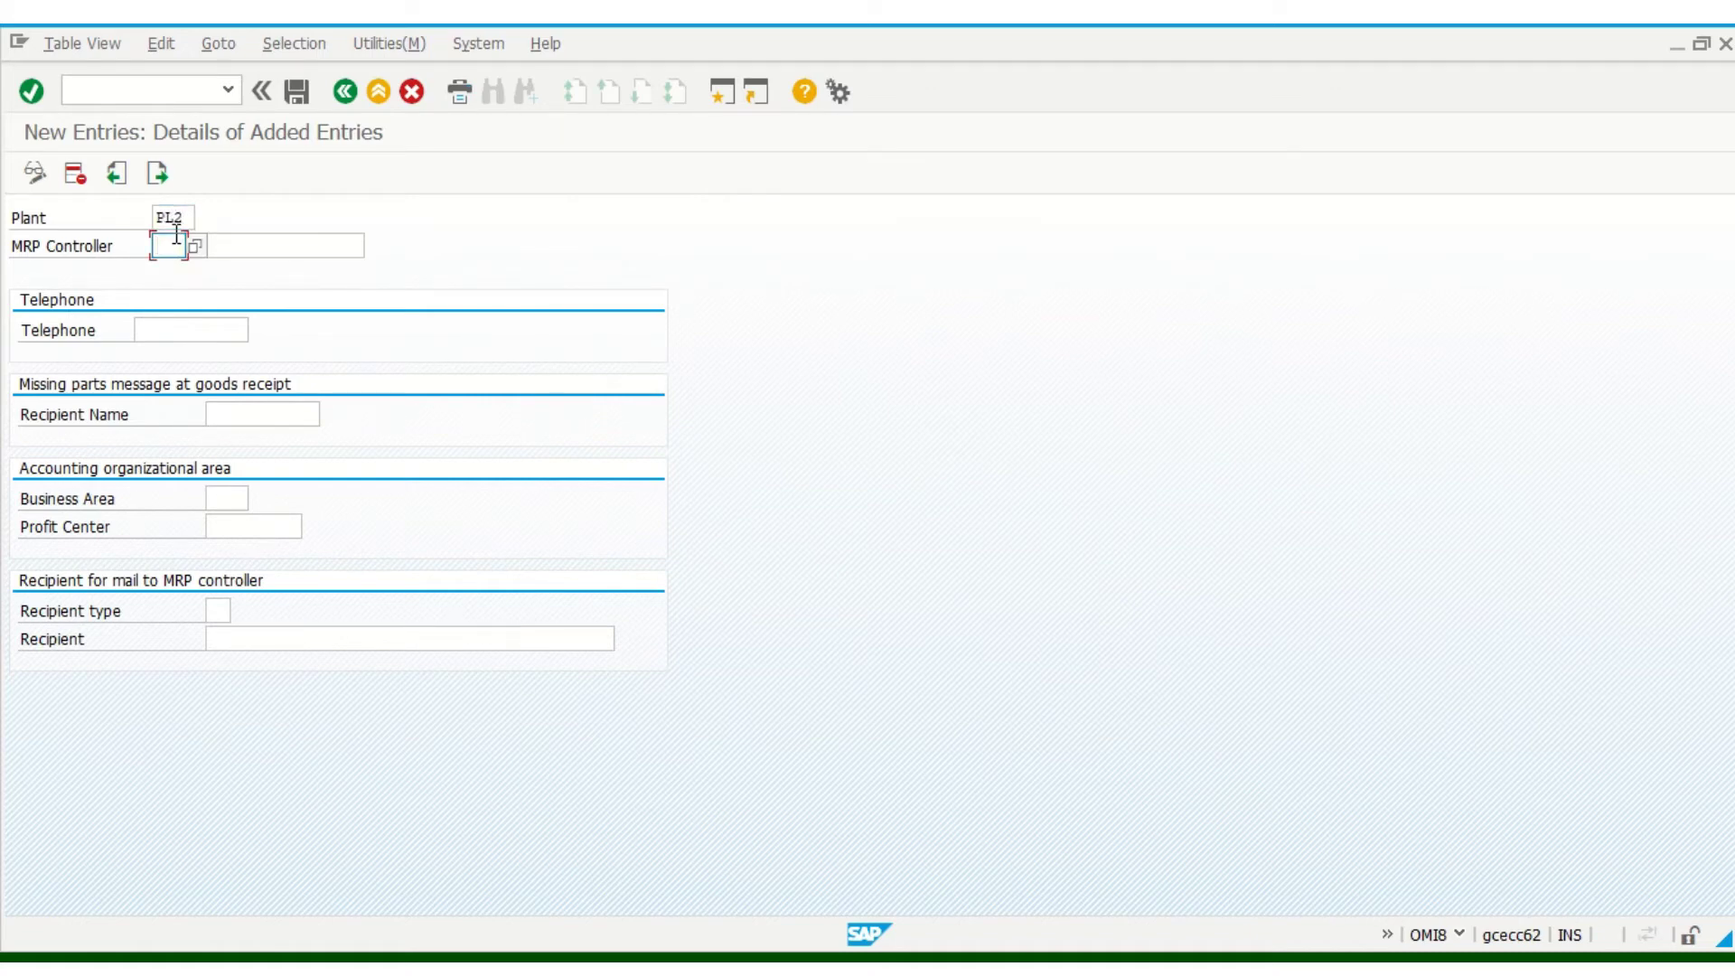
type("b")
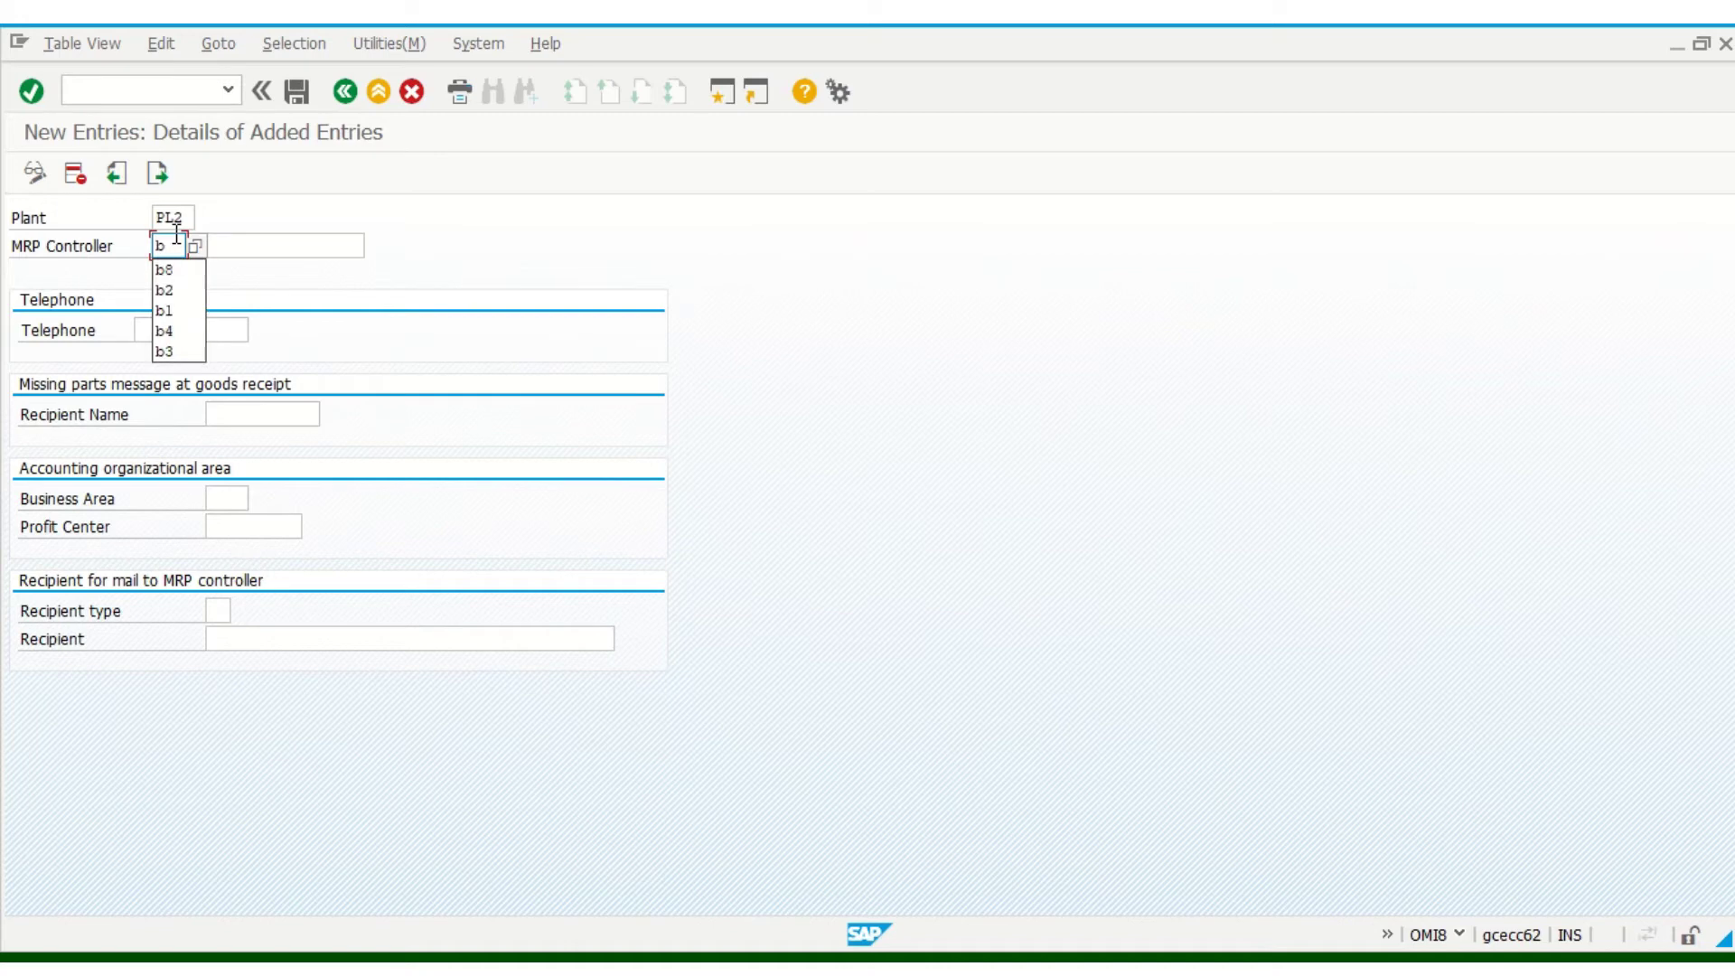
type("6")
left_click(248, 254)
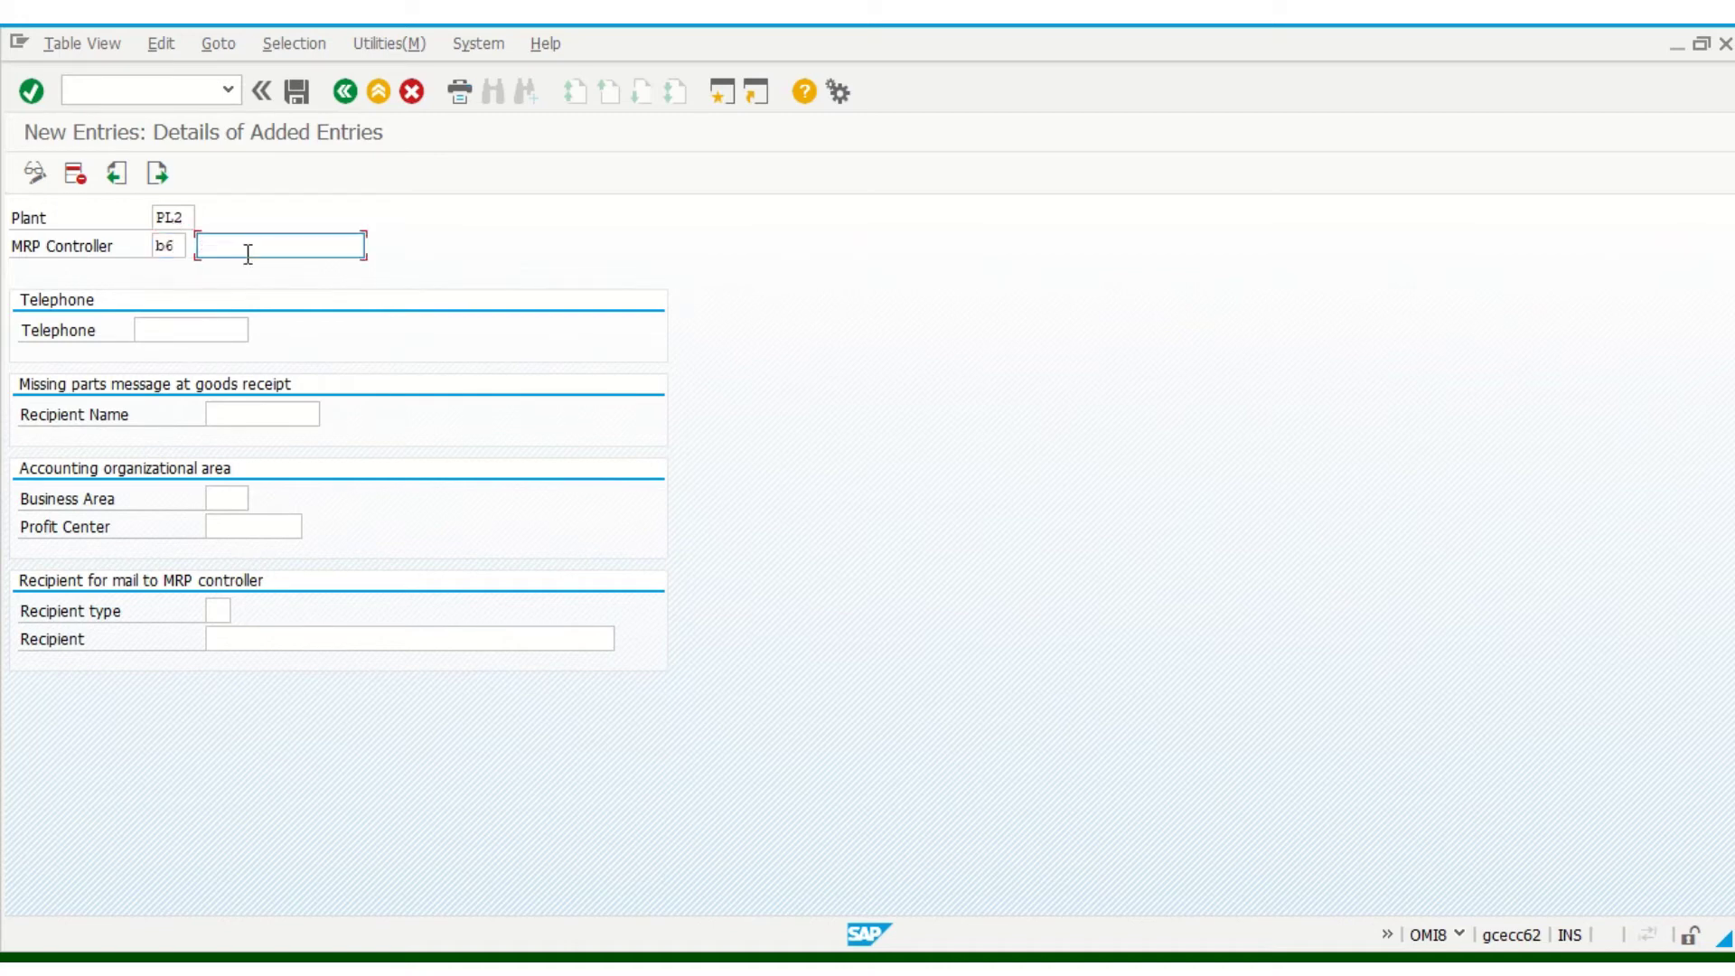
type("new")
key("Down")
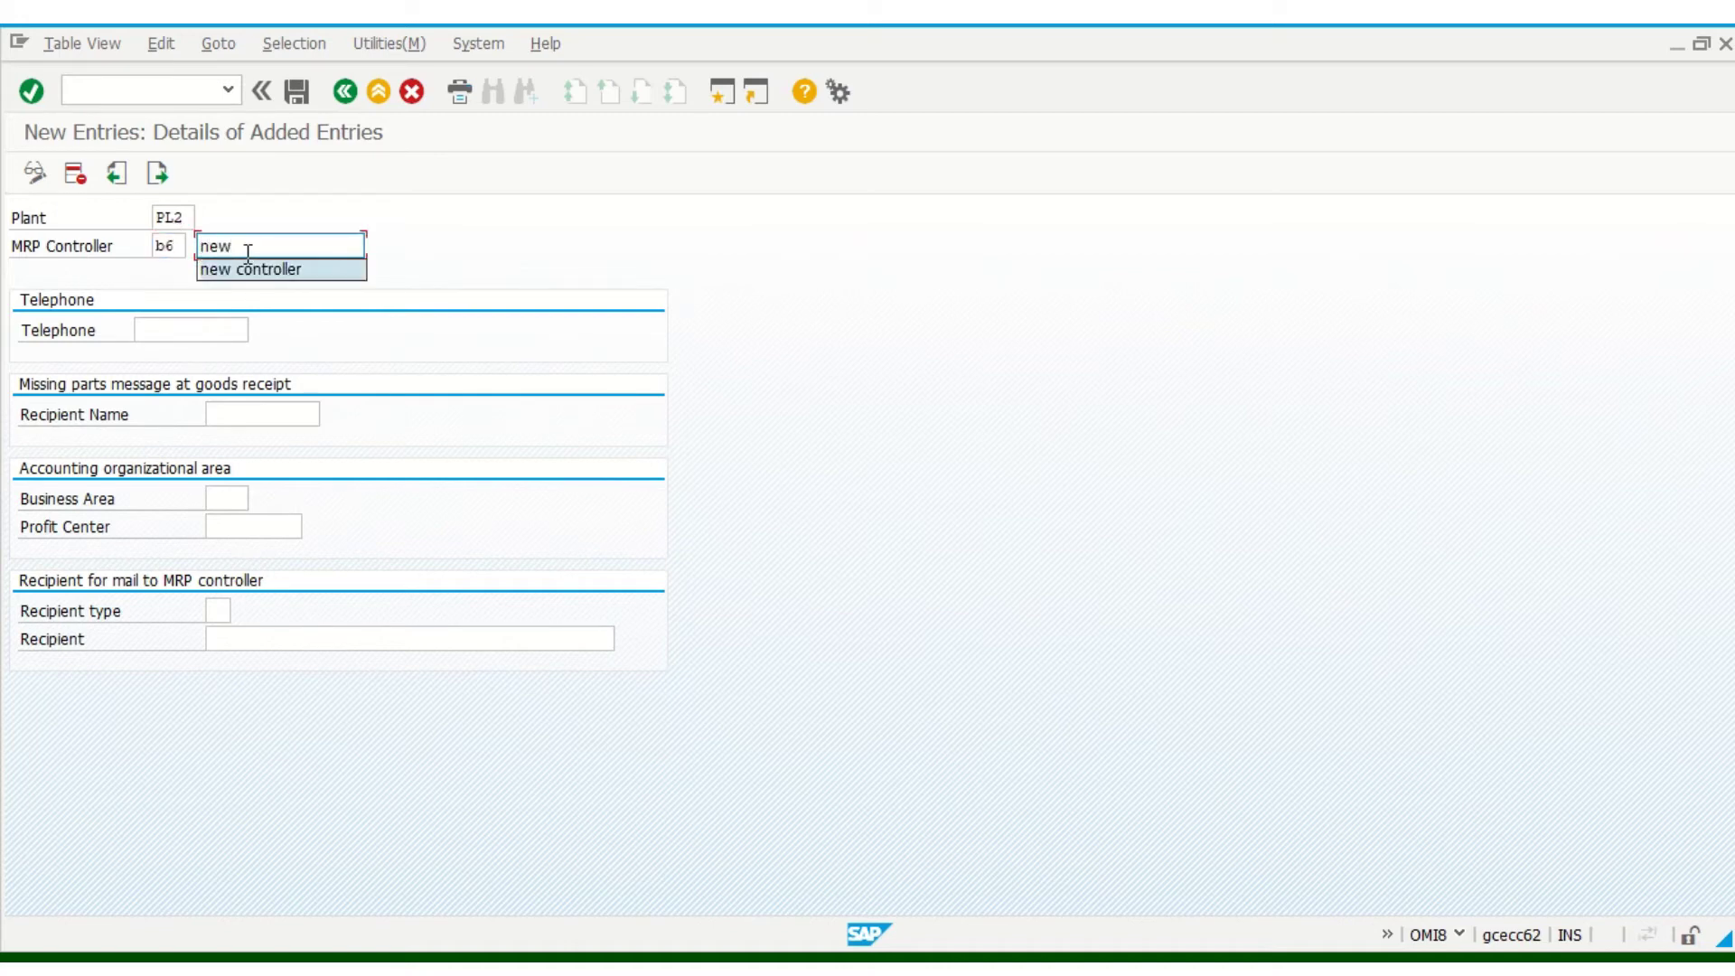
key("Return")
- Fill in the controller's telephone number, save the entry under the proposed customizing request, and return to the plant parameters start screen
left_click(207, 322)
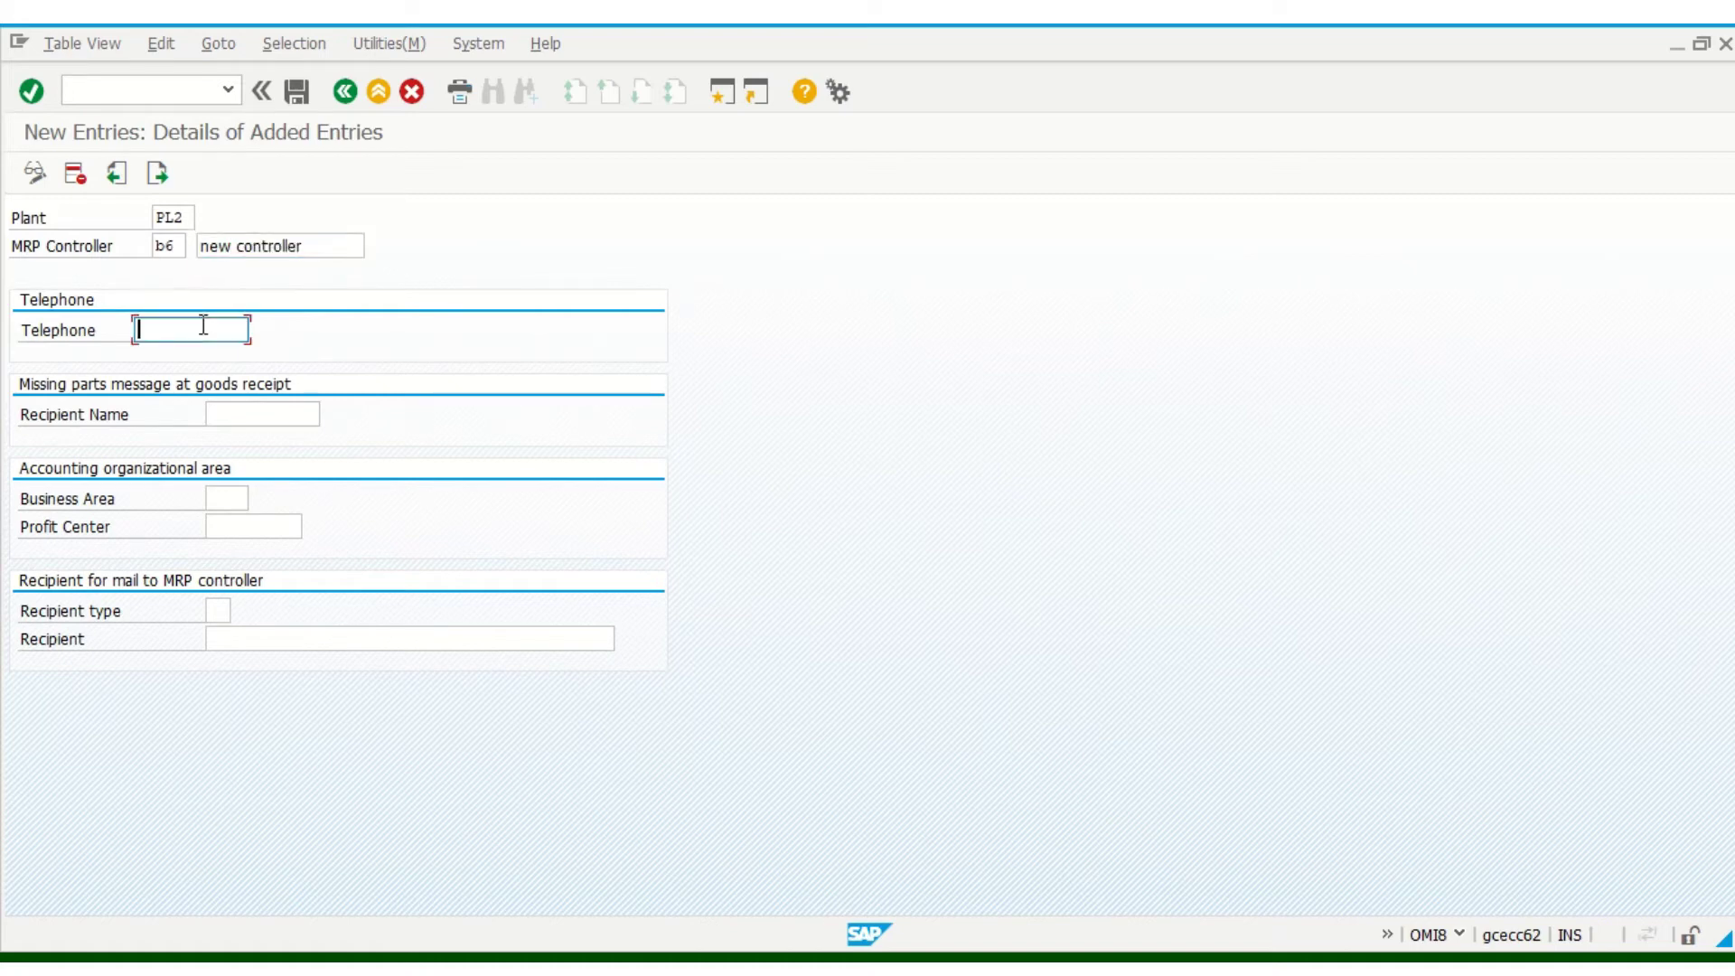
left_click(206, 355)
left_click(298, 94)
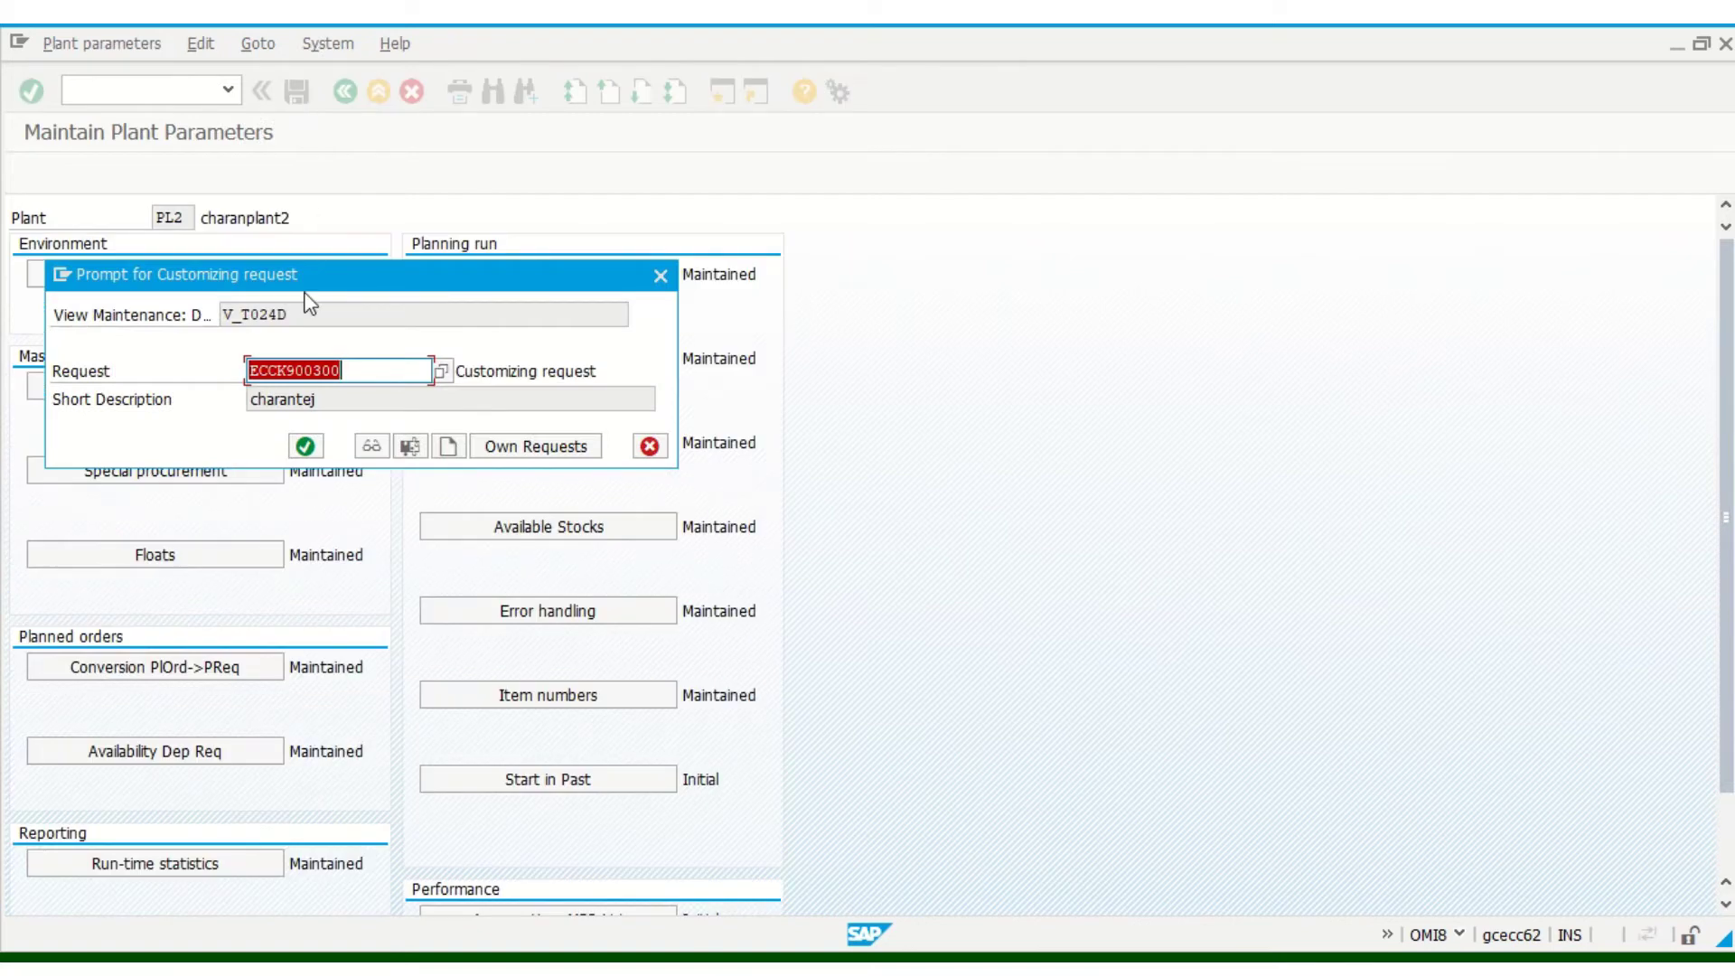
left_click(306, 441)
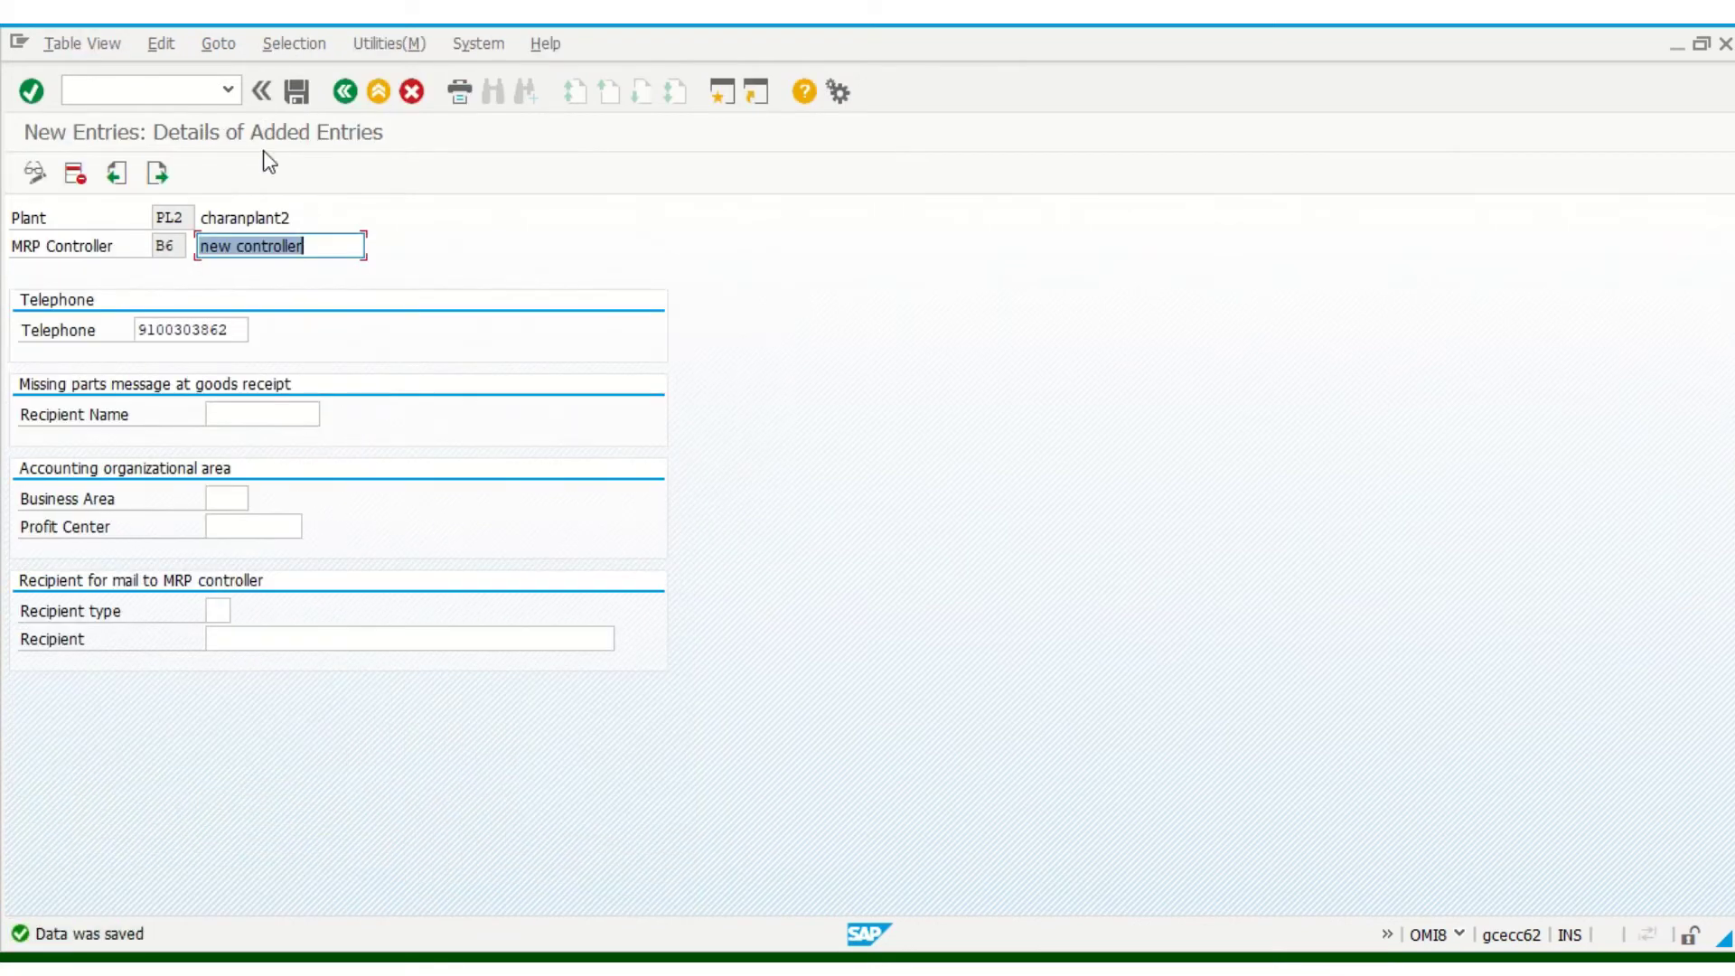
left_click(344, 92)
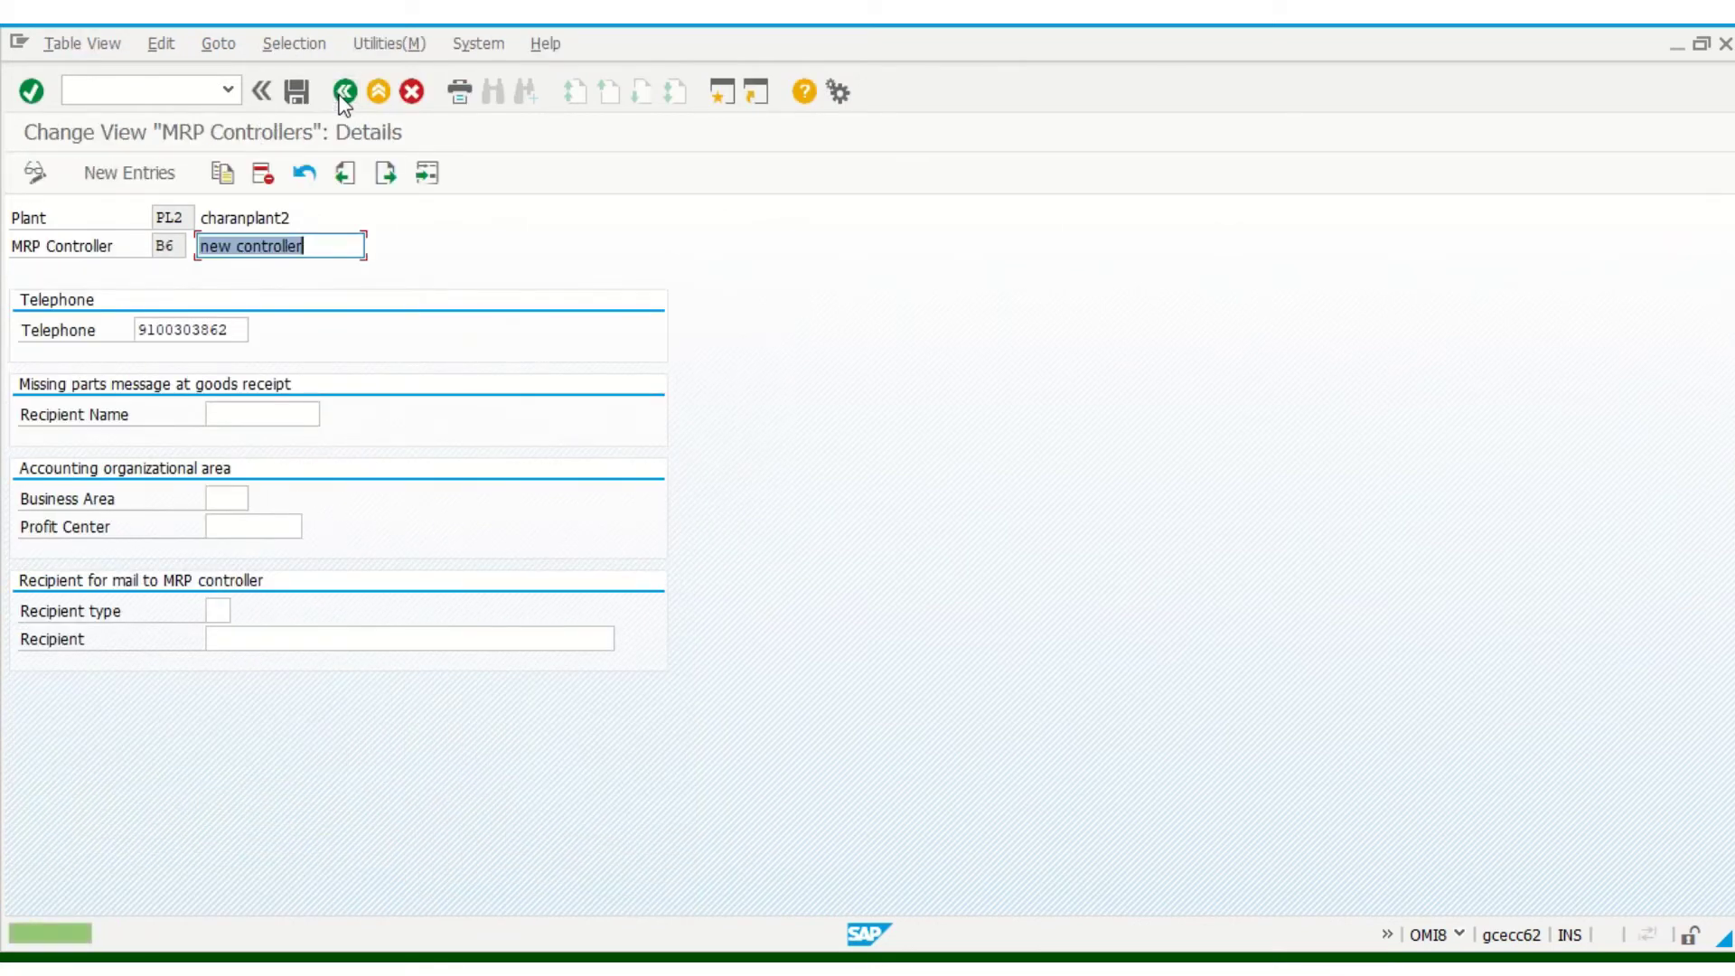
left_click(344, 92)
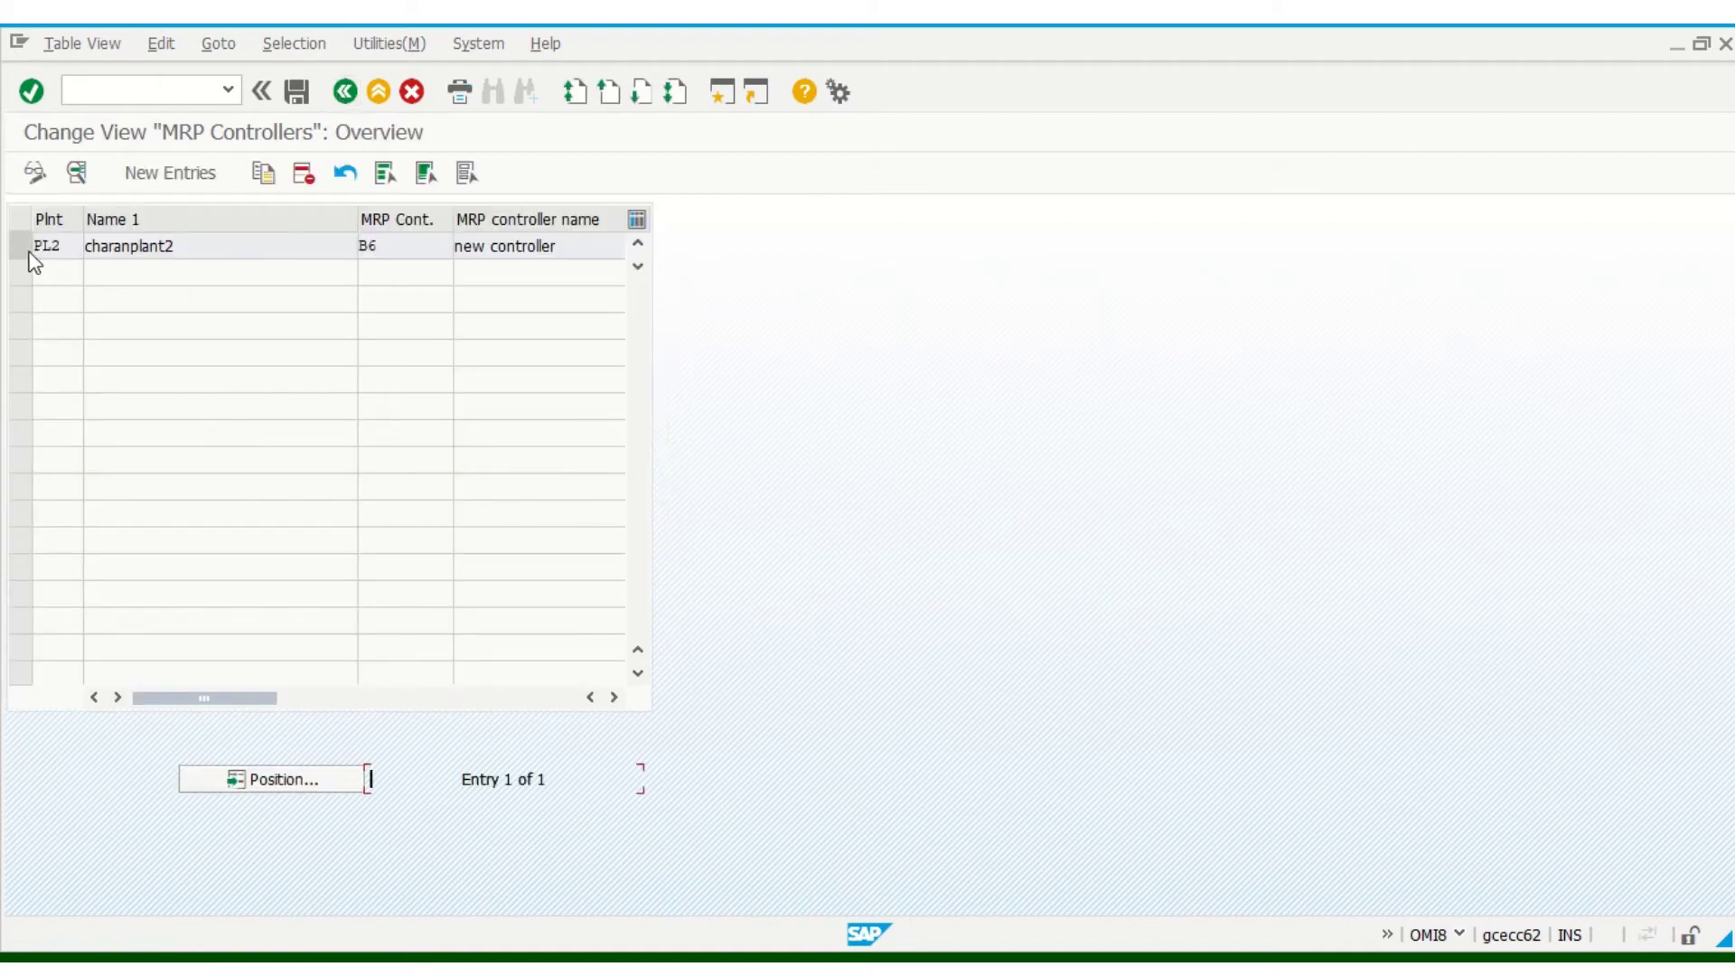
left_click(351, 100)
left_click(353, 103)
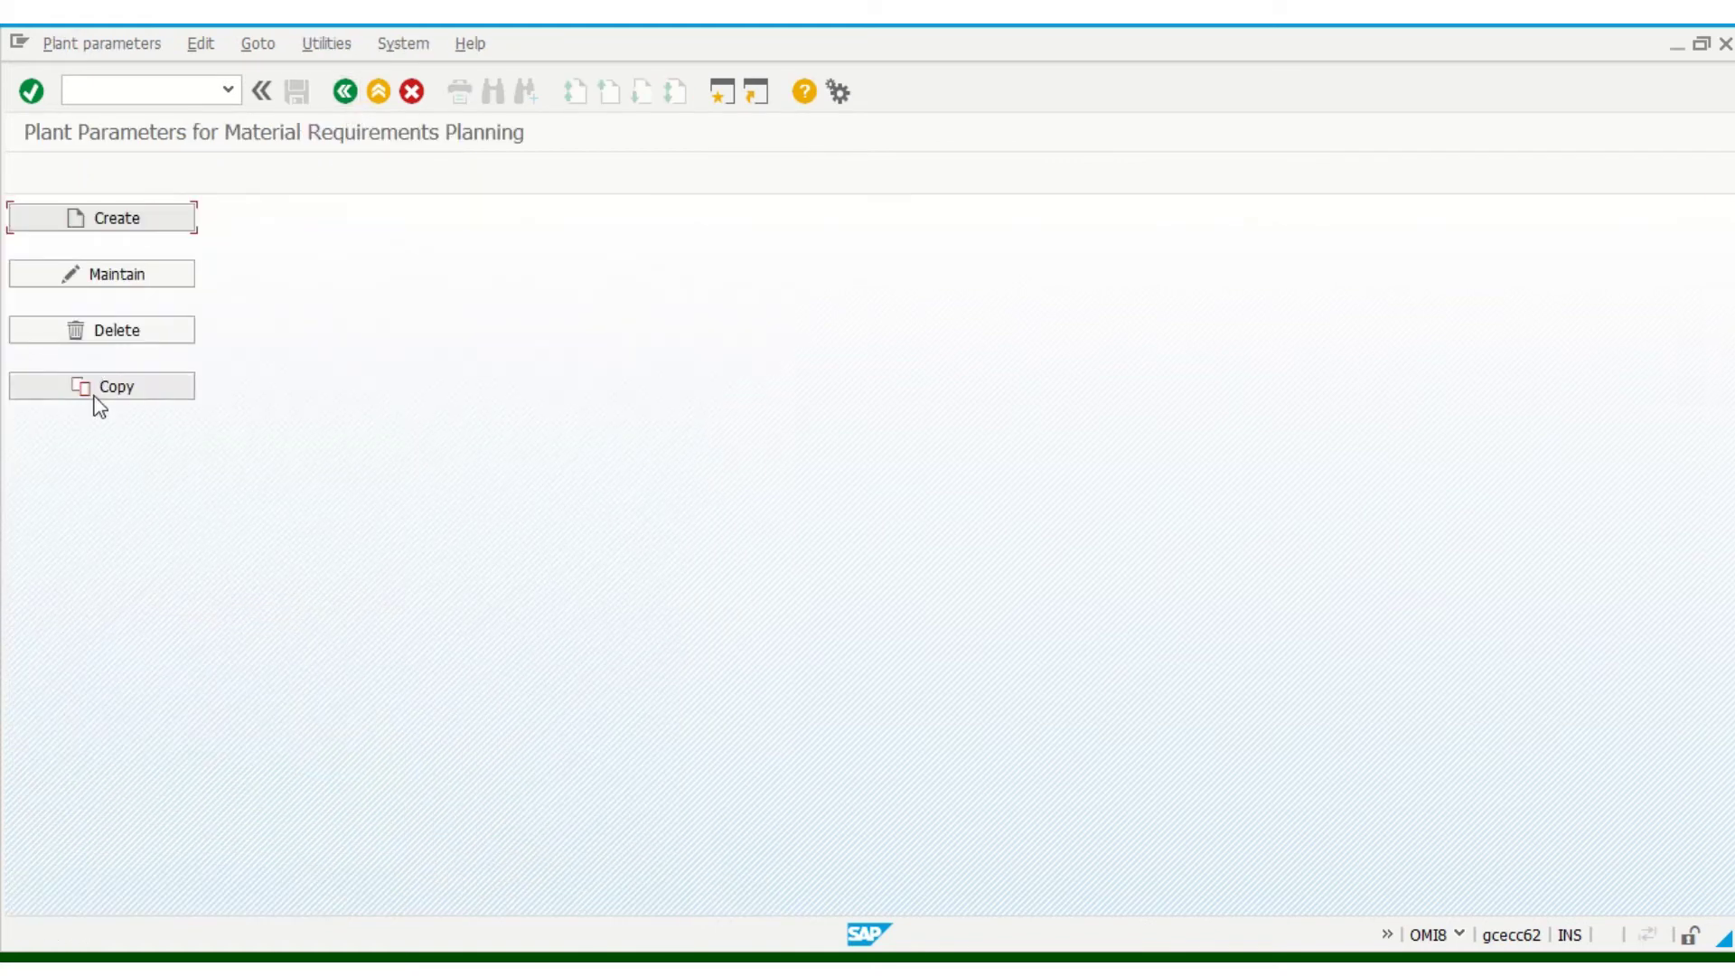
- Open the plant parameters of plant CU1, examine its MRP controllers, and leave the list
left_click(83, 282)
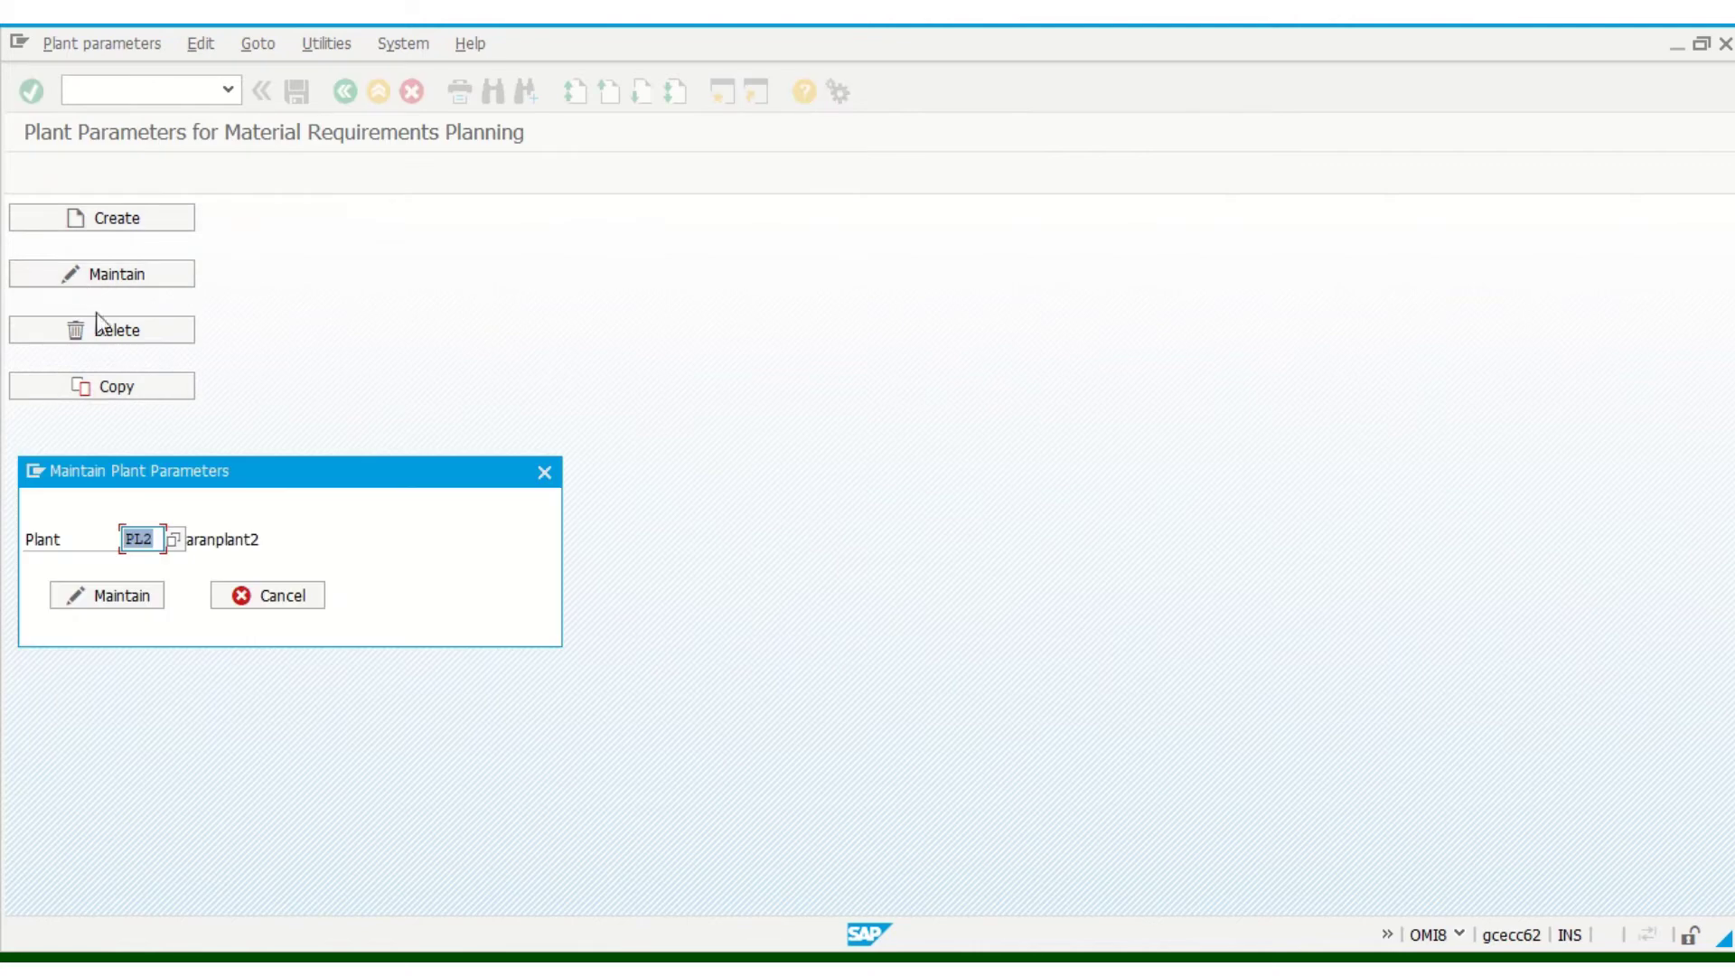
type("c001")
left_click(122, 599)
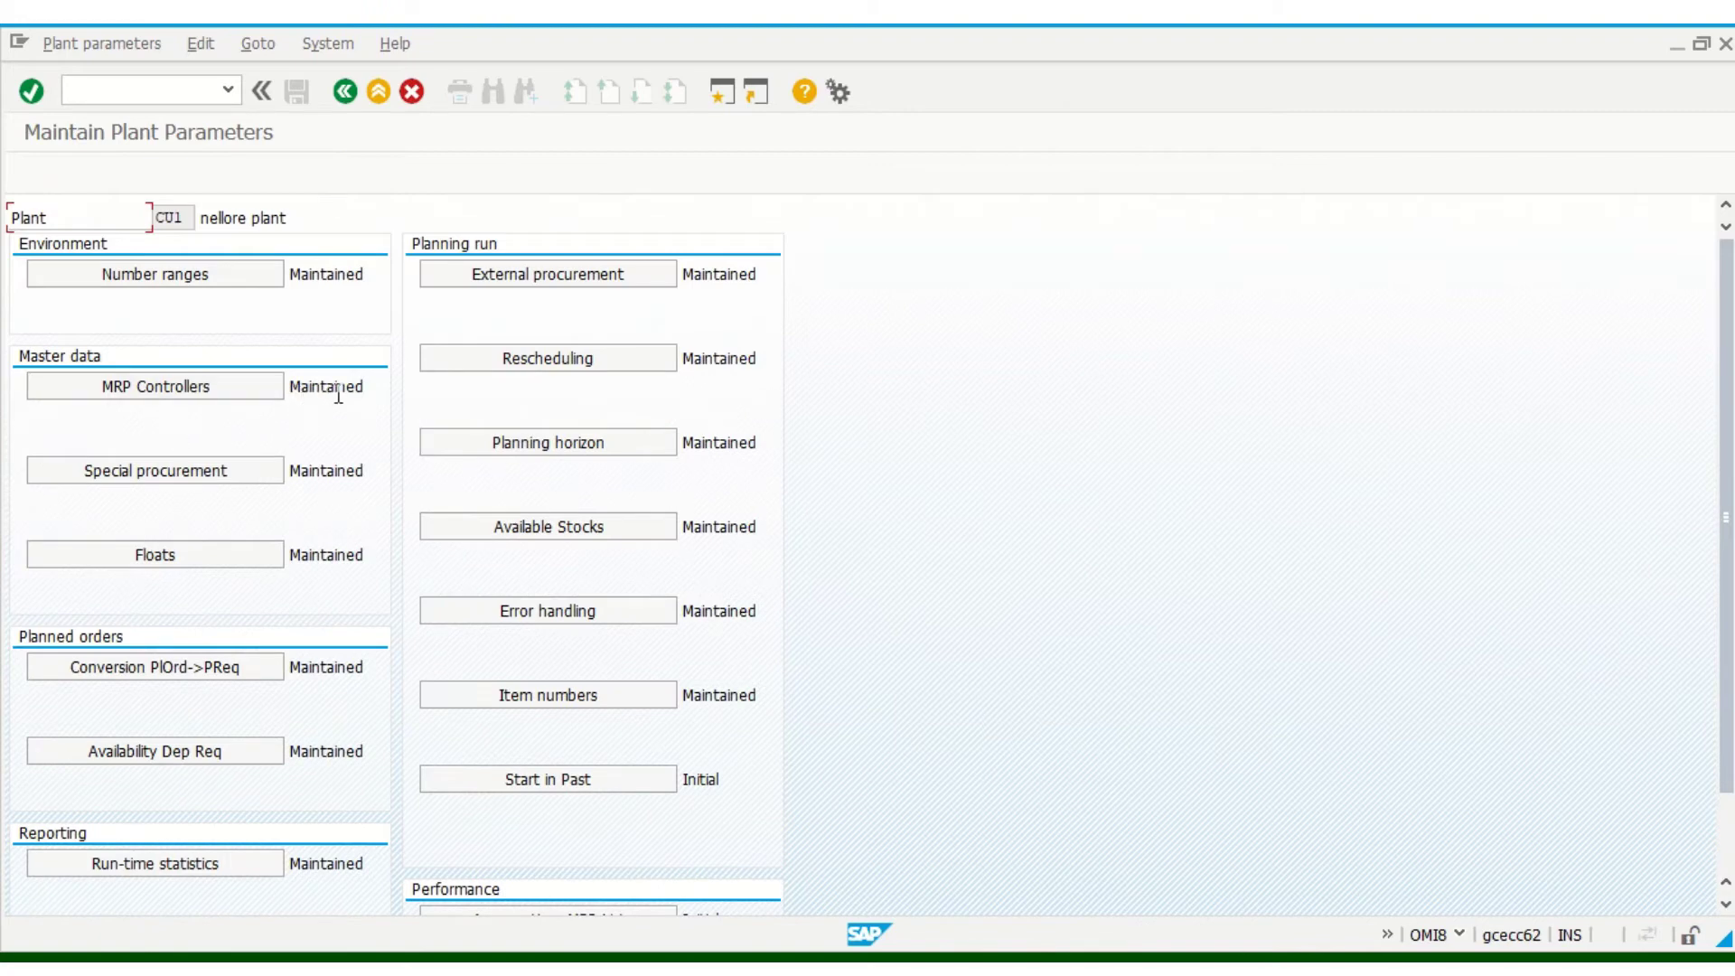
left_click_drag(365, 387, 307, 387)
left_click(329, 388)
left_click(170, 386)
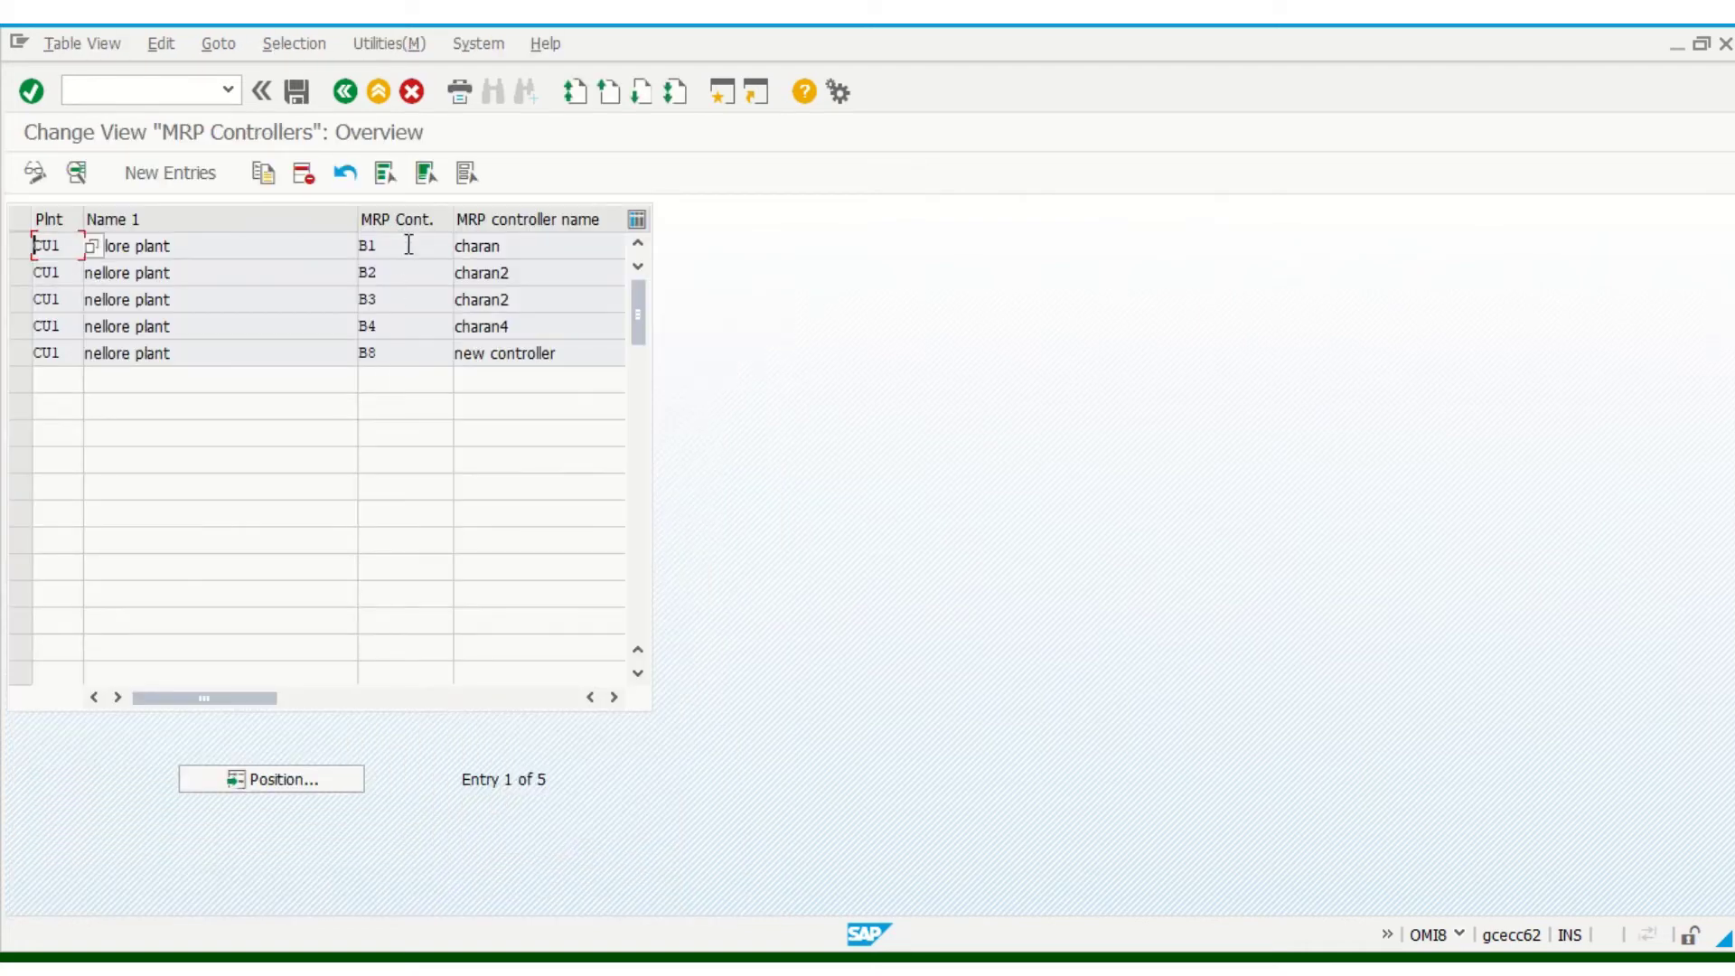
left_click(346, 94)
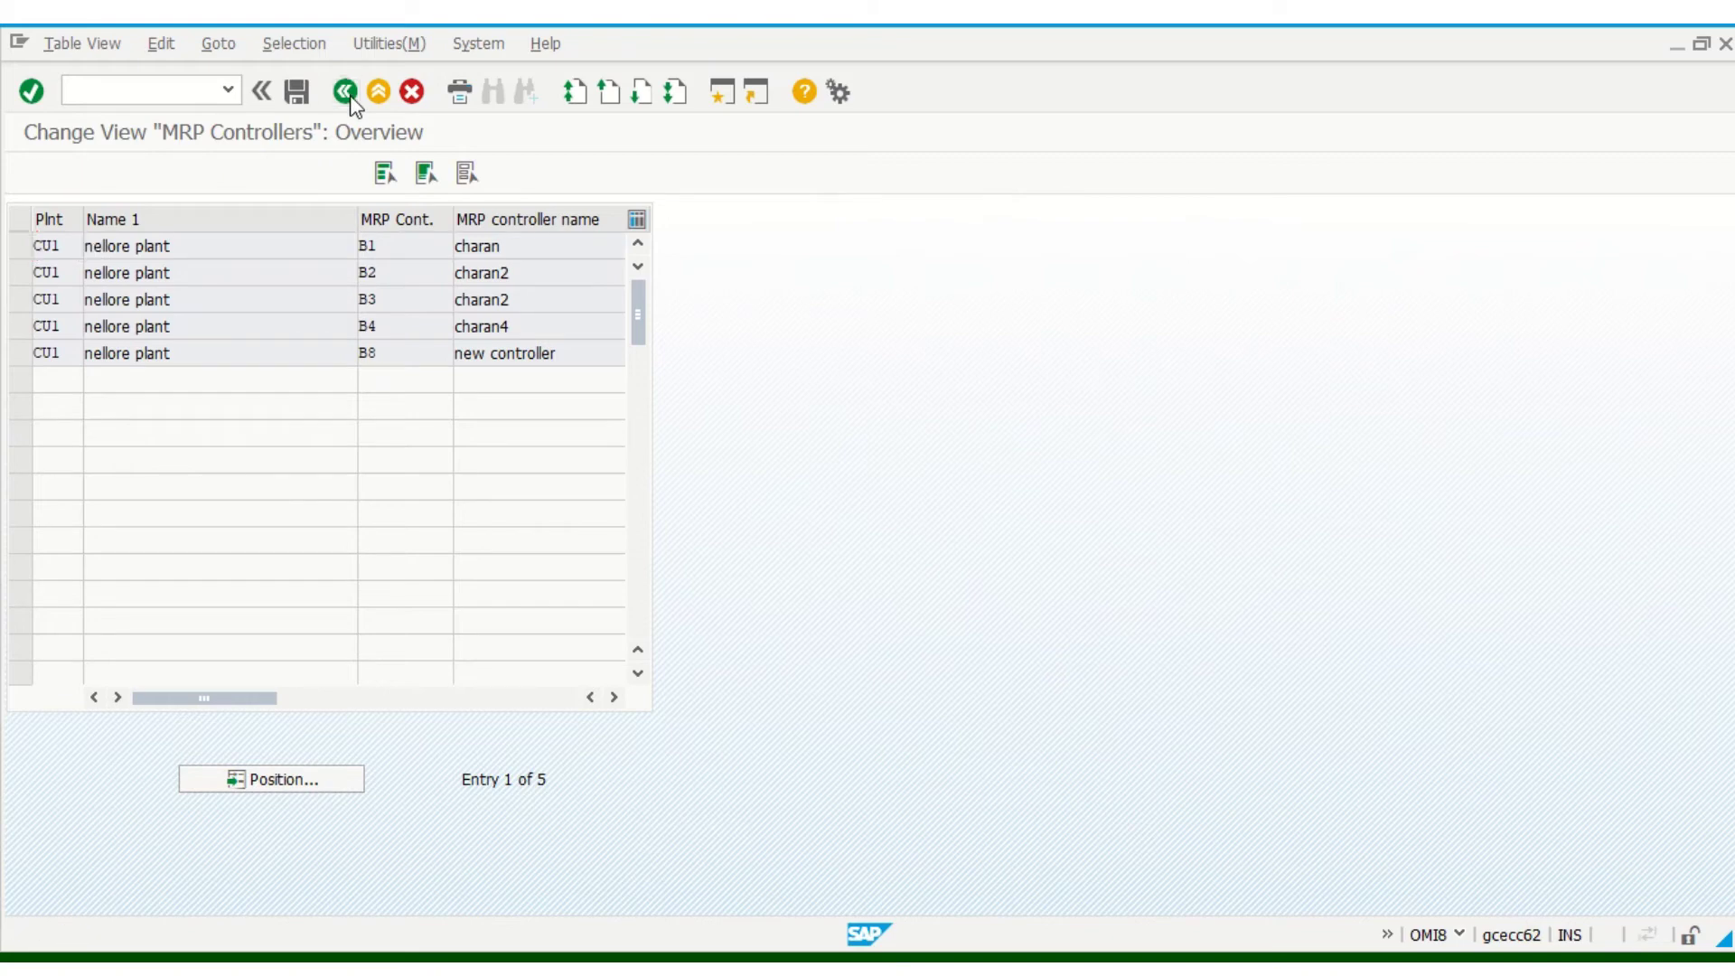
left_click(346, 94)
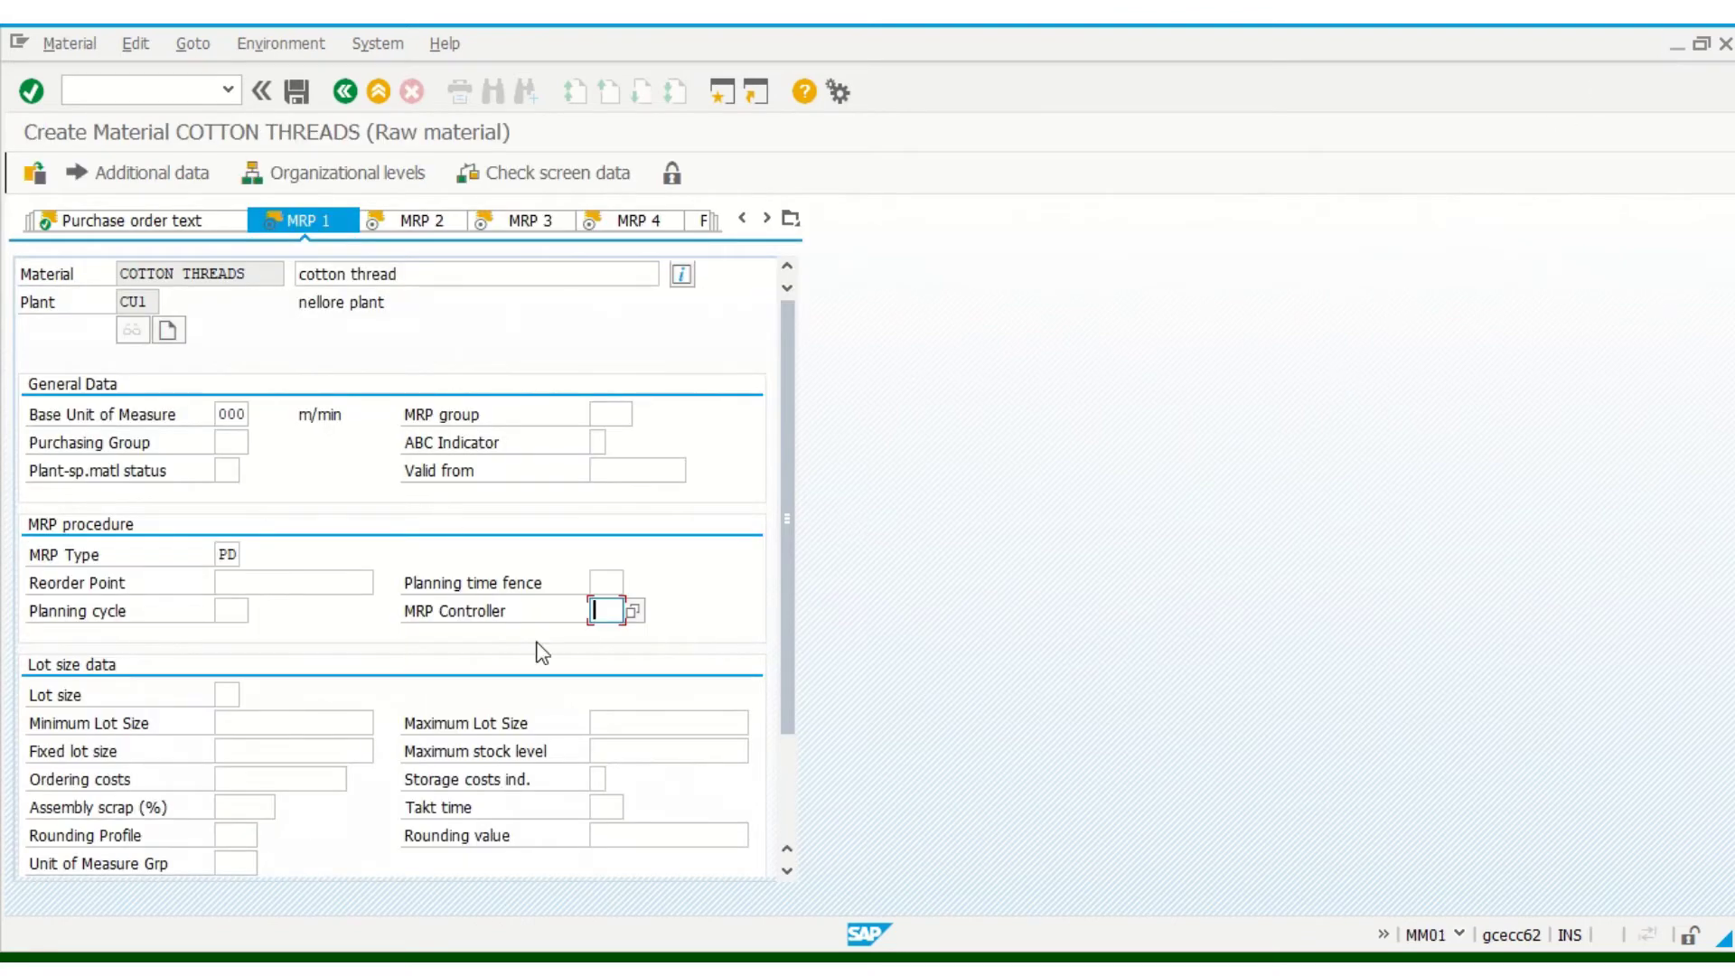
- In the MRP 1 data of COTTON THREADS, choose MRP controller B8 from the value list and confirm the entries
left_click(632, 611)
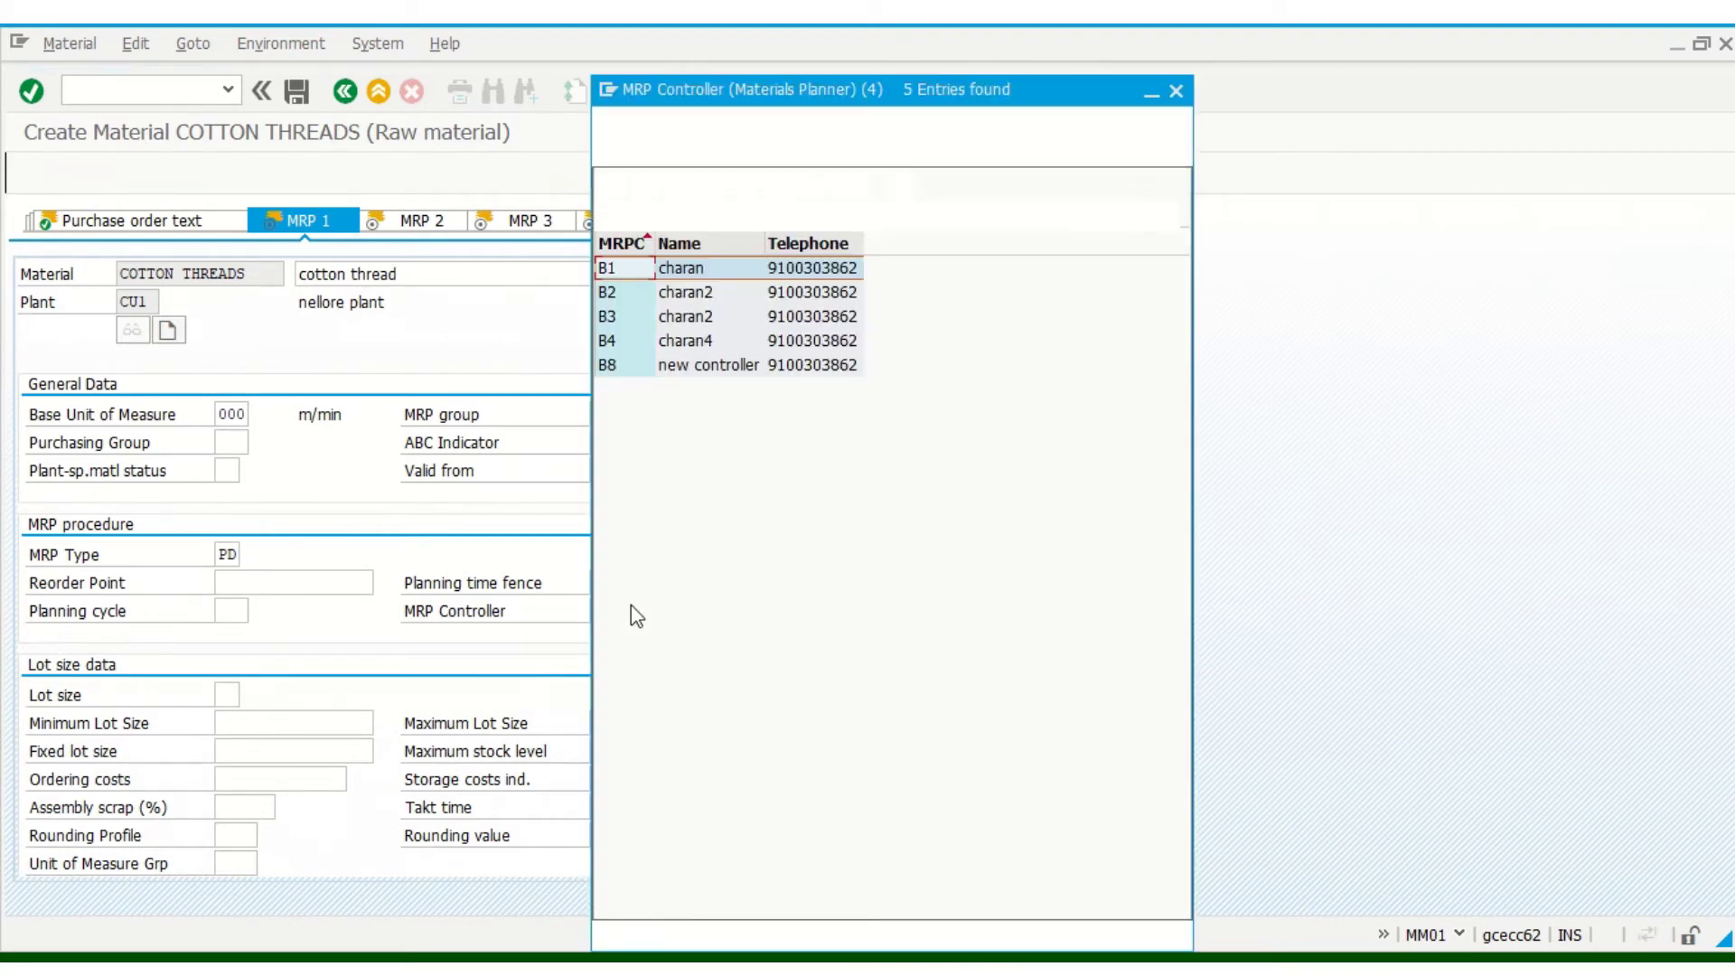
double_click(621, 370)
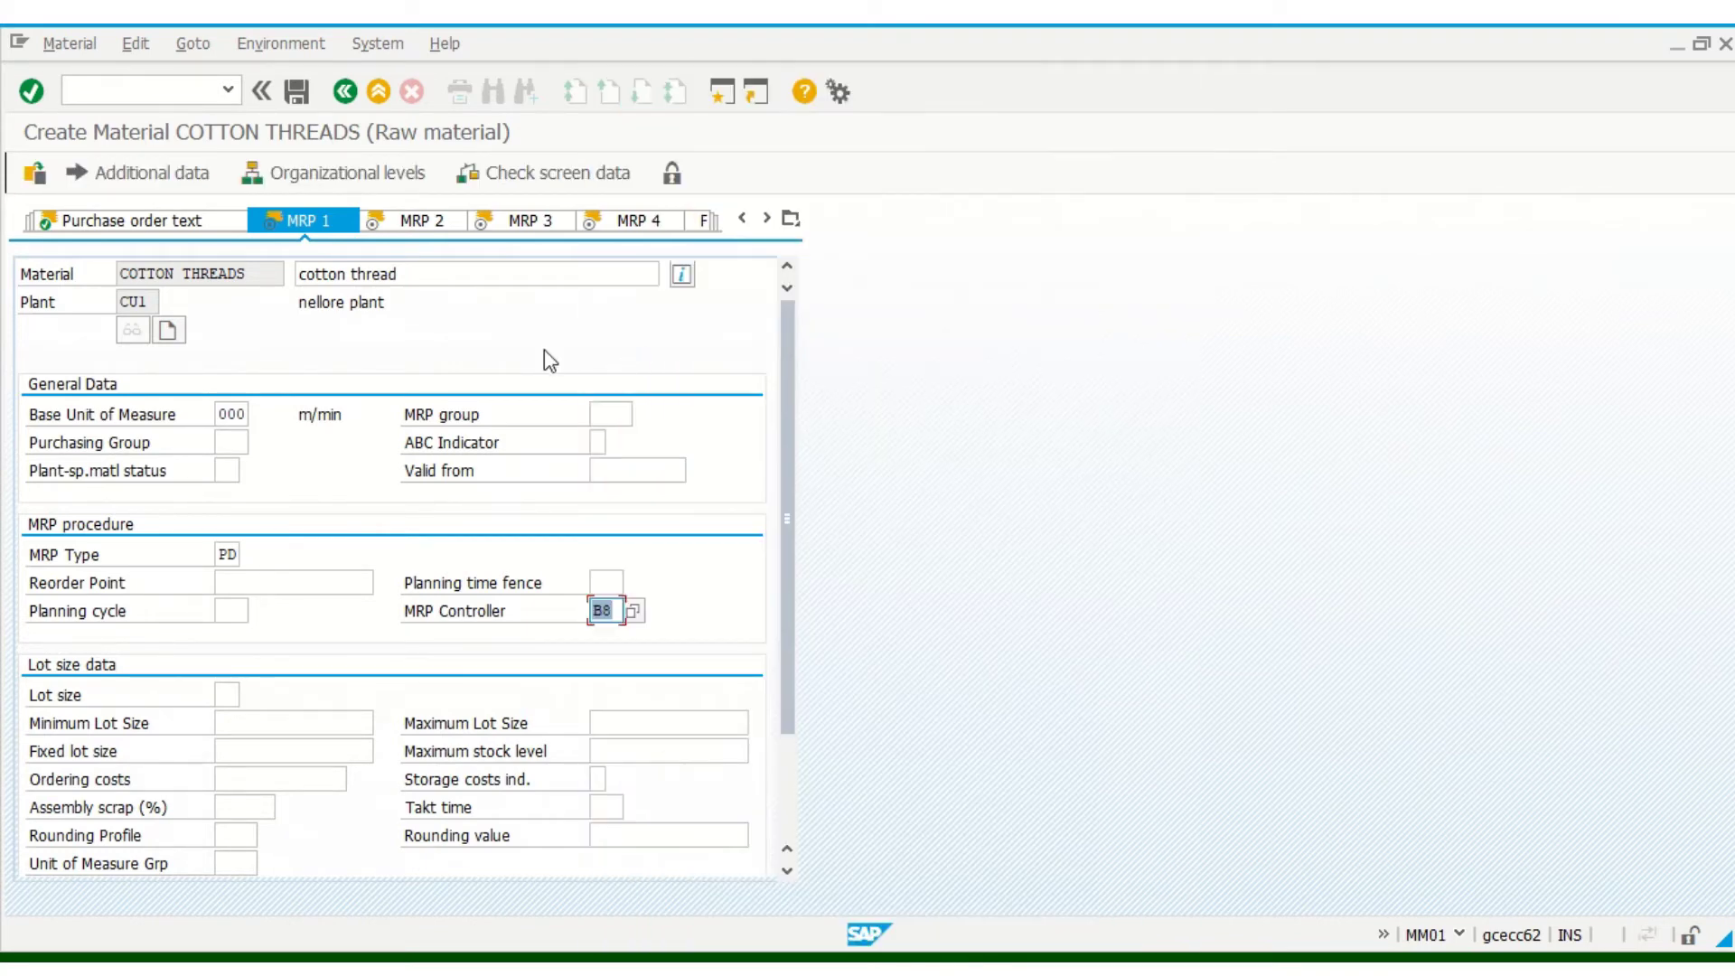
left_click(483, 278)
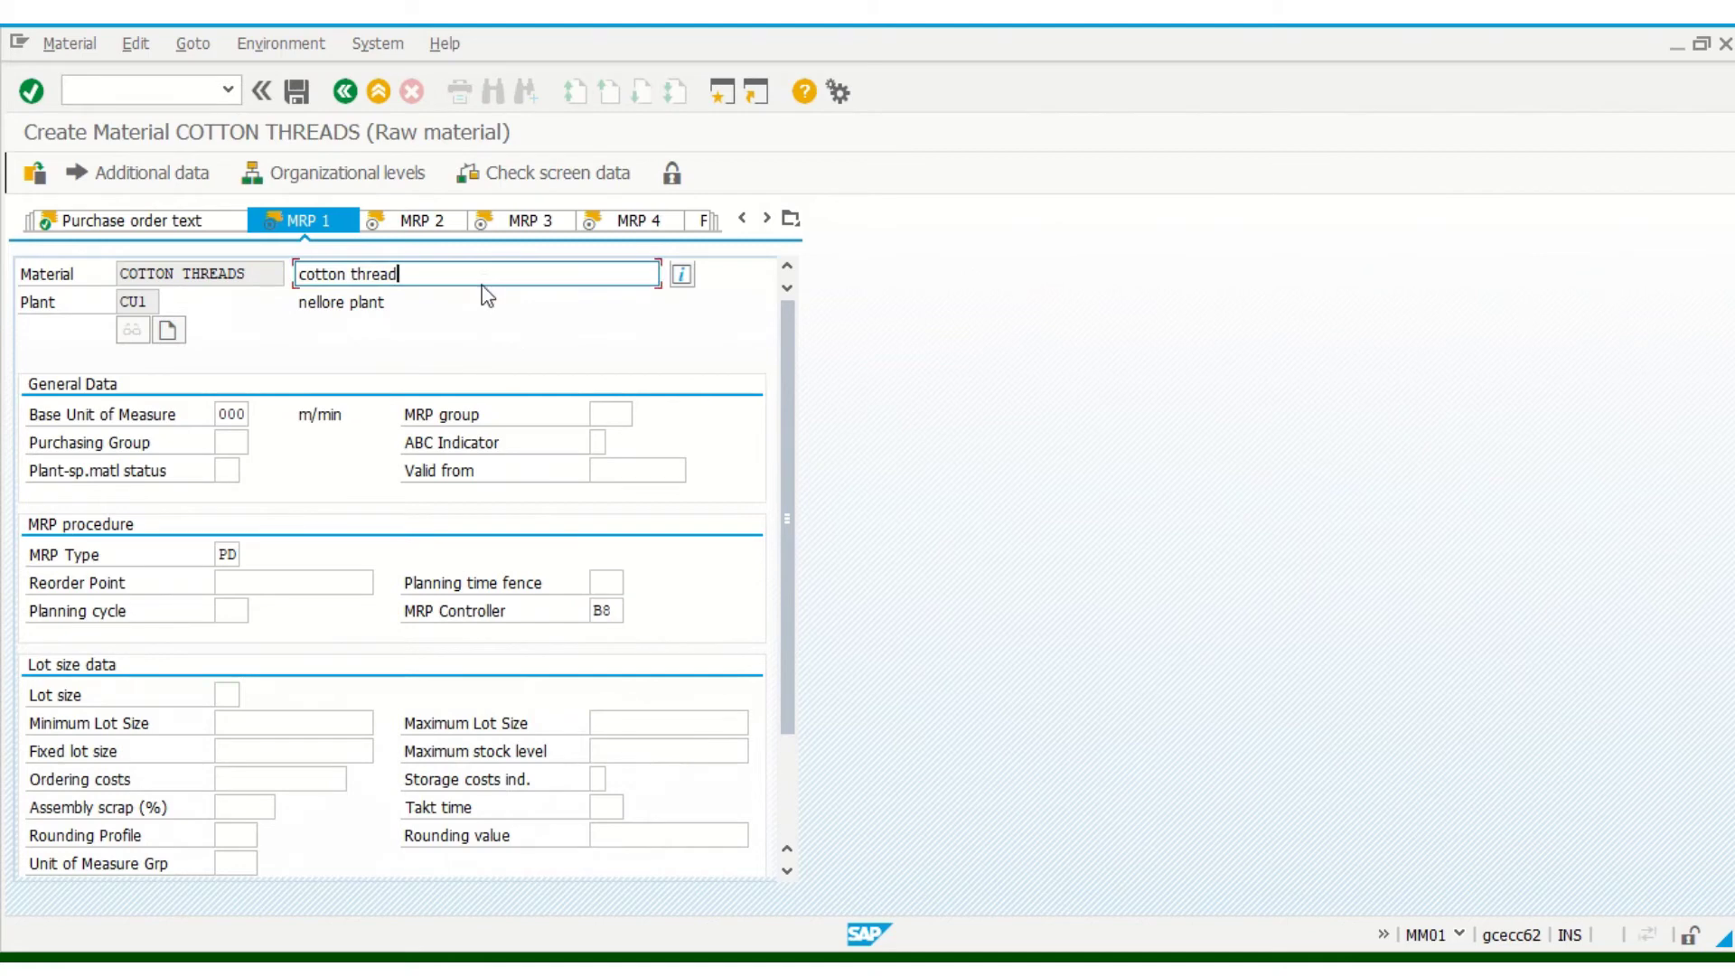
key("Return")
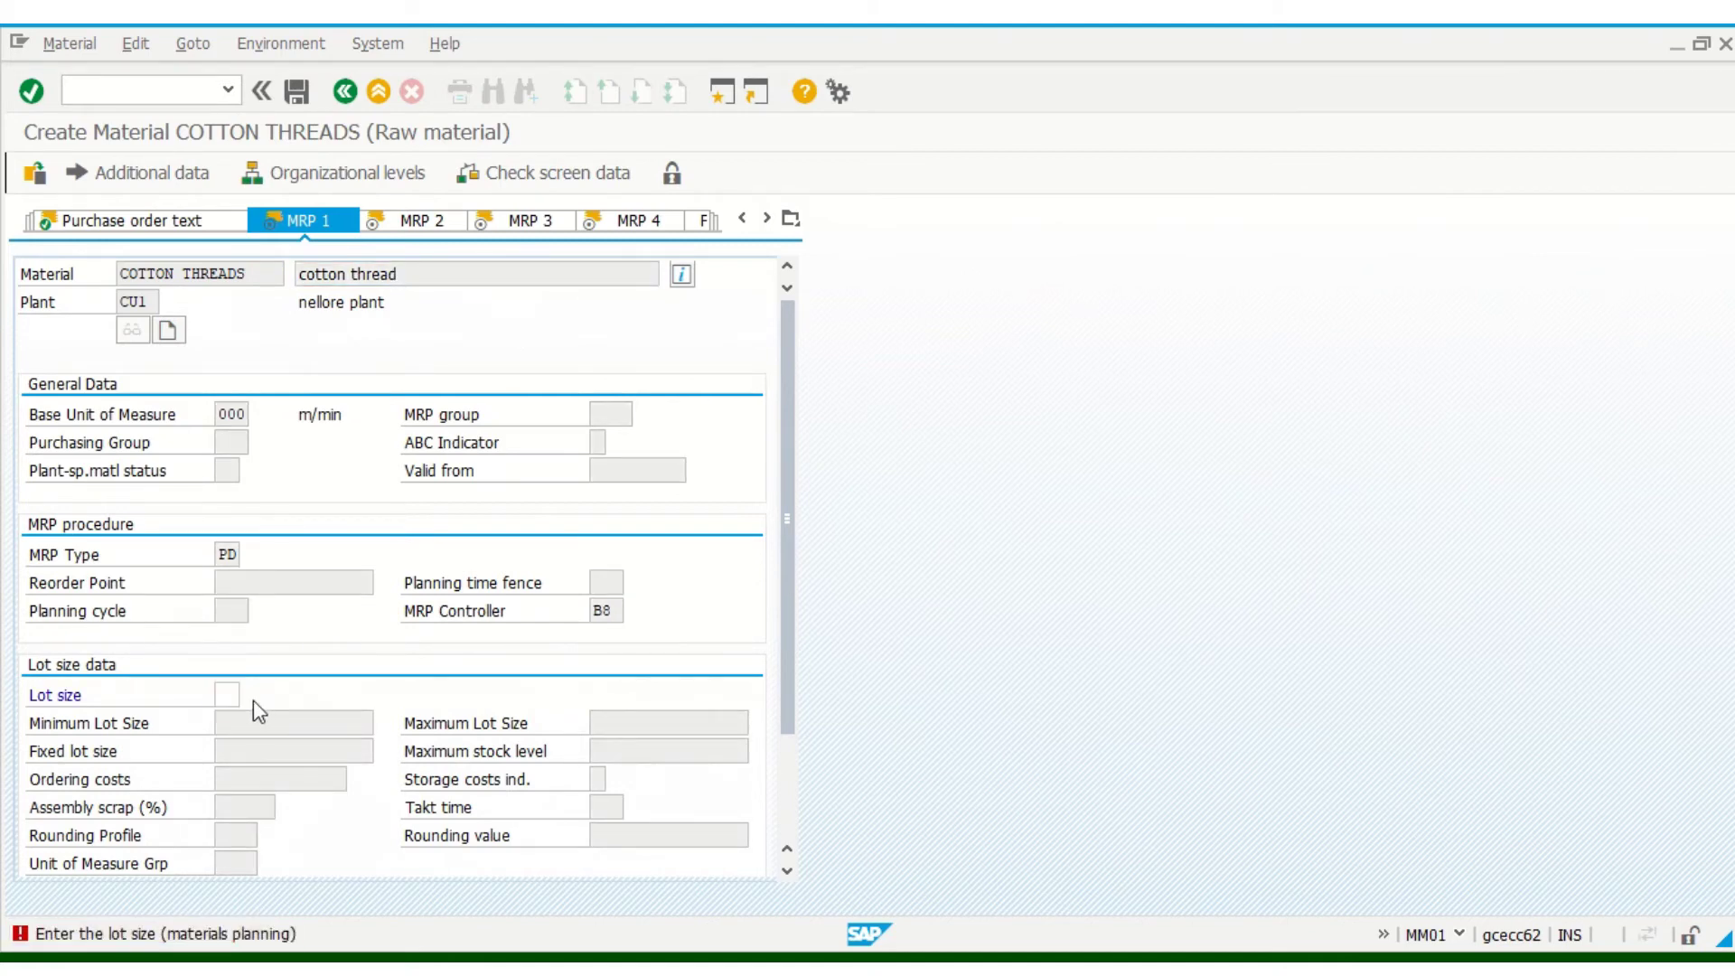
- Choose lot size EX (Lot-for-lot order quantity) from the value list
key("F4")
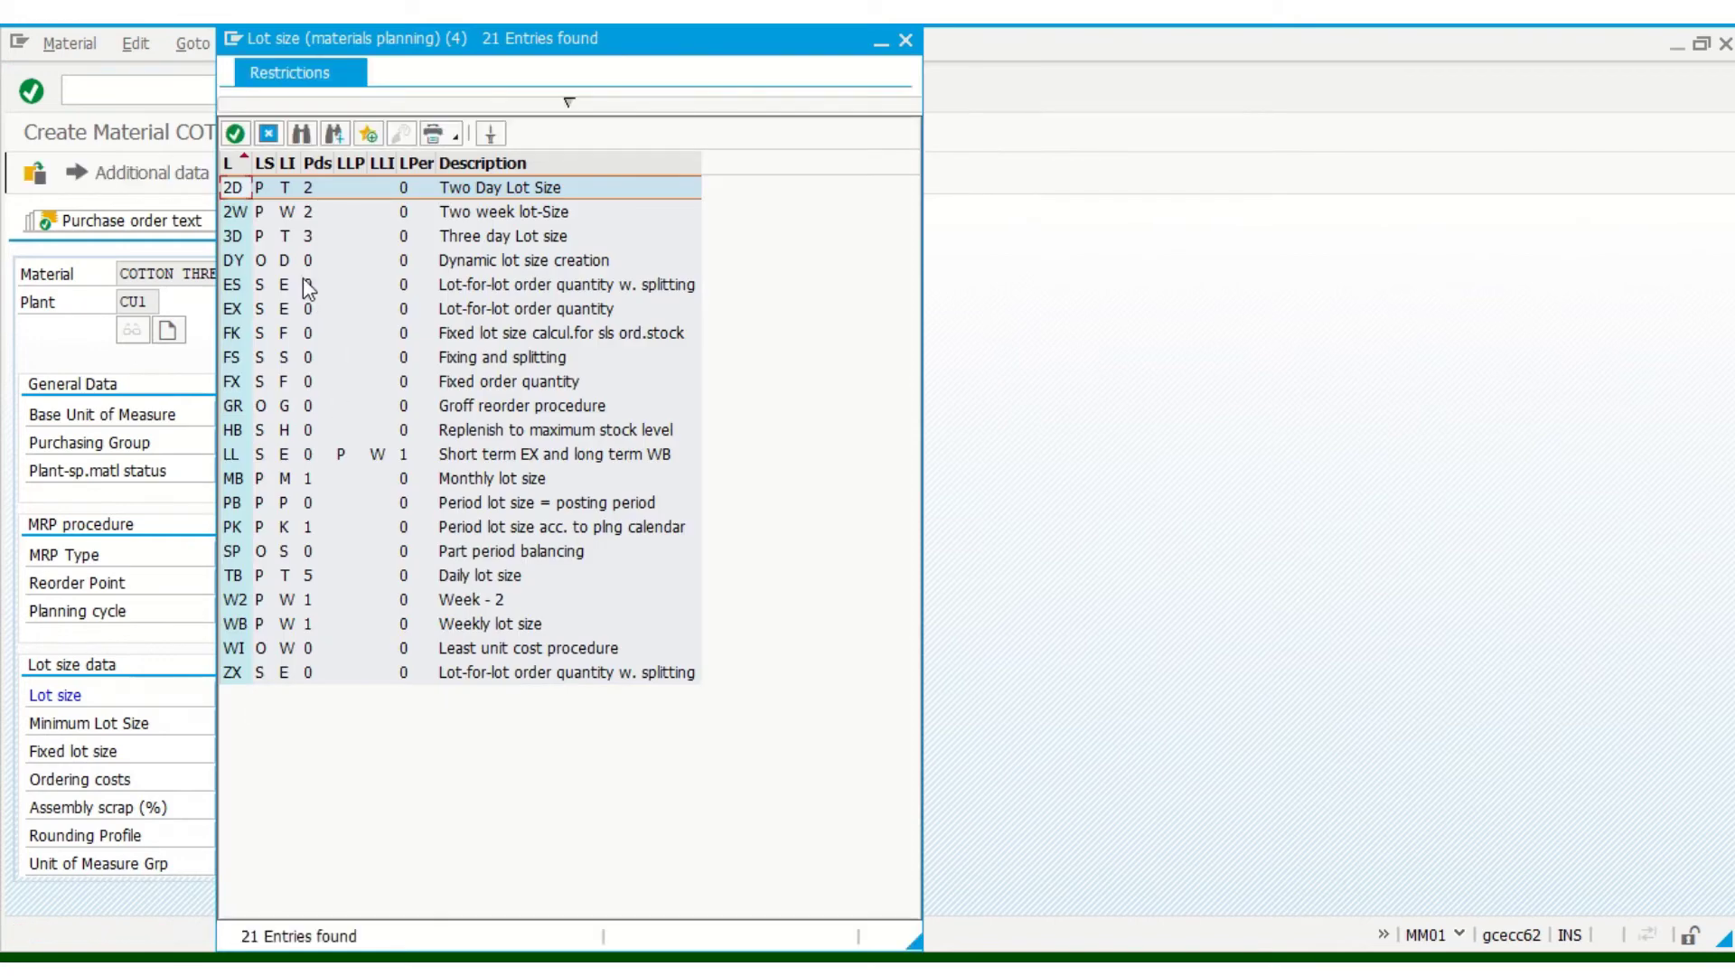
double_click(252, 308)
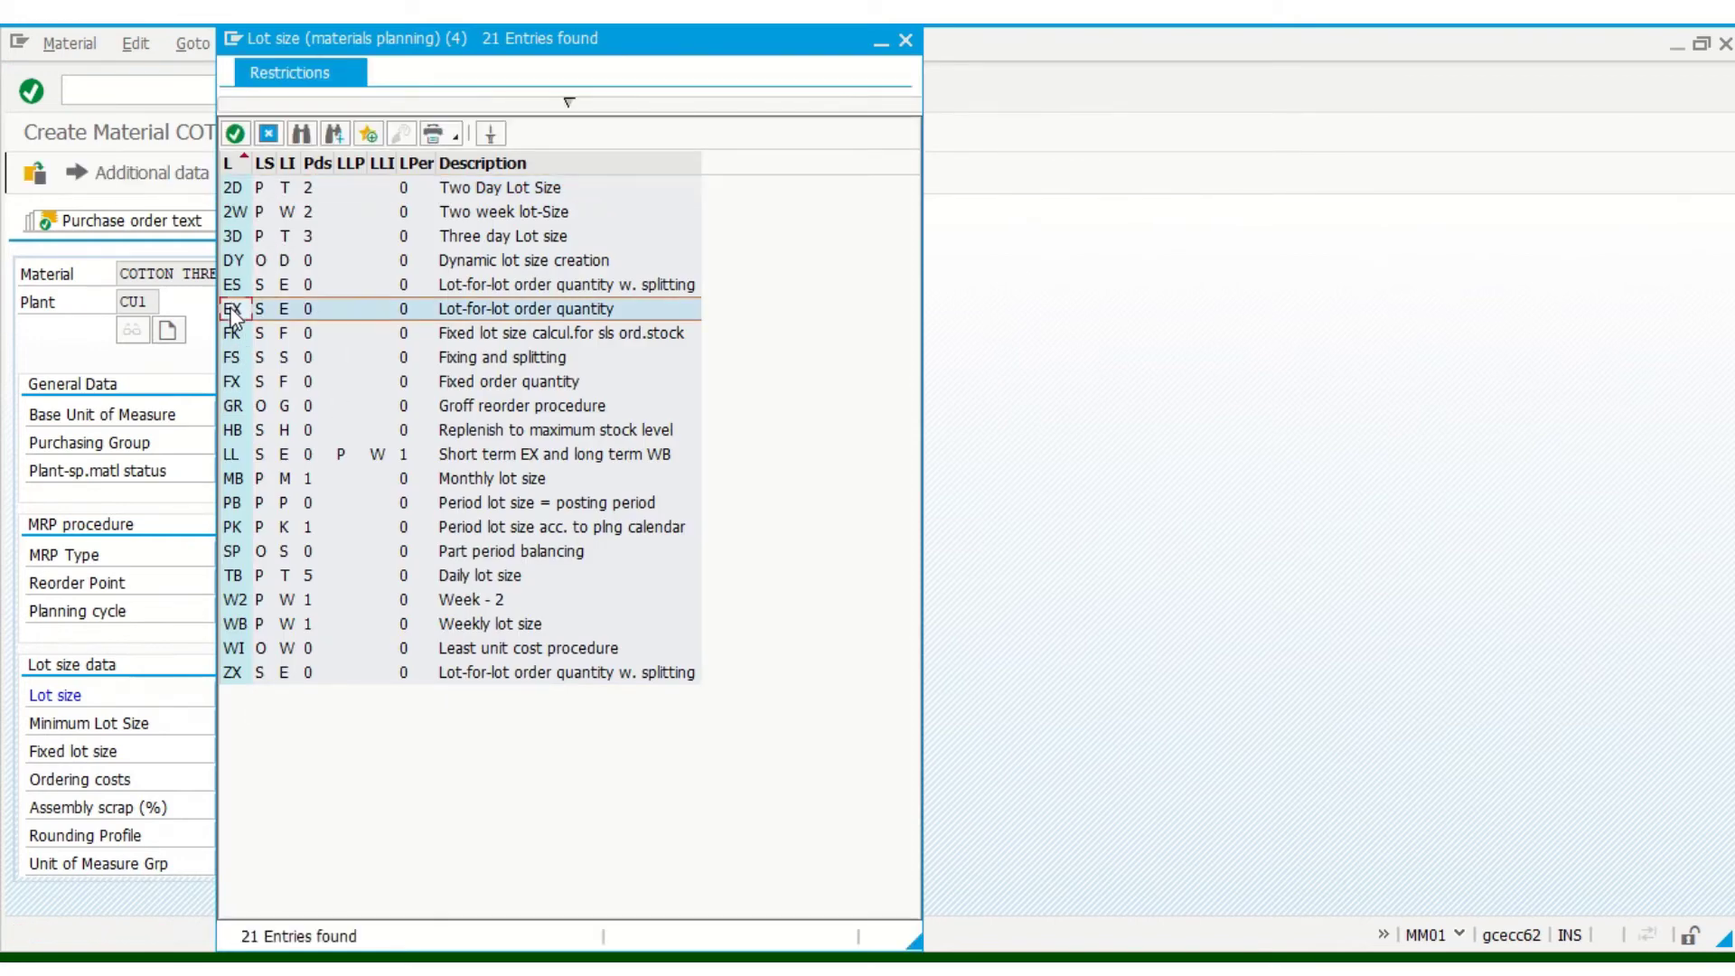
left_click(238, 694)
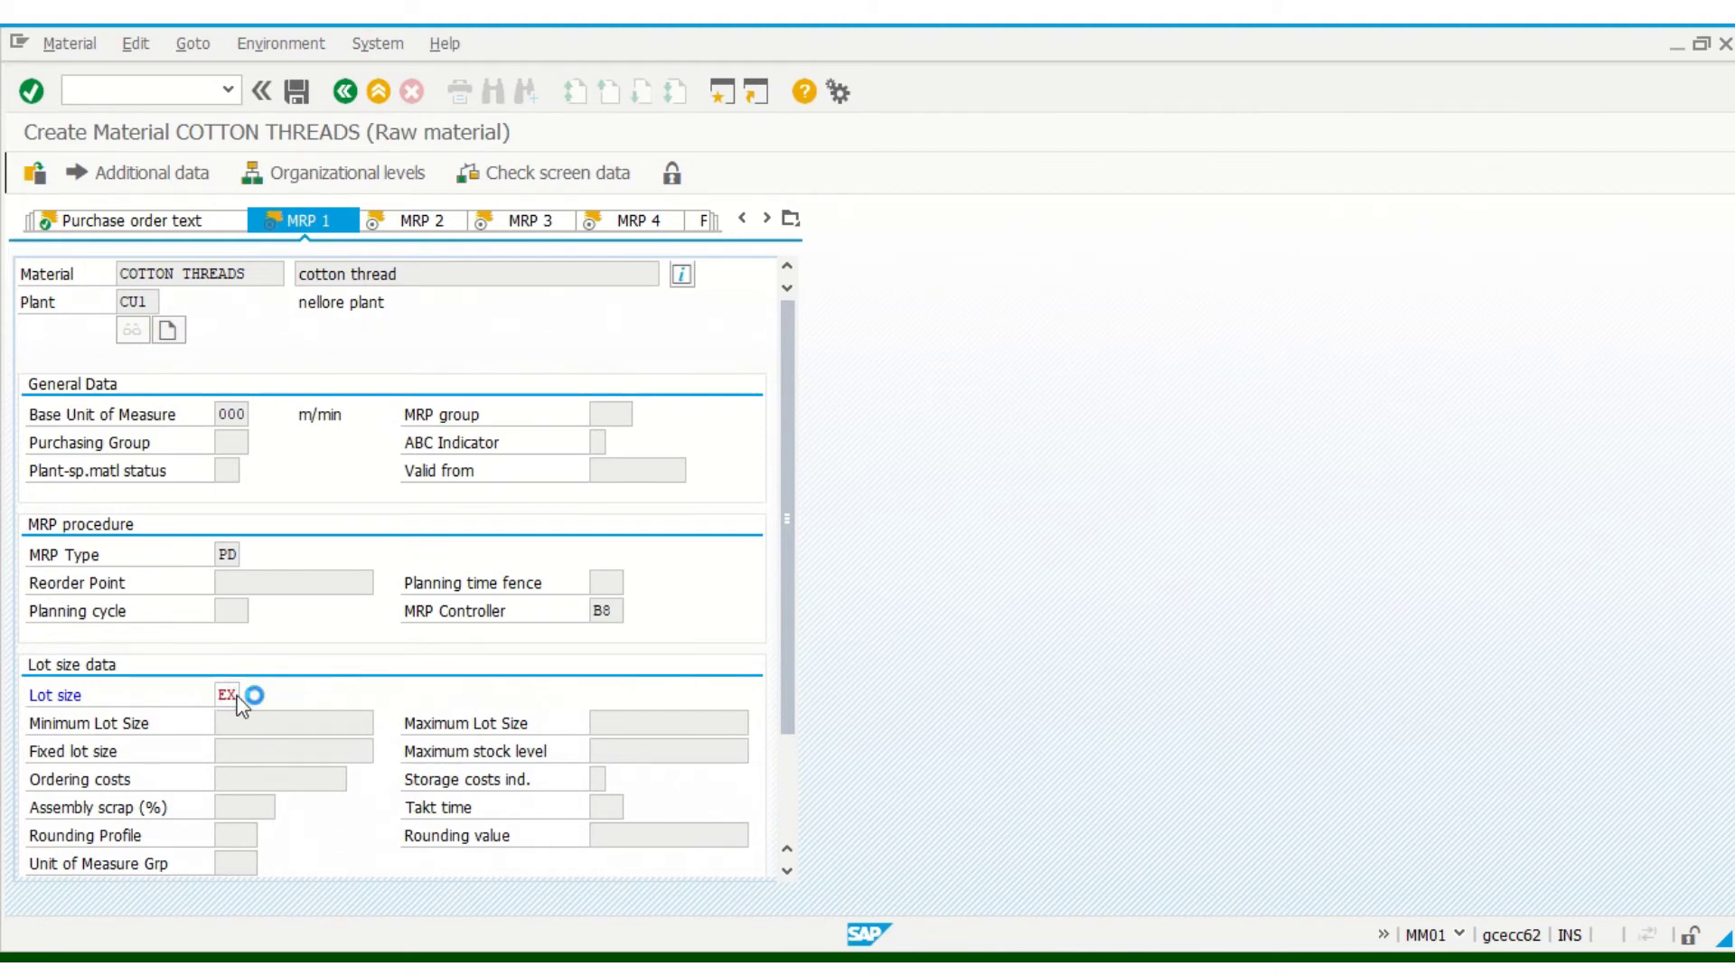
- Confirm the MRP 1 entries and choose procurement type X (Both procurement types) from the value list in the MRP 2 data
key("Return")
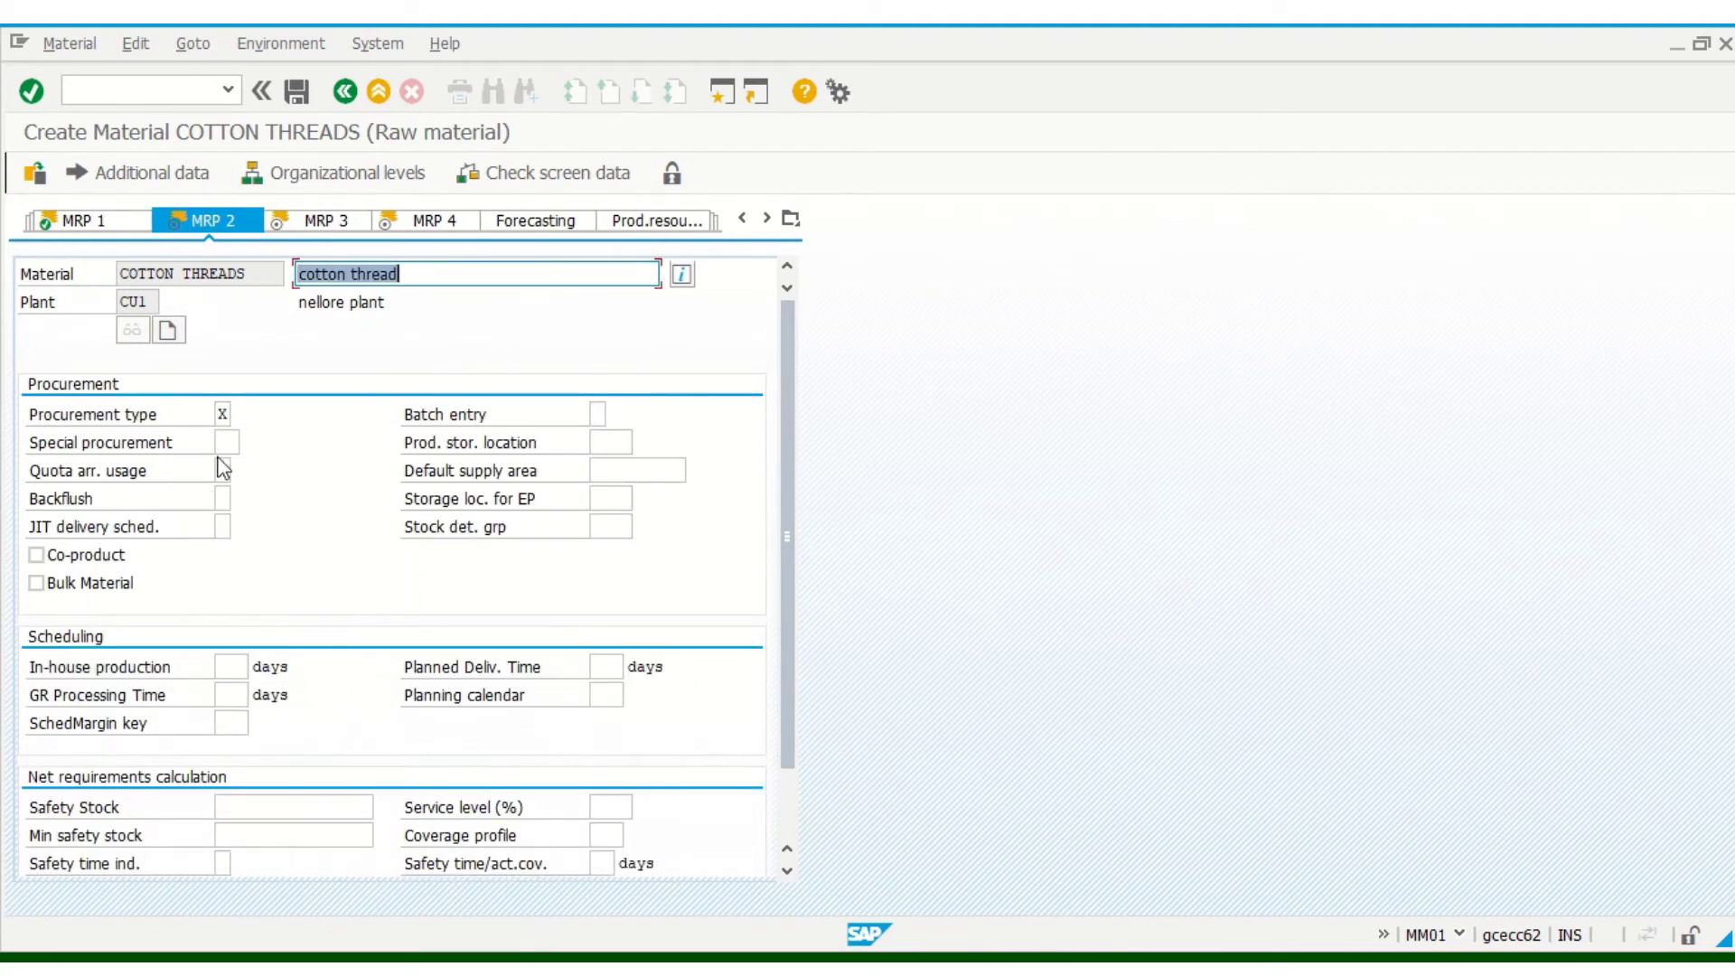
left_click(222, 414)
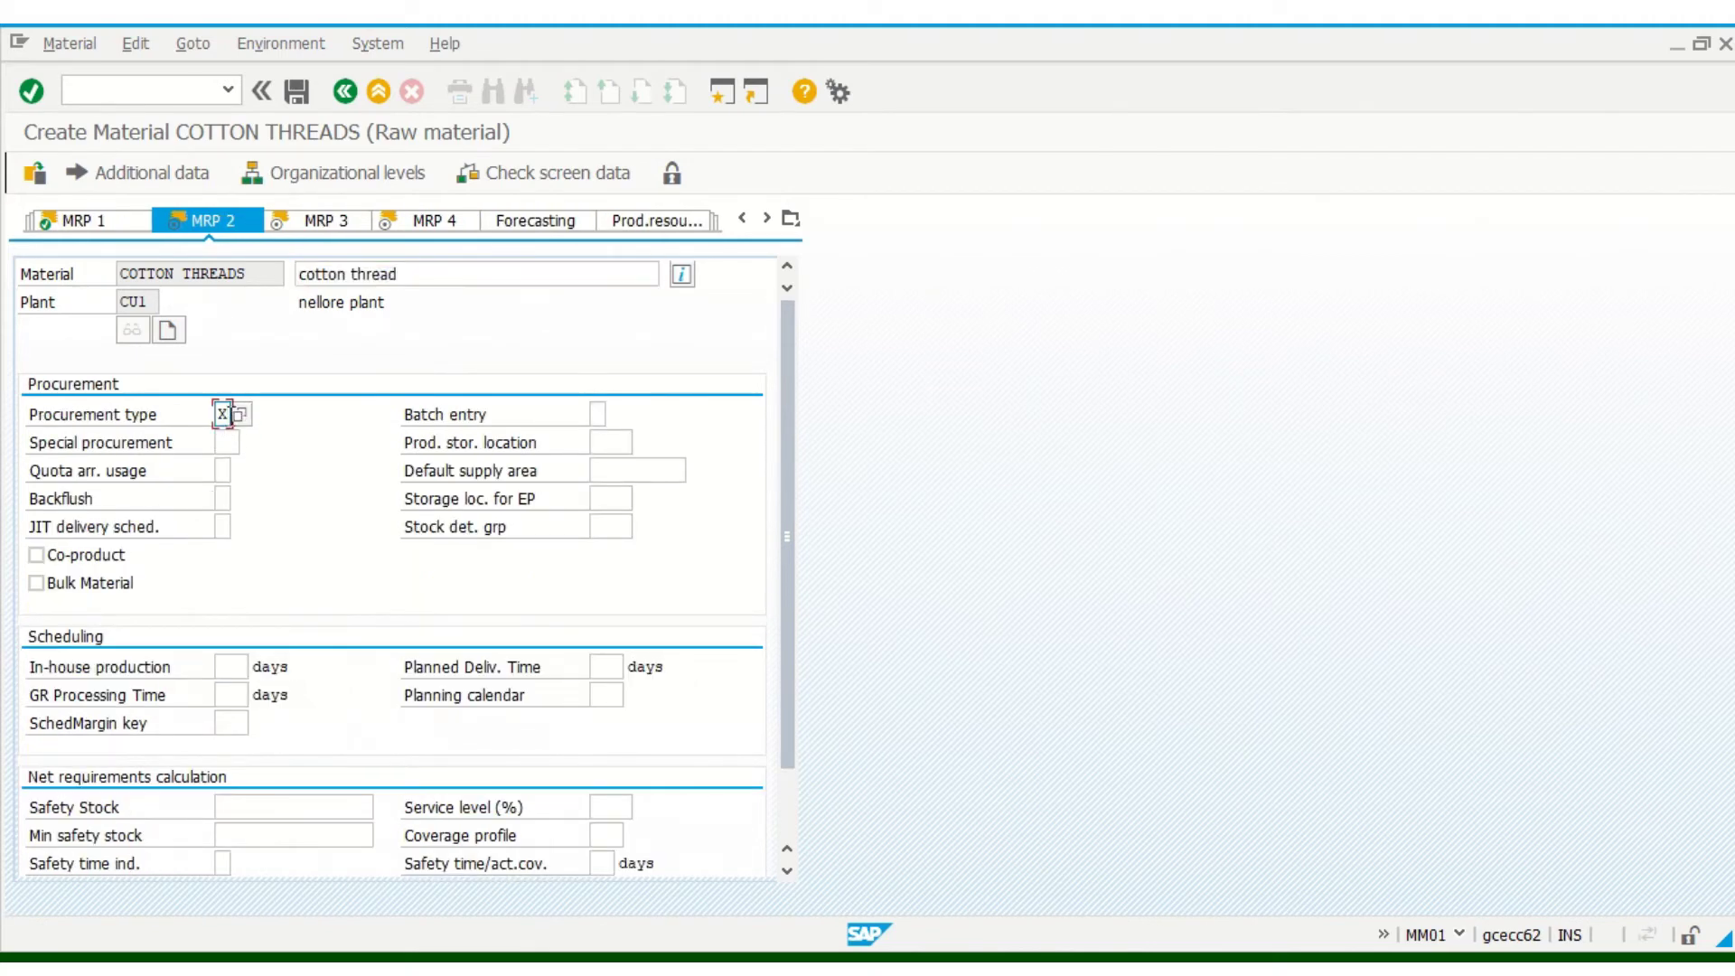
left_click(239, 414)
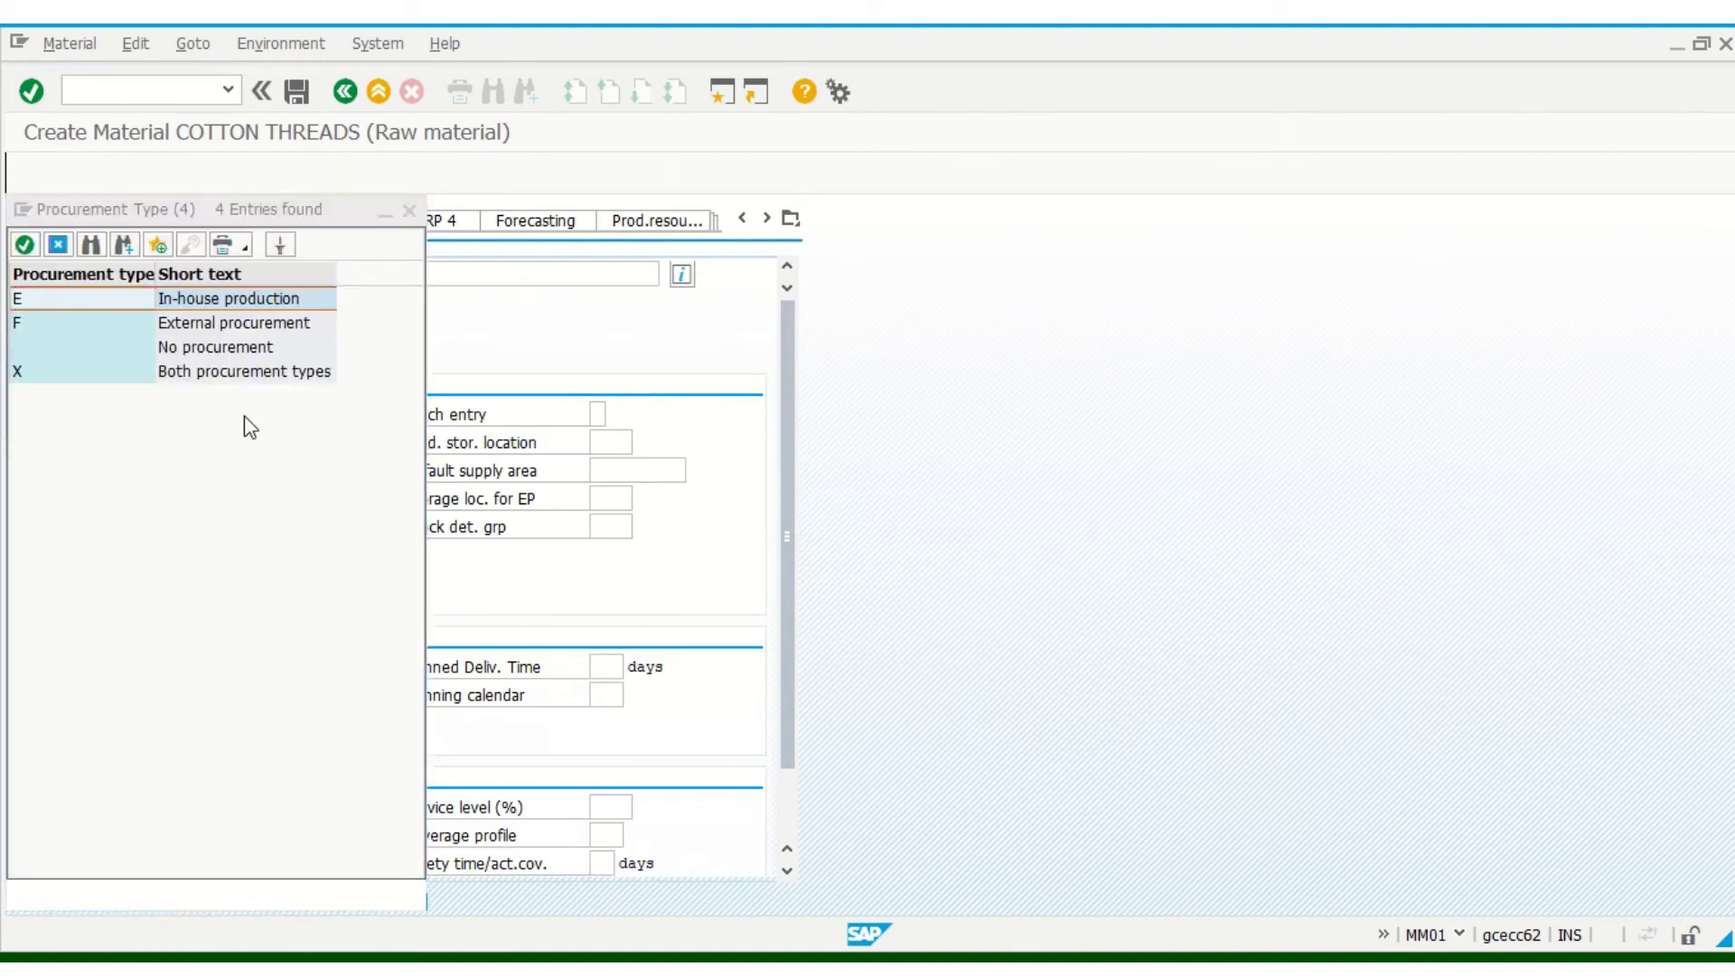
left_click(181, 327)
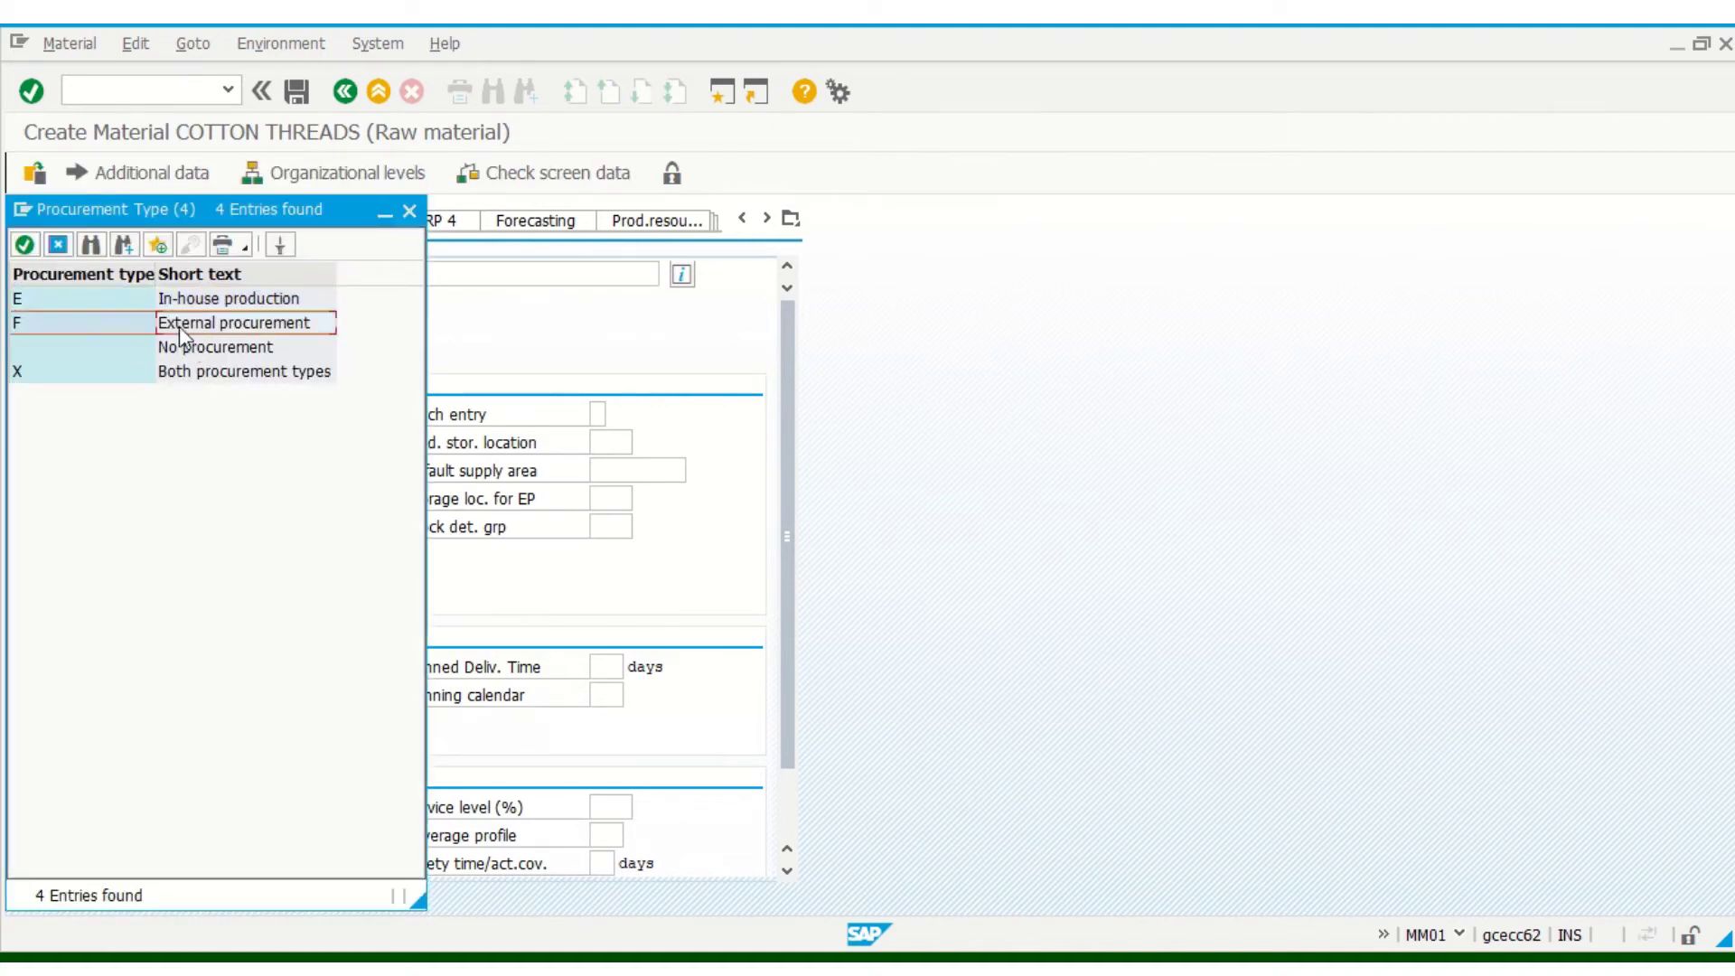
left_click(191, 376)
double_click(188, 371)
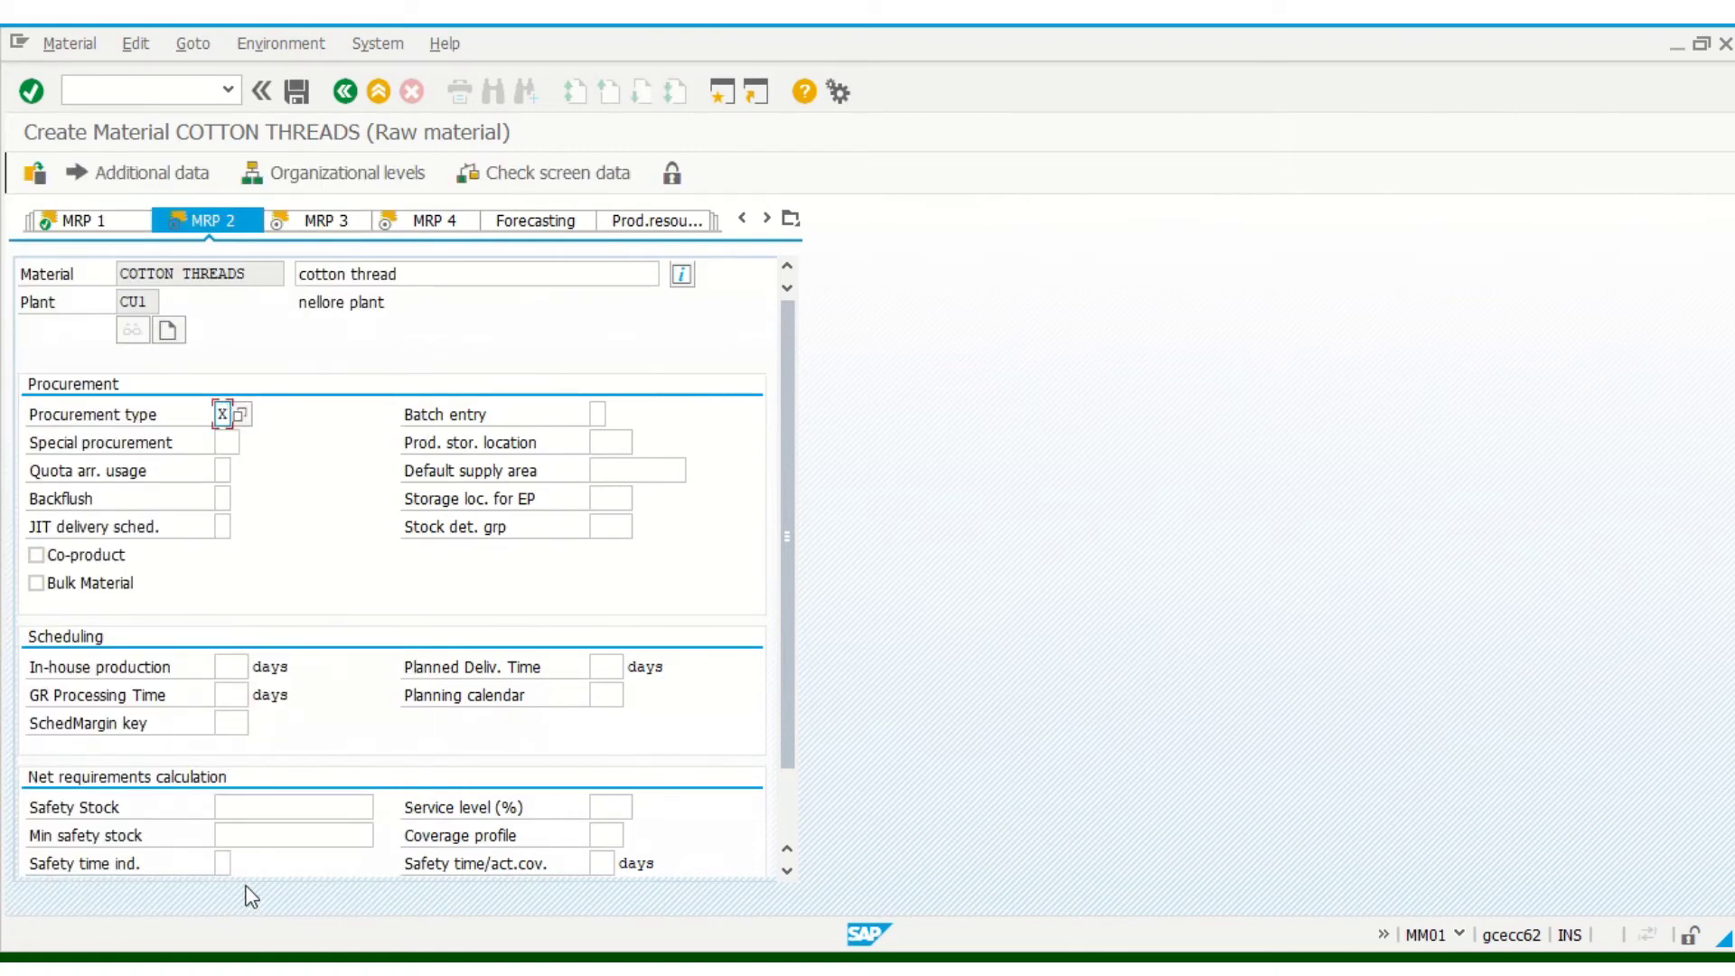
- Set in-house production to 3 days, choose scheduling margin key 002 from the value list, and confirm the MRP 2 data
left_click(227, 667)
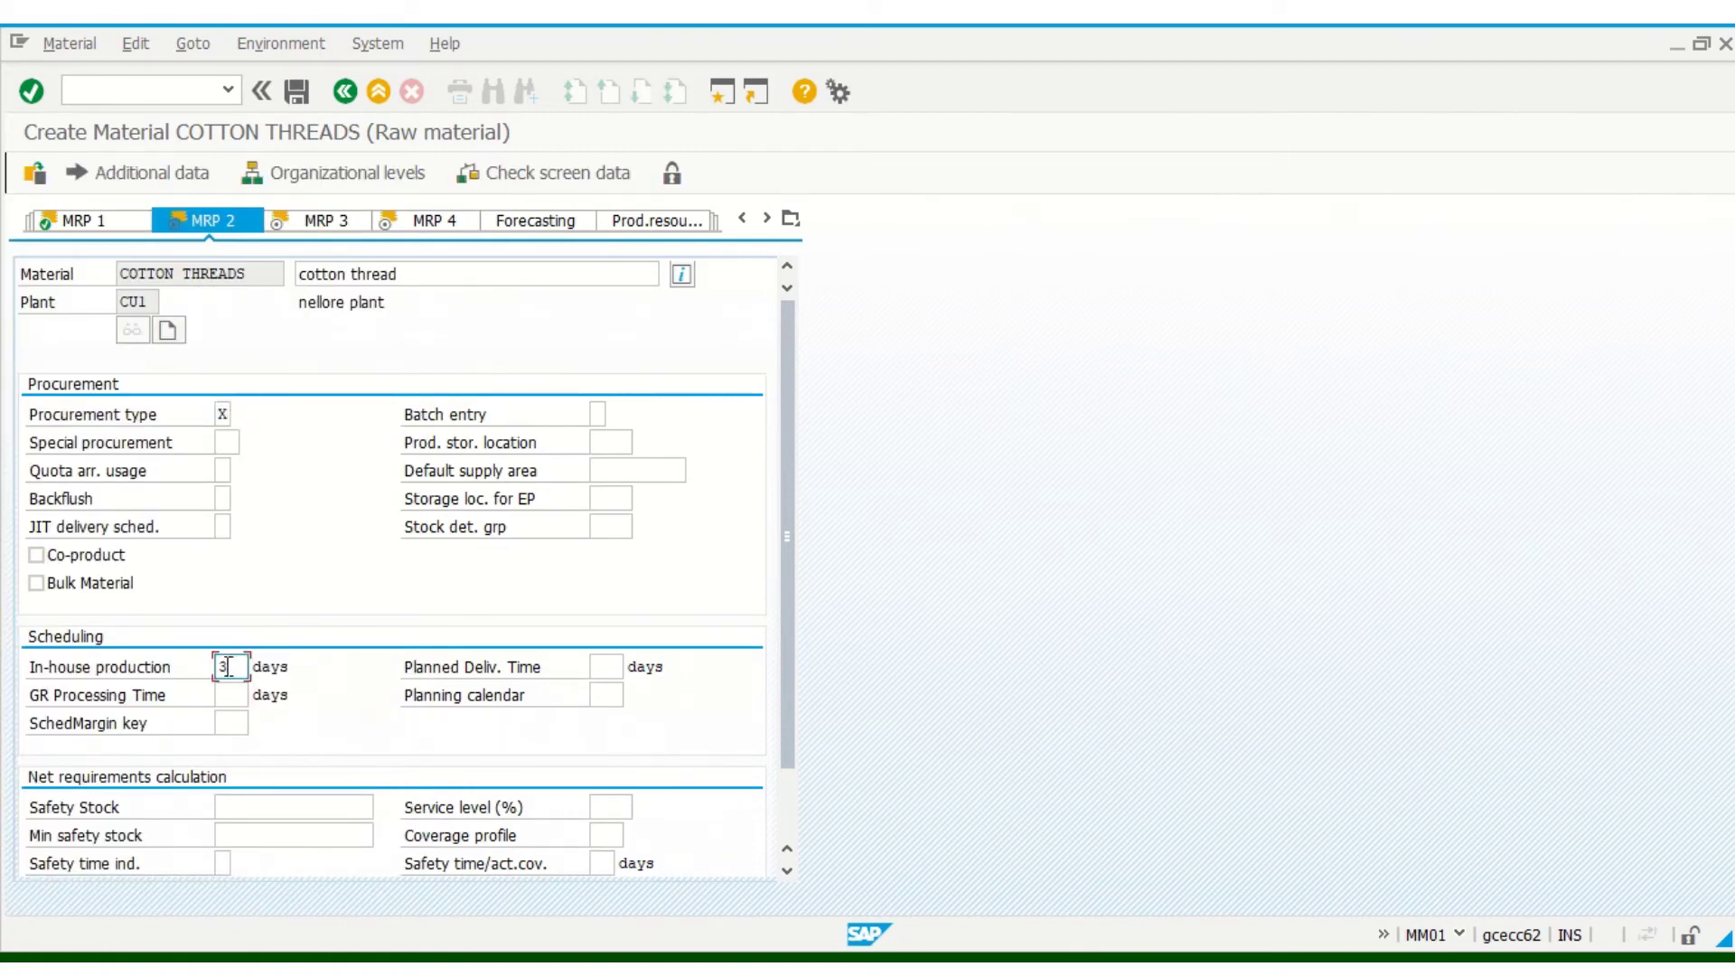
type("3")
key("Return")
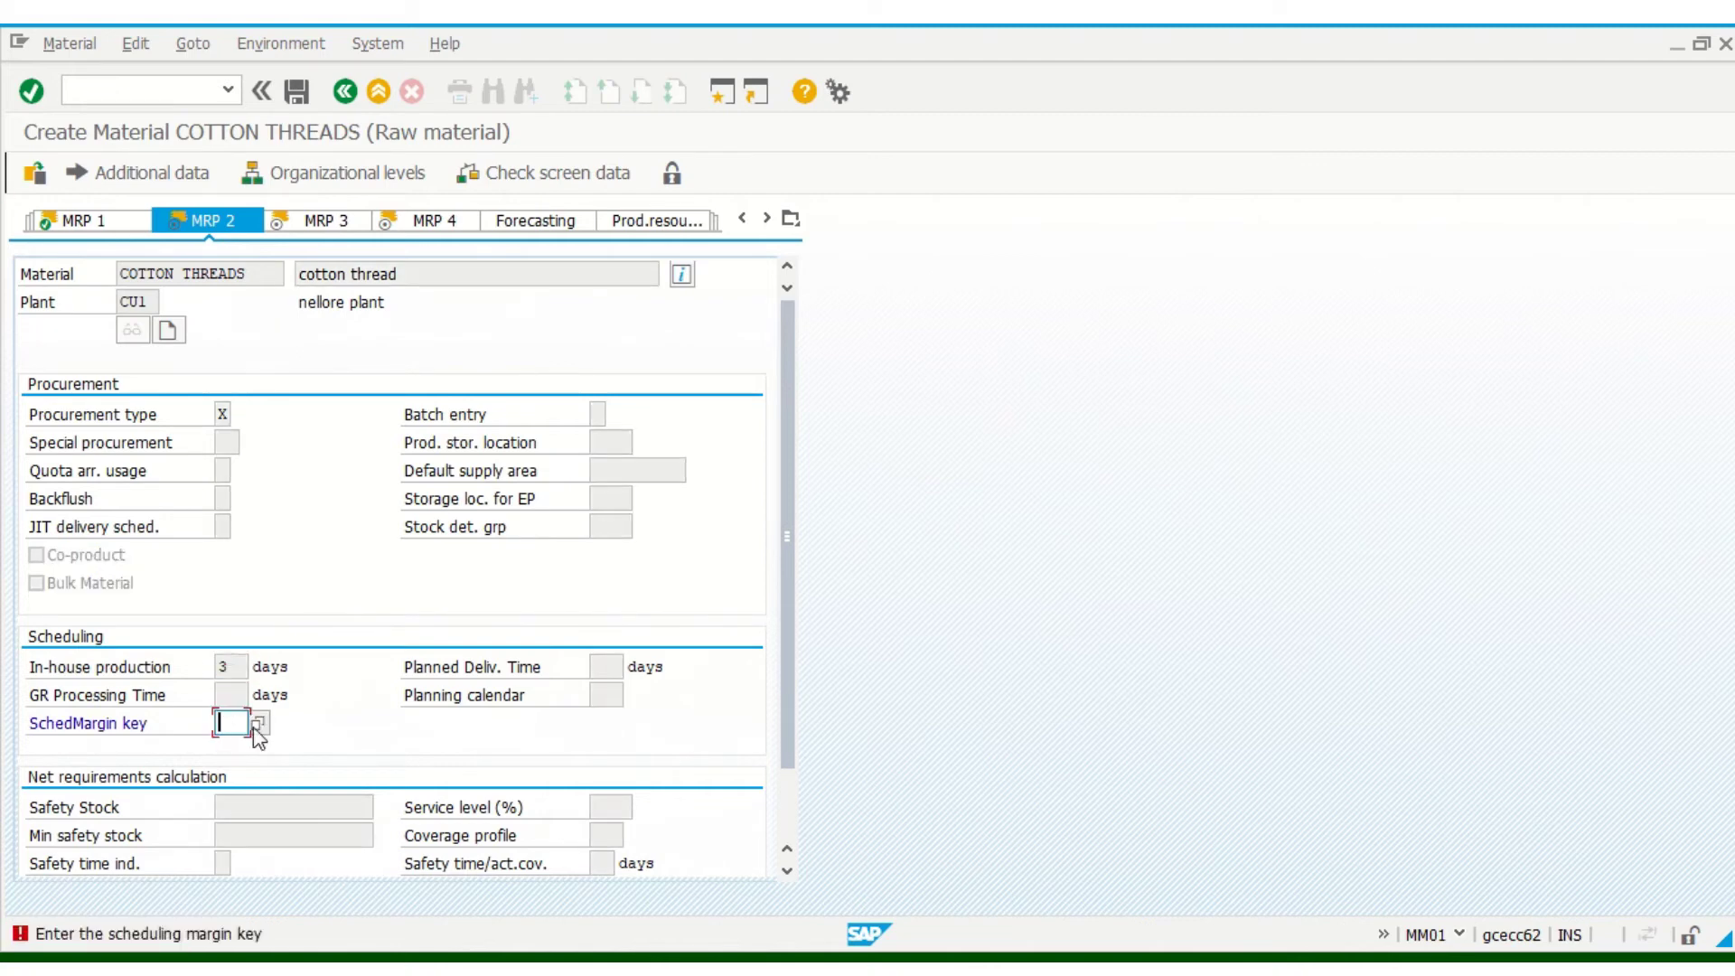
left_click(258, 725)
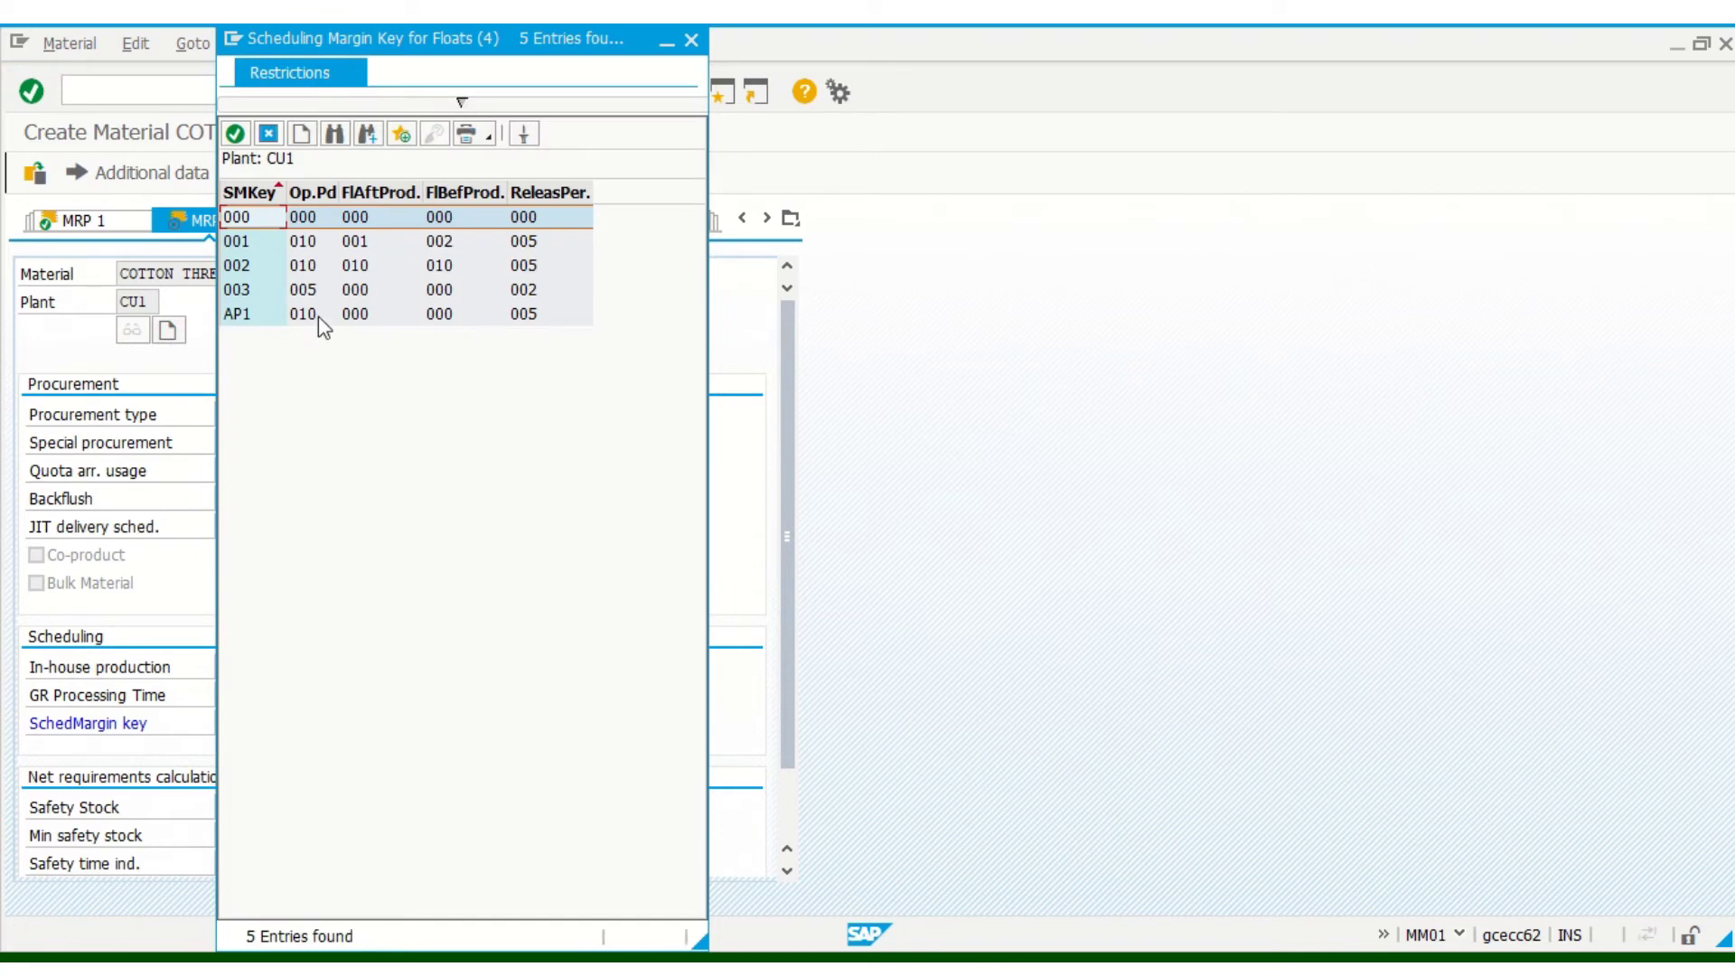
double_click(248, 262)
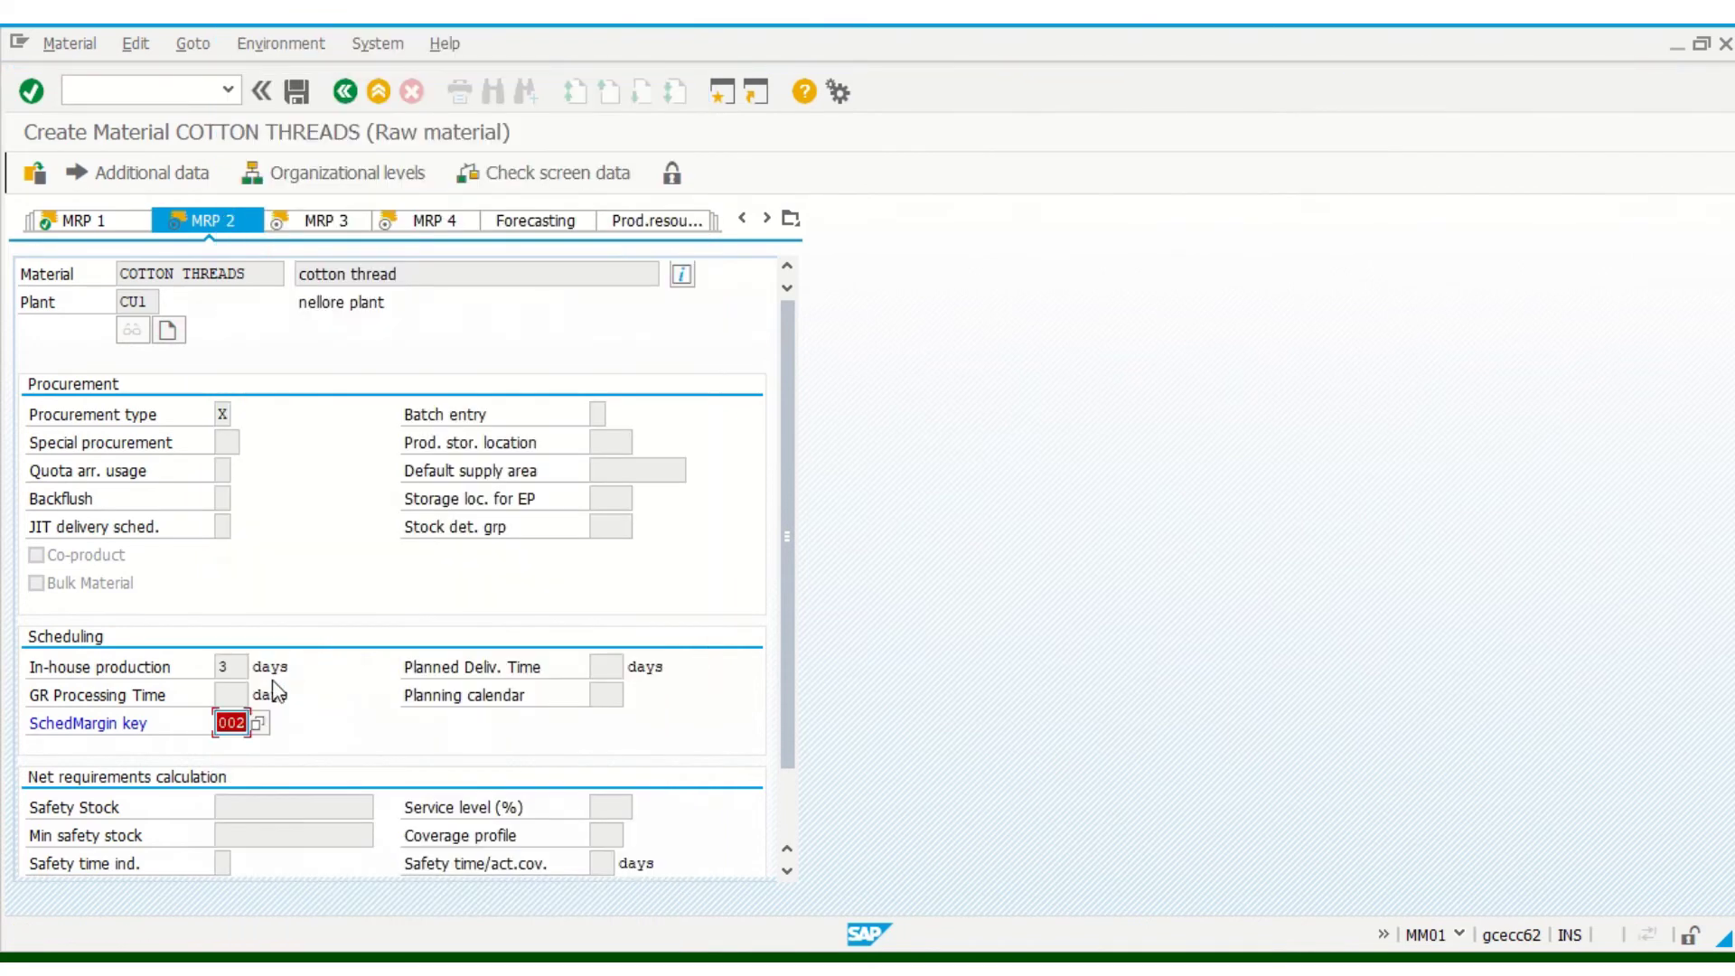
key("Return")
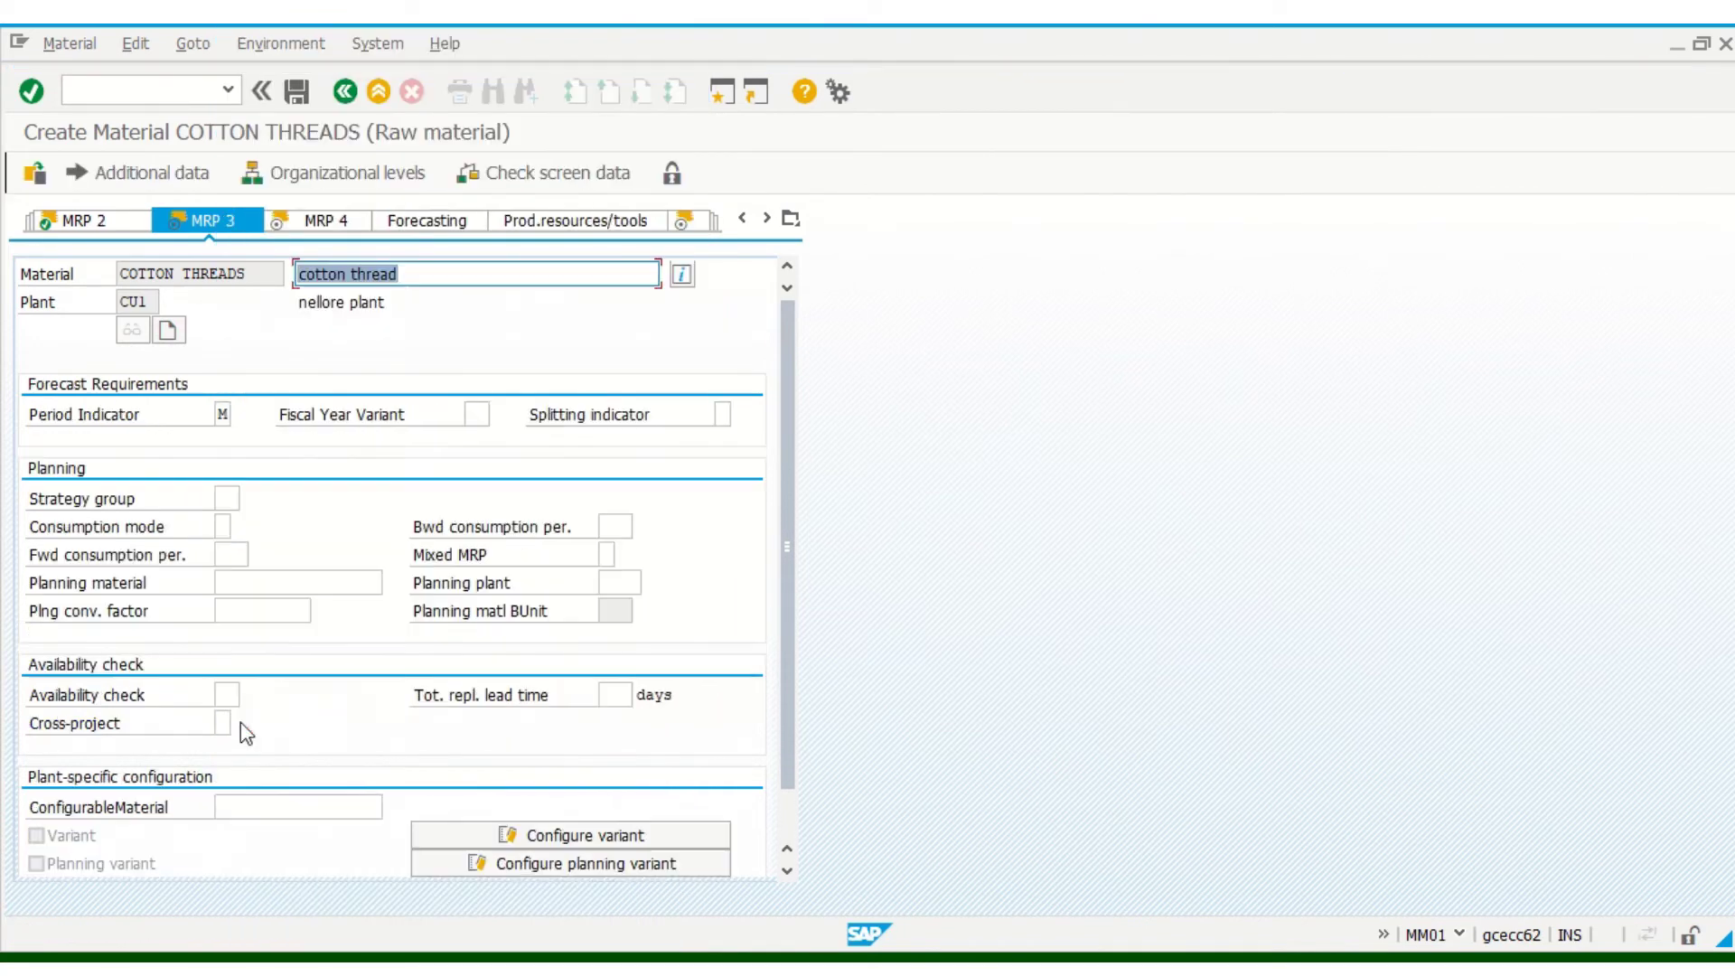
- Accept the MRP 3, MRP 4 and both plant data/storage views without entries and proceed to the Accounting 1 data
left_click(436, 276)
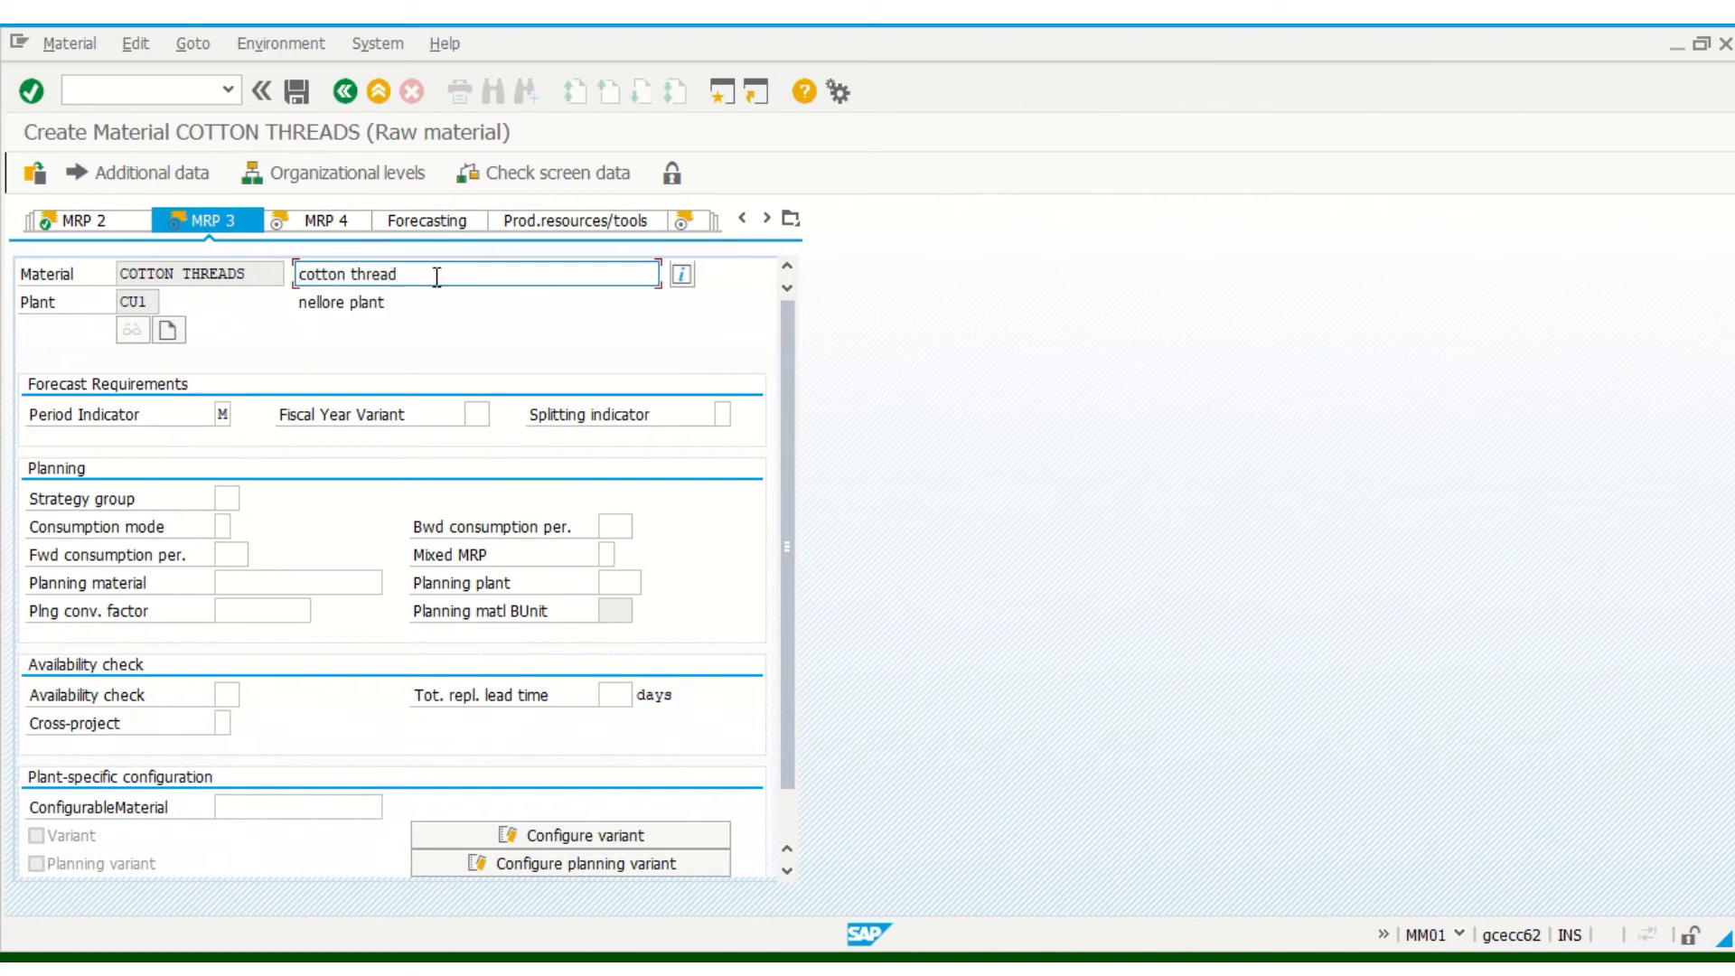
key("Return")
left_click(436, 275)
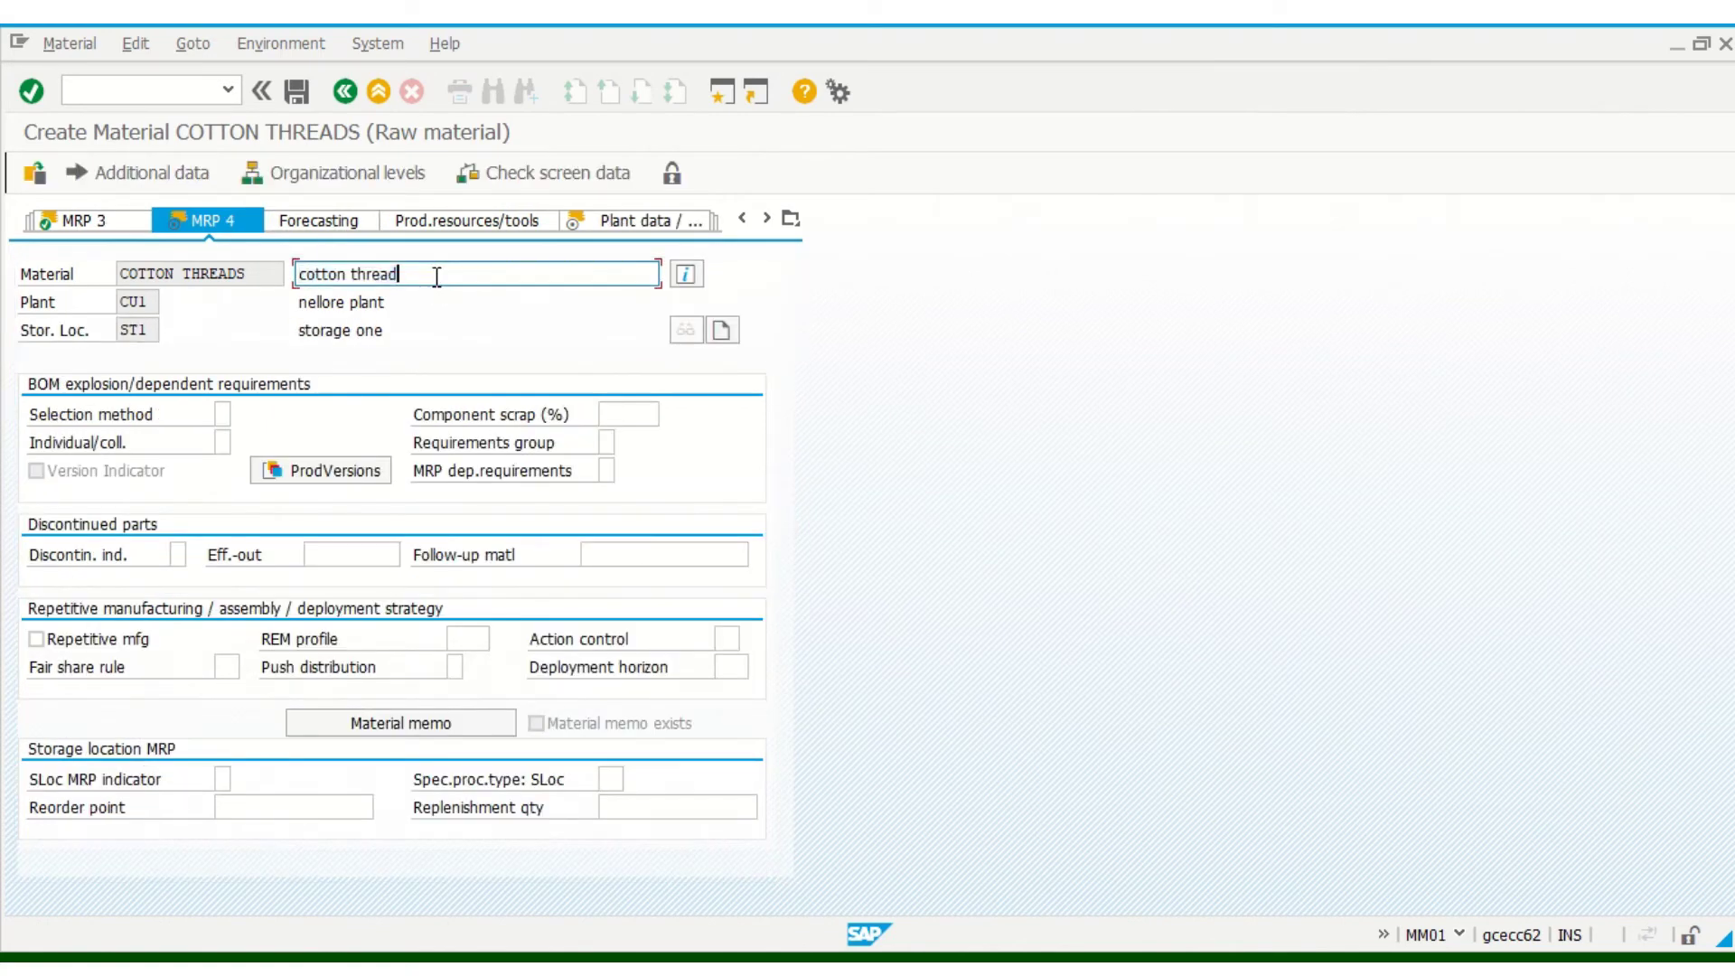
key("Return")
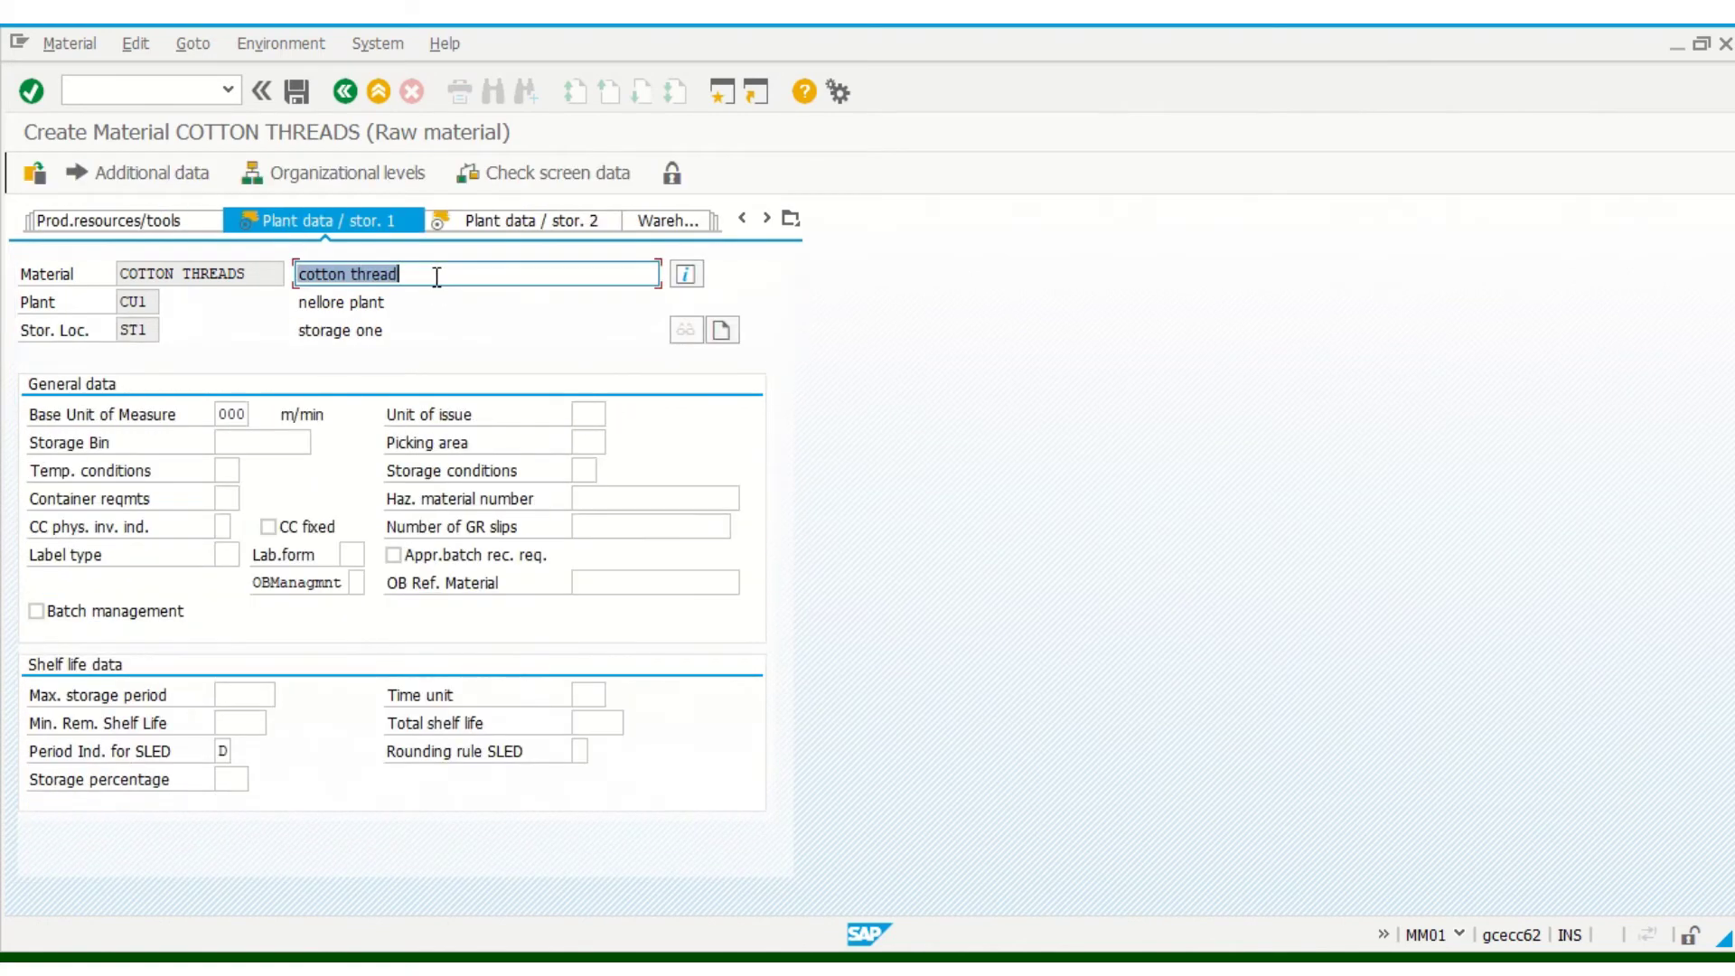
key("Return")
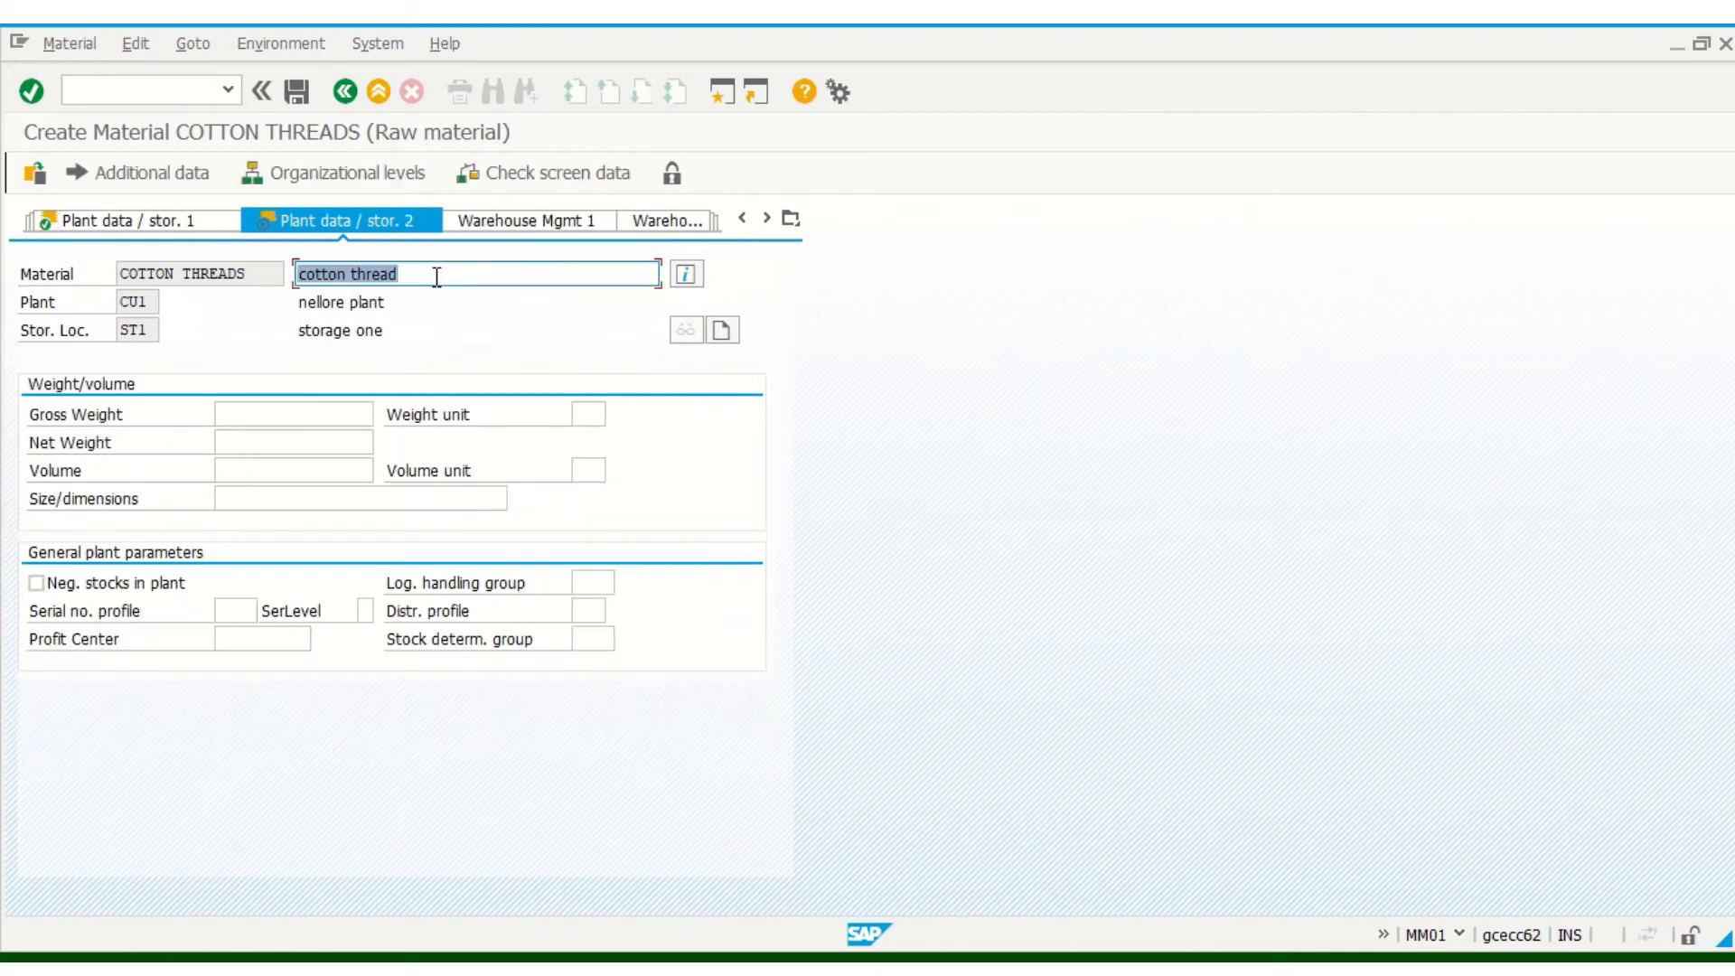
key("Return")
key("Return")
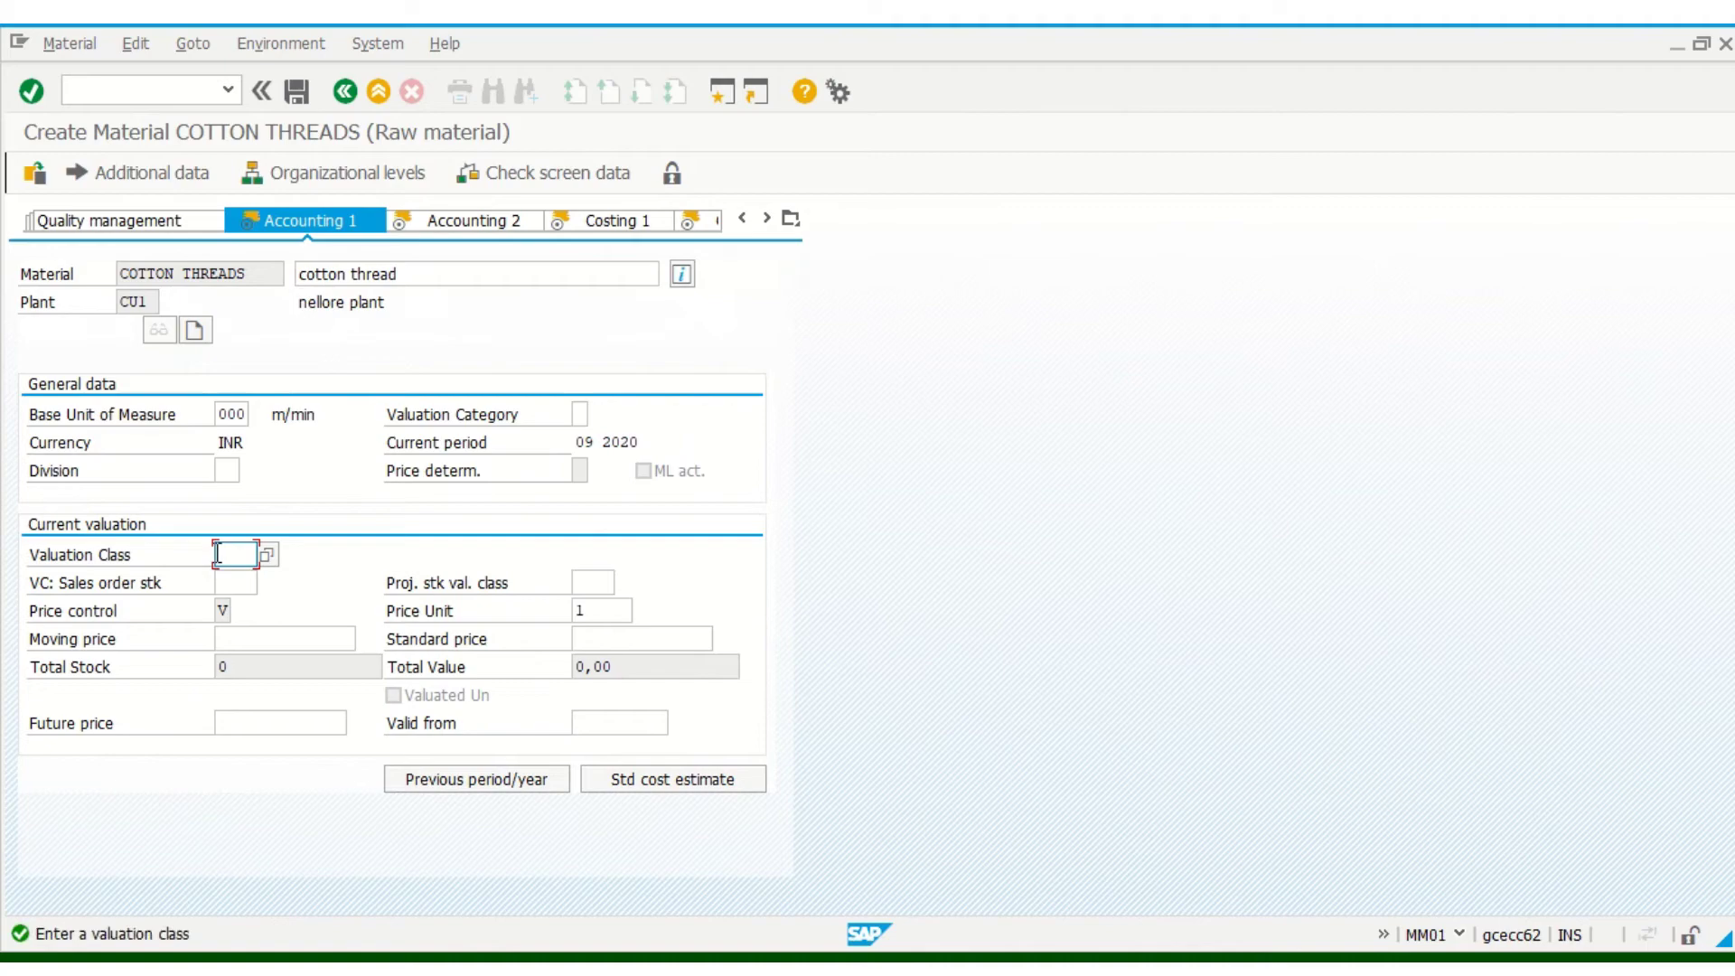
- In the Accounting 1 data, choose valuation class 3000 (Raw materials 1), set the moving price to 10000, and confirm
left_click(266, 554)
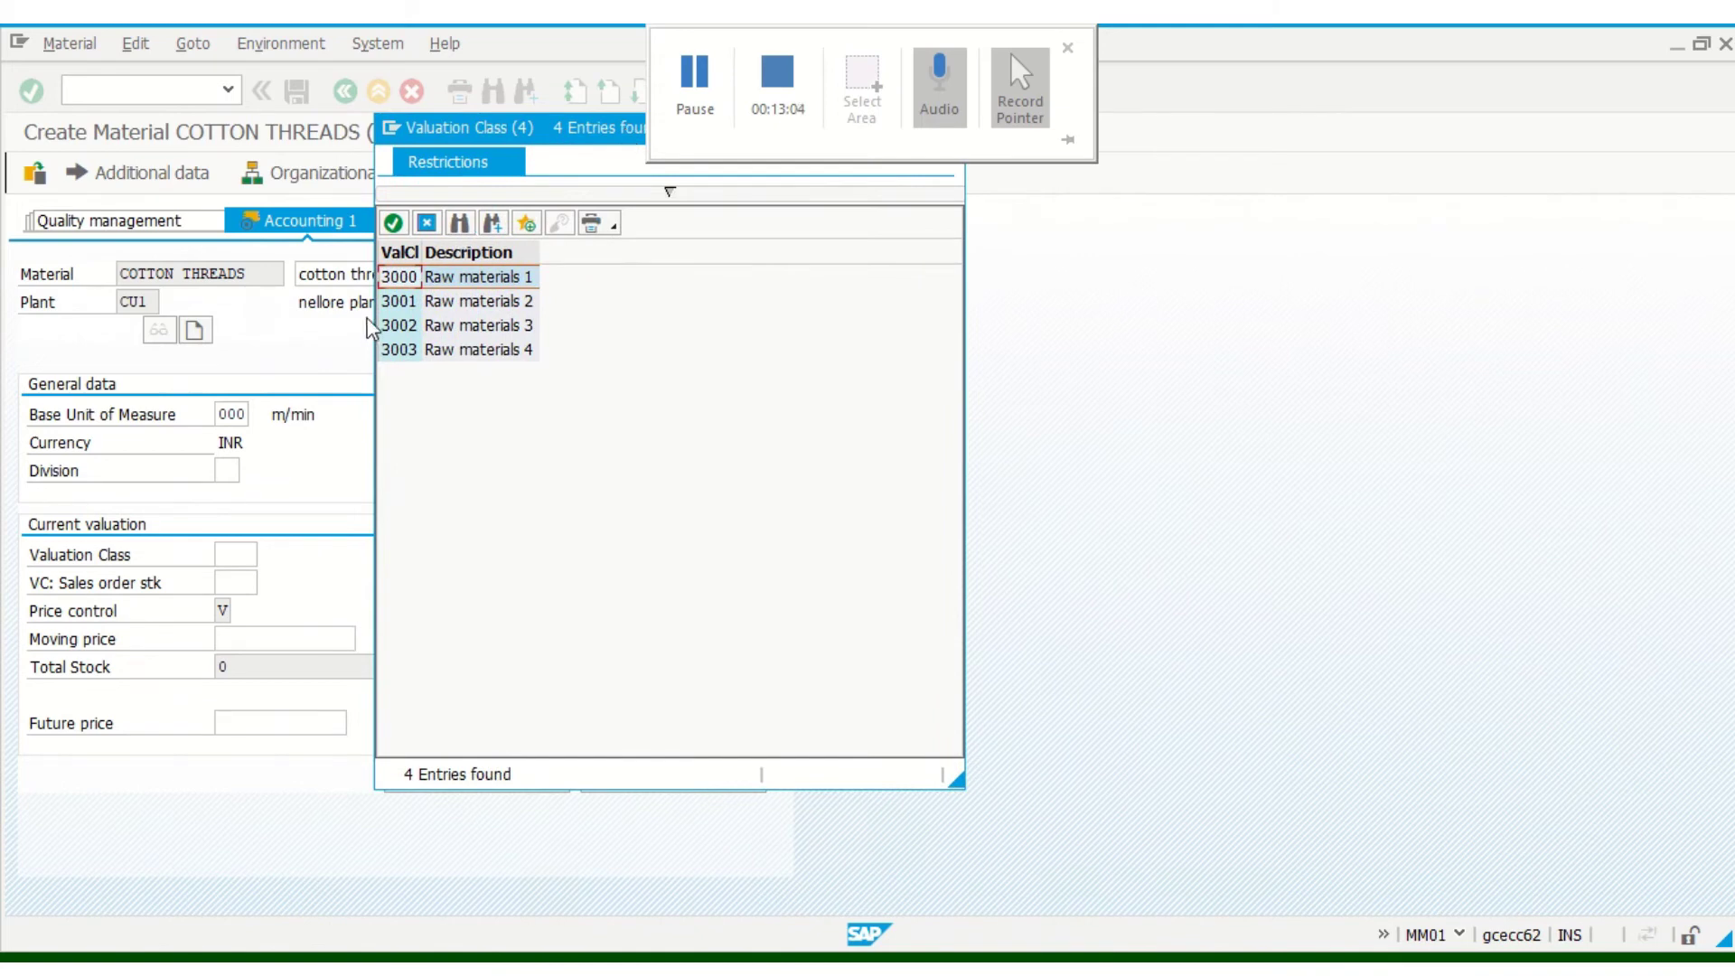
double_click(399, 276)
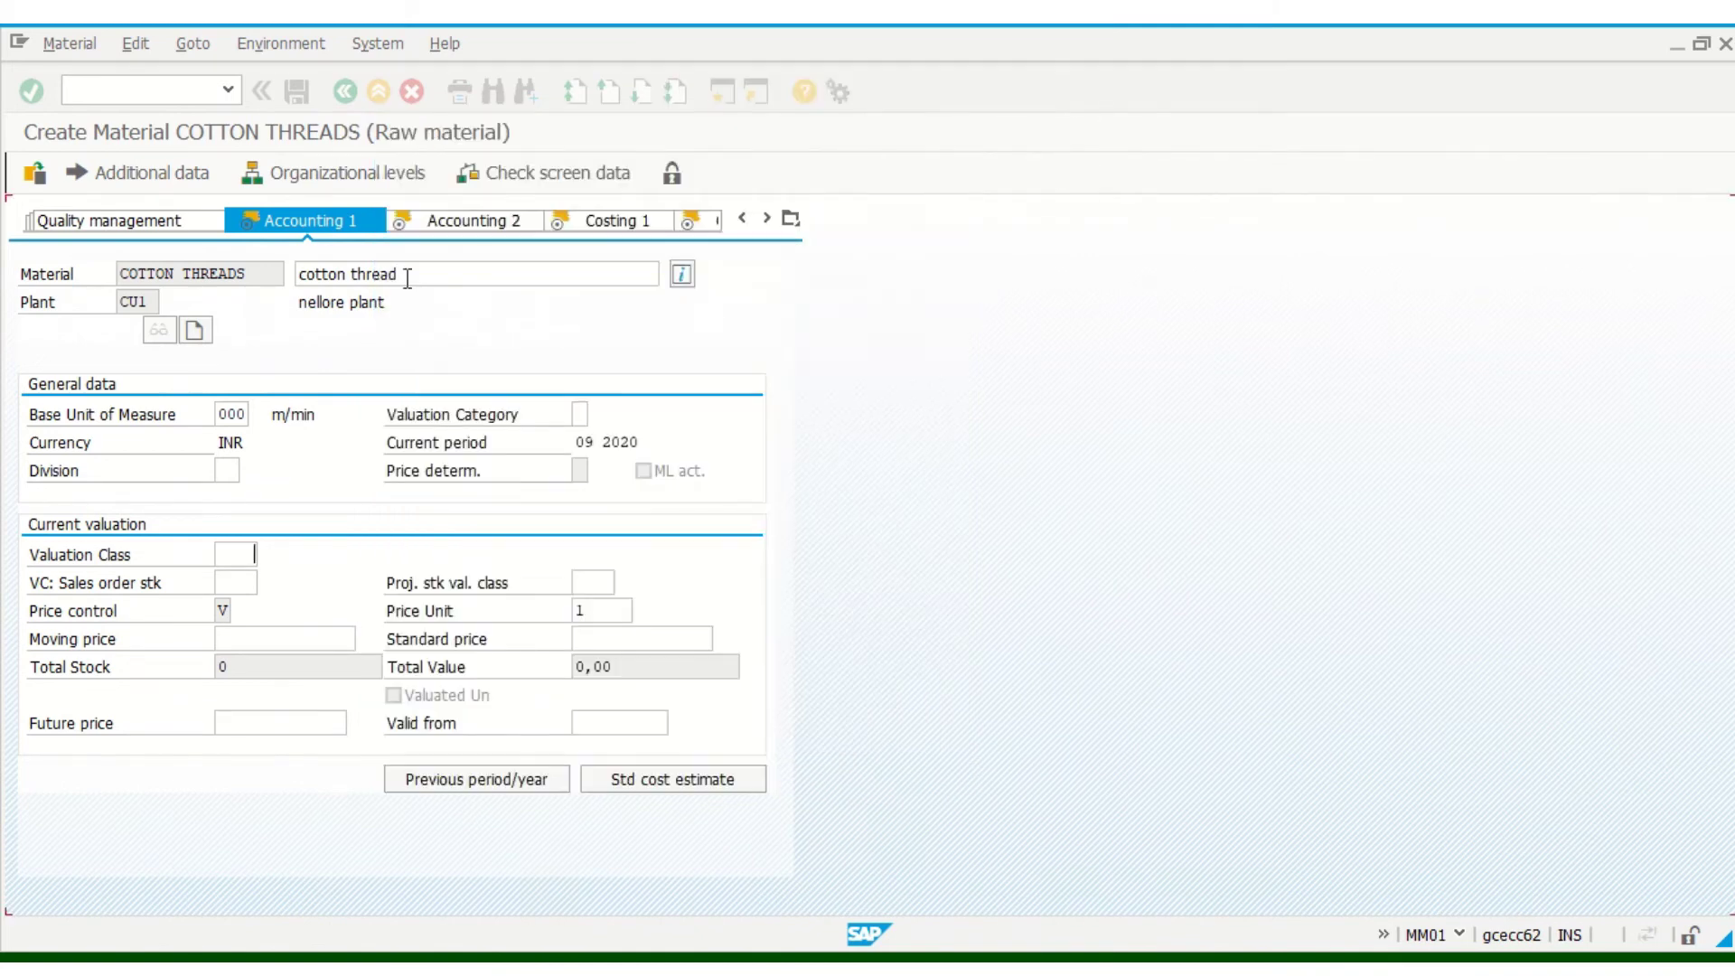
left_click(224, 611)
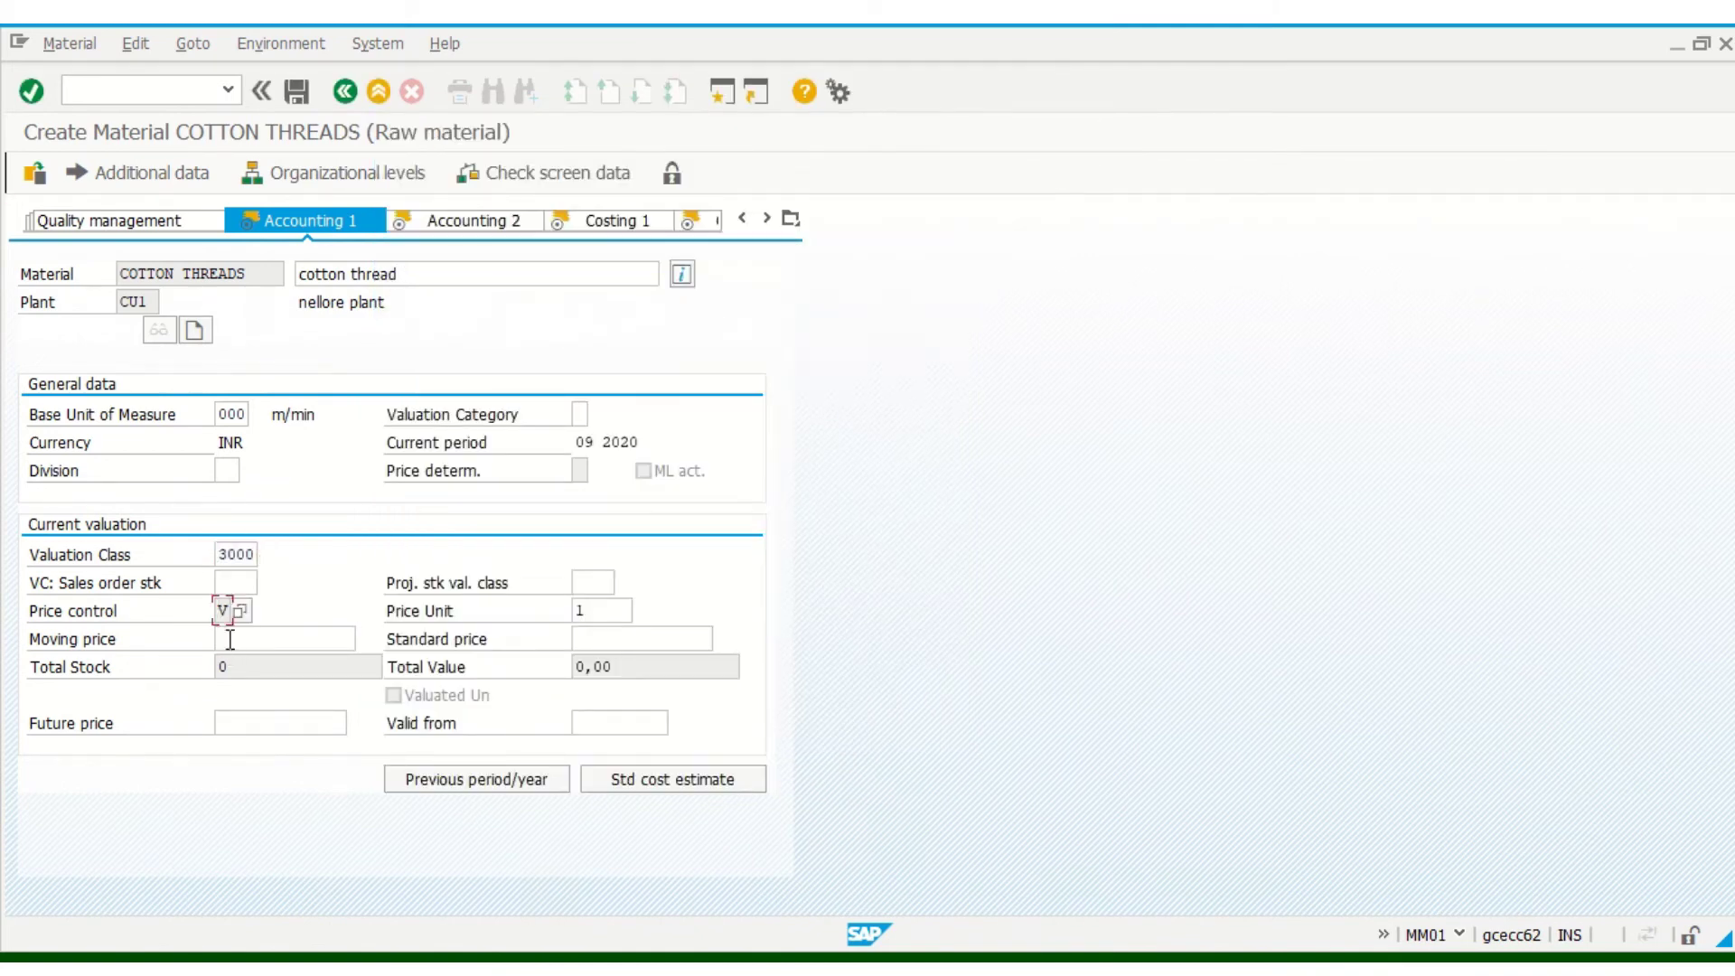
left_click(231, 638)
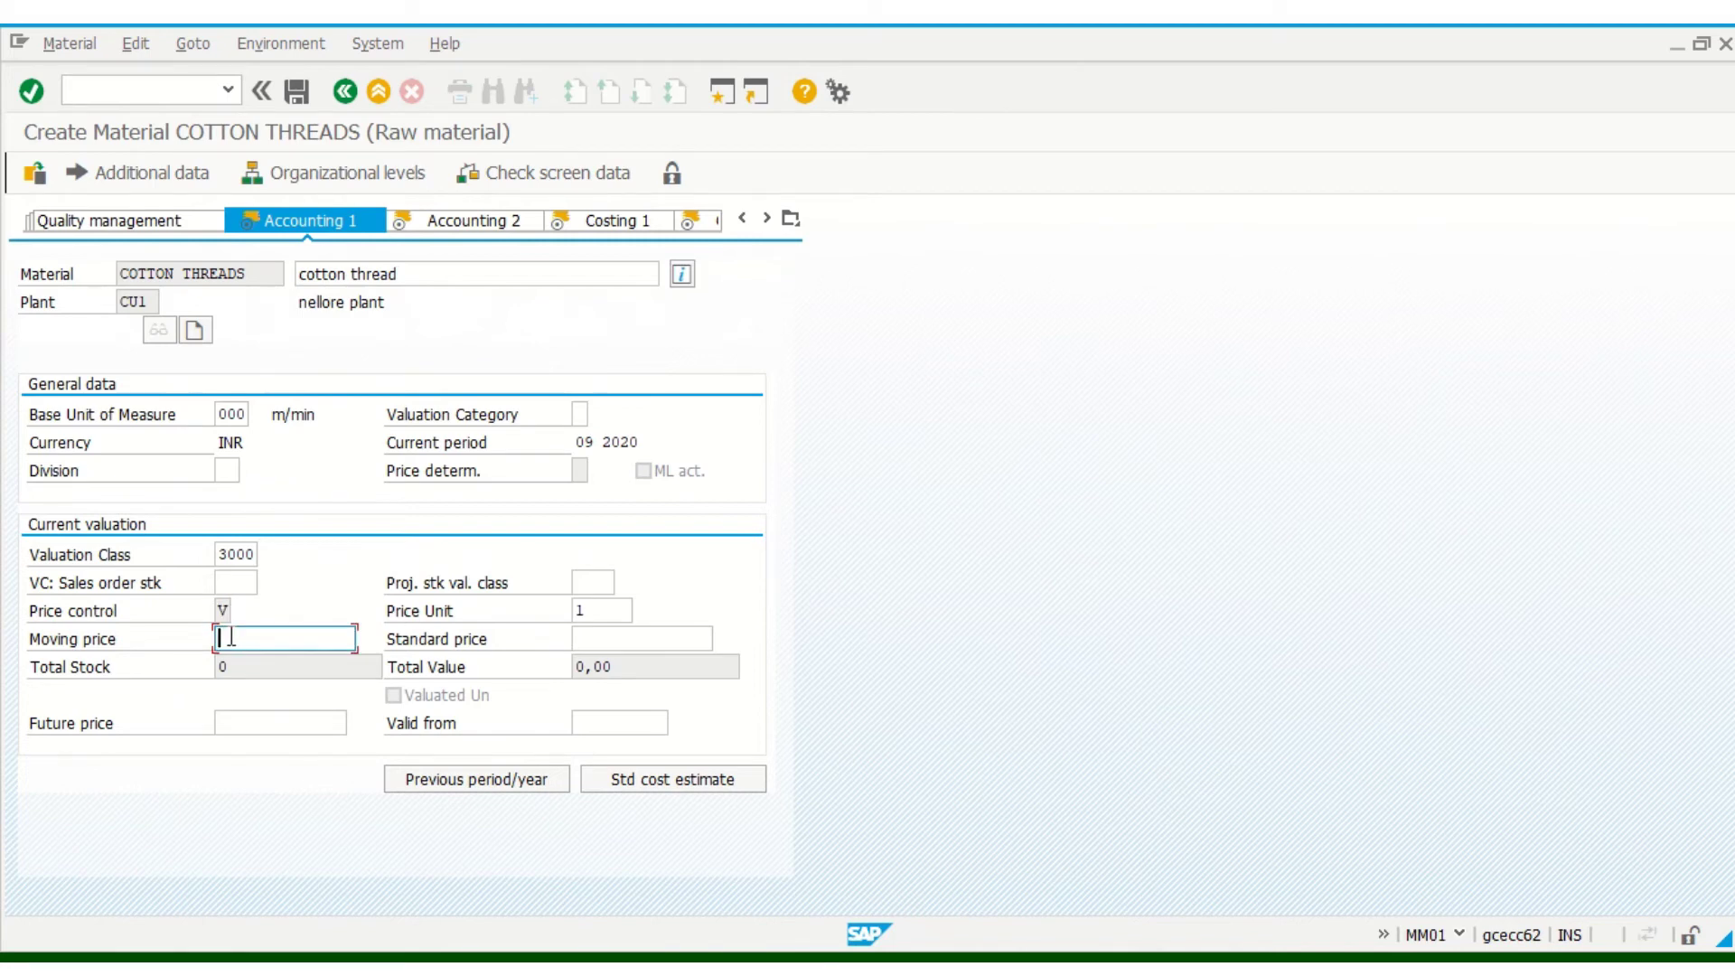
type("10000")
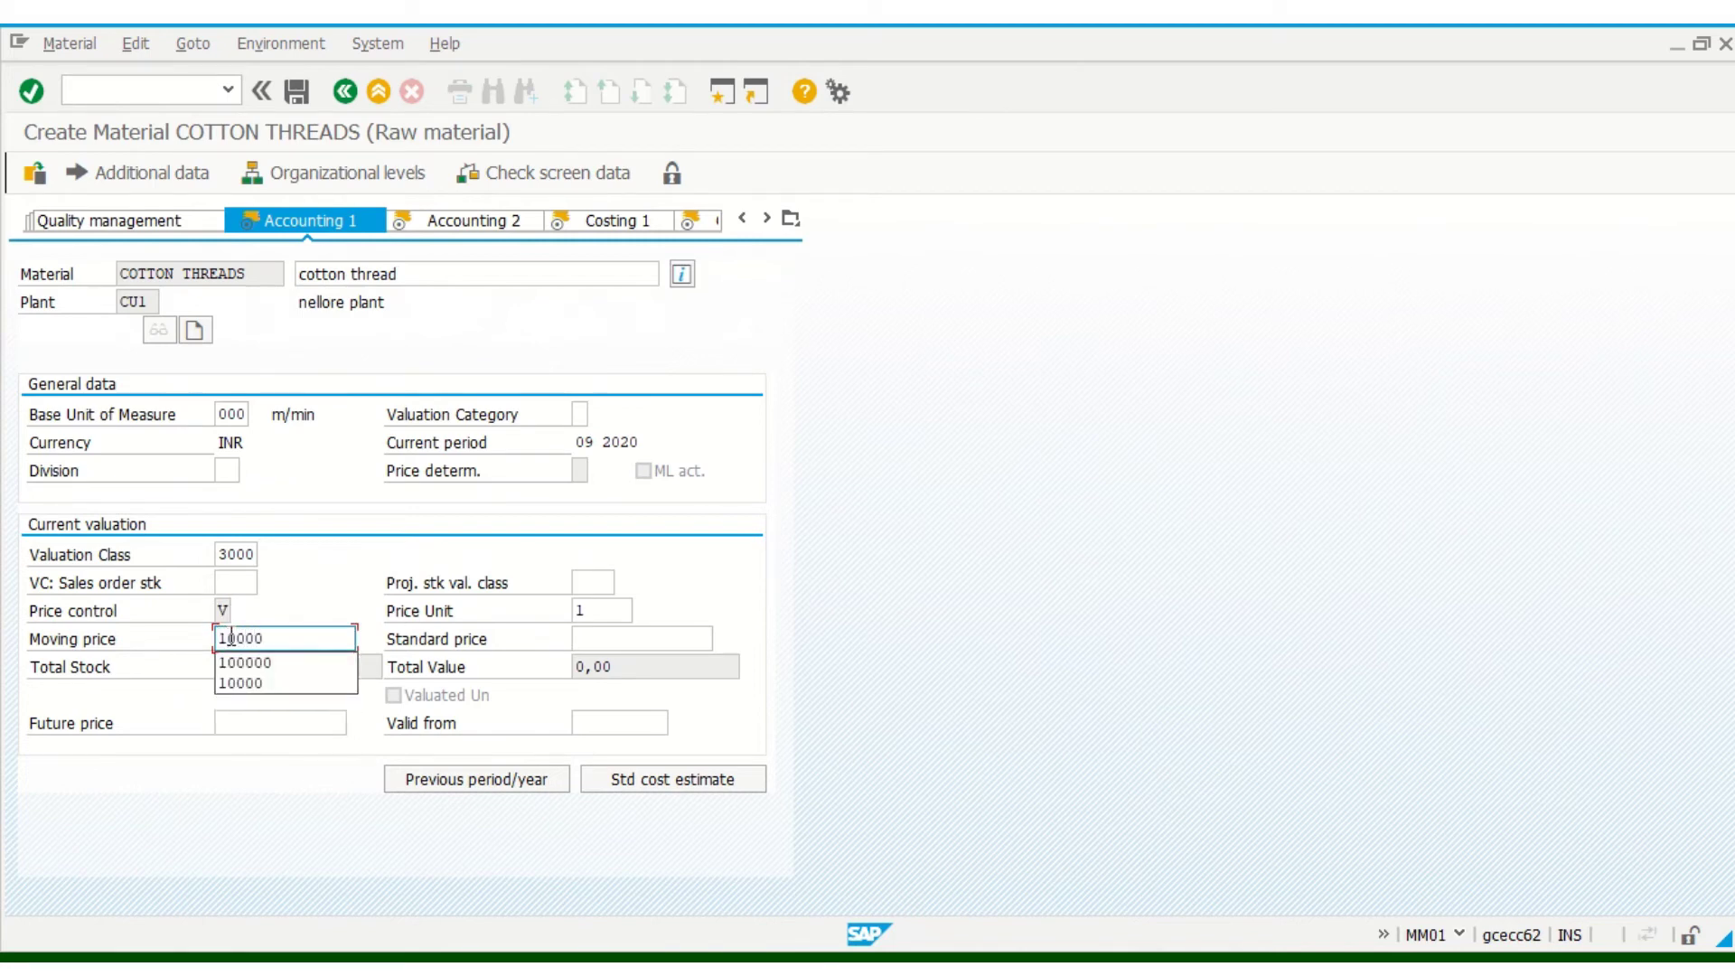
key("Return")
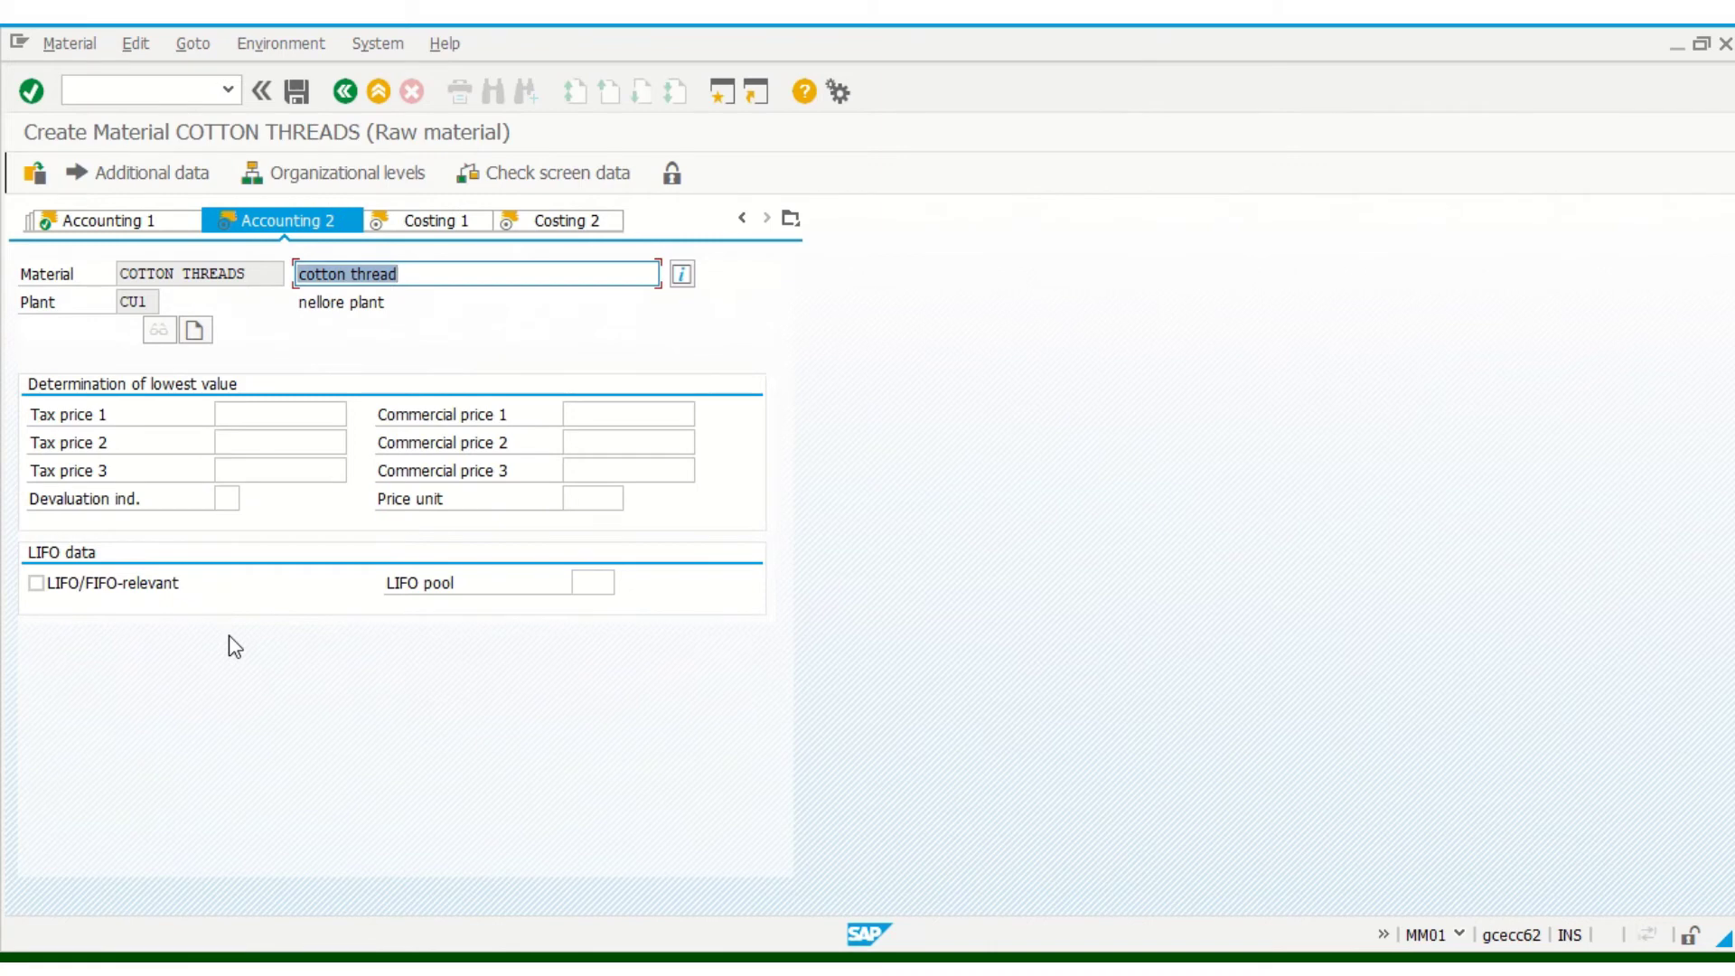
- Accept the Accounting 2, Costing 1 and Costing 2 views, save the material COTTON THREADS, and leave material creation
key("Return")
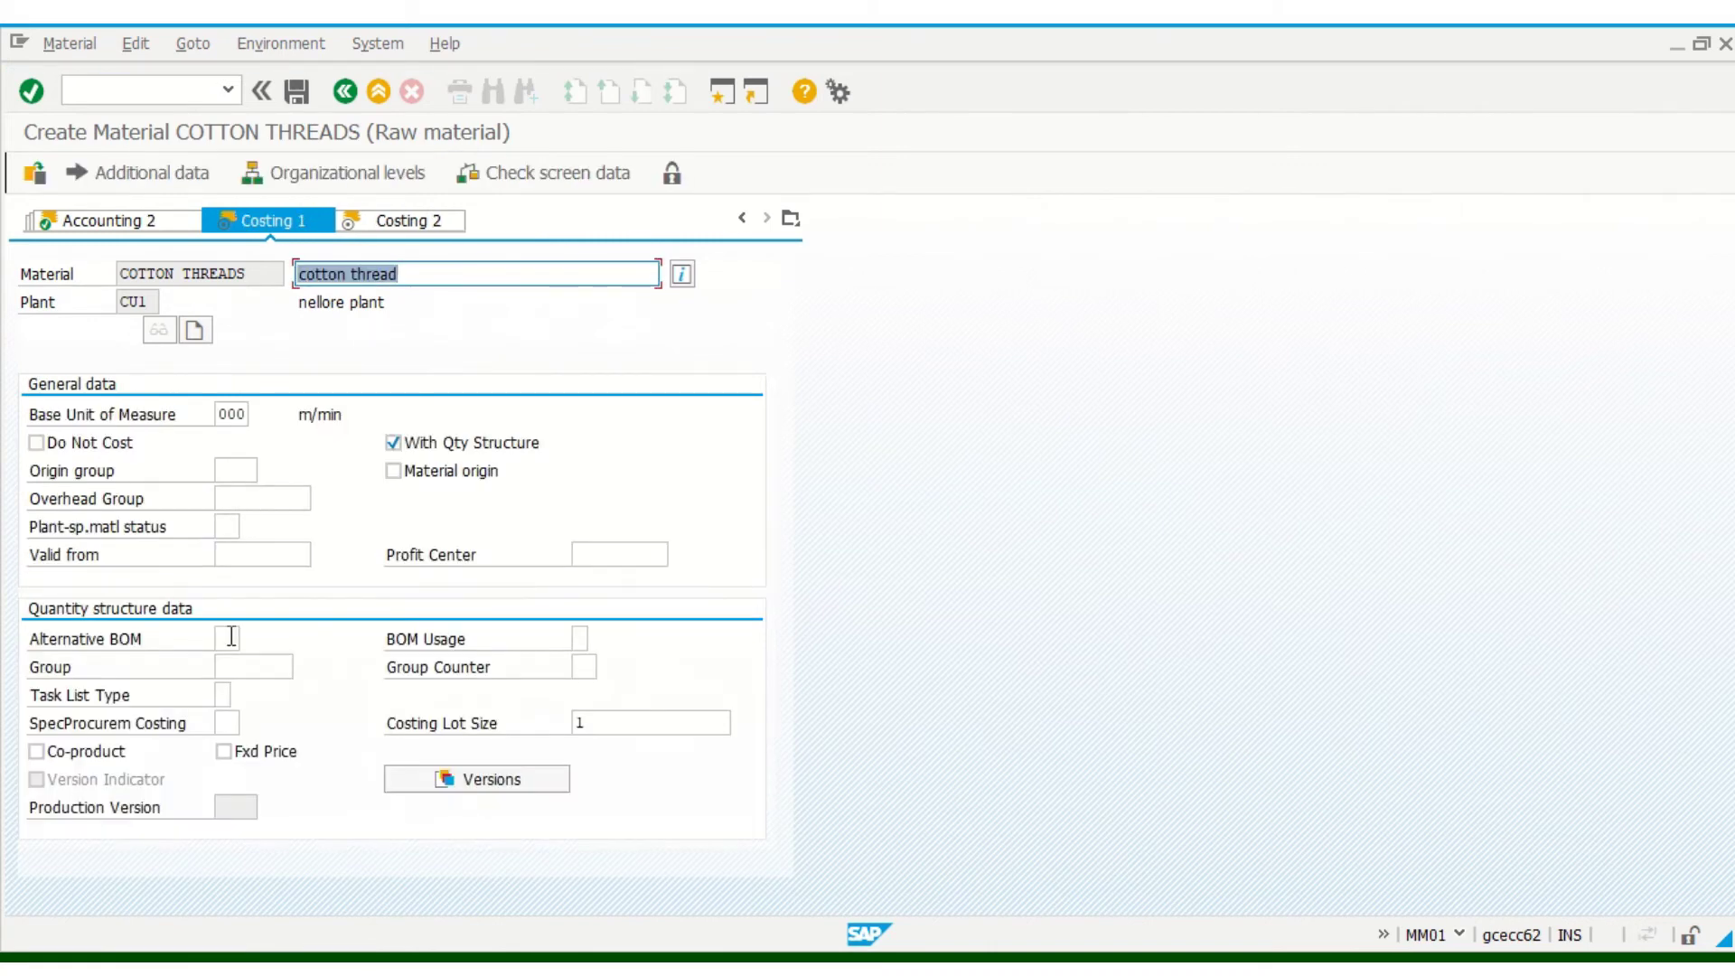
key("Return")
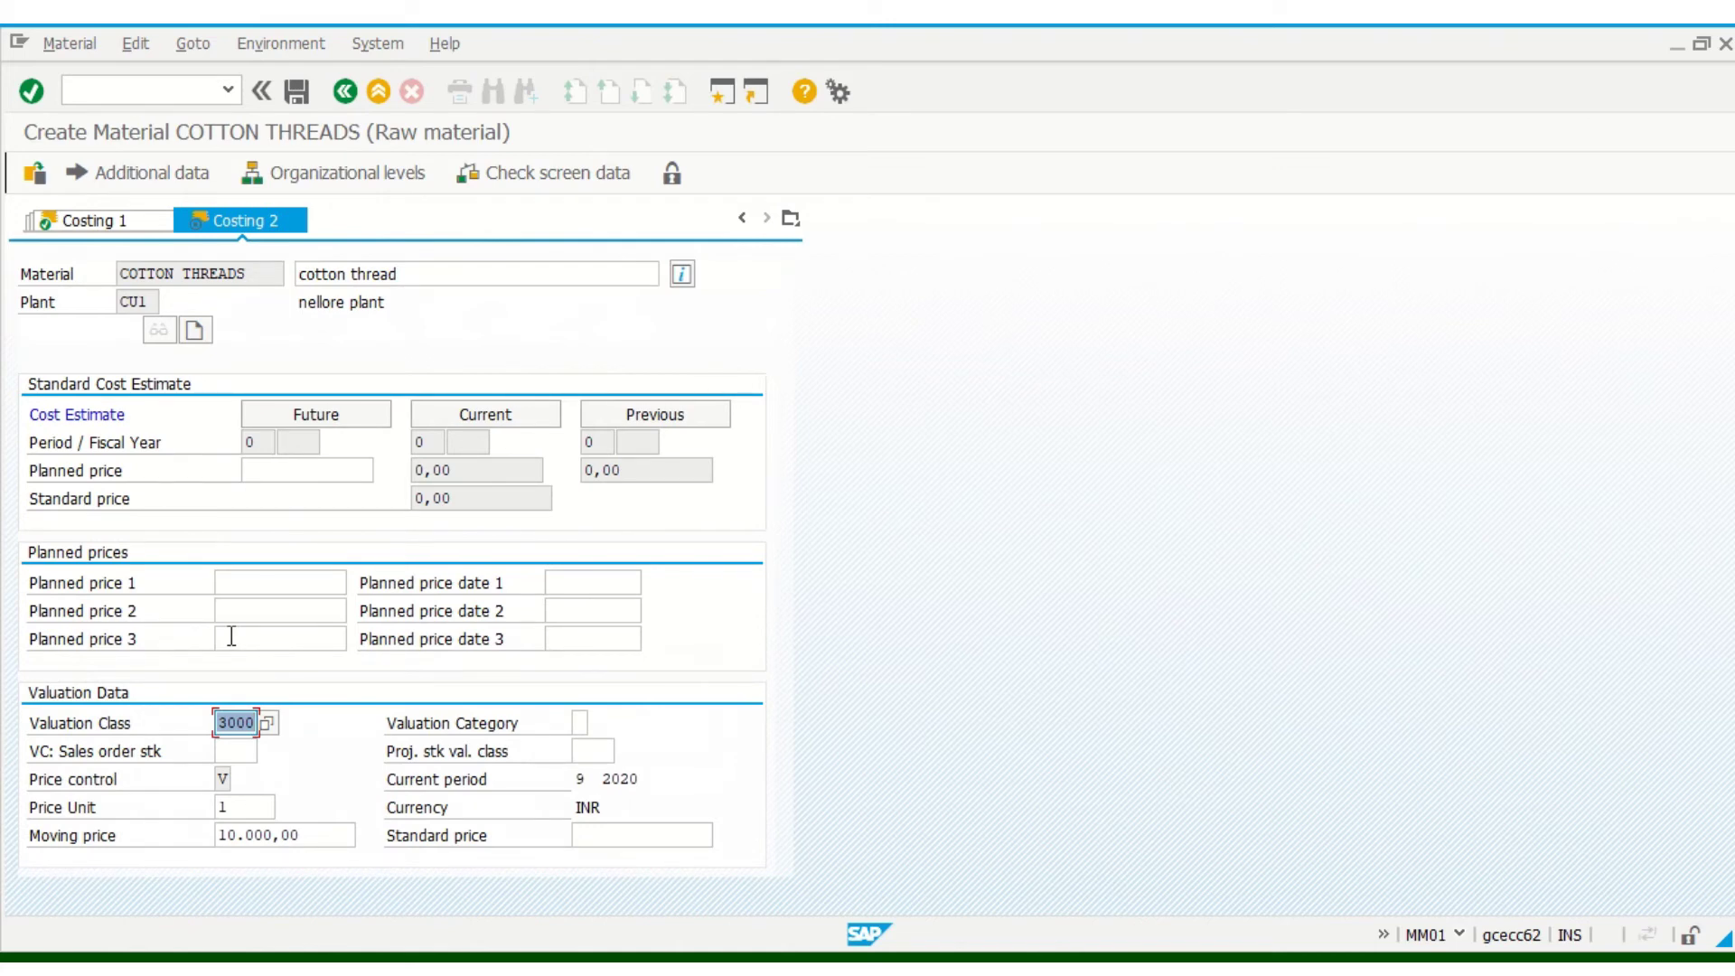
left_click(495, 272)
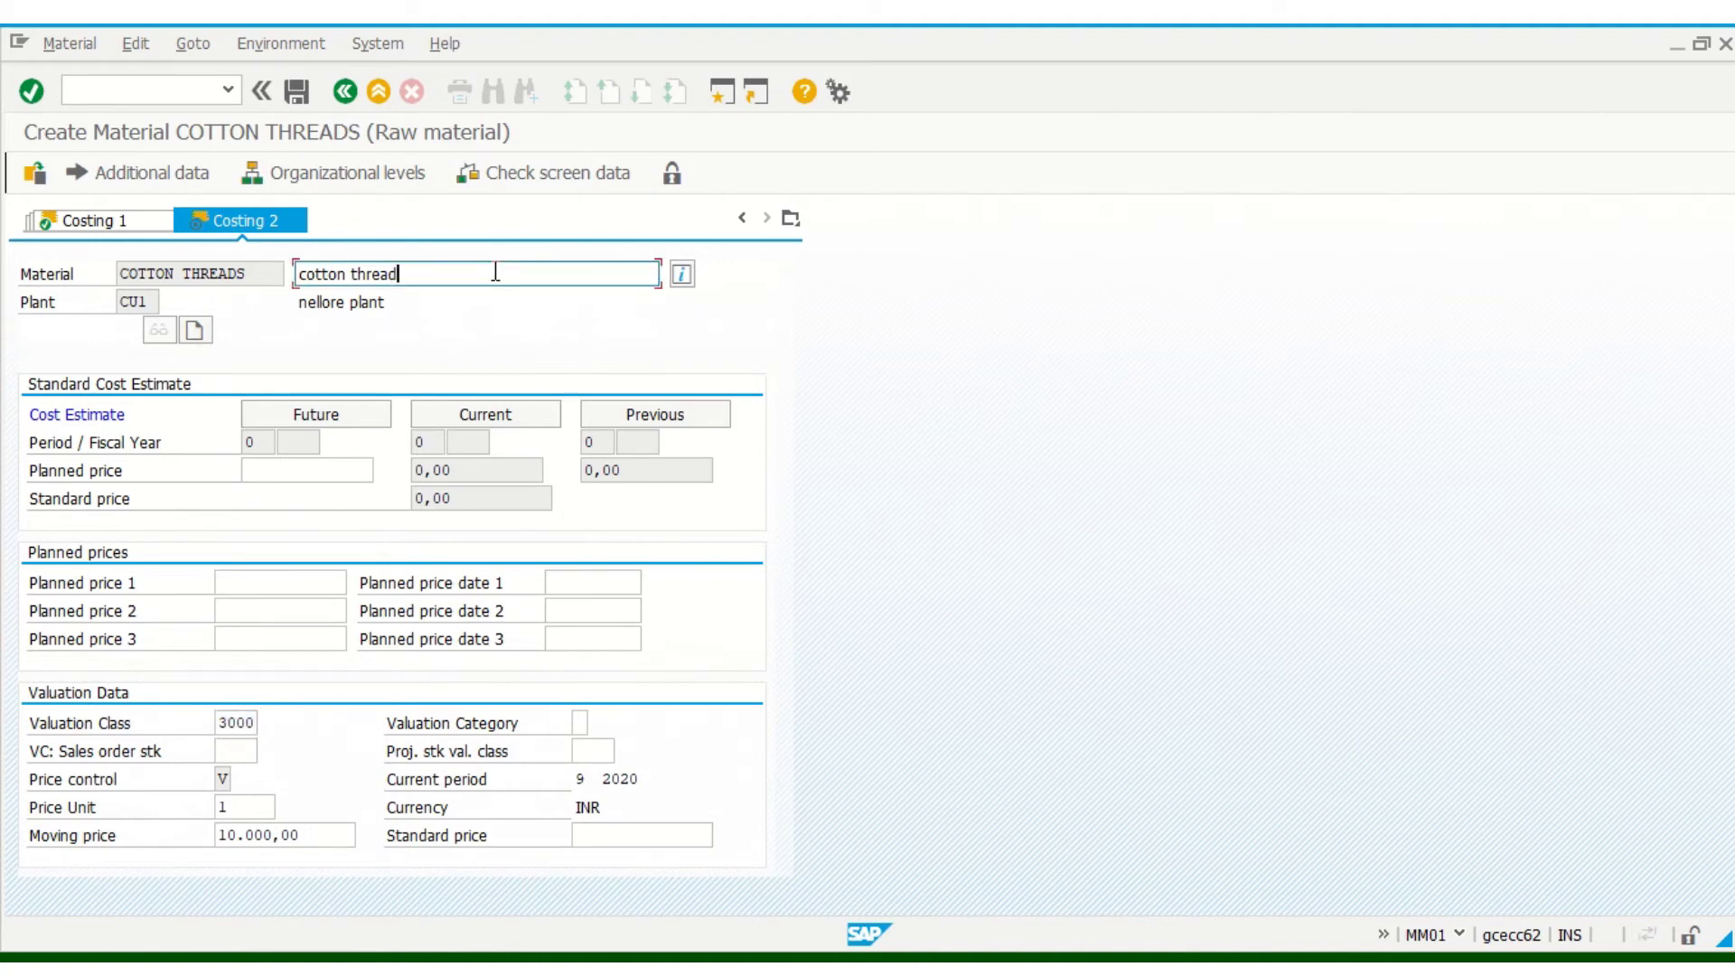
key("Return")
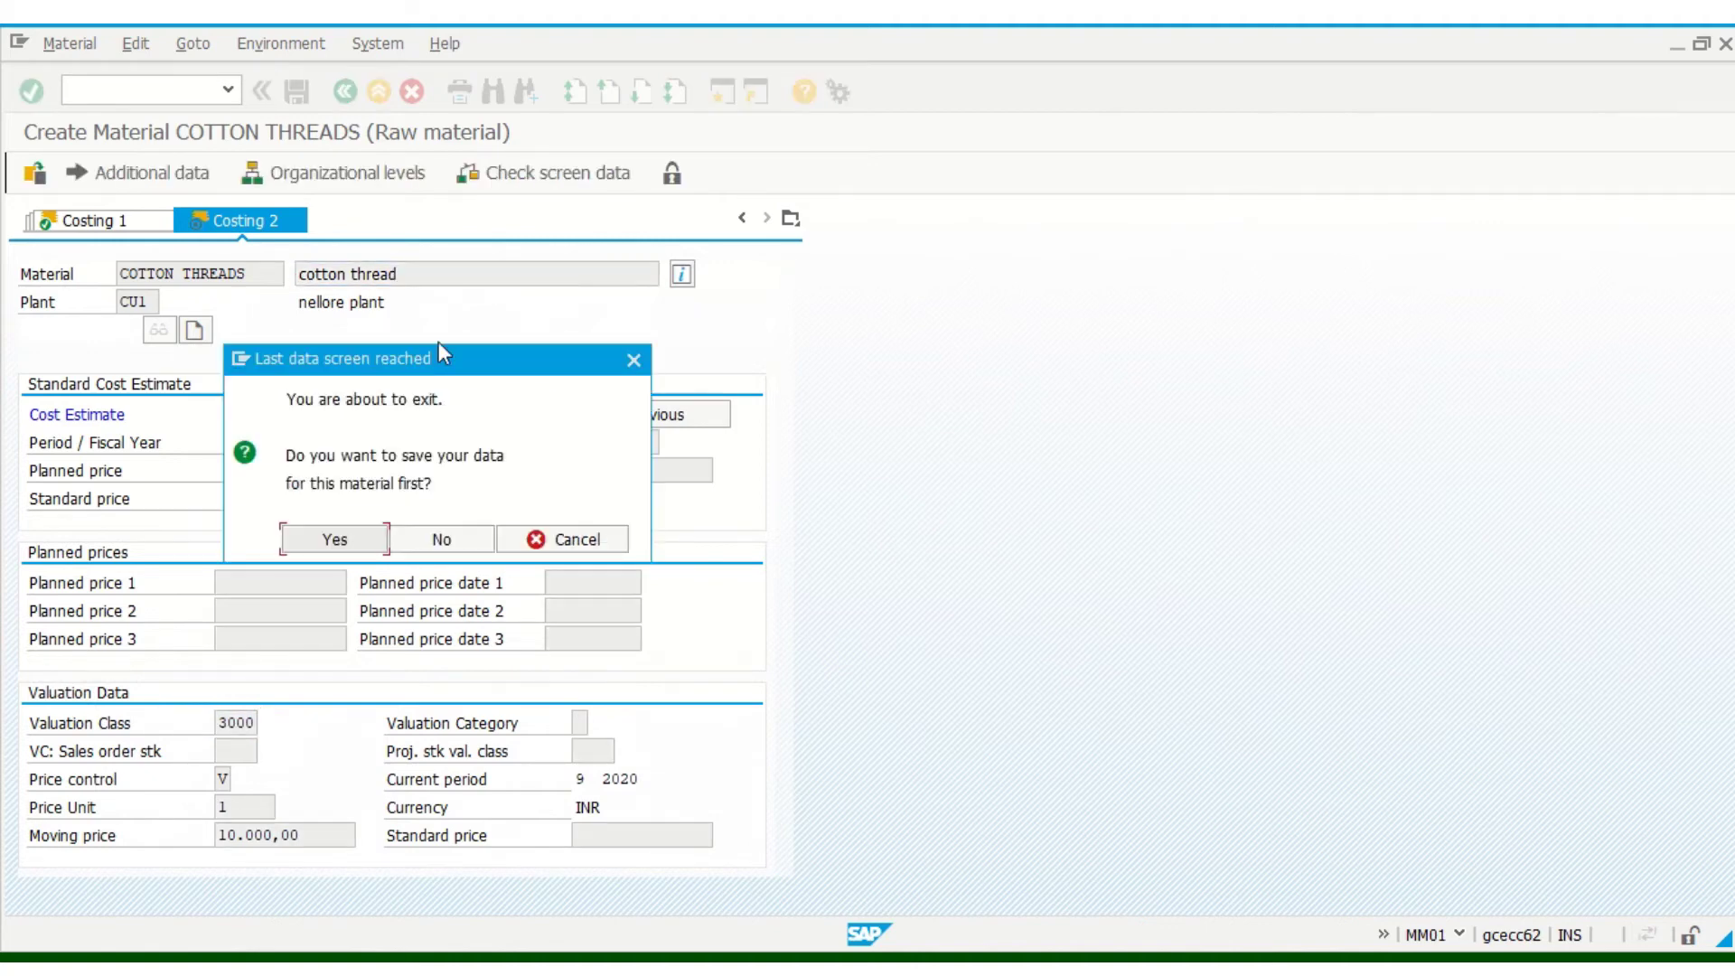
left_click(333, 540)
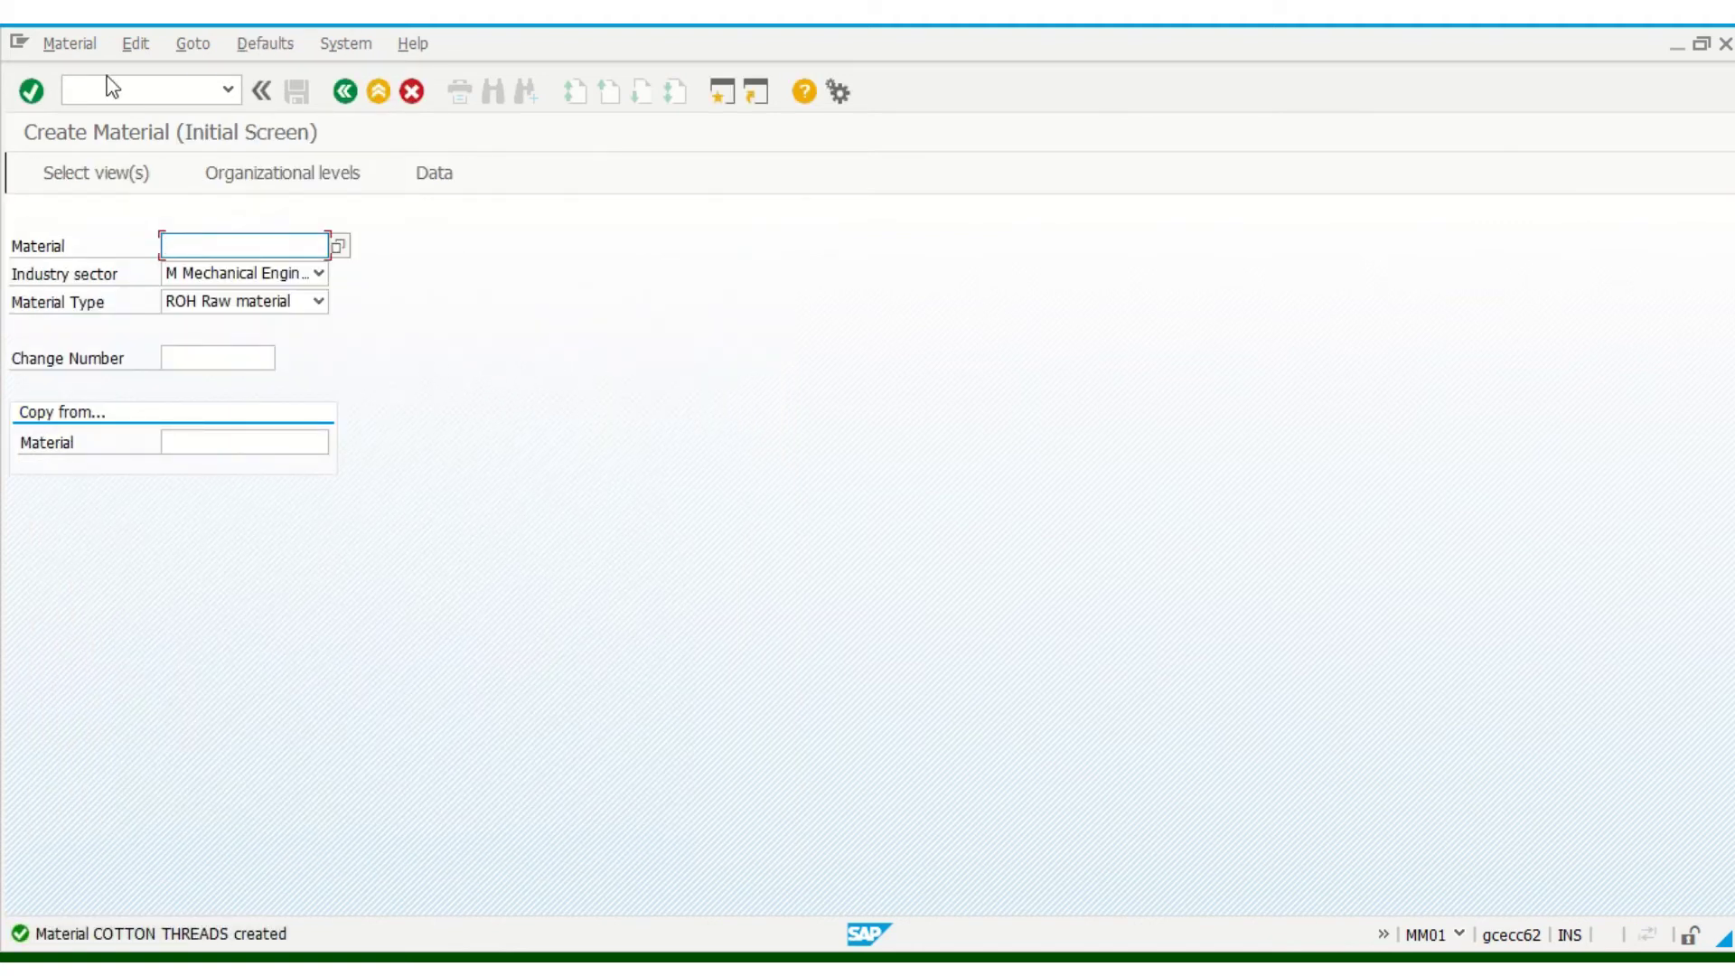
left_click(345, 100)
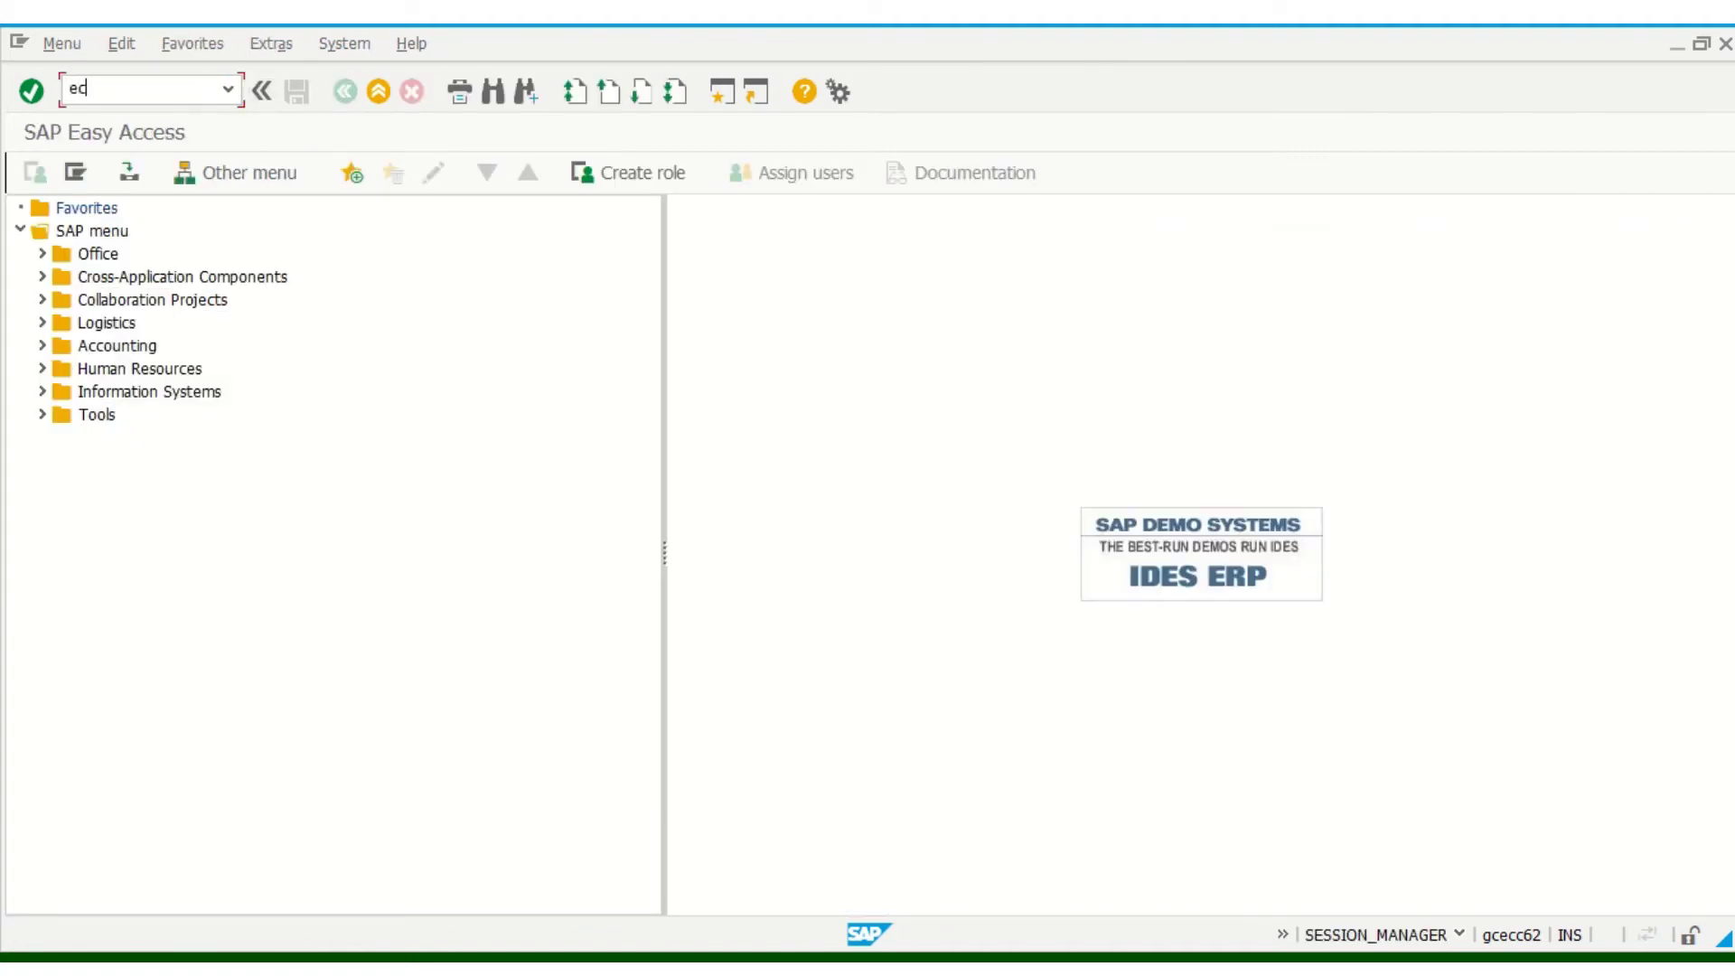
left_click(206, 96)
type("ec60")
key("Return")
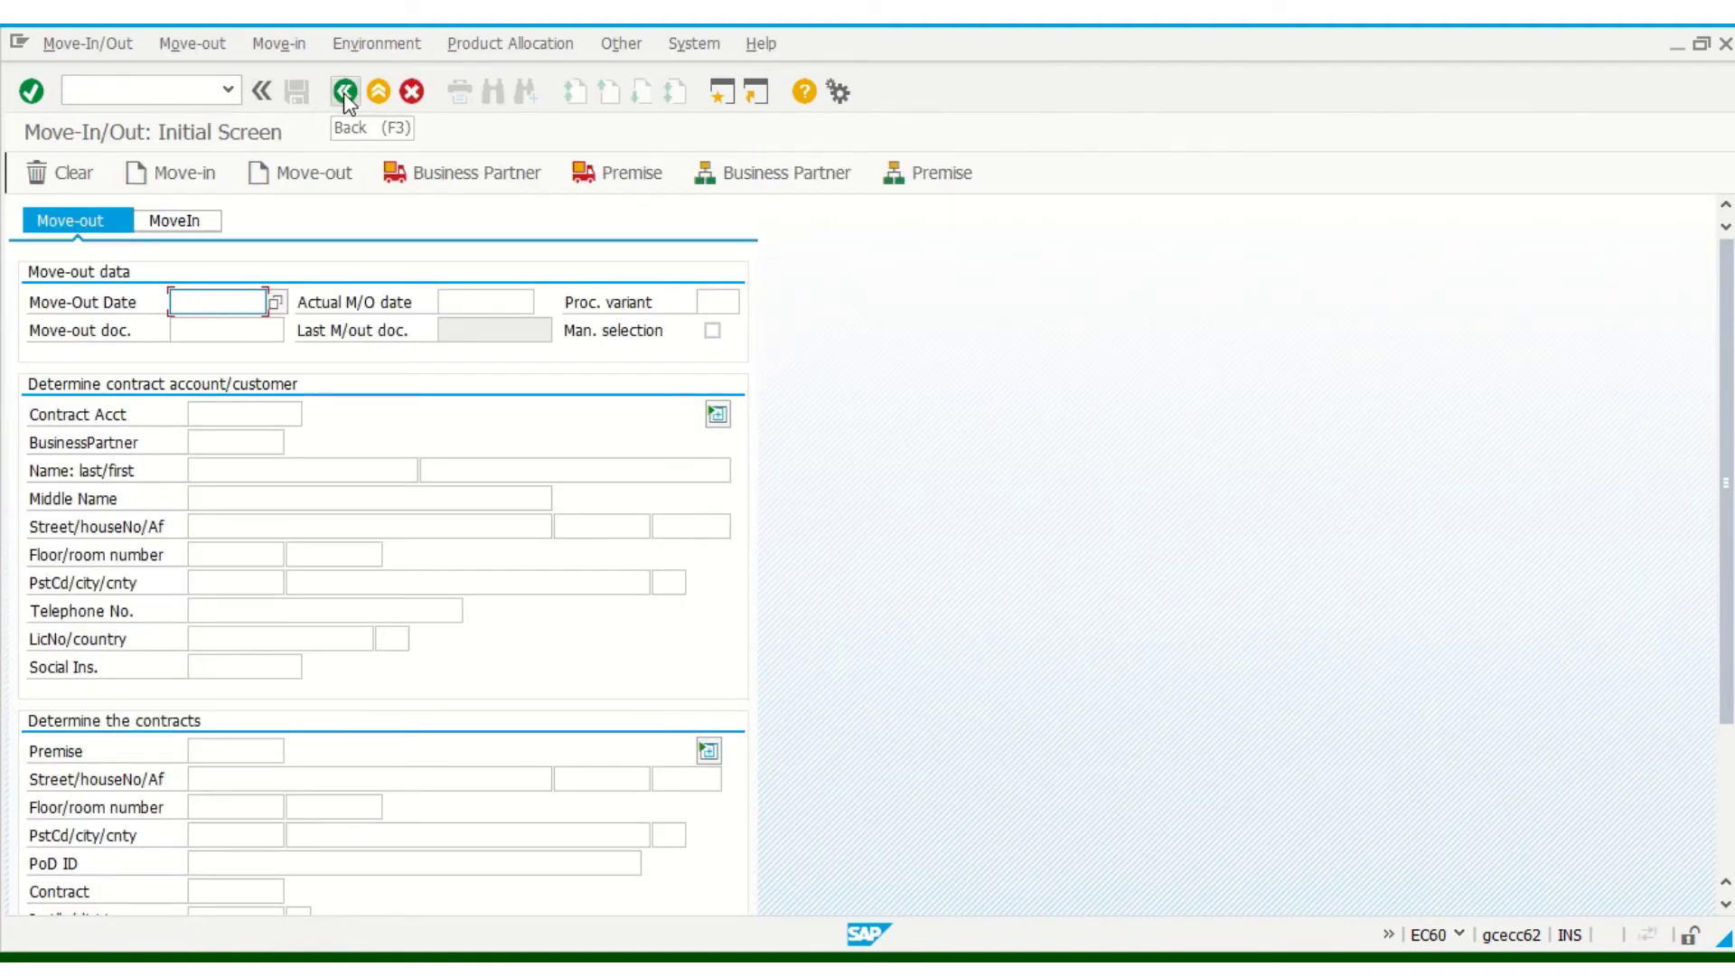
left_click(346, 92)
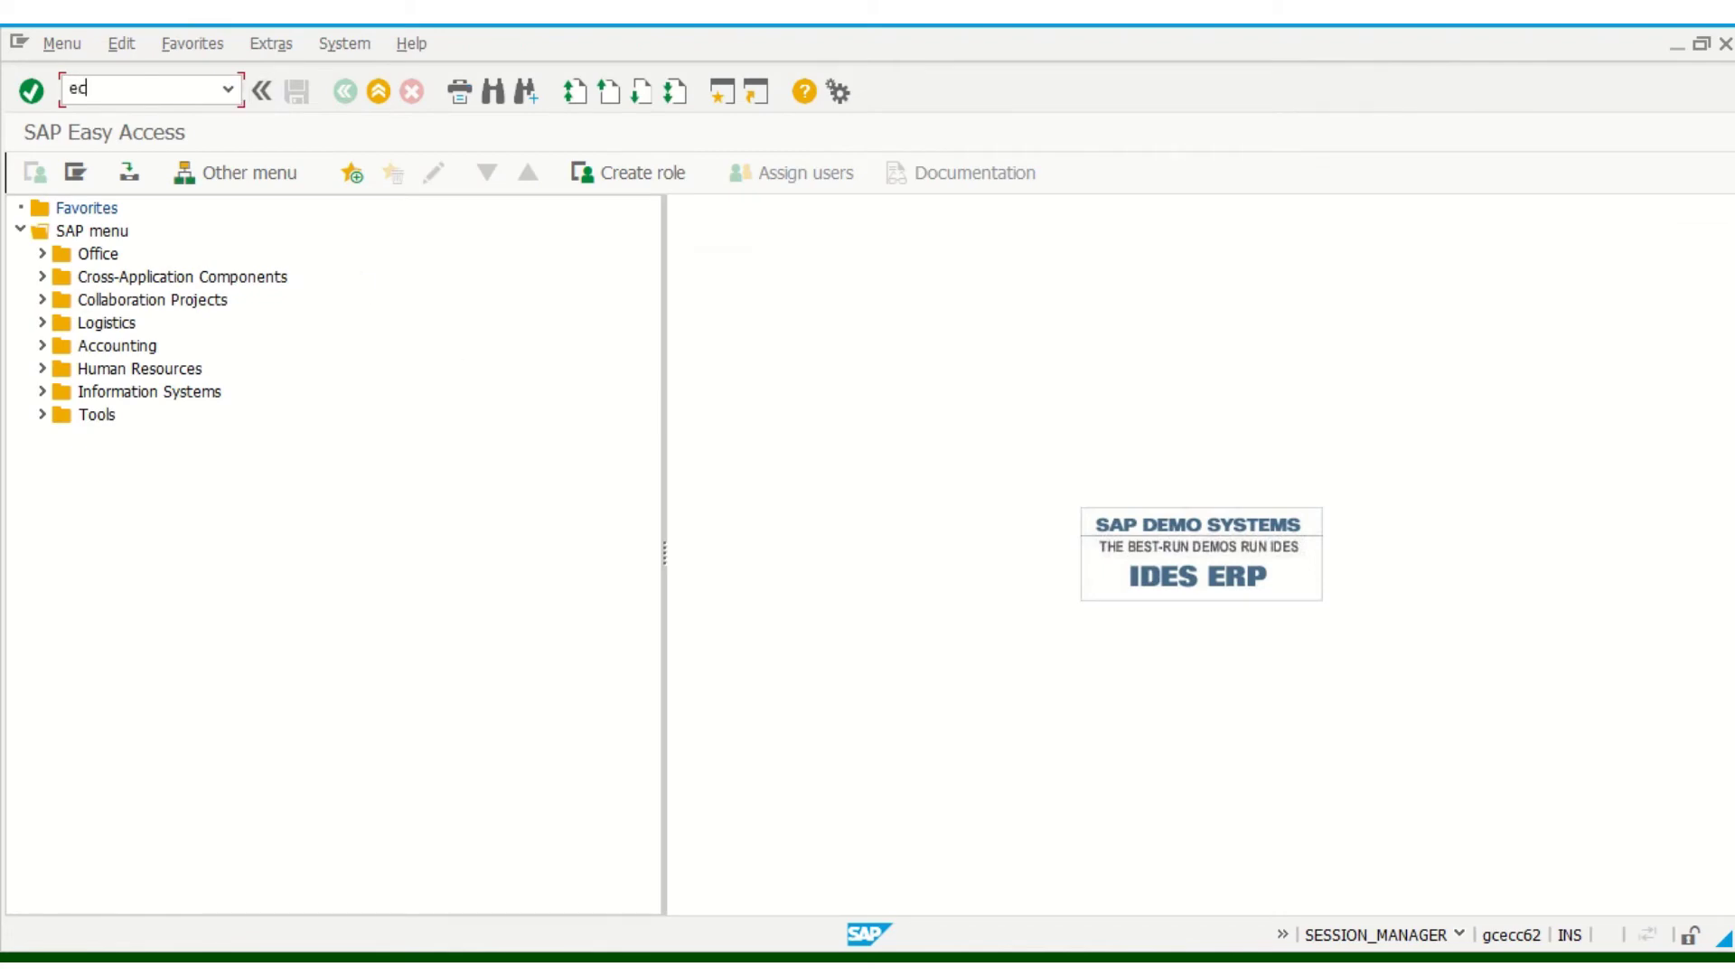
- Run transaction EC06, switch to the organizational structure for Division, and view its navigation help before closing it
type("ec06")
key("Return")
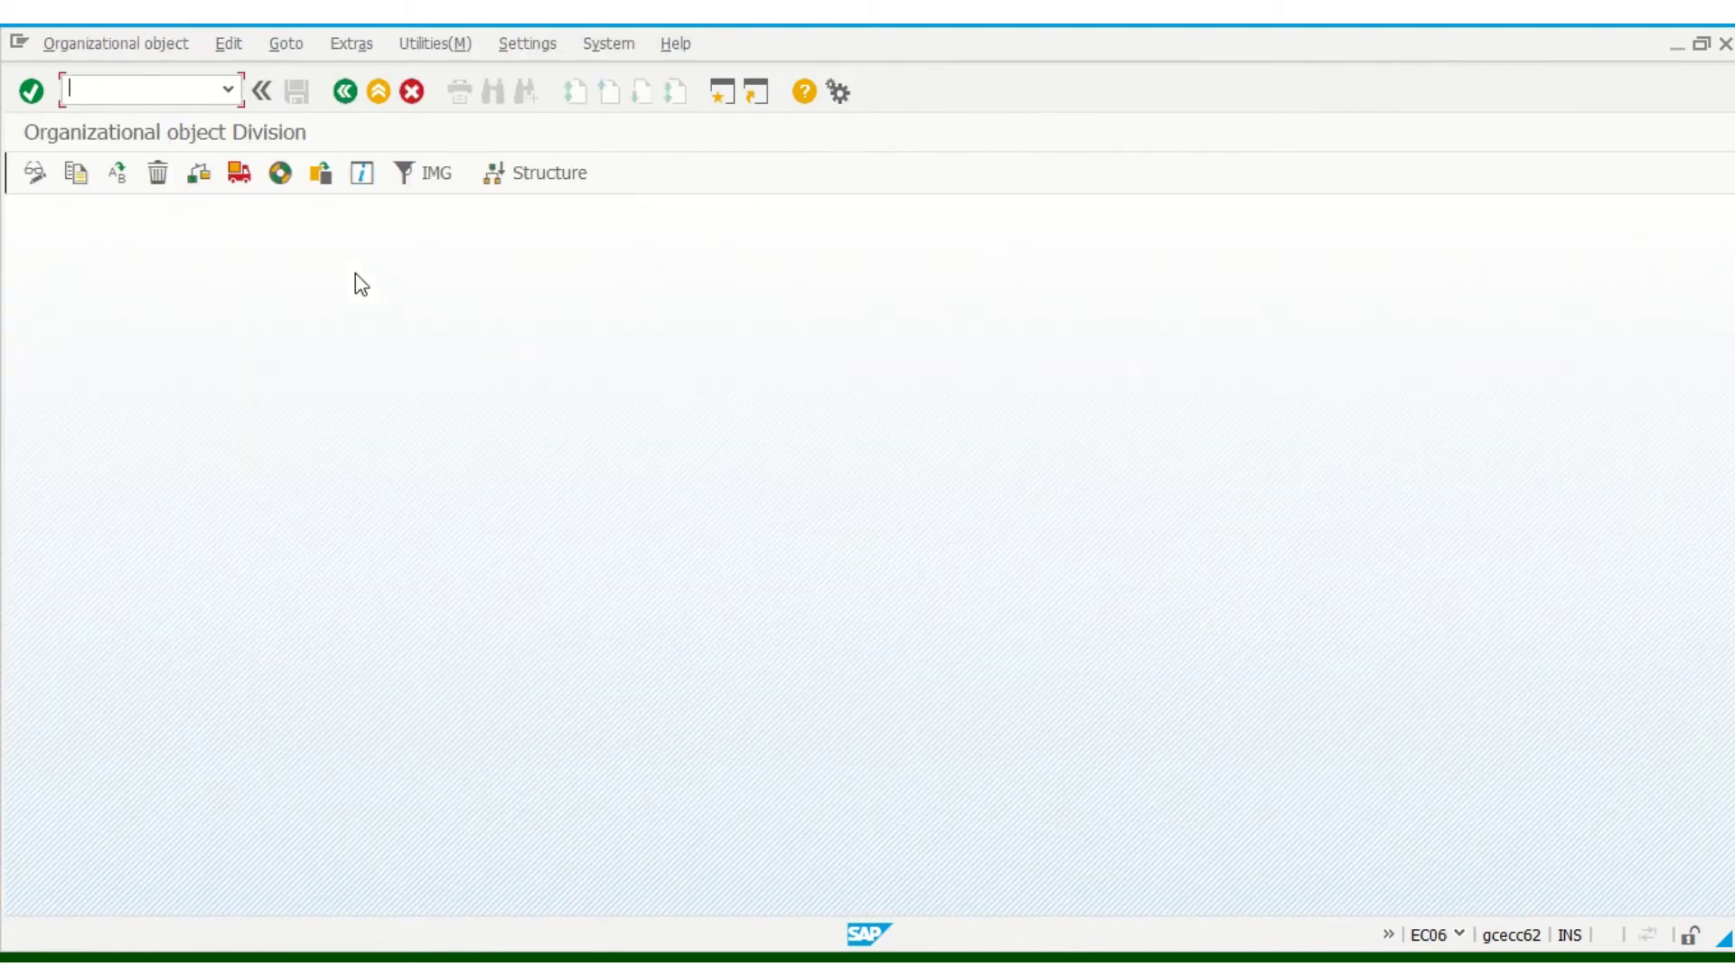
left_click(533, 170)
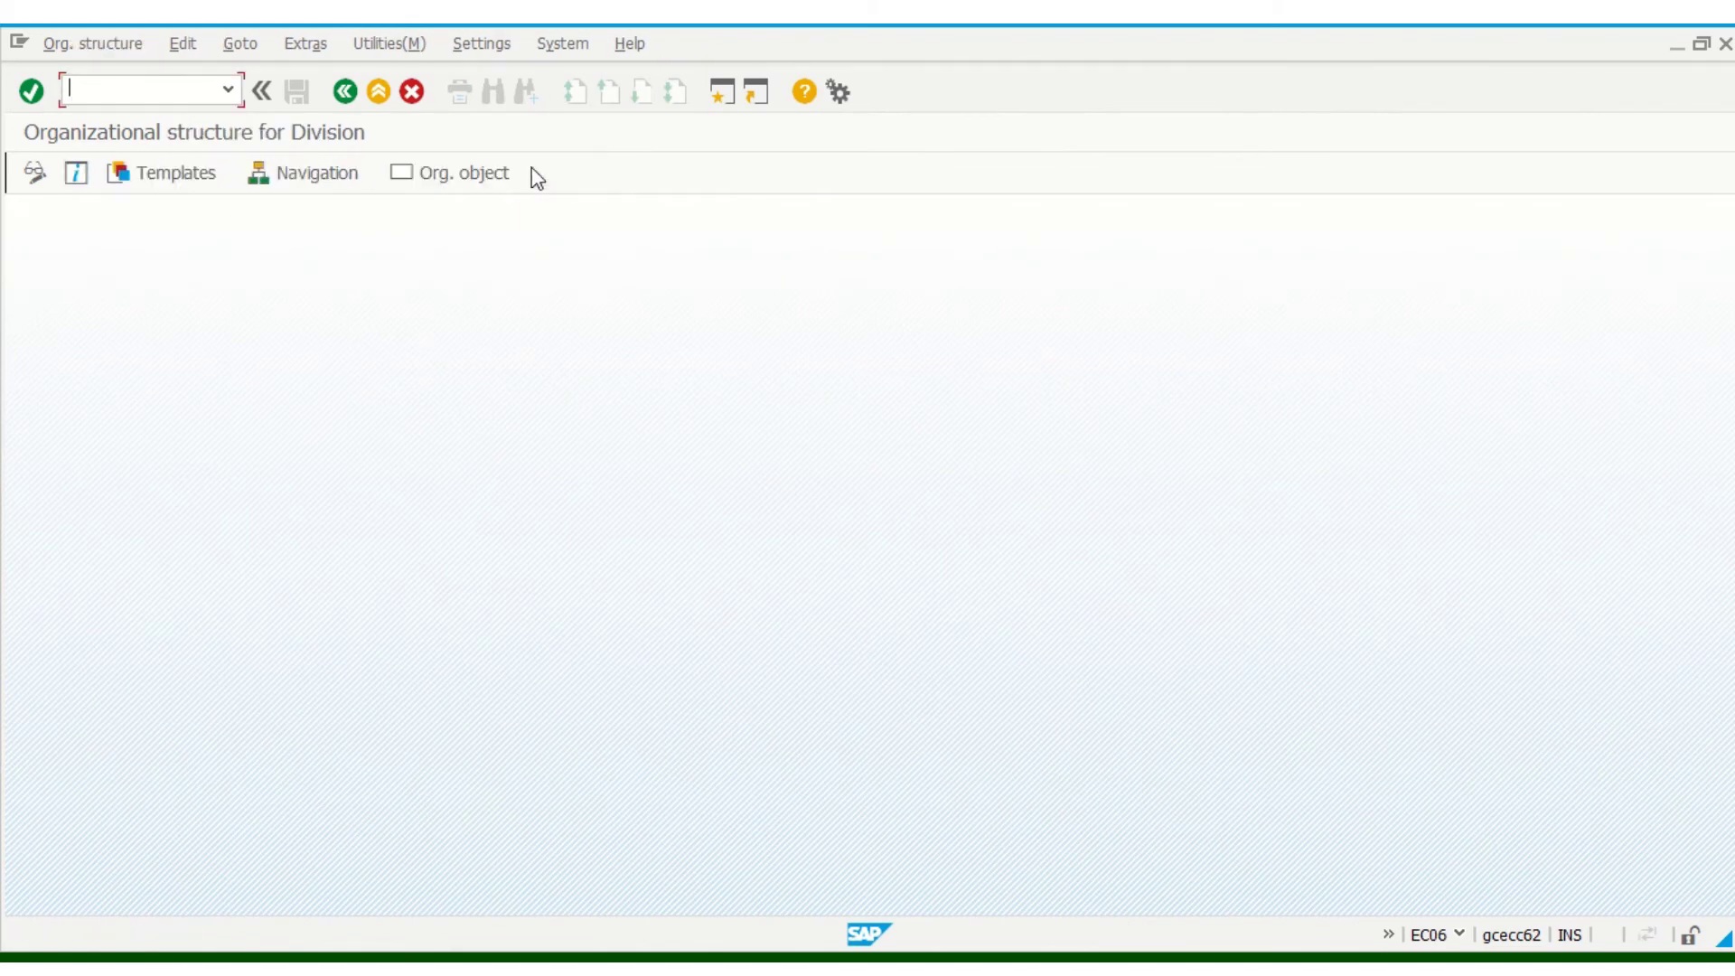
left_click(304, 185)
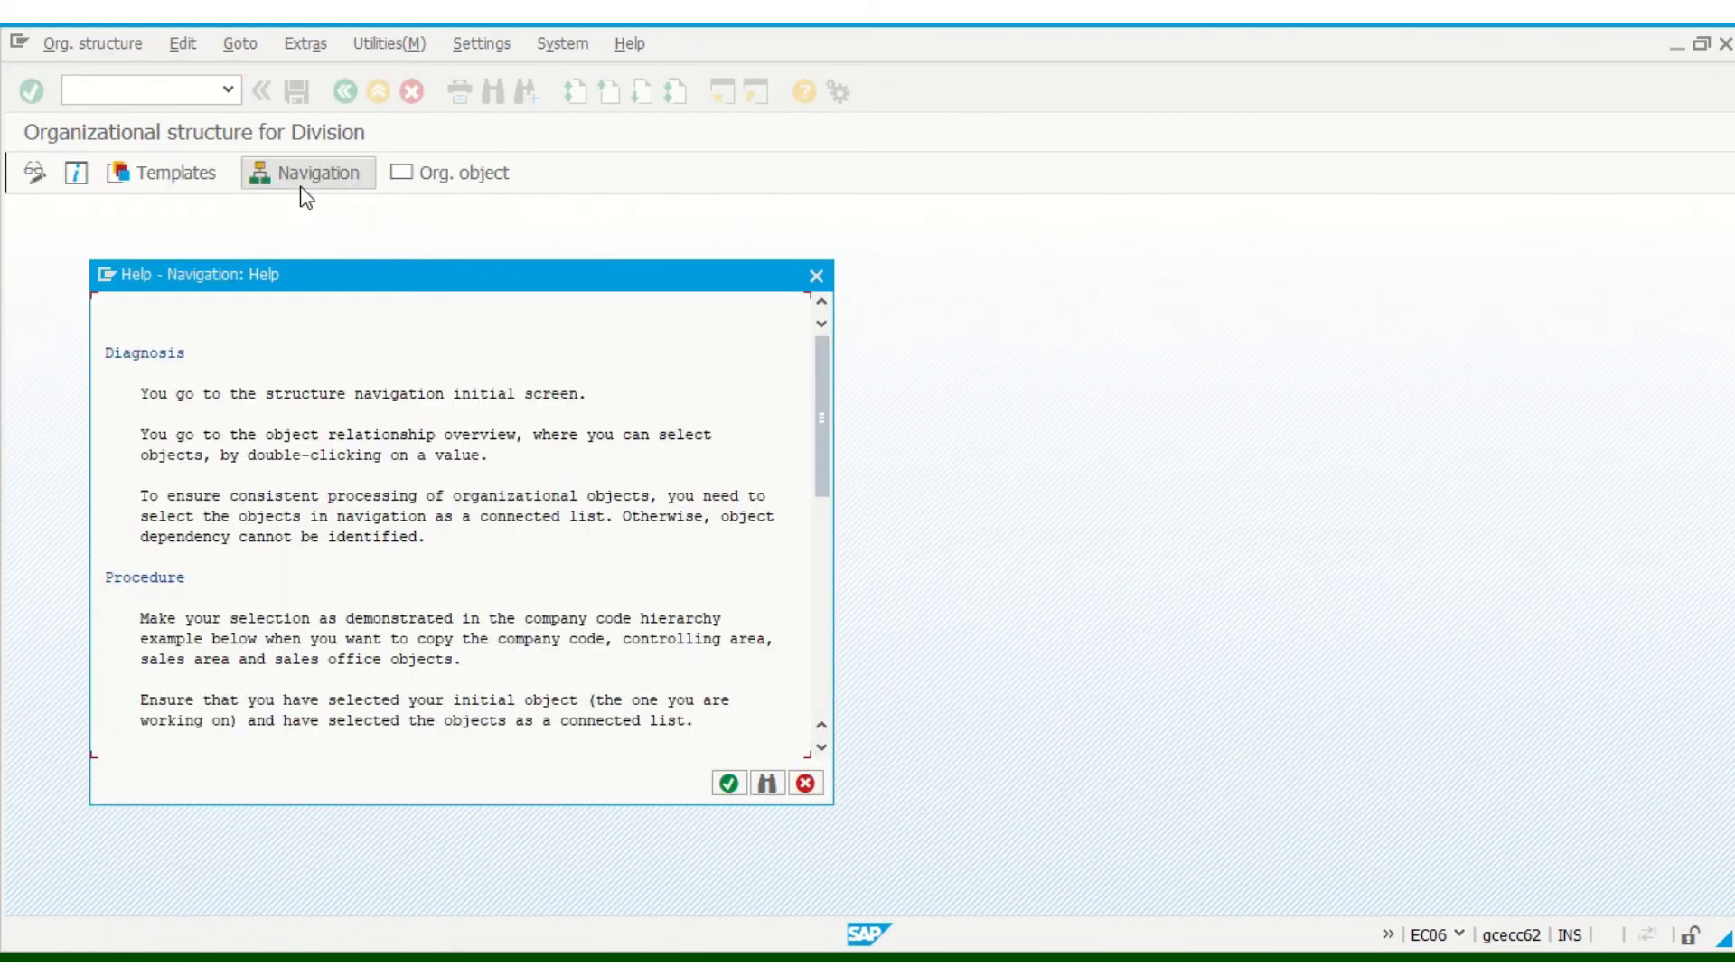
left_click(730, 782)
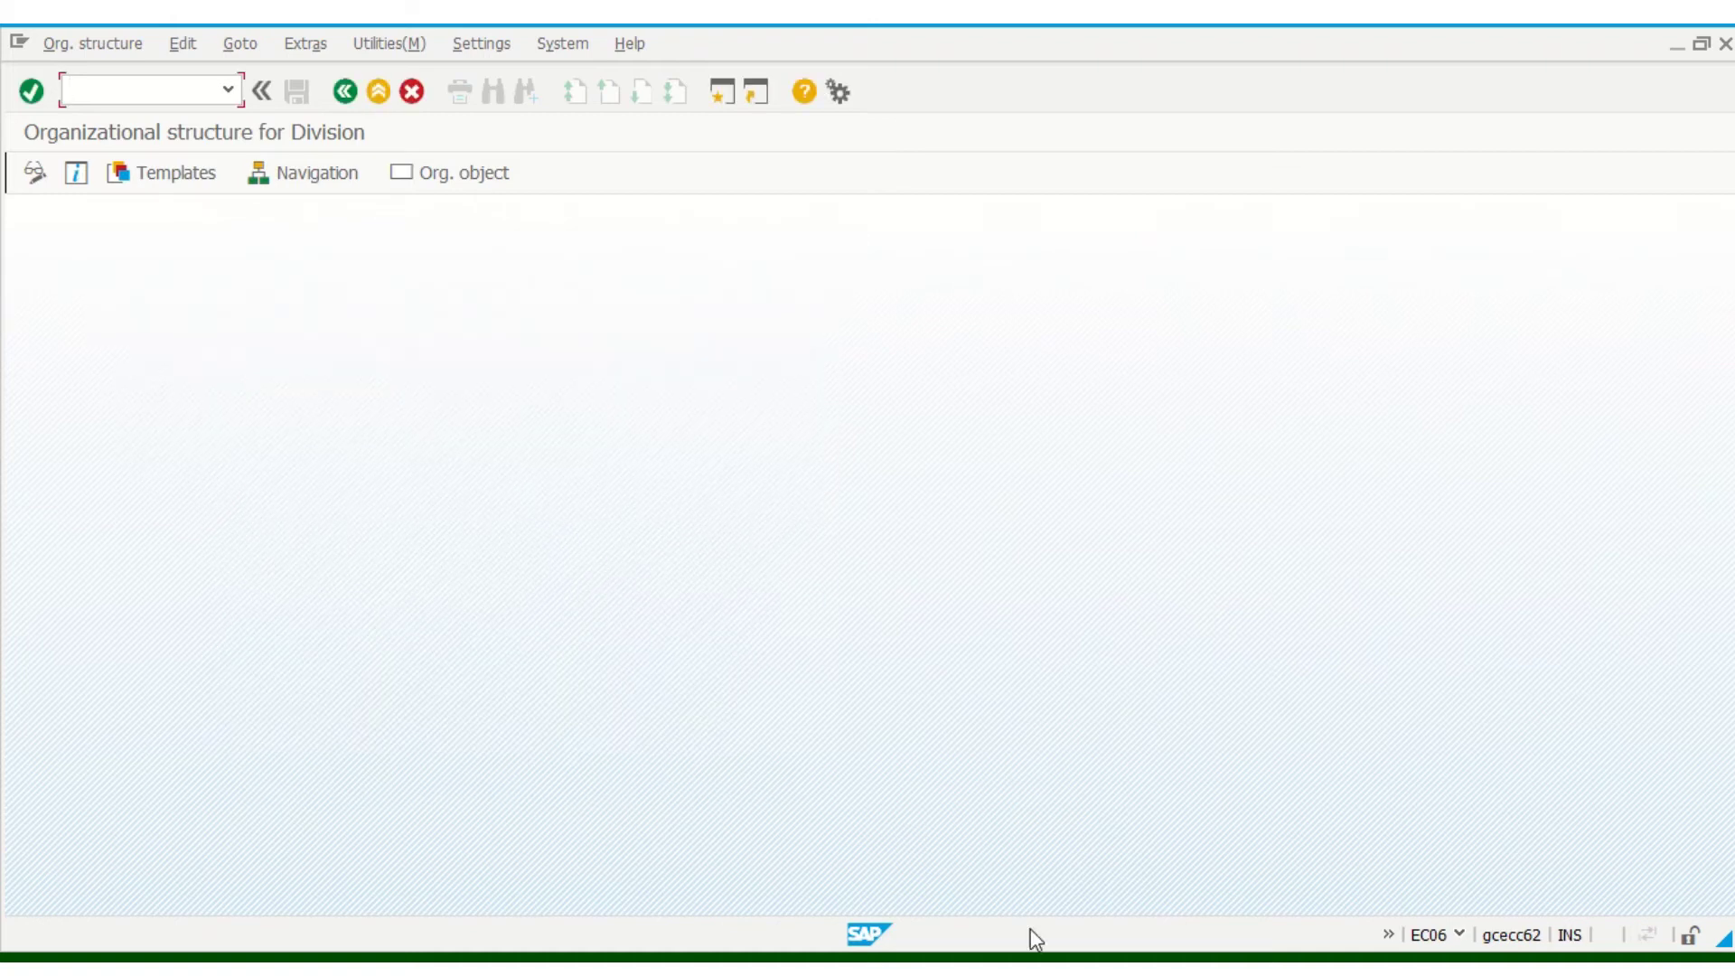
mouse_move(763, 35)
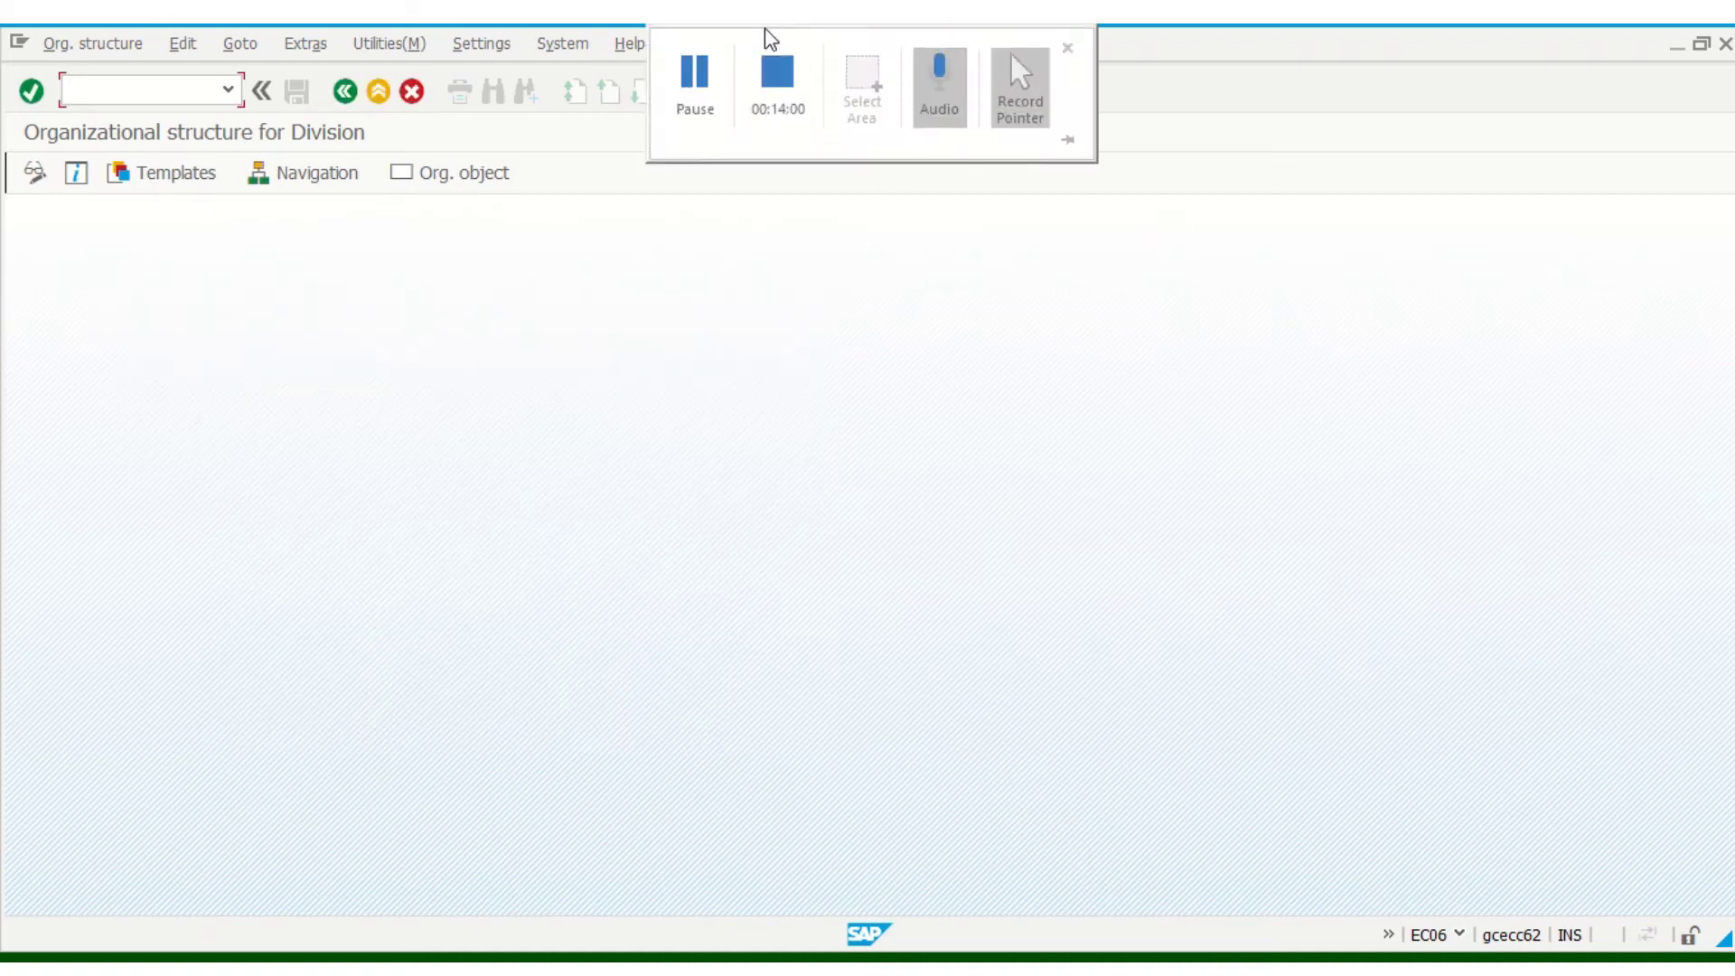
left_click(708, 78)
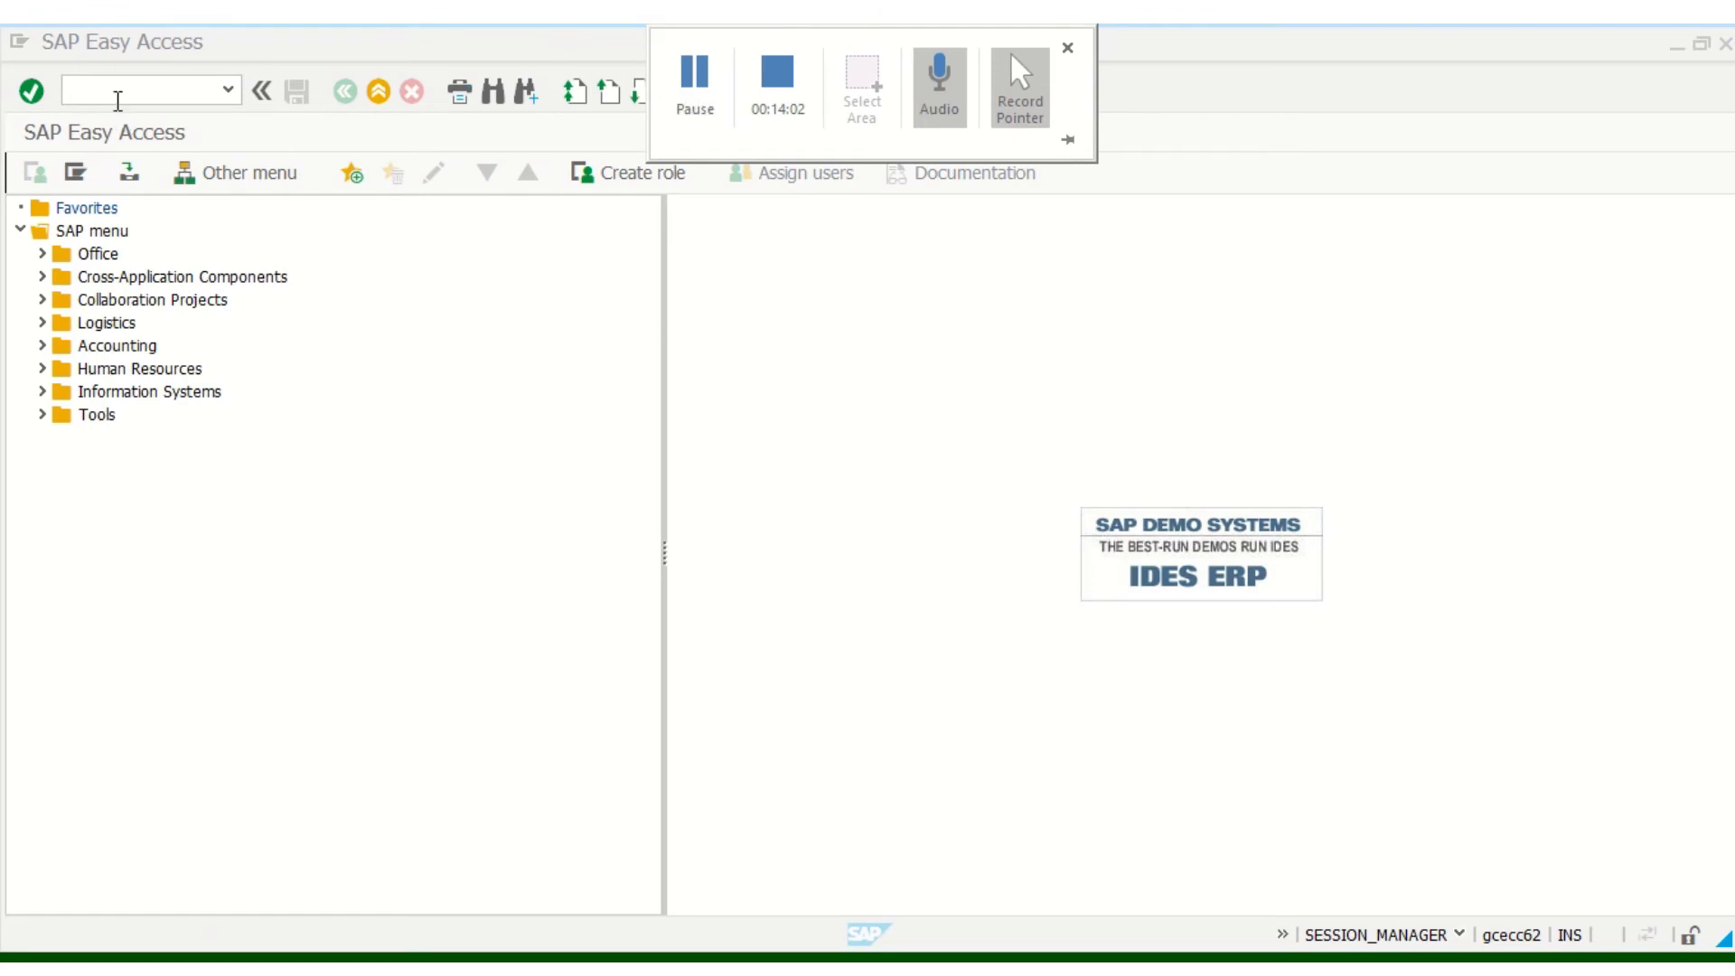
left_click(125, 96)
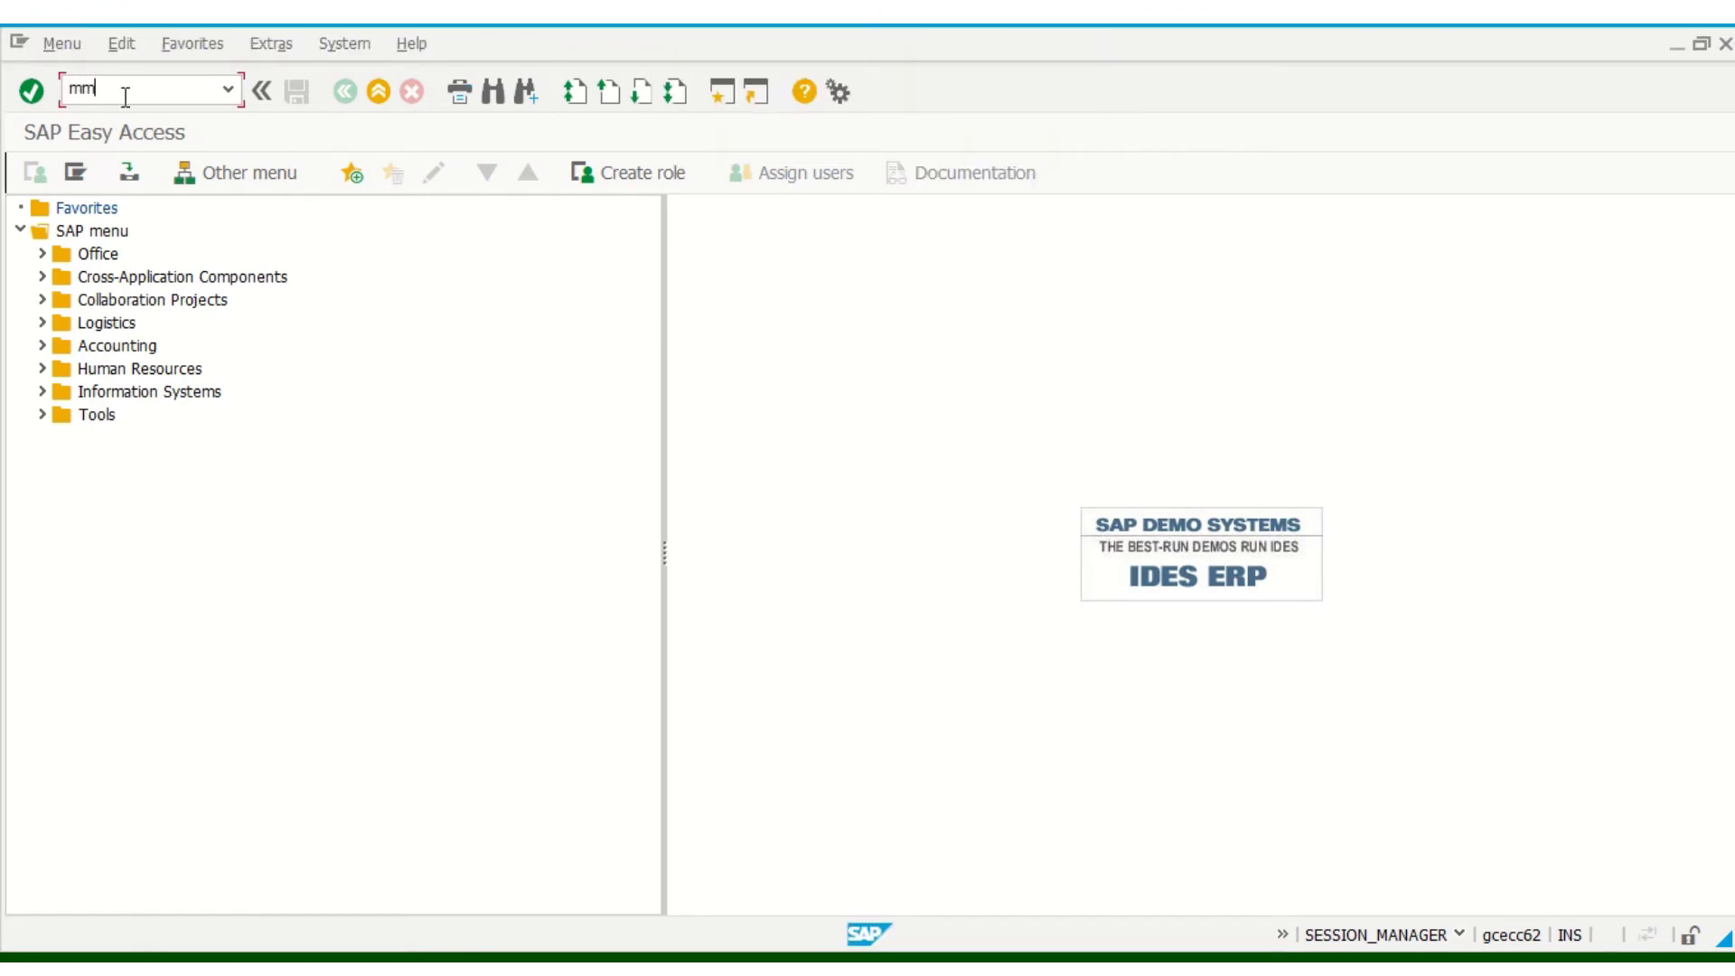
type("mm01")
key("Return")
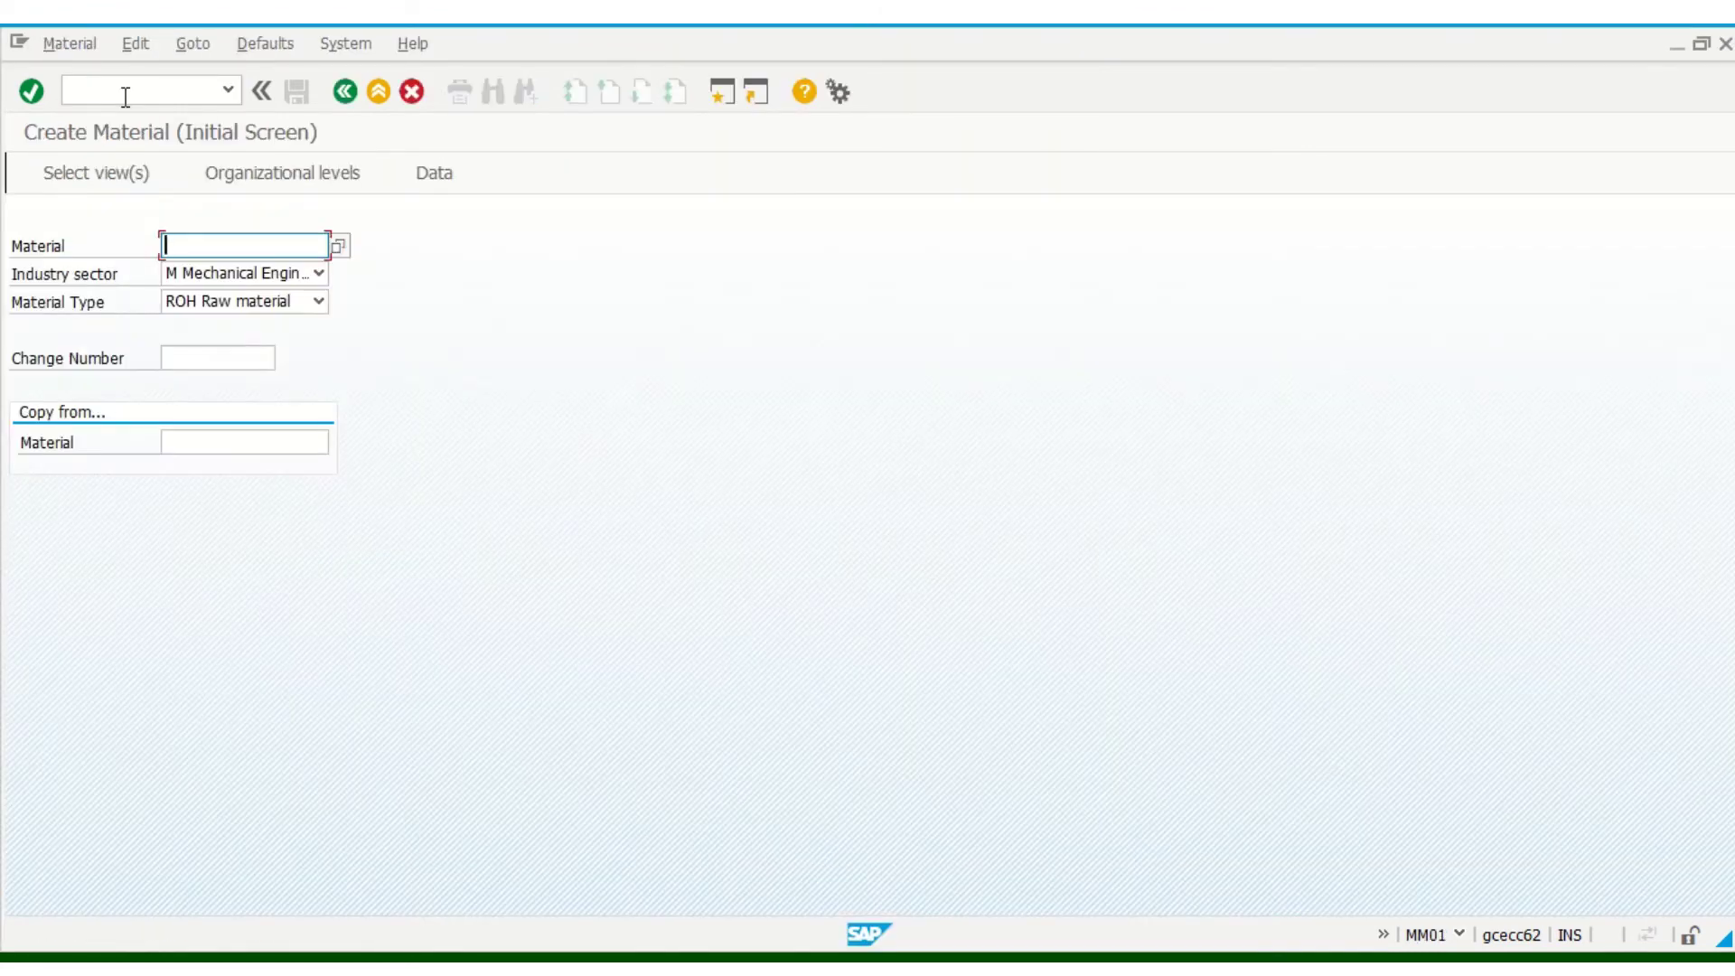
left_click(288, 181)
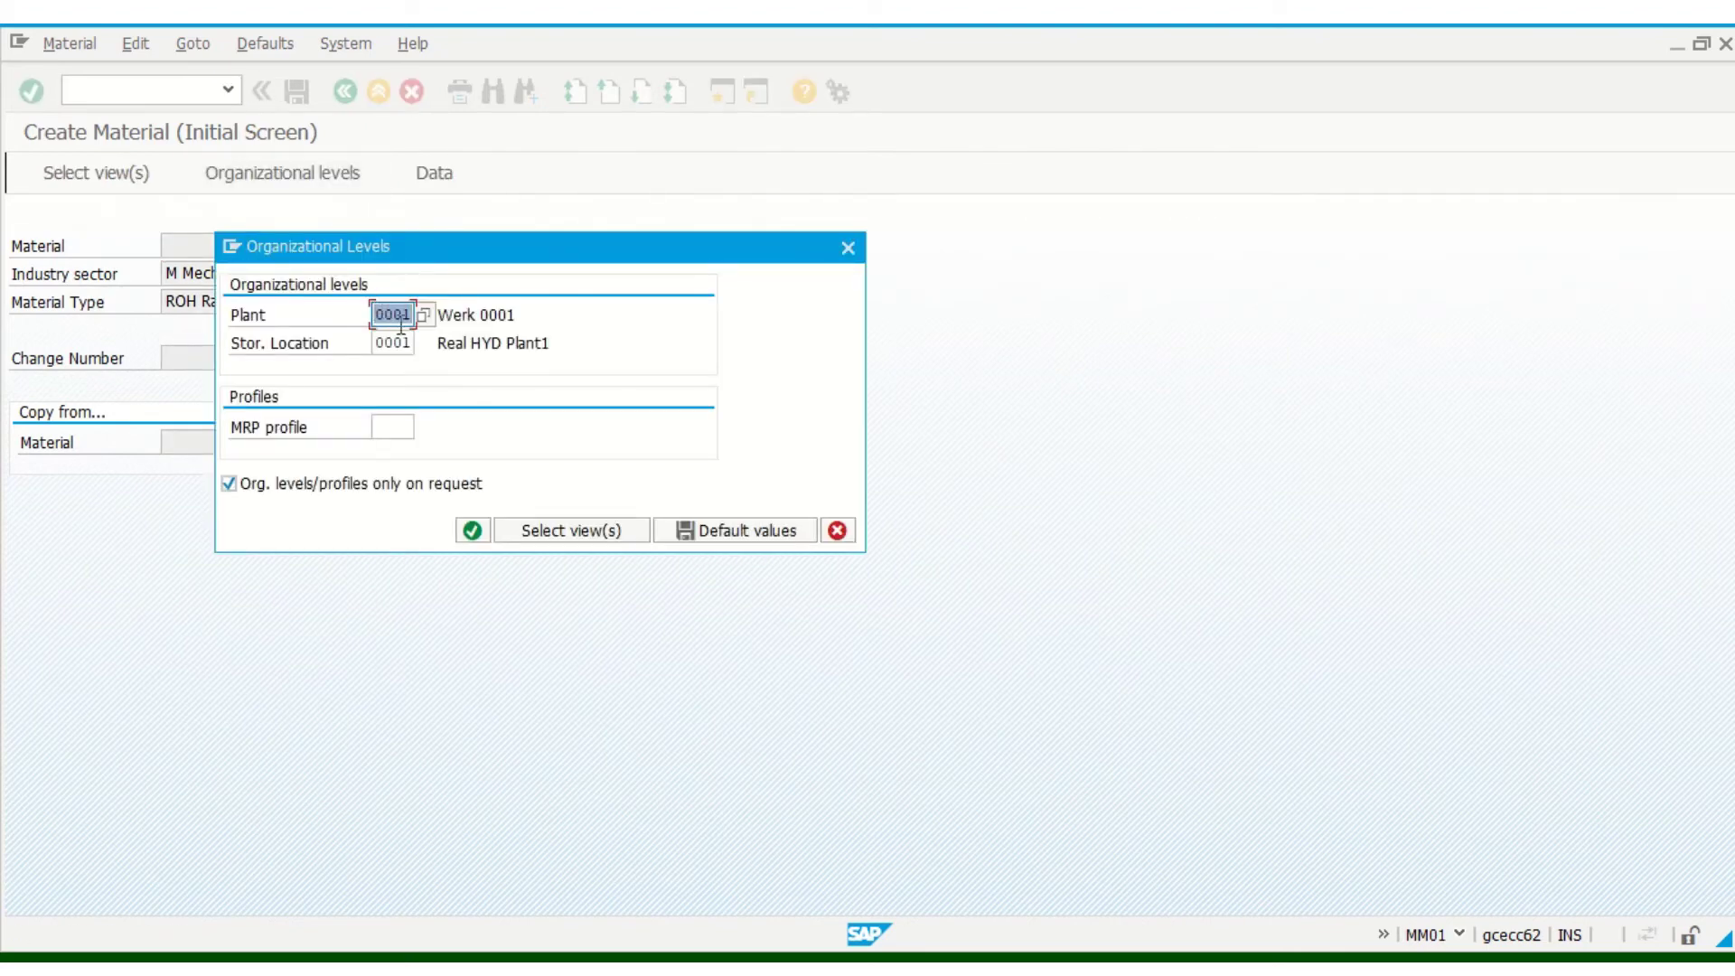
type("cu1")
left_click_drag(408, 341, 371, 343)
type("stl")
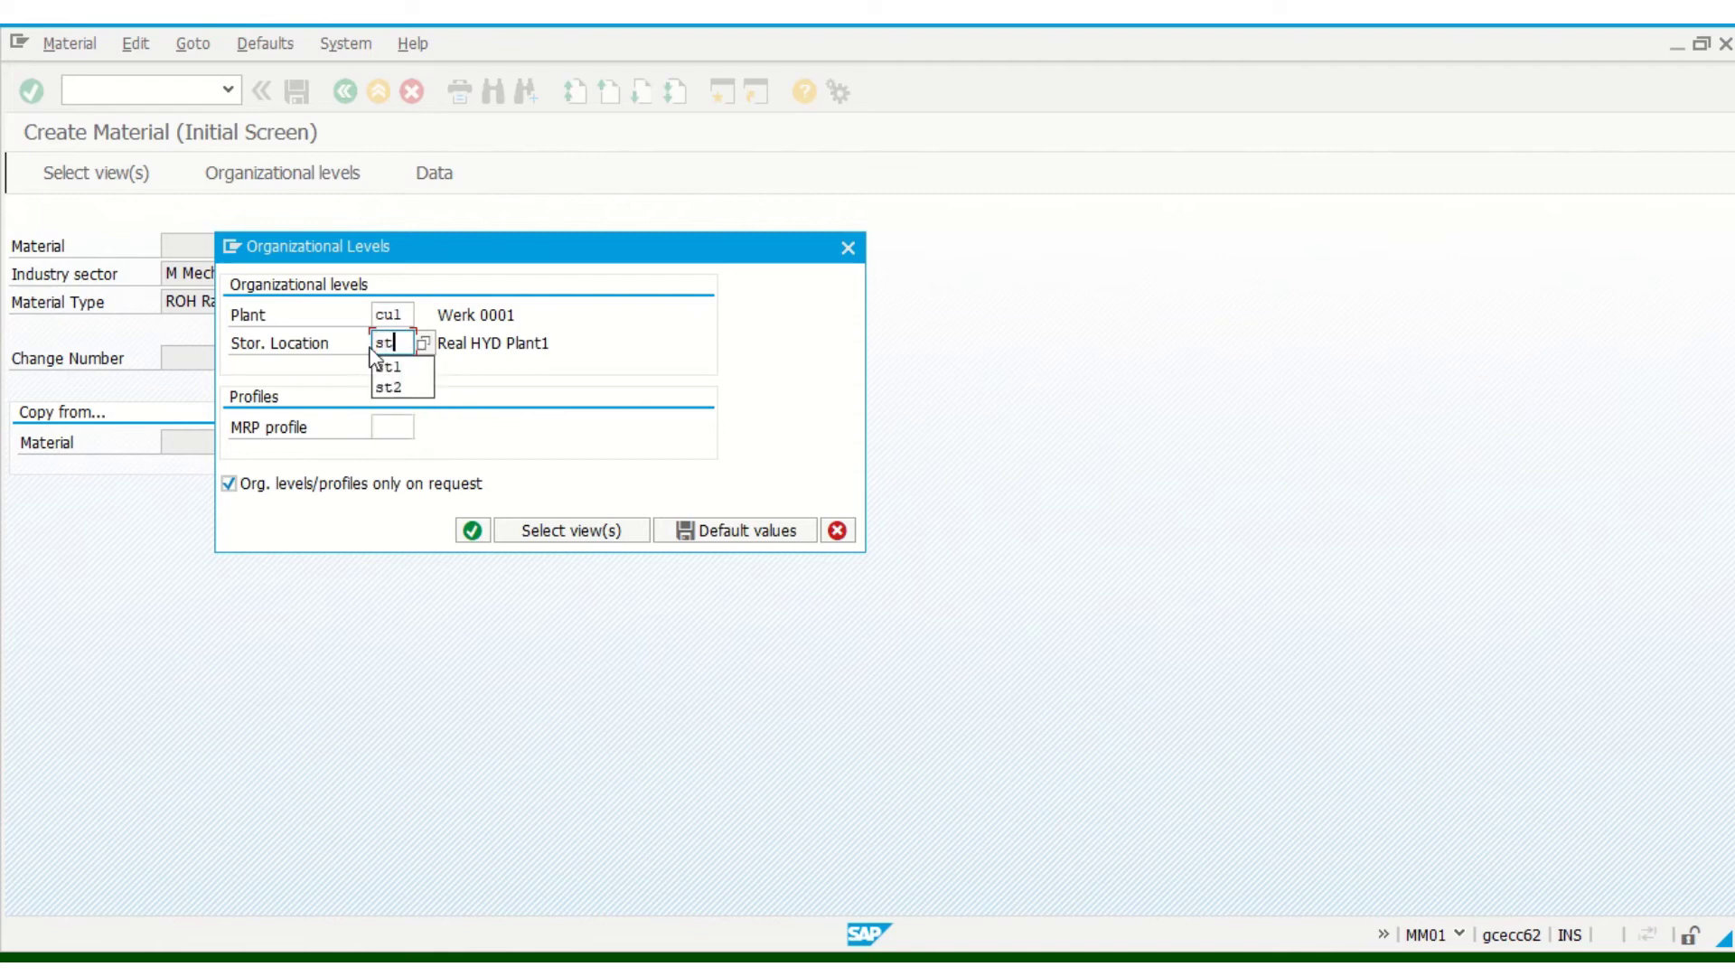
left_click(470, 530)
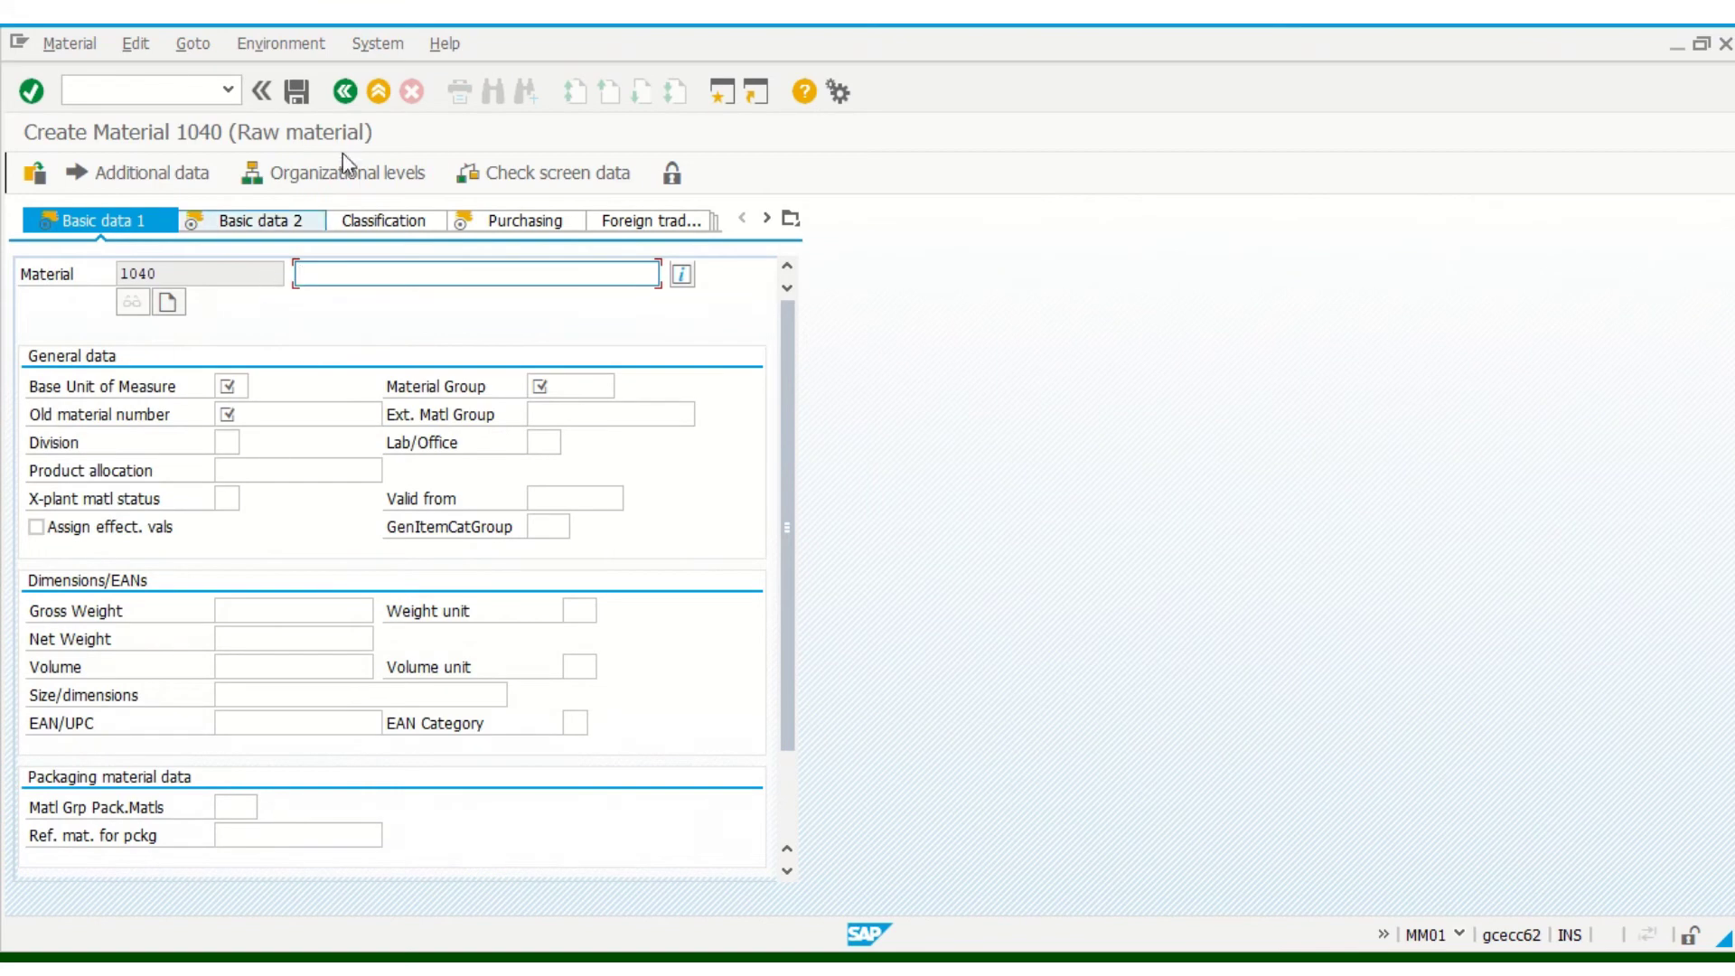
left_click(356, 95)
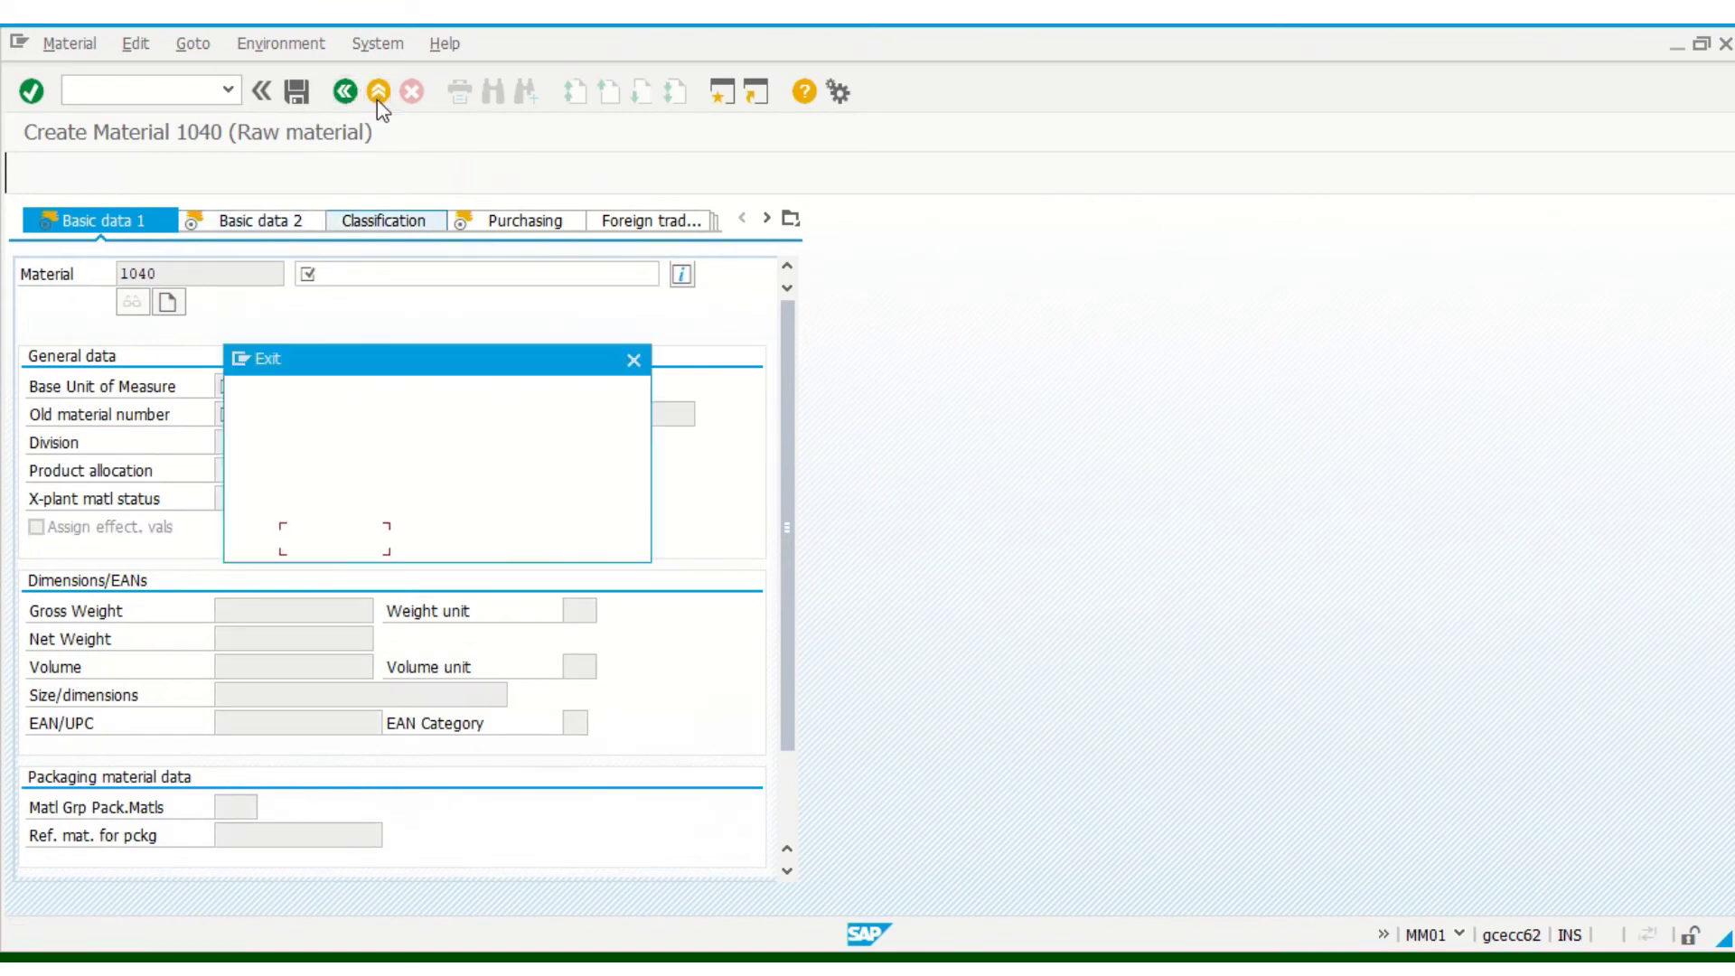
left_click(430, 549)
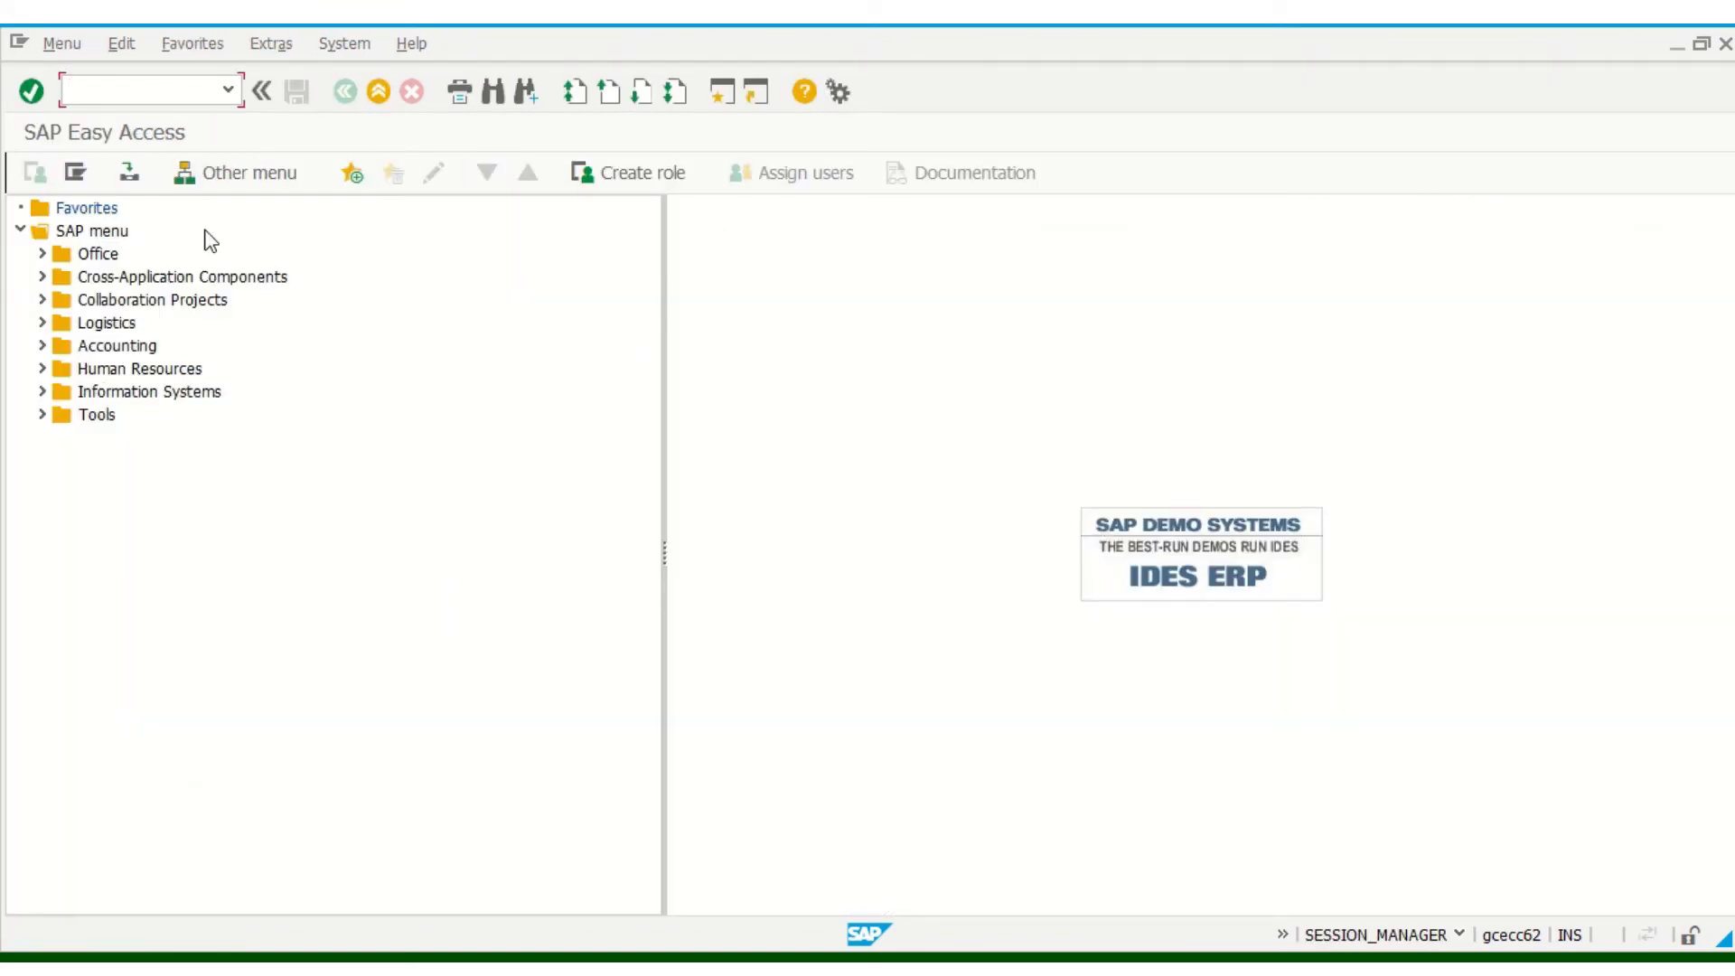
type("mm01")
key("Return")
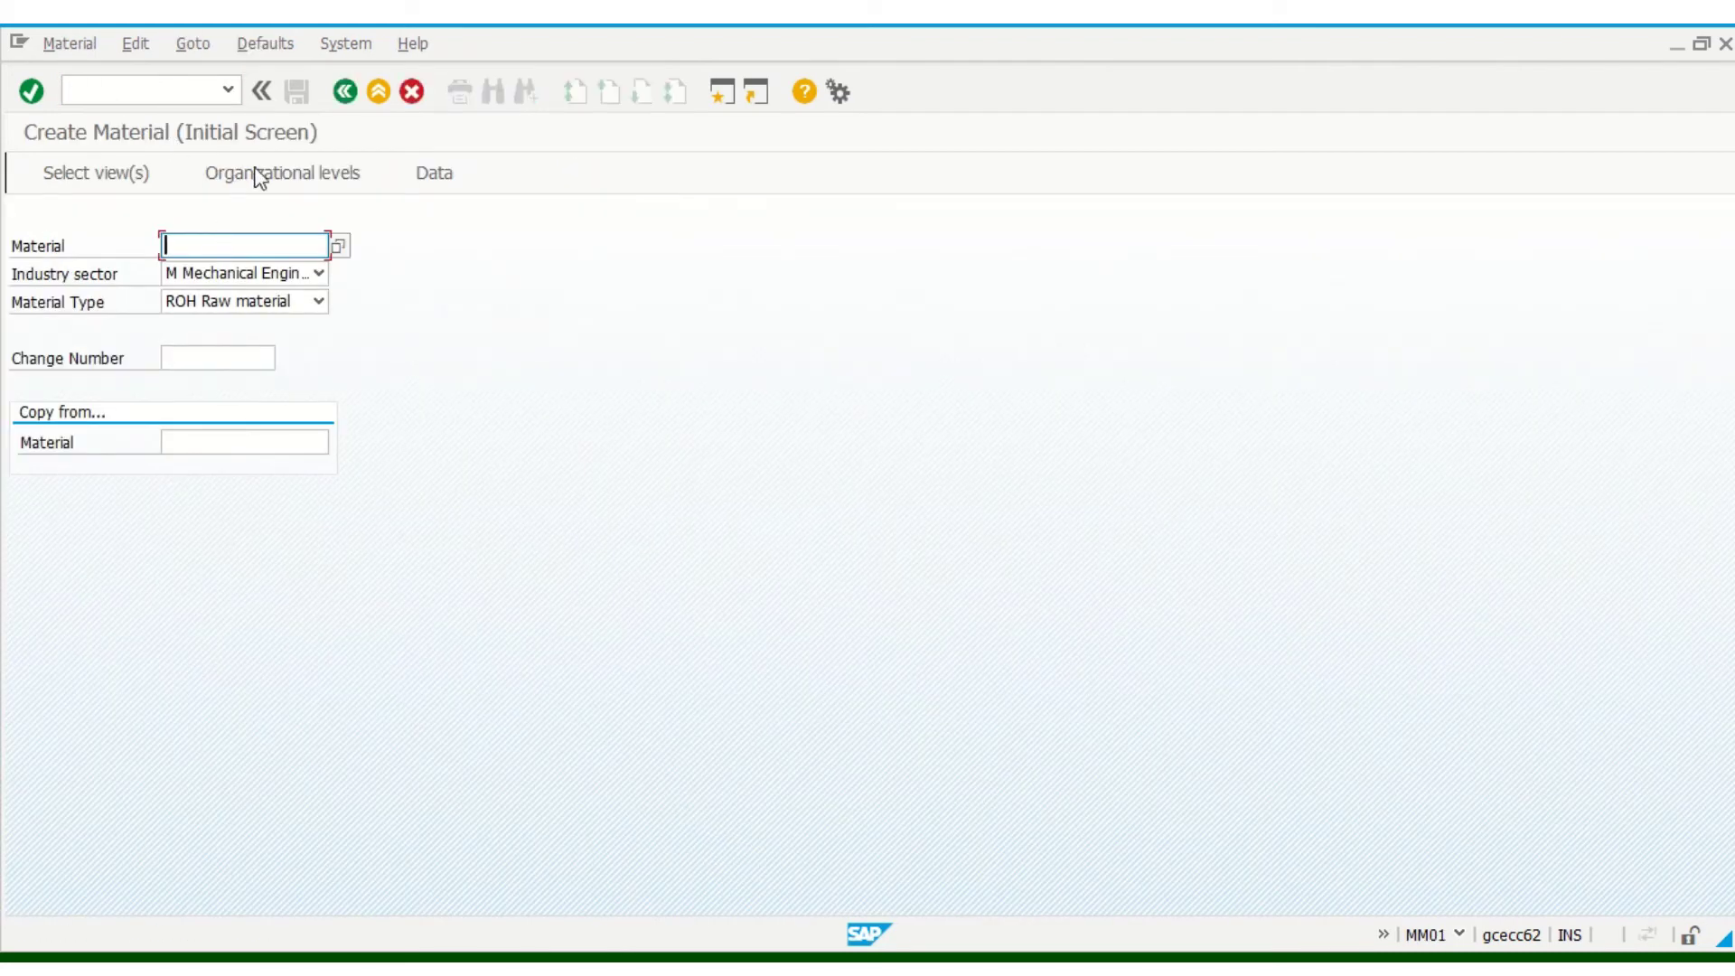
left_click(344, 91)
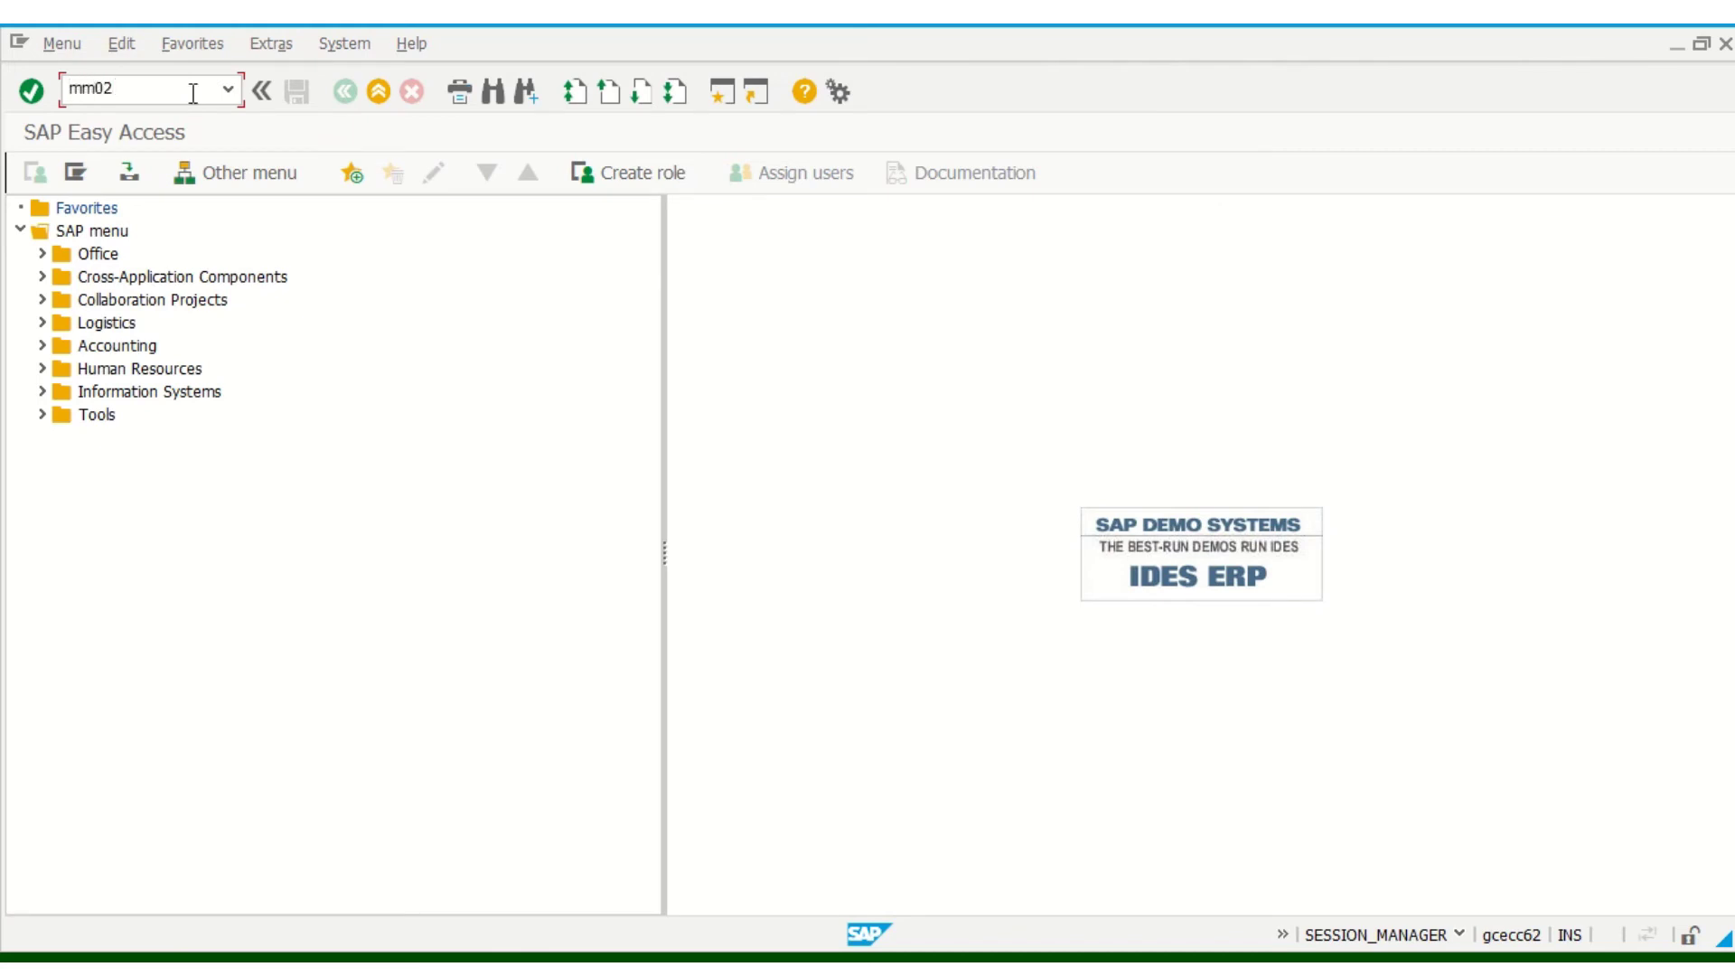
- Open material COTTON THREADS for change in transaction MM02 with plant CU1 and storage location ST1
key("Return")
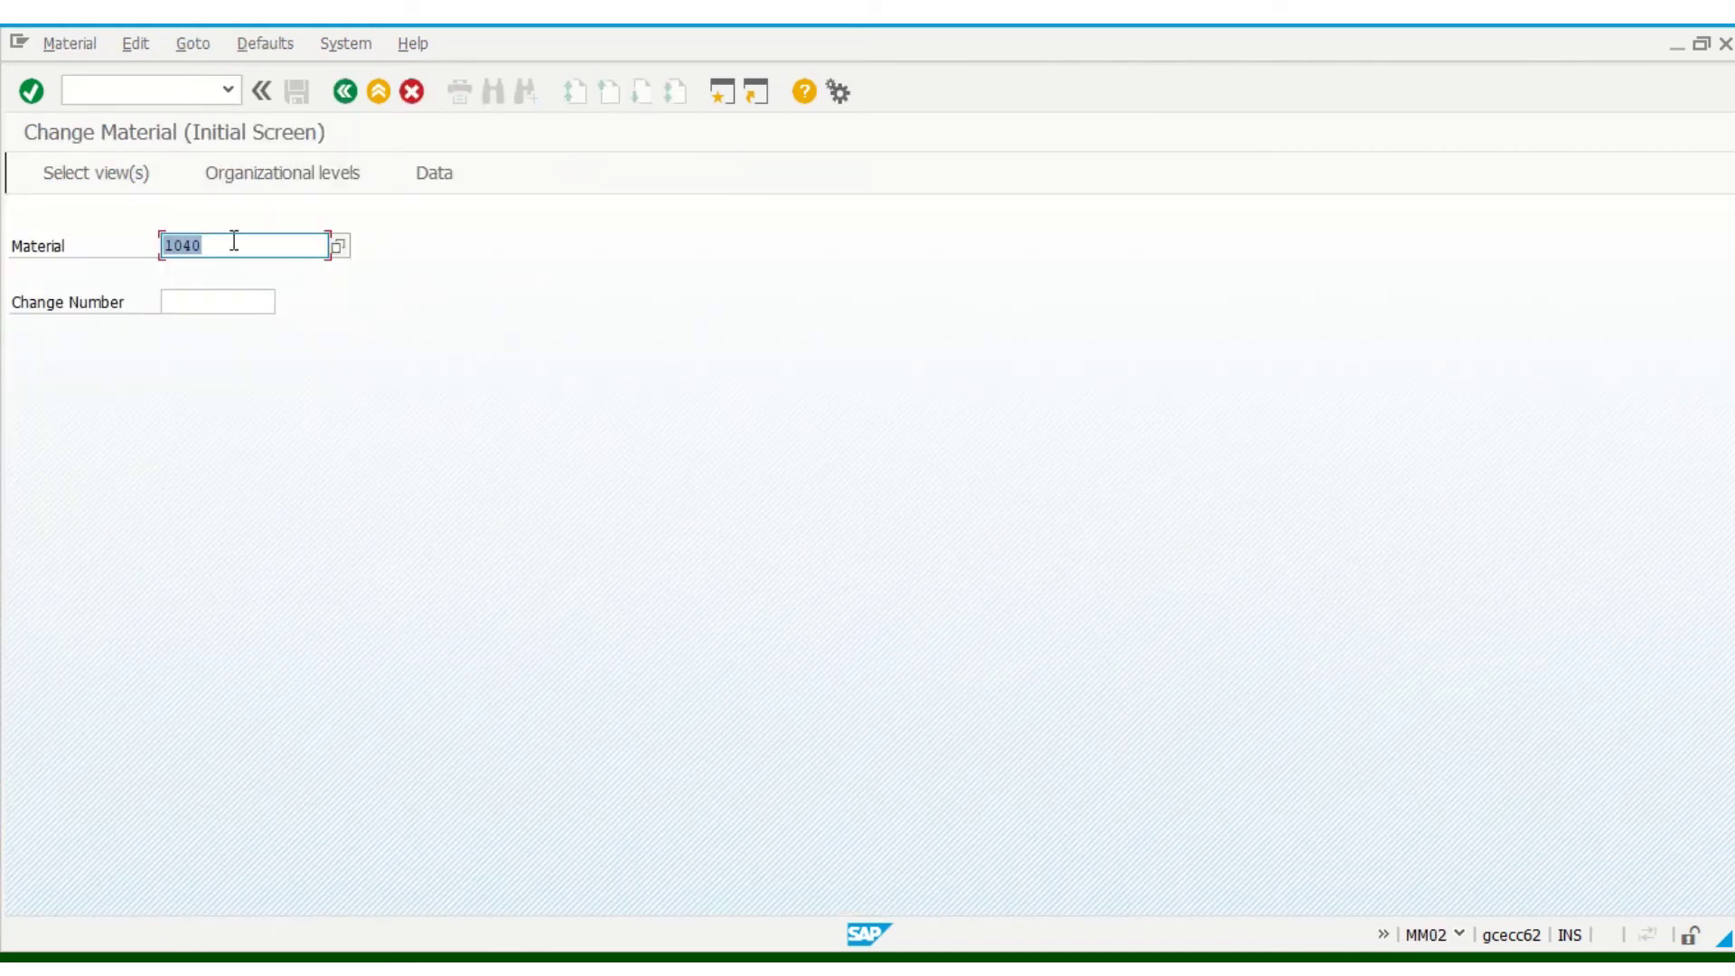
type("co")
key("Down")
key("Return")
key("Return")
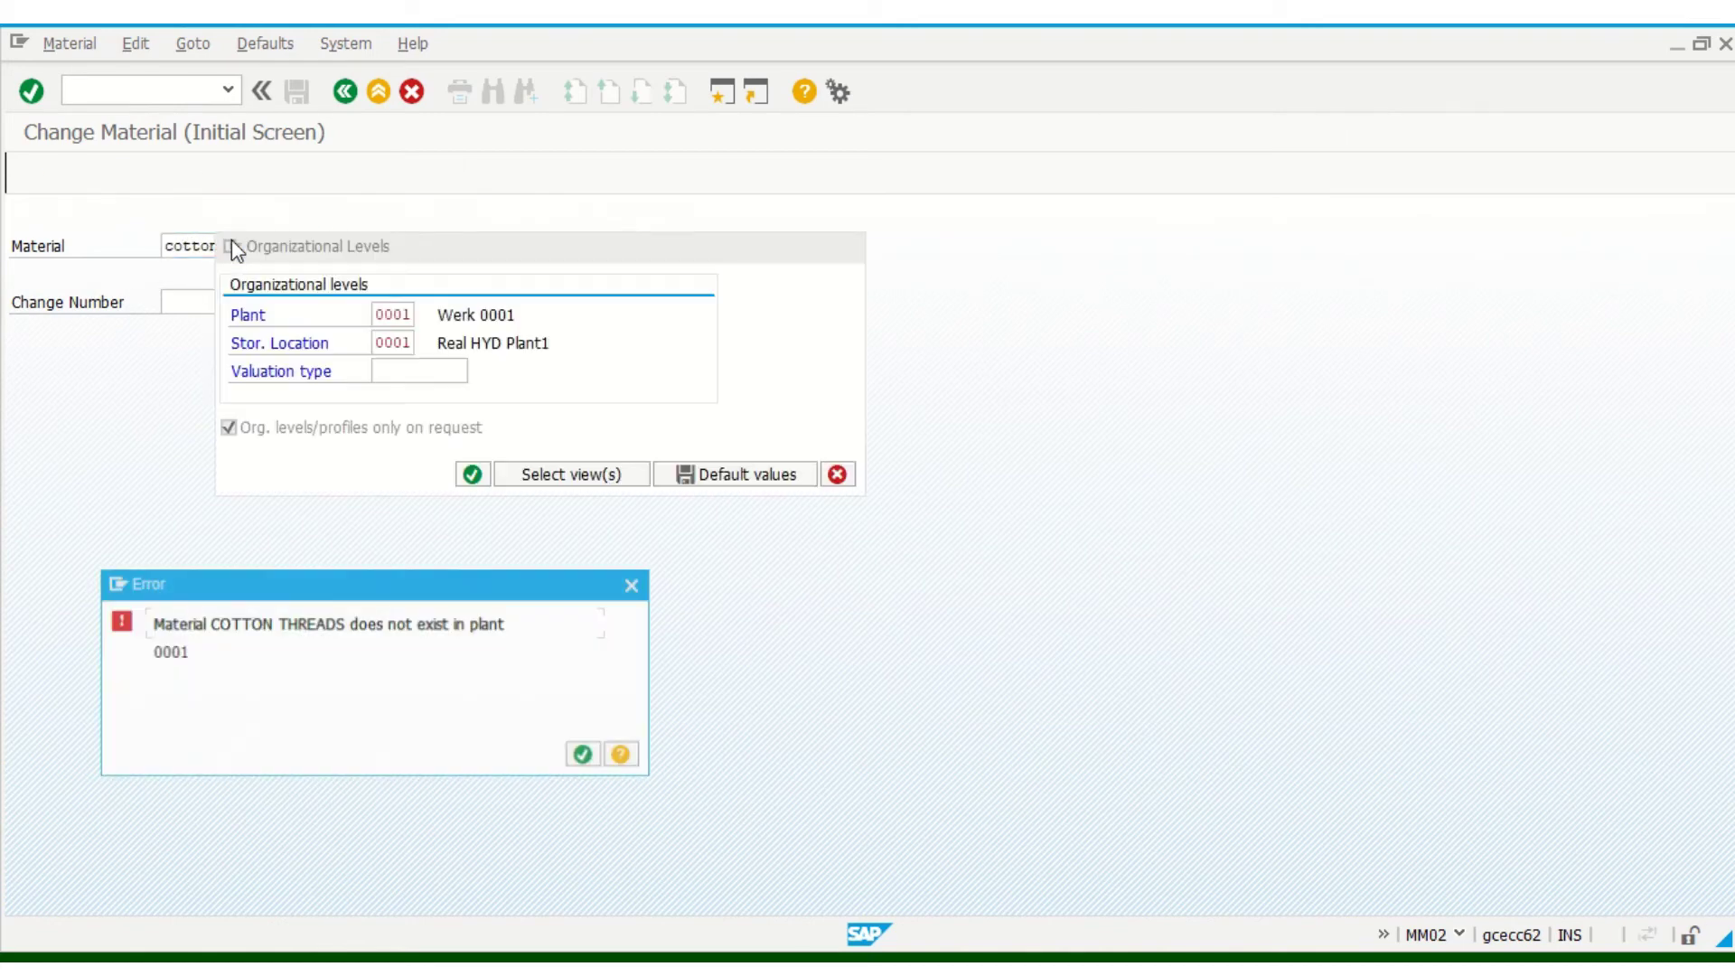
left_click(633, 587)
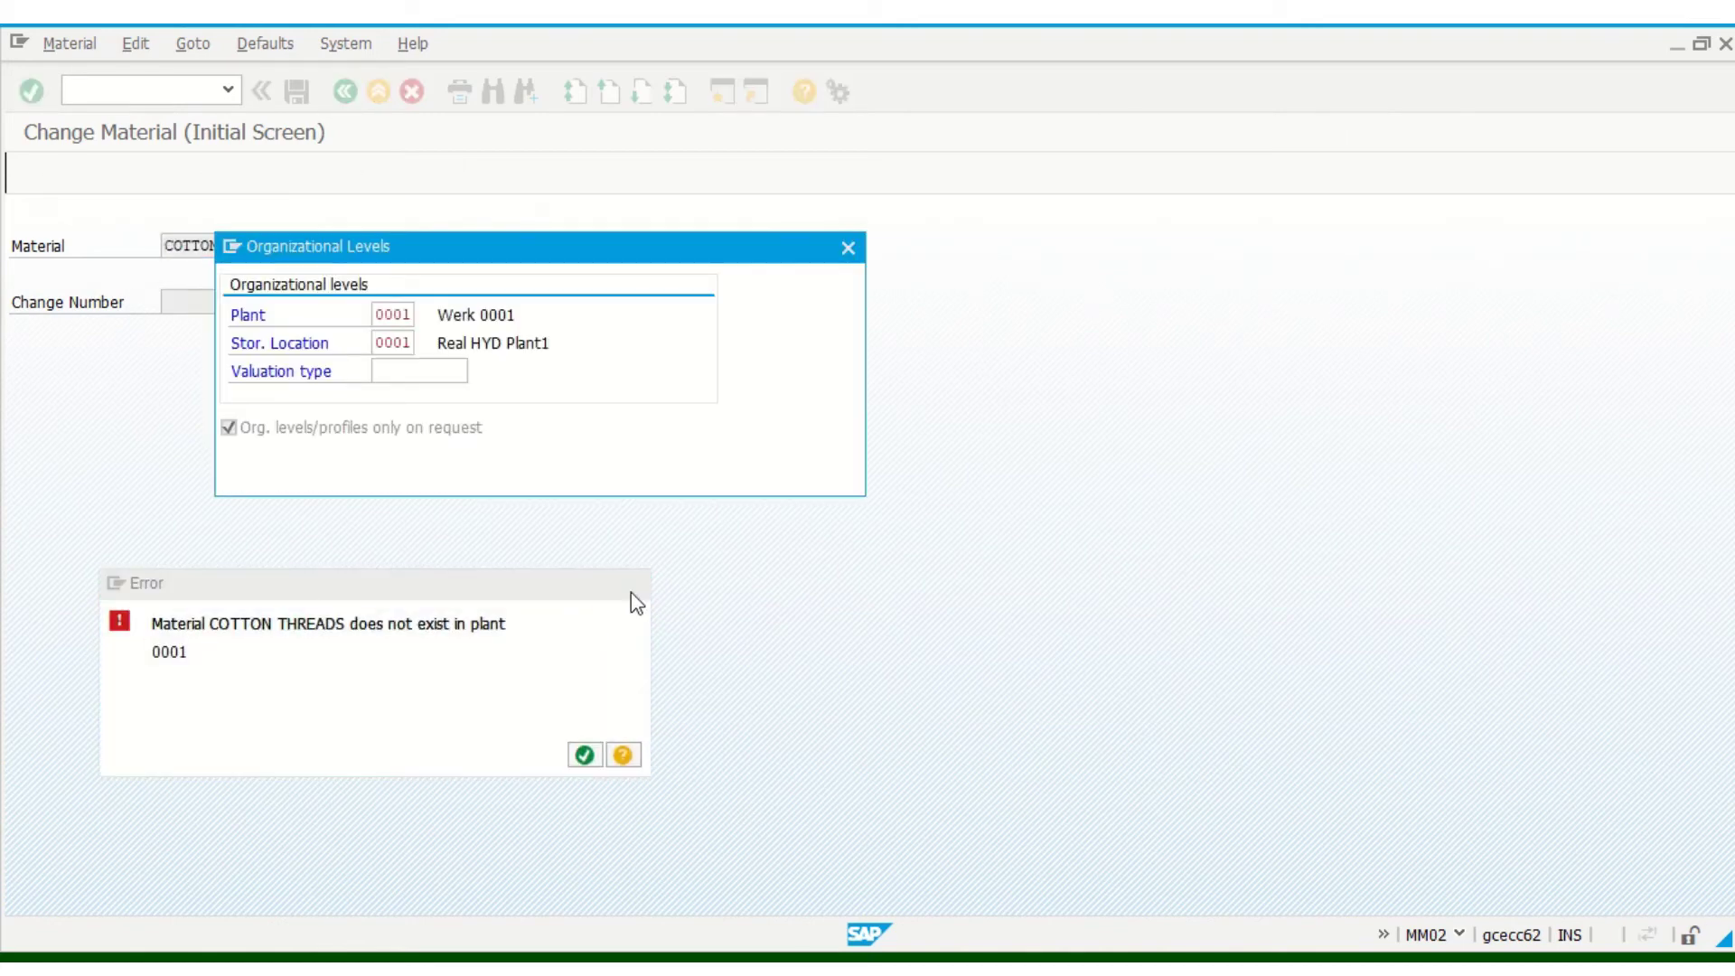
type("cul")
key("Tab")
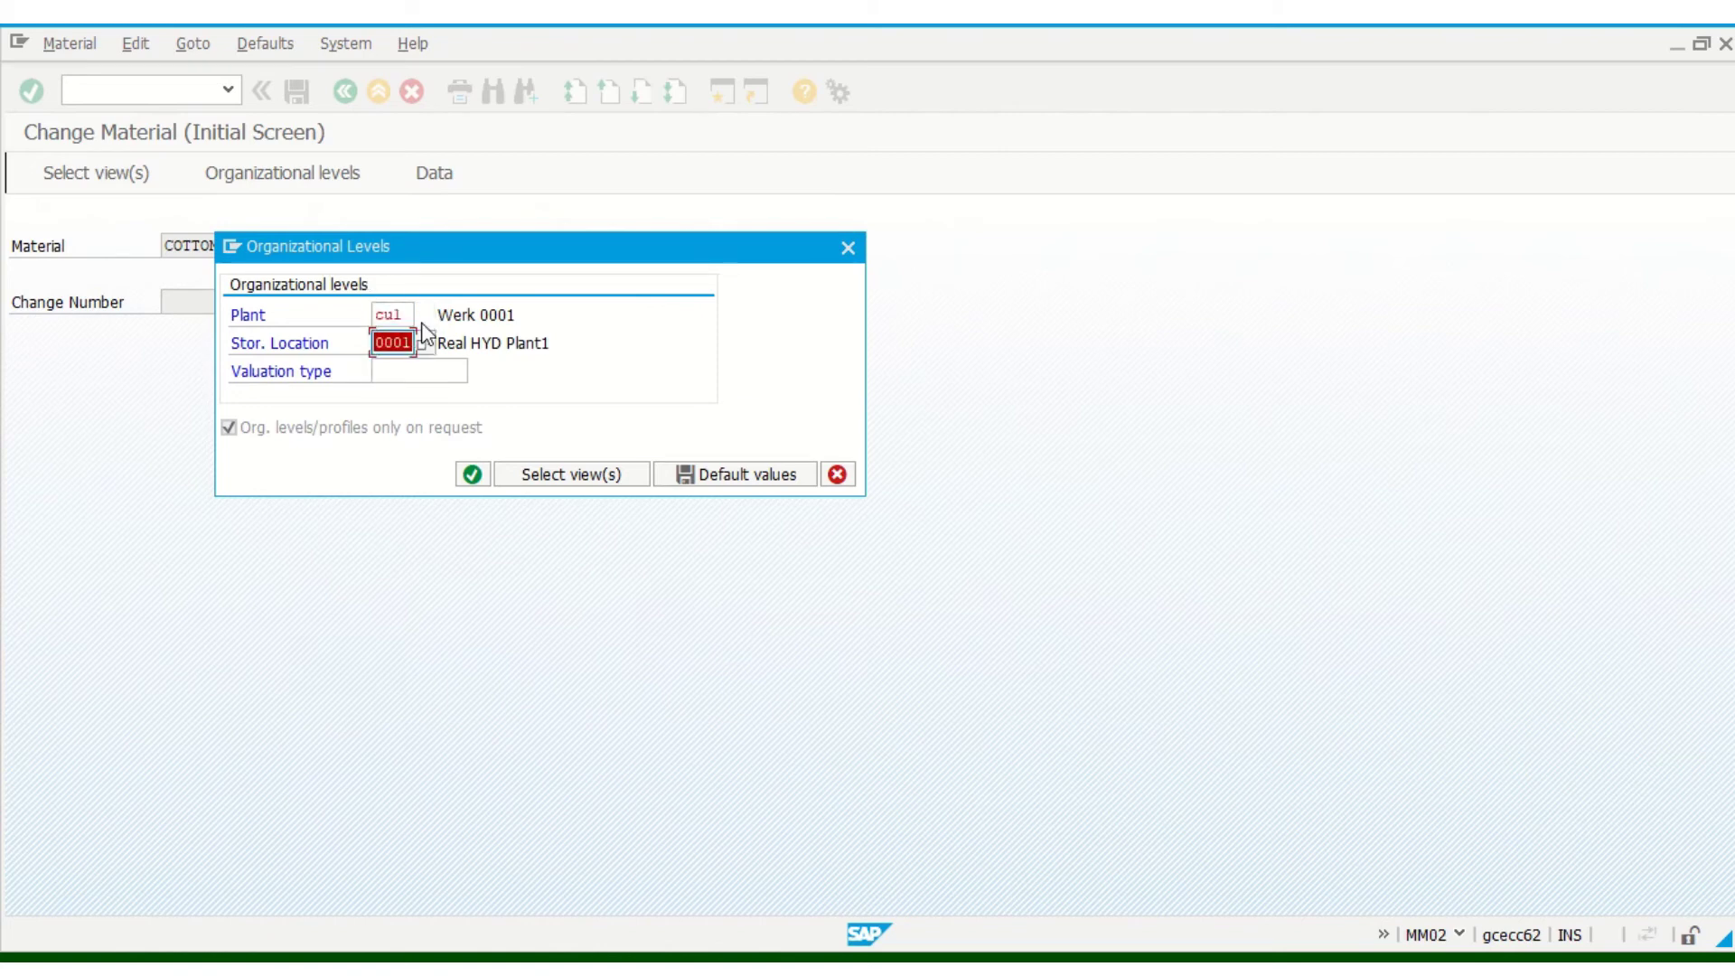
type("stl")
left_click(472, 474)
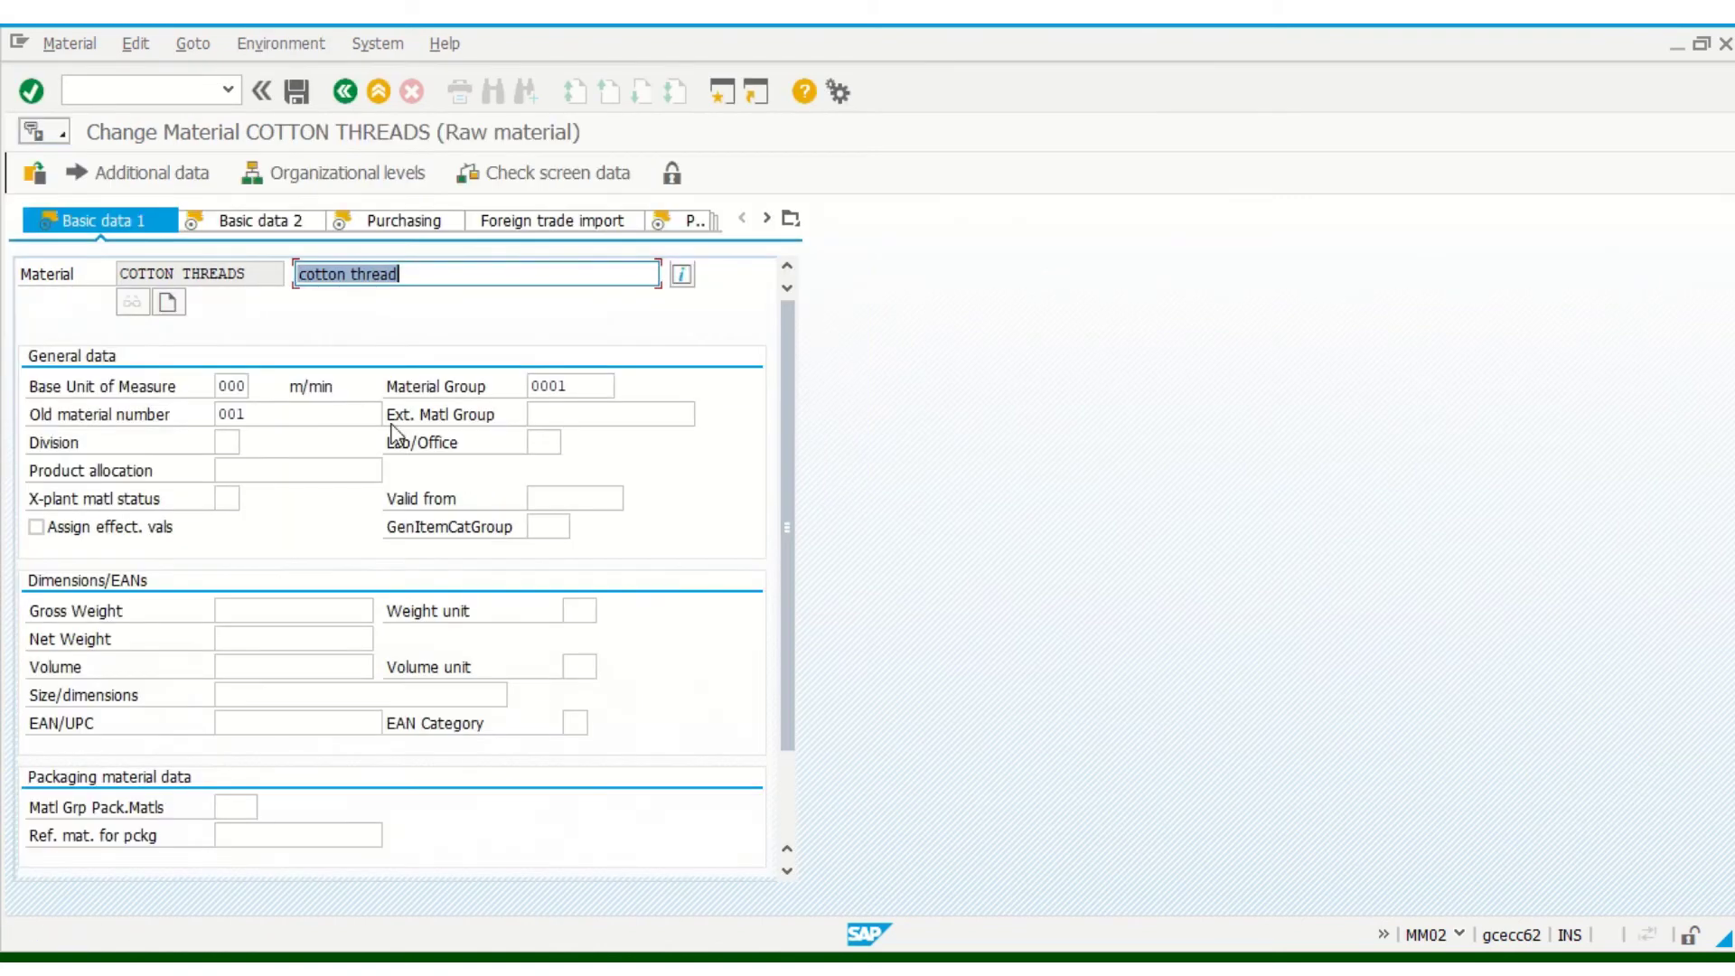
- Review the Purchasing, Purchase order text, MRP 1, MRP 4 and Accounting 1 views of COTTON THREADS
left_click(408, 220)
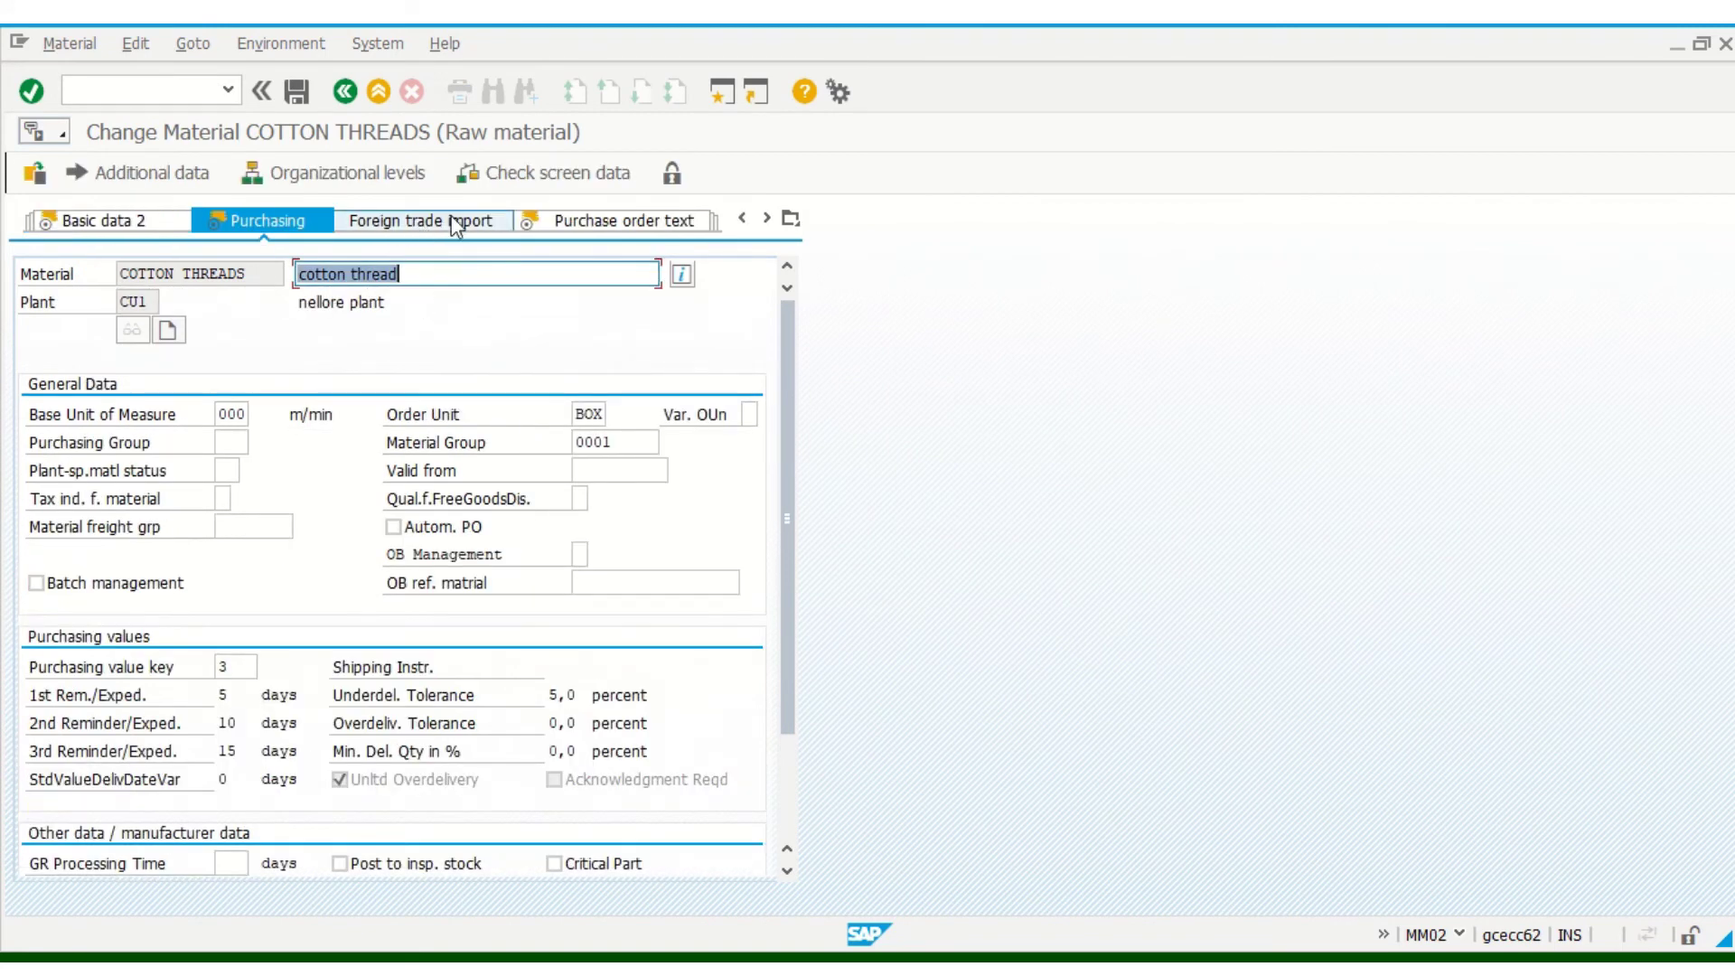
left_click(558, 223)
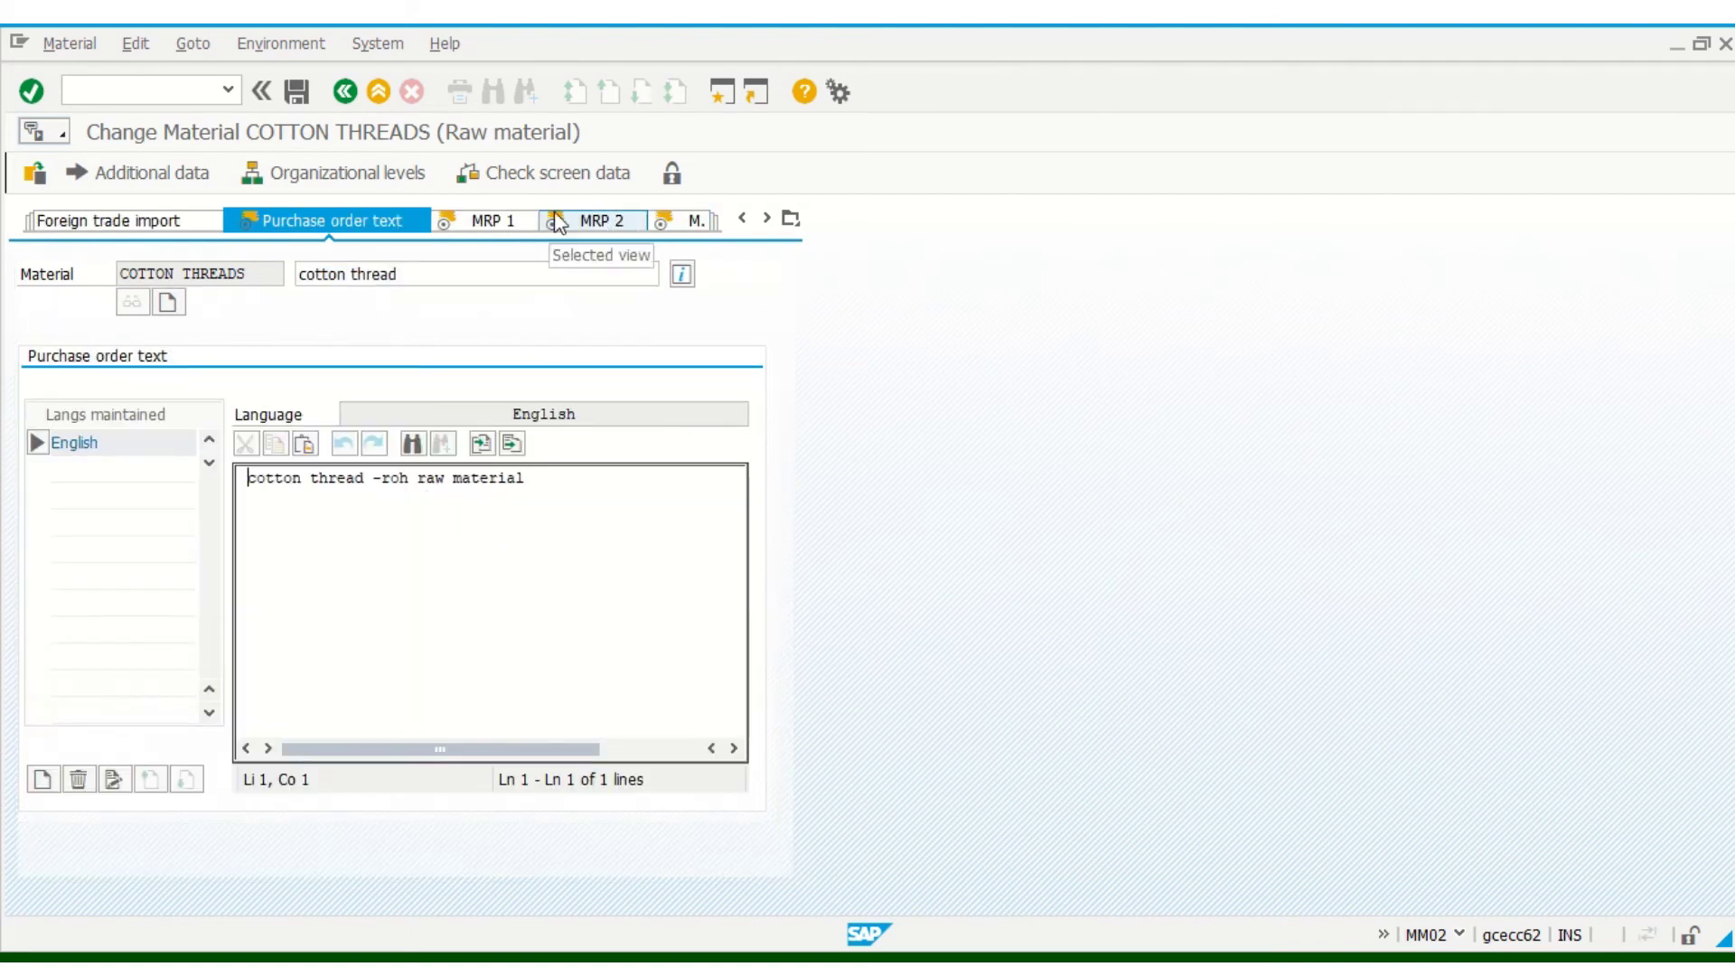
left_click(495, 221)
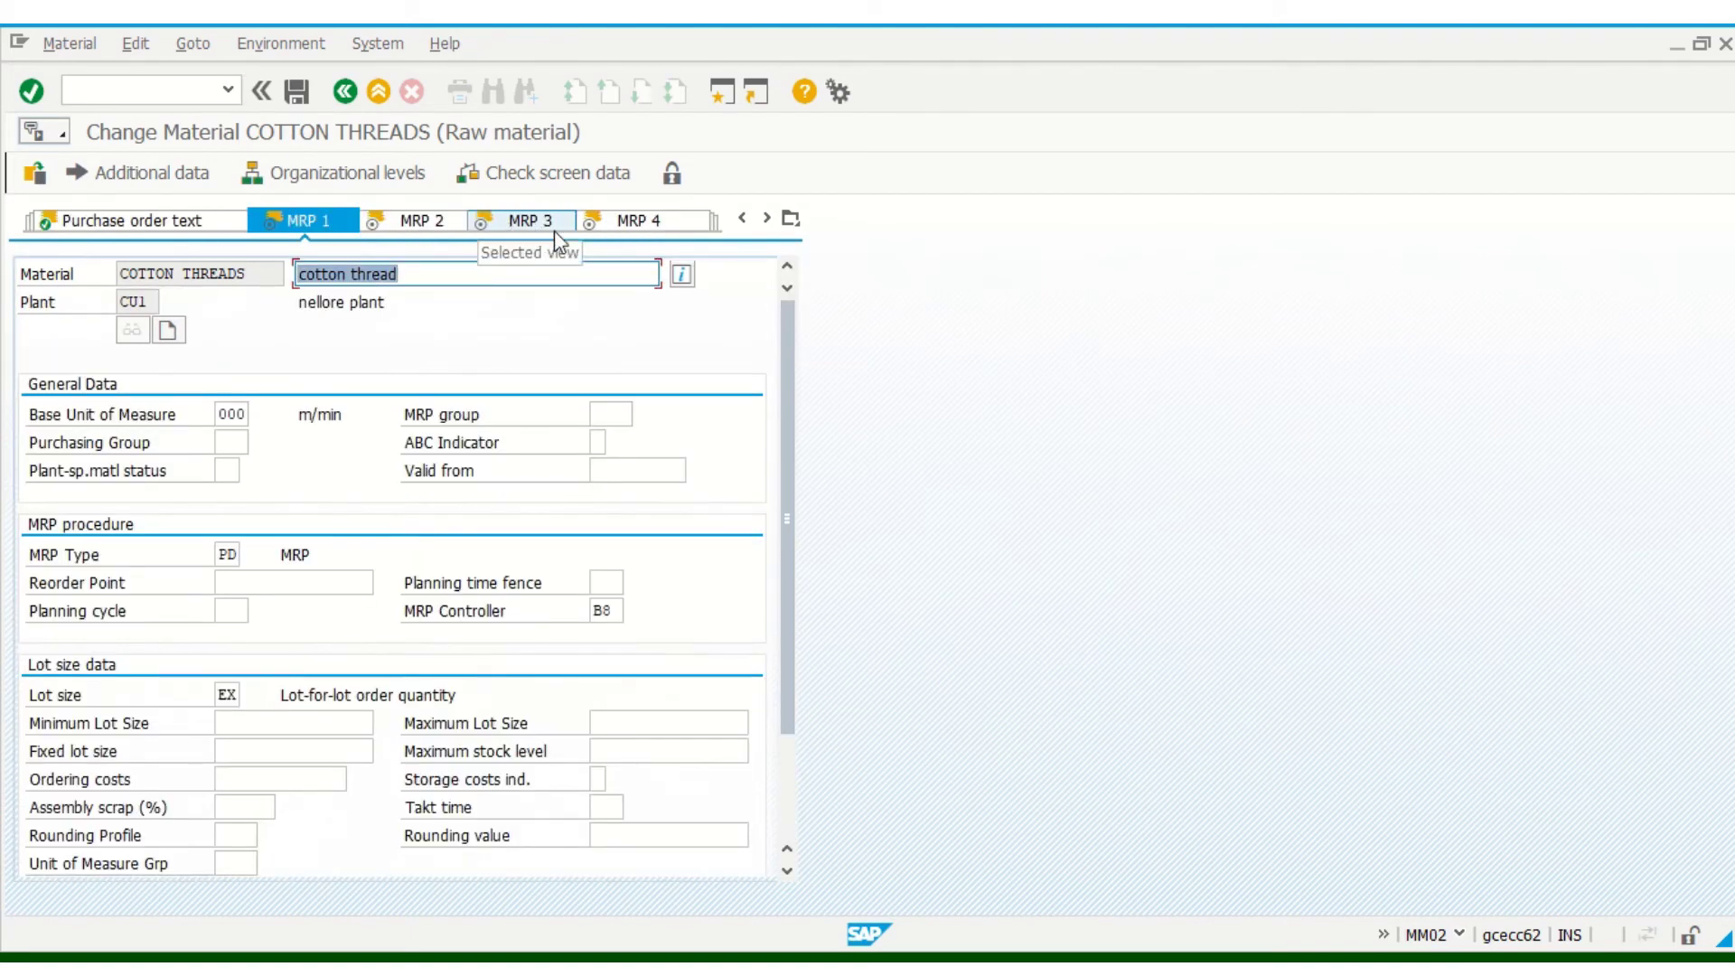
left_click(619, 226)
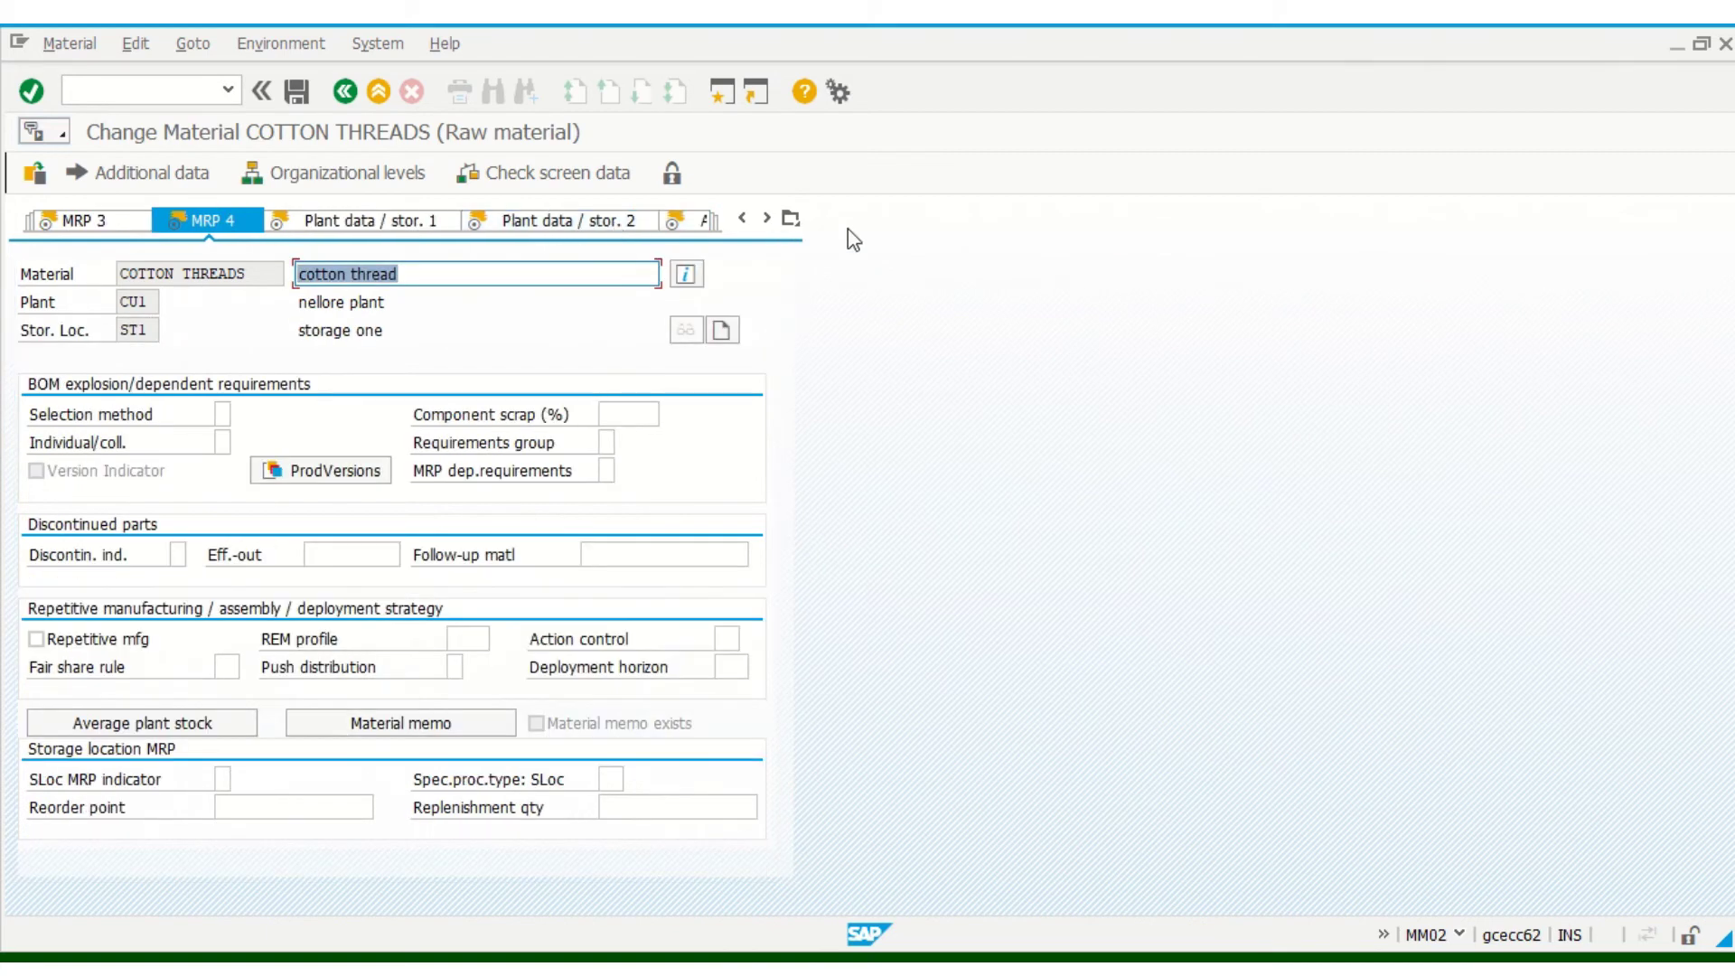
left_click(792, 219)
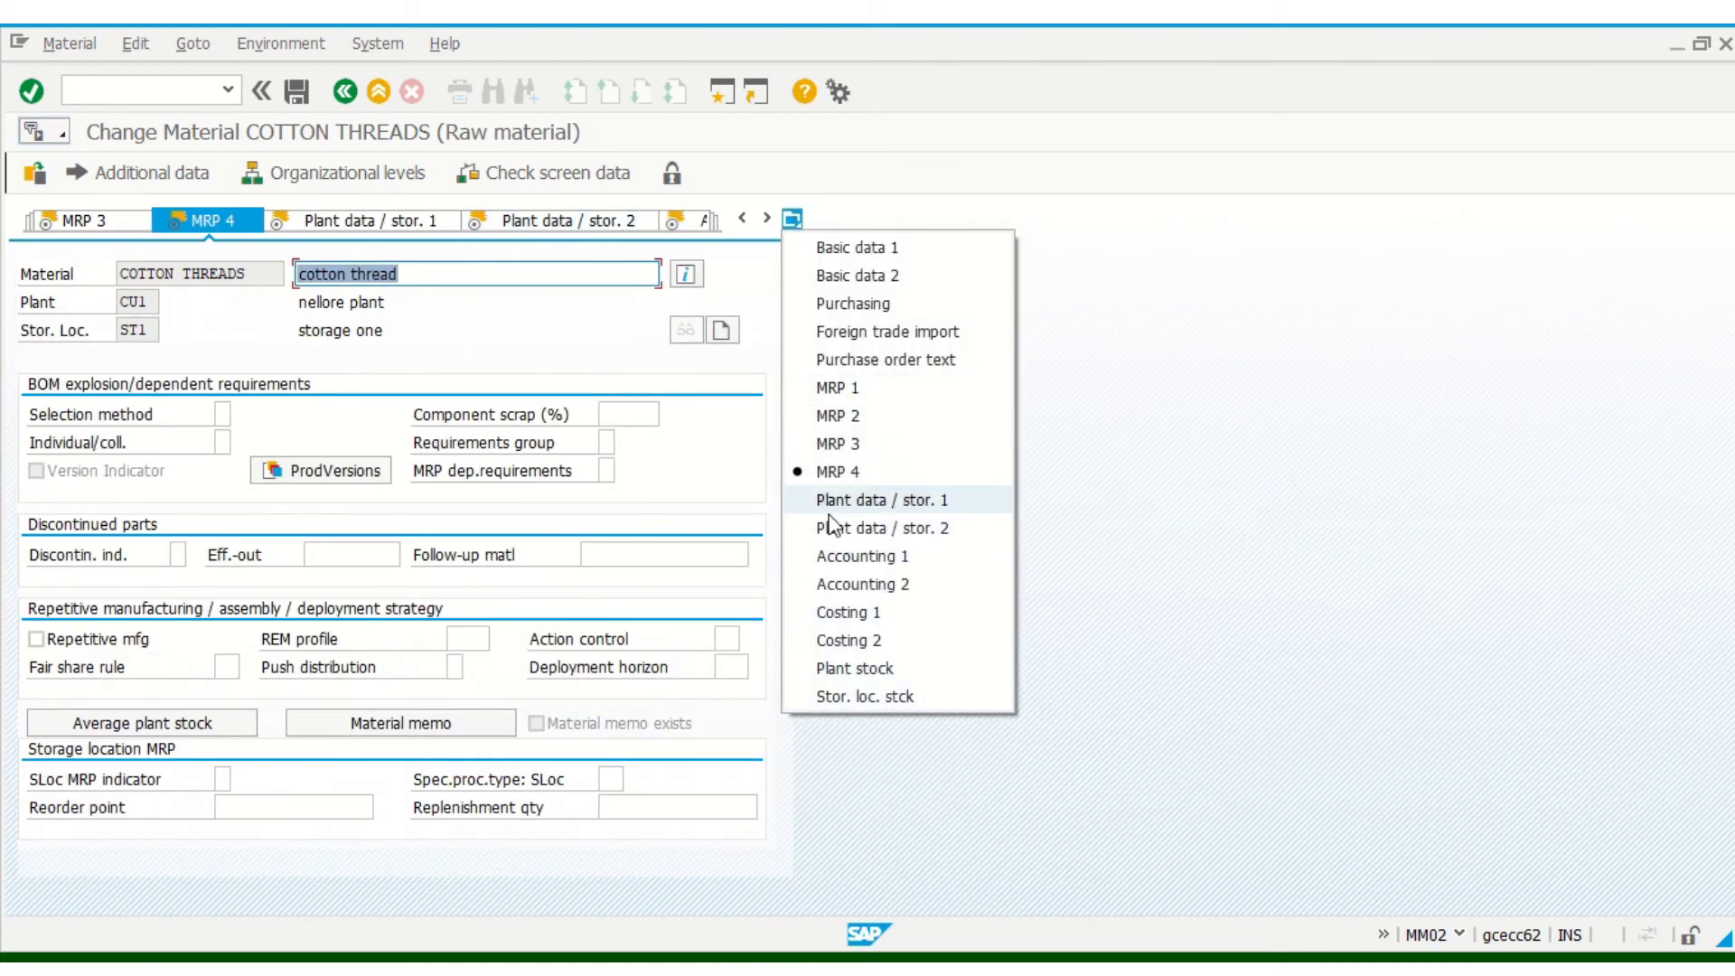
left_click(839, 557)
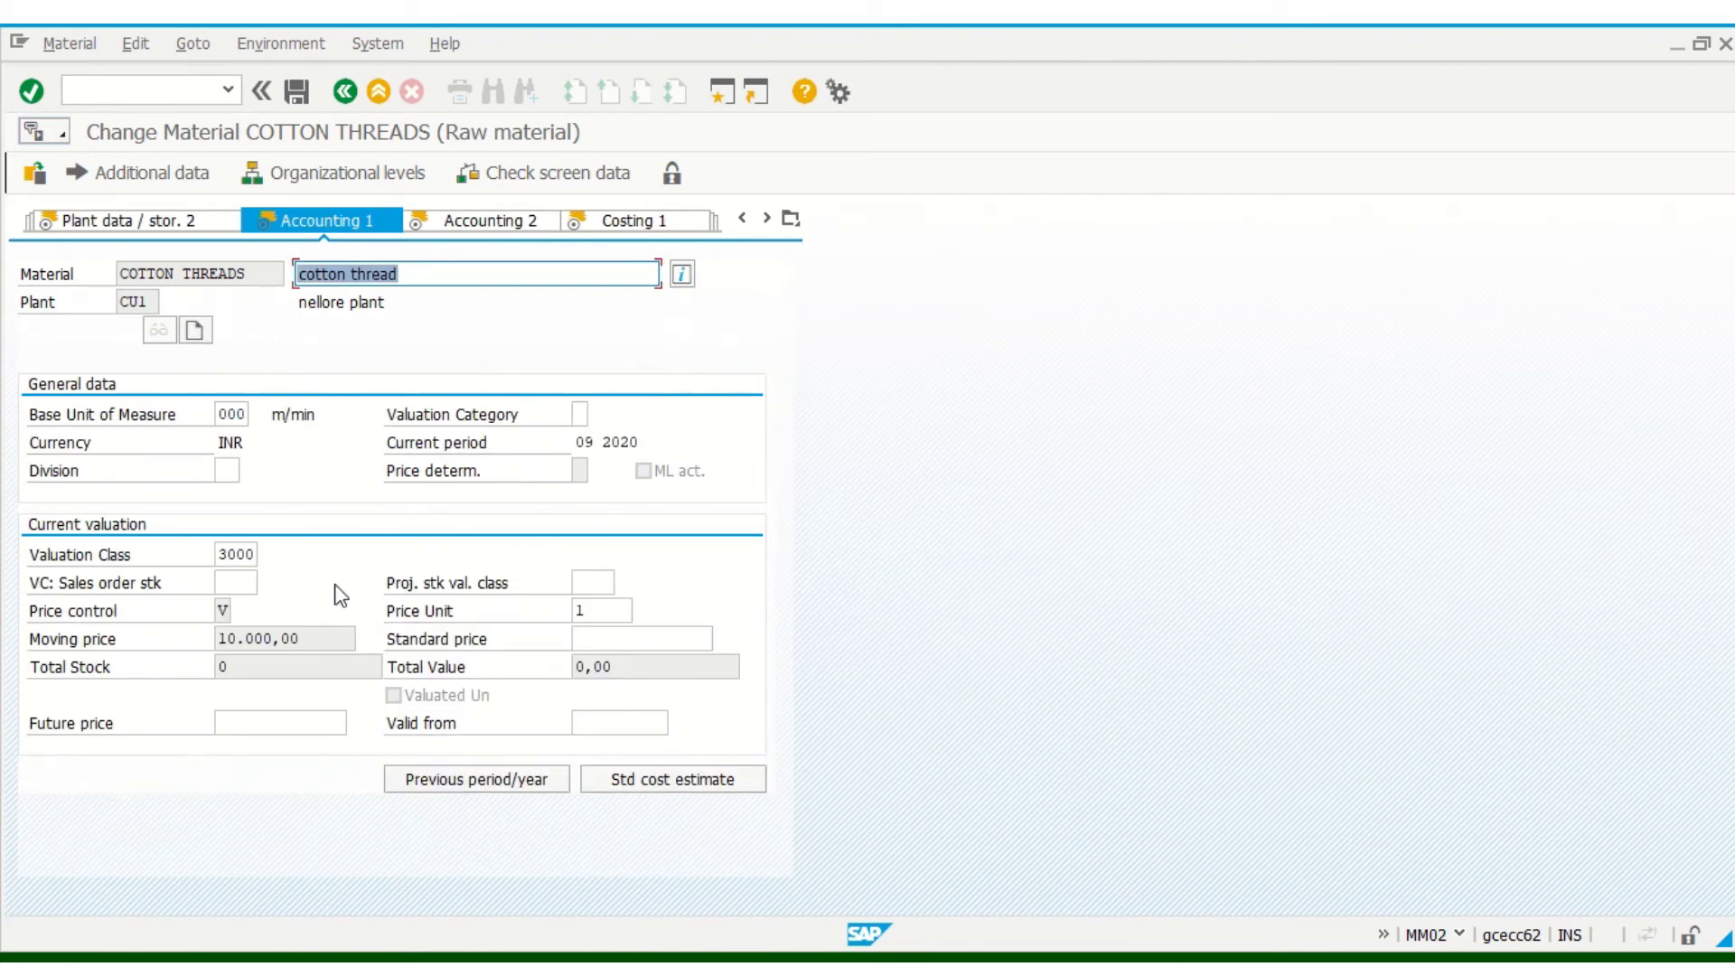
- Look up the available valuation classes without changing the entry, and return to the Change Material initial screen
left_click(237, 554)
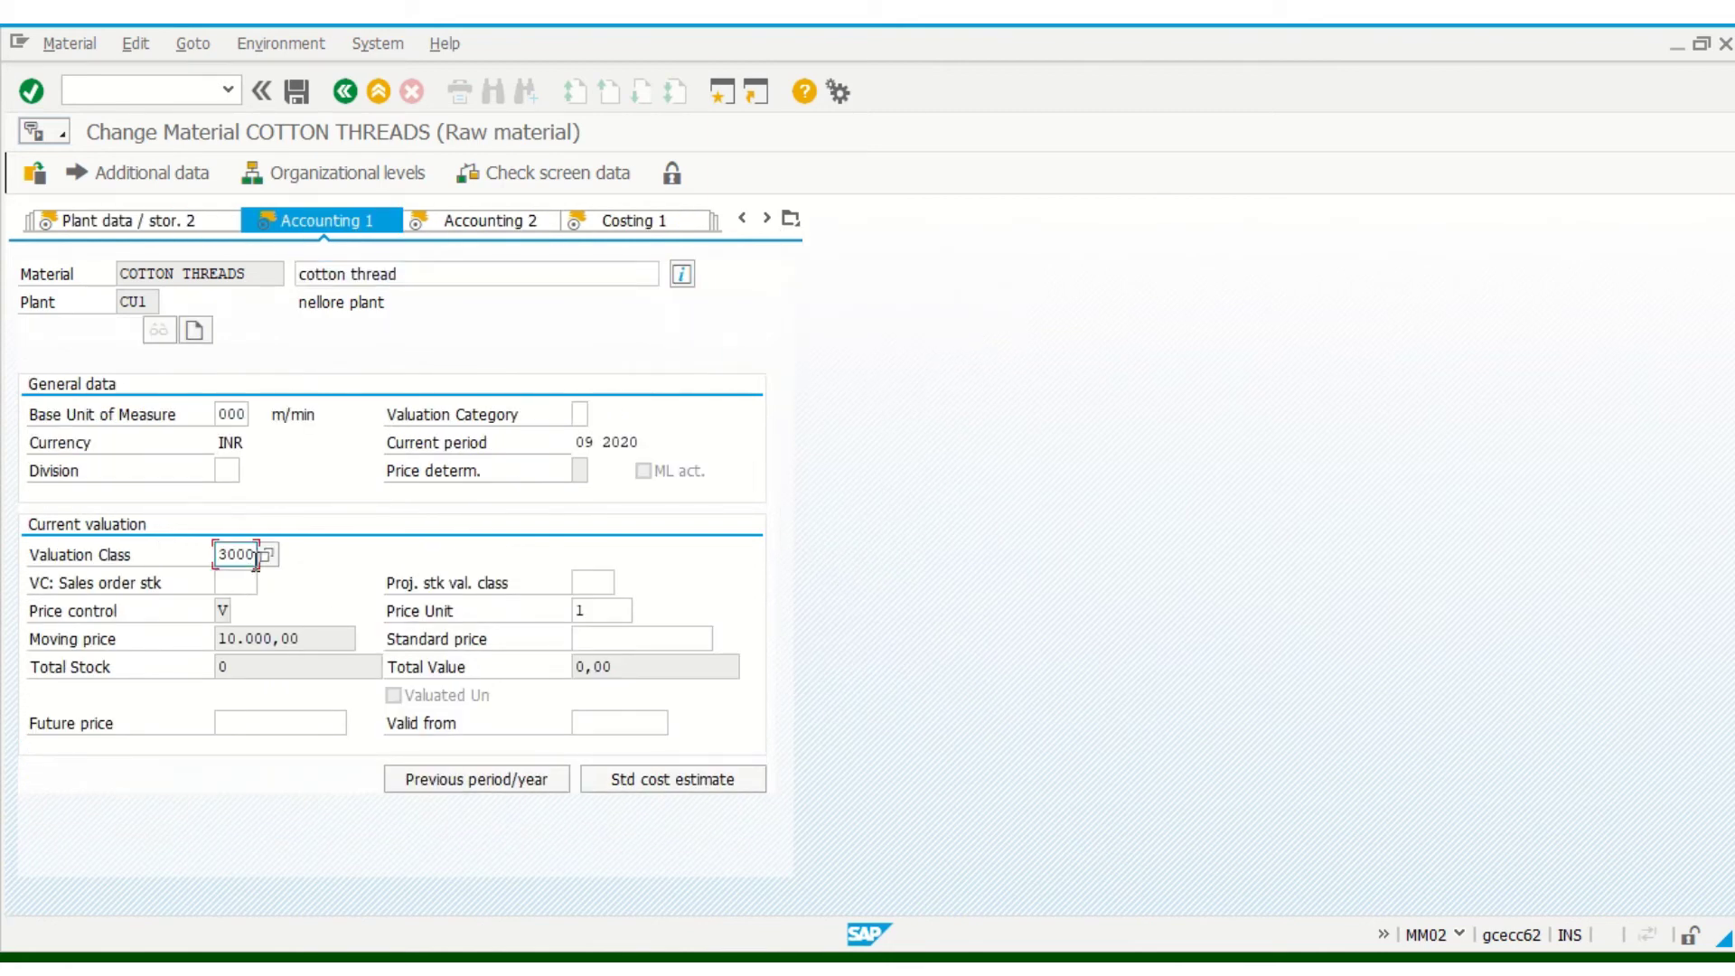
left_click(263, 554)
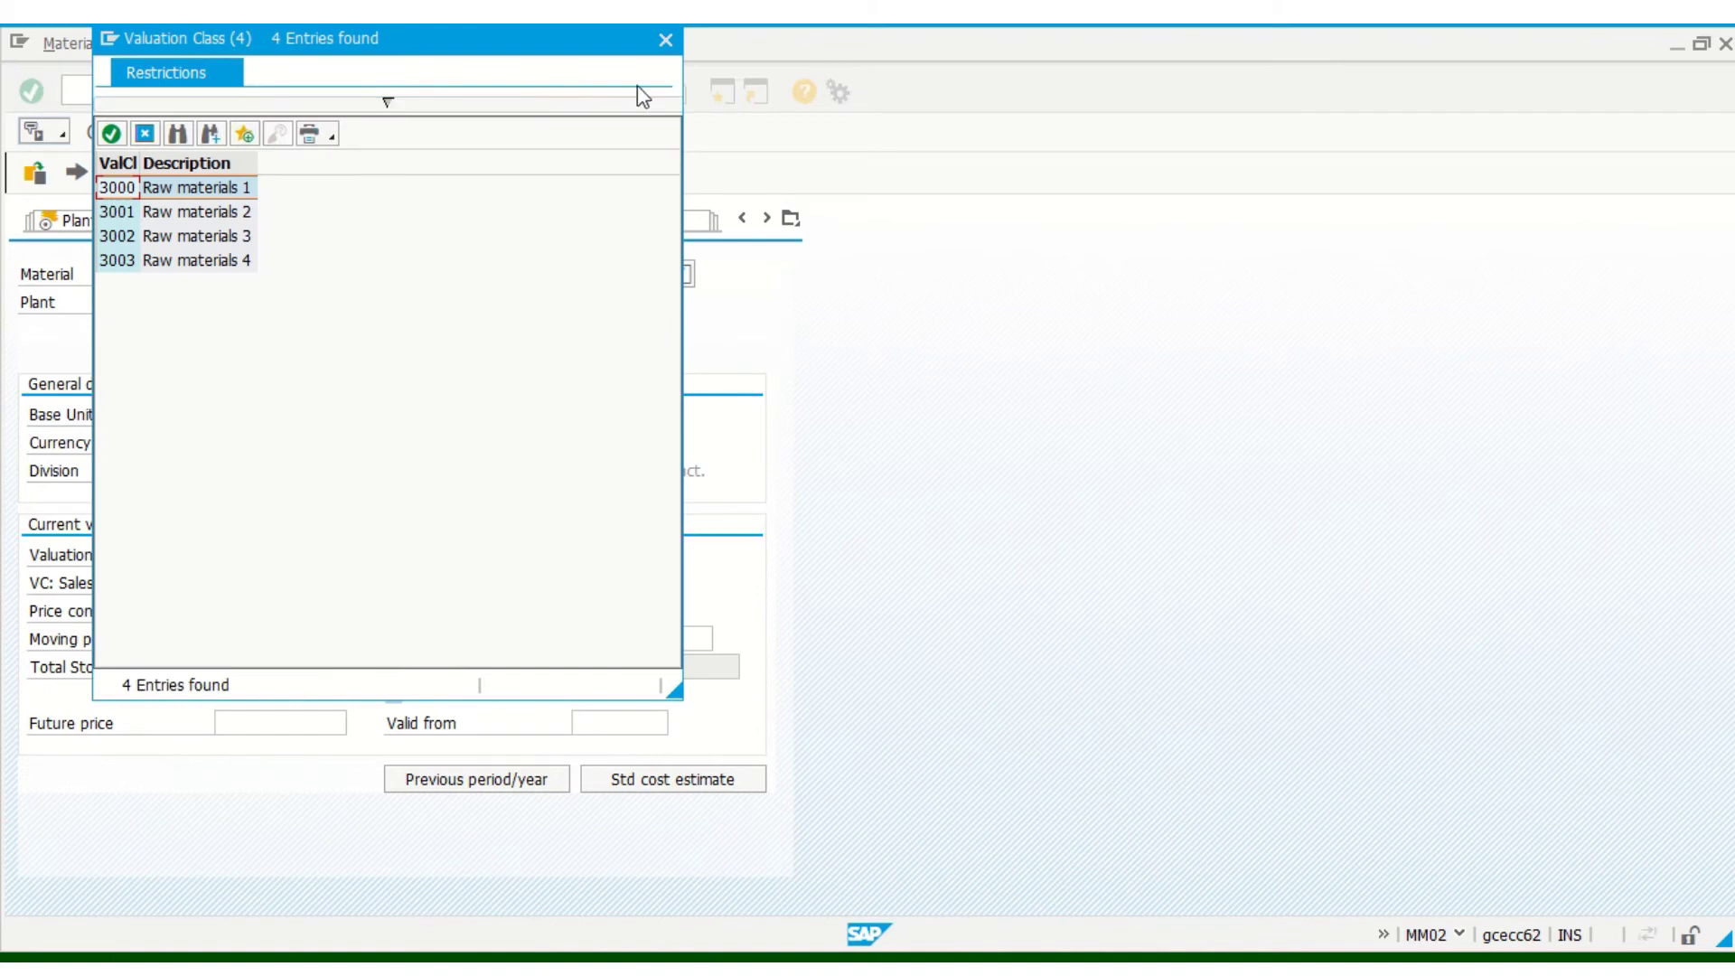
left_click(666, 40)
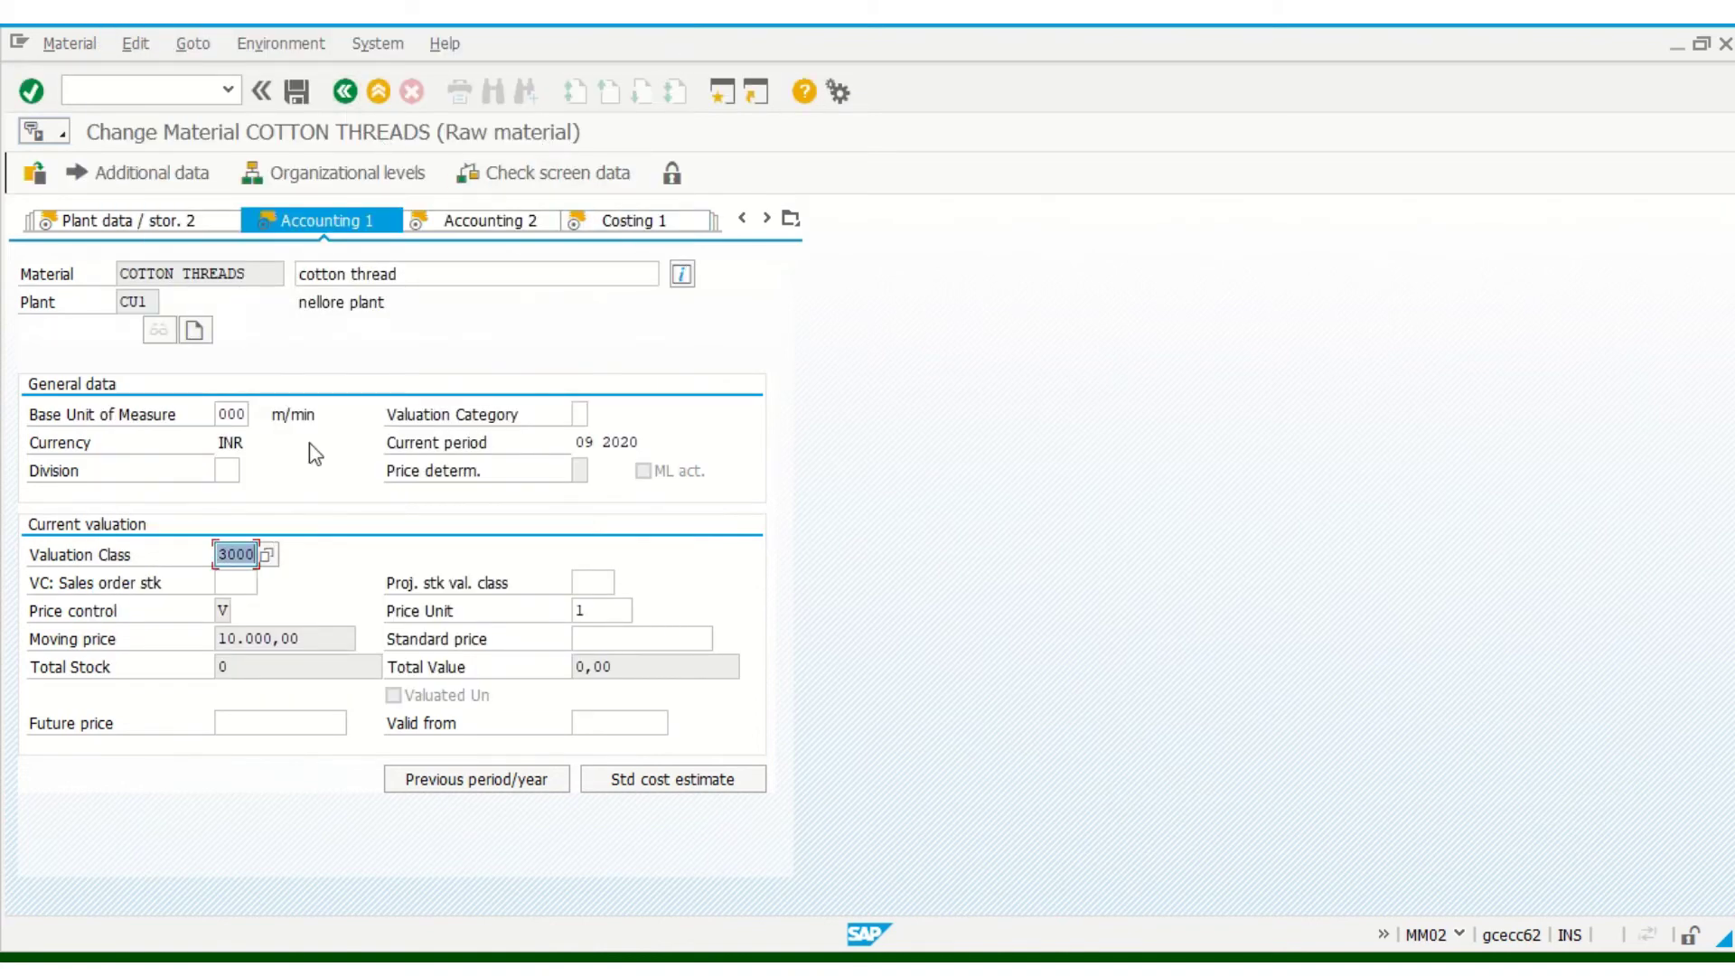
left_click(346, 94)
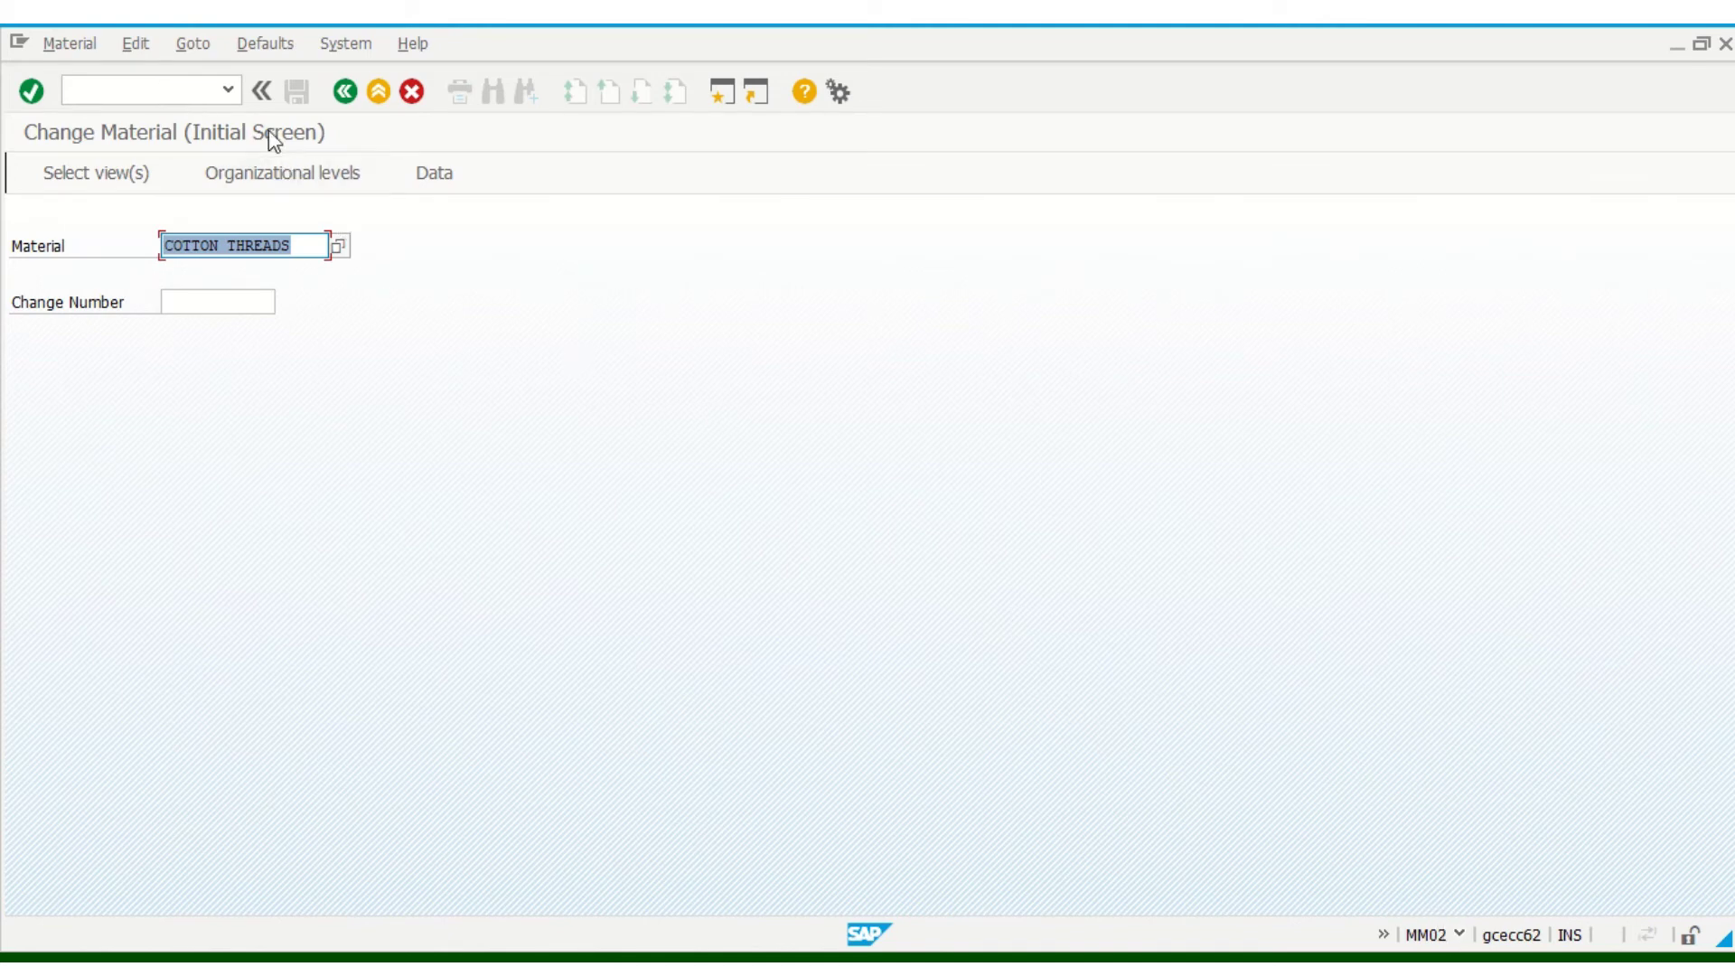
- Restart the material change transaction with the command /nmm02, and end it with /n to return to SAP Easy Access
left_click(150, 85)
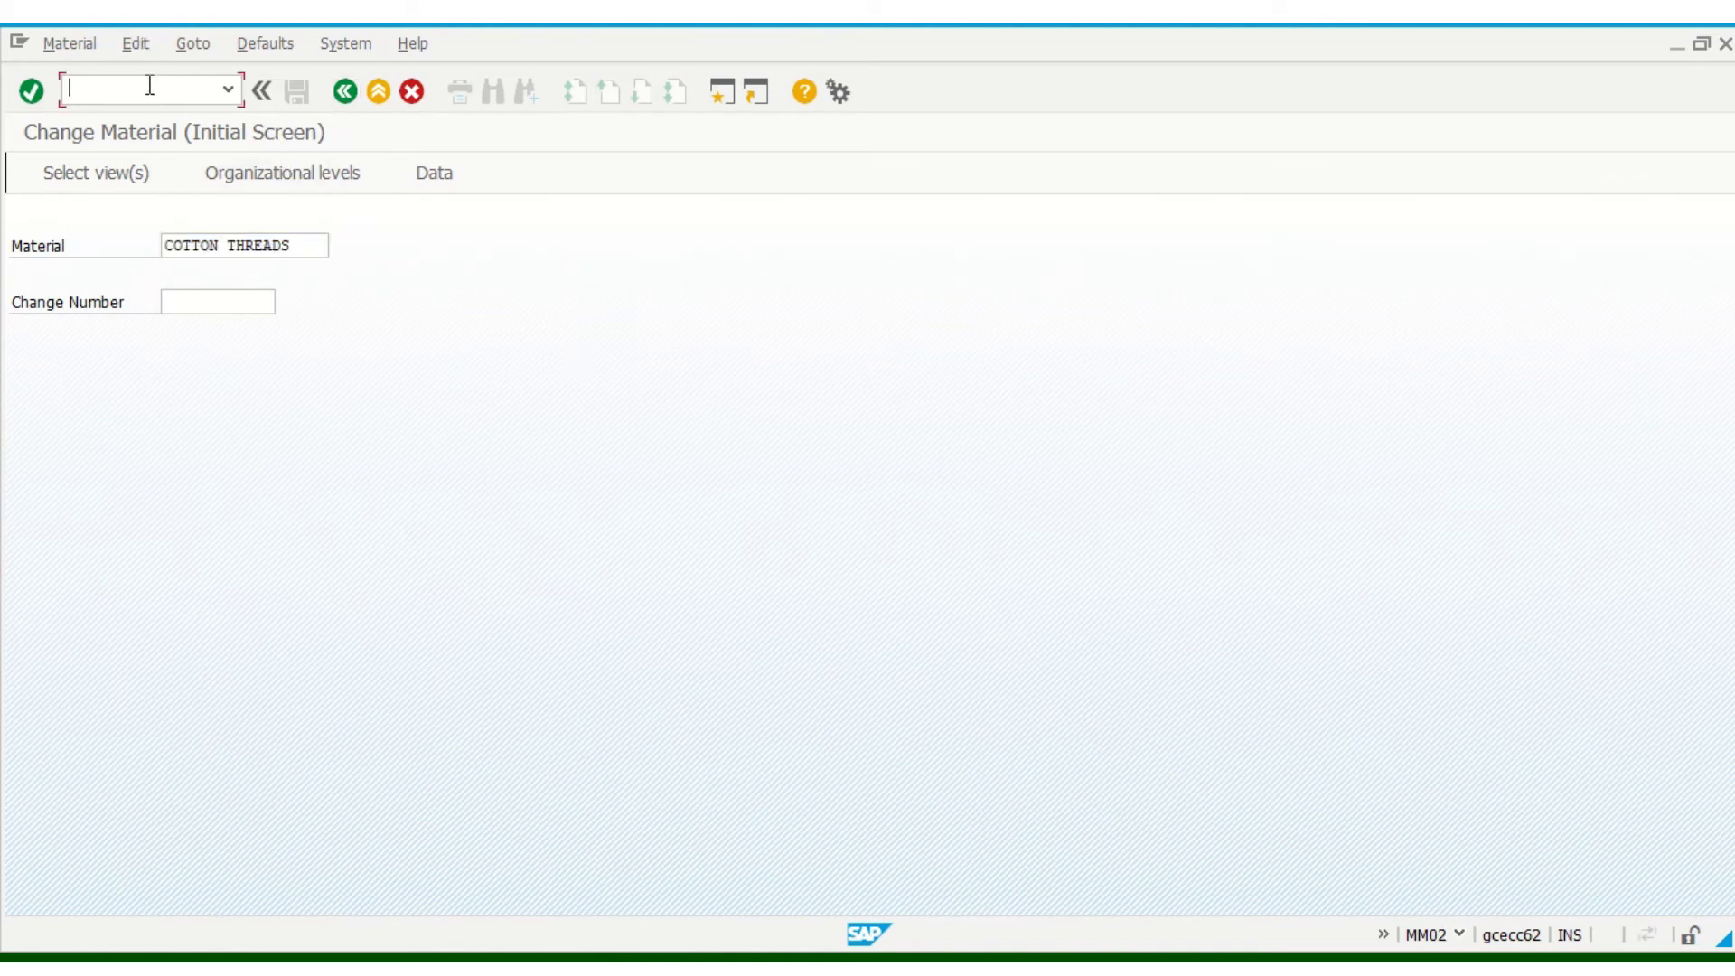
type("/nmm02")
key("Return")
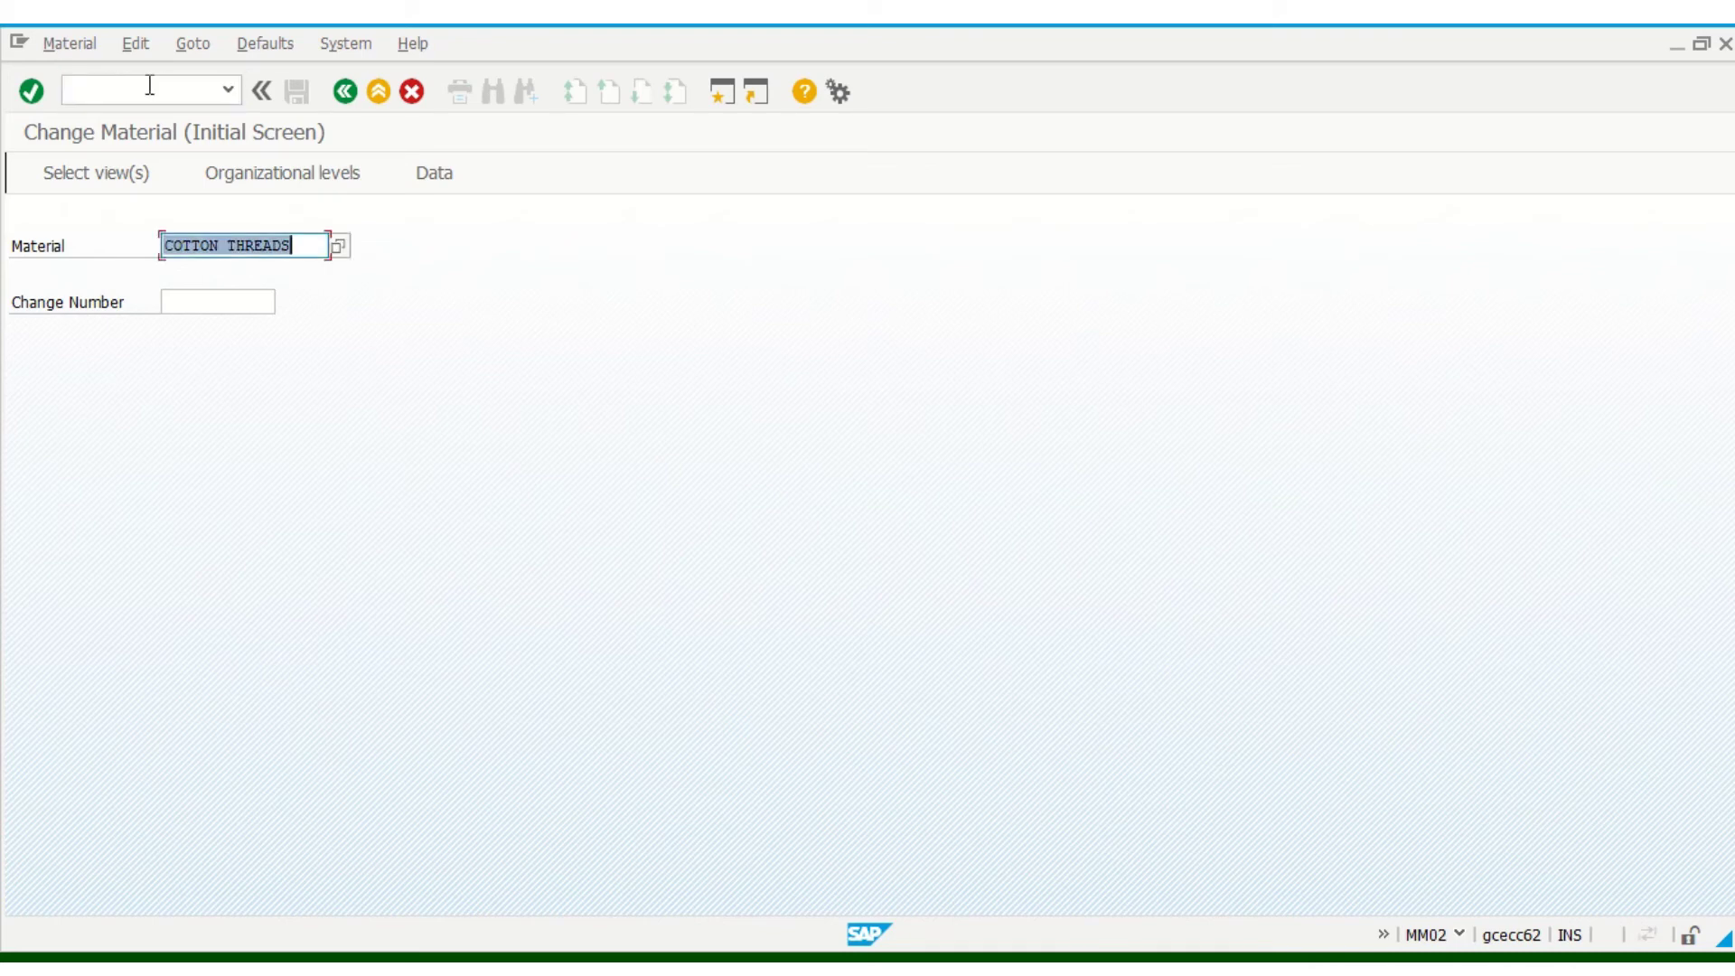
type("/n")
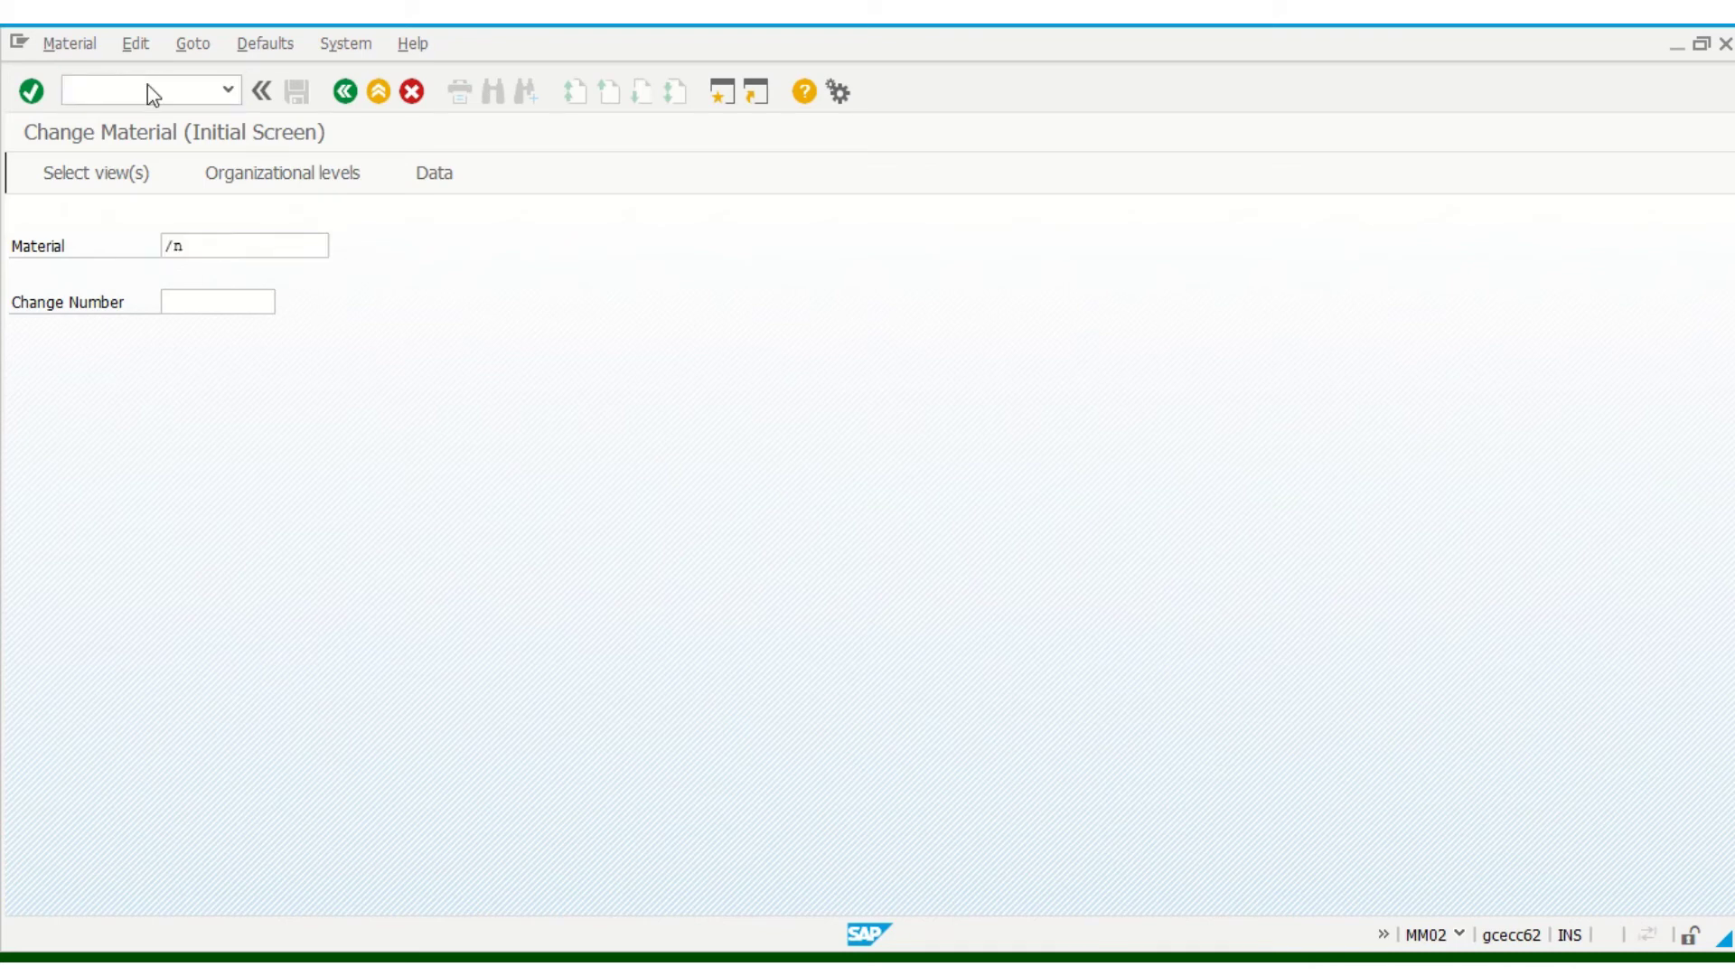
key("Return")
left_click(150, 85)
type("/")
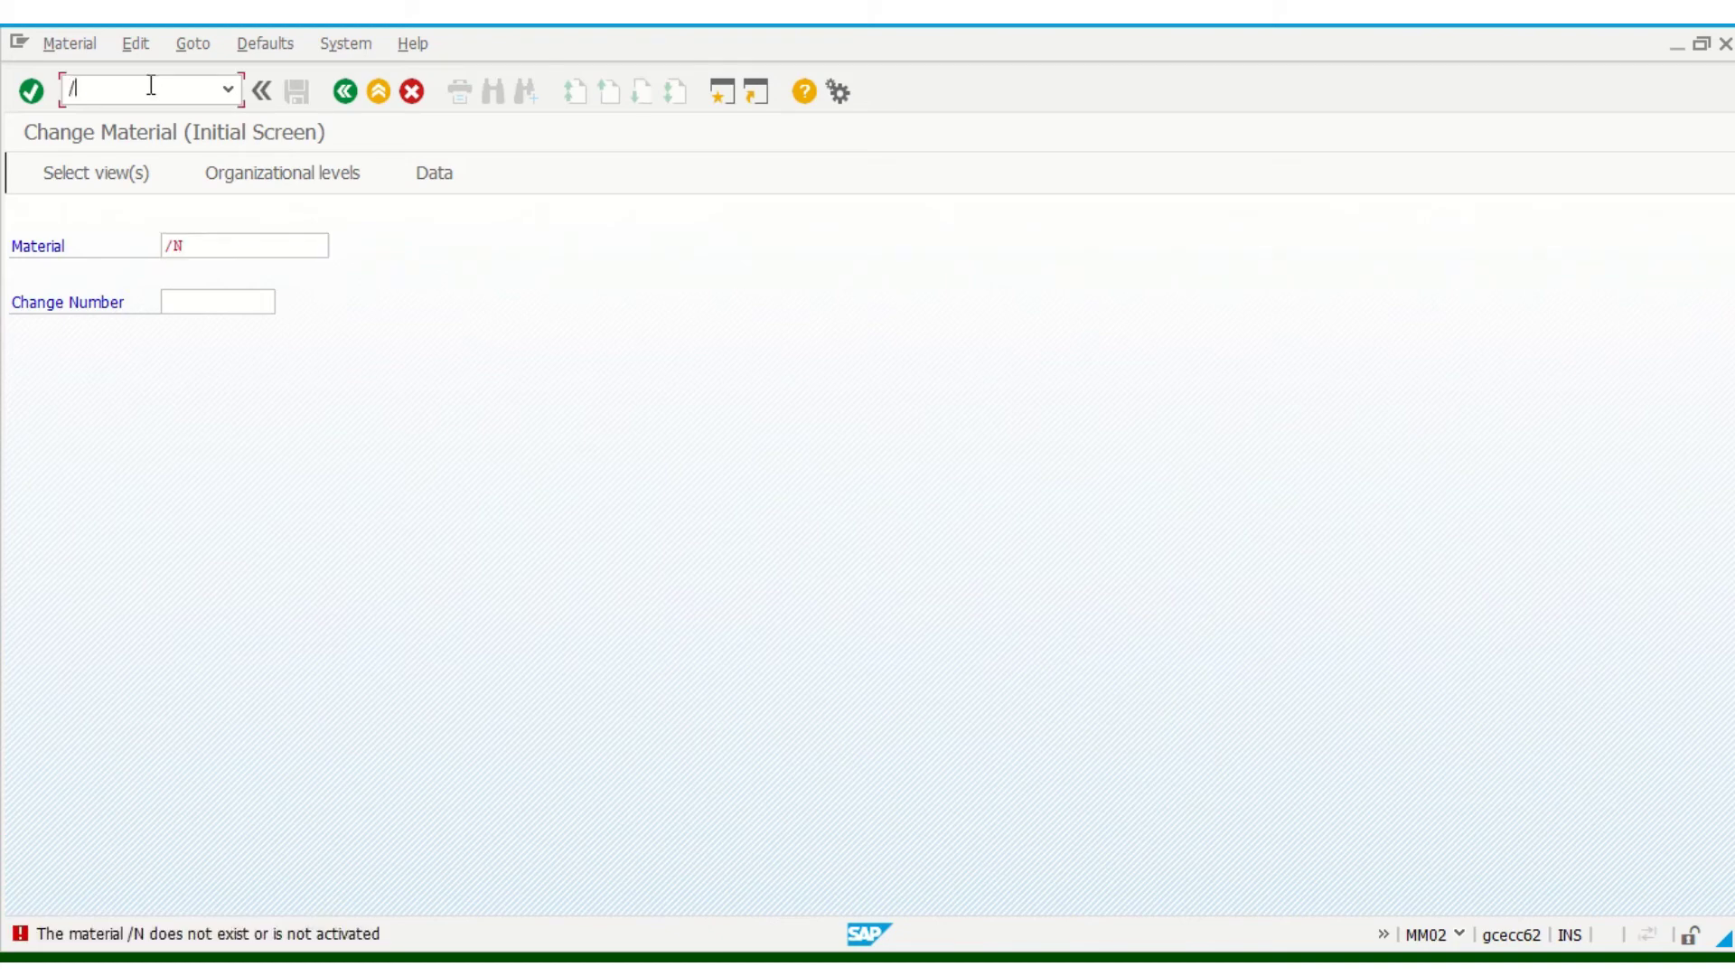
type("n")
key("Return")
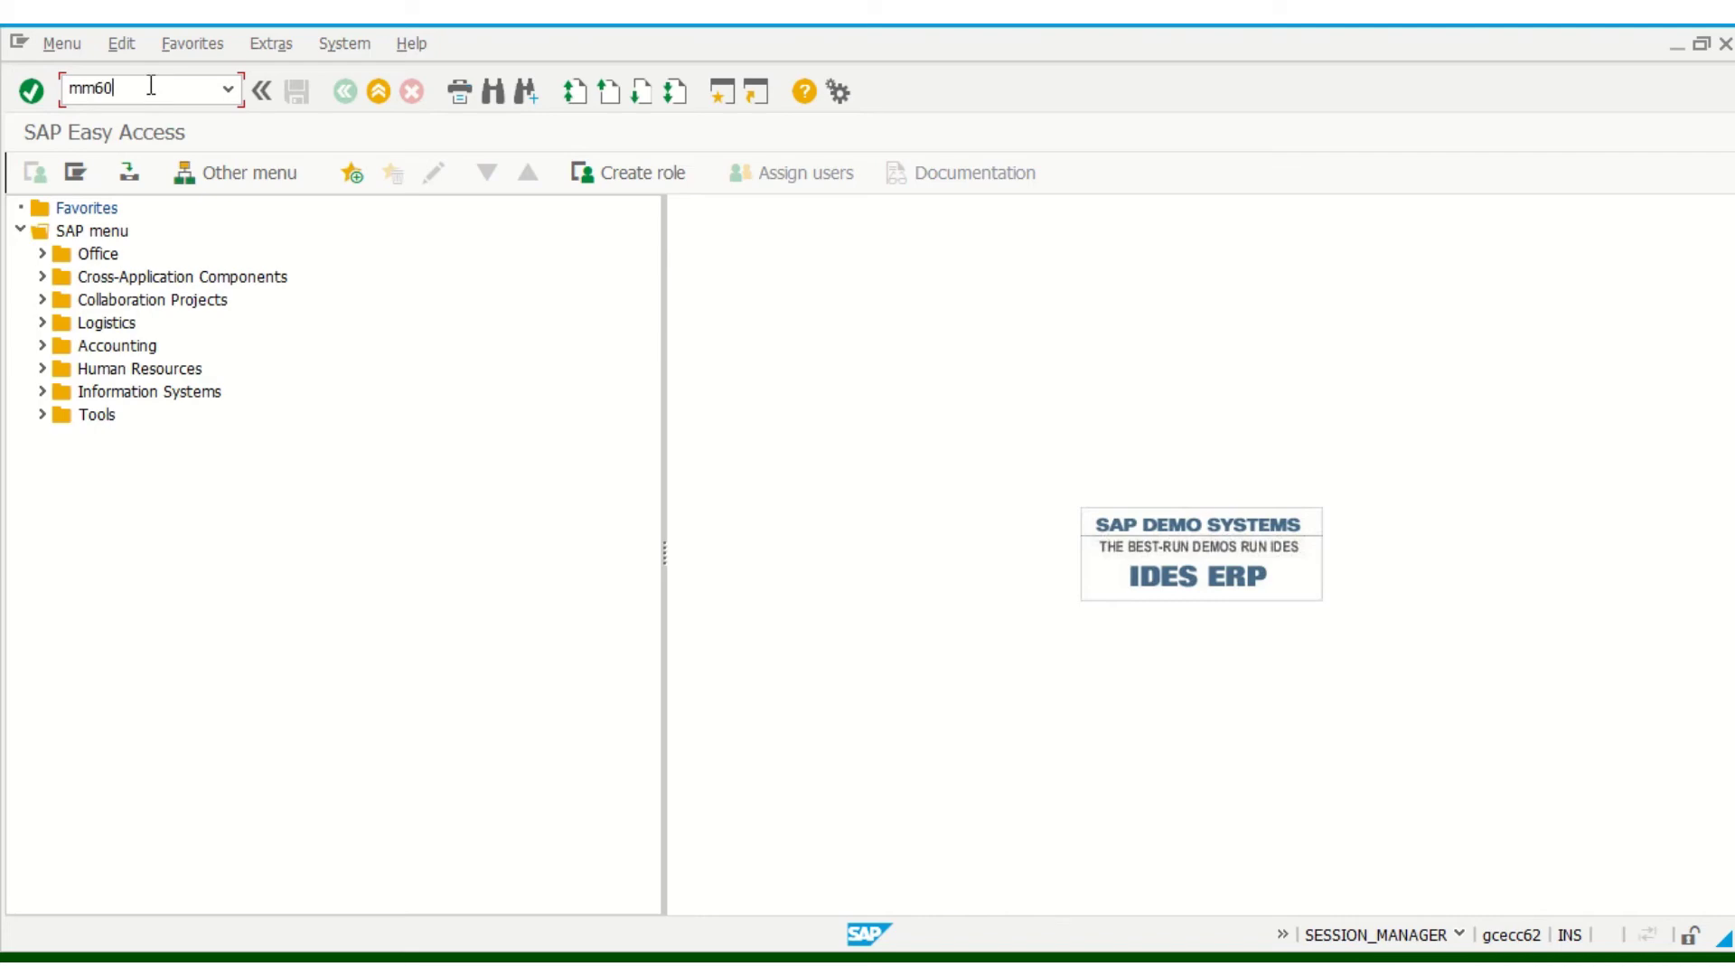
- Run the MM60 materials list for material COTTON THREADS and examine its plant, material type and valuation entries
type("mm60")
key("Return")
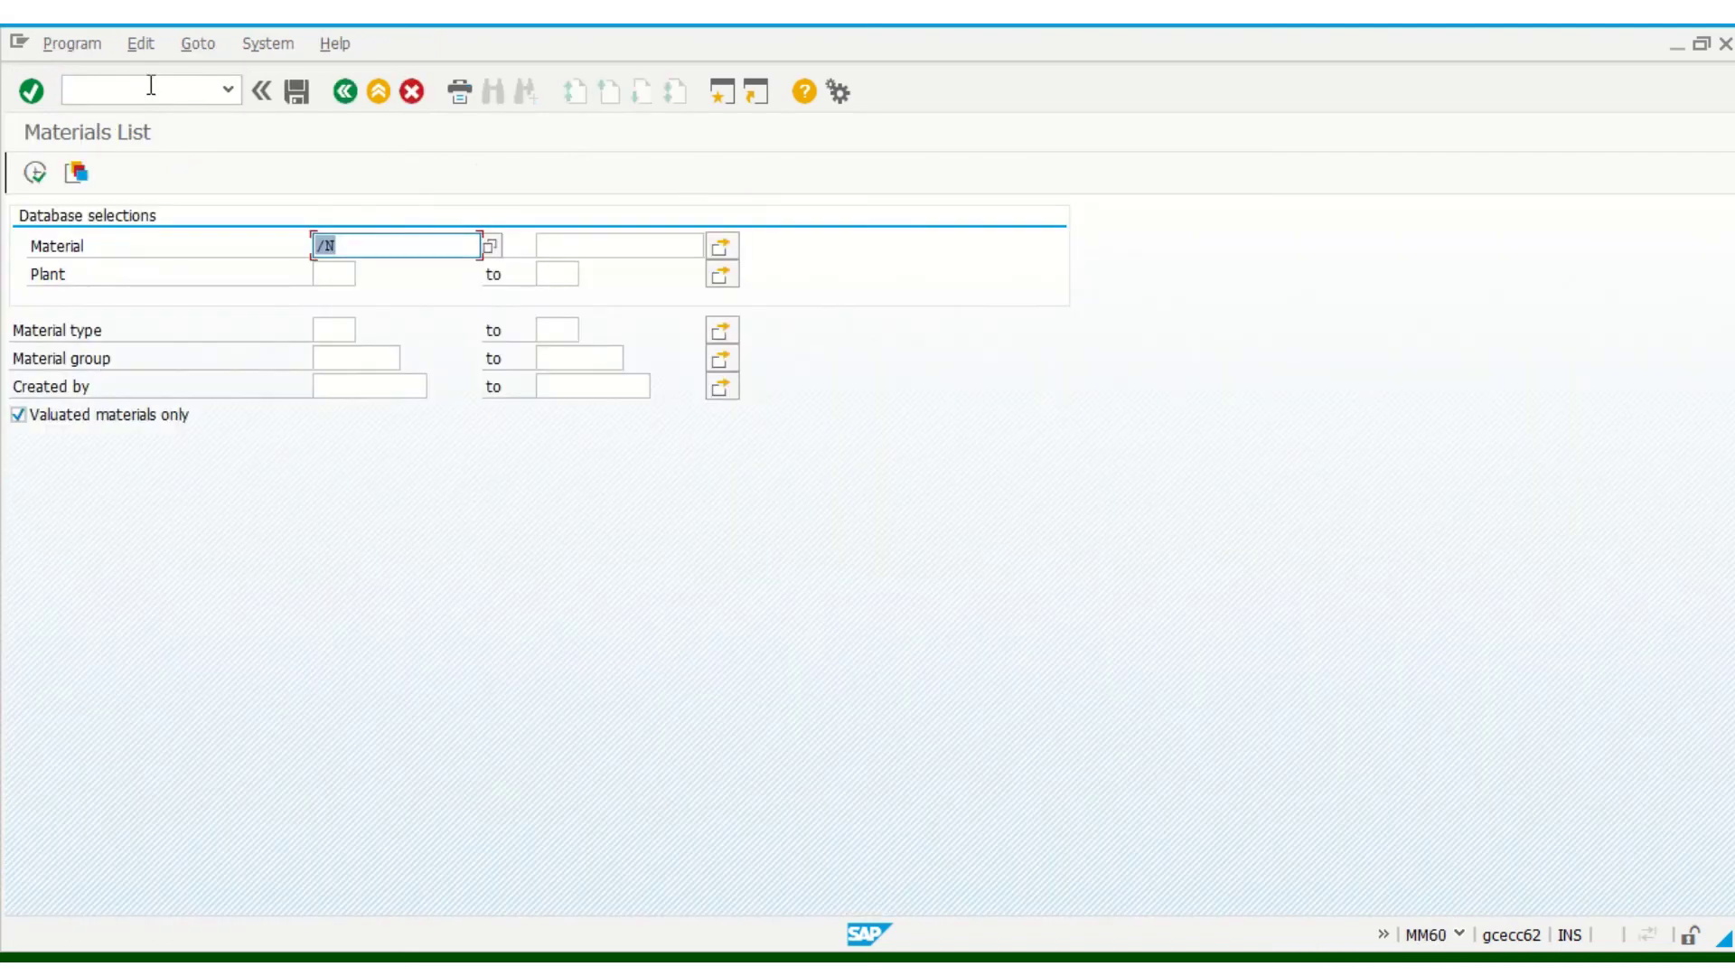
key("Delete")
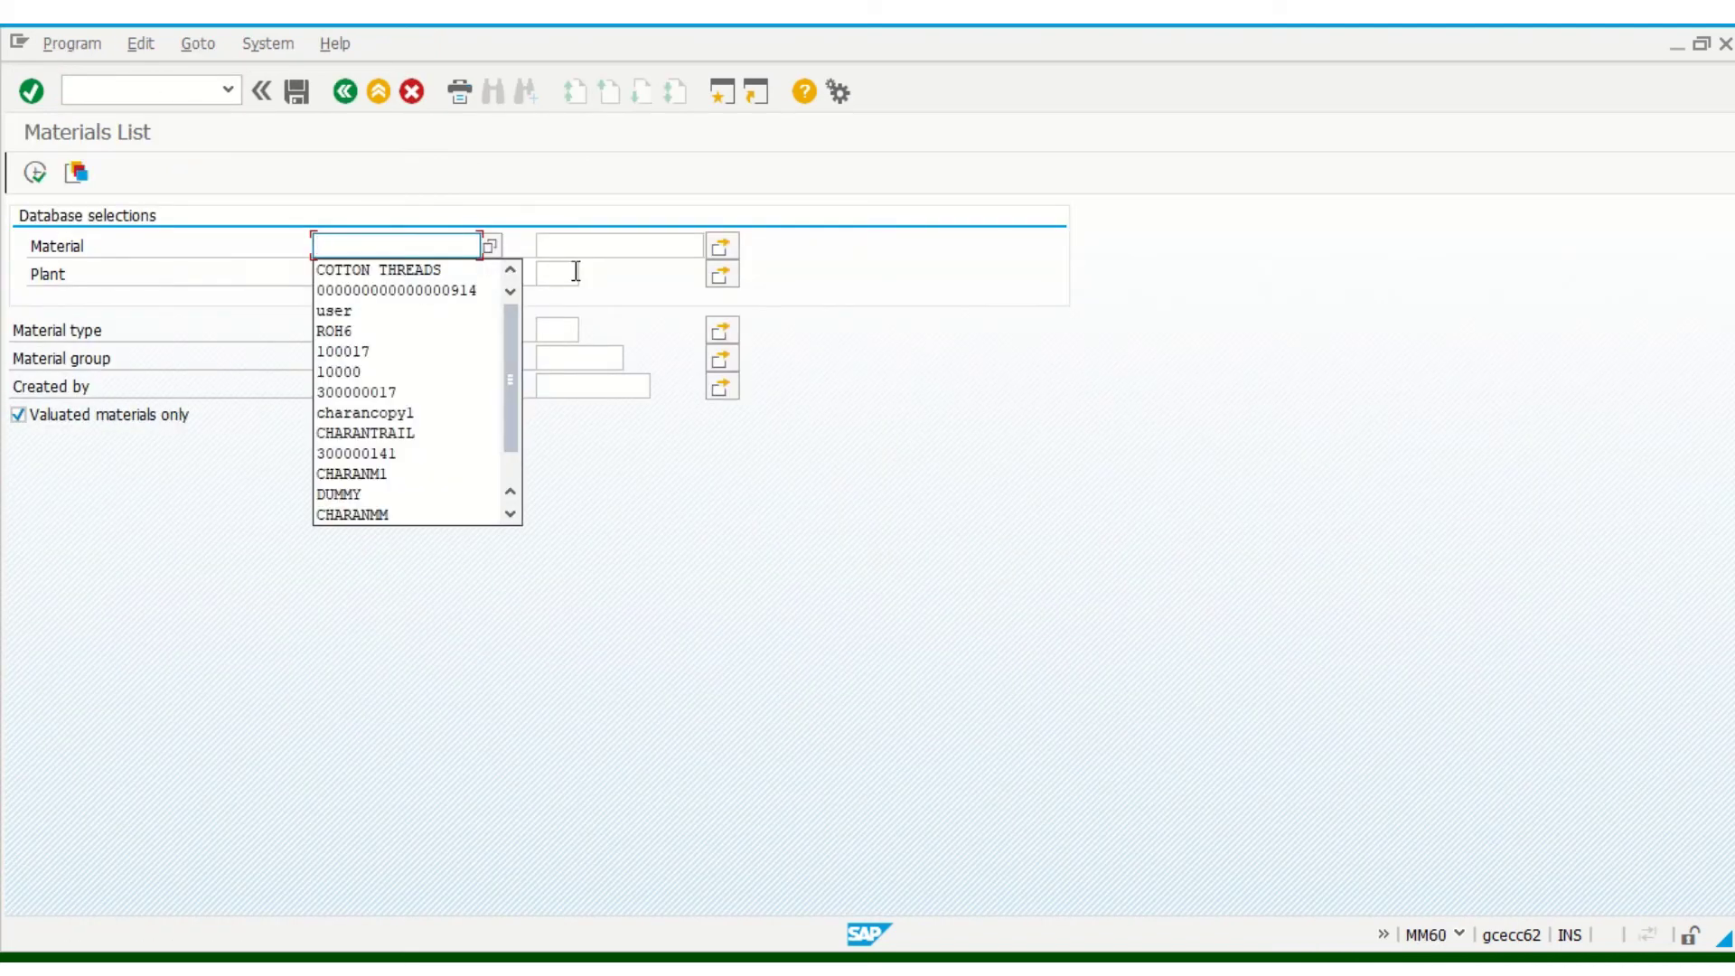
left_click(456, 270)
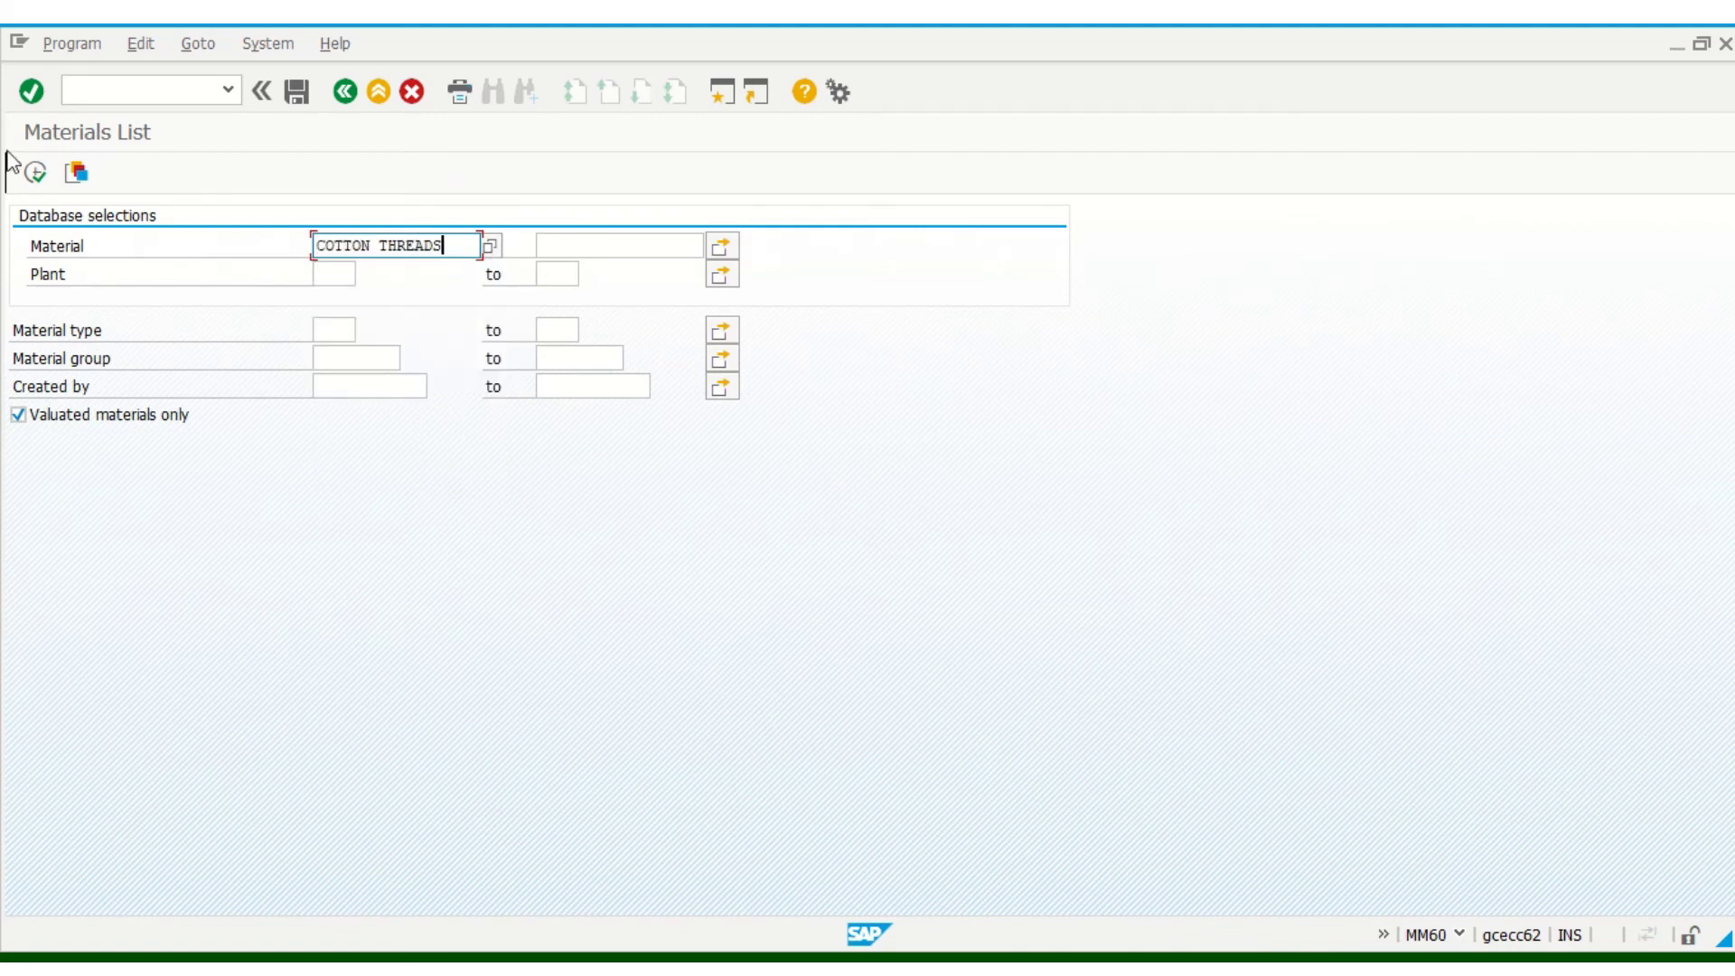
left_click(36, 172)
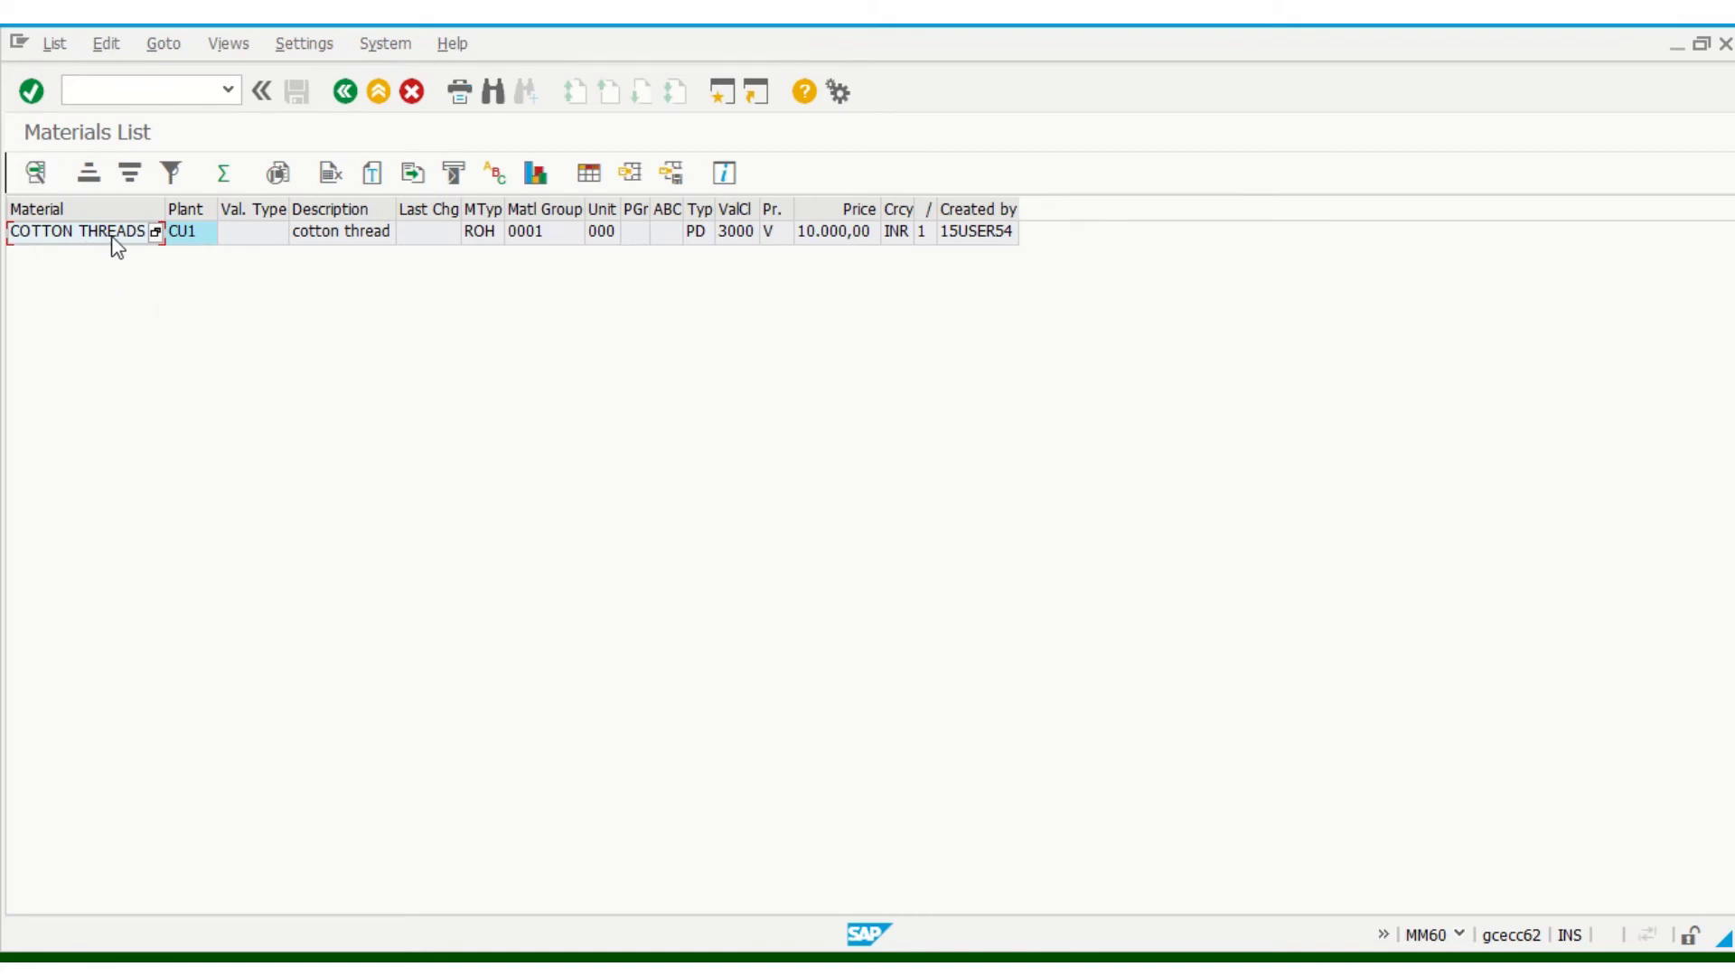
left_click(488, 234)
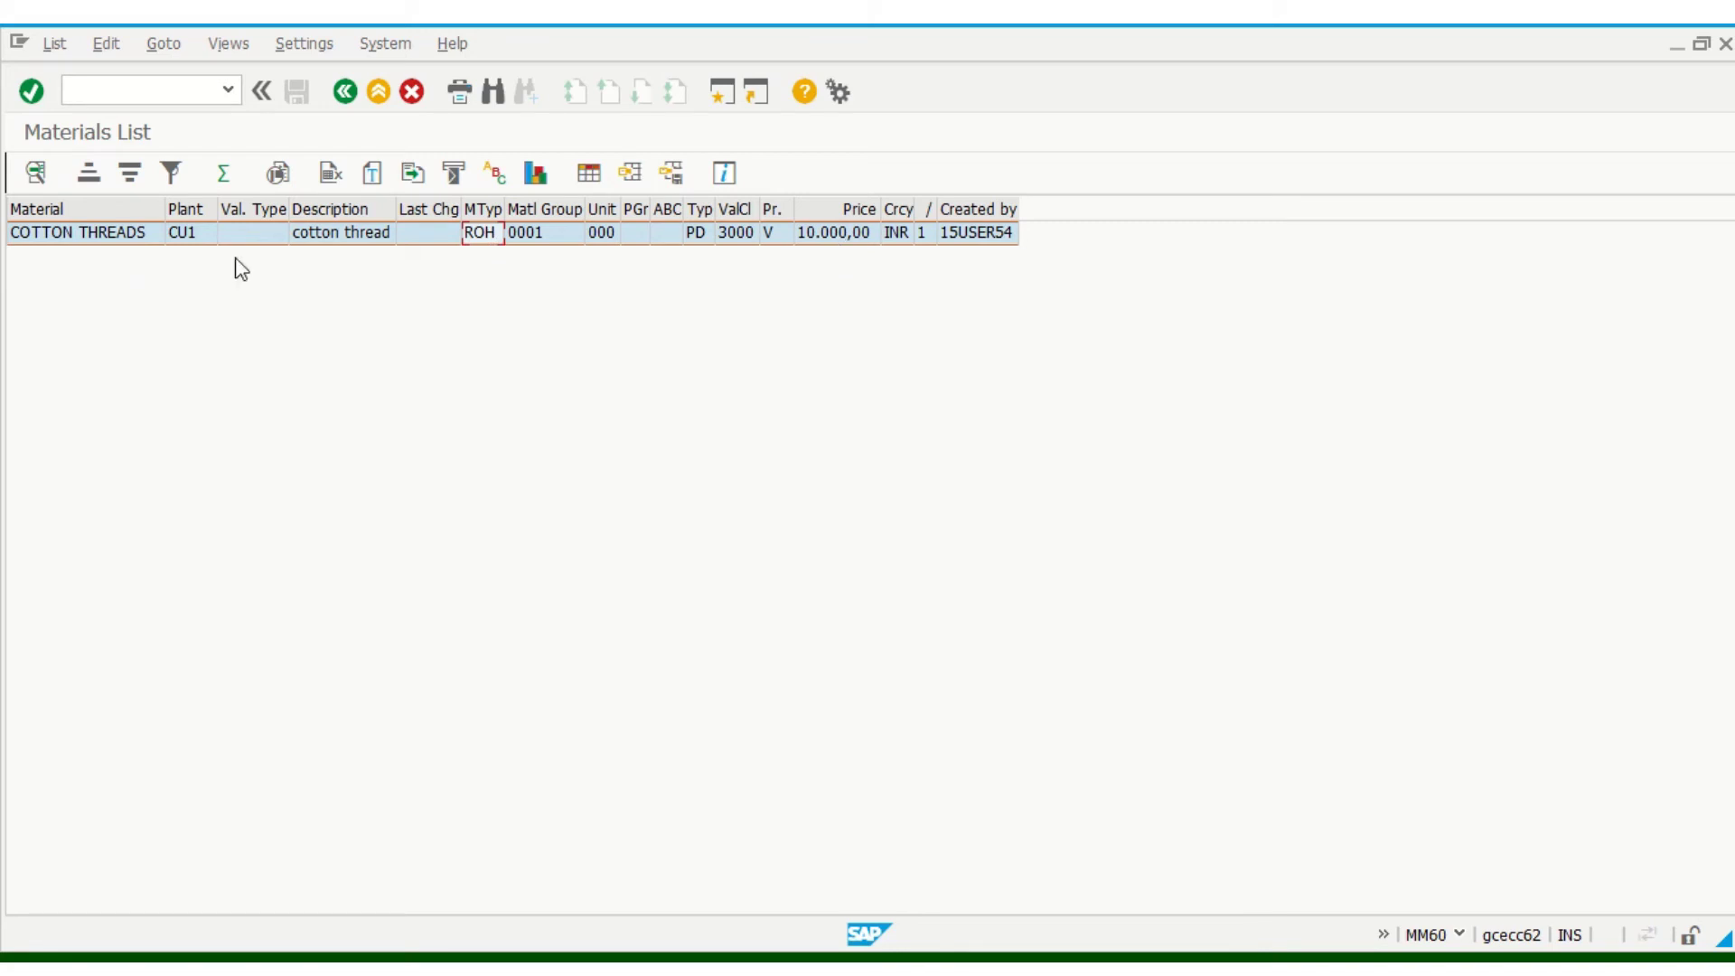
left_click(135, 234)
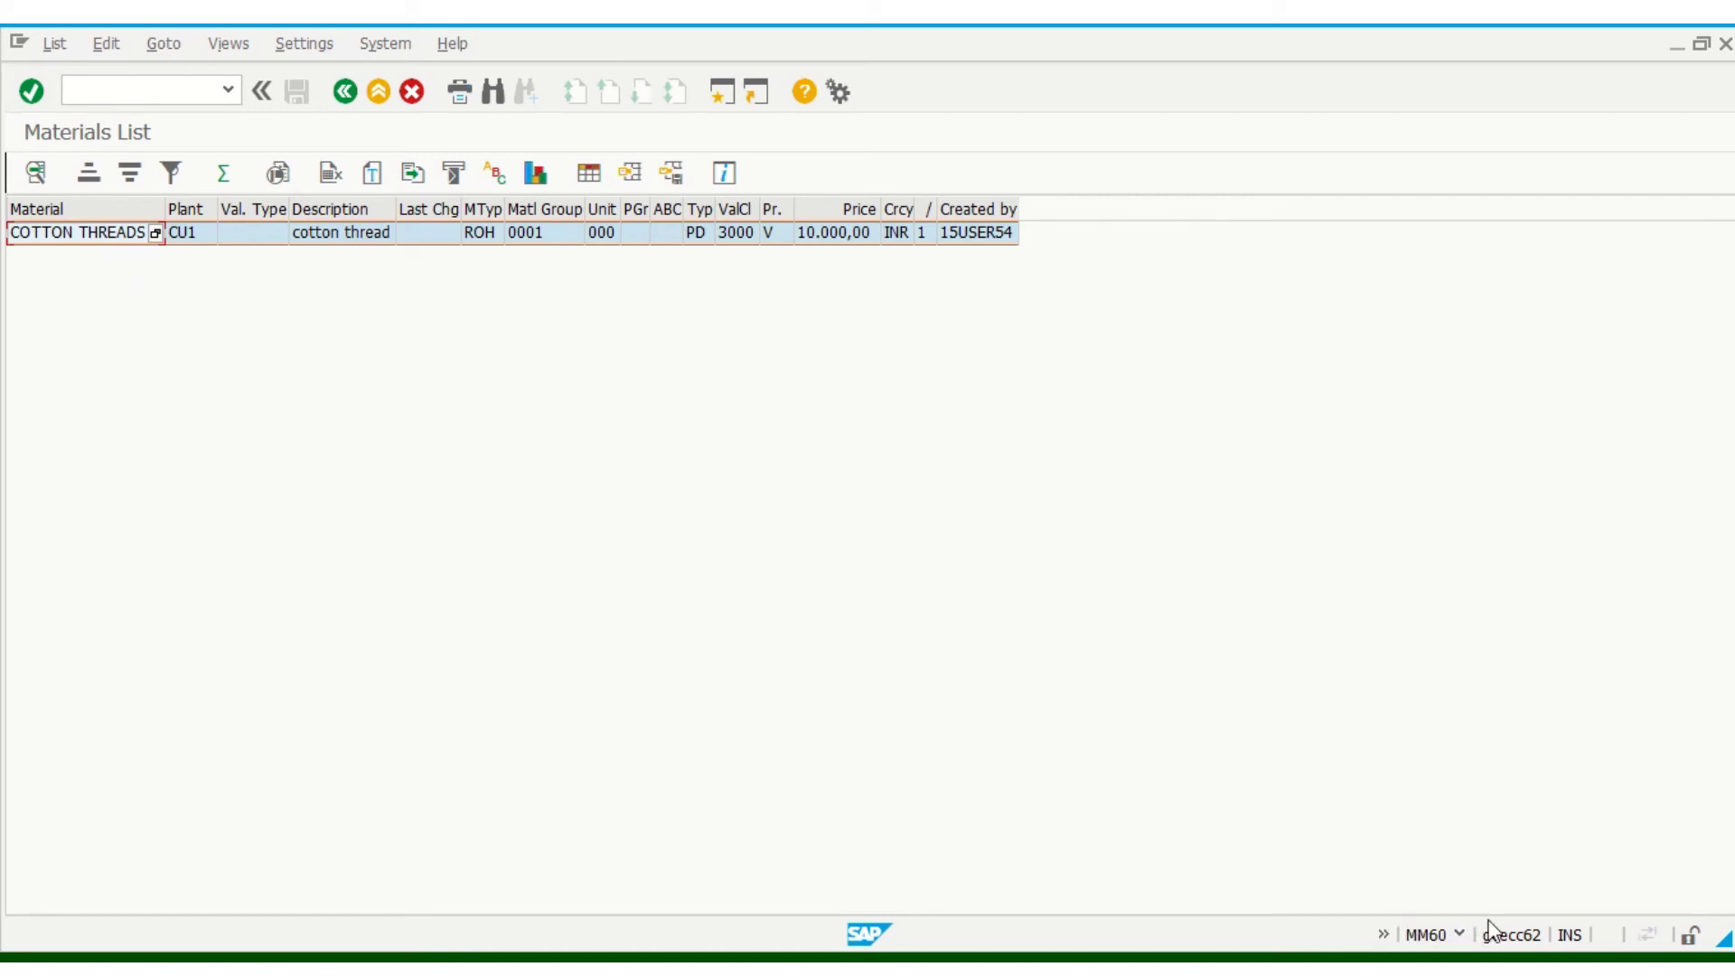
- Leave the materials list and start the MM03 material display for COTTON THREADS
left_click(346, 92)
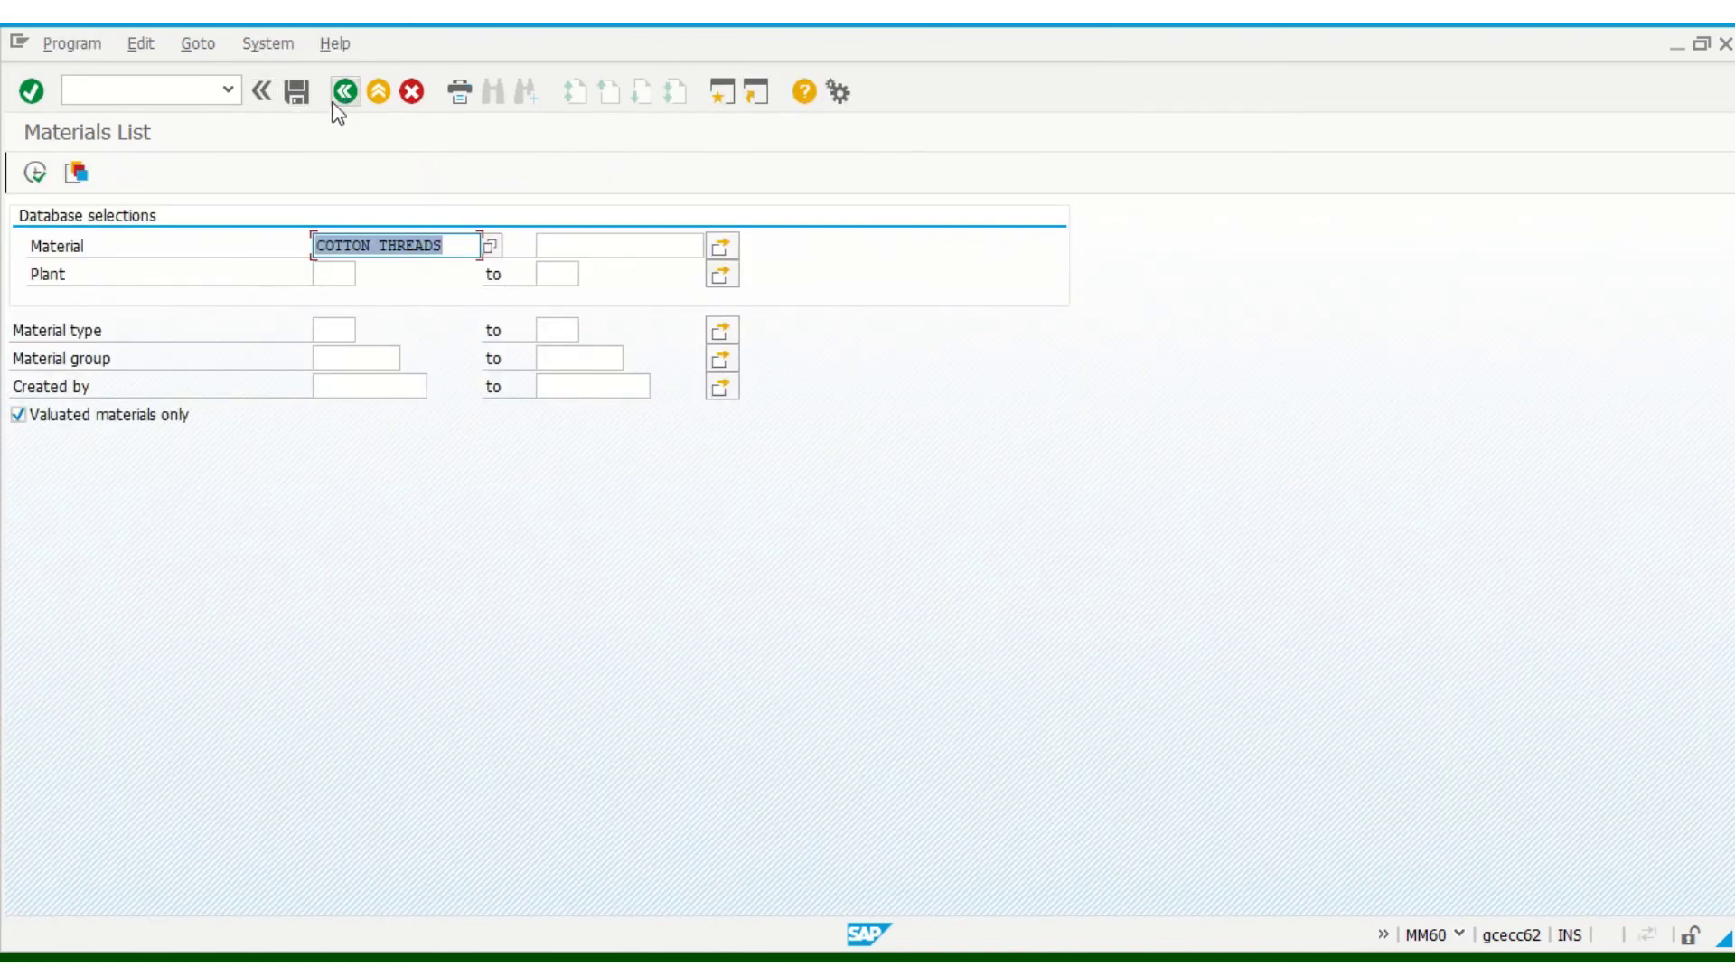
left_click(341, 94)
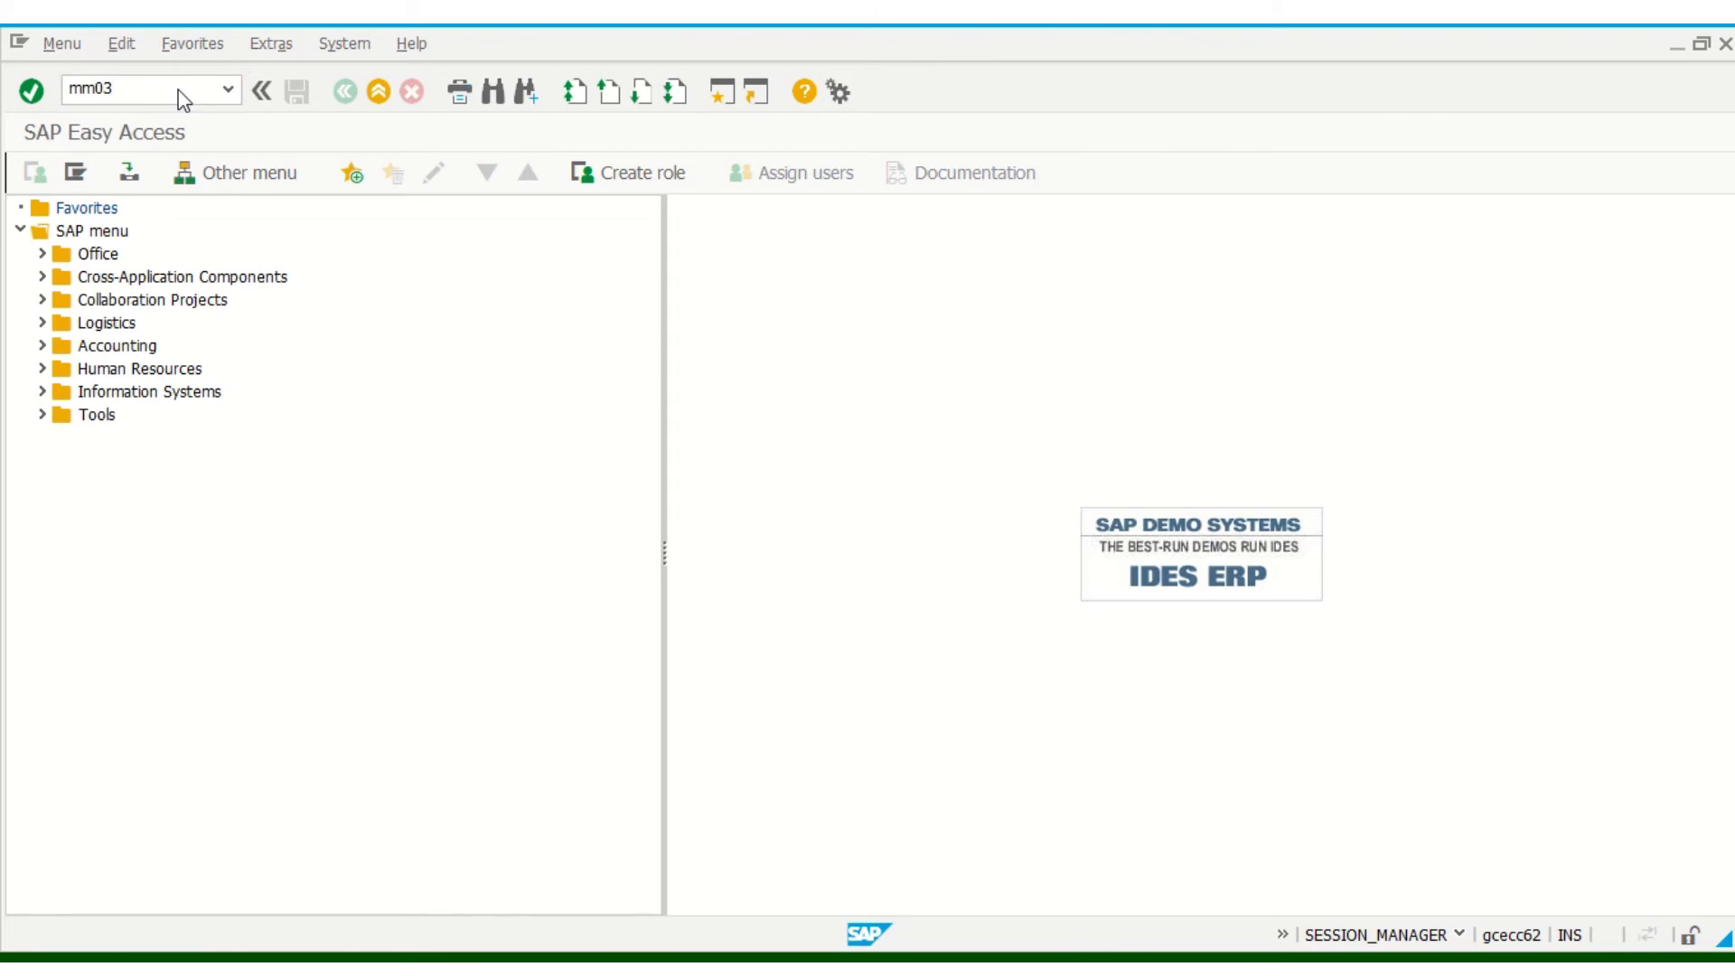
left_click(179, 90)
type("mm03")
key("Return")
left_click(320, 240)
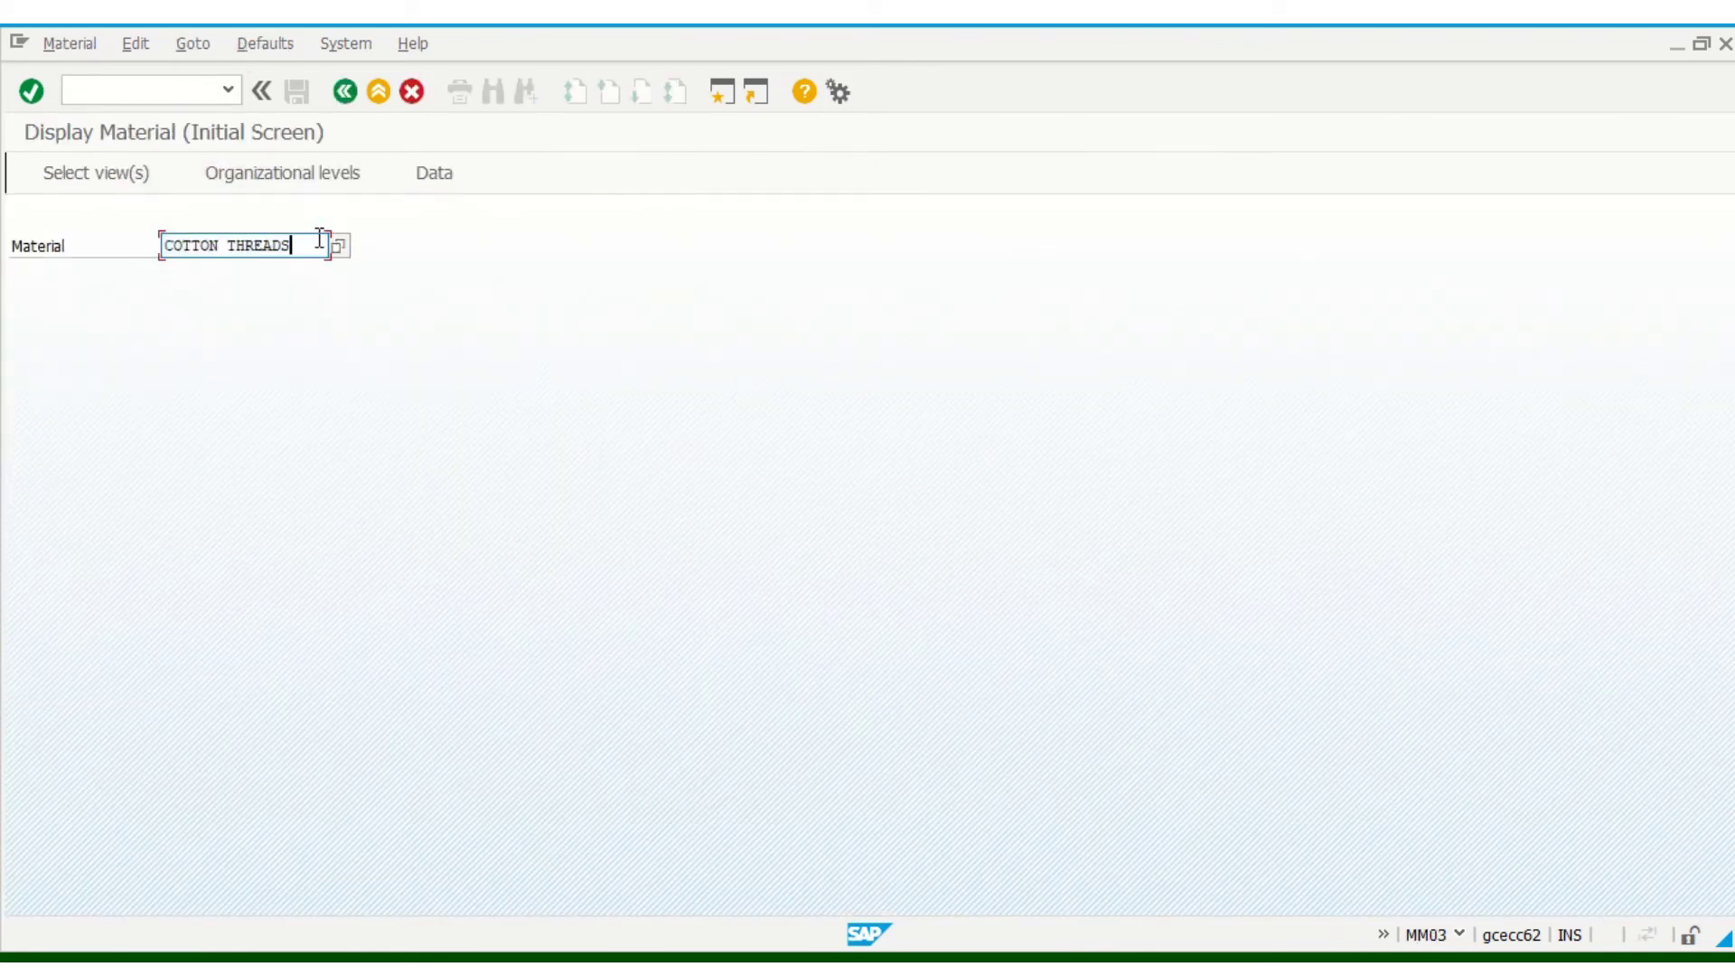
key("Return")
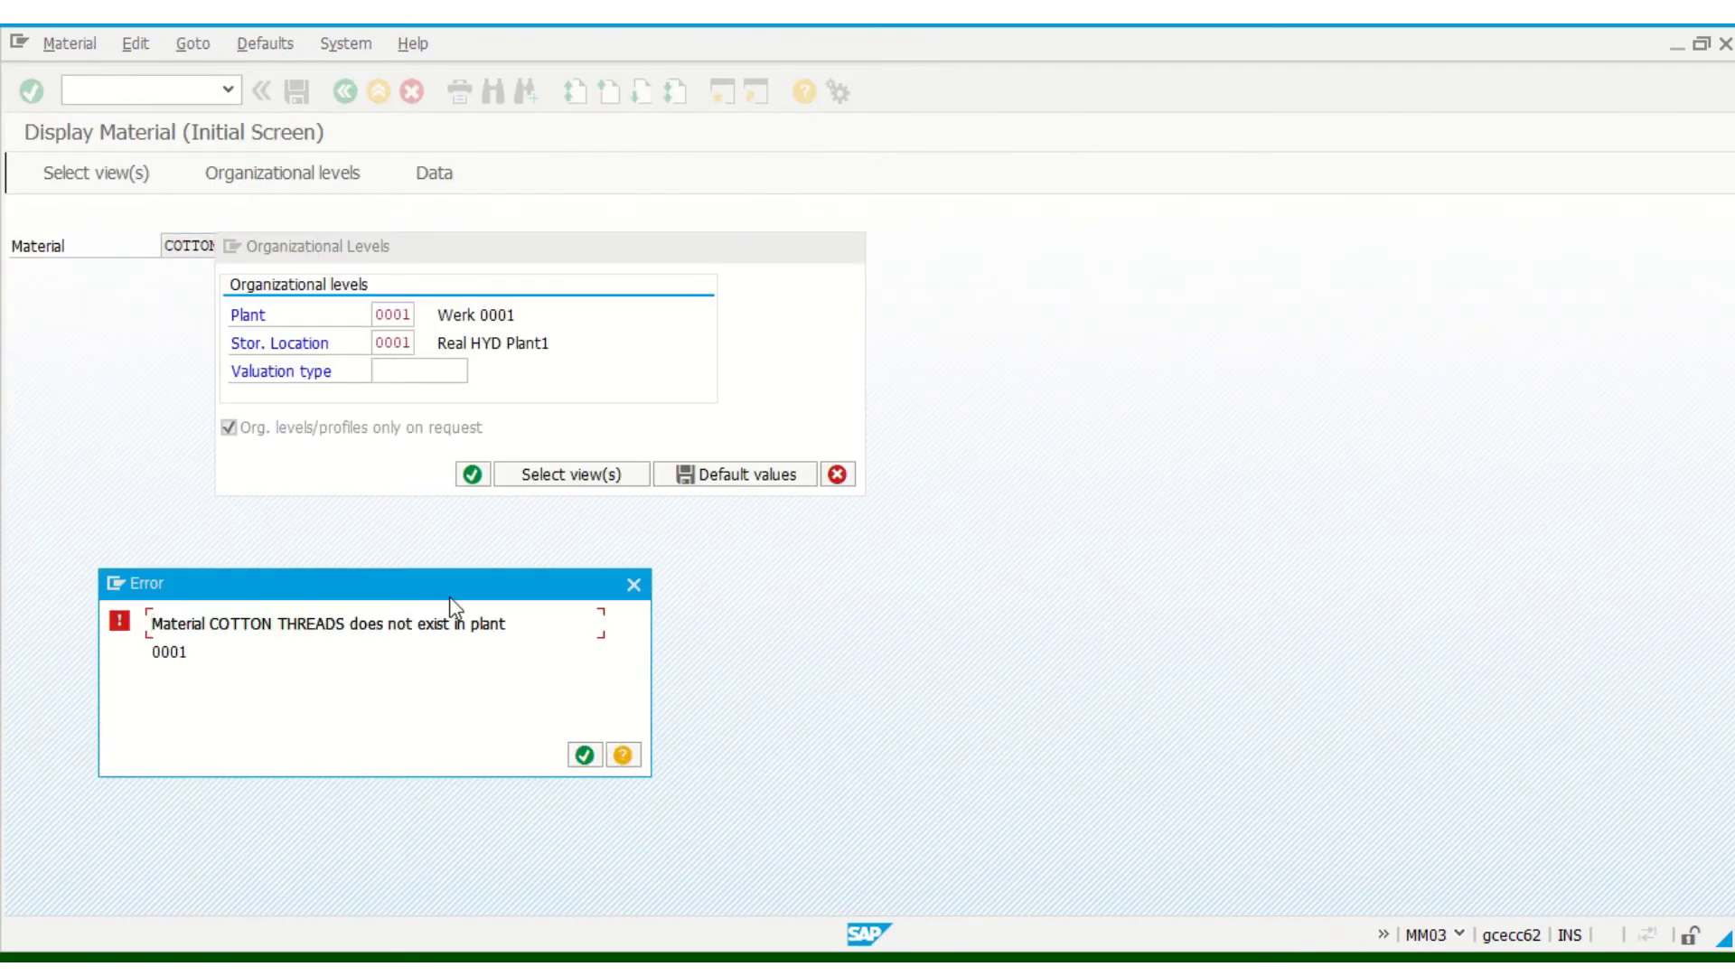
- Set the organizational levels to plant cu1 and storage location st1, and display the COTTON THREADS master data
left_click(634, 585)
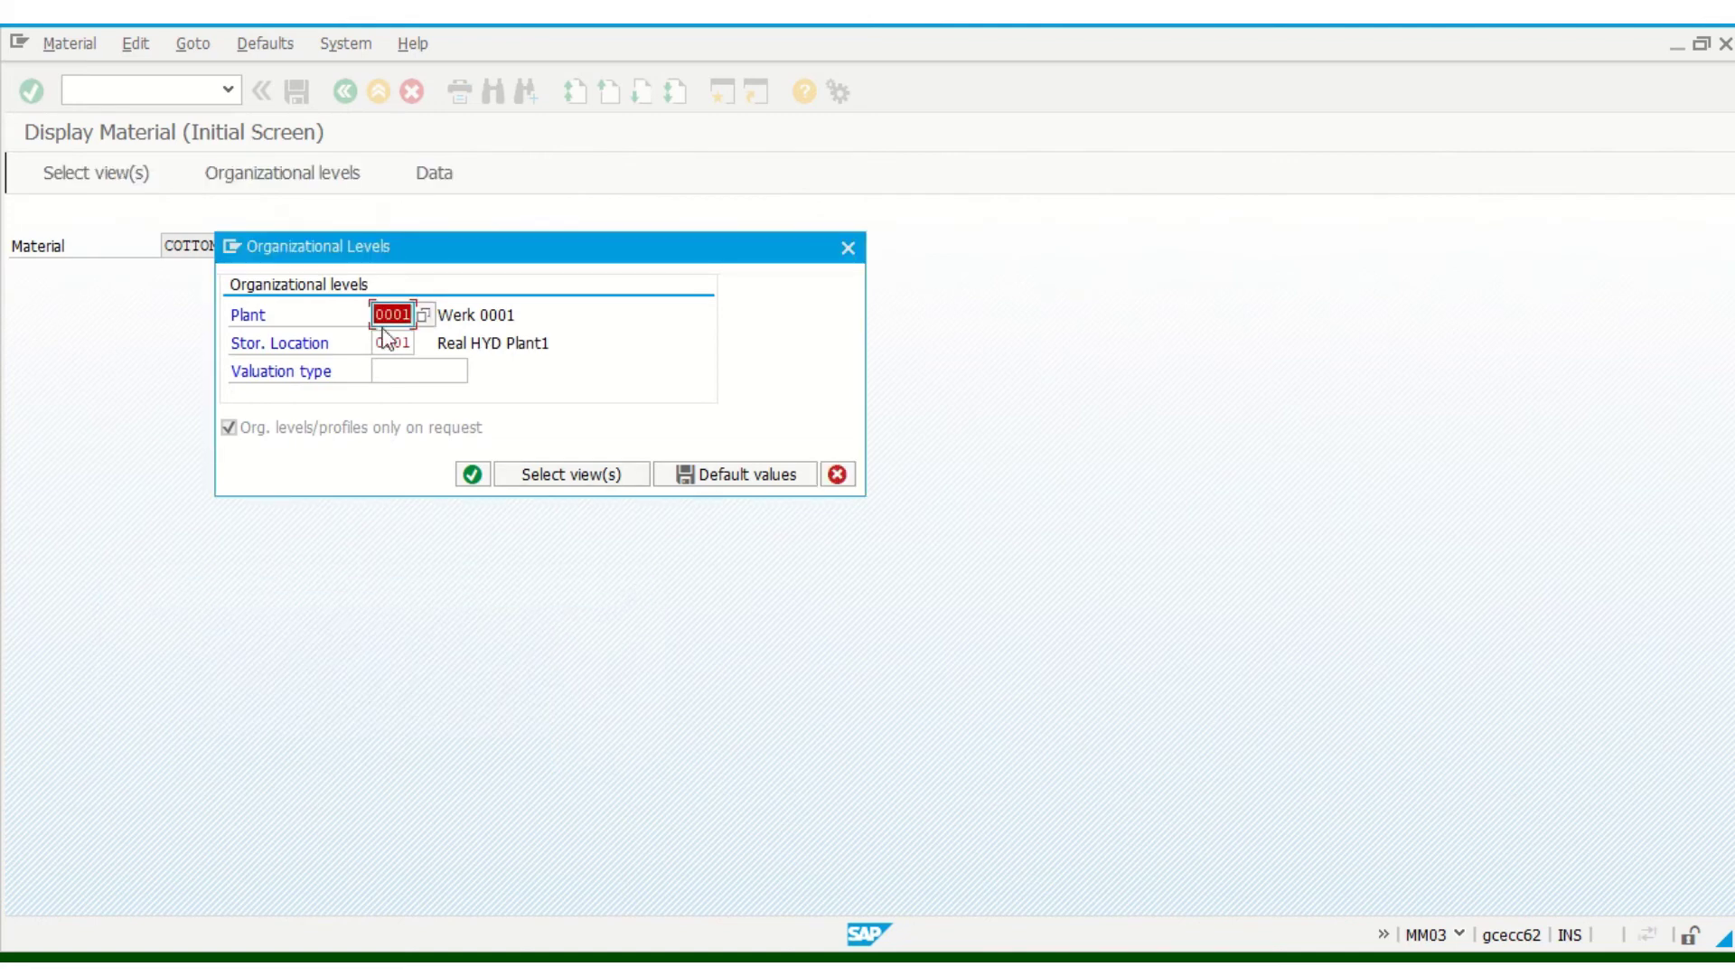
type("cul")
left_click(402, 335)
left_click(401, 339)
left_click(402, 339)
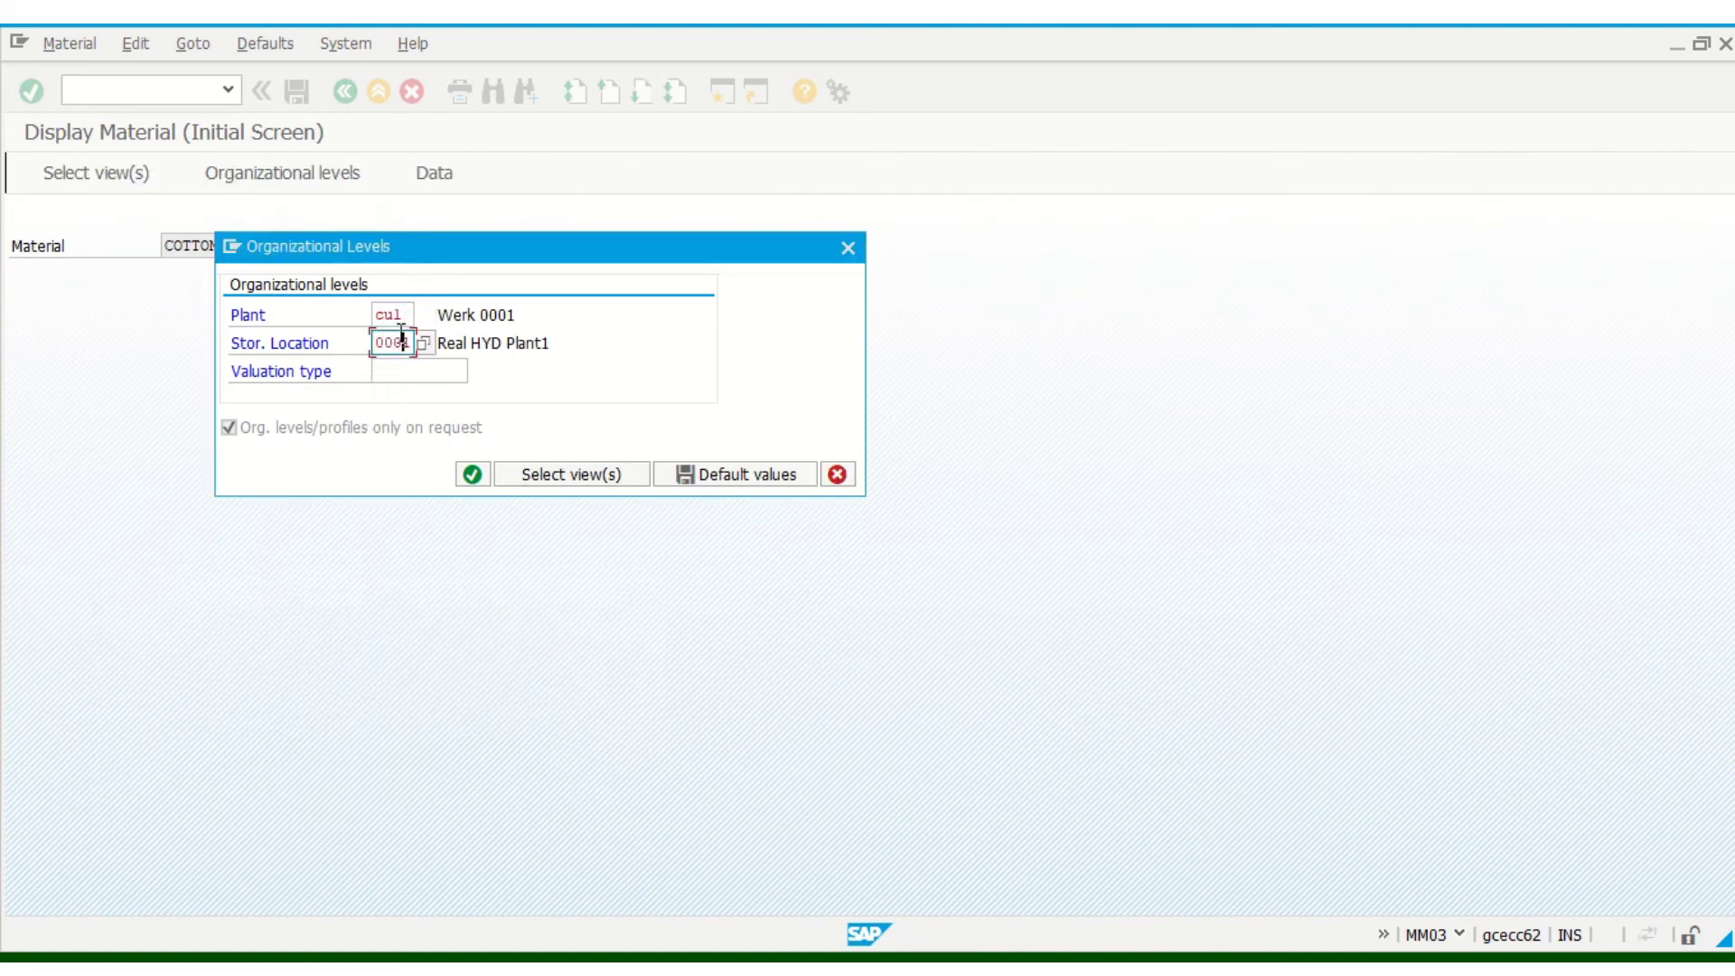
key("BackSpace")
key("BackSpace")
key("BackSpace")
key("BackSpace")
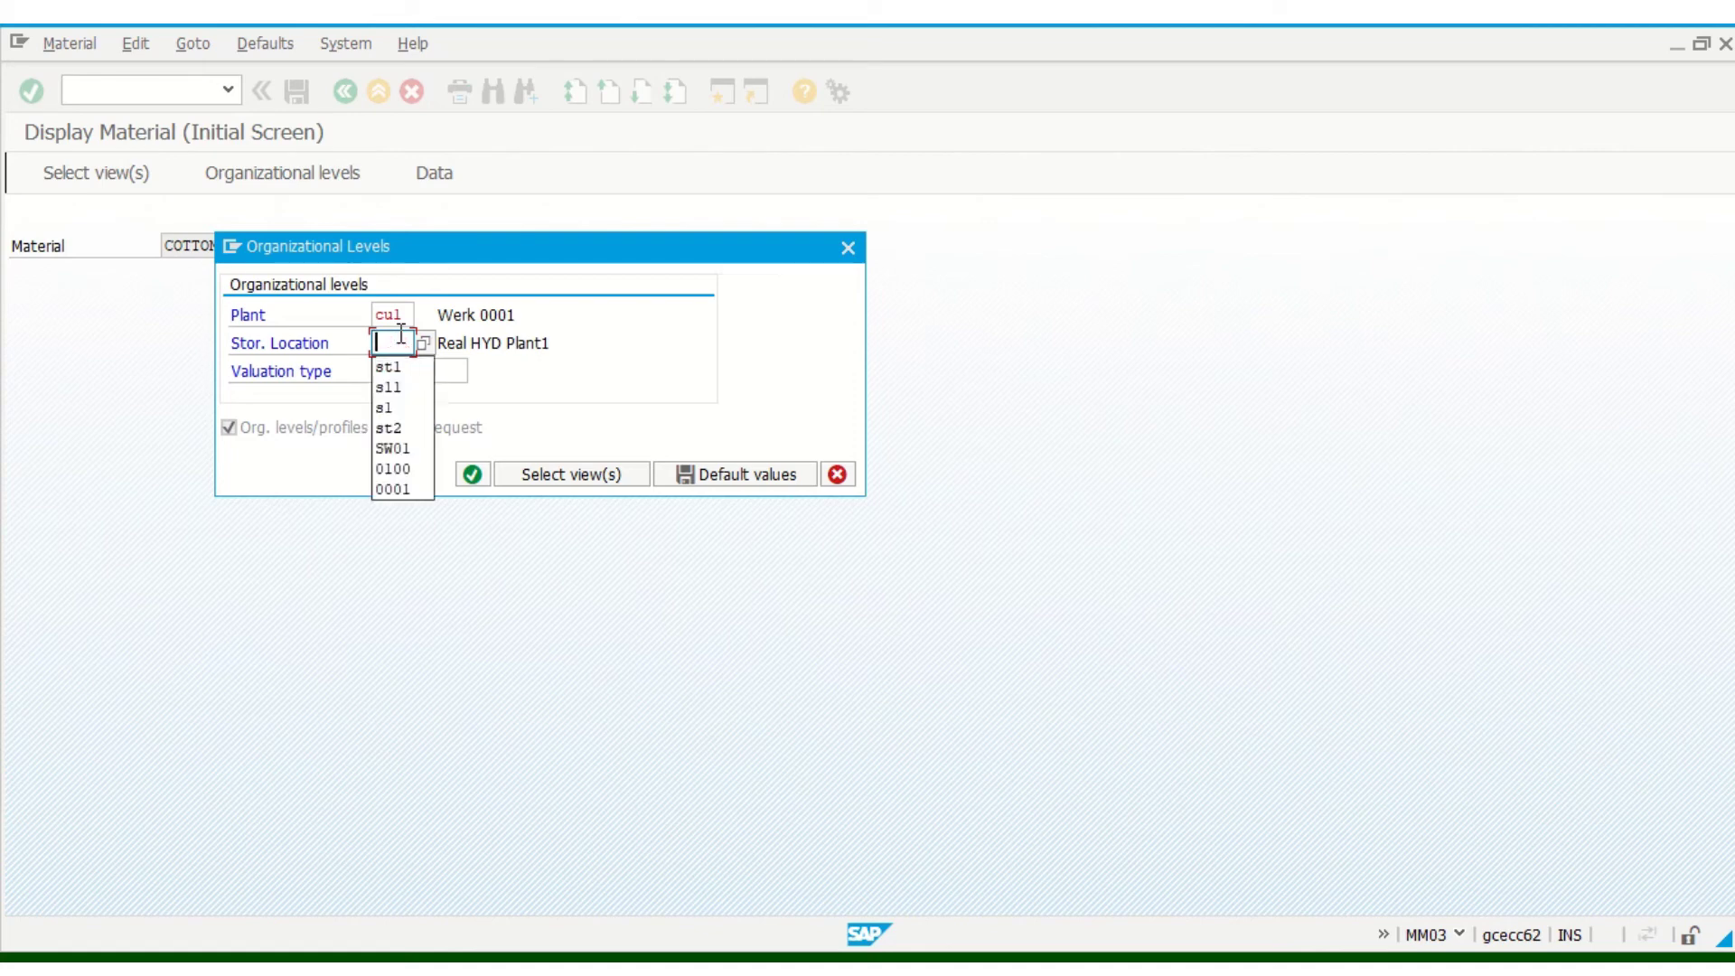
type("stl")
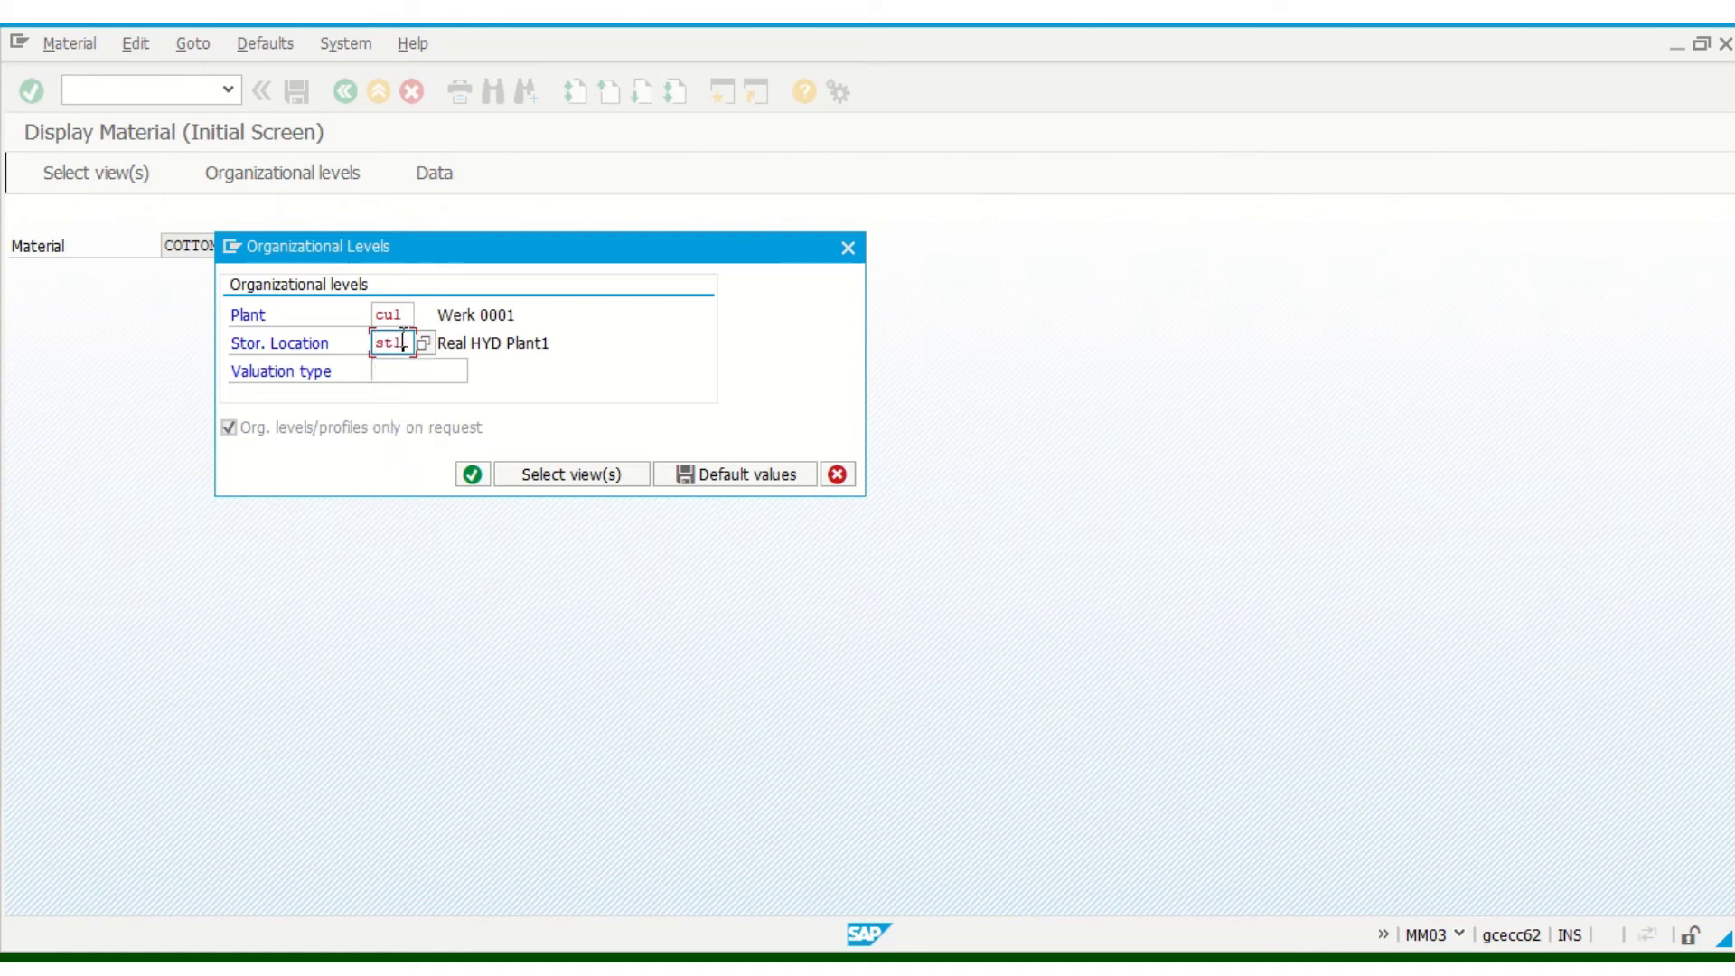
left_click(470, 474)
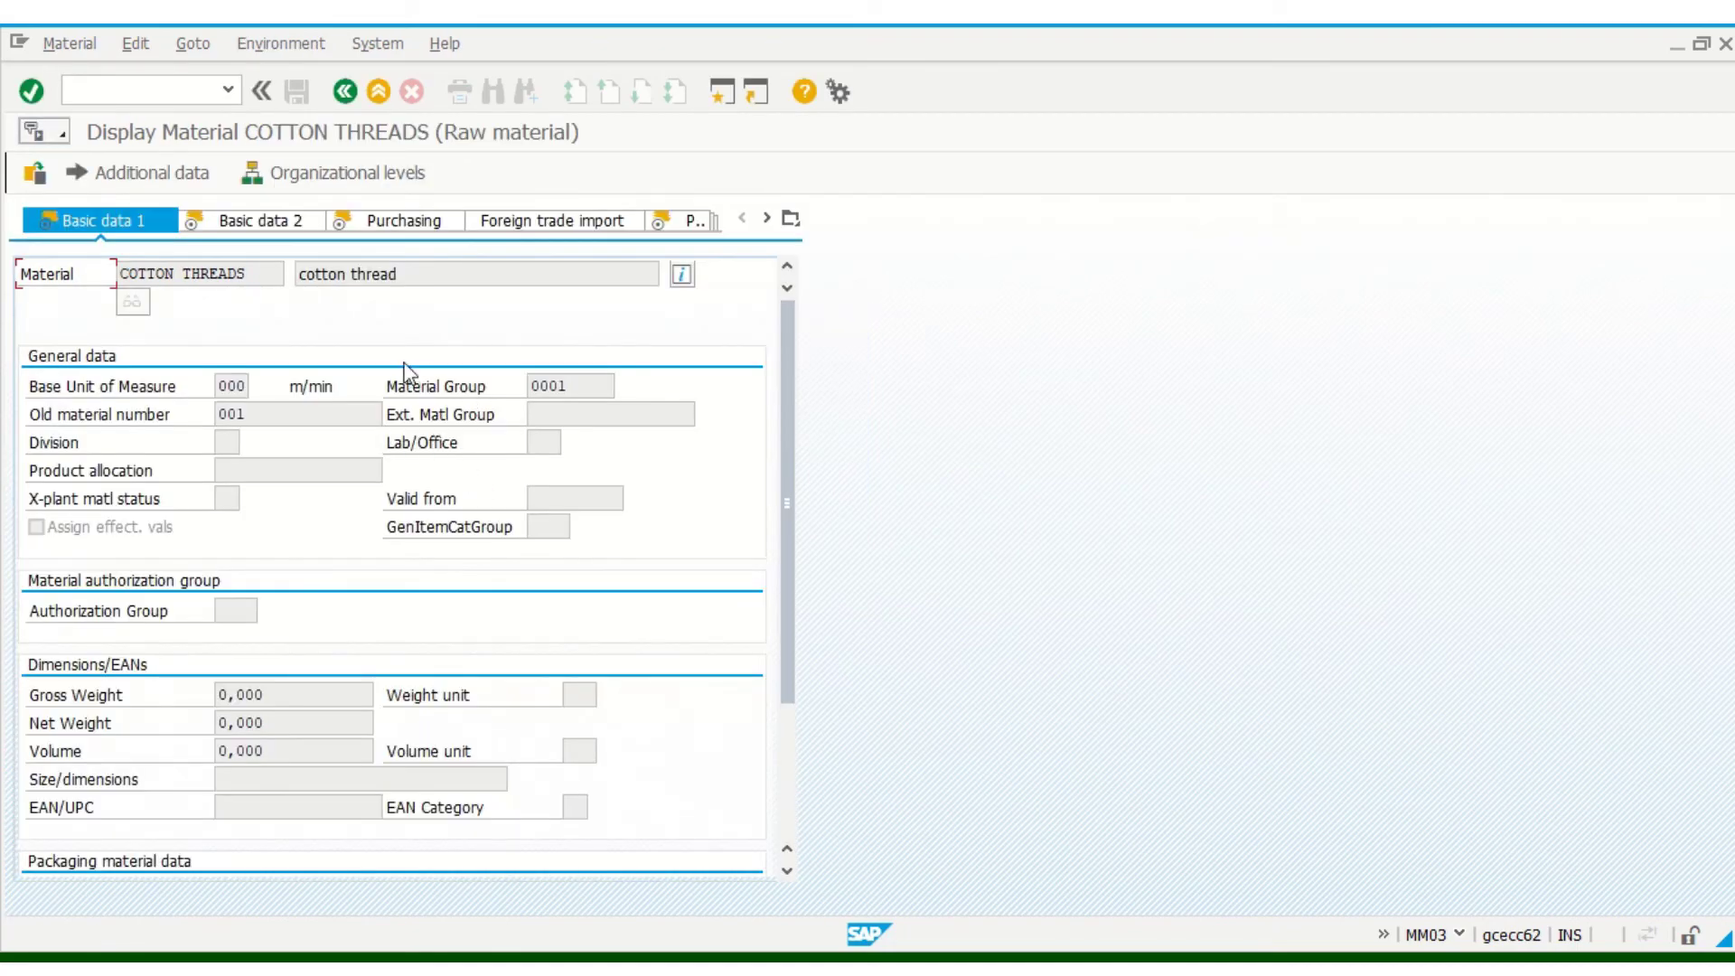
- Review the Basic data 2, Purchasing, Purchase order text, MRP 1 and MRP 3 views of COTTON THREADS
left_click(241, 223)
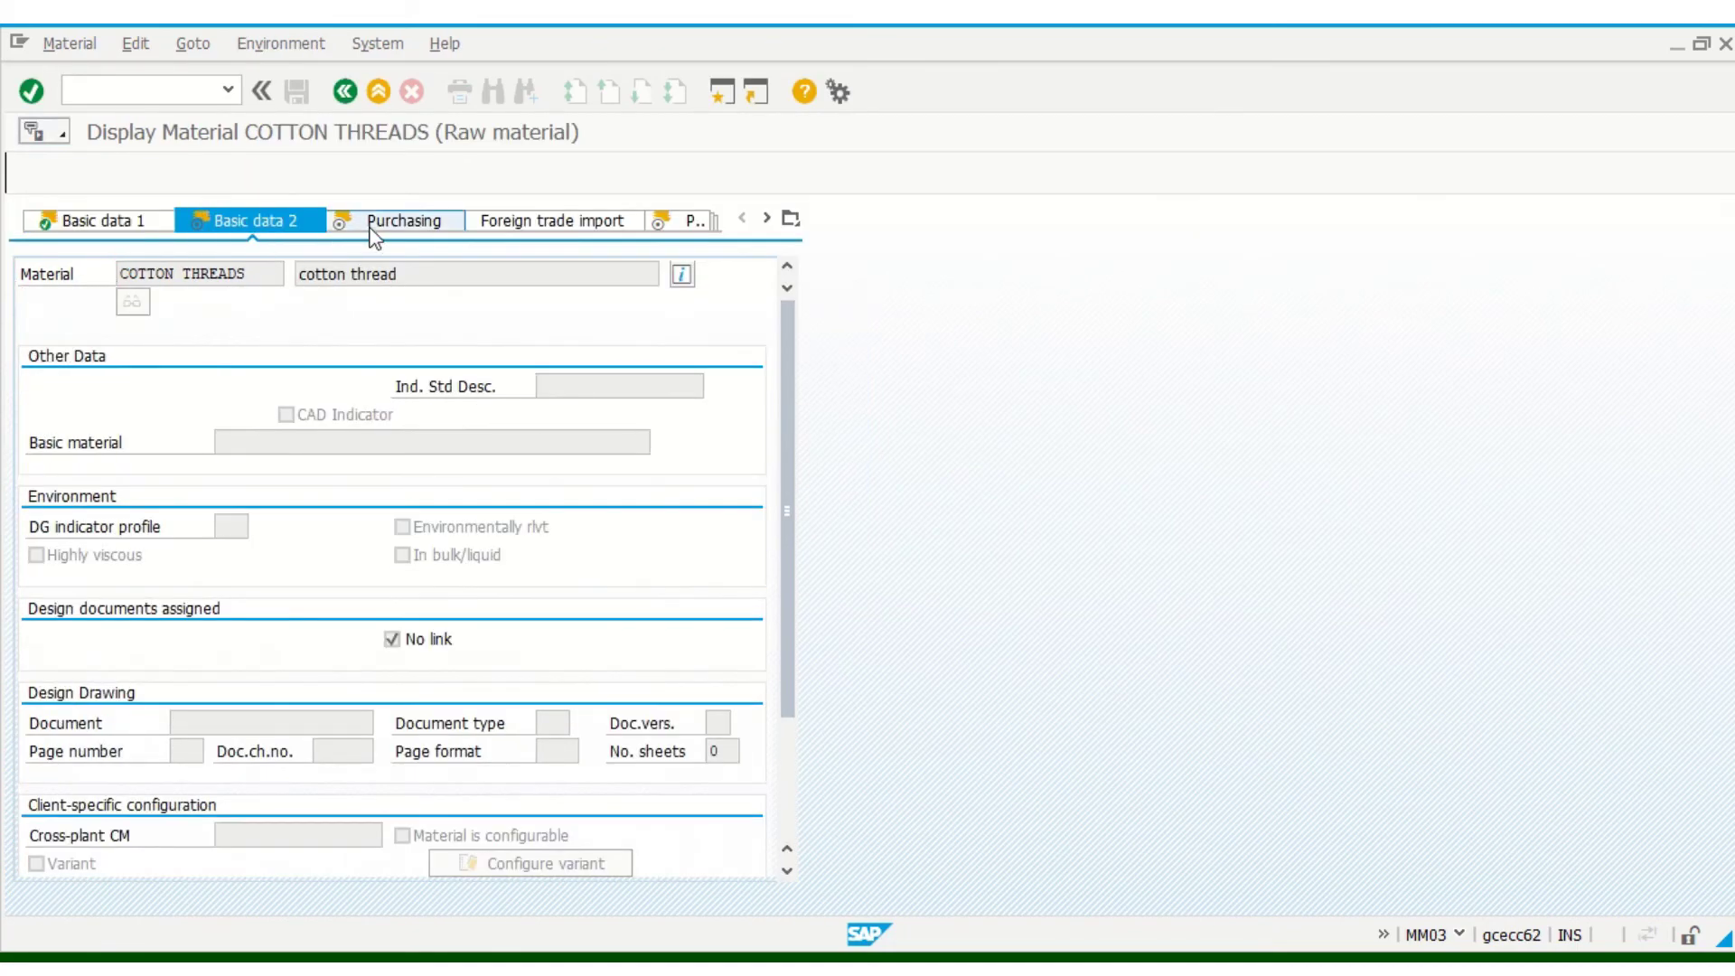
left_click(374, 226)
left_click(578, 233)
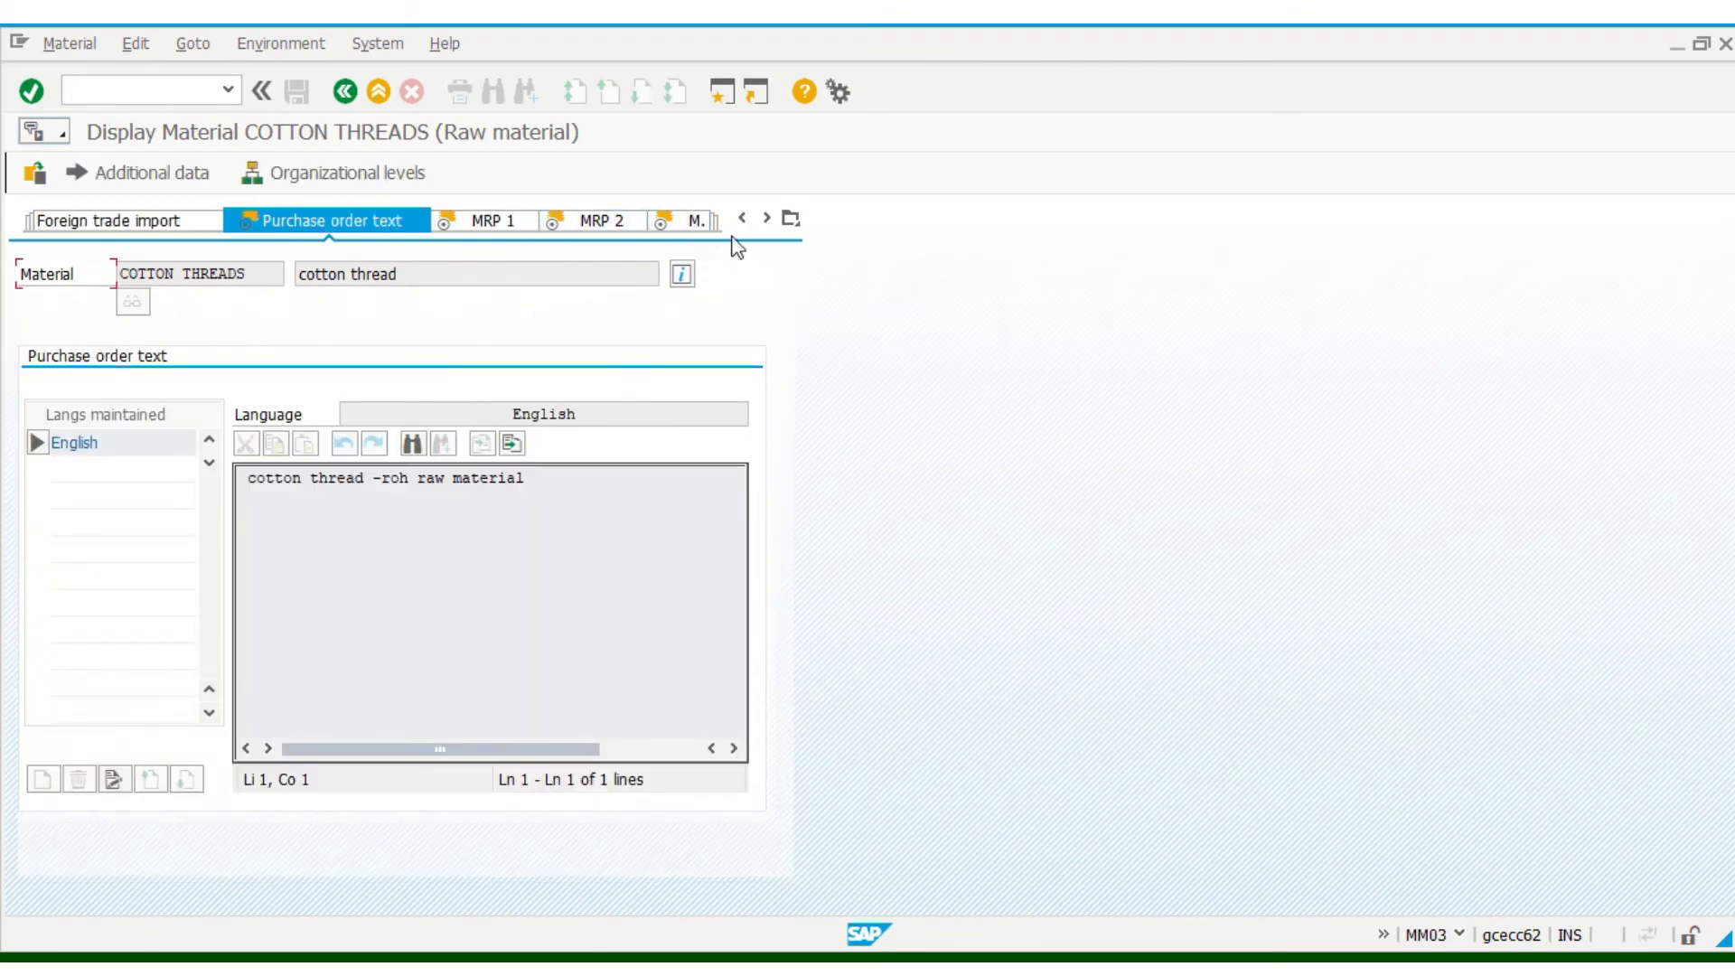
left_click(793, 222)
left_click(828, 391)
left_click(791, 219)
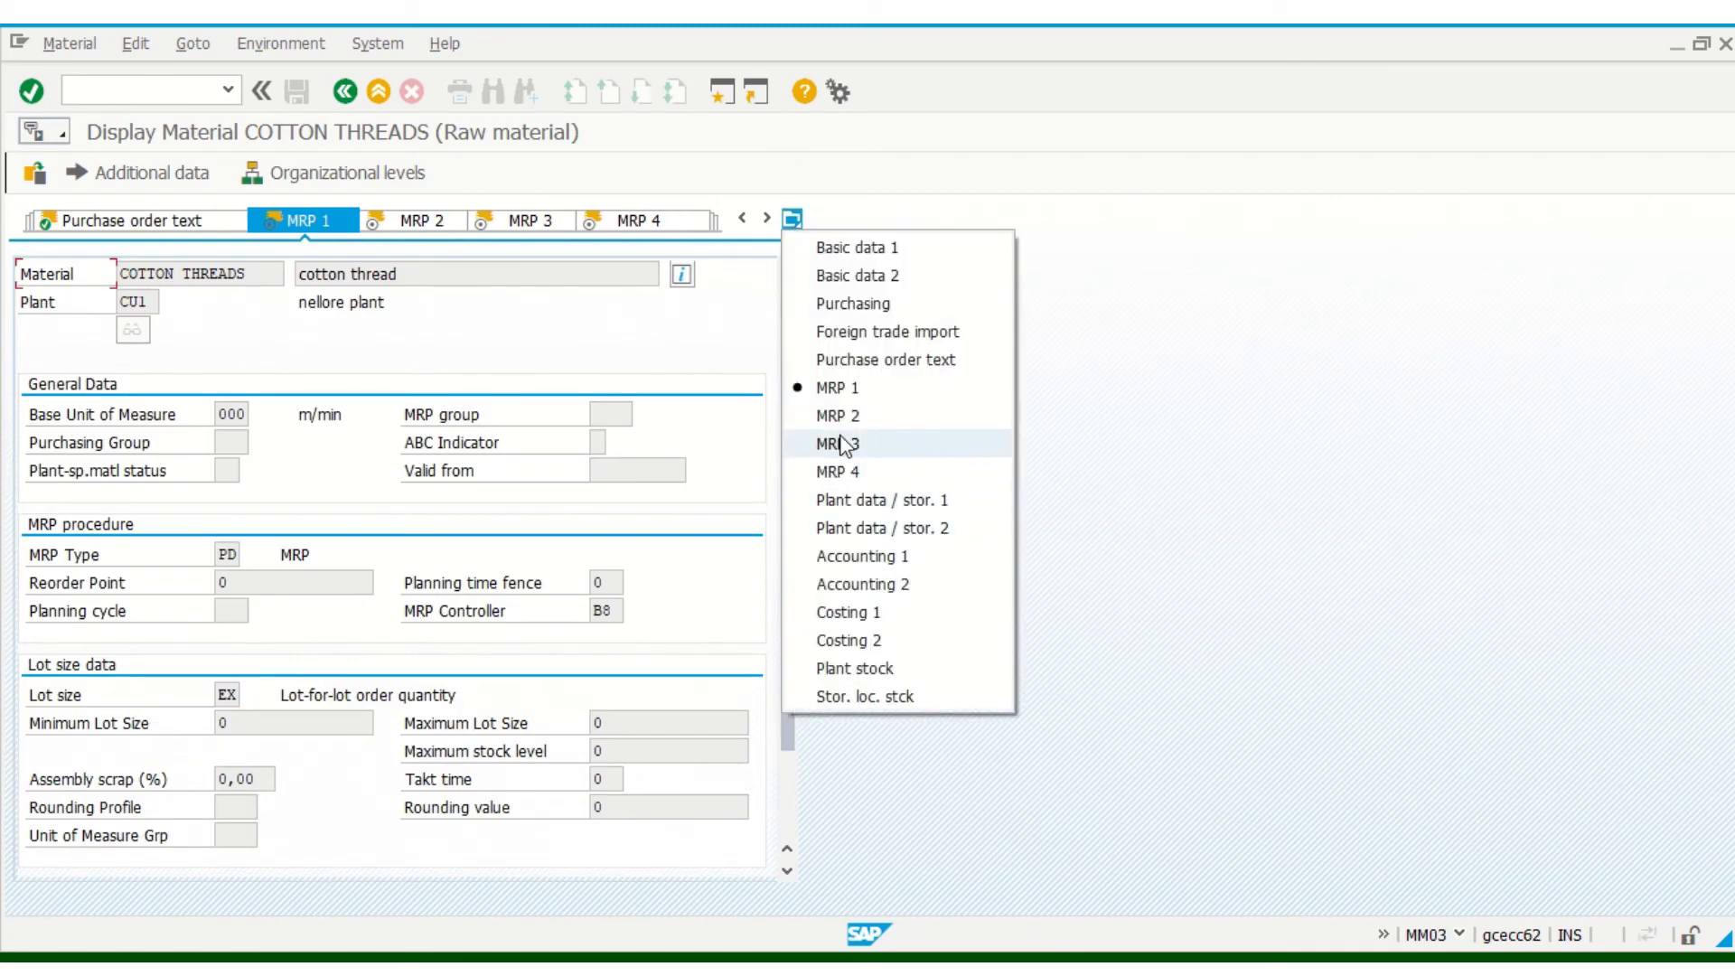
left_click(839, 443)
- Review the Accounting 2, Costing 1 and Costing 2 views of COTTON THREADS, and return to SAP Easy Access
left_click(790, 219)
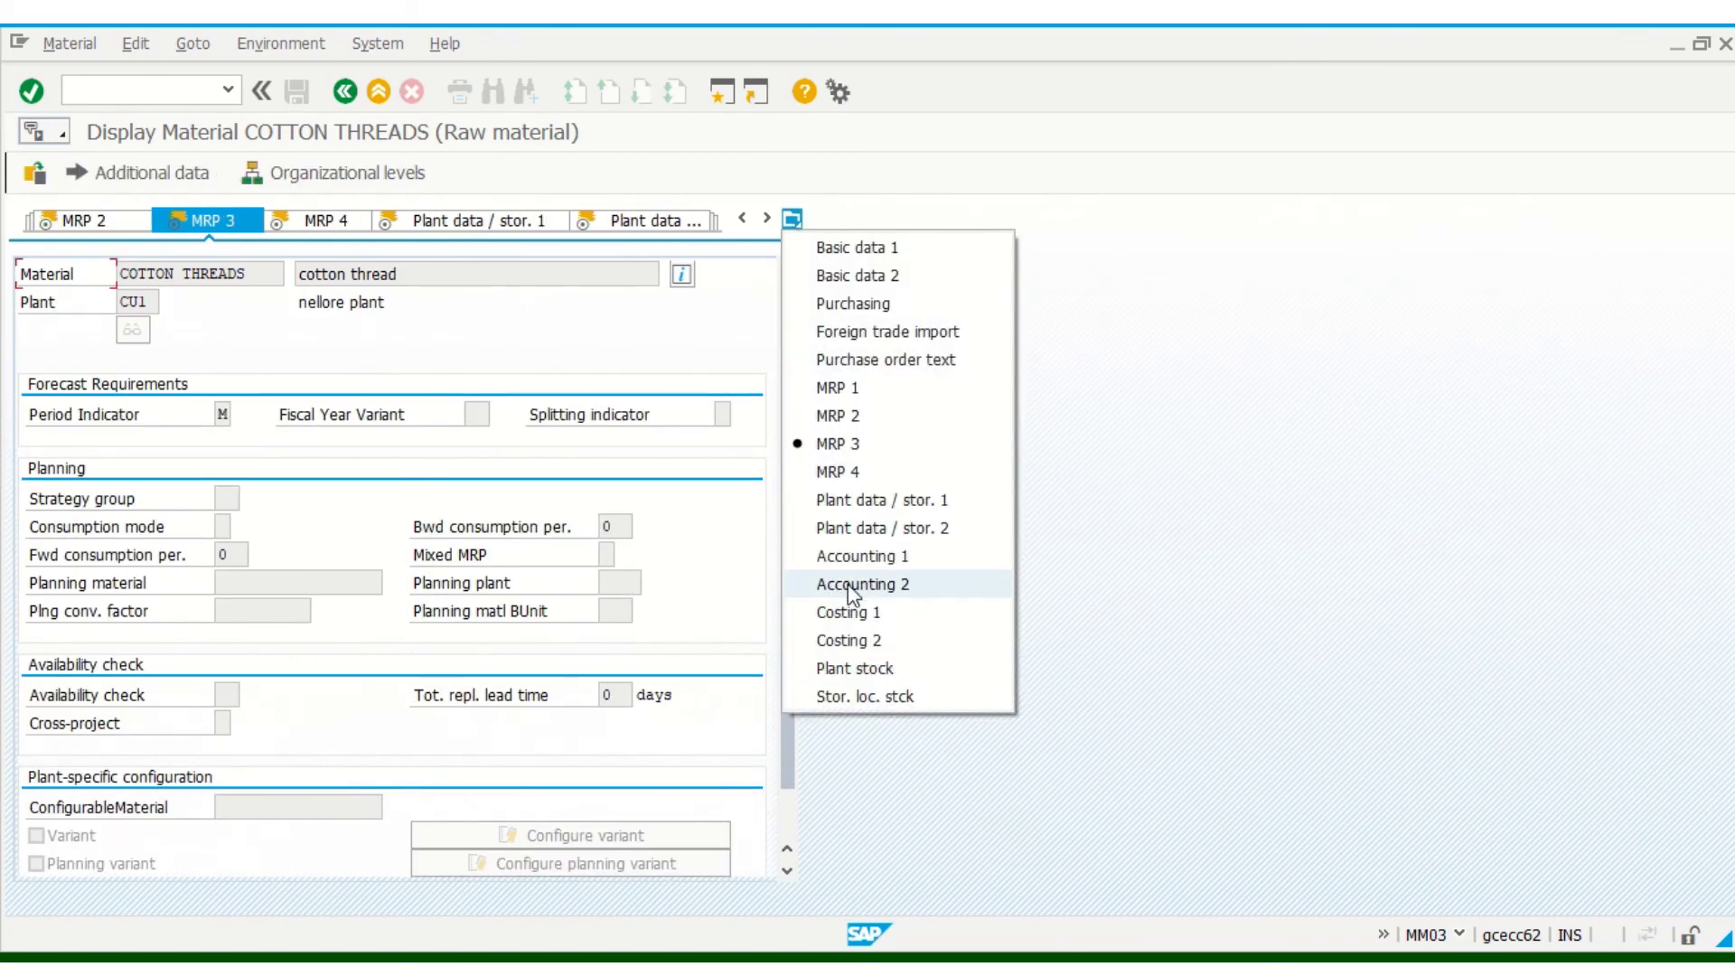
left_click(852, 585)
left_click(792, 219)
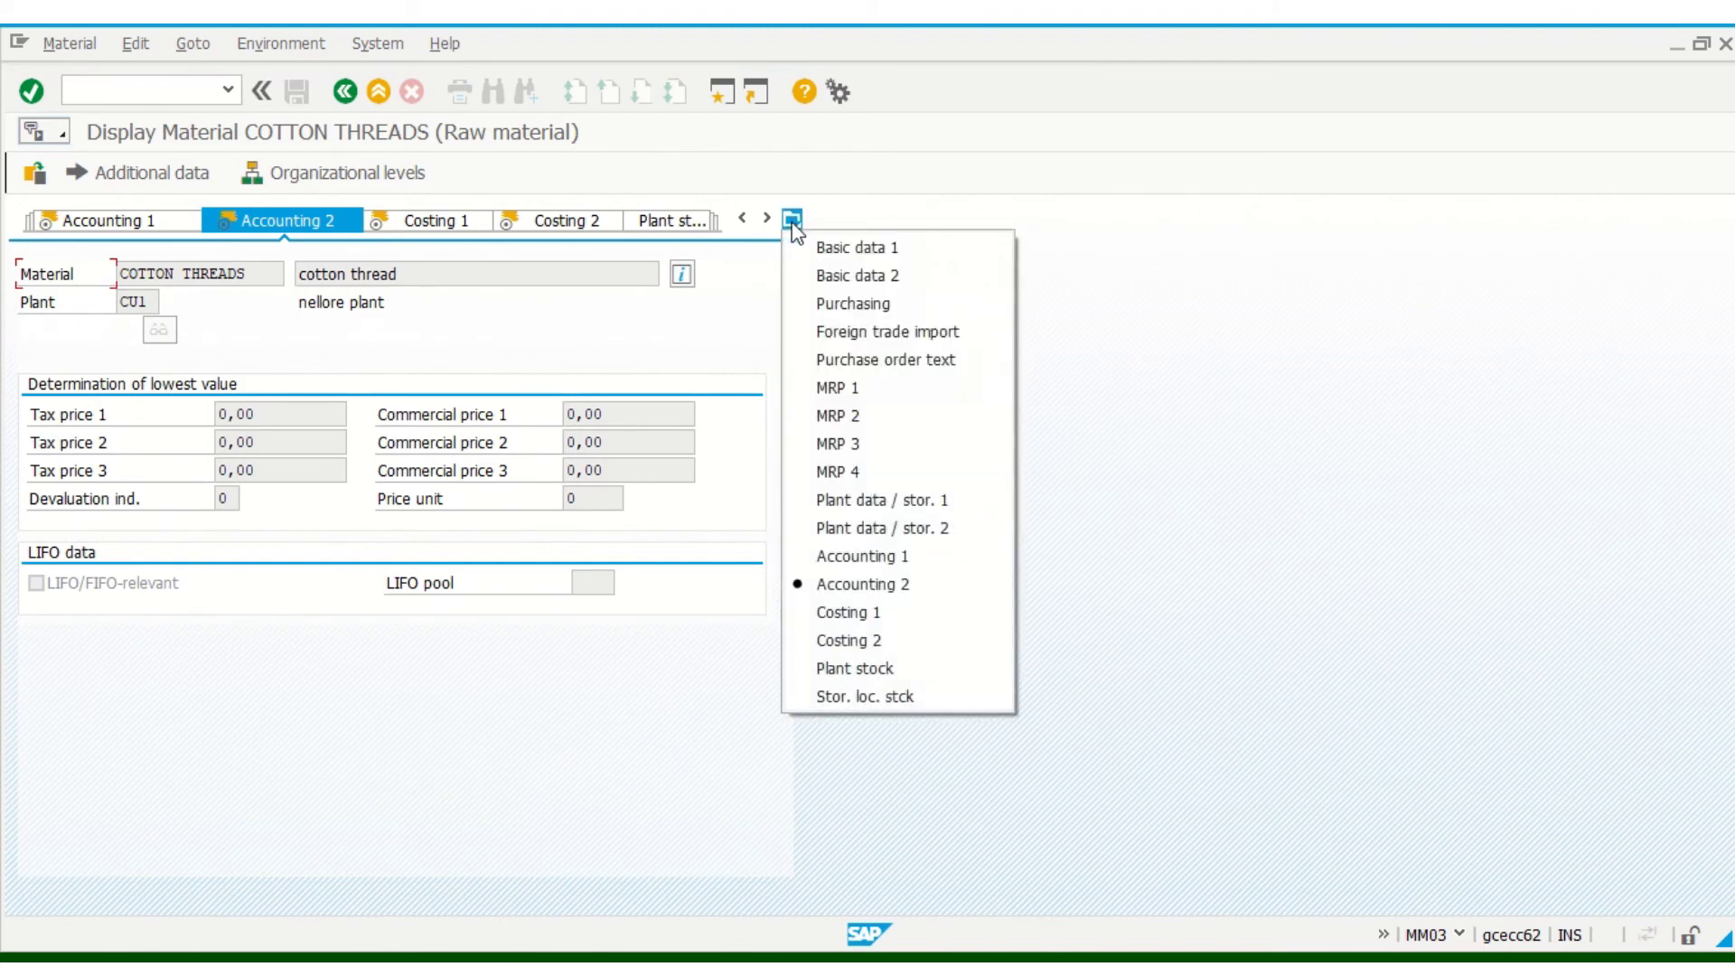
left_click(842, 612)
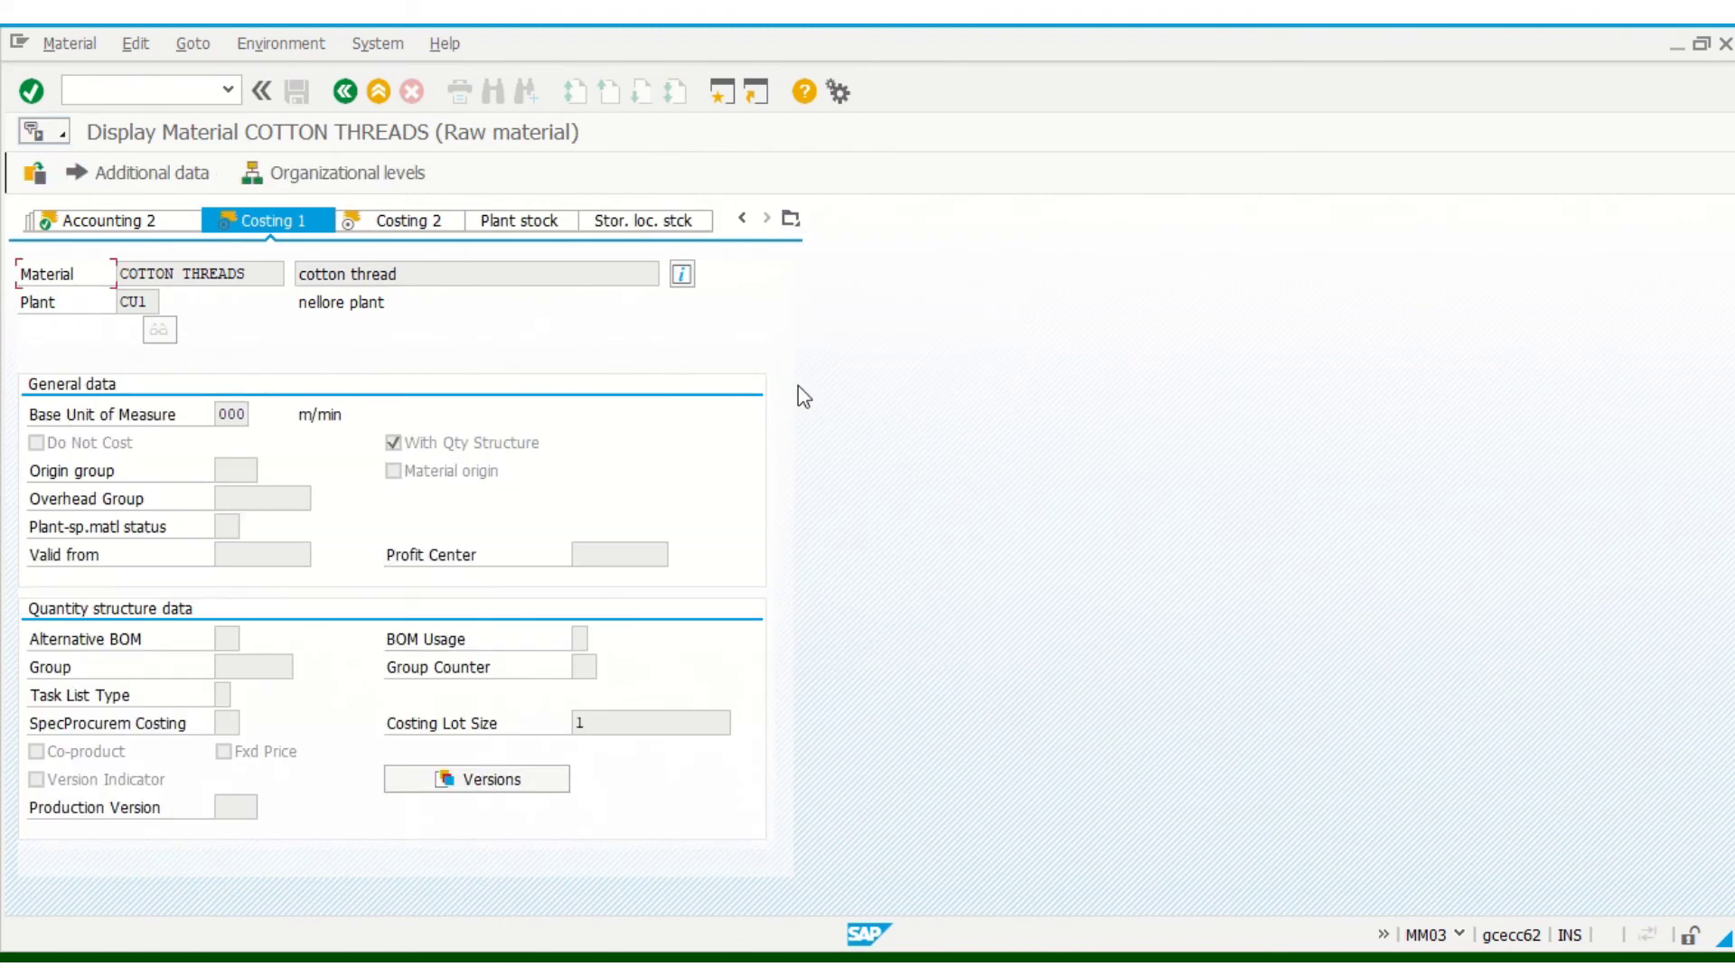
left_click(792, 220)
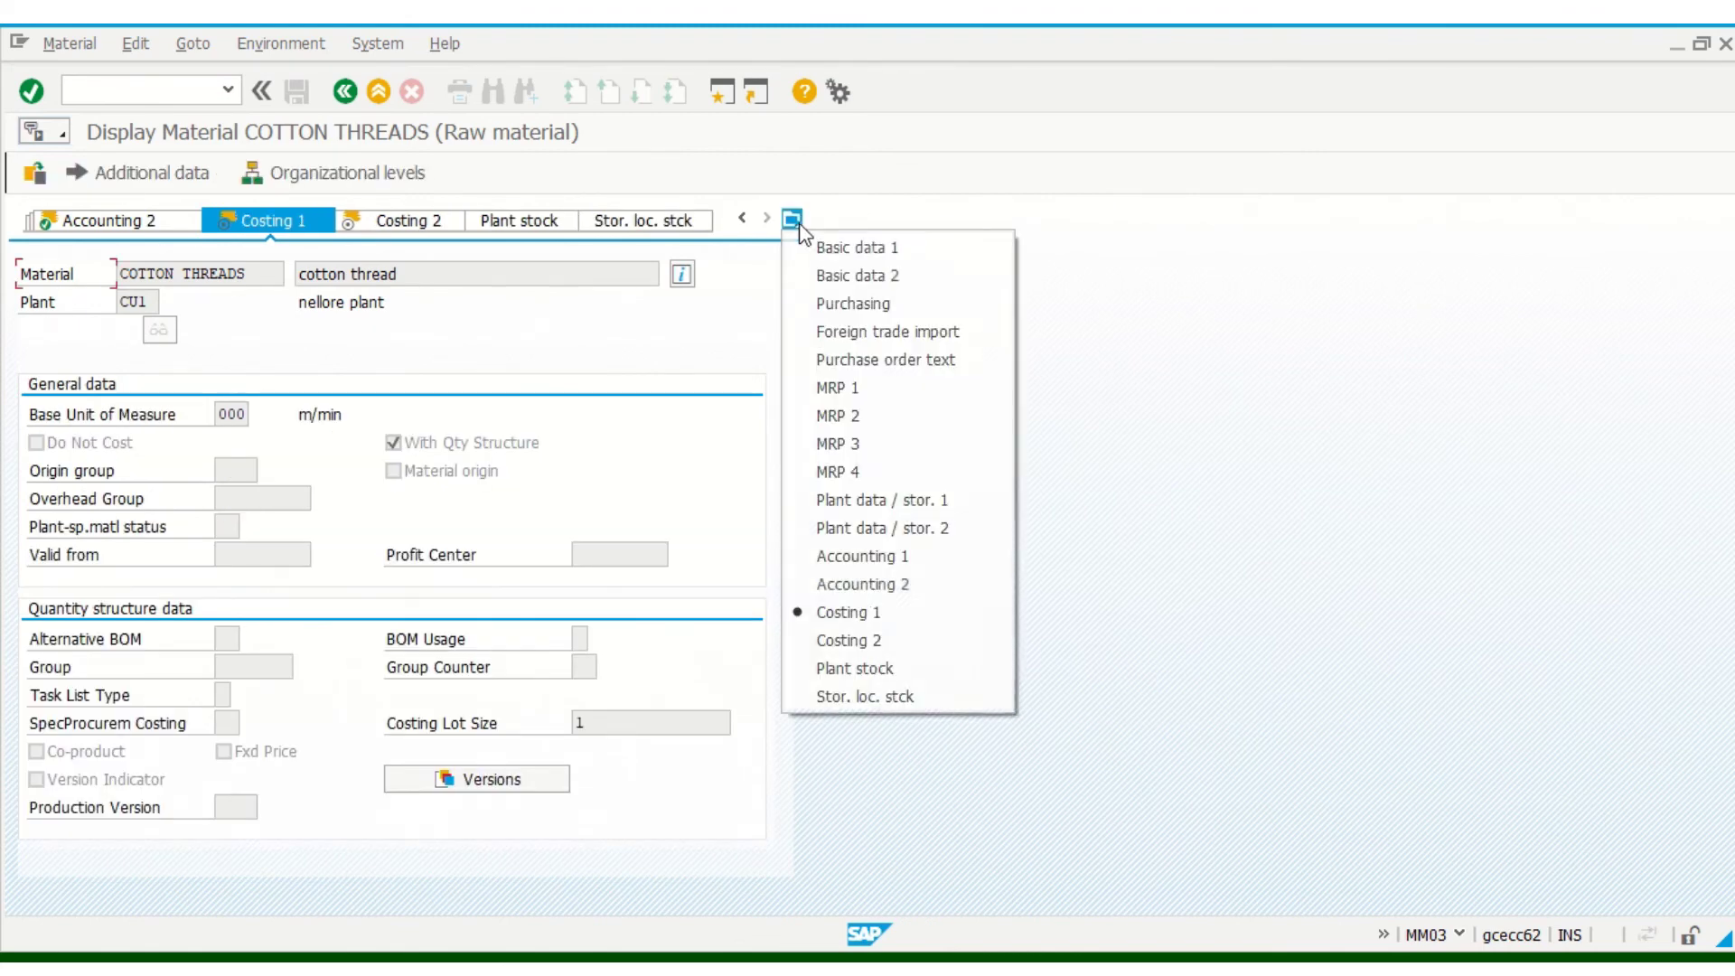
left_click(872, 635)
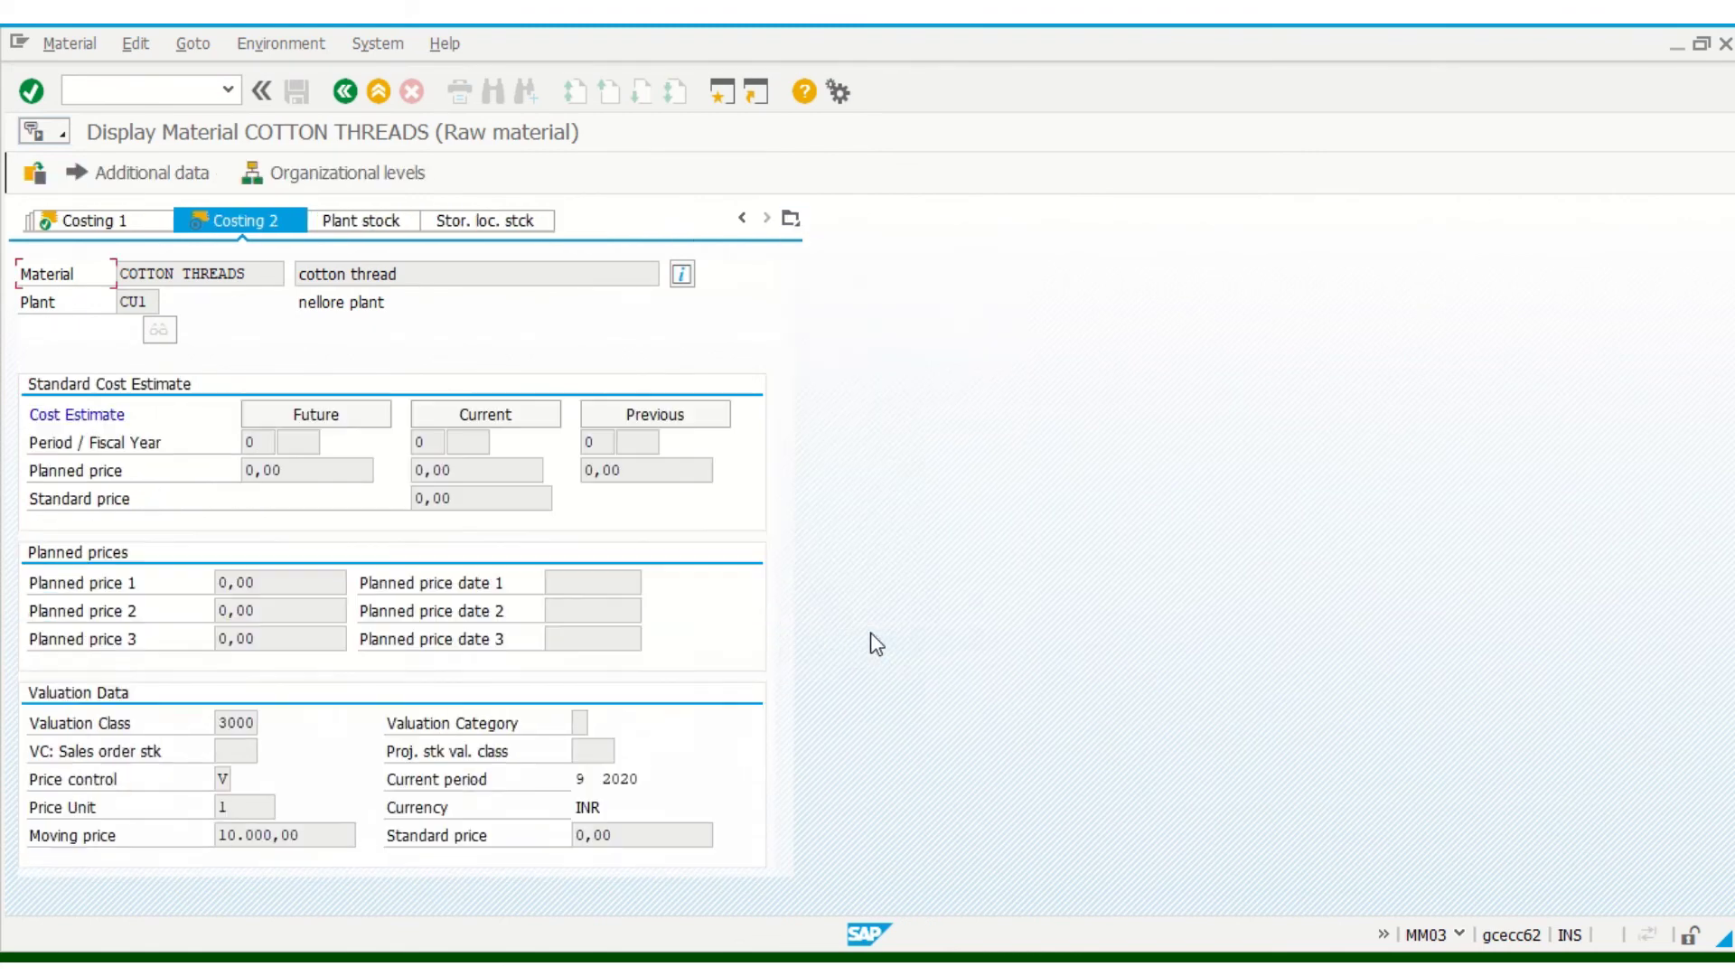
left_click(355, 101)
left_click(349, 96)
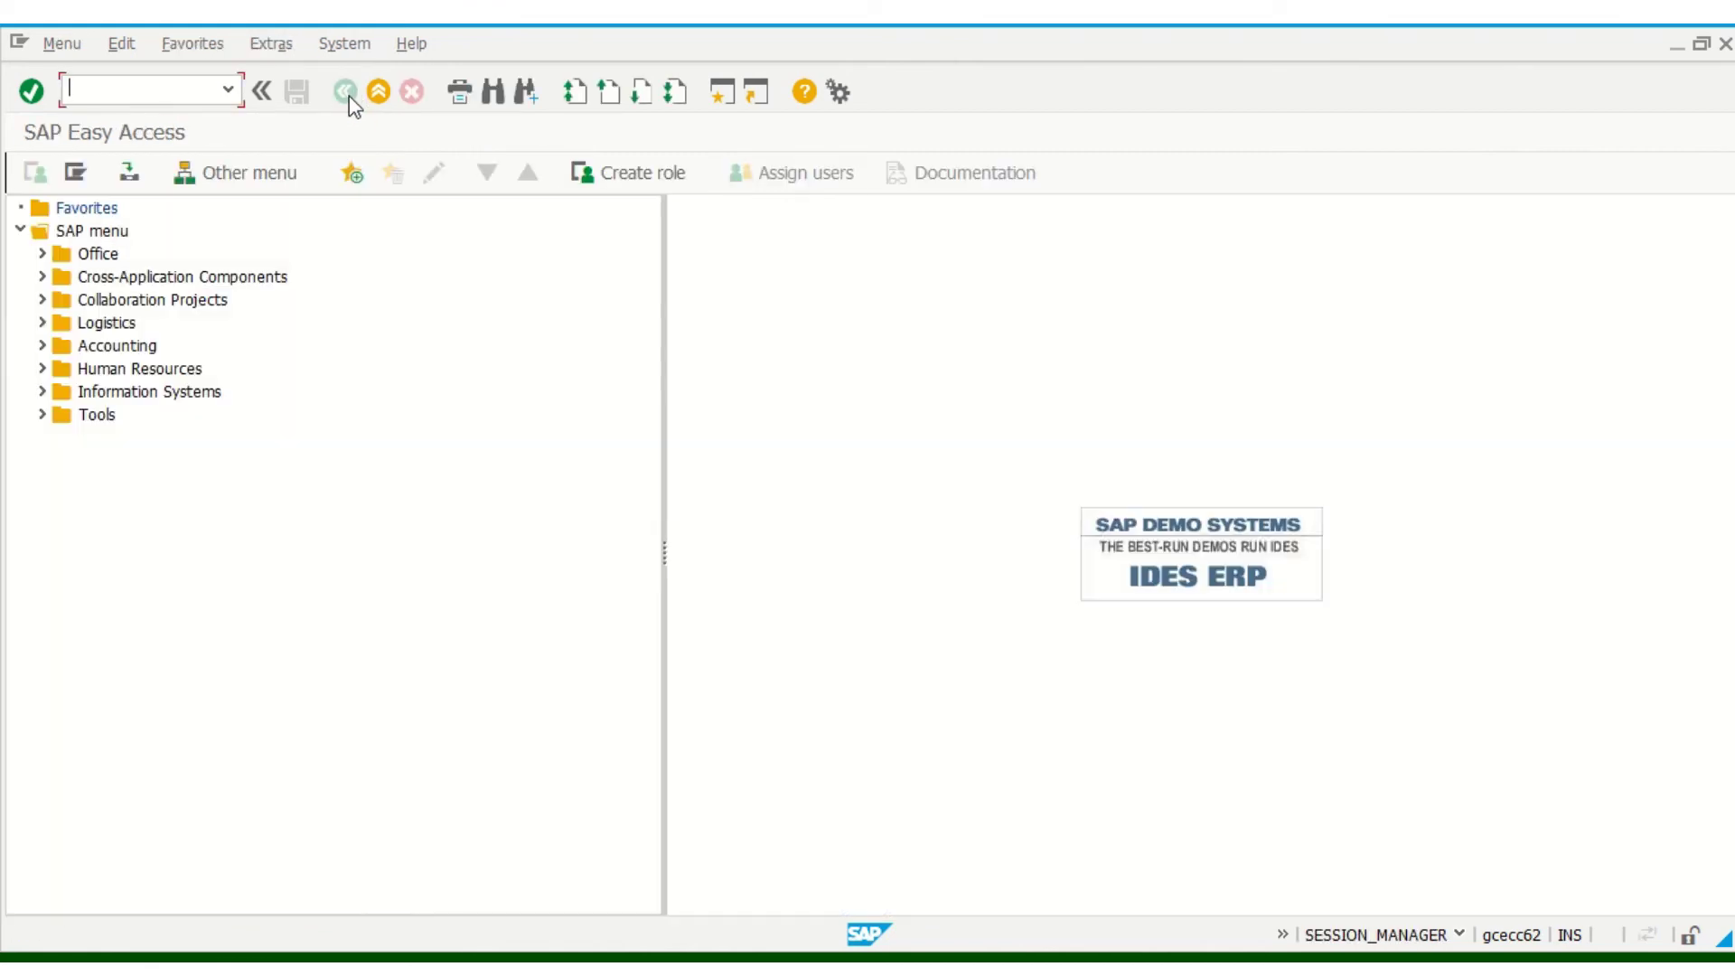
mouse_move(775, 31)
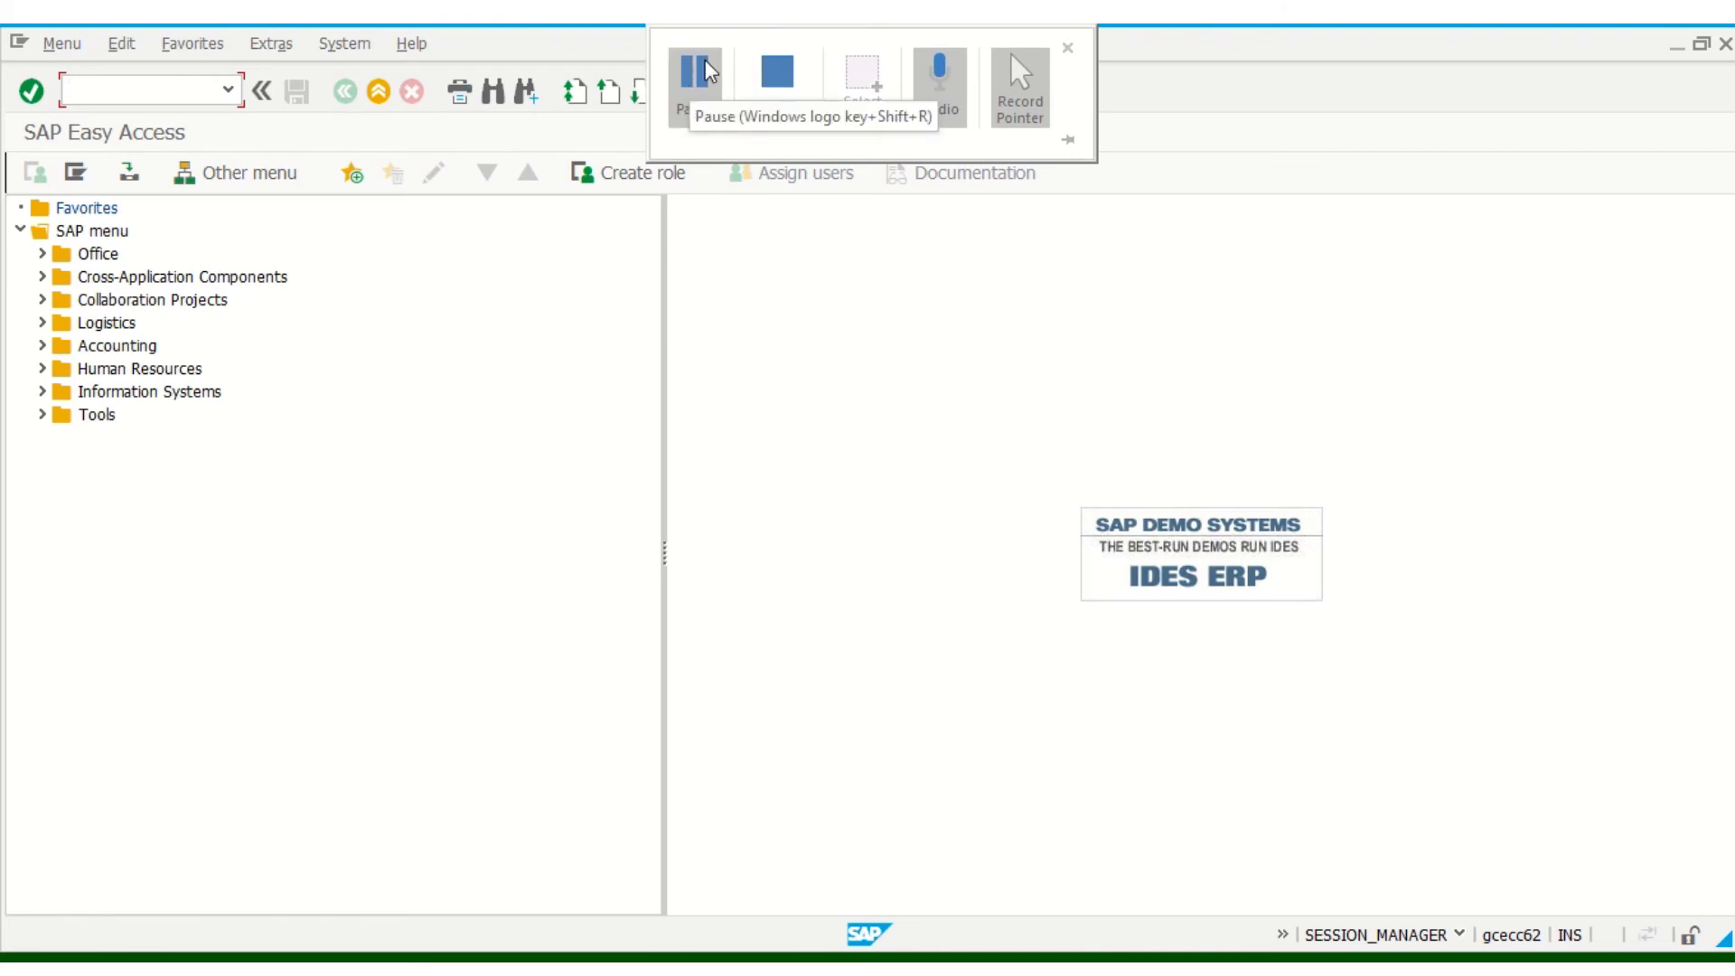
left_click(693, 88)
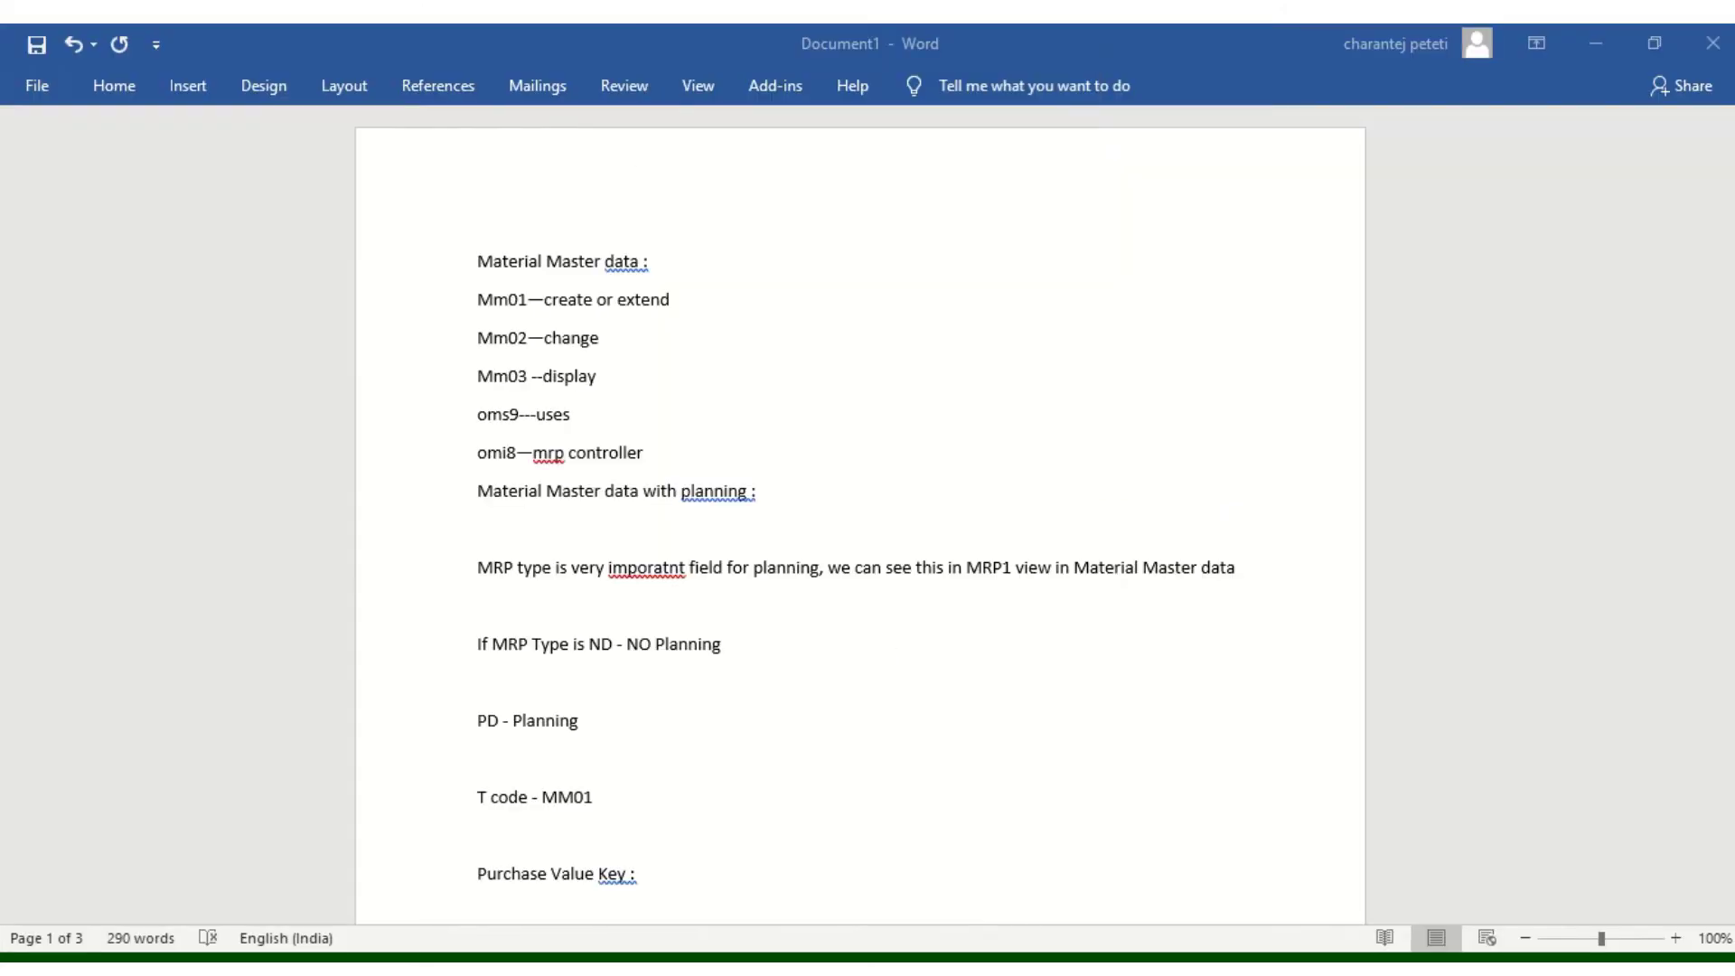
- Switch to the SAP plant parameters window and open a new session there to start material creation with MM01
mouse_move(1175, 965)
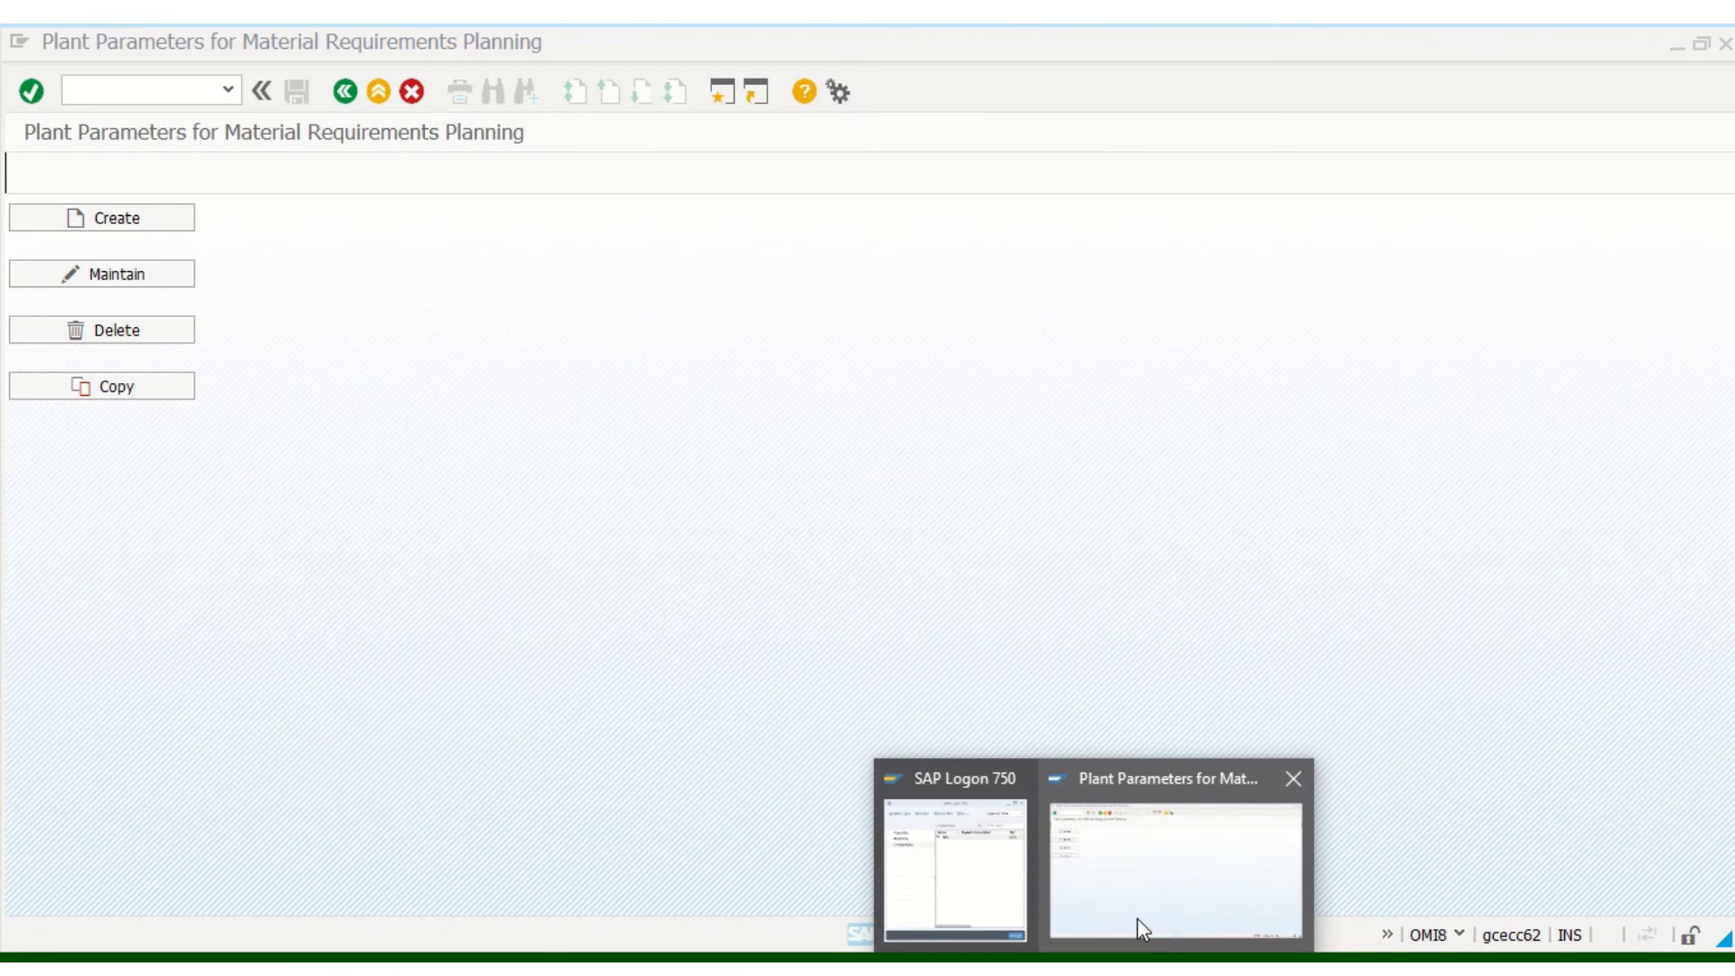
left_click(1137, 918)
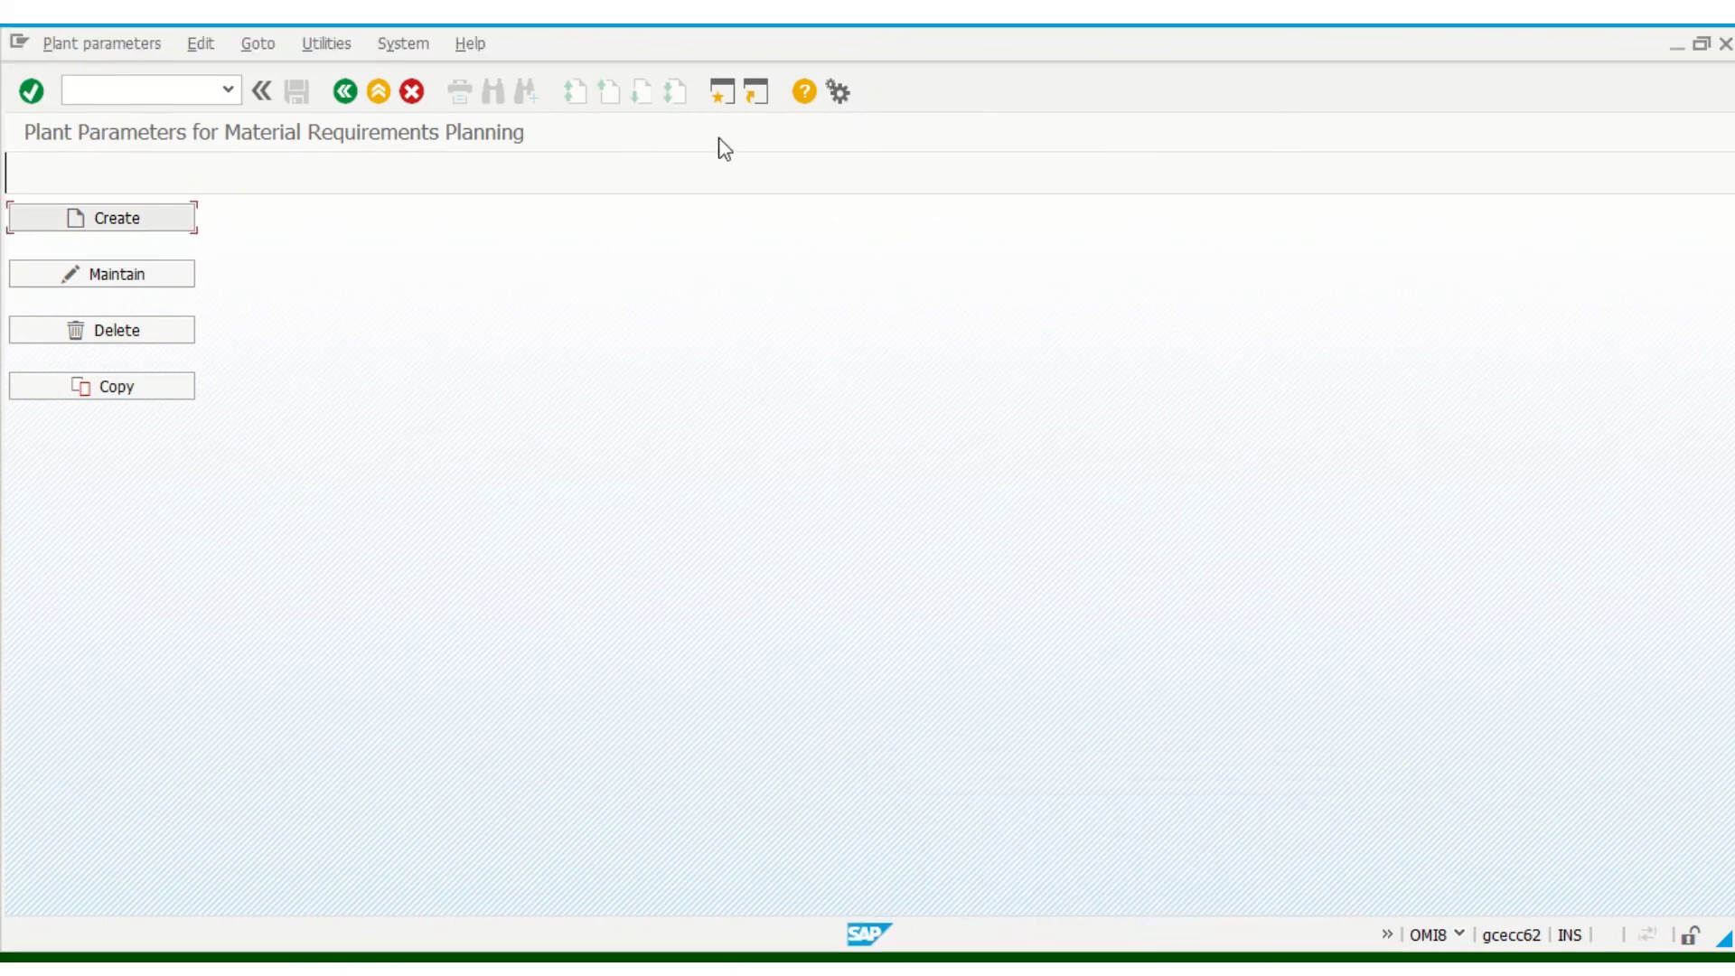
left_click(723, 91)
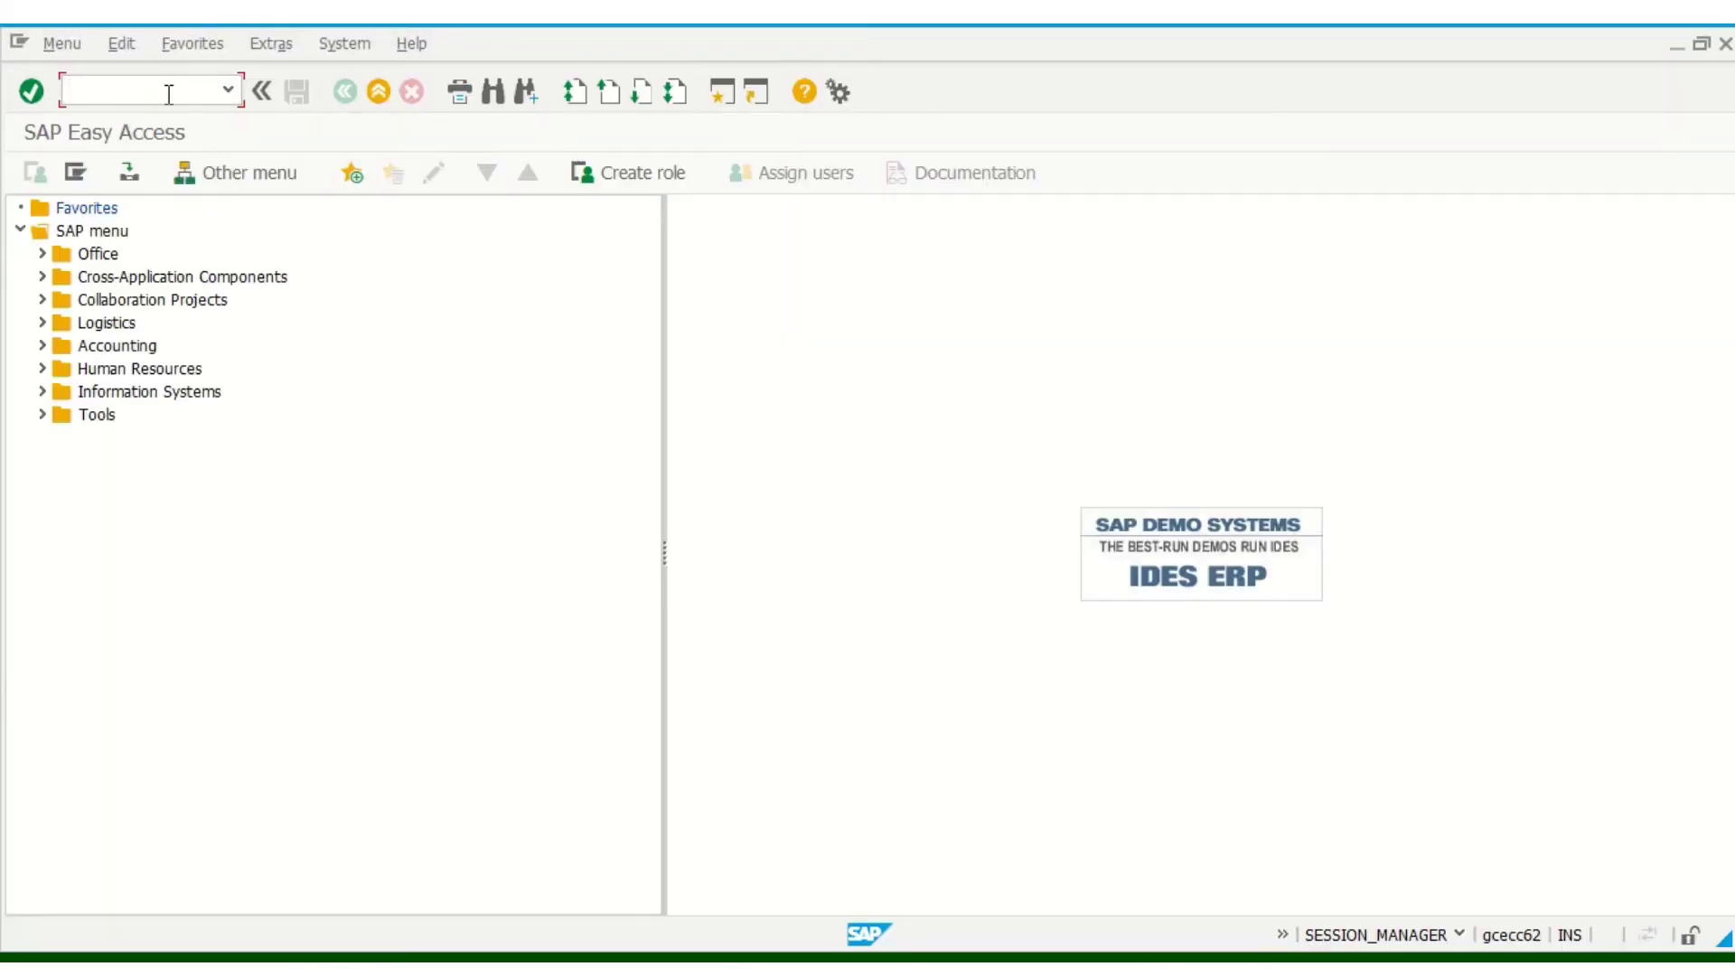
left_click(165, 93)
type("mm01")
type("a")
key("Return")
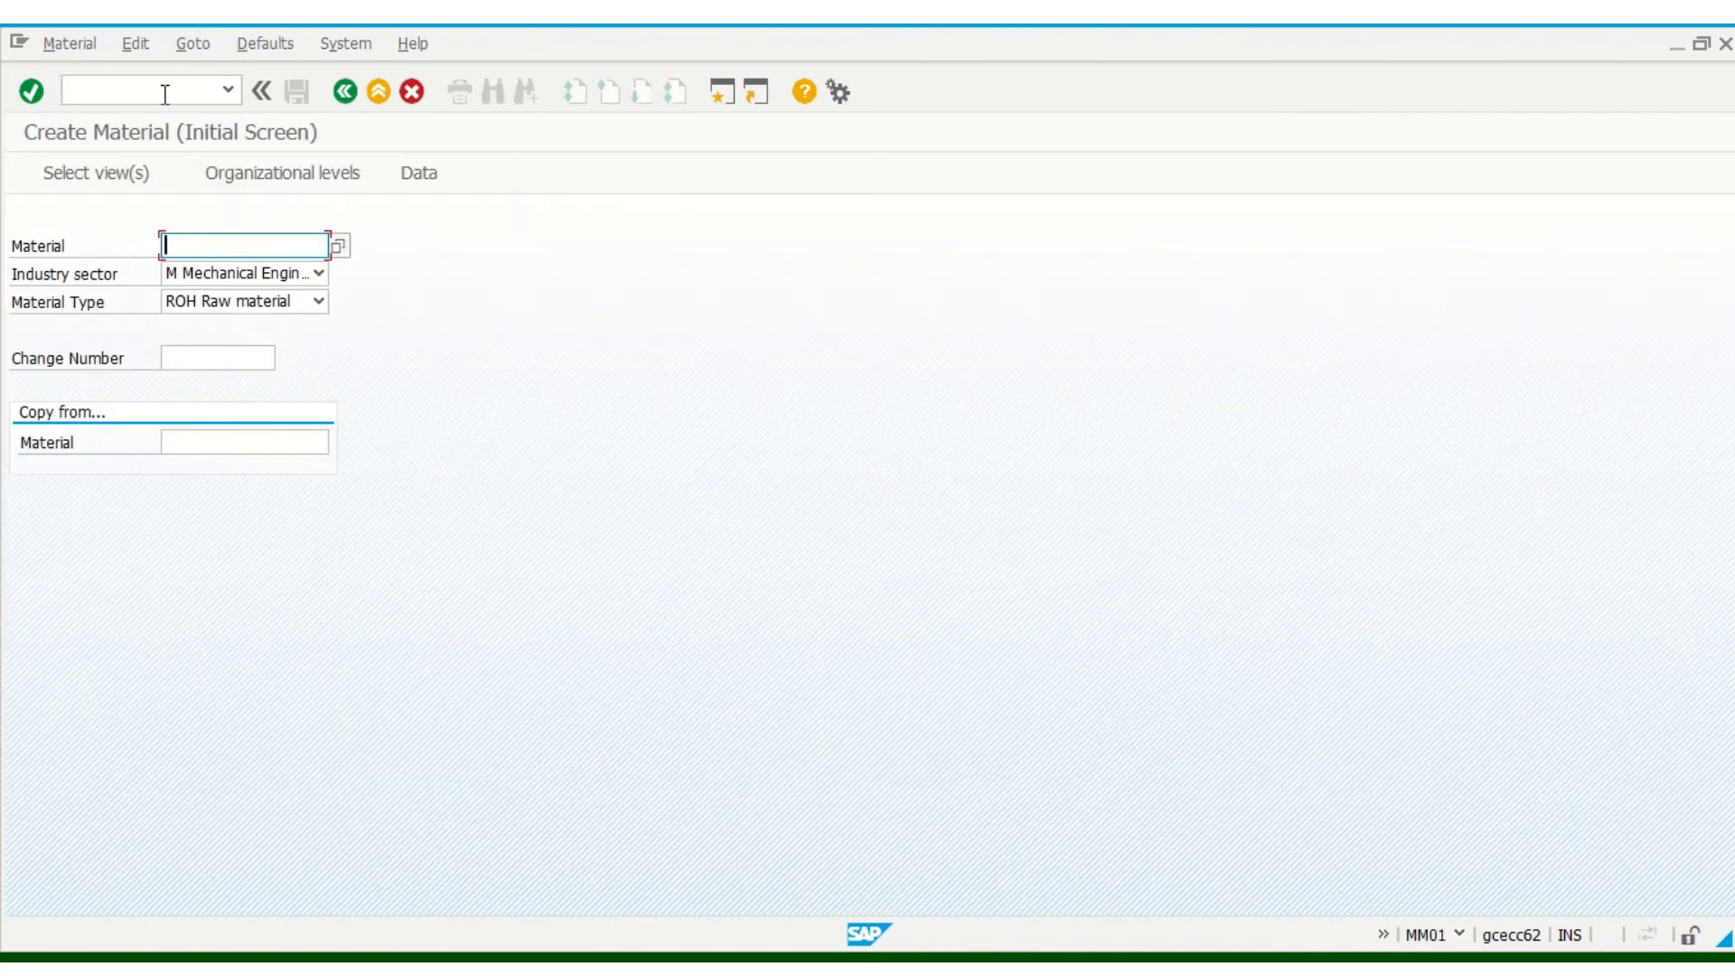
- Enter cotton threads as the material to copy from and newthreads as the new material
left_click(298, 438)
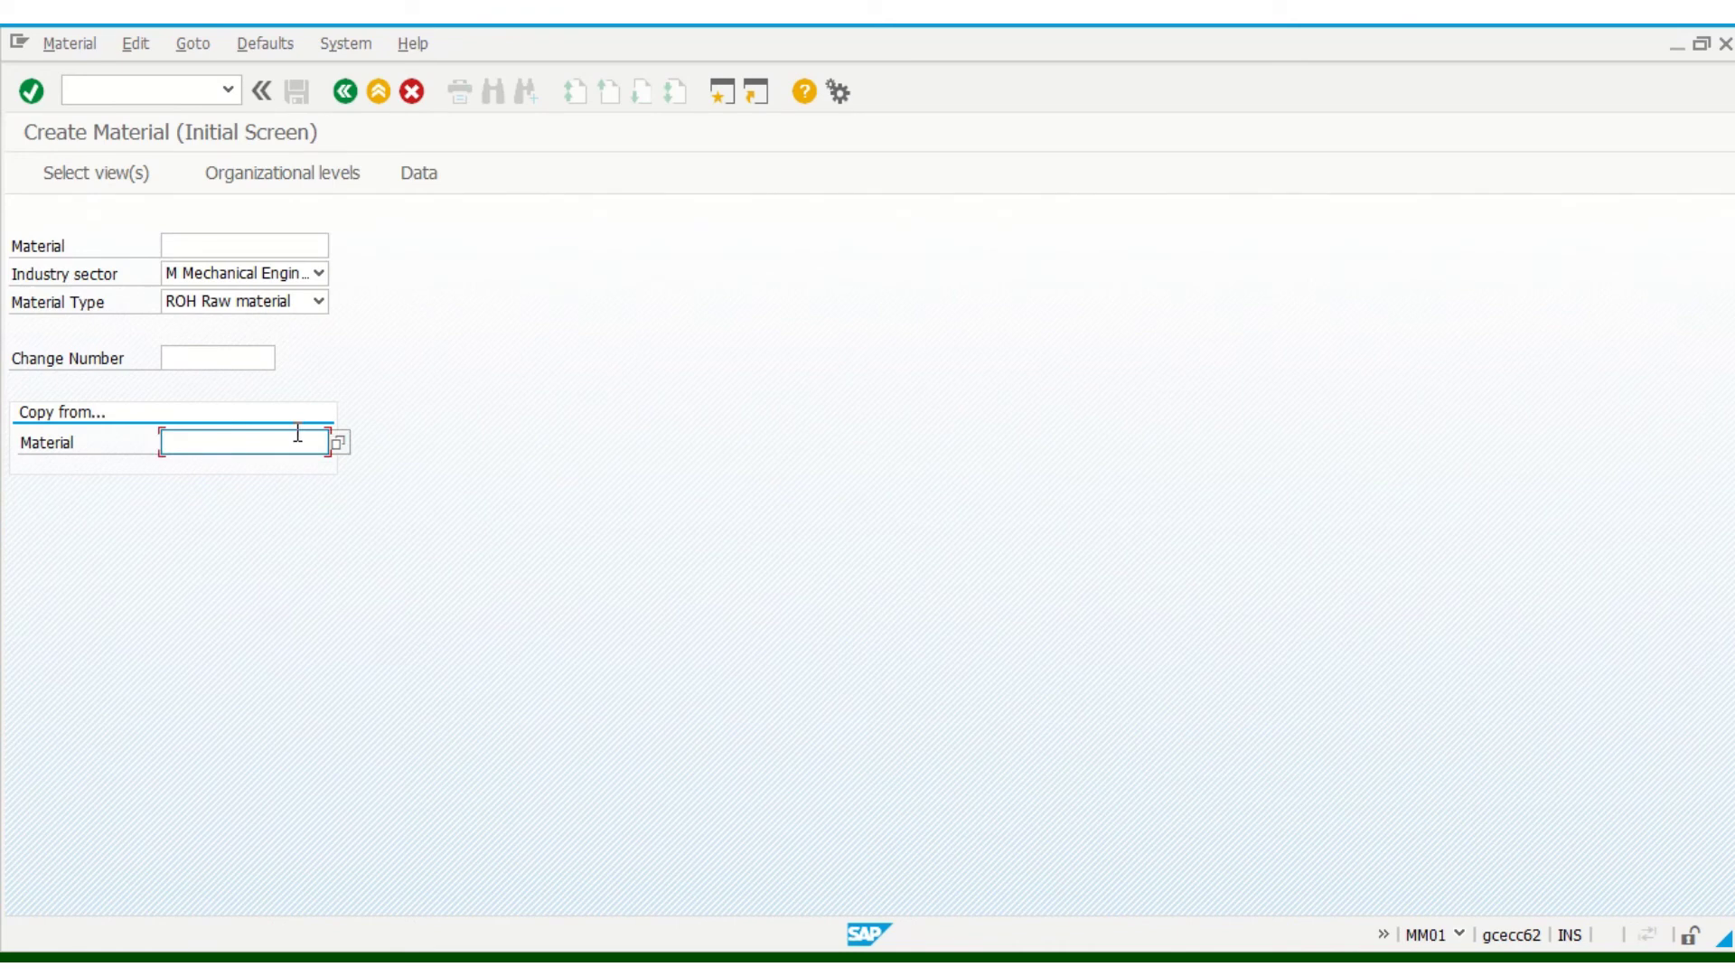
type("cc")
key("BackSpace")
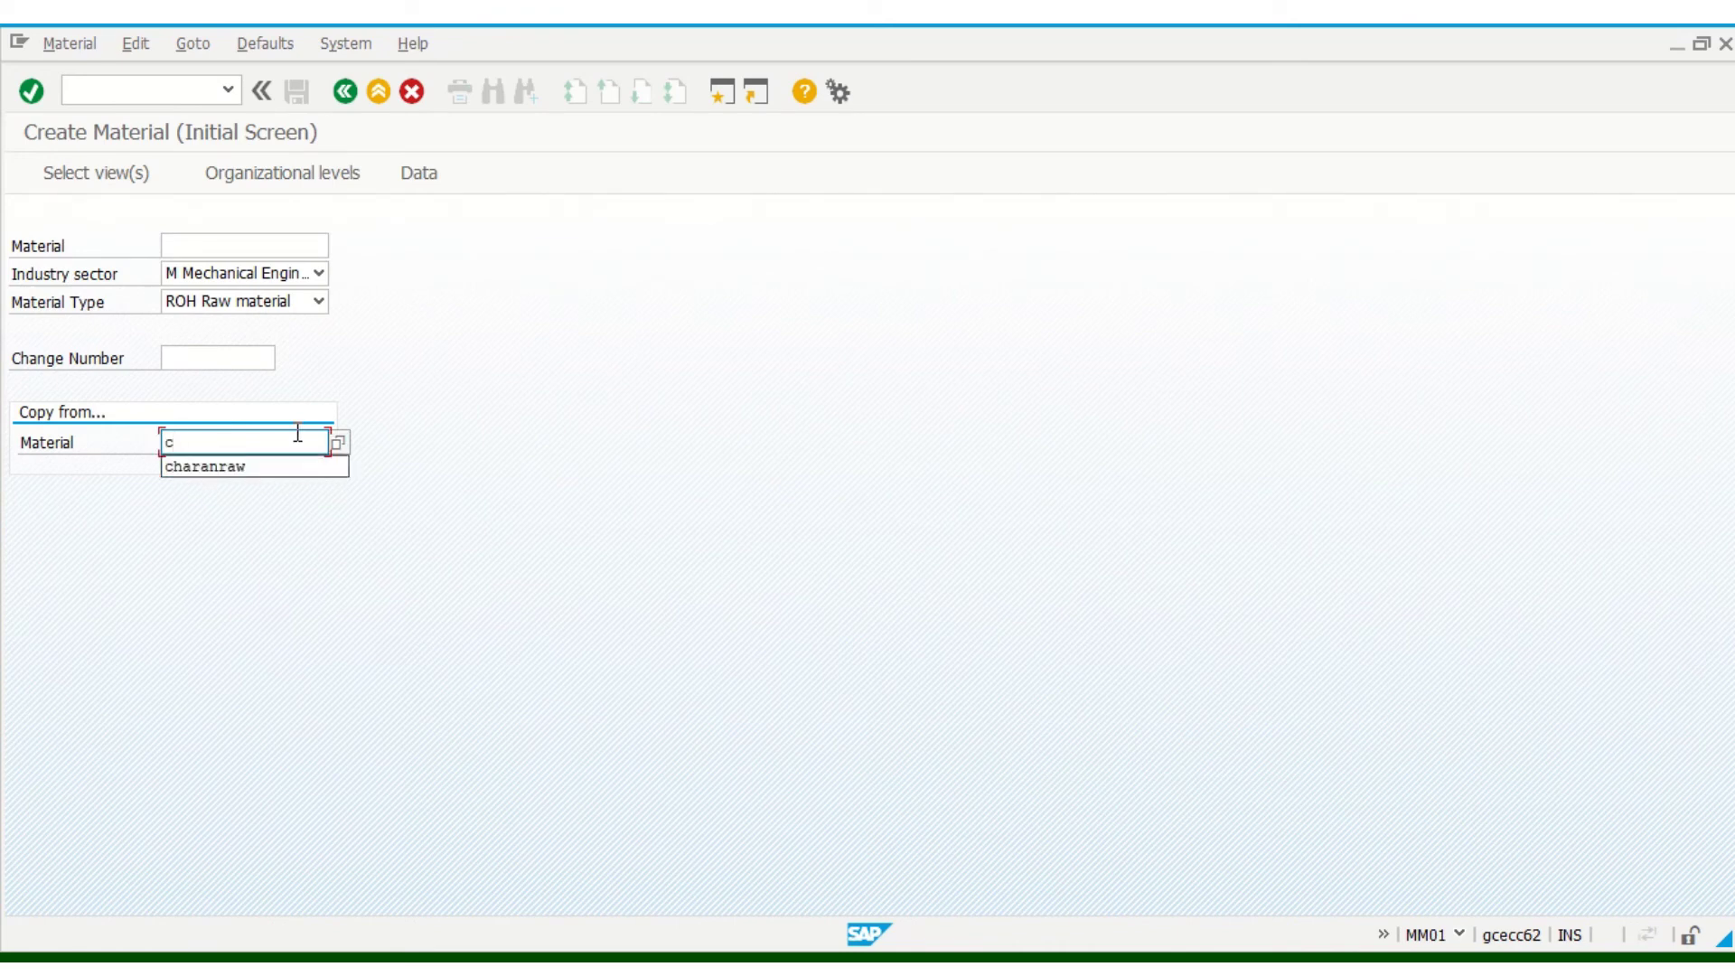
type("otton ")
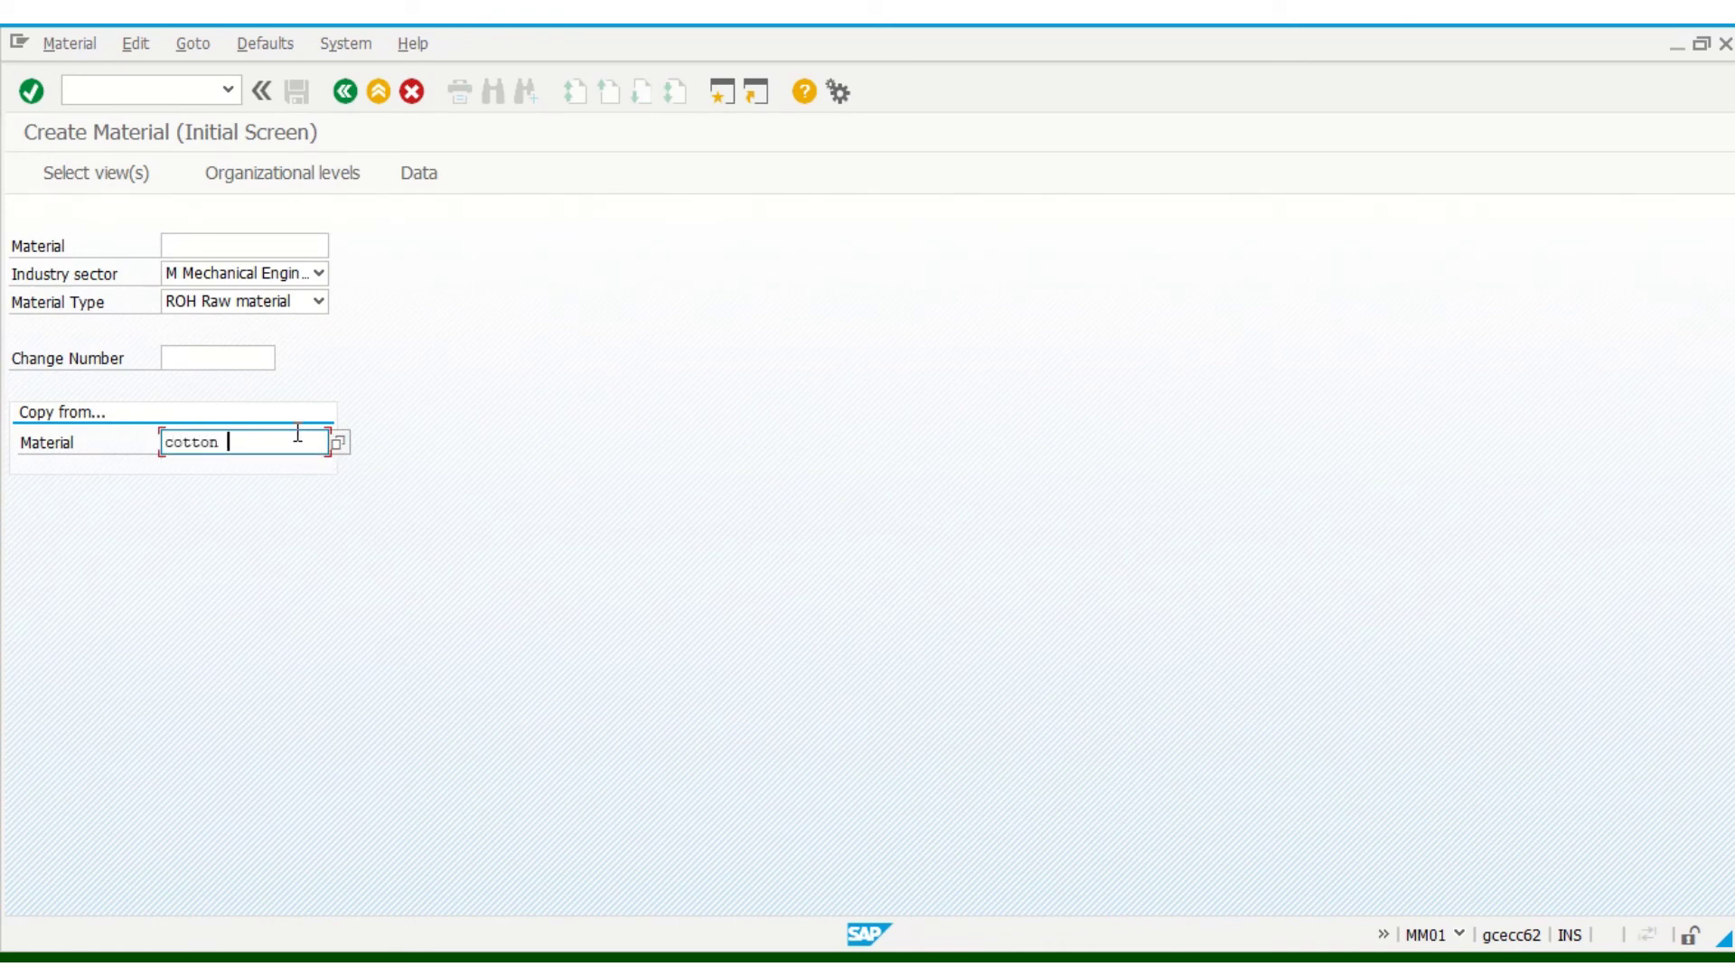
type("threadw")
key("BackSpace")
type("s")
left_click(245, 246)
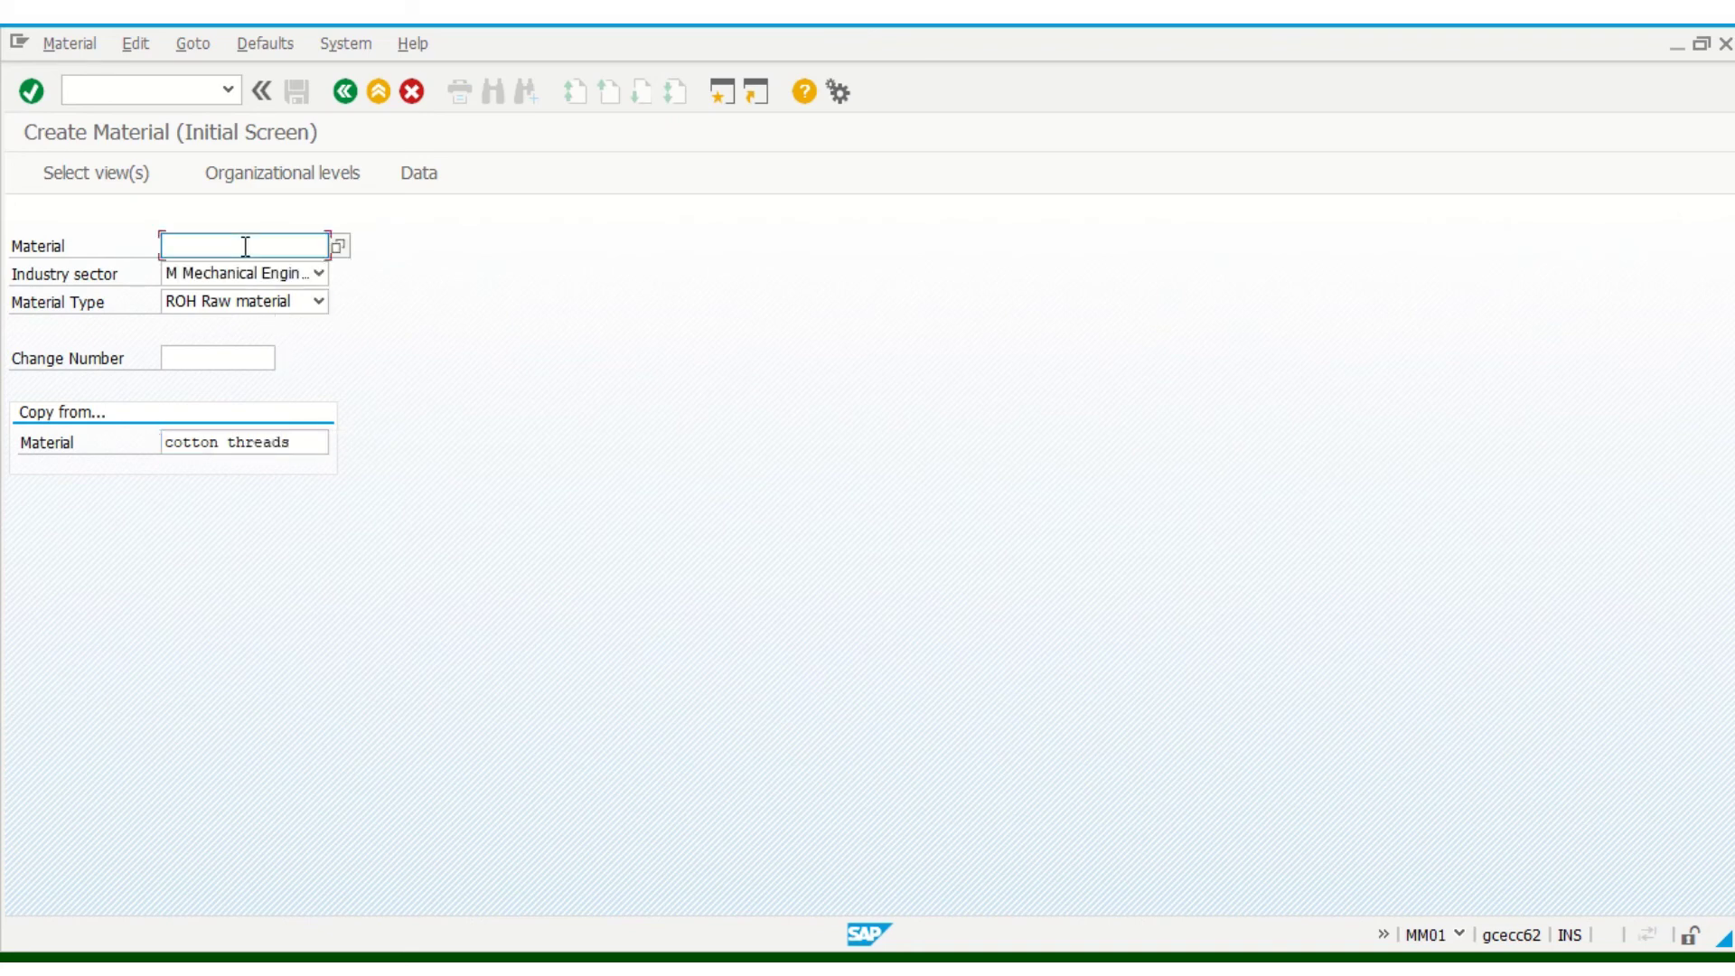
type("newthreads")
- Set the organizational levels to plant cu1 and choose the storage location, and open the NEWTHREADS material data
left_click(291, 187)
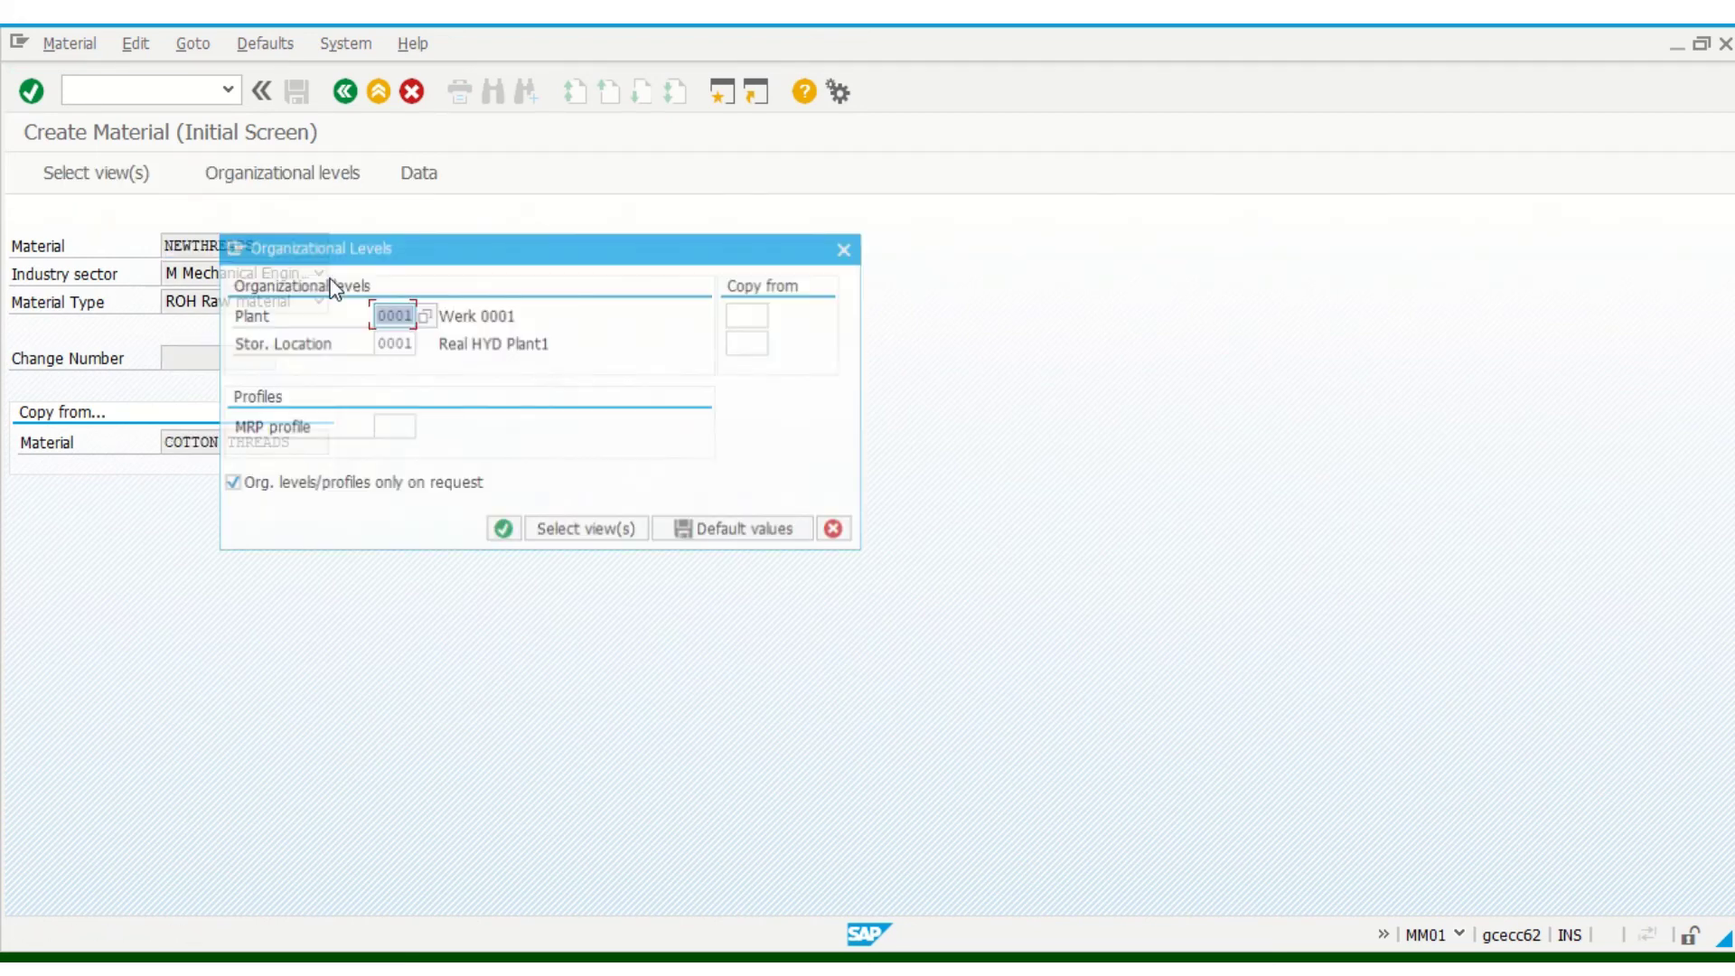
type("cul")
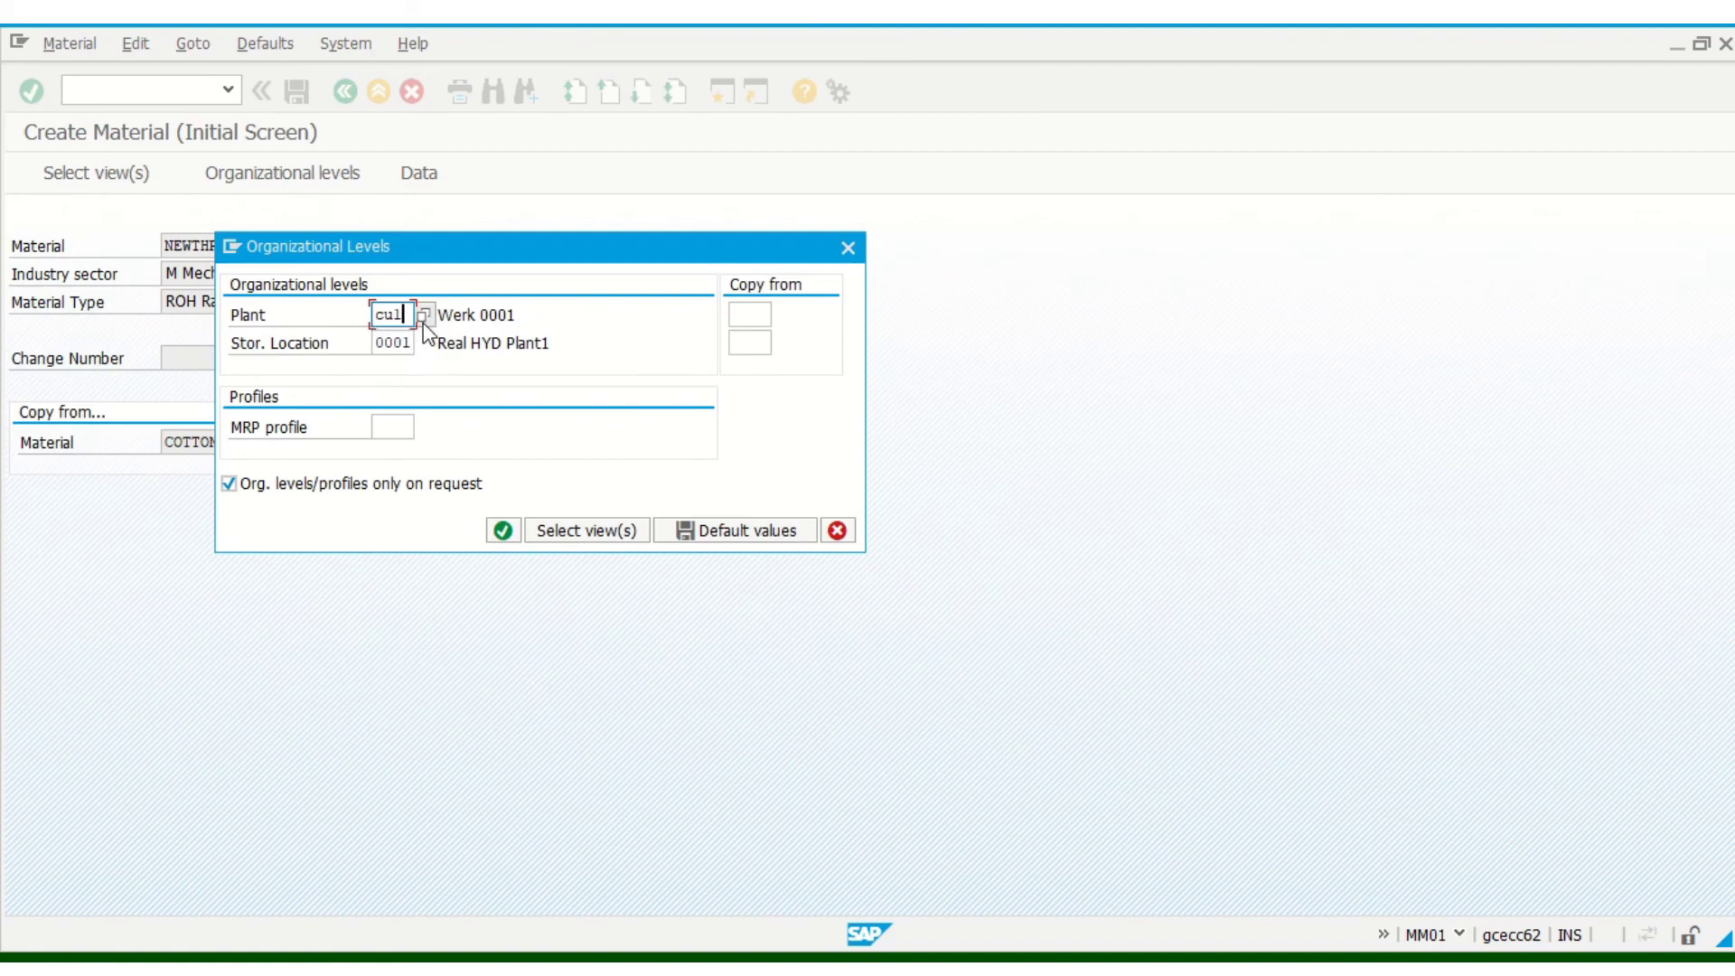
left_click(411, 342)
left_click(411, 366)
left_click(503, 531)
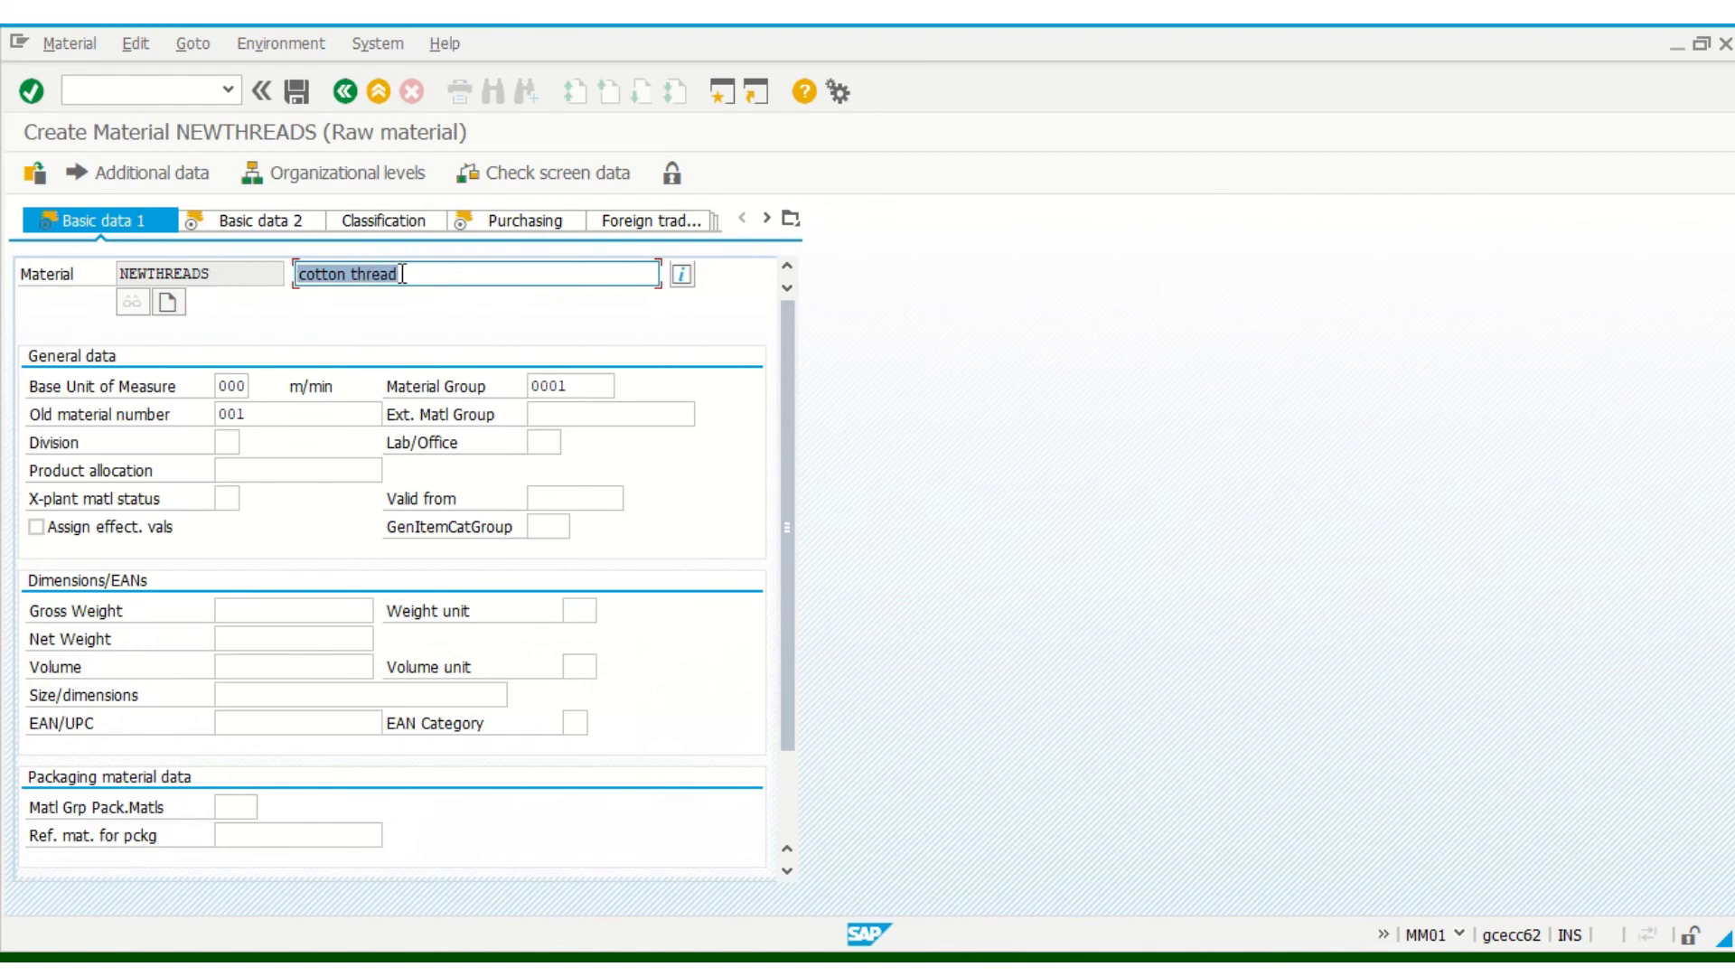
- Set the material description to "new threads copy" and continue to the Purchasing view
type("new")
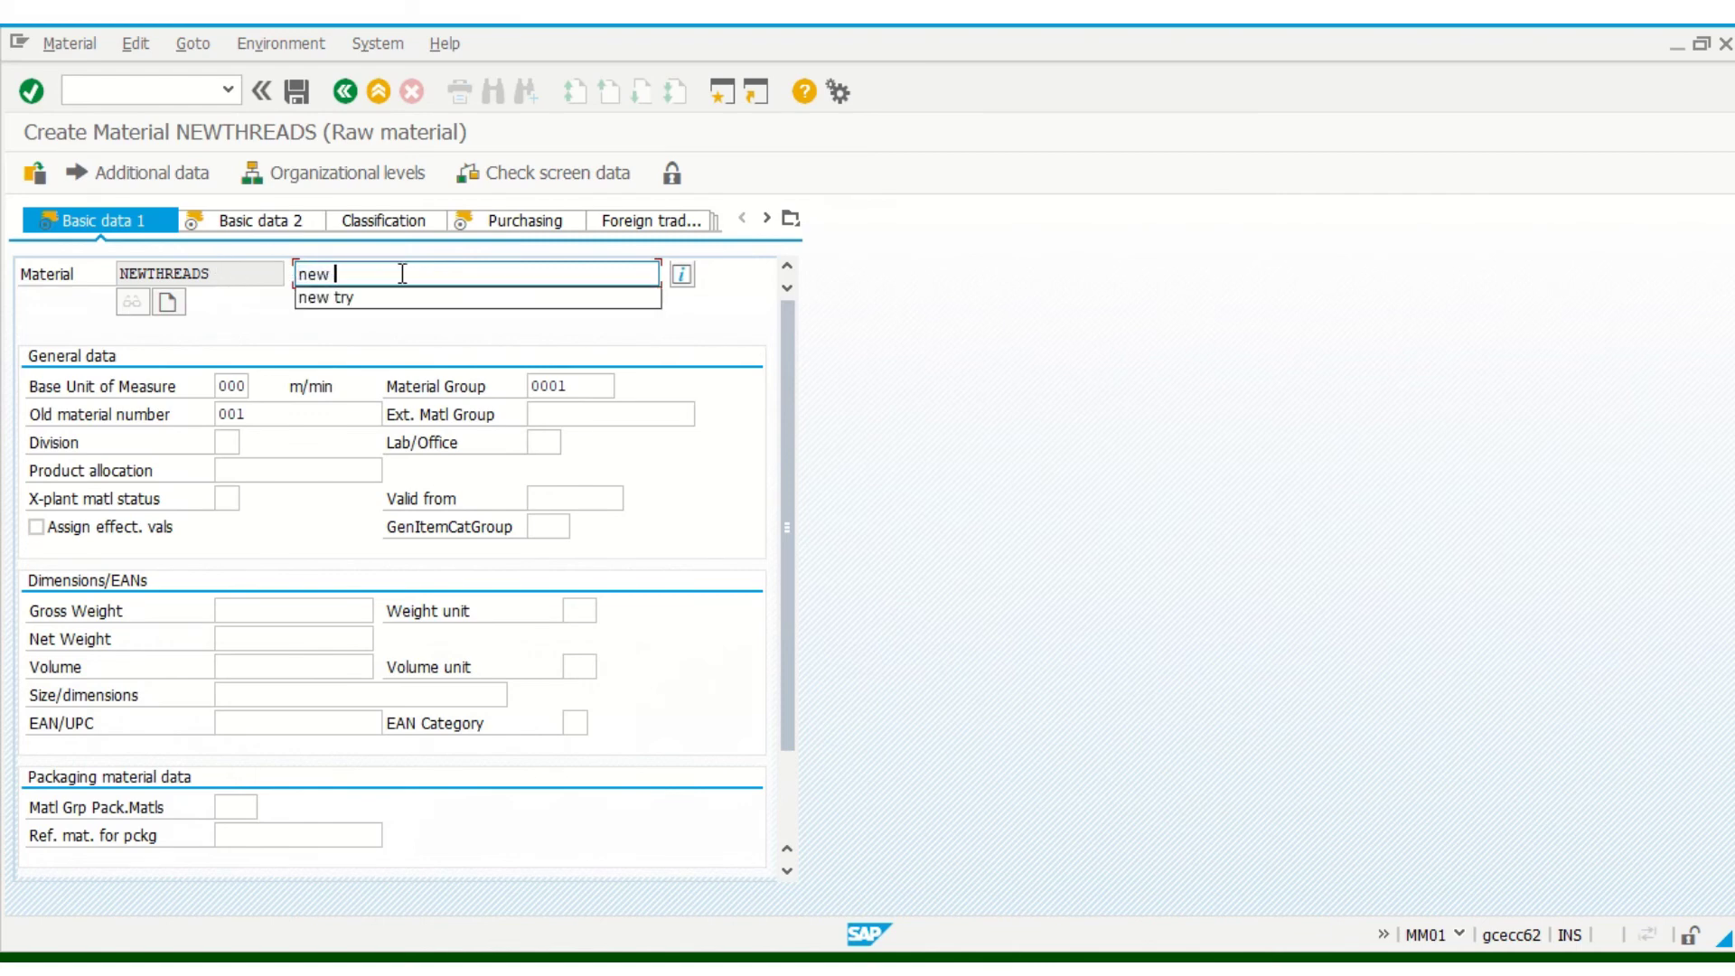
type(" threa")
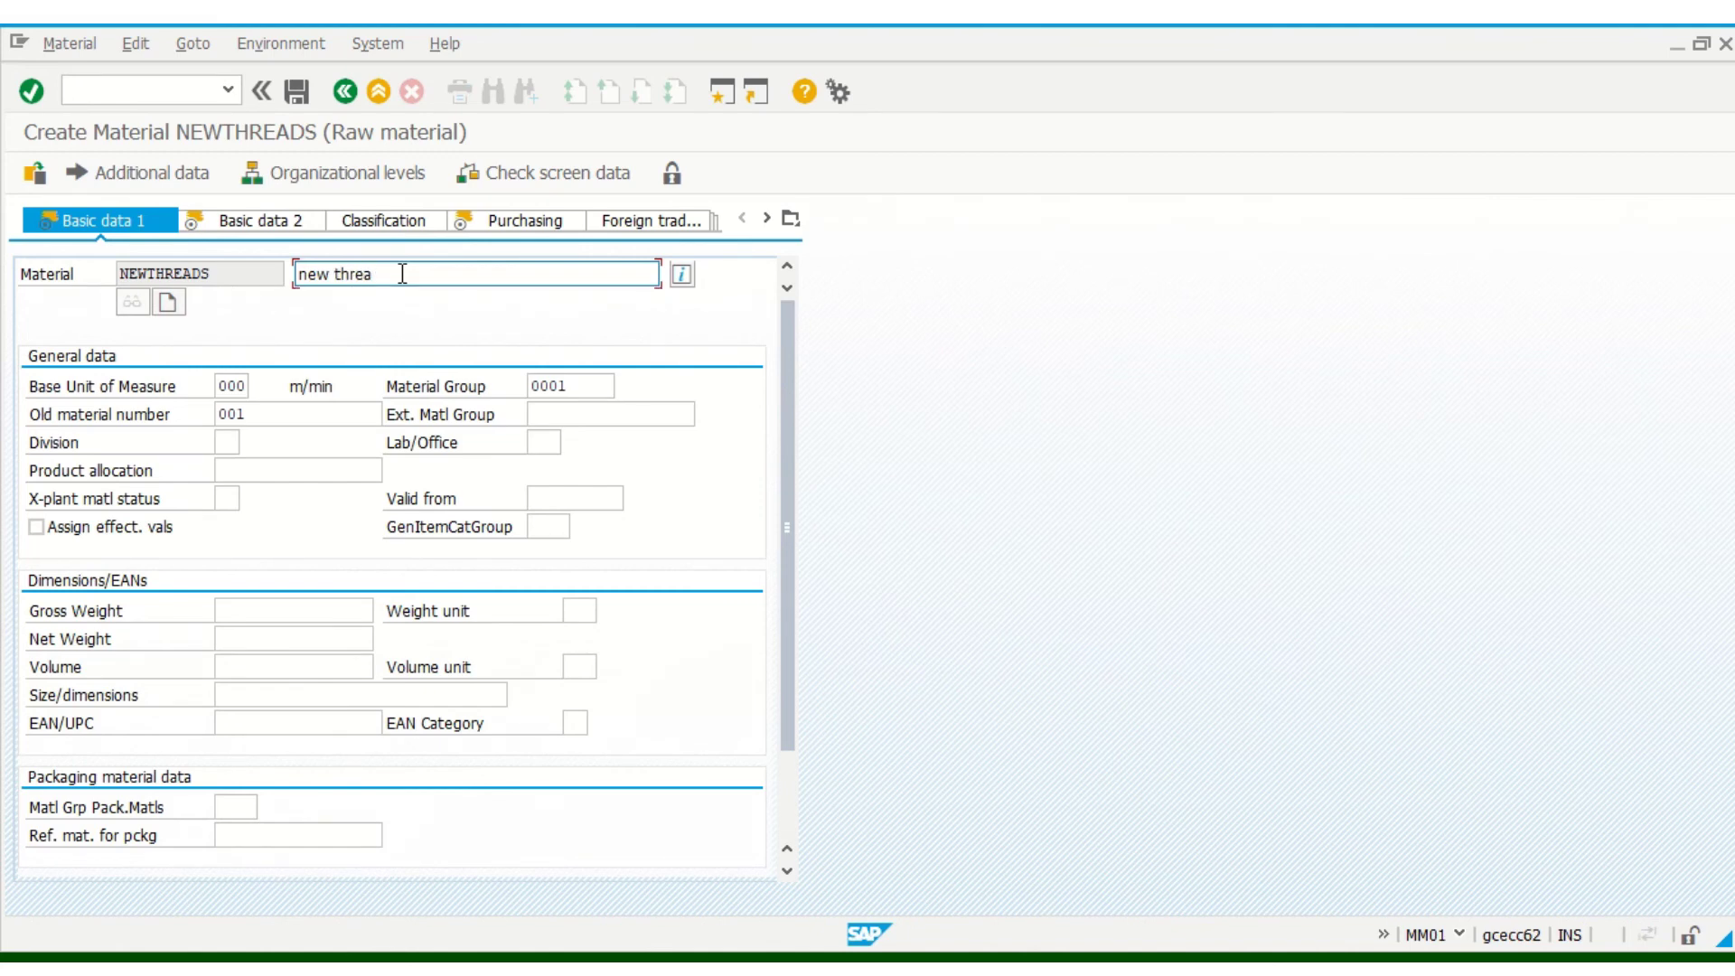
type("ds copied to c")
key("BackSpace")
key("BackSpace")
key("BackSpace")
key("BackSpace")
key("BackSpace")
key("BackSpace")
key("BackSpace")
key("BackSpace")
key("BackSpace")
key("BackSpace")
key("BackSpace")
type("copy")
key("Return")
key("Return")
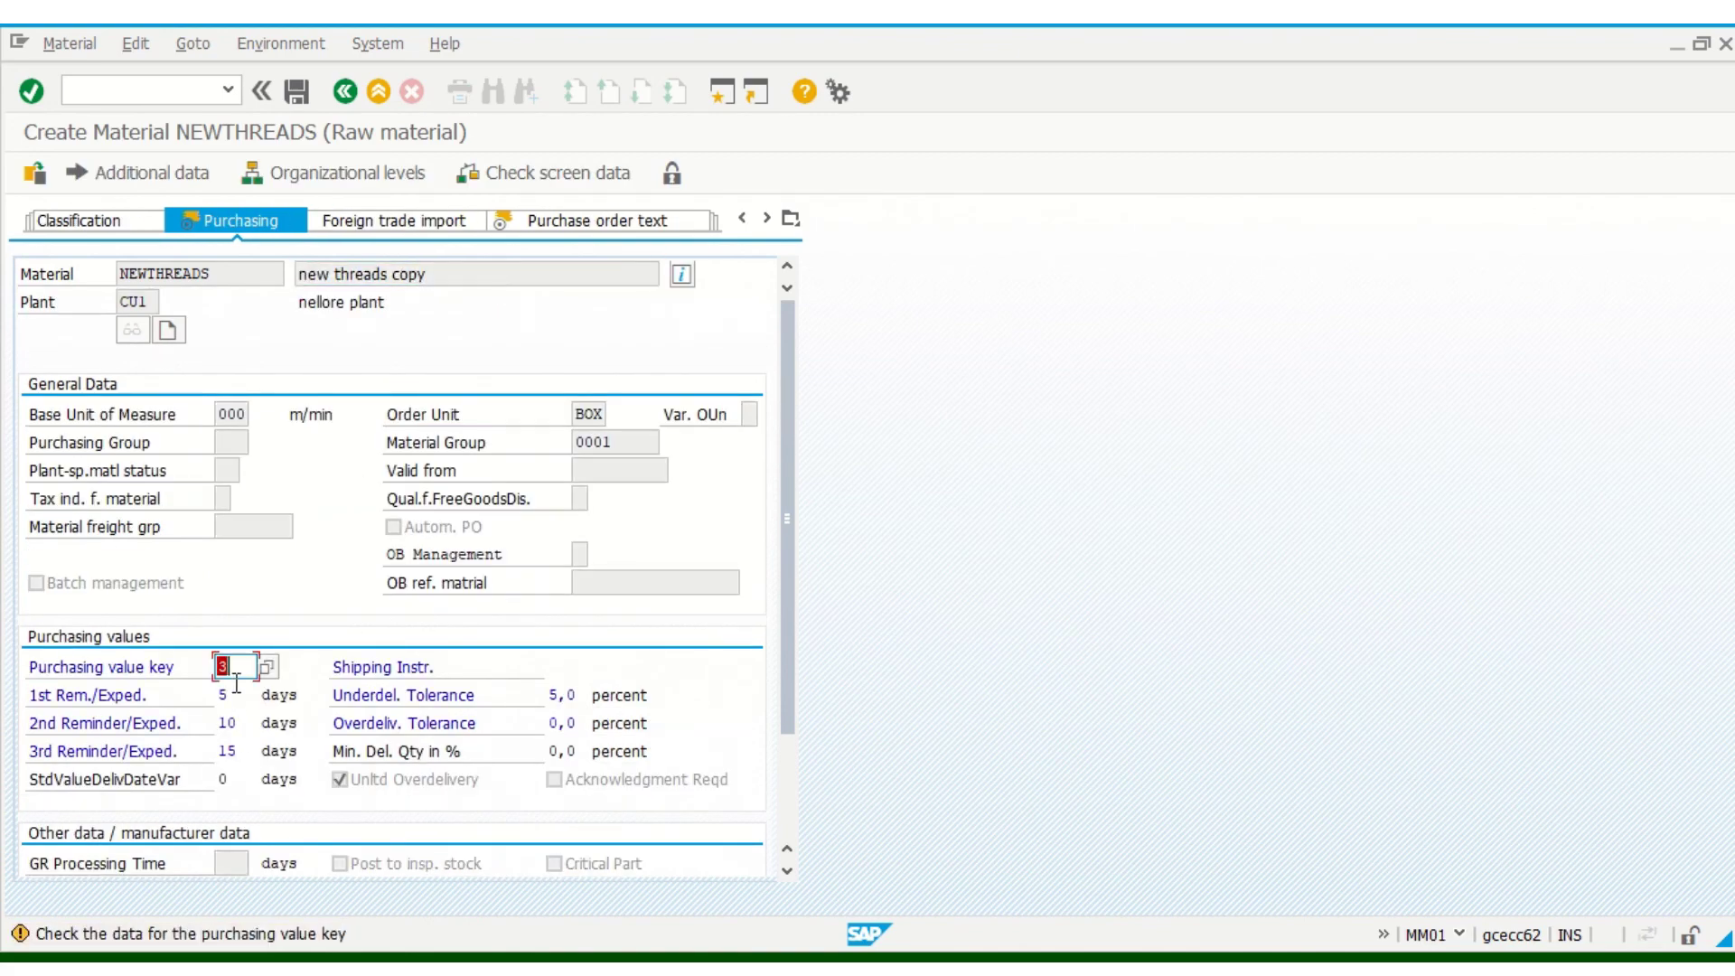
- Set the purchasing value key to 4 and continue to the Purchase order text view
type("4")
key("Return")
key("Return")
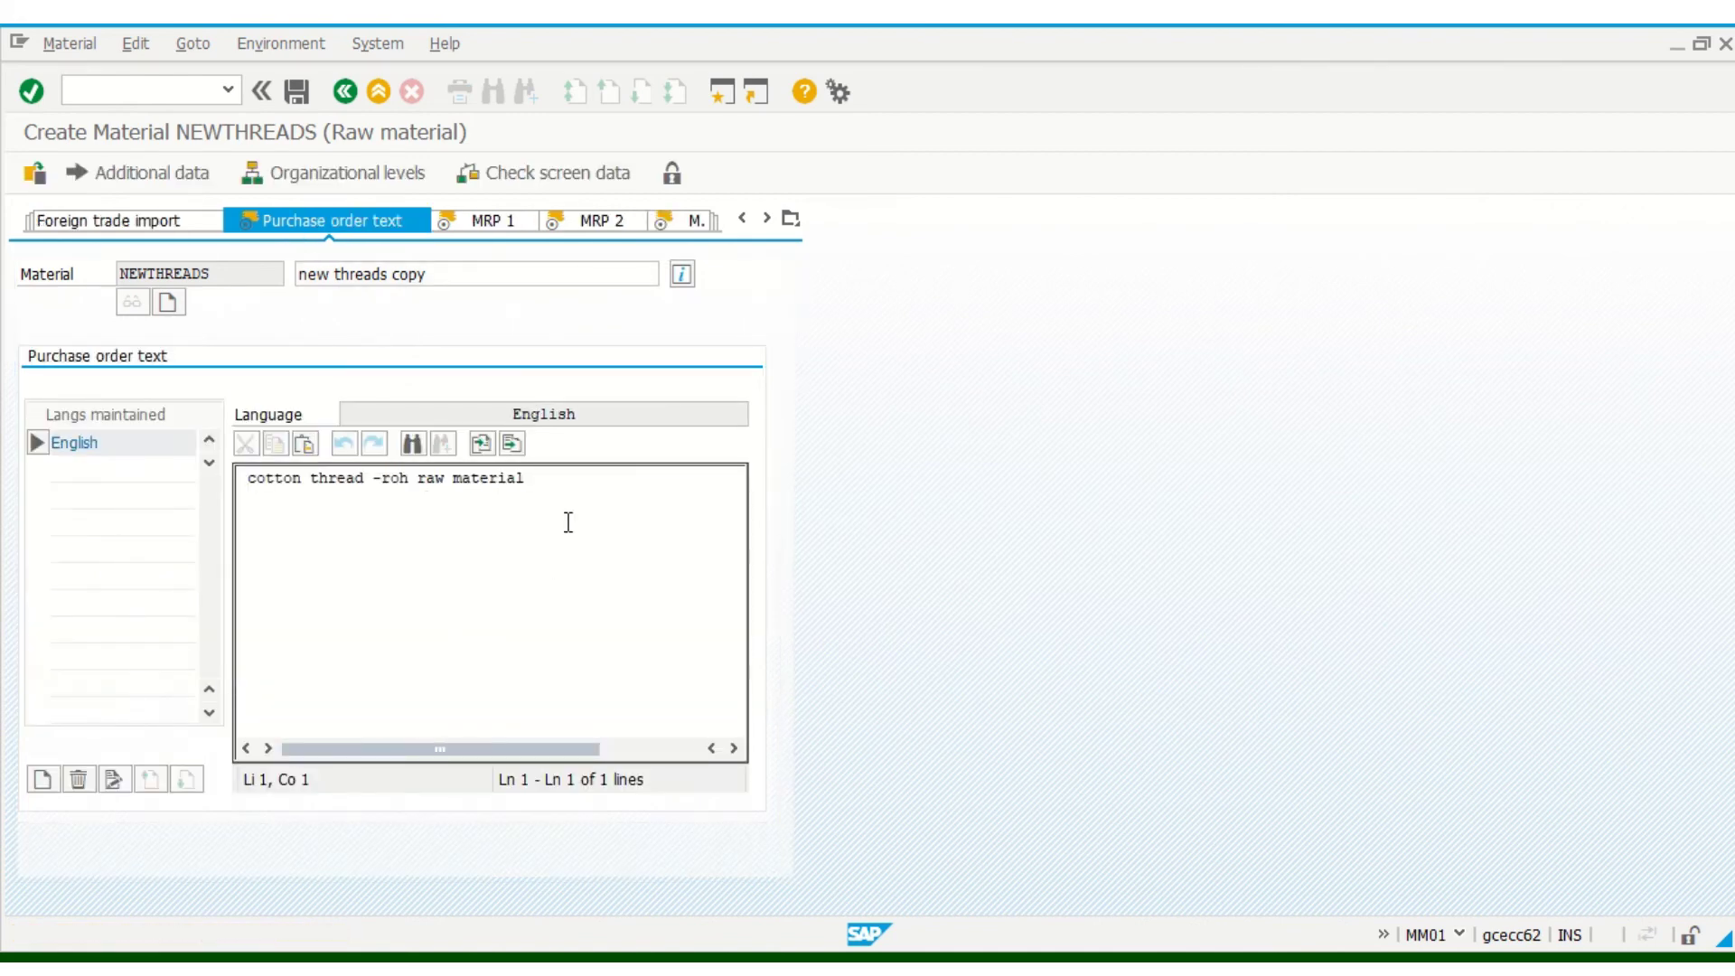
- Replace the purchase order text with "new raw material copied from cotton threads" and continue to the MRP 1 view
left_click_drag(540, 488, 232, 484)
type("n")
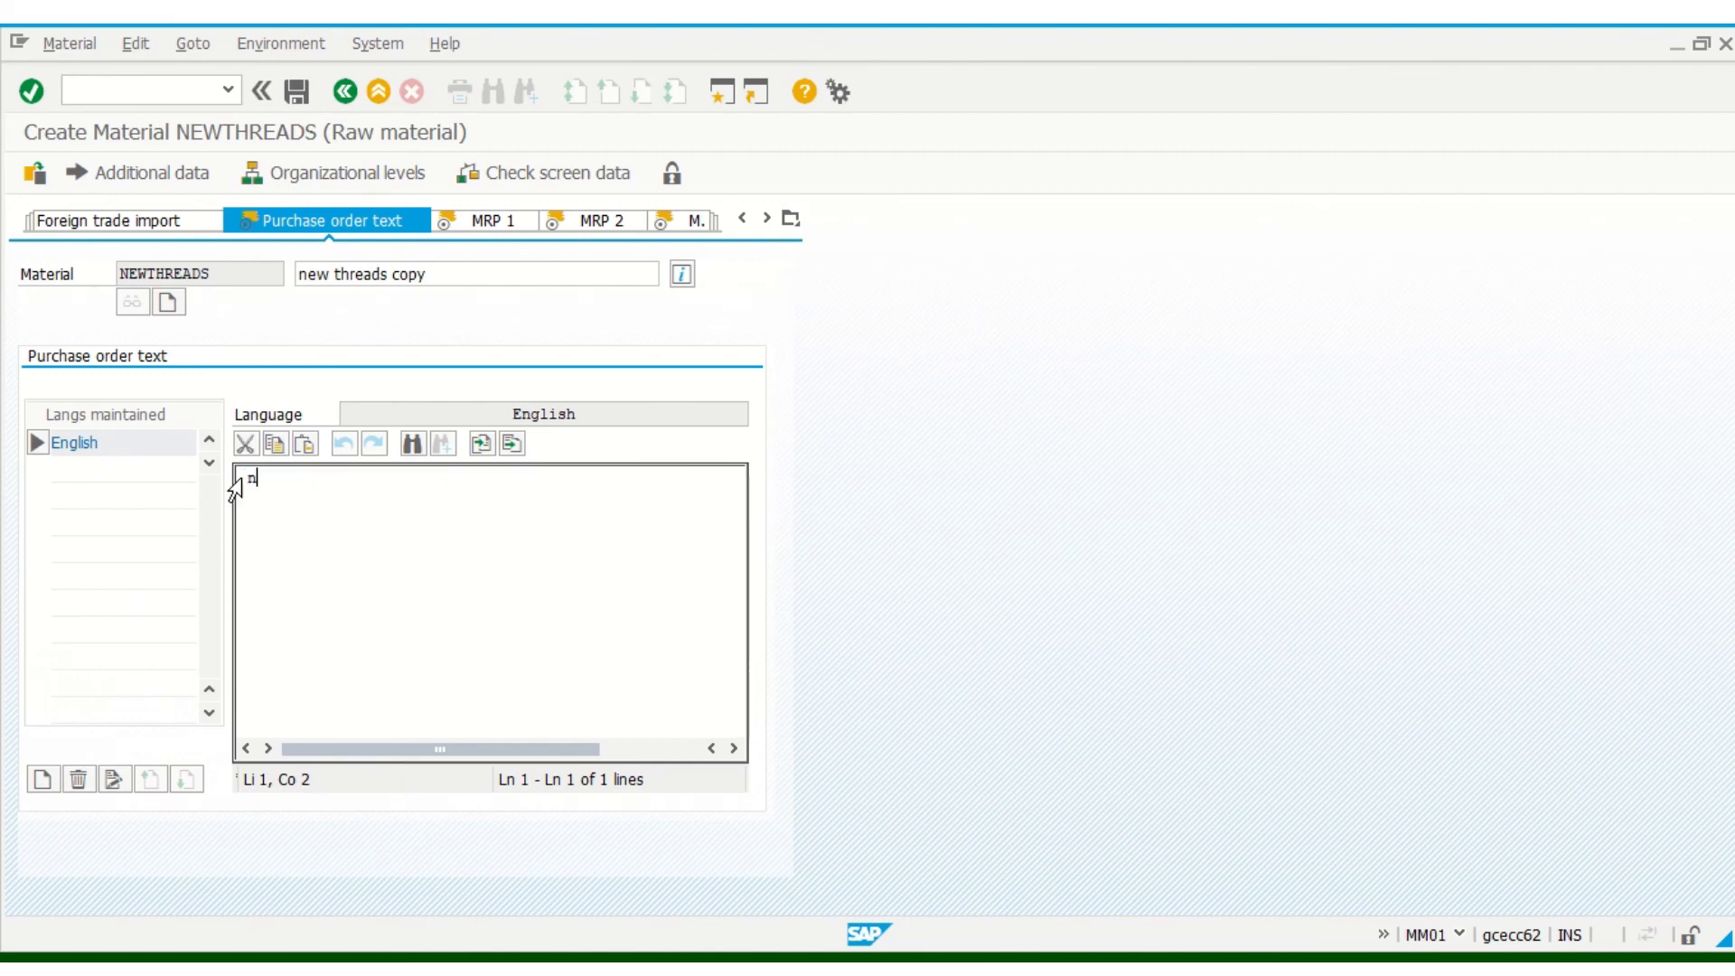
type("ew raw ")
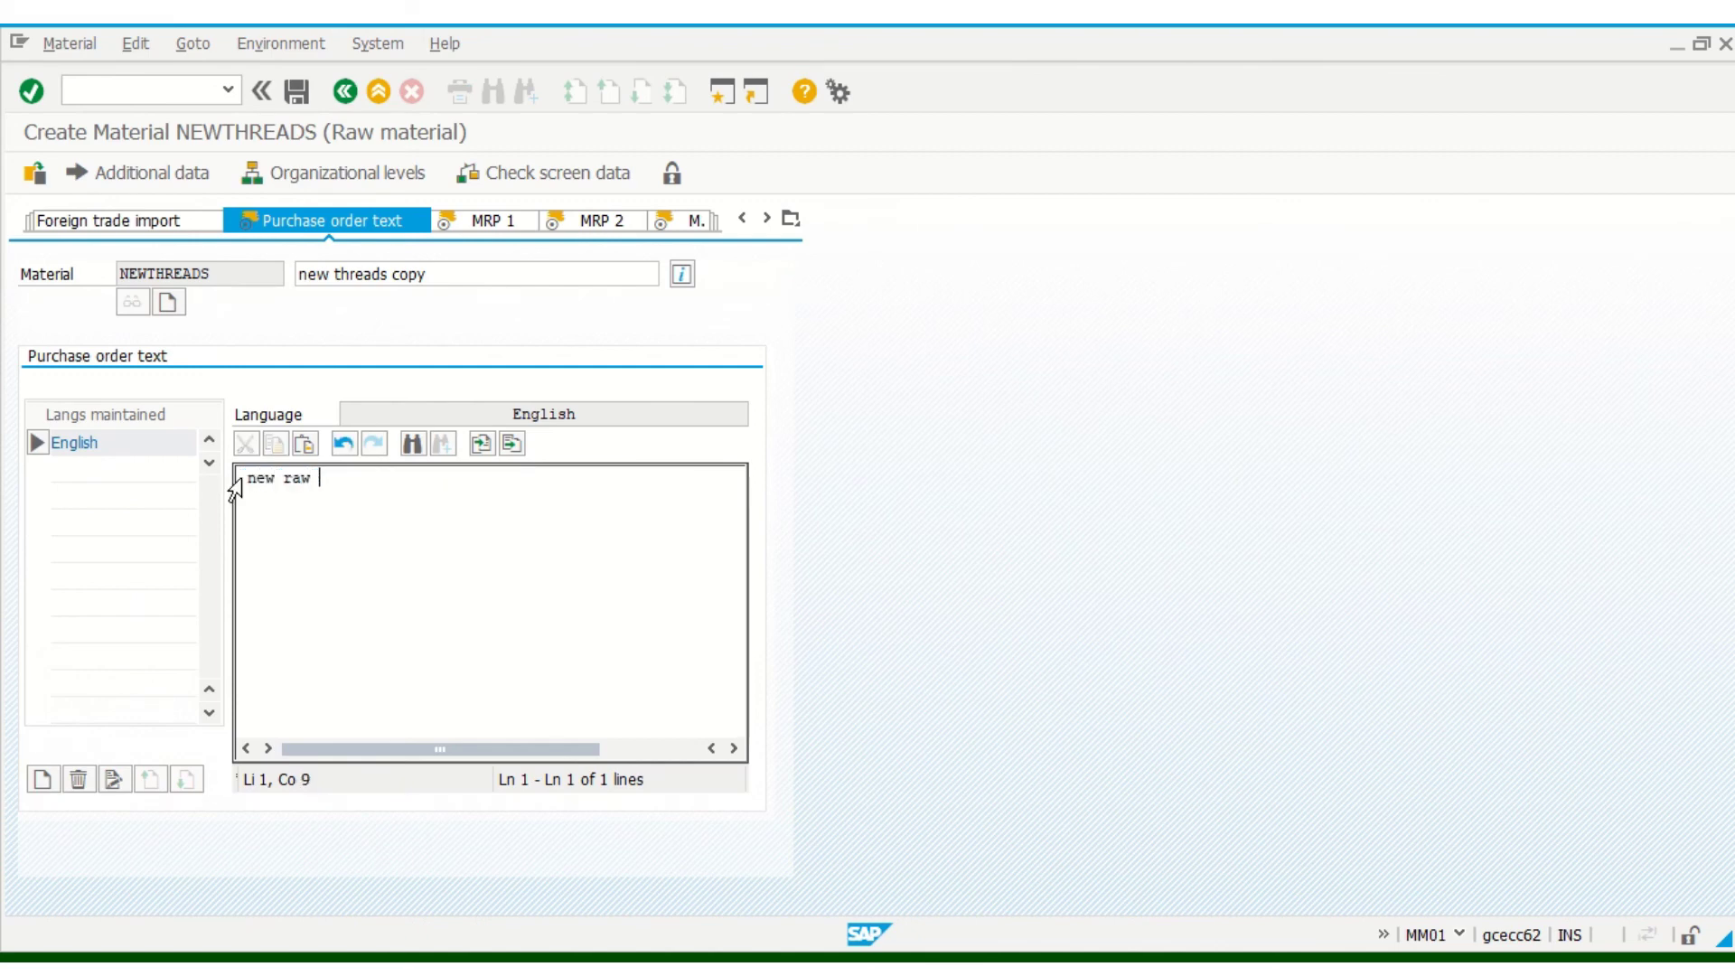
type("materia;")
key("BackSpace")
key("BackSpace")
type("l copied from ra")
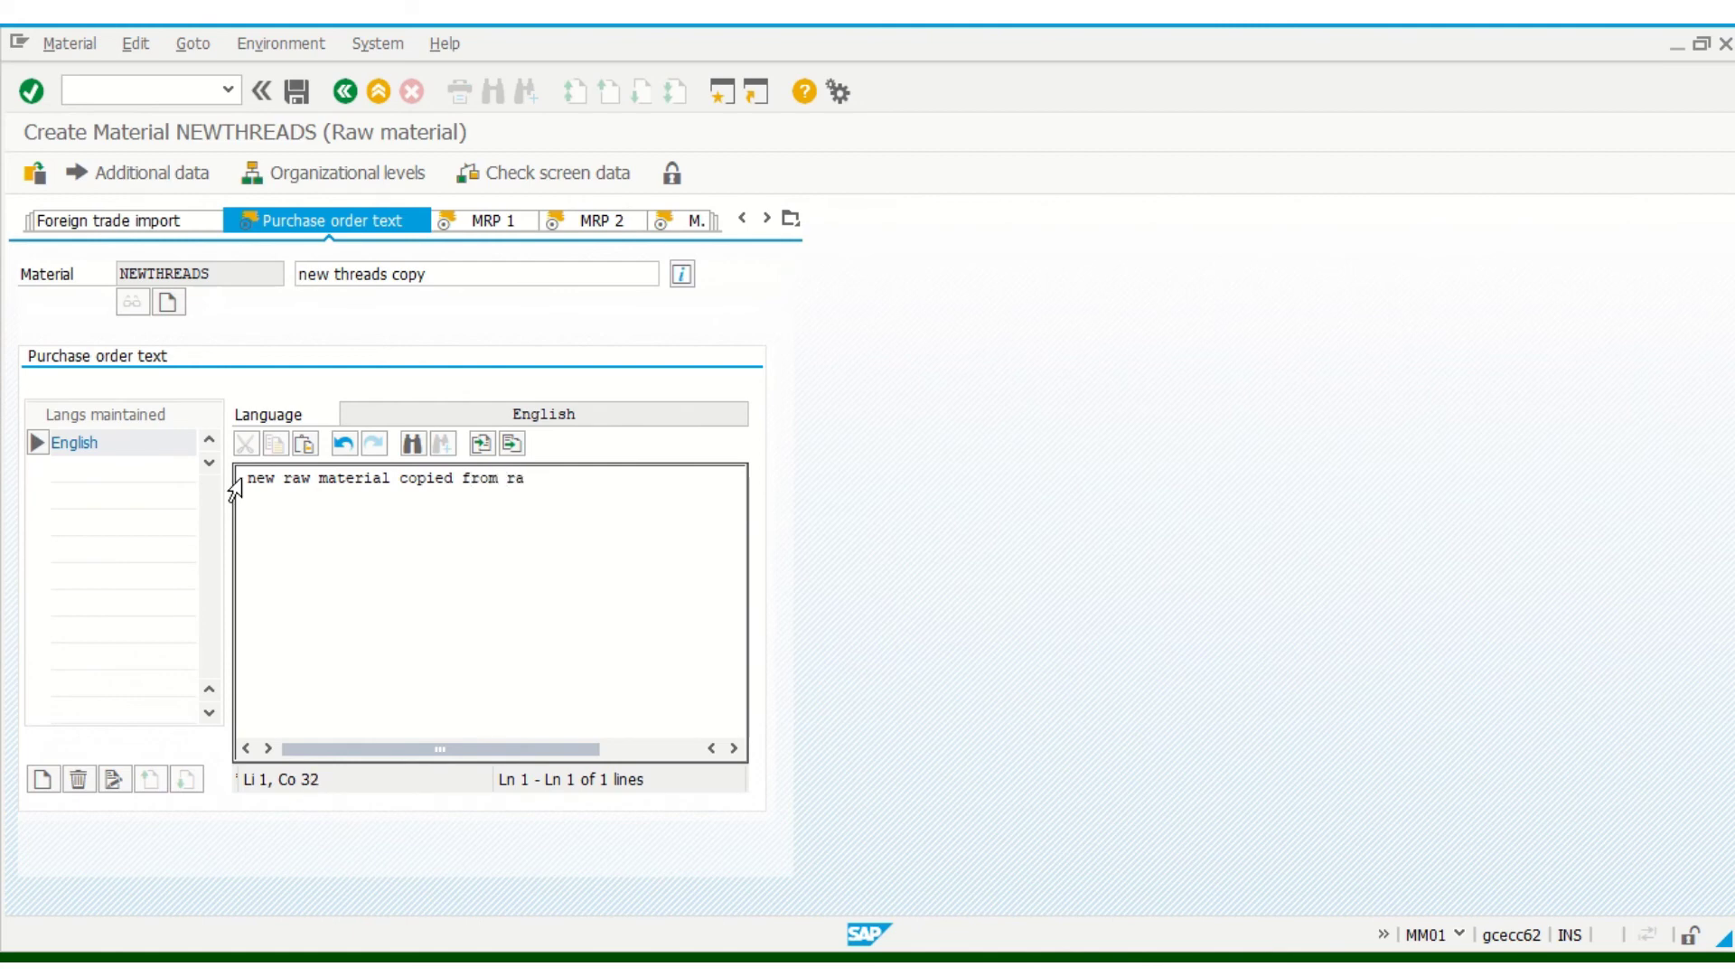
type("w")
key("BackSpace")
key("BackSpace")
key("BackSpace")
type("cotton threads")
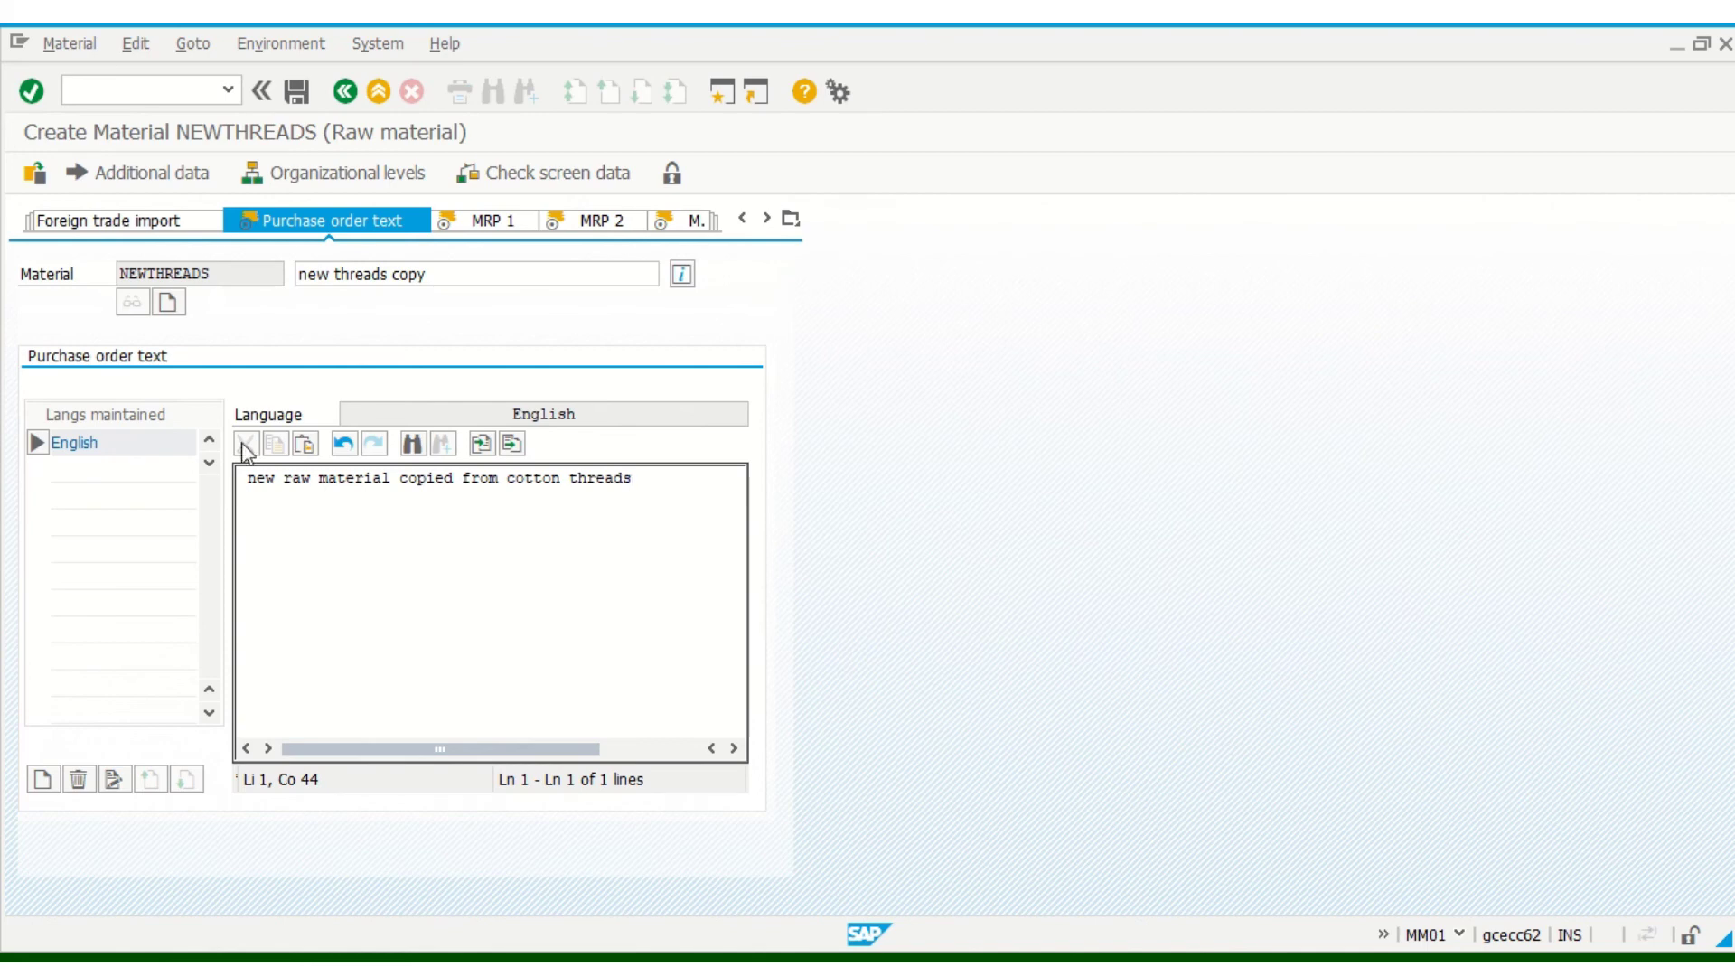
left_click(469, 274)
key("Return")
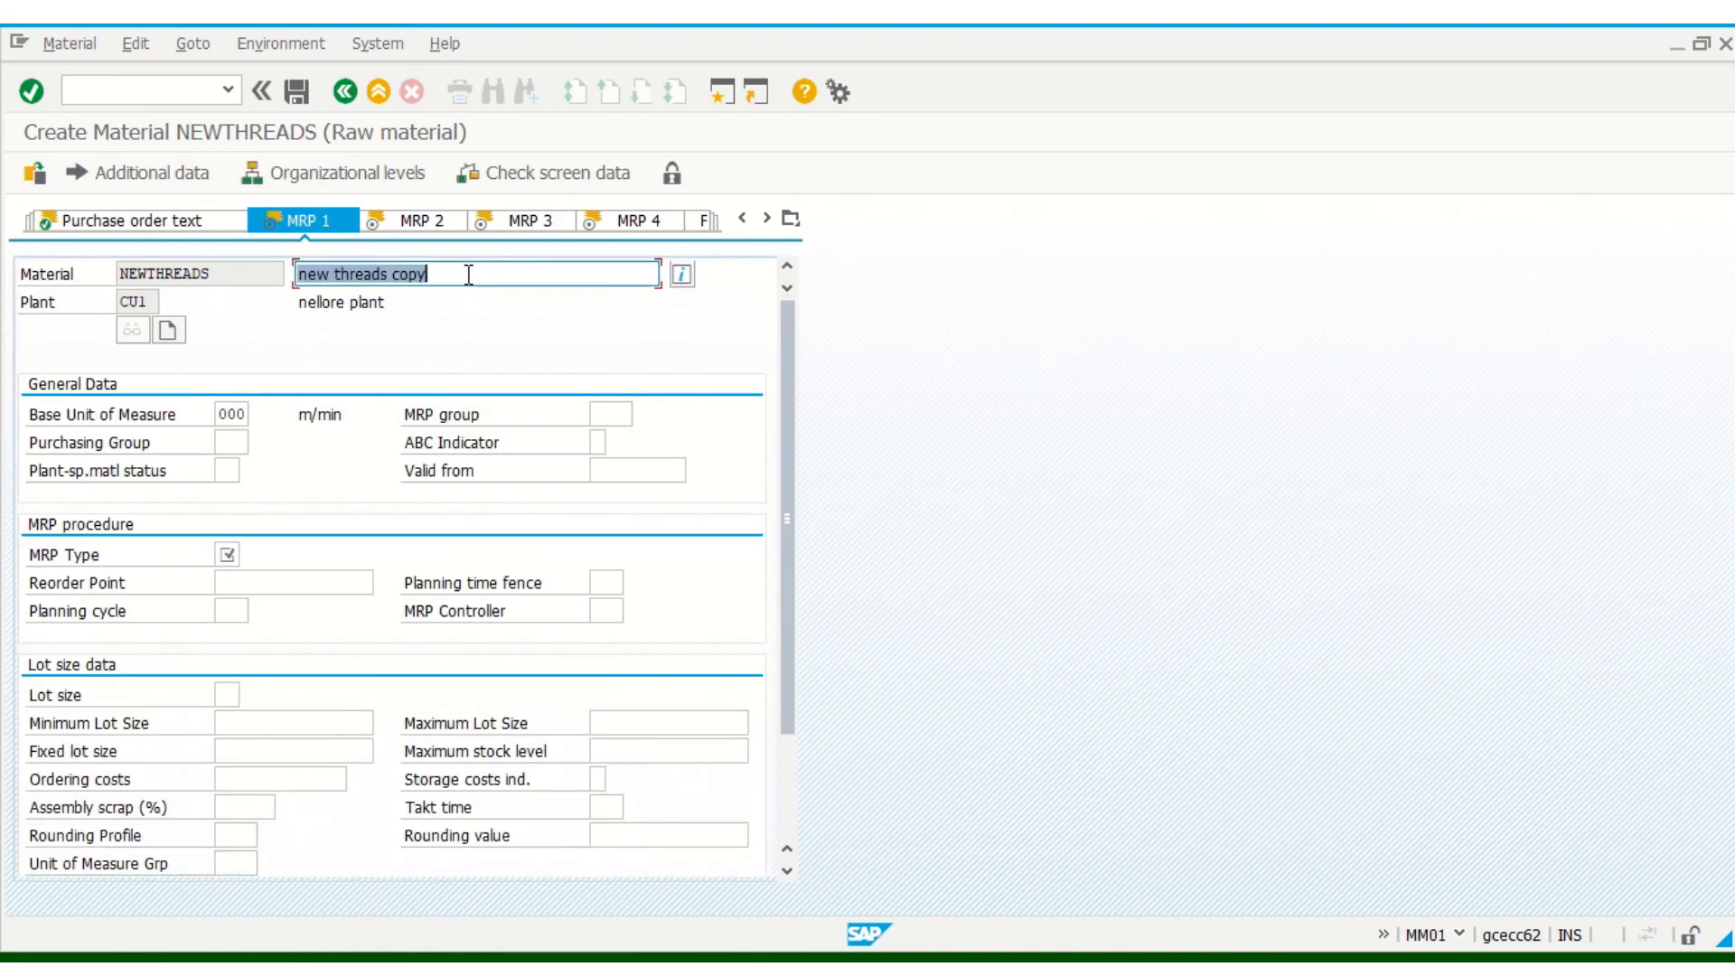
- Set the MRP type to PD in the MRP procedure data
left_click(469, 274)
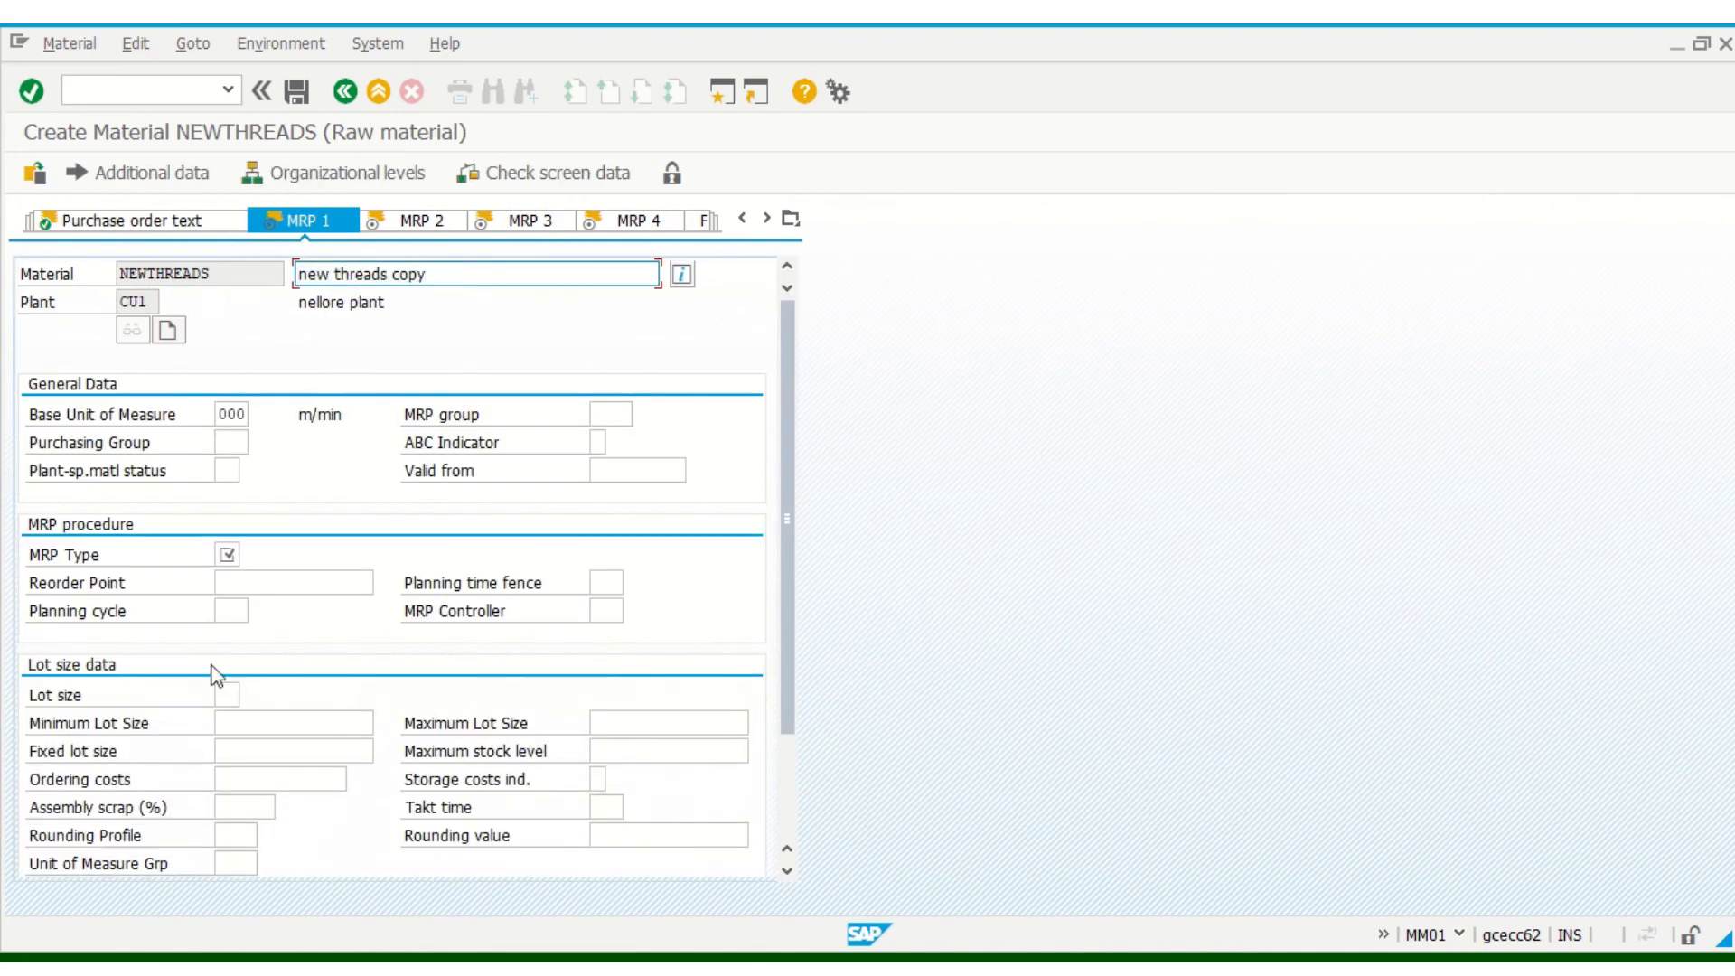
left_click(237, 555)
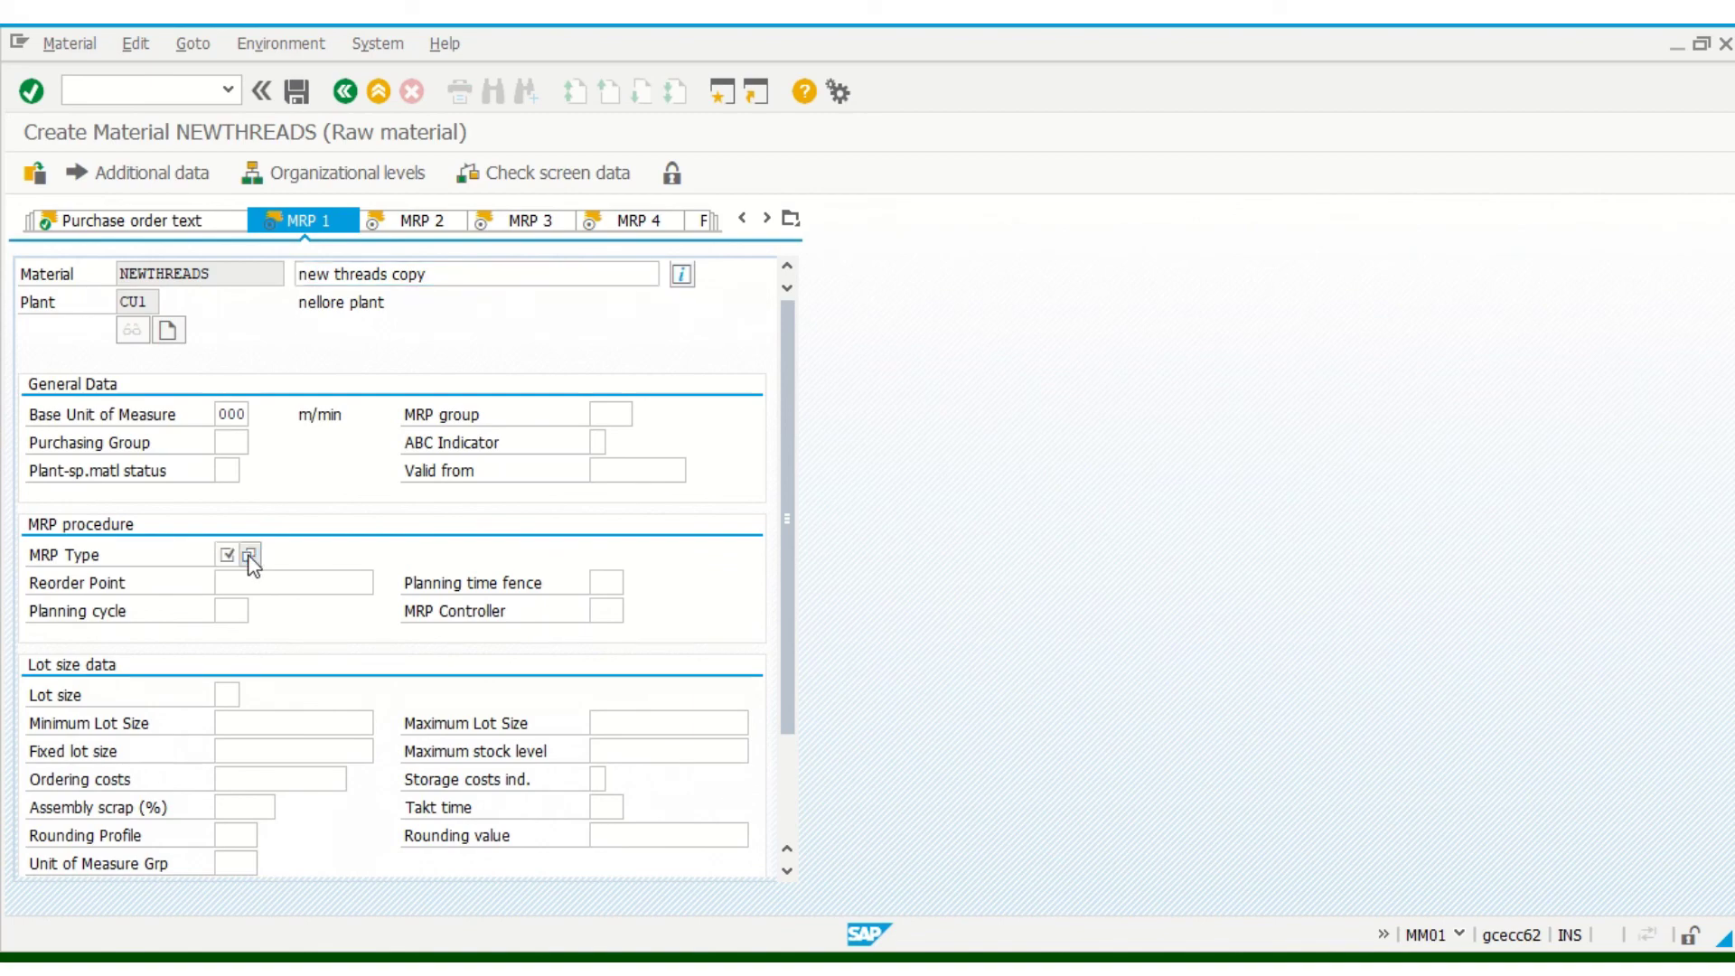
left_click(250, 555)
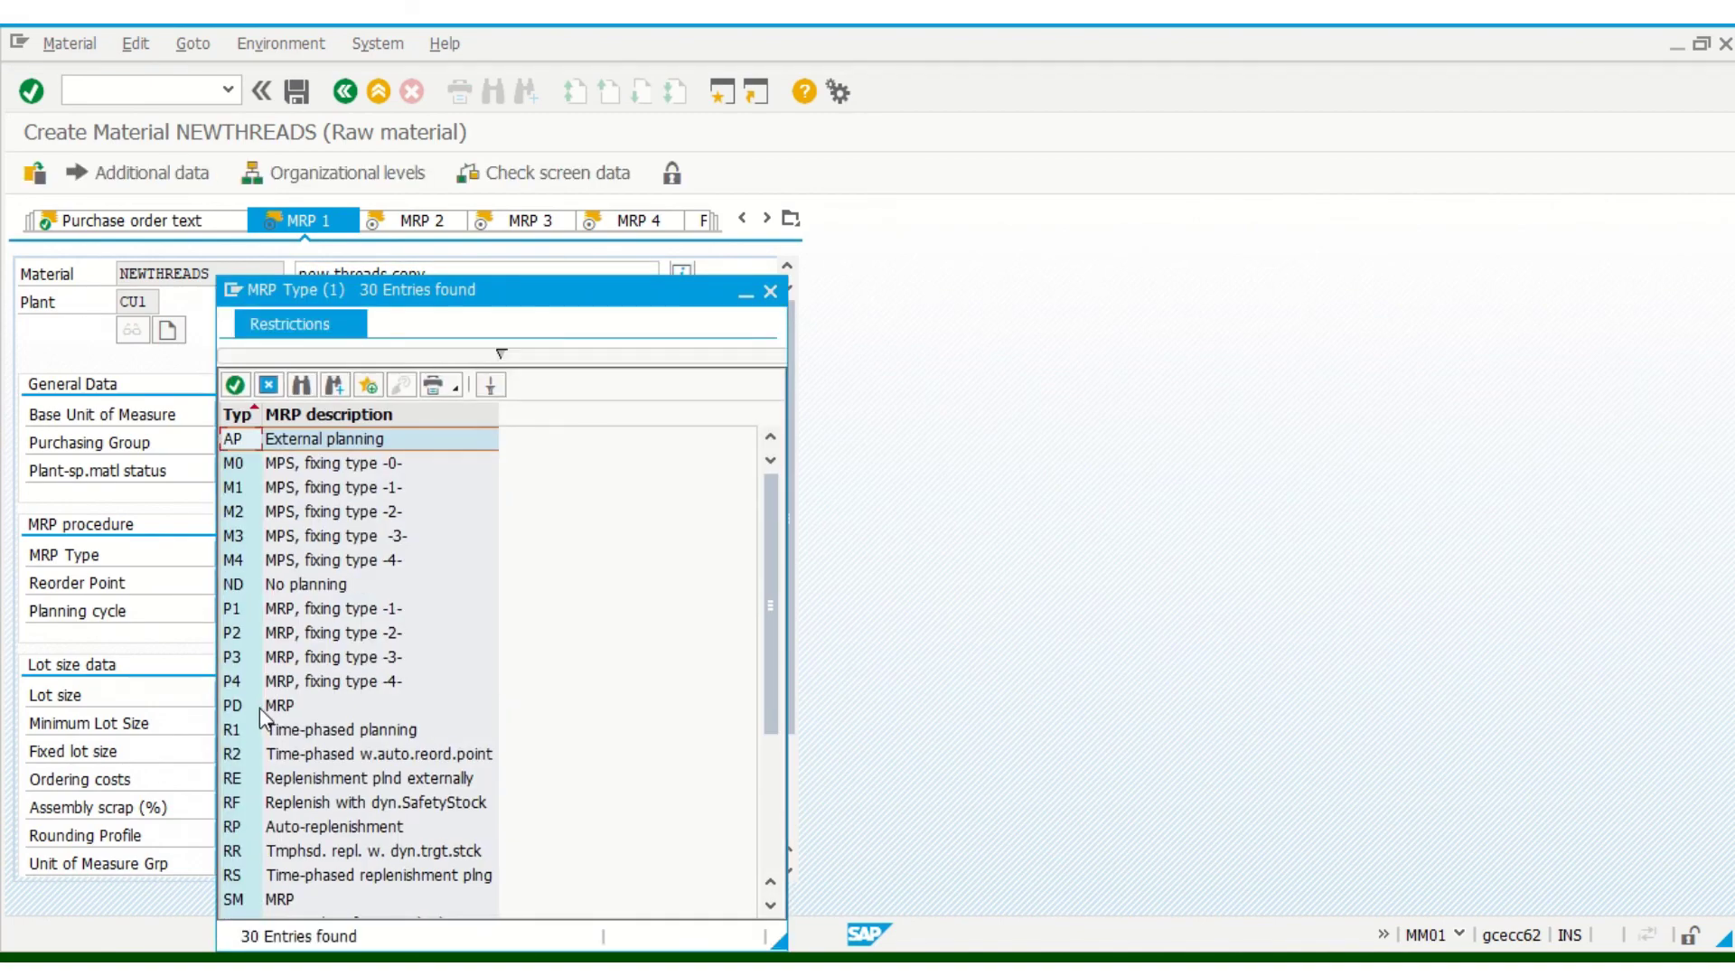
double_click(254, 706)
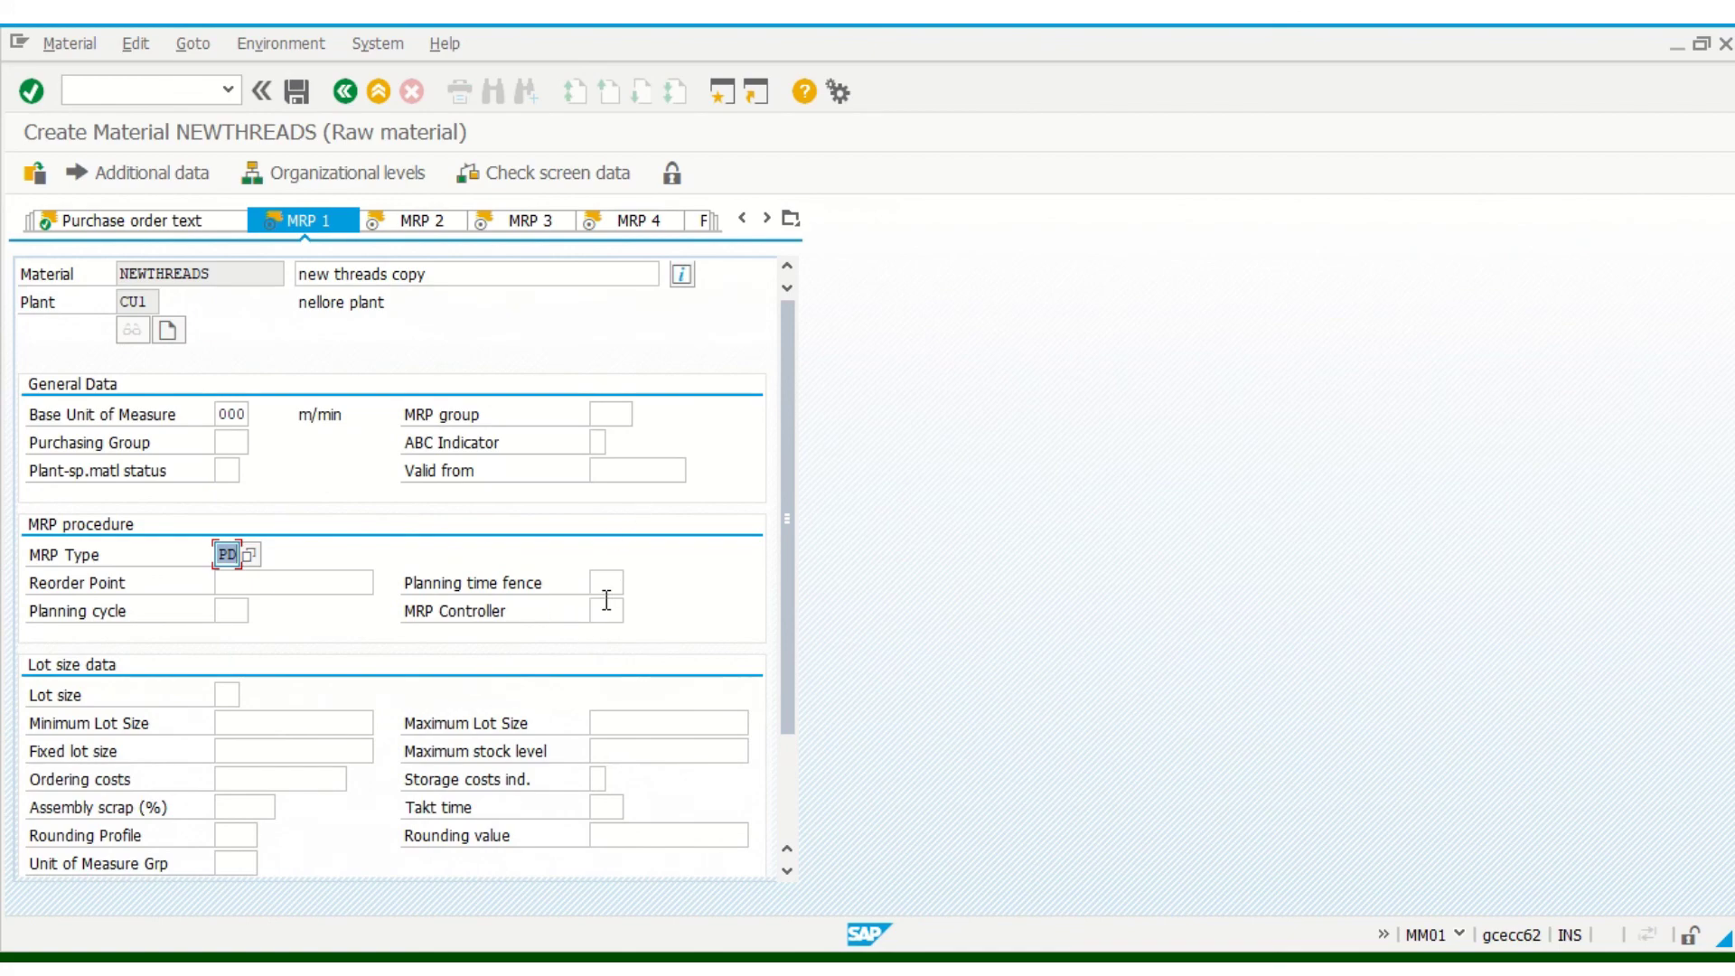
- Set the MRP controller to B8 and the lot size to EX, and continue to the MRP 2 view
left_click(604, 611)
type("b8")
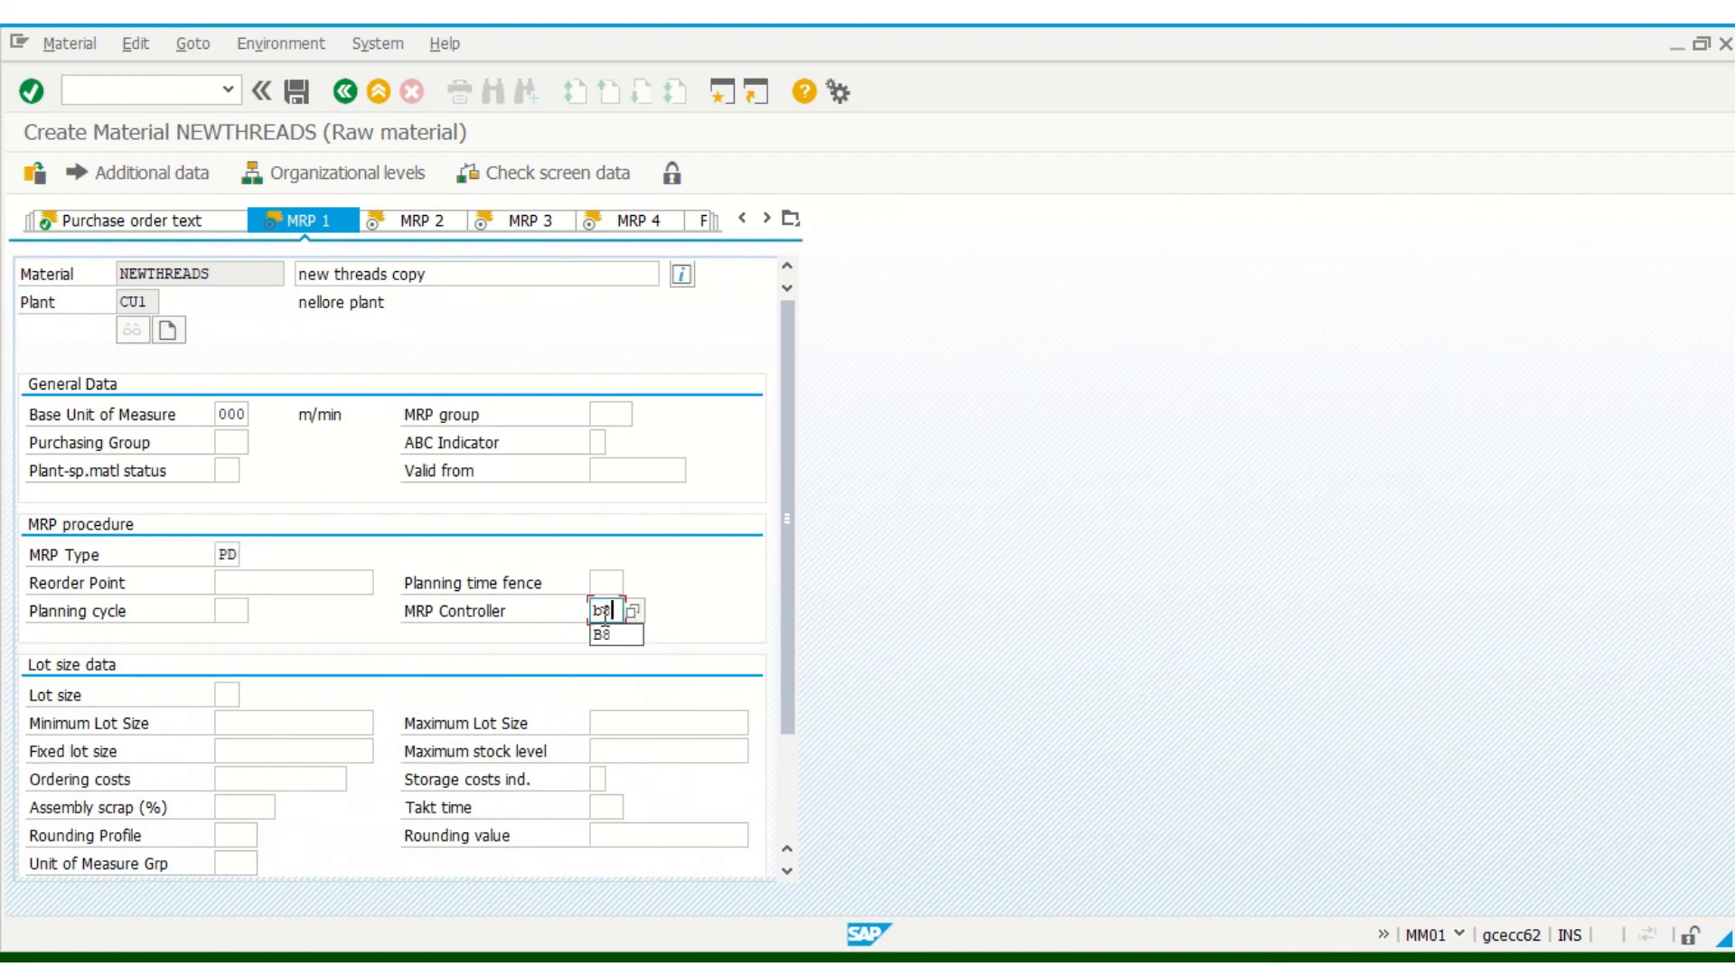
left_click(608, 635)
key("Return")
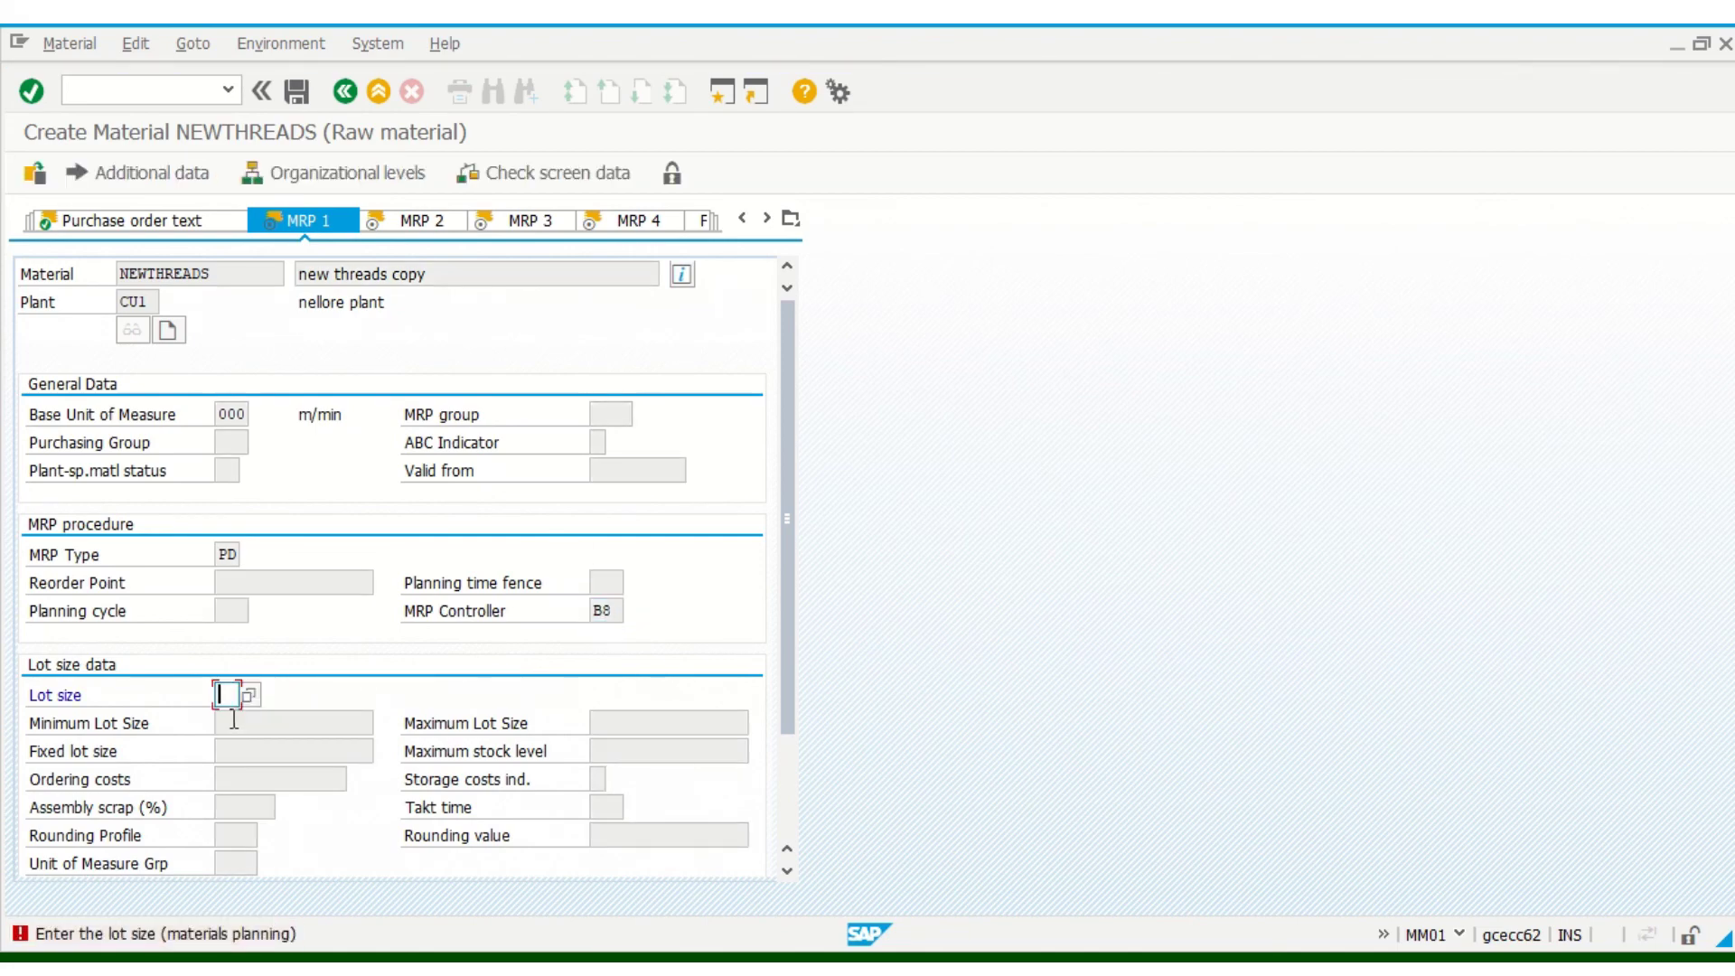
type("ex")
left_click(227, 718)
key("Return")
- Set the scheduling margin key to 001 and in-house production to 3 days, and continue to the MRP 3 view
left_click(519, 273)
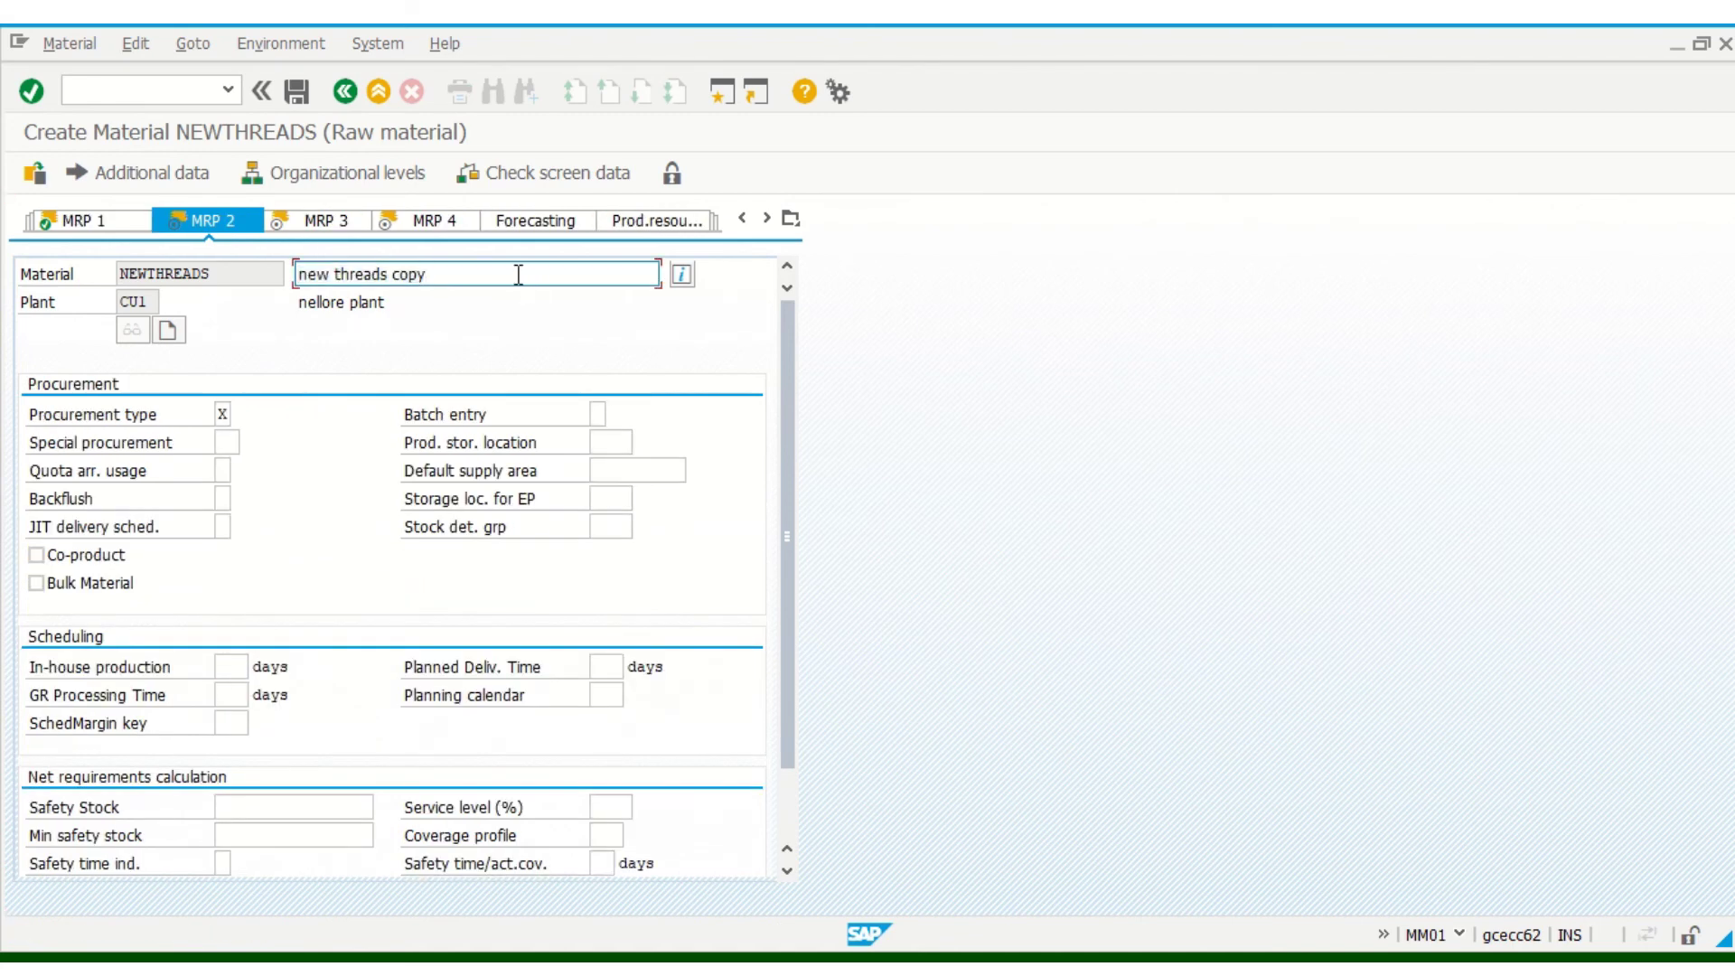
key("Return")
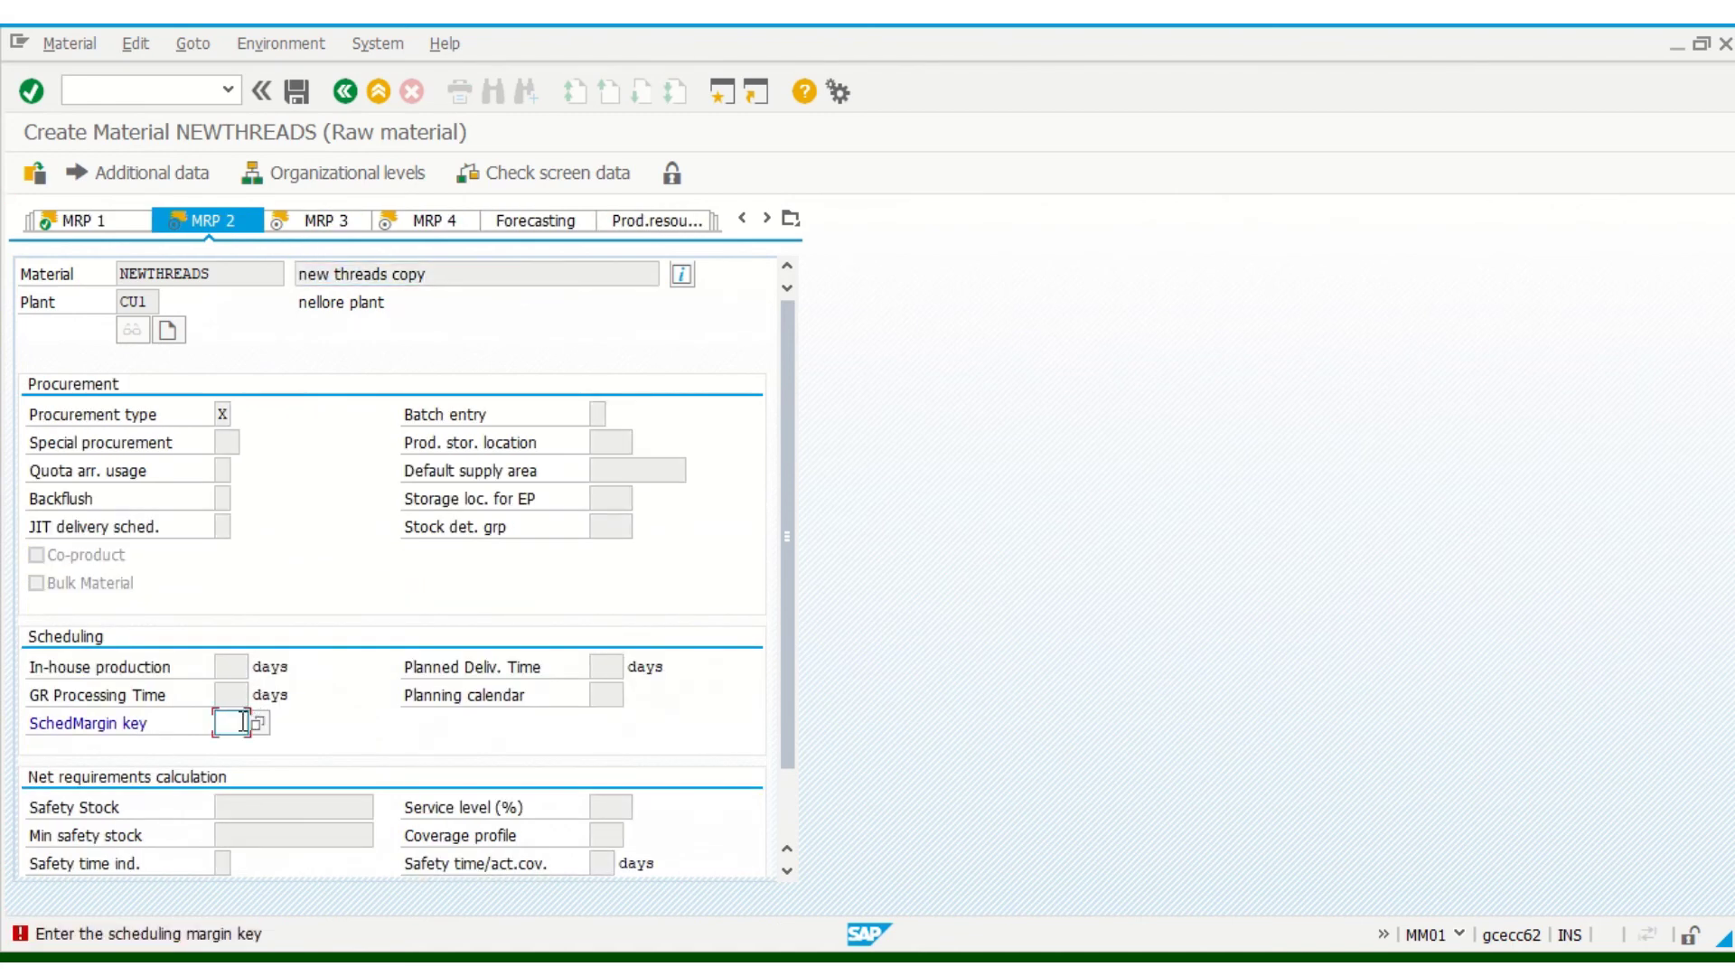
left_click(259, 723)
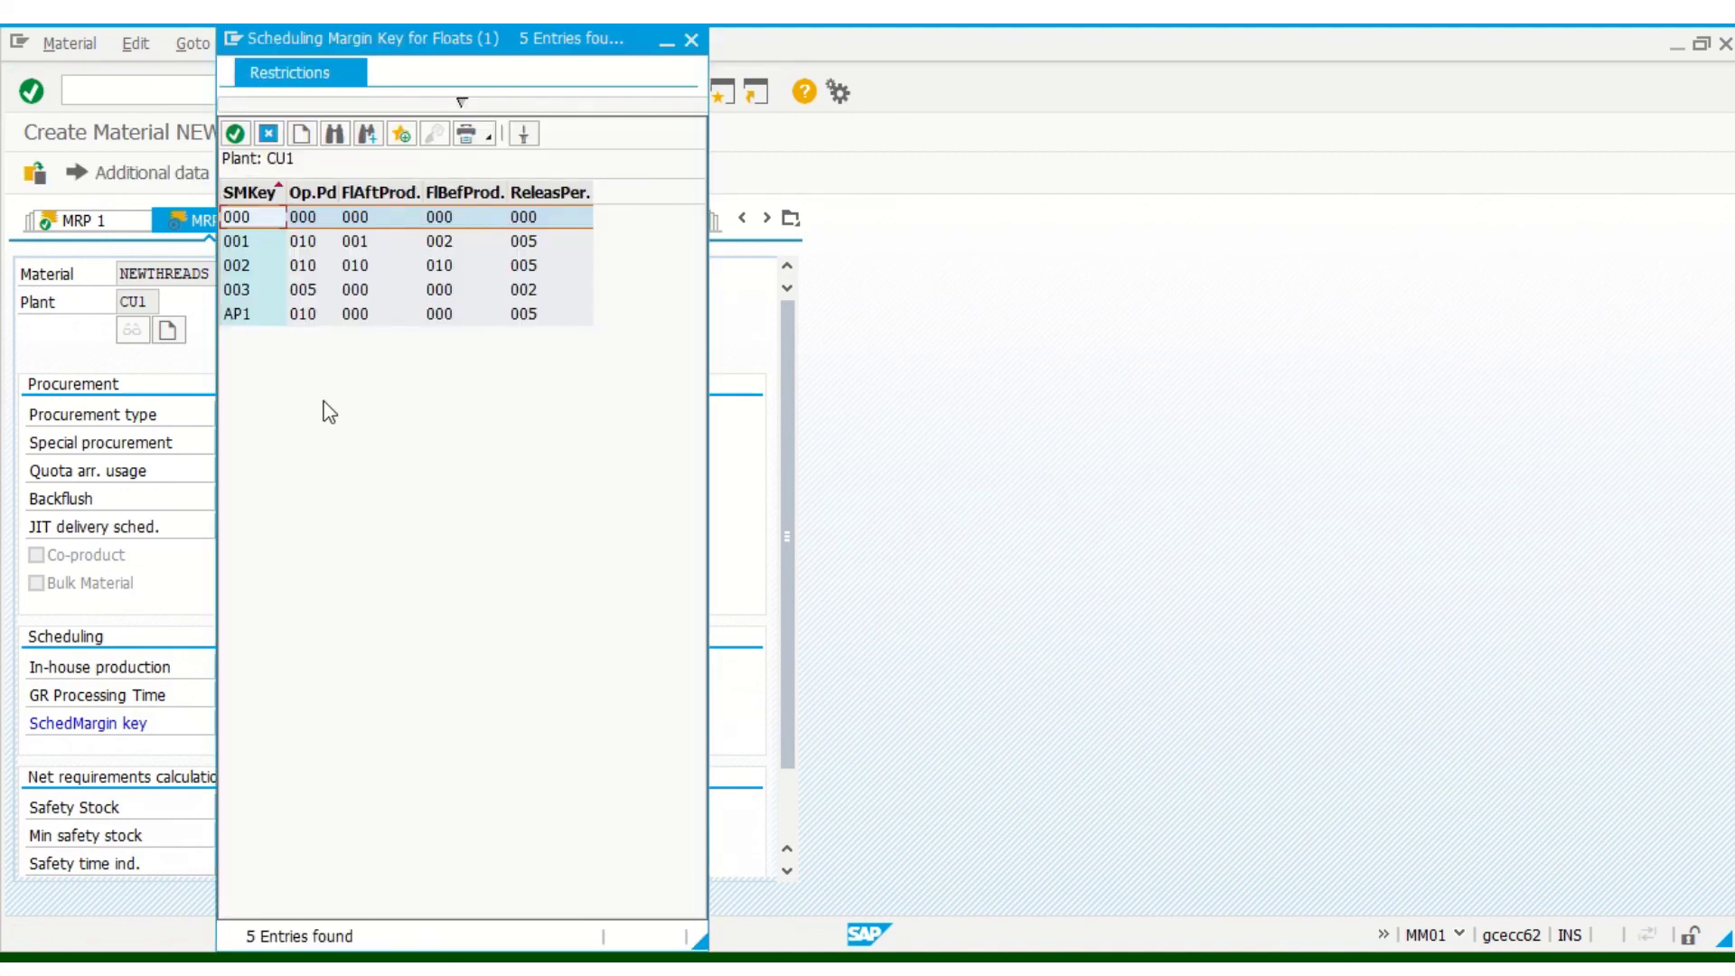
double_click(240, 241)
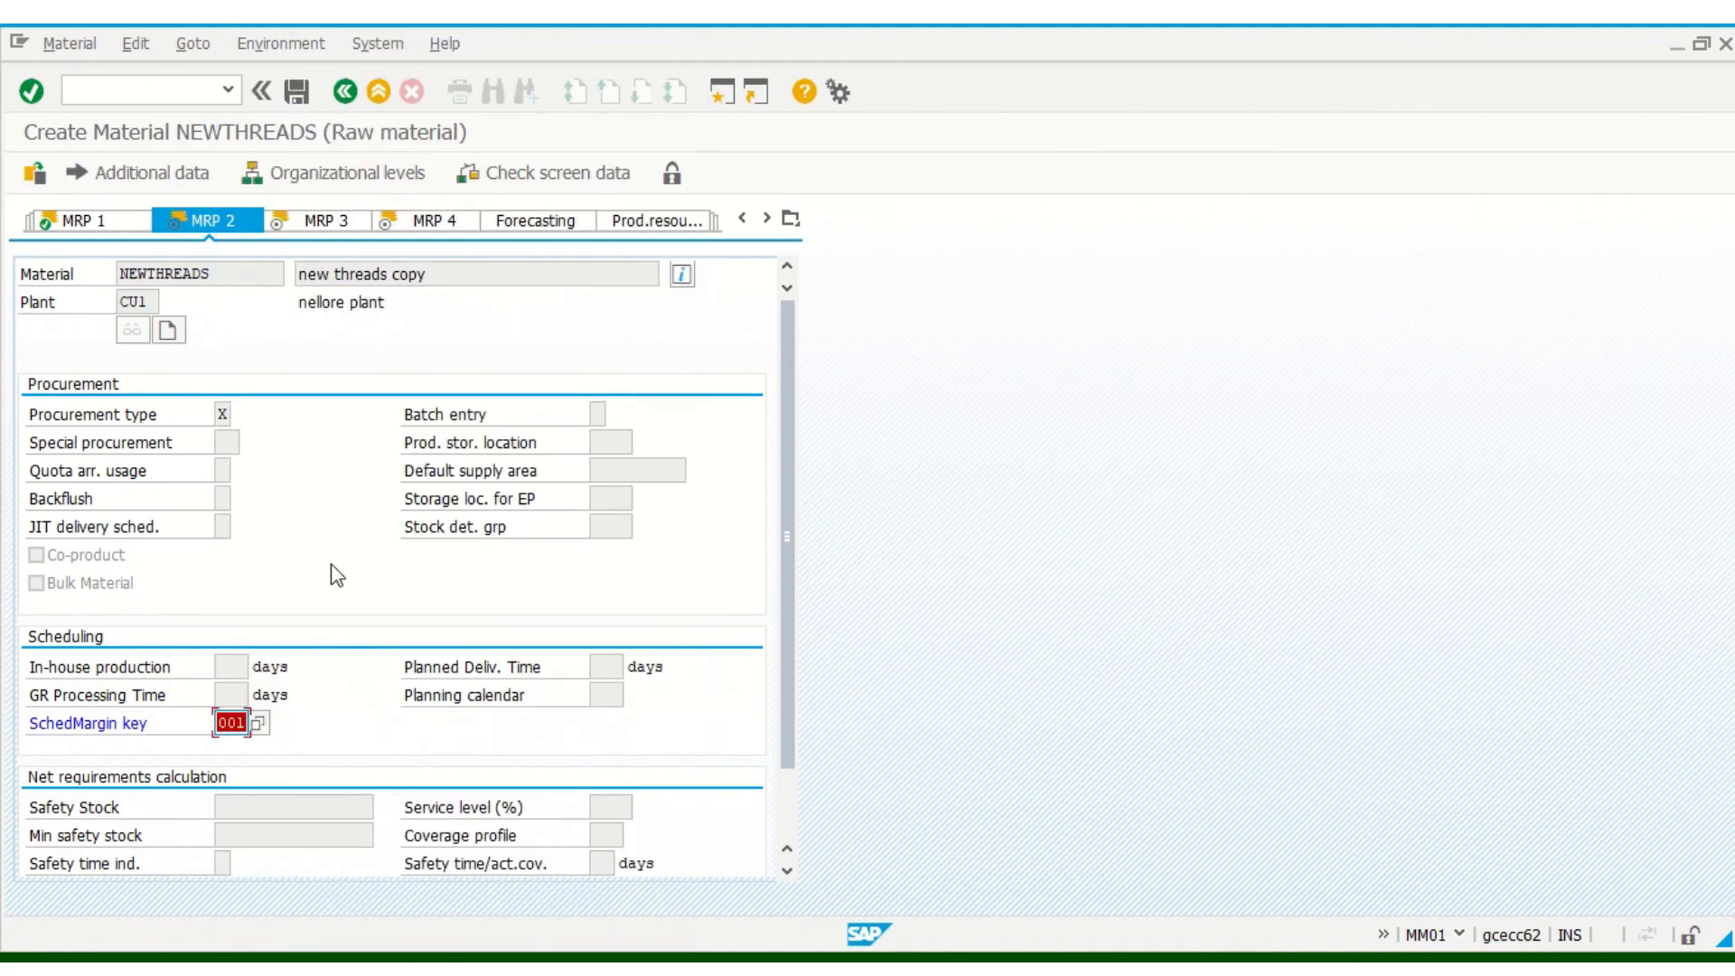
left_click(239, 723)
key("Return")
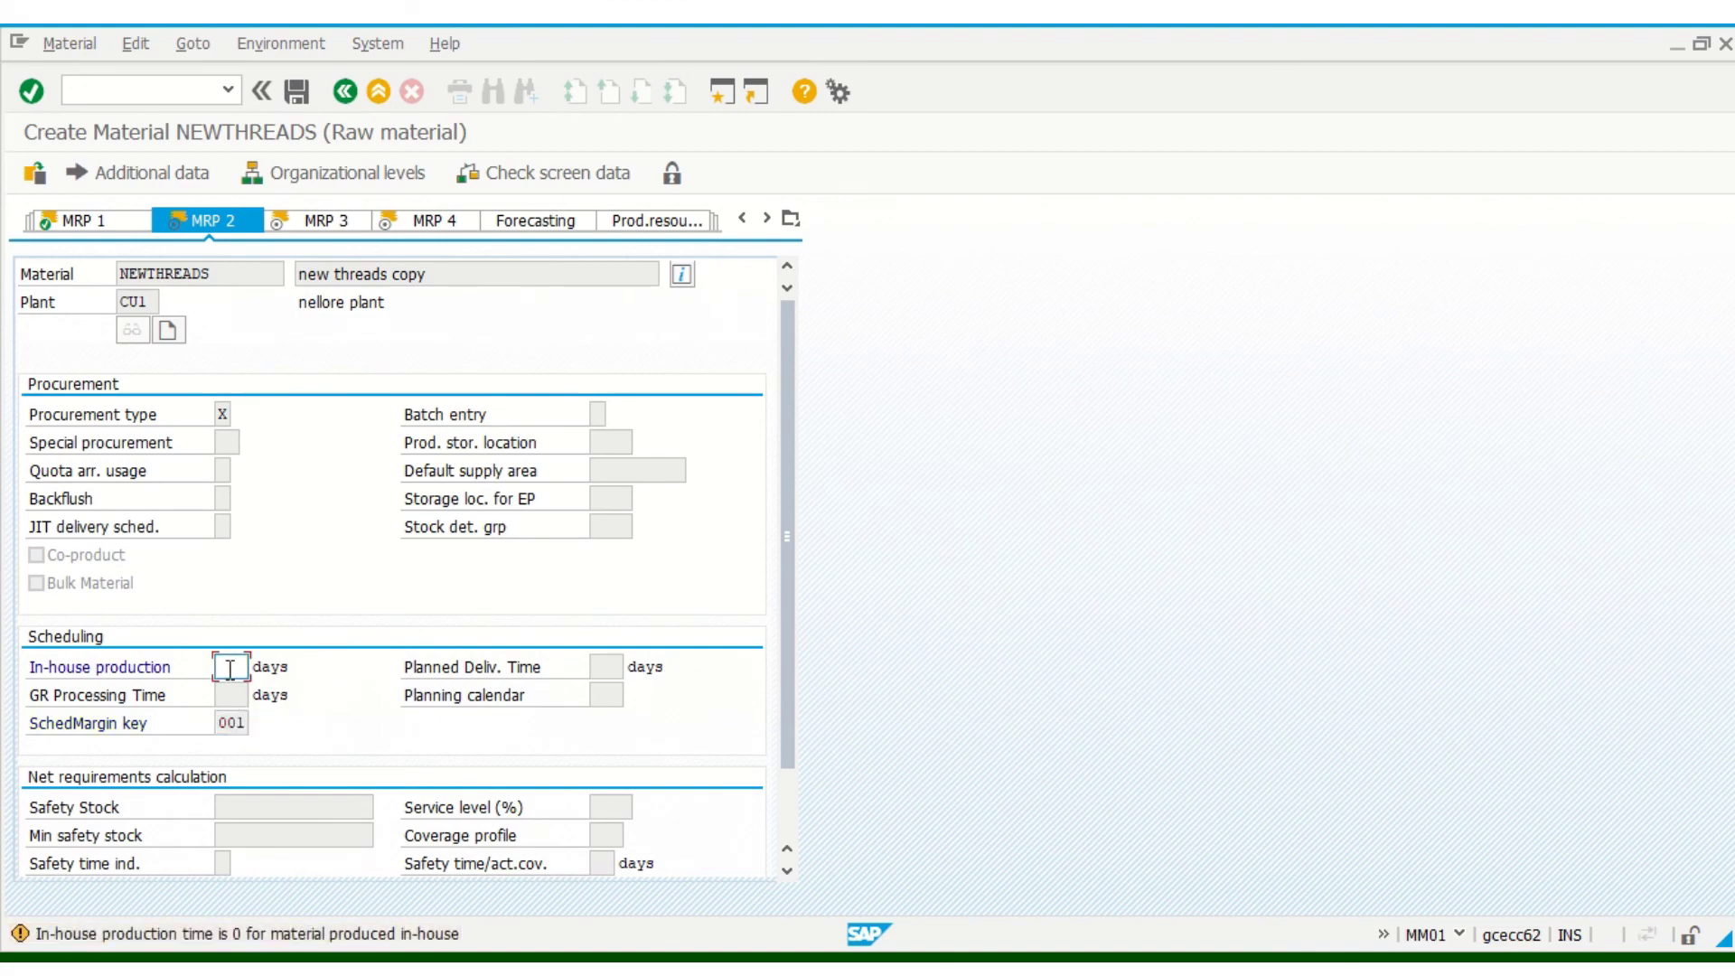
type("3")
key("Return")
- Accept the MRP 3, MRP 4 and both plant data/storage views without entries and continue to Accounting 1
left_click(501, 273)
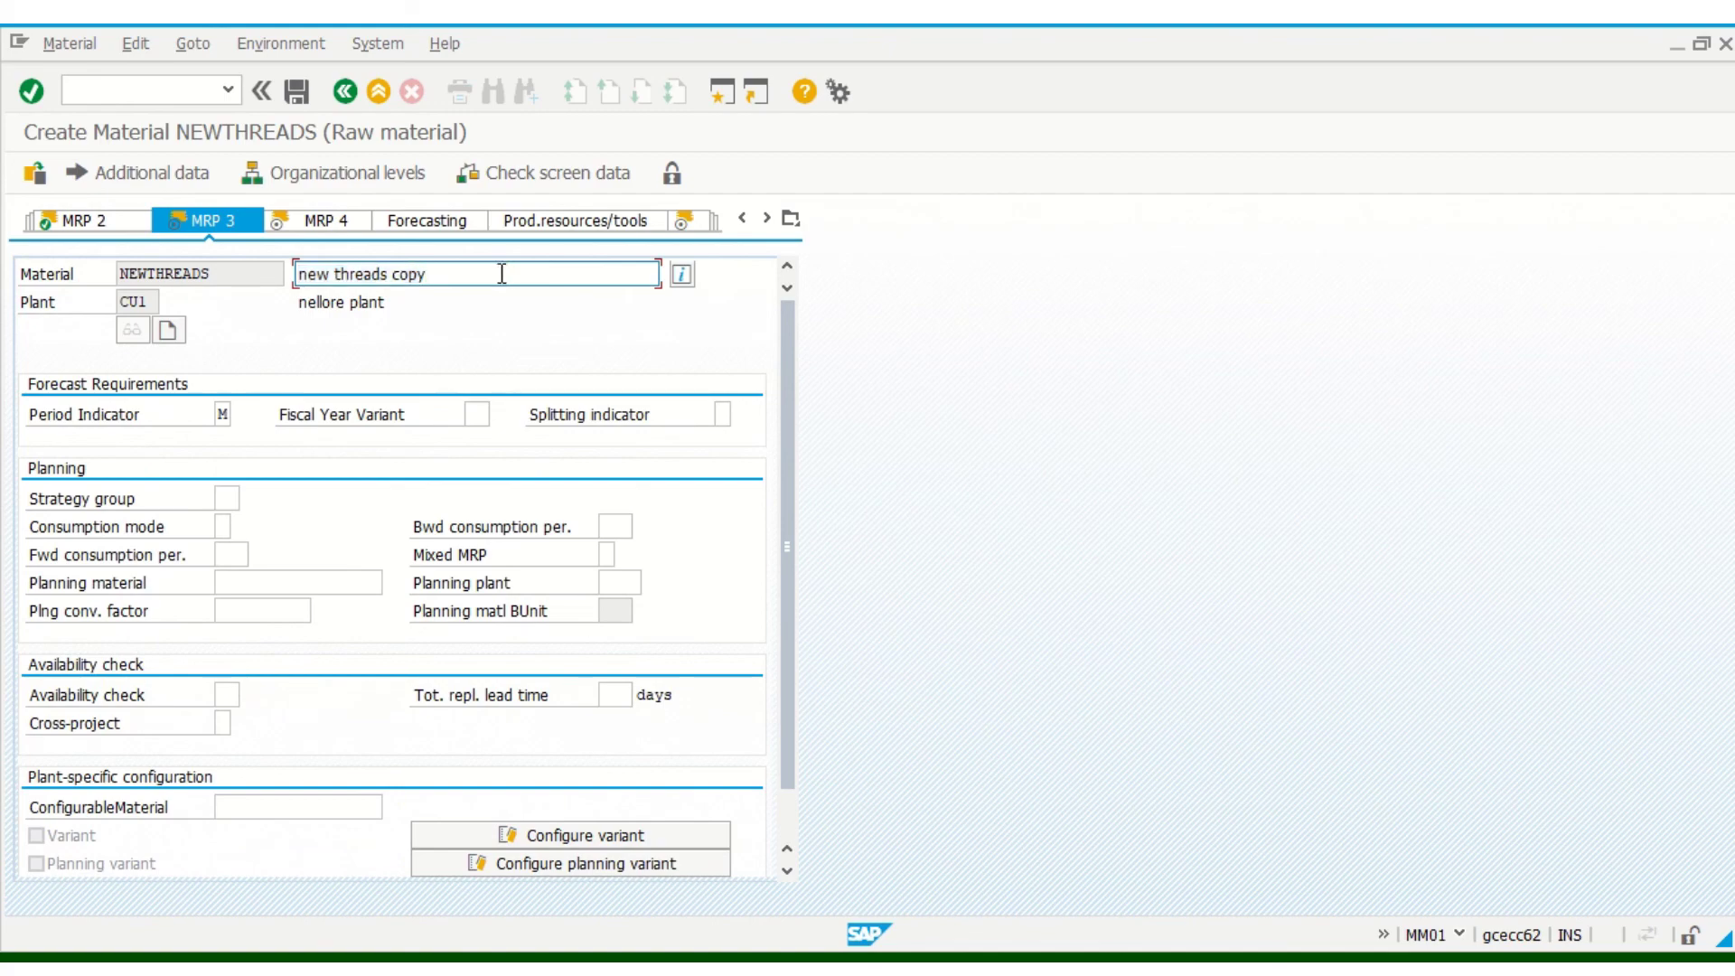
key("Return")
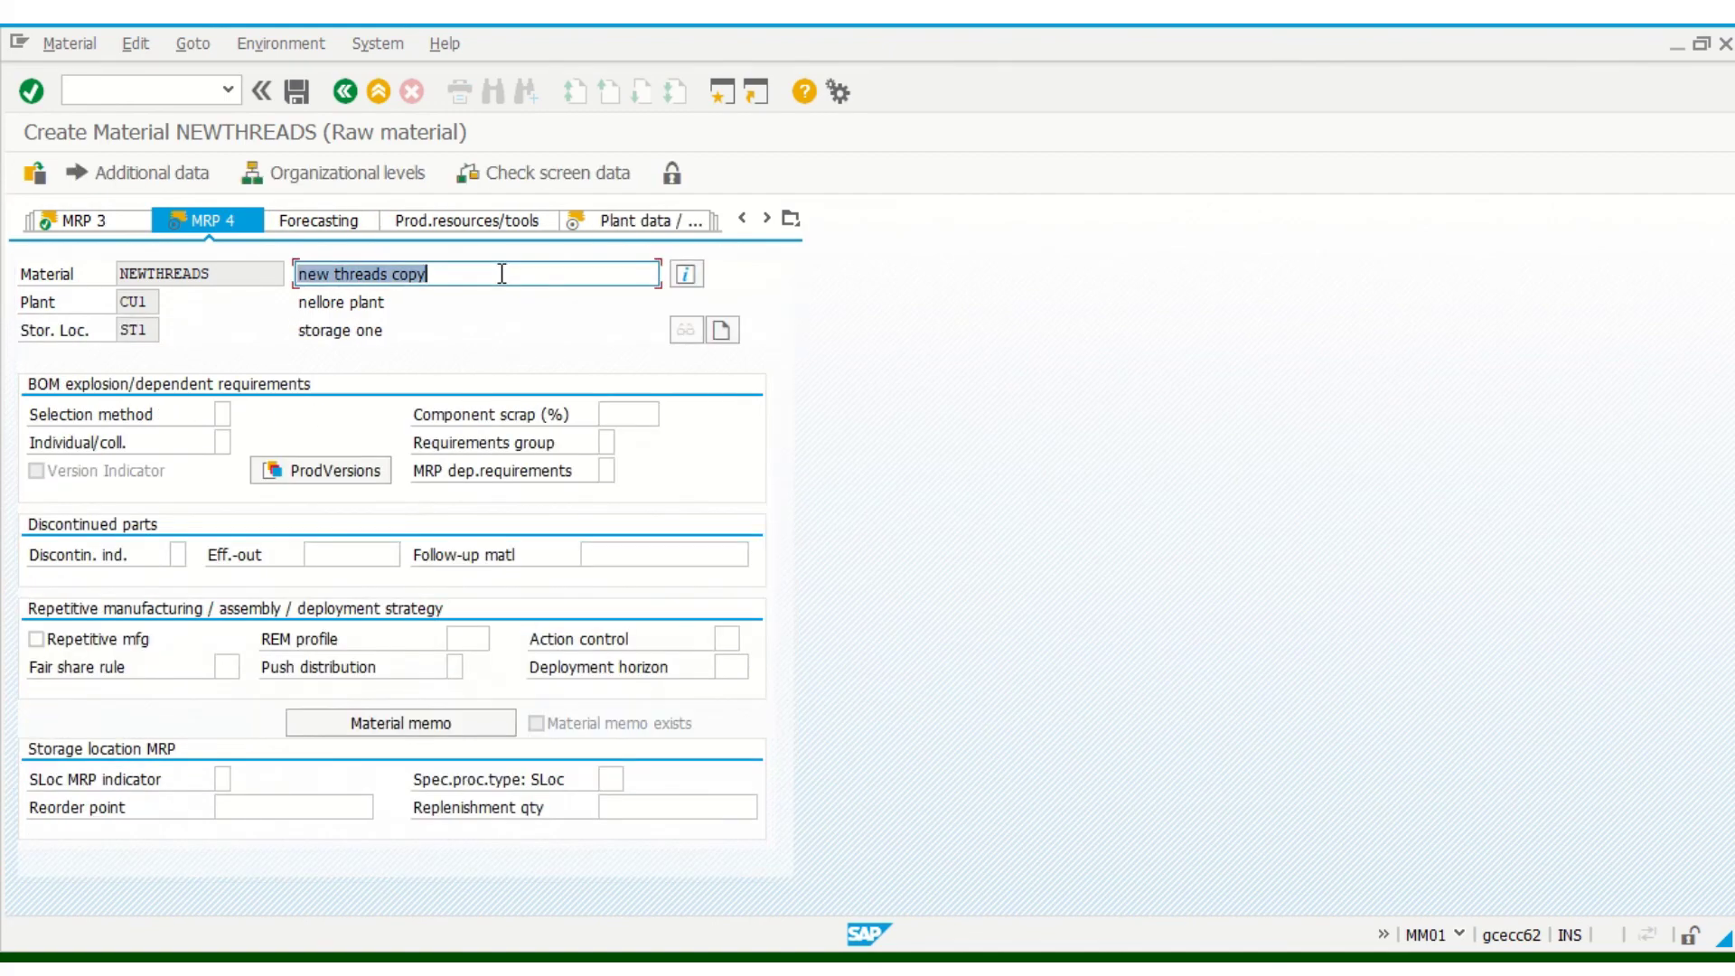
left_click(502, 273)
key("Return")
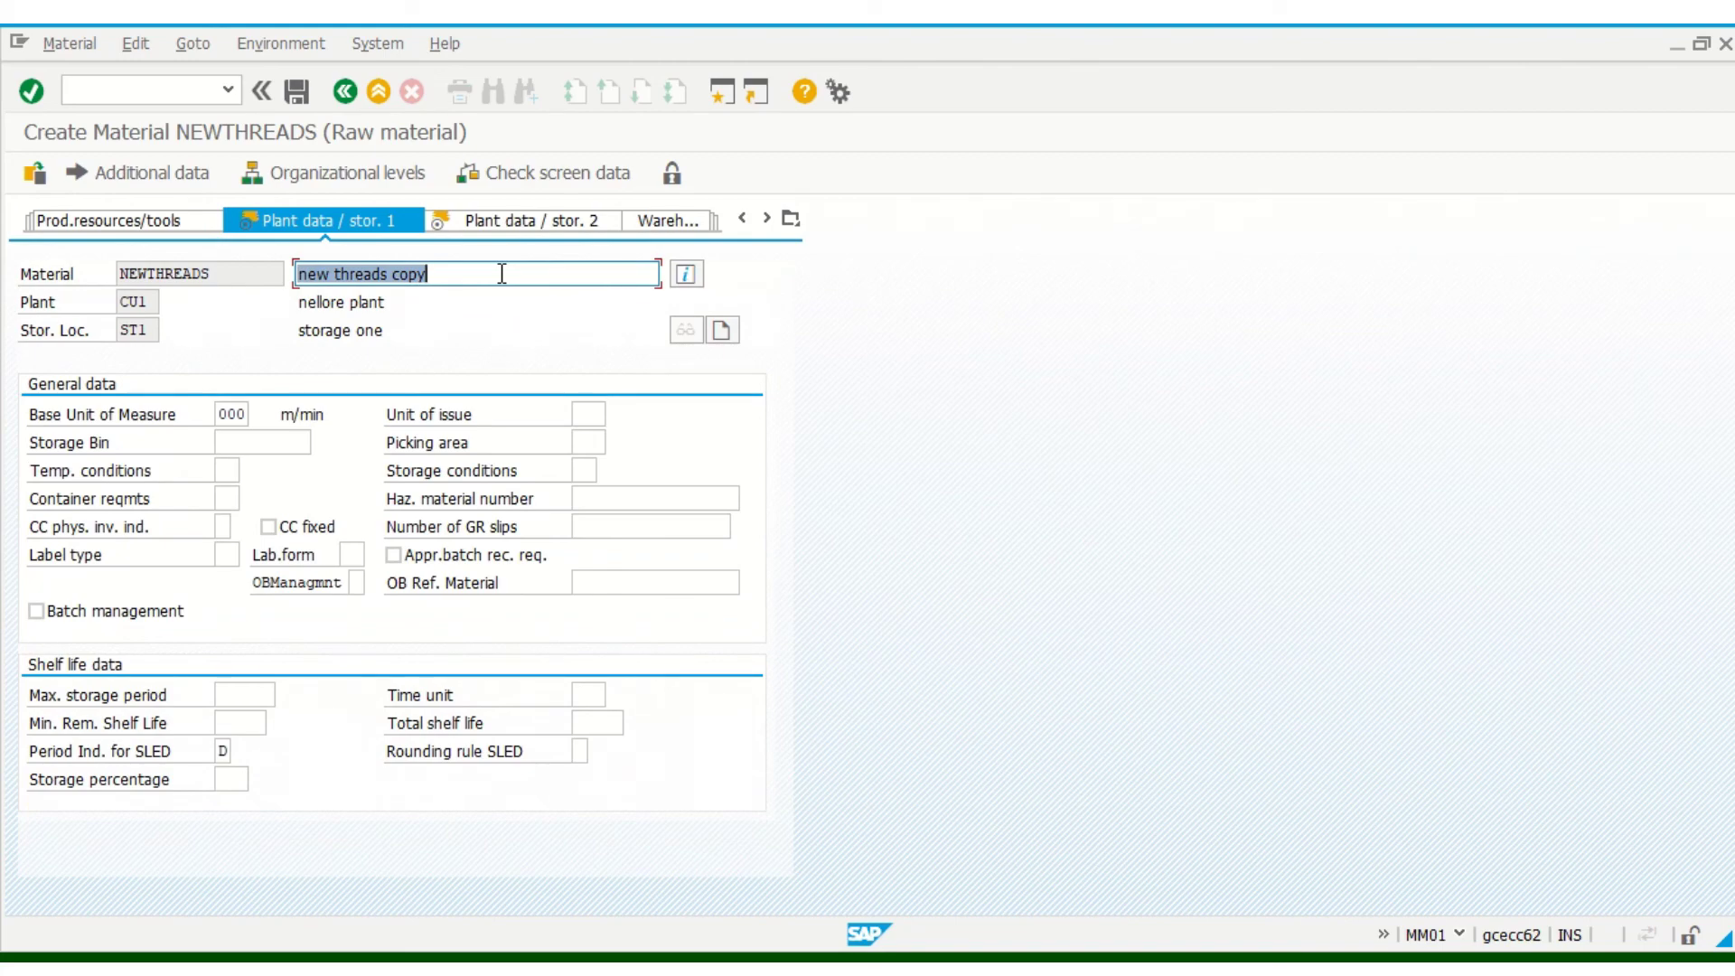
key("Return")
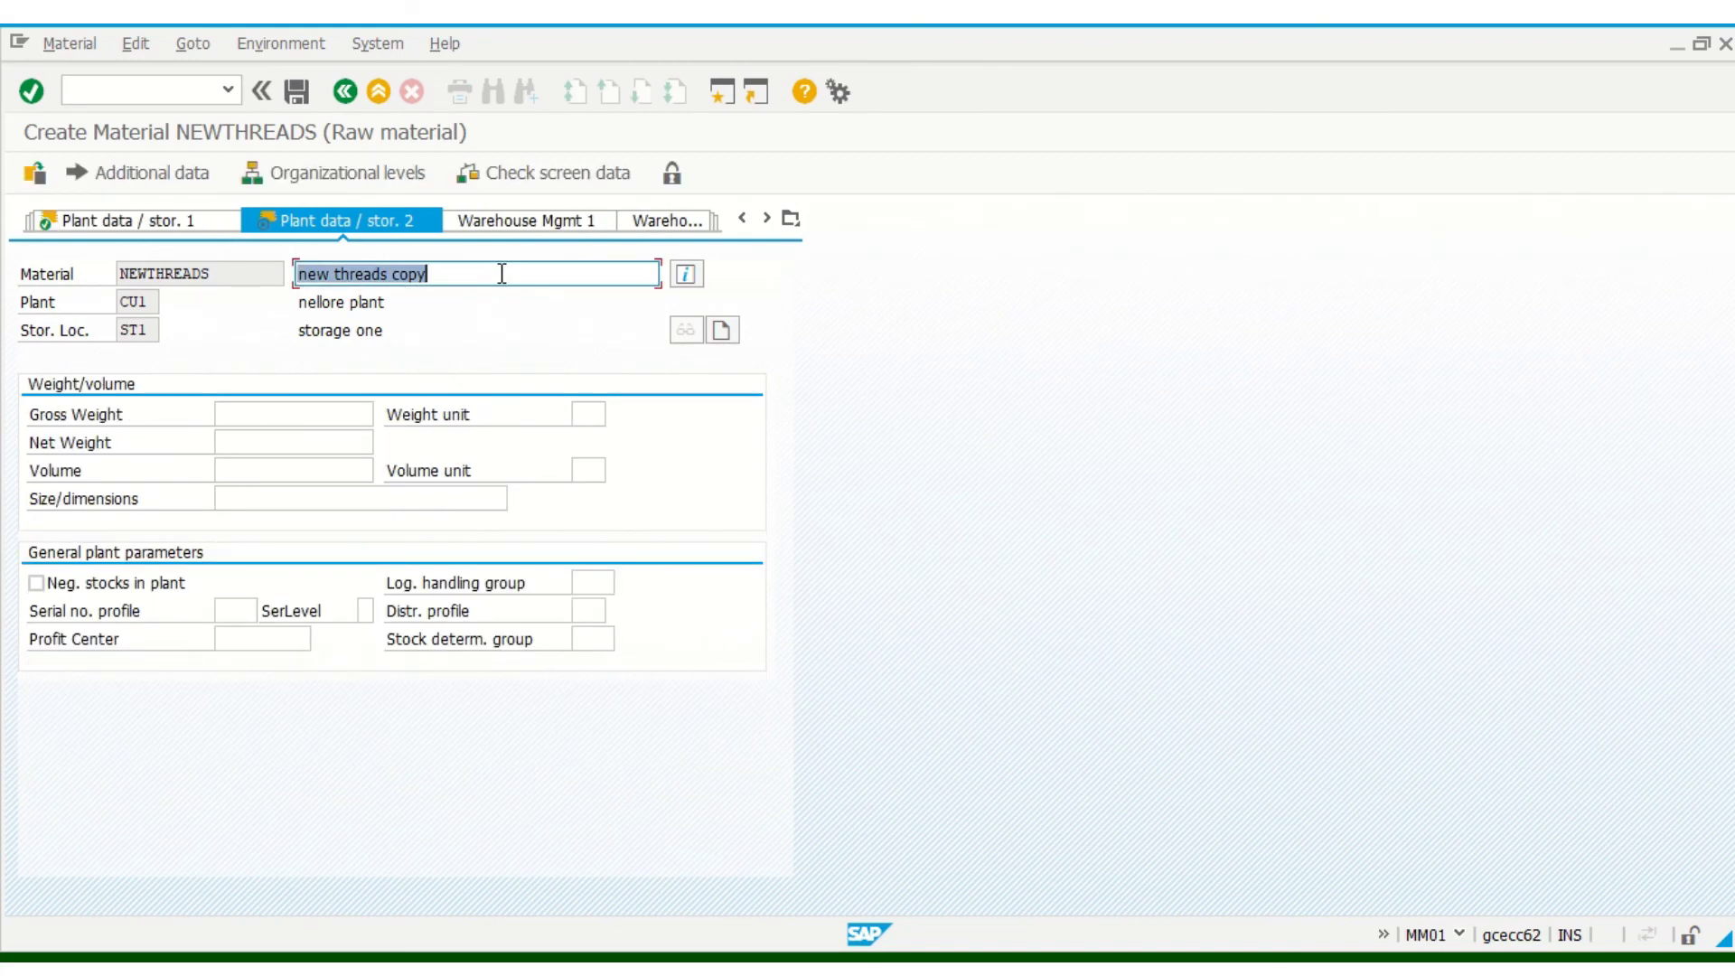
key("Return")
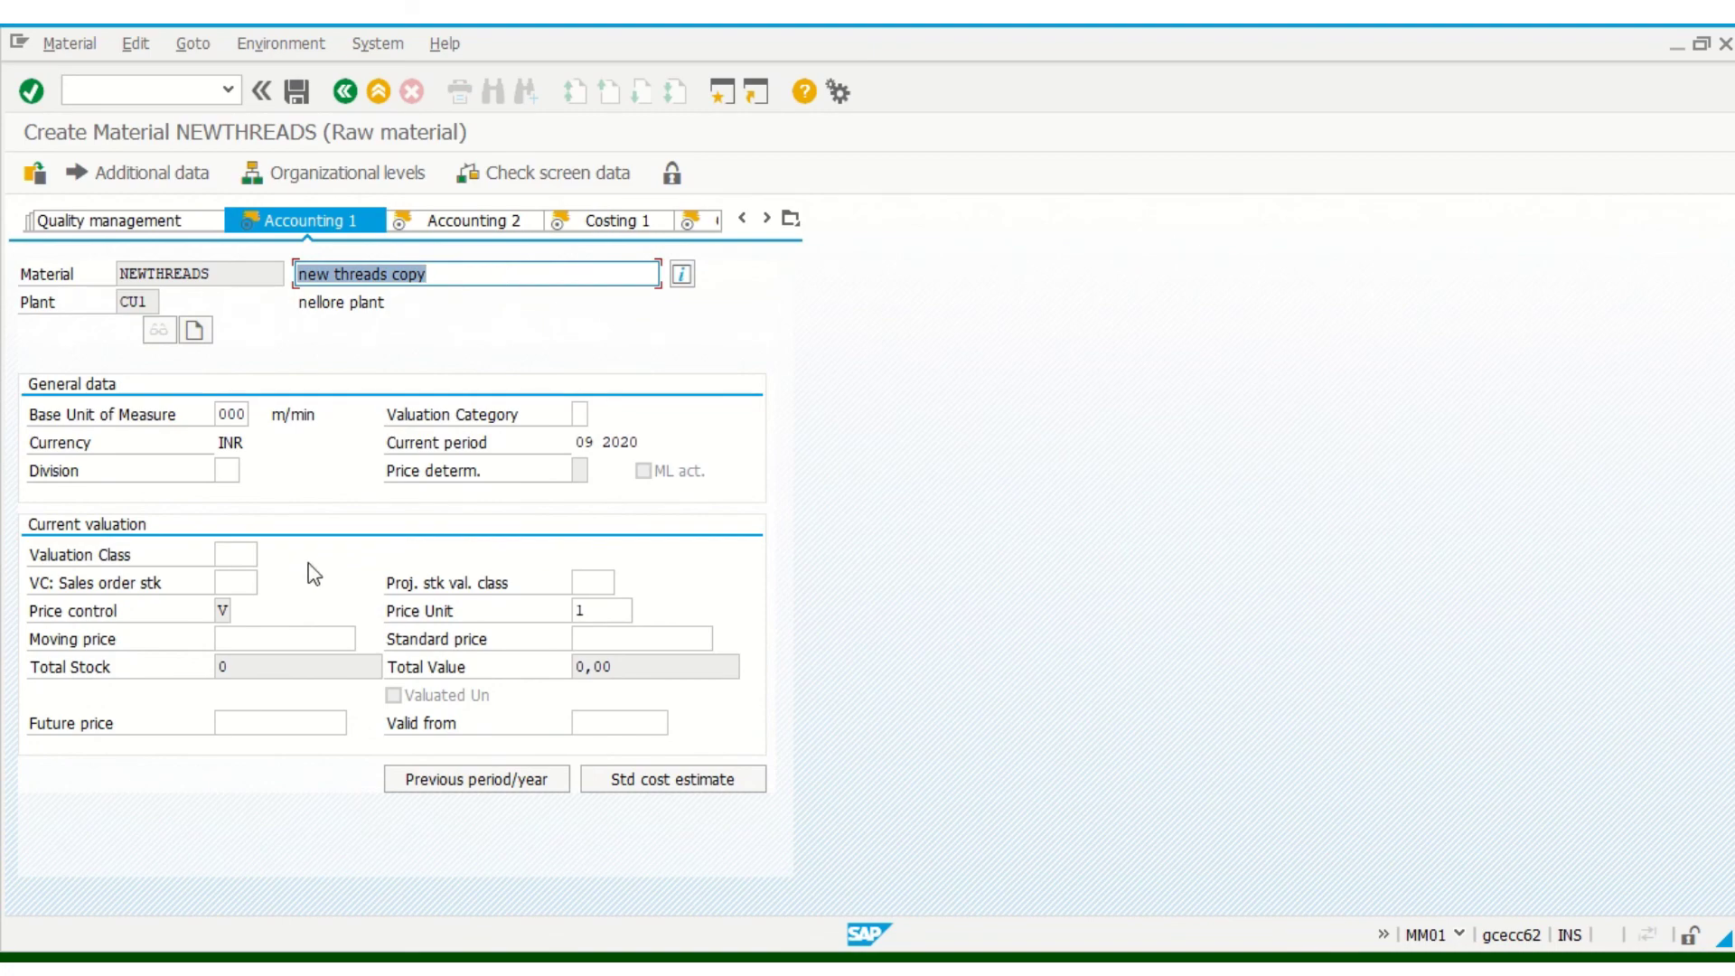
- Set the valuation class to 3000 (Raw materials 1) and confirm the Accounting 1 entries
left_click(246, 554)
key("F4")
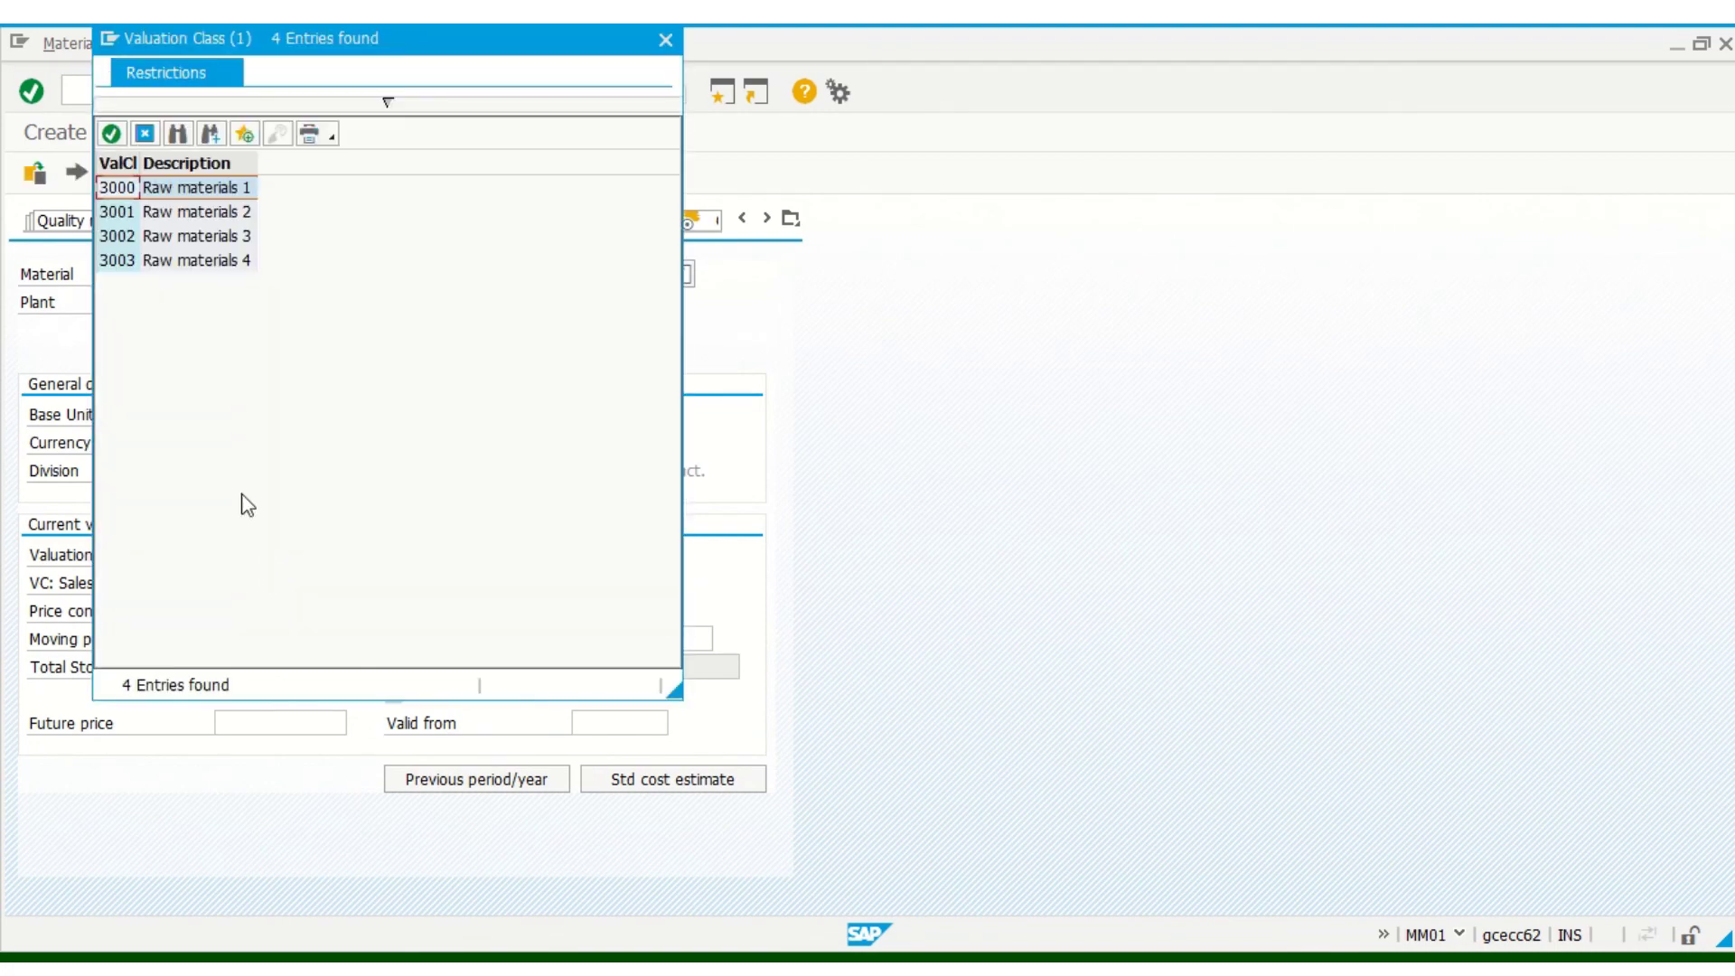
double_click(127, 186)
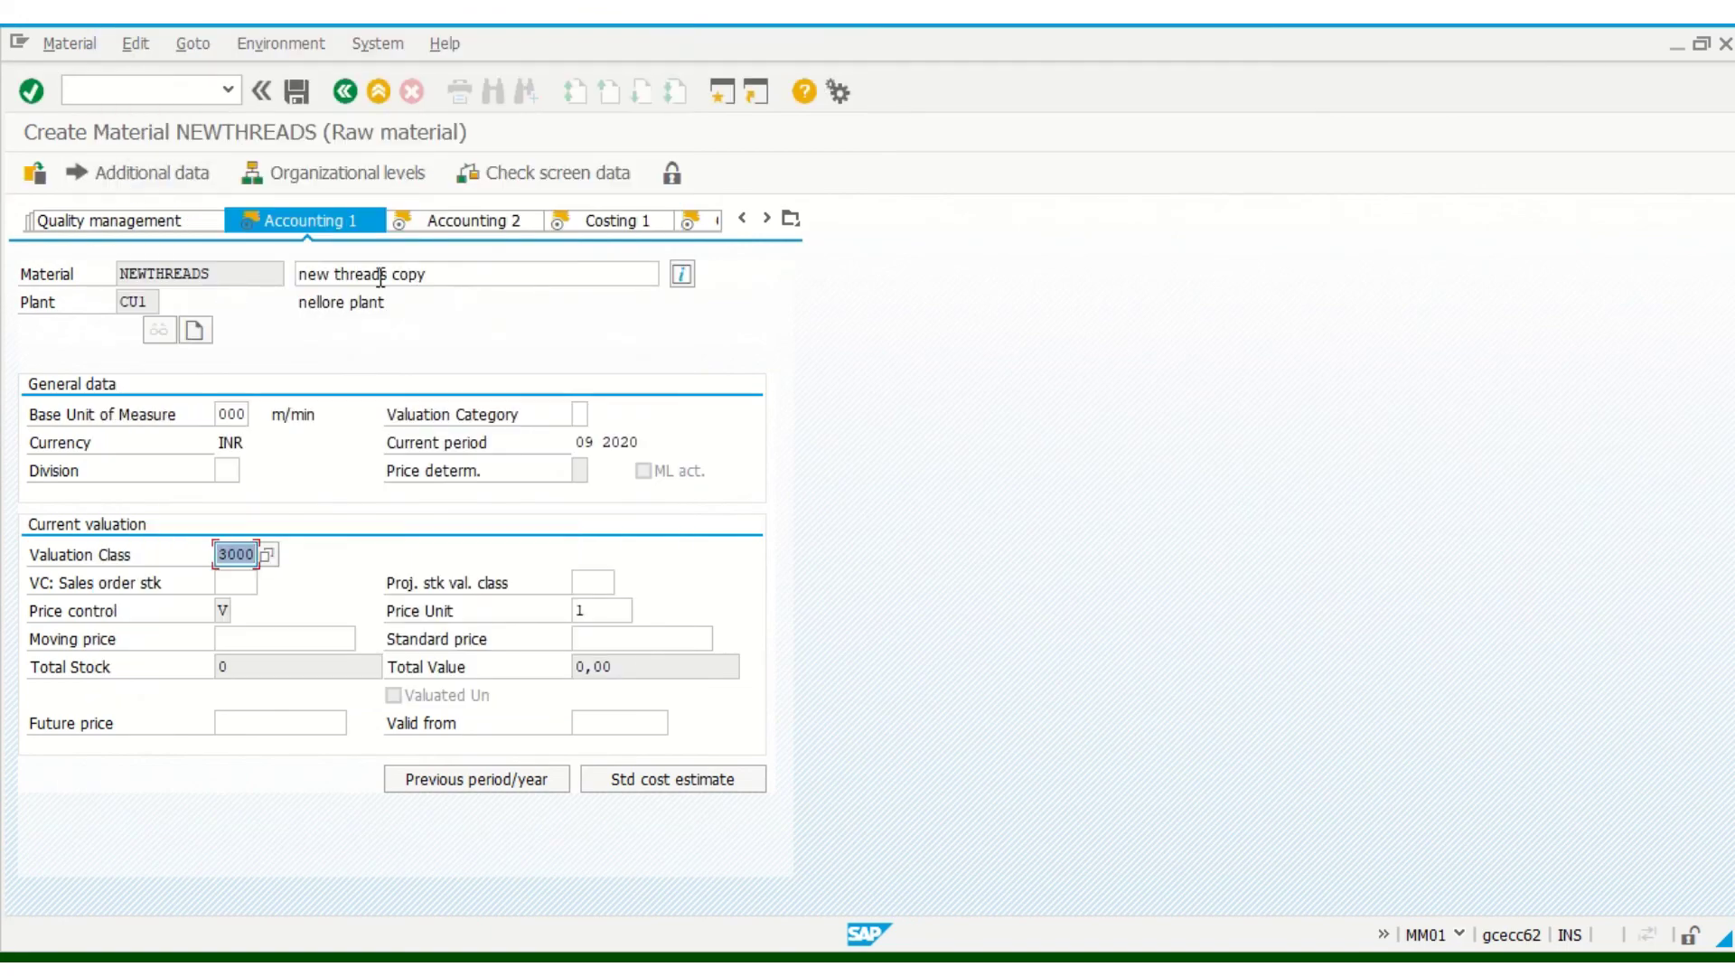
left_click(420, 274)
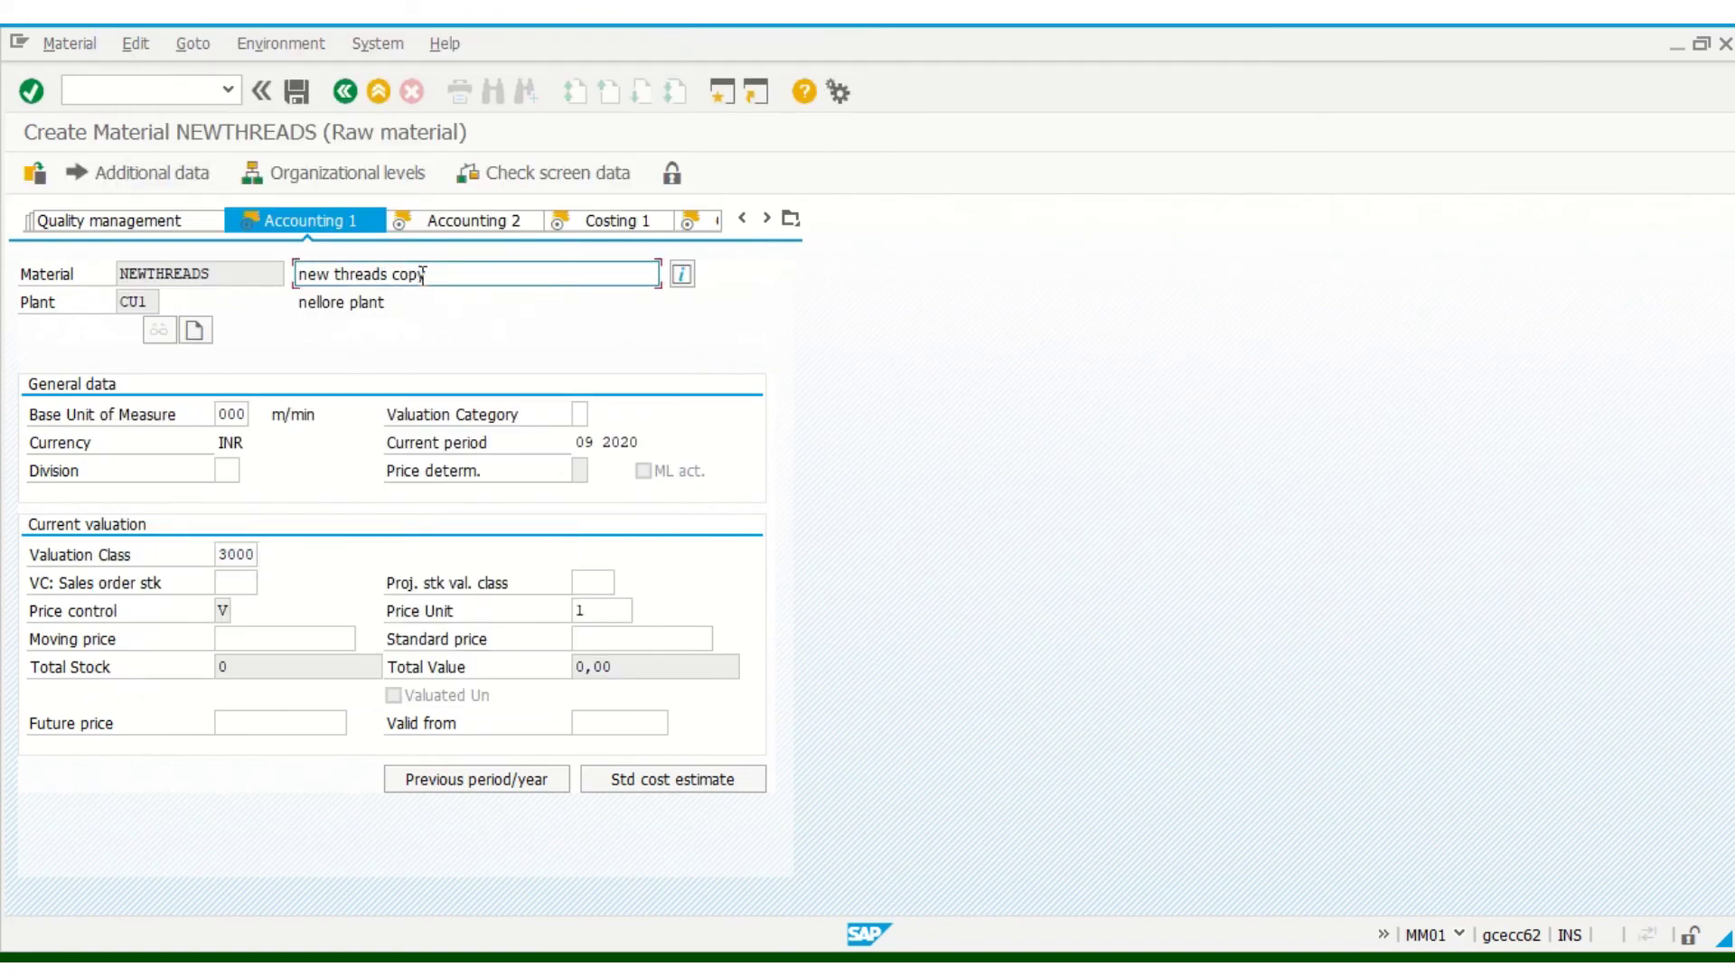
key("Return")
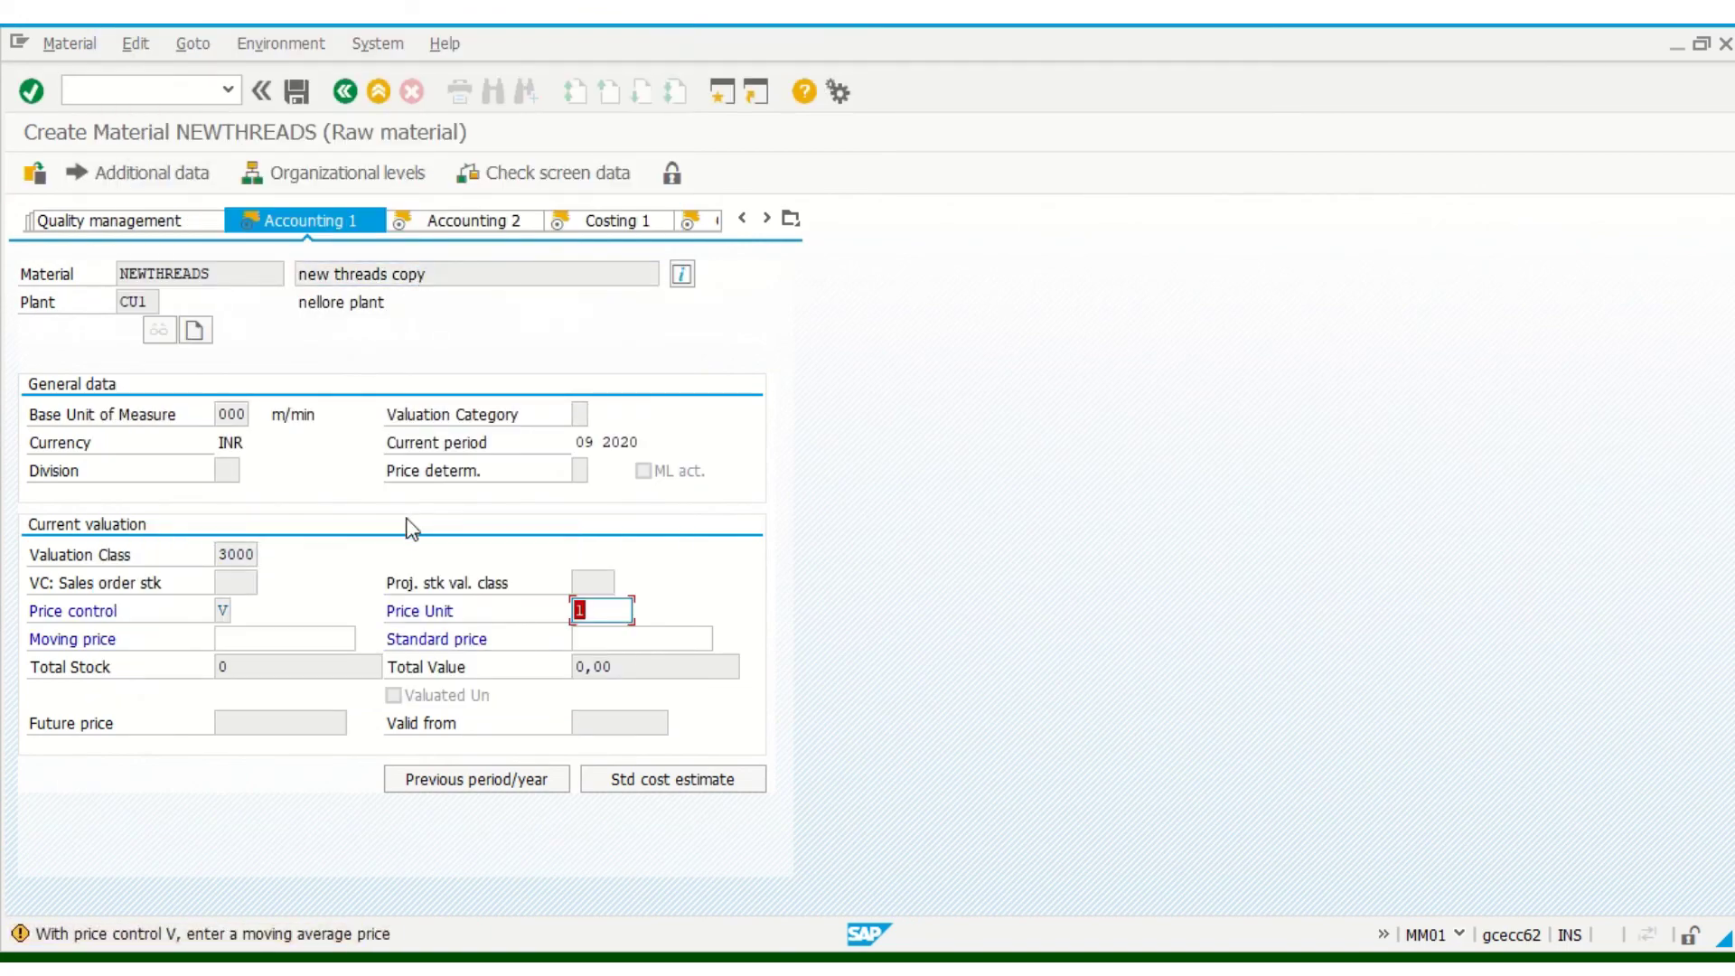
- Set the moving price to 10000 and continue to the Accounting 2 view
left_click(299, 637)
type("100")
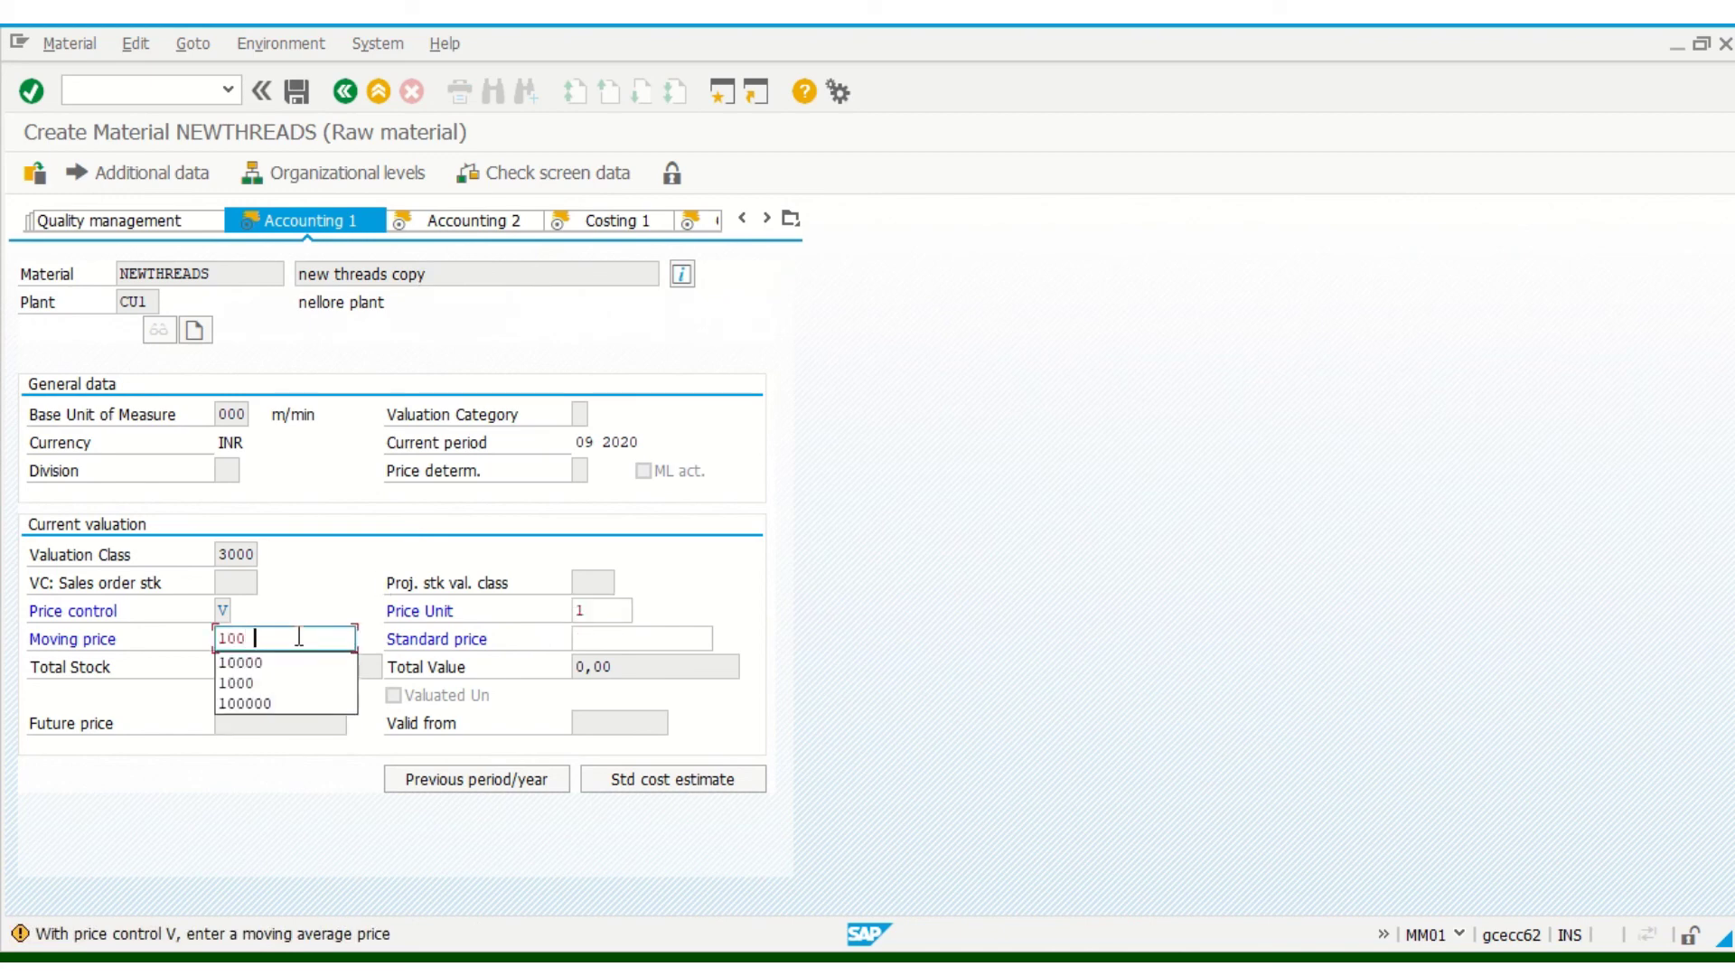
key("Down")
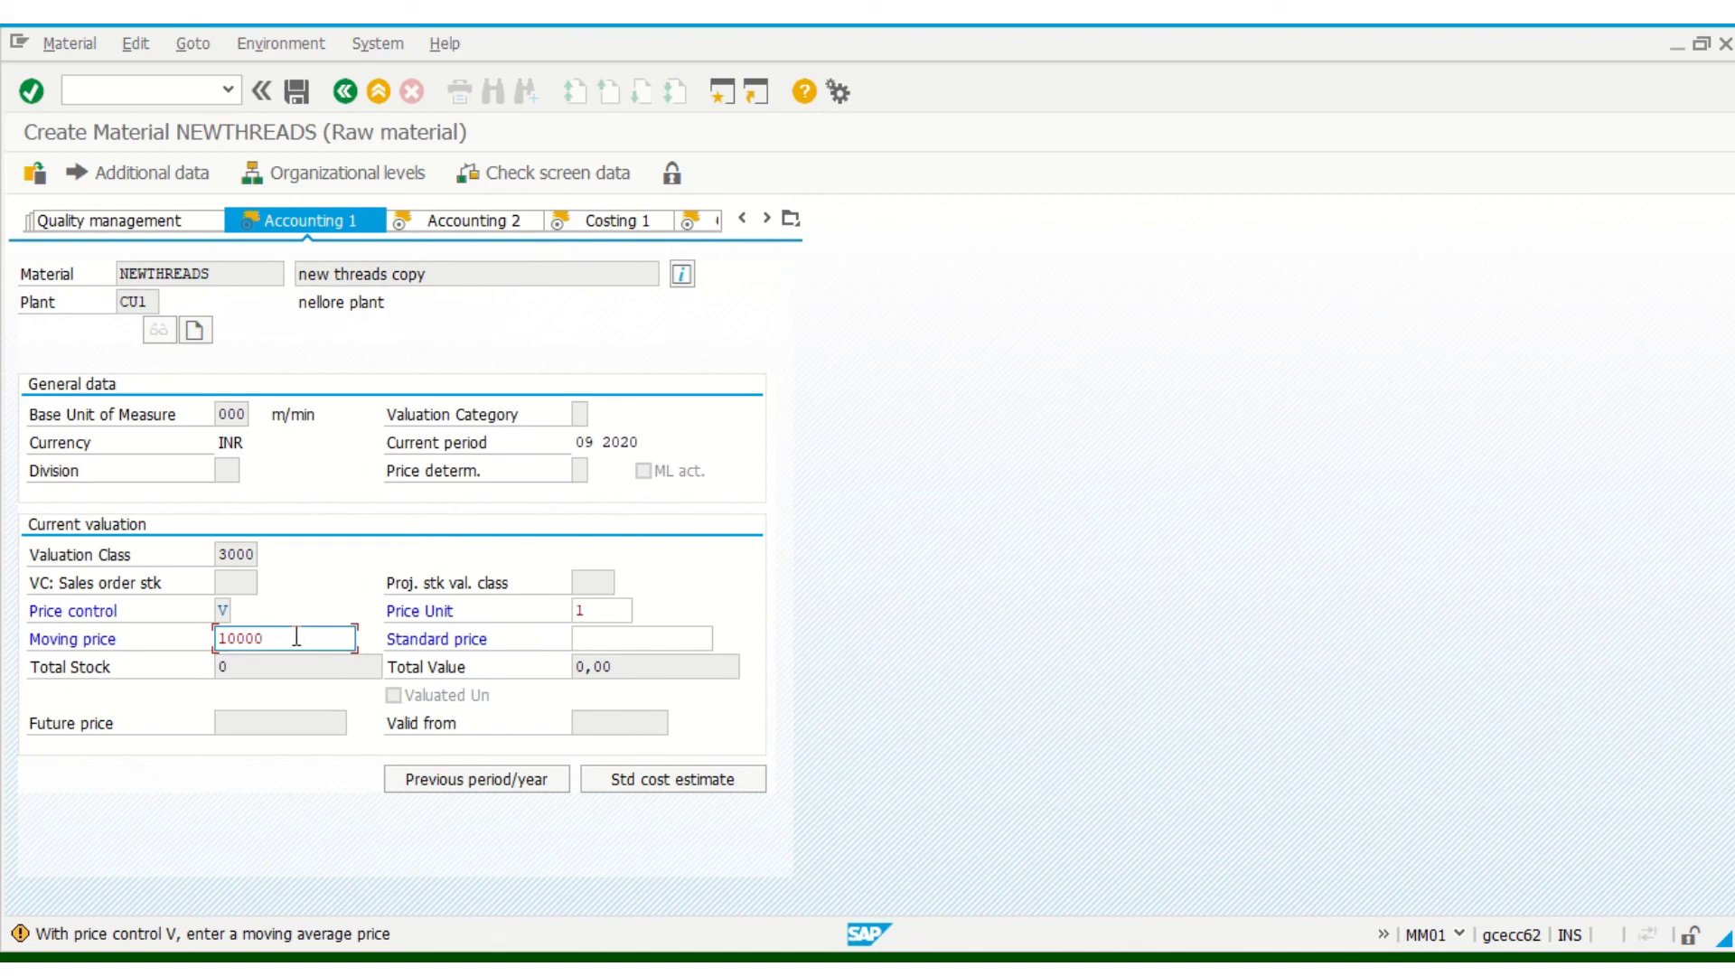
key("Return")
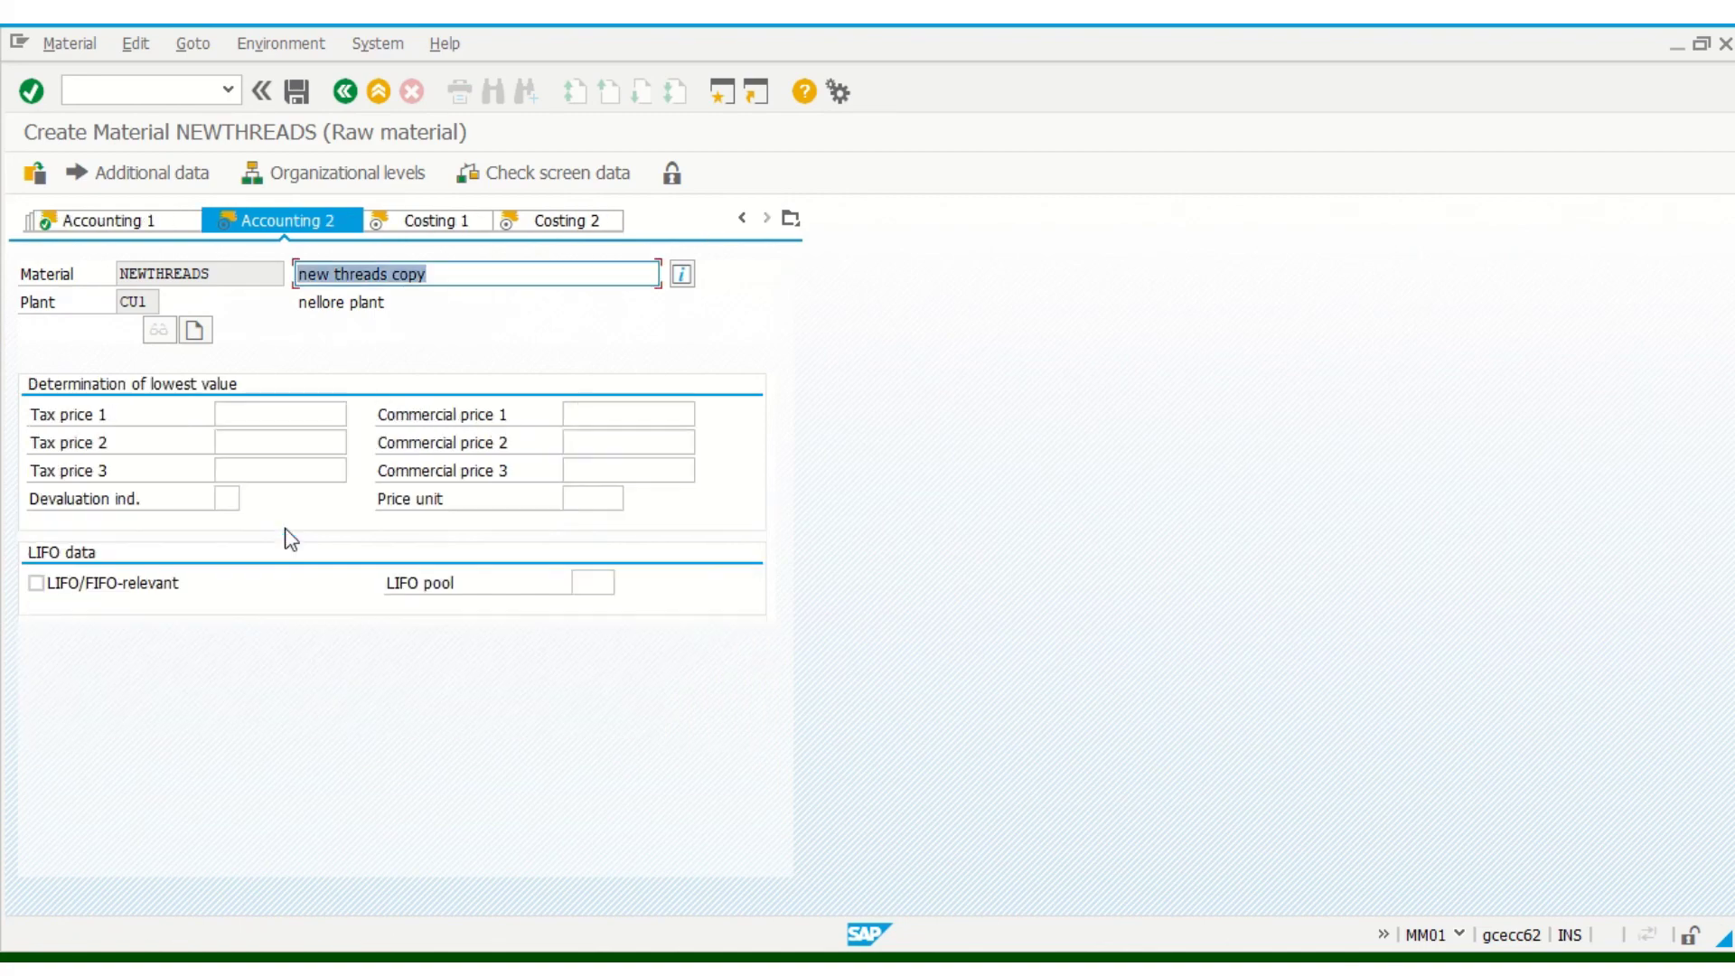
- Accept the Accounting 2, Costing 1 and Costing 2 views without entries and save the new material
left_click(546, 285)
key("Return")
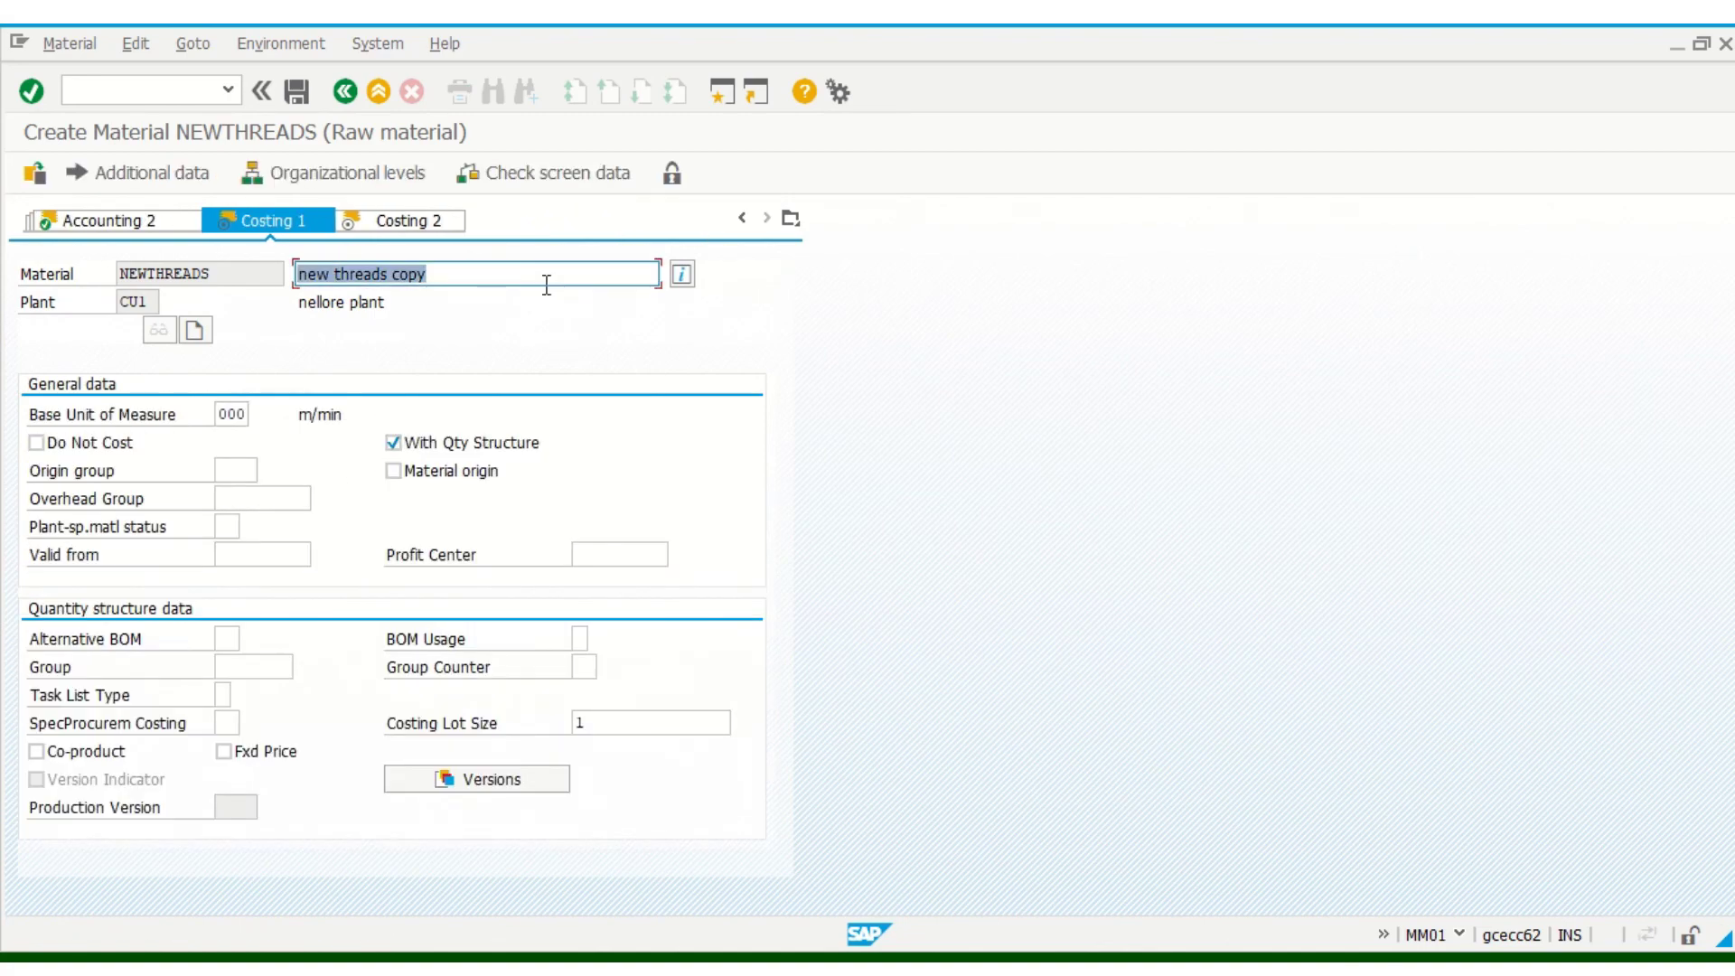
key("Return")
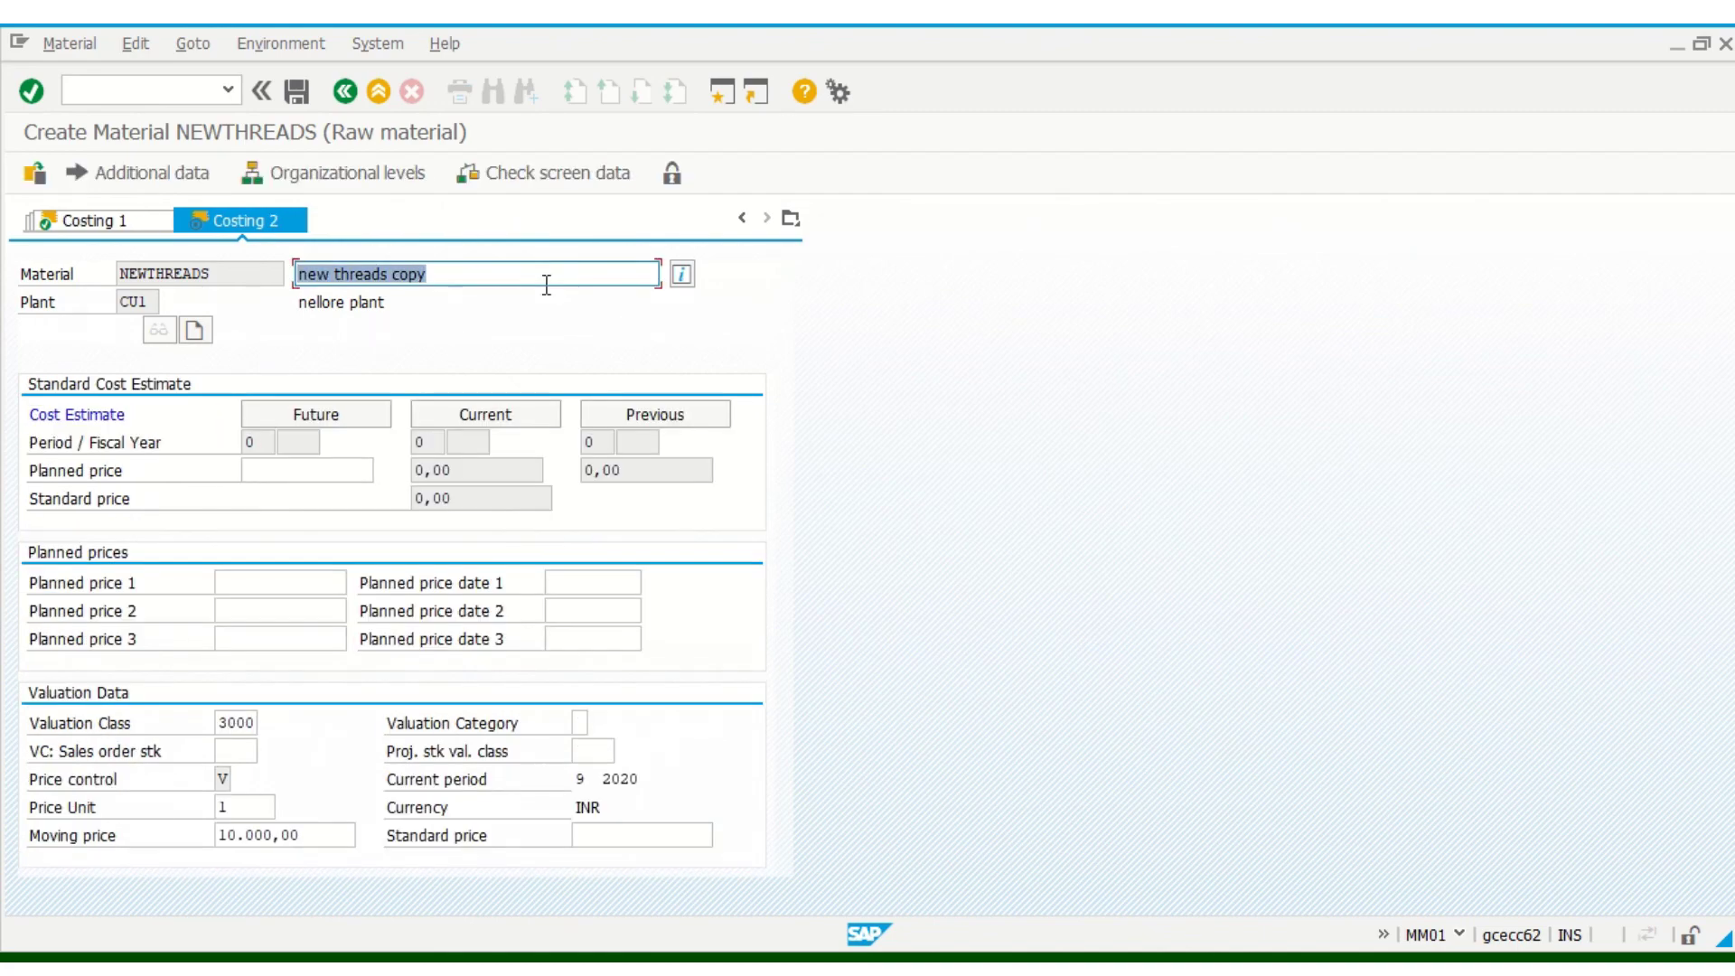
left_click(546, 285)
key("Return")
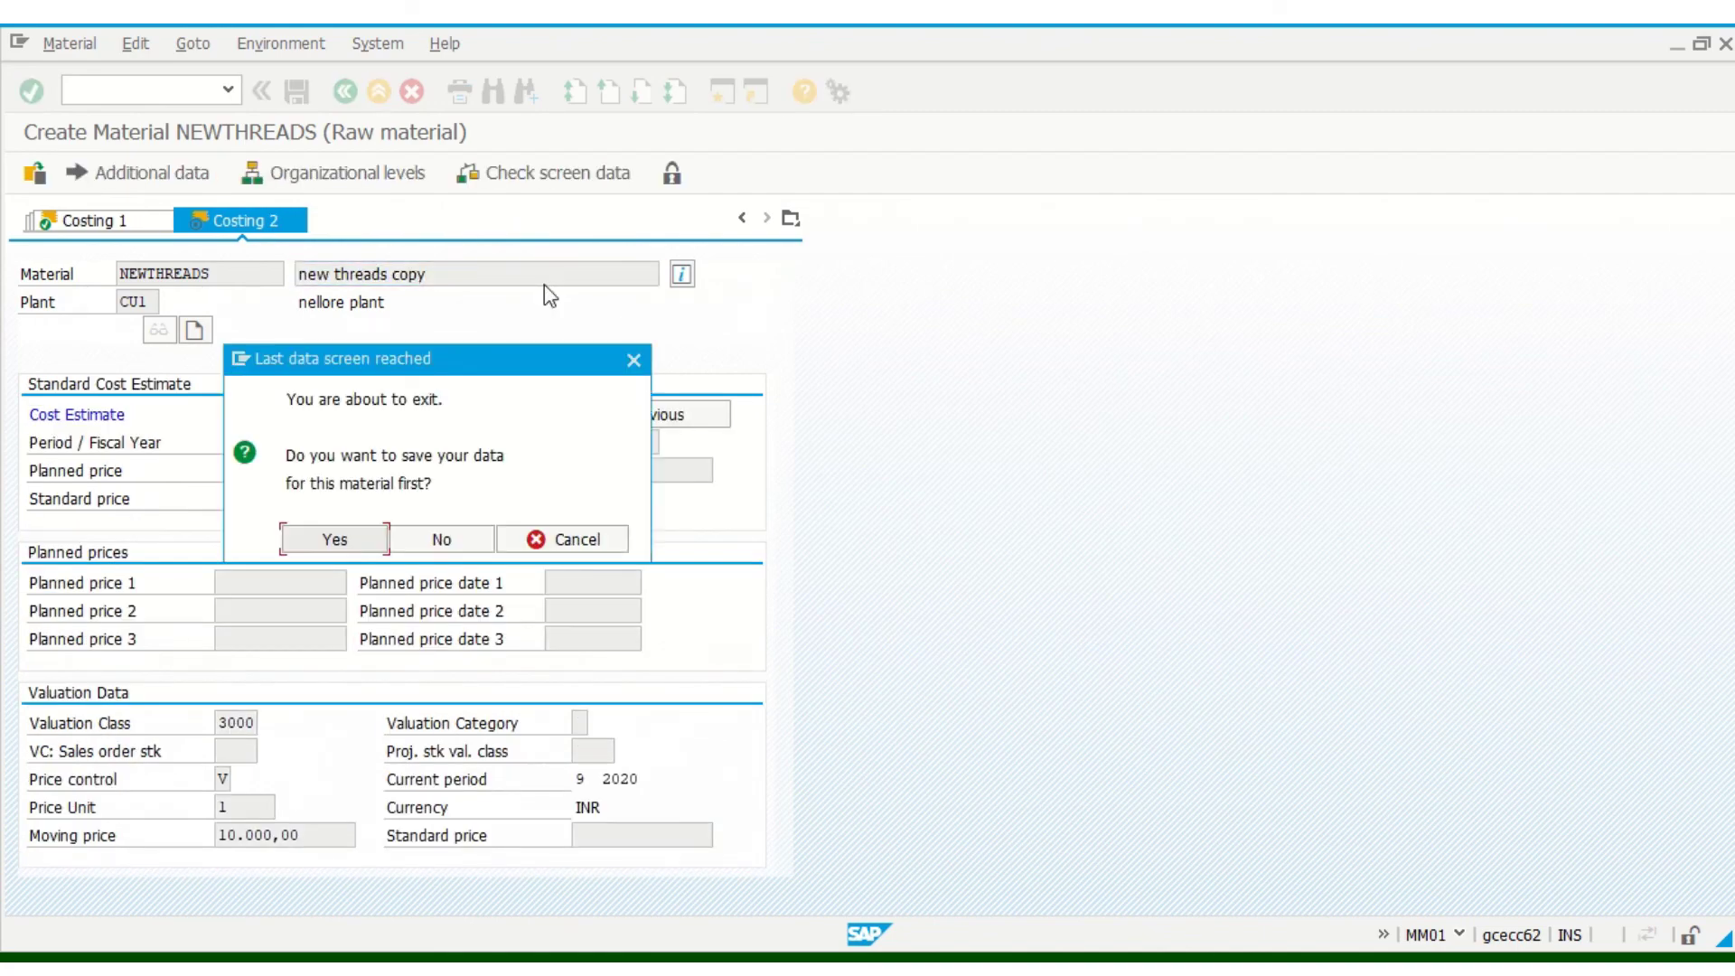
left_click(319, 548)
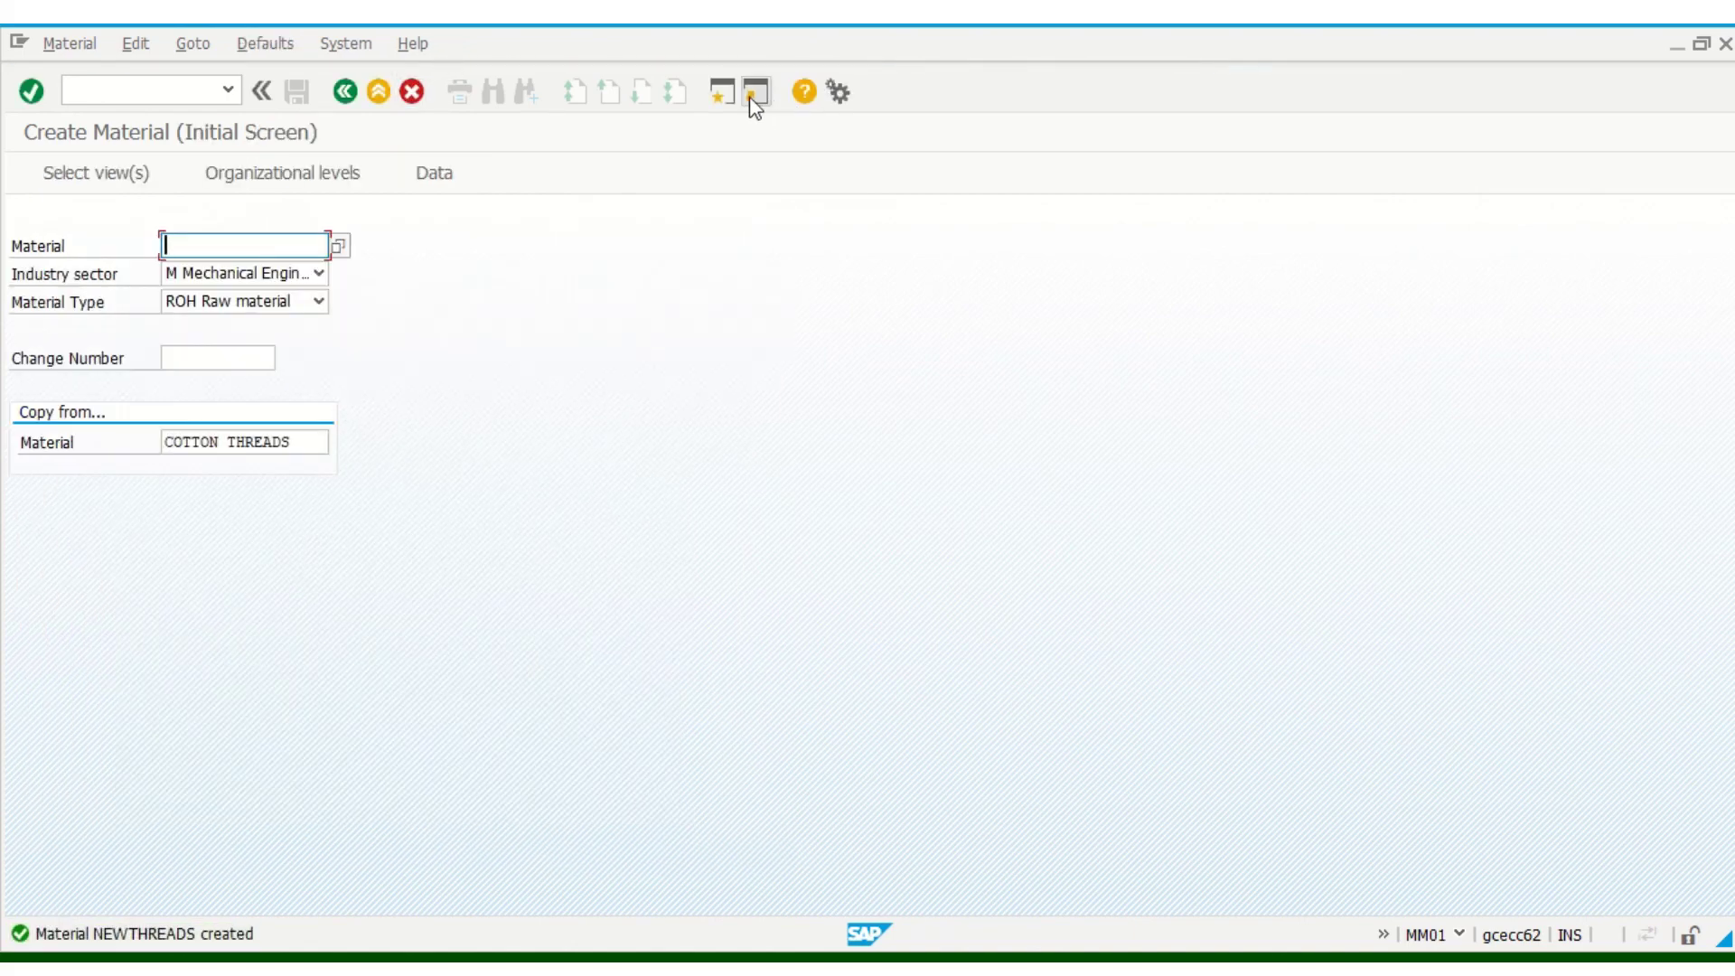
- Start transaction MM60 in a new session and run the materials list for NEWTHREADS
left_click(723, 98)
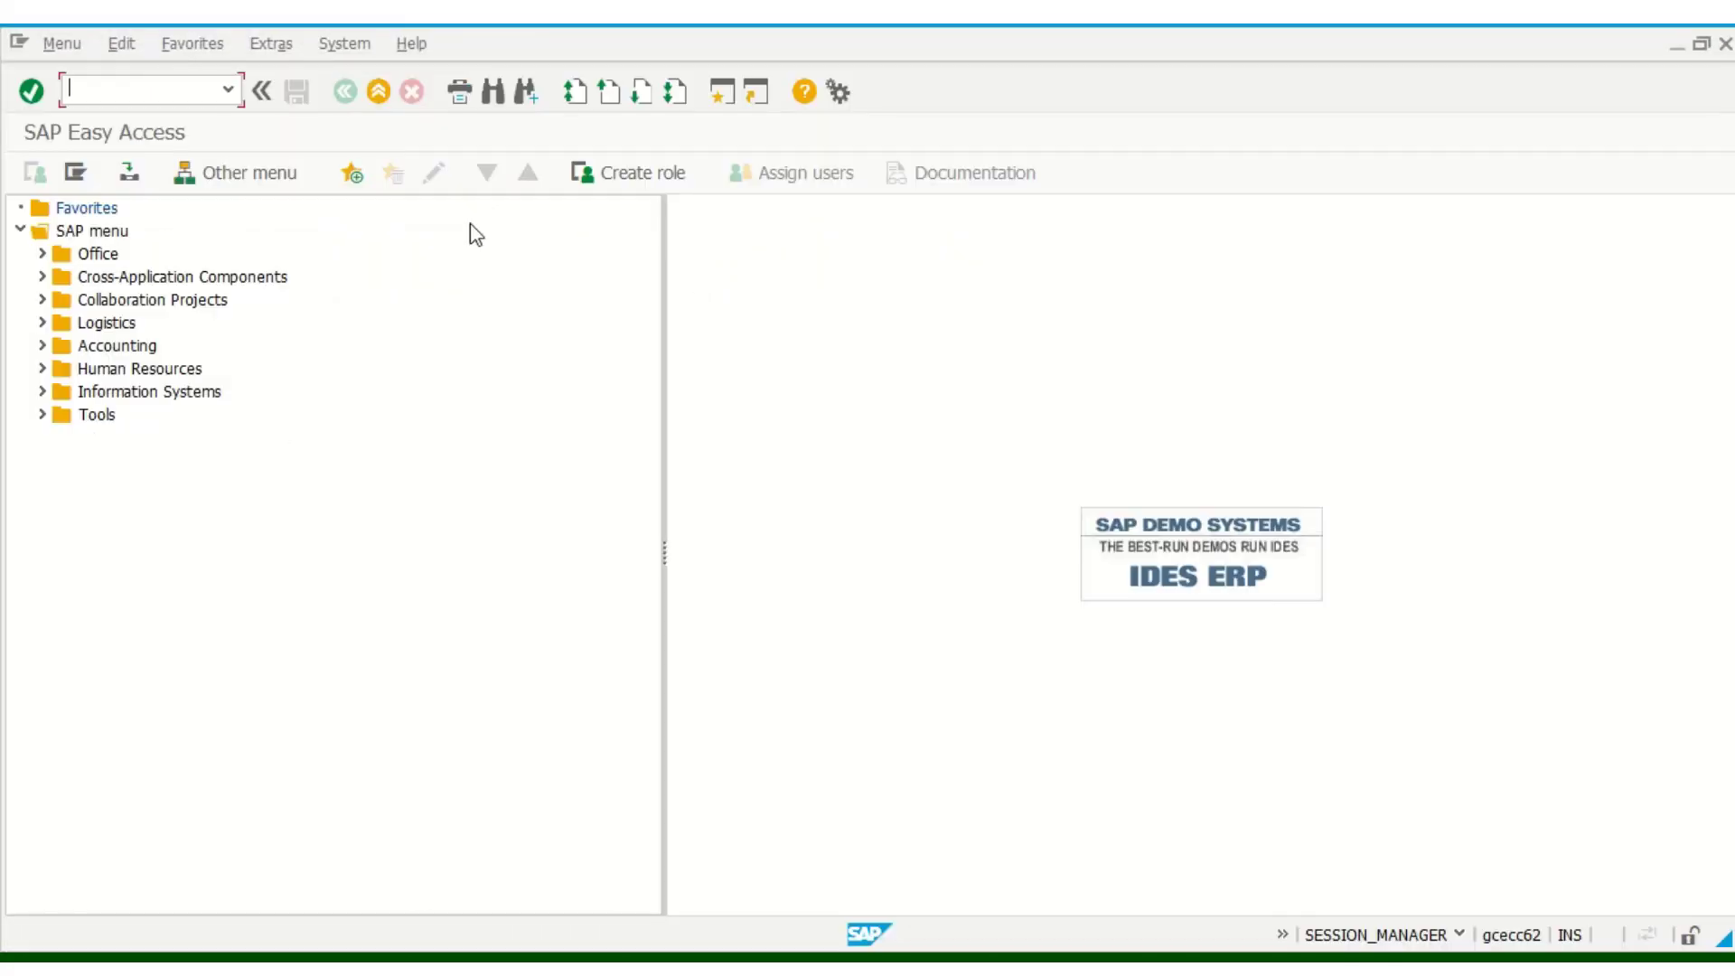
type("mm60")
key("Return")
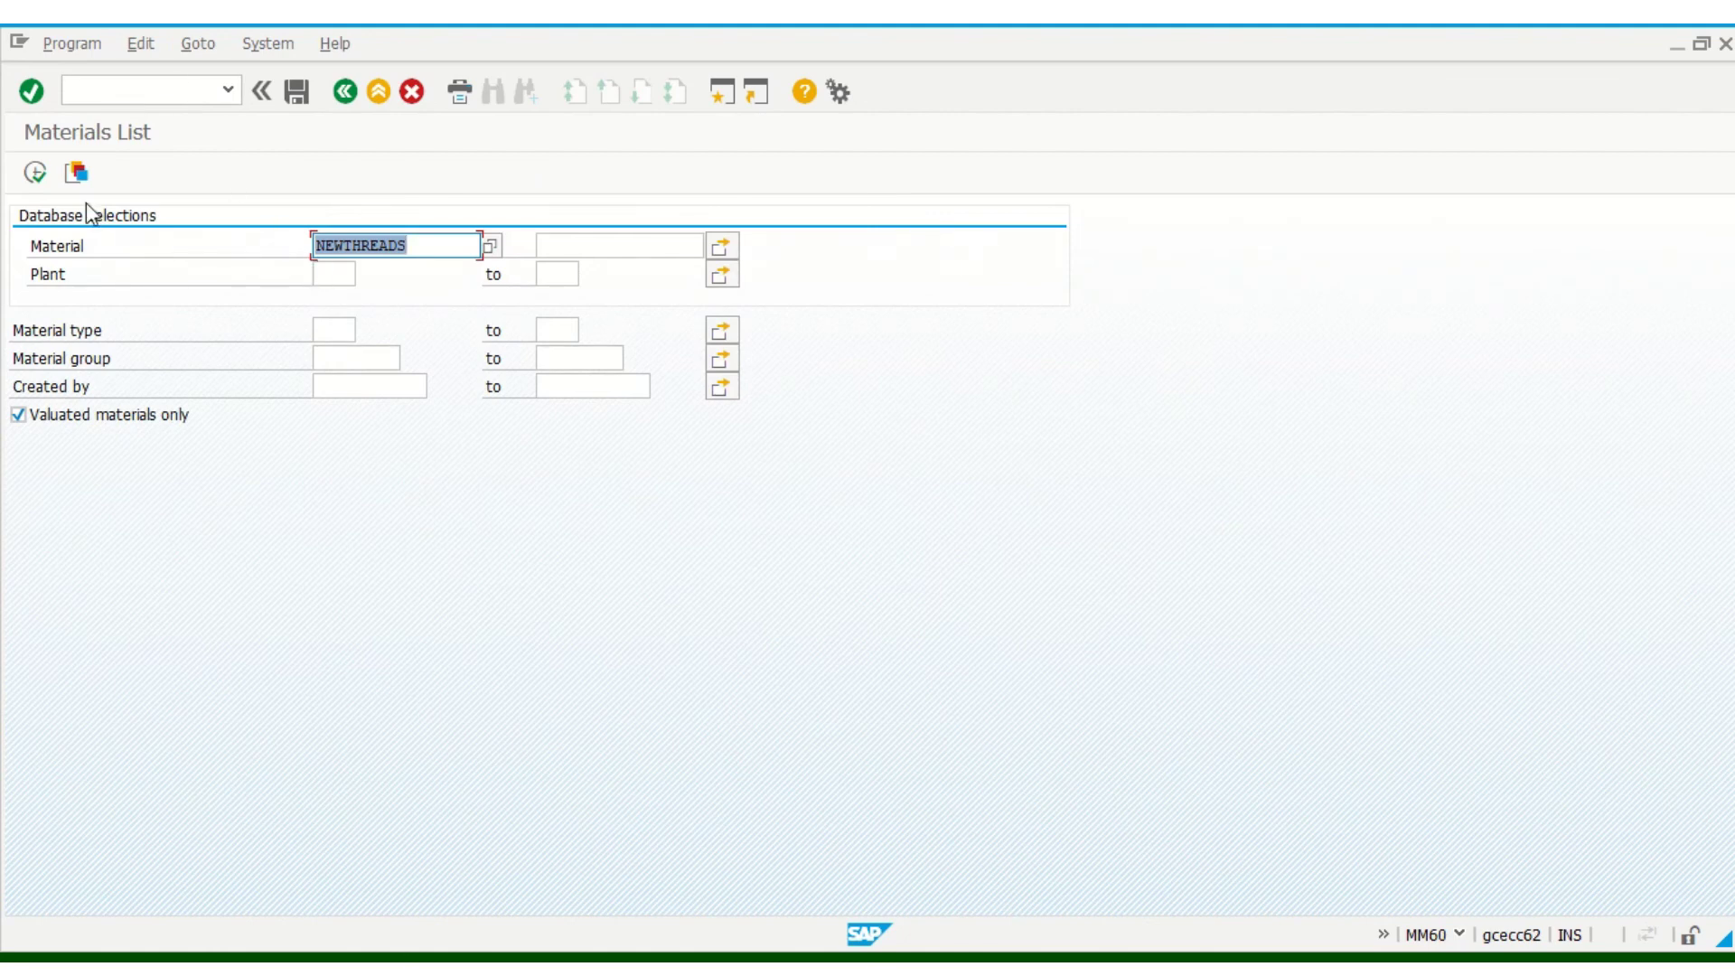
left_click(40, 181)
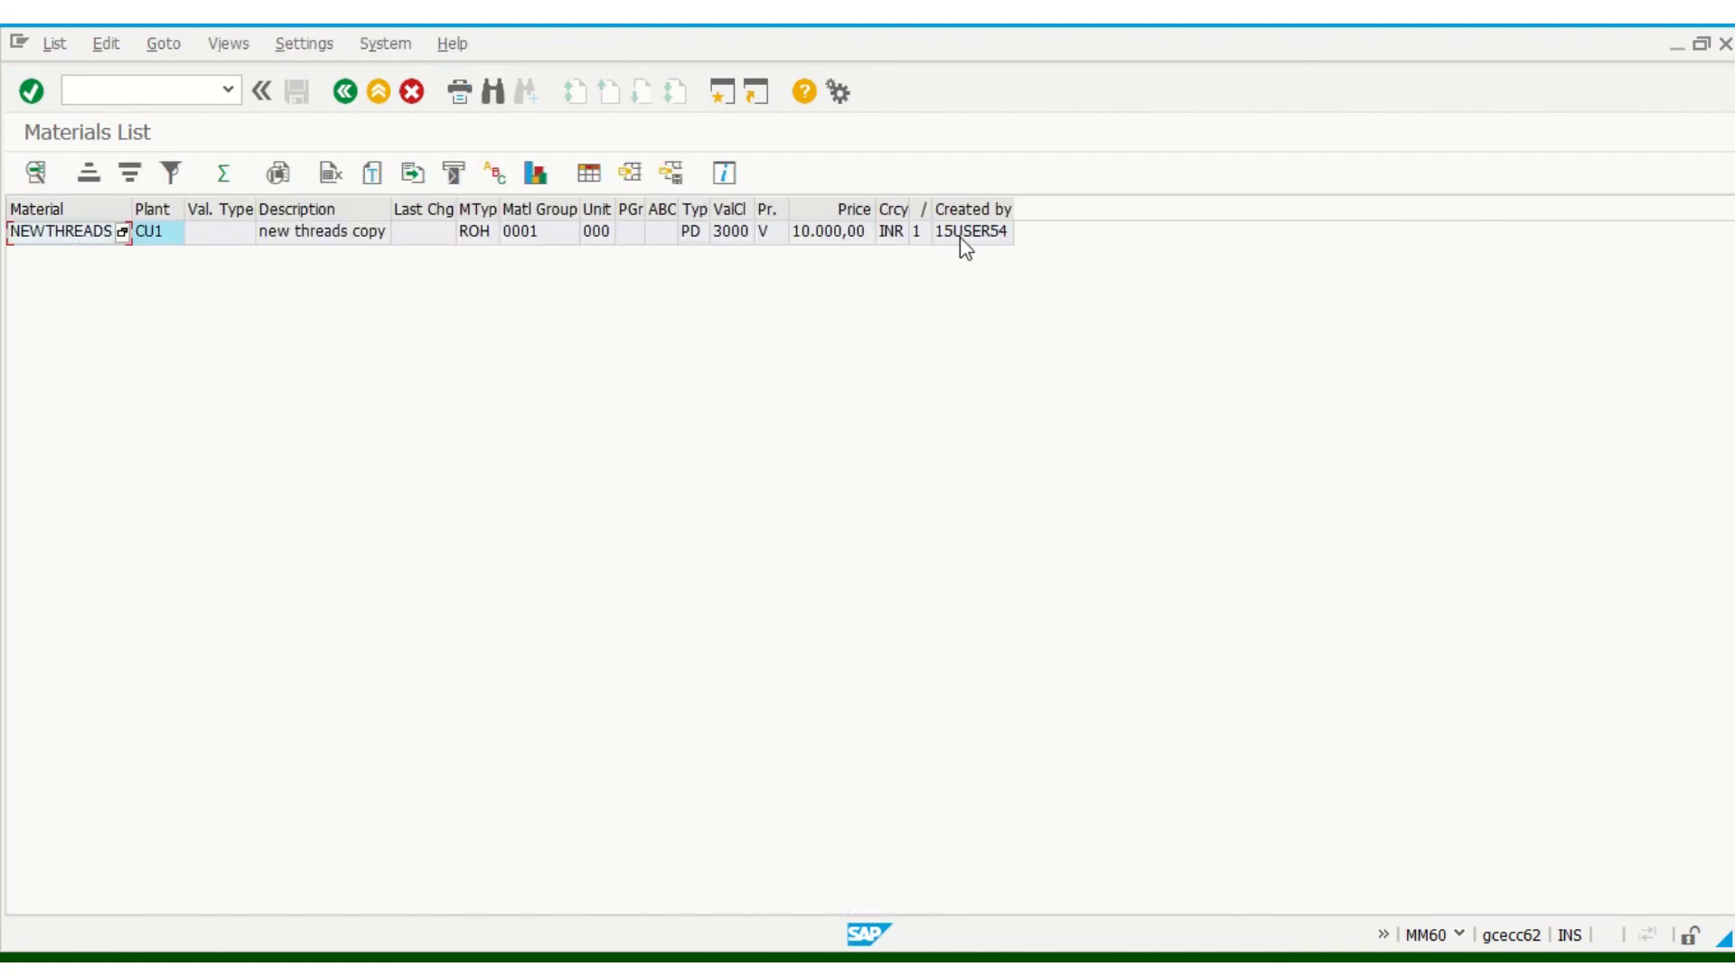
- Check the NEWTHREADS row in the materials list and return to the SAP Easy Access screen
left_click(71, 241)
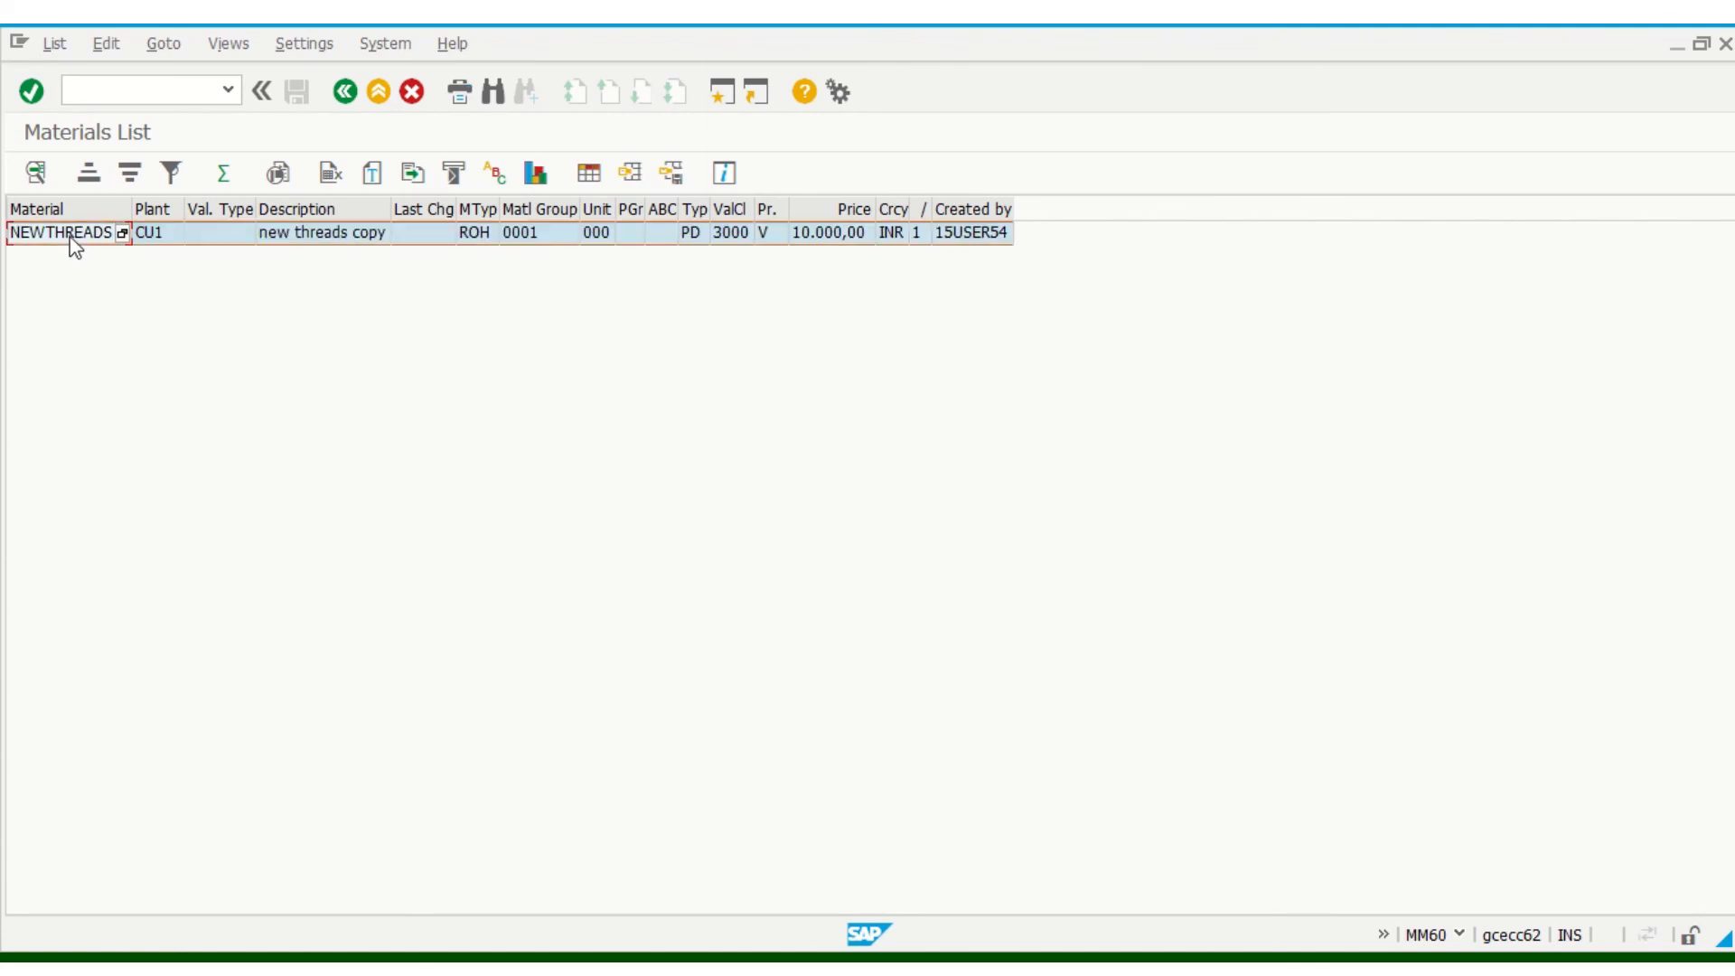
left_click(344, 97)
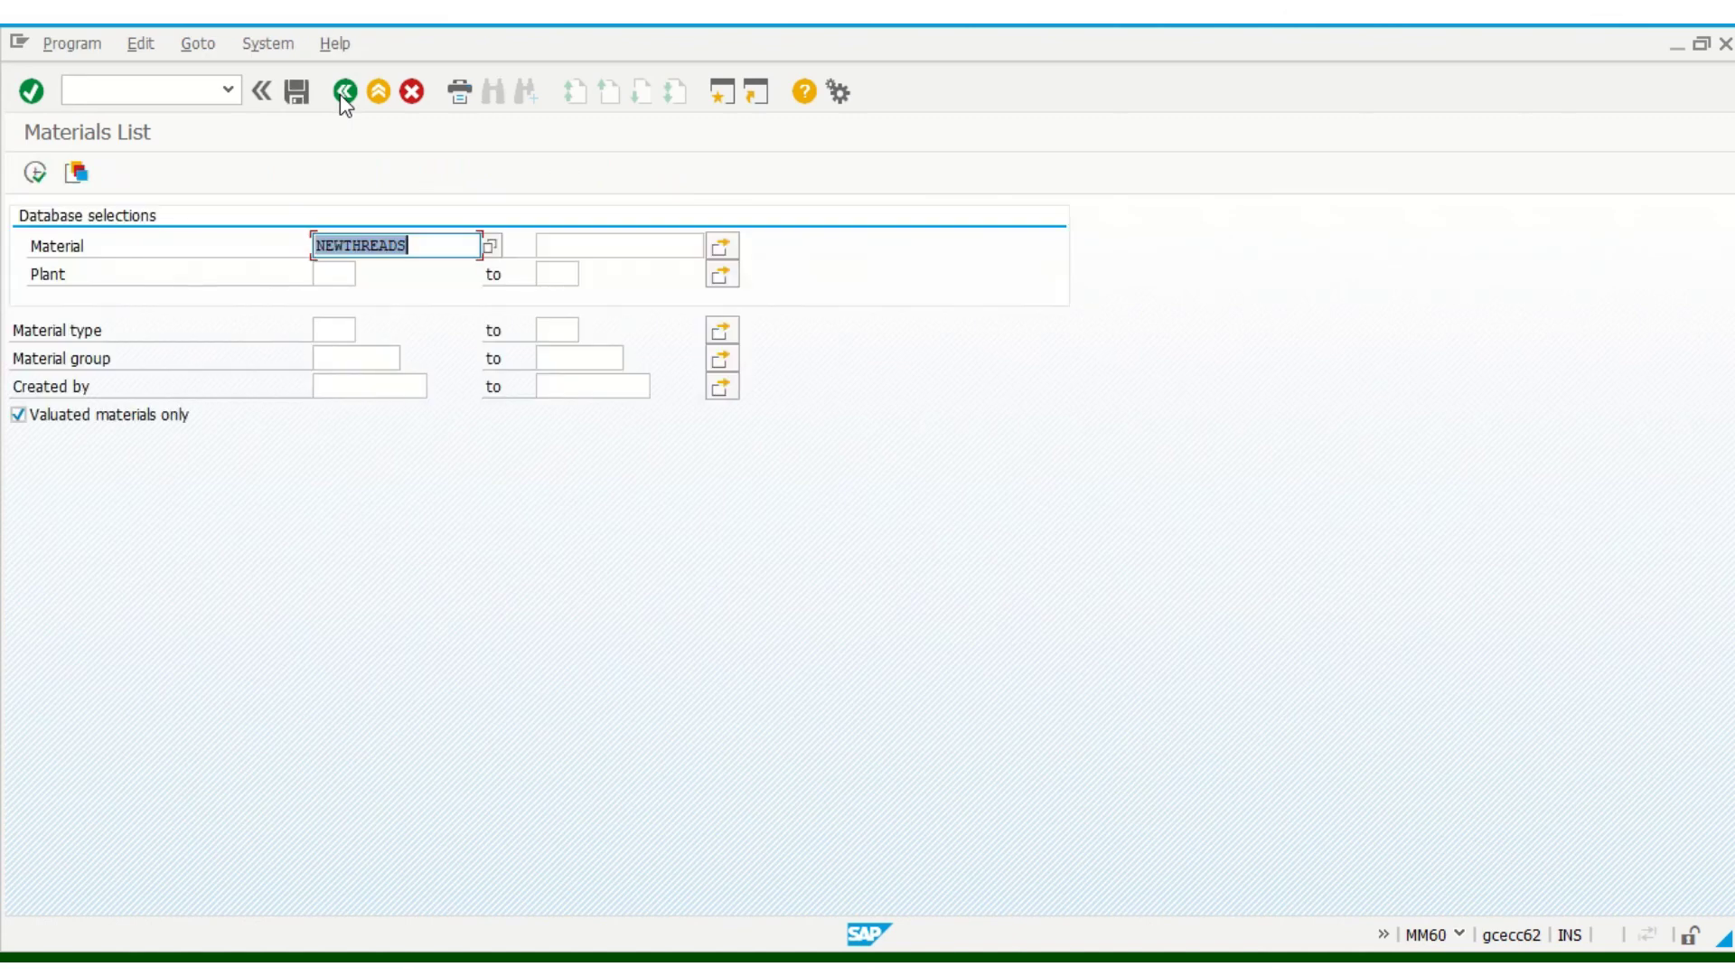
left_click(342, 95)
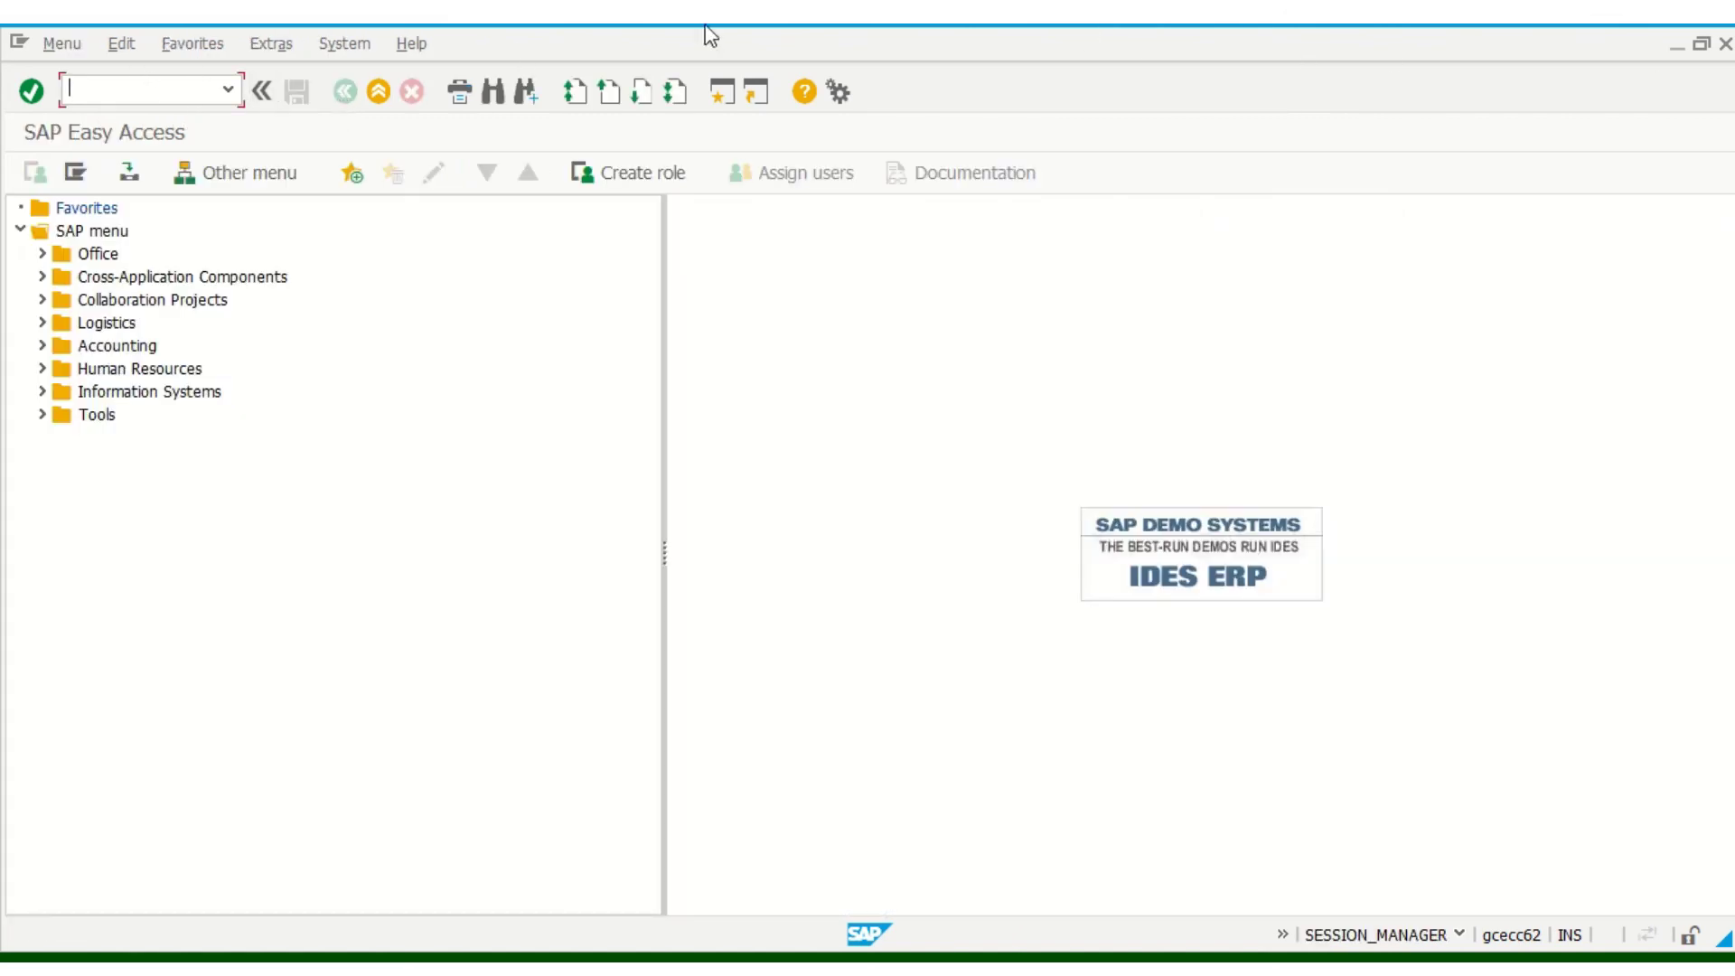
mouse_move(705, 25)
left_click(698, 81)
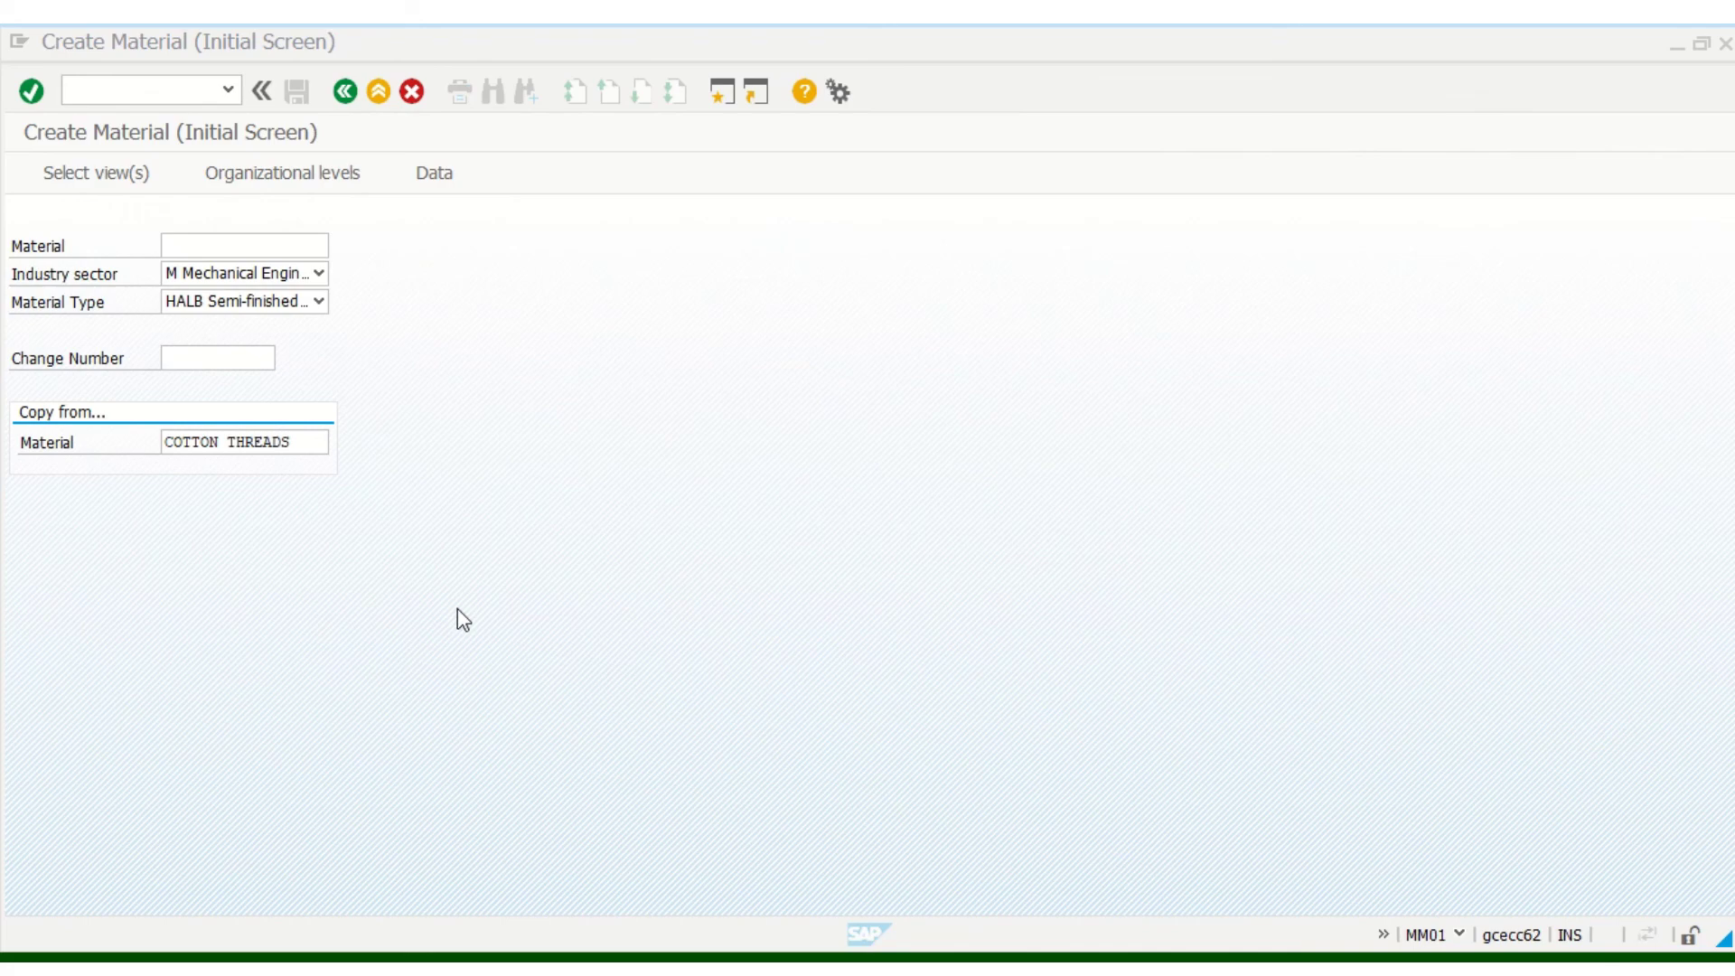
- Enter trees as the new material, with material type HALB Semi-finished product and COTTON THREADS as the material to copy from
left_click(298, 442)
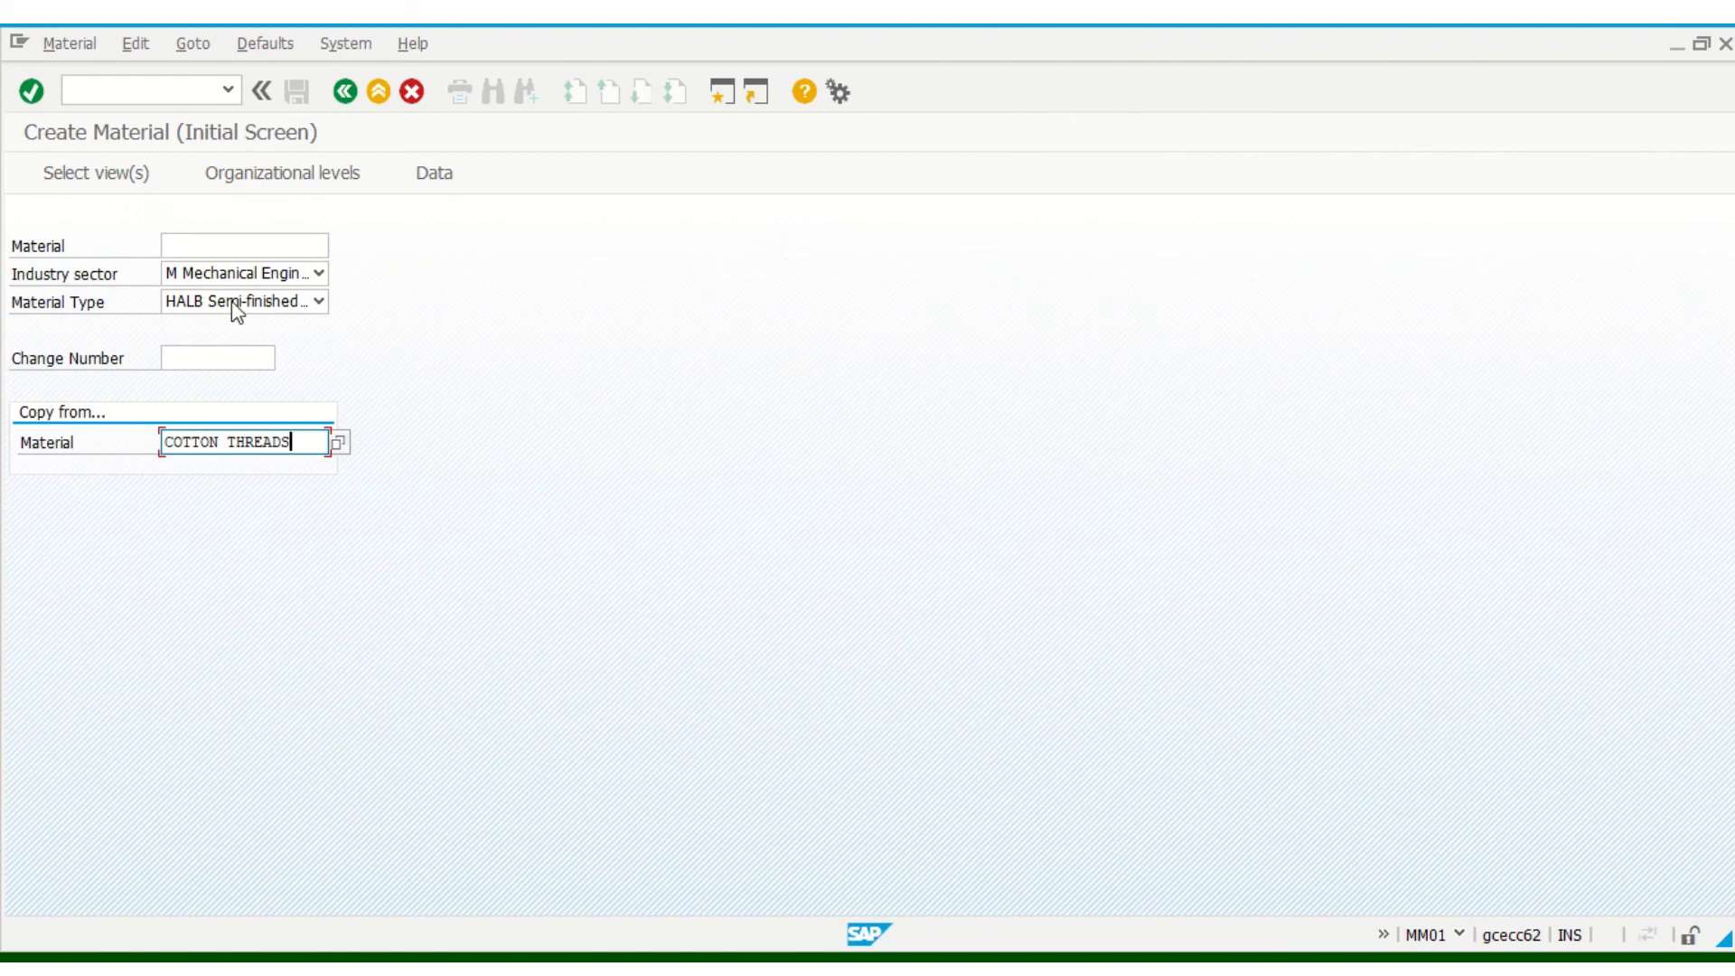
left_click(217, 246)
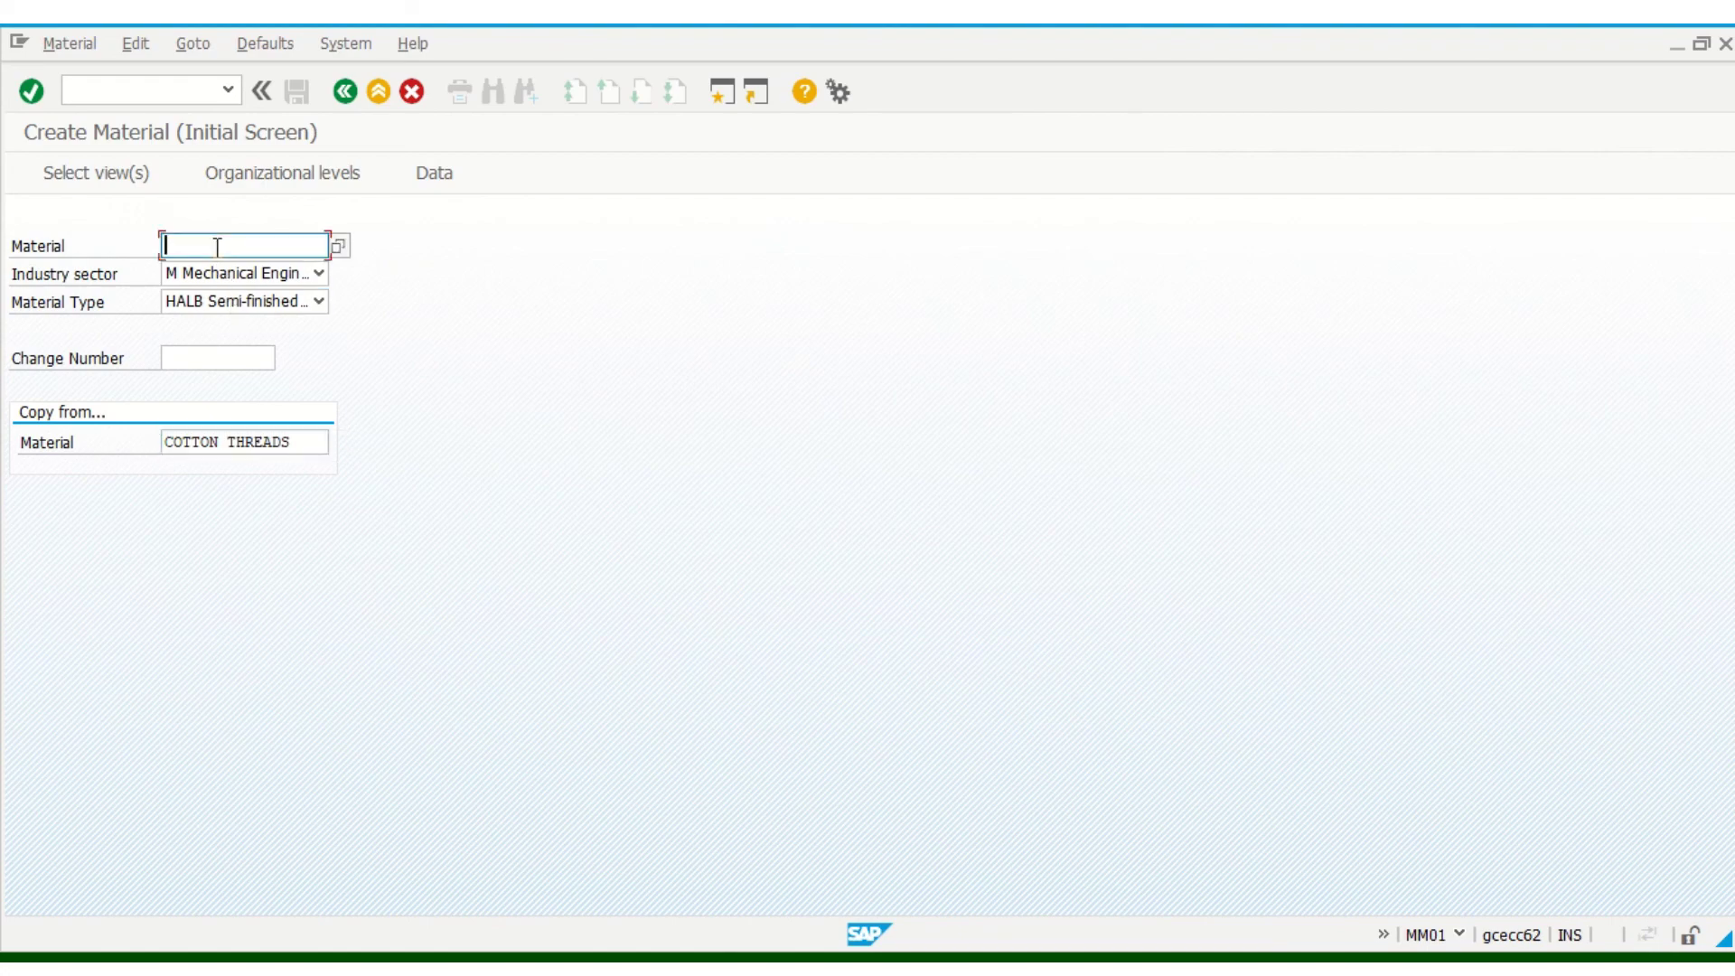
type("trees")
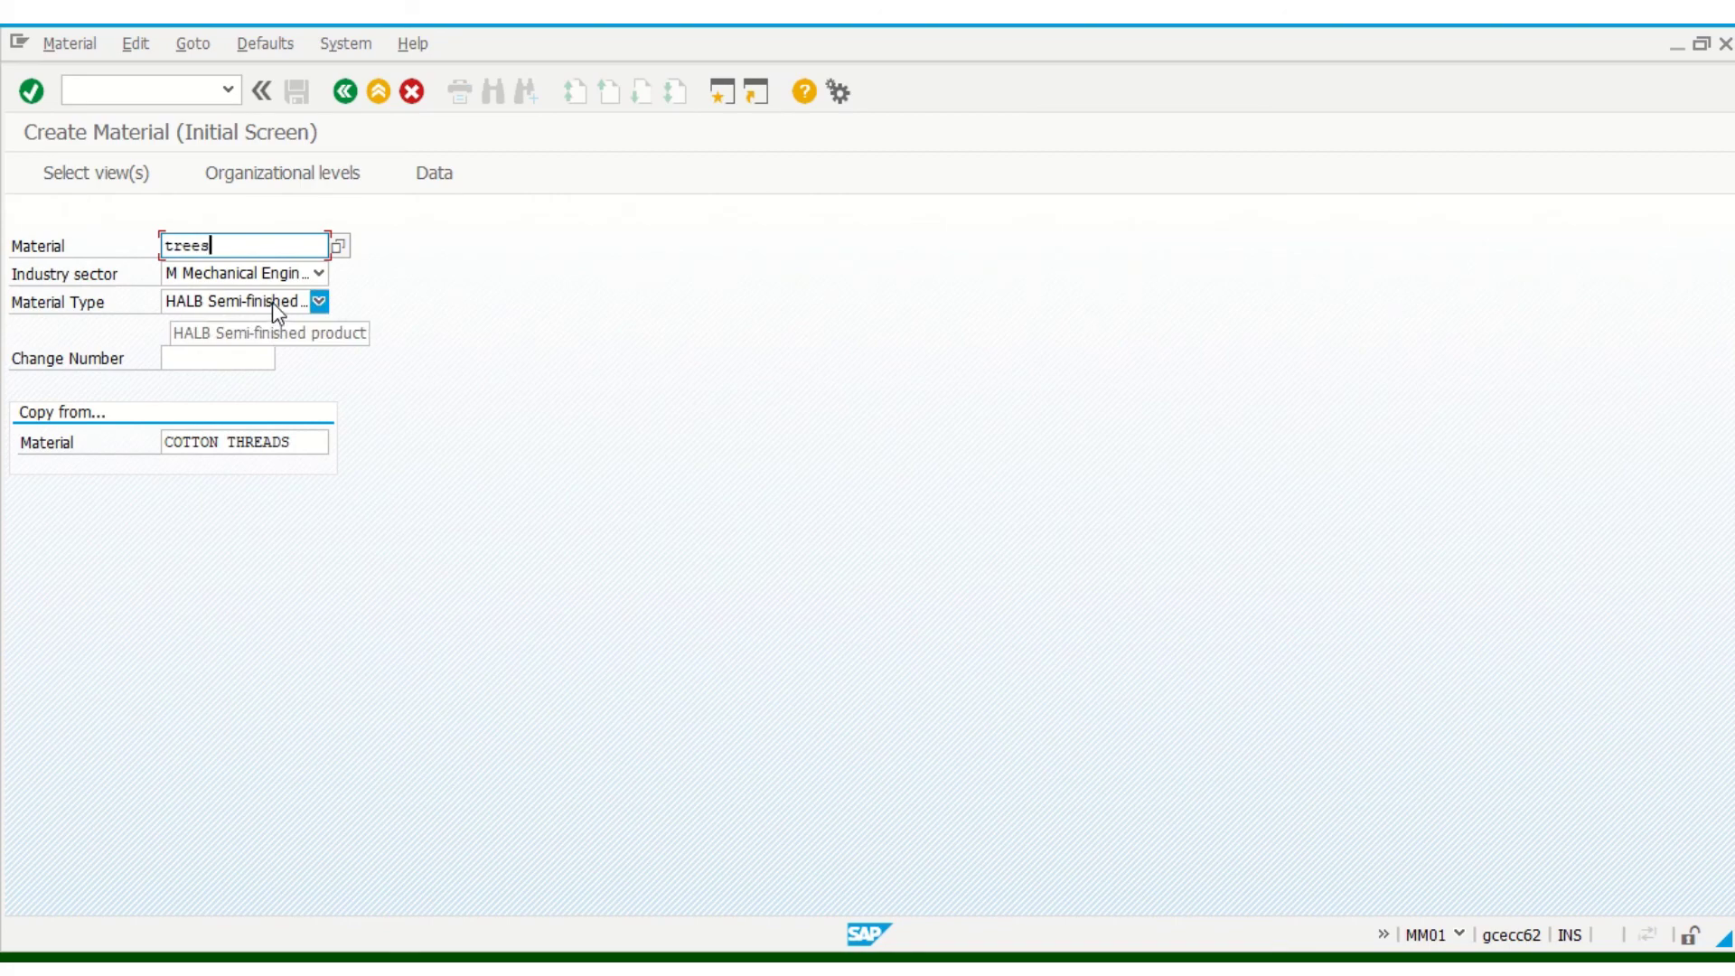
left_click(213, 304)
left_click(213, 303)
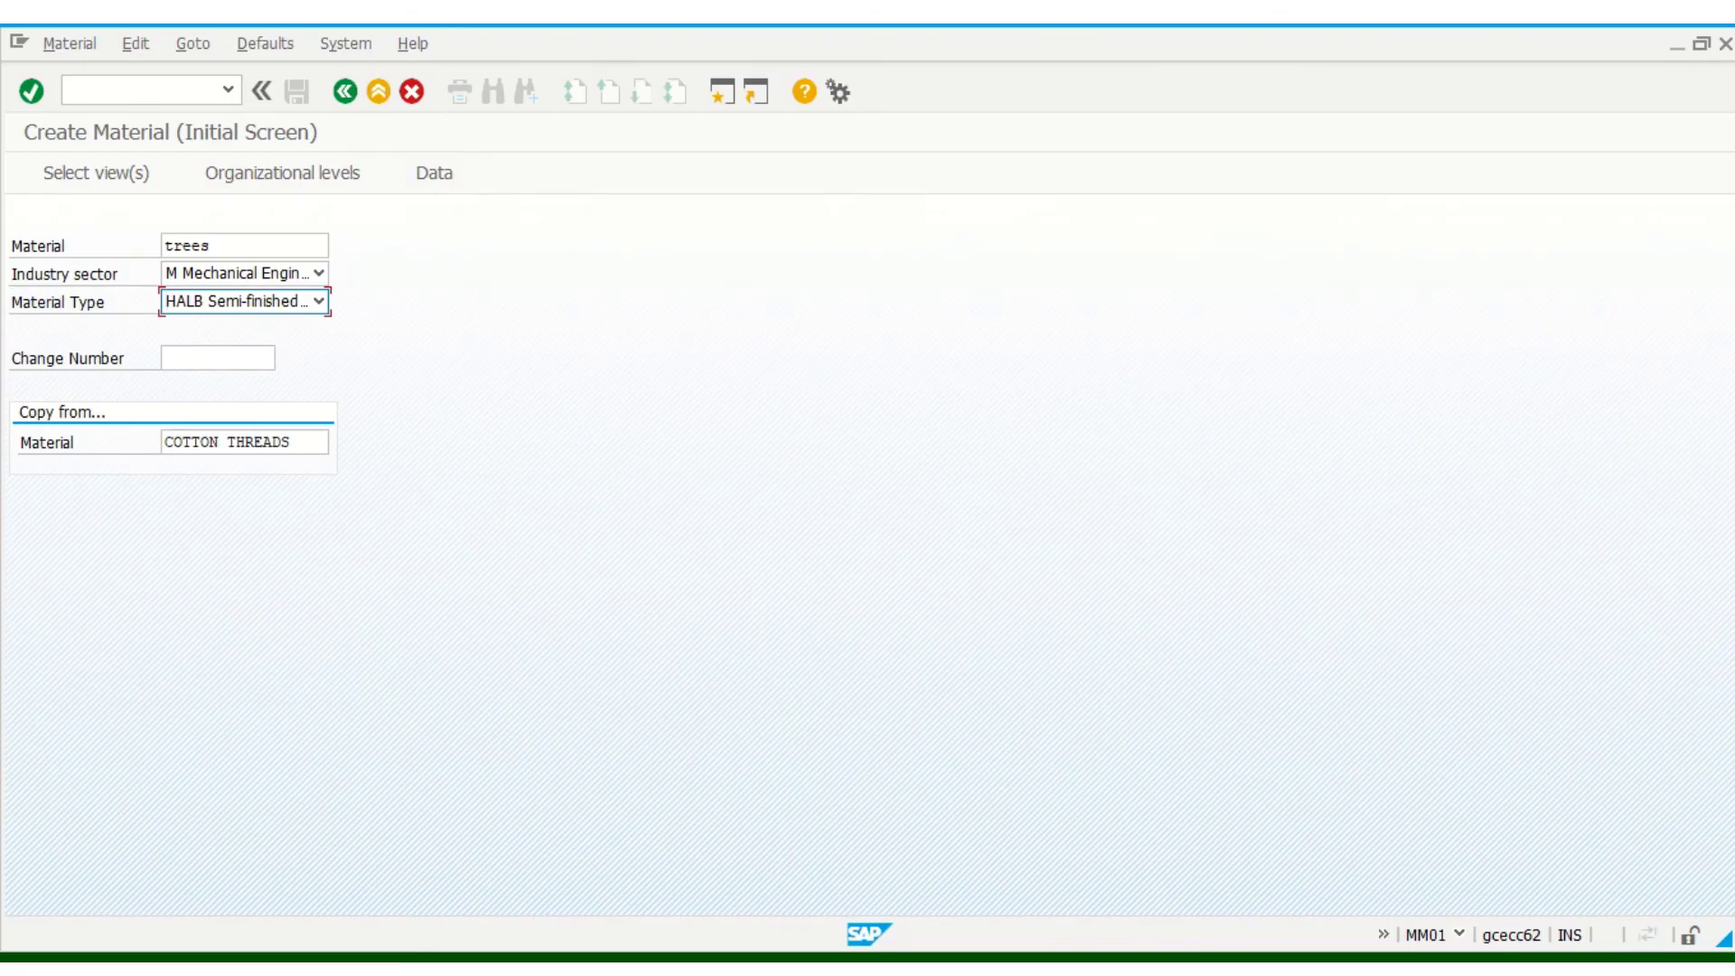
- Switch to the Word notes to review the material master copy scenarios and return to the Create Material screen in SAP
key("alt+Tab")
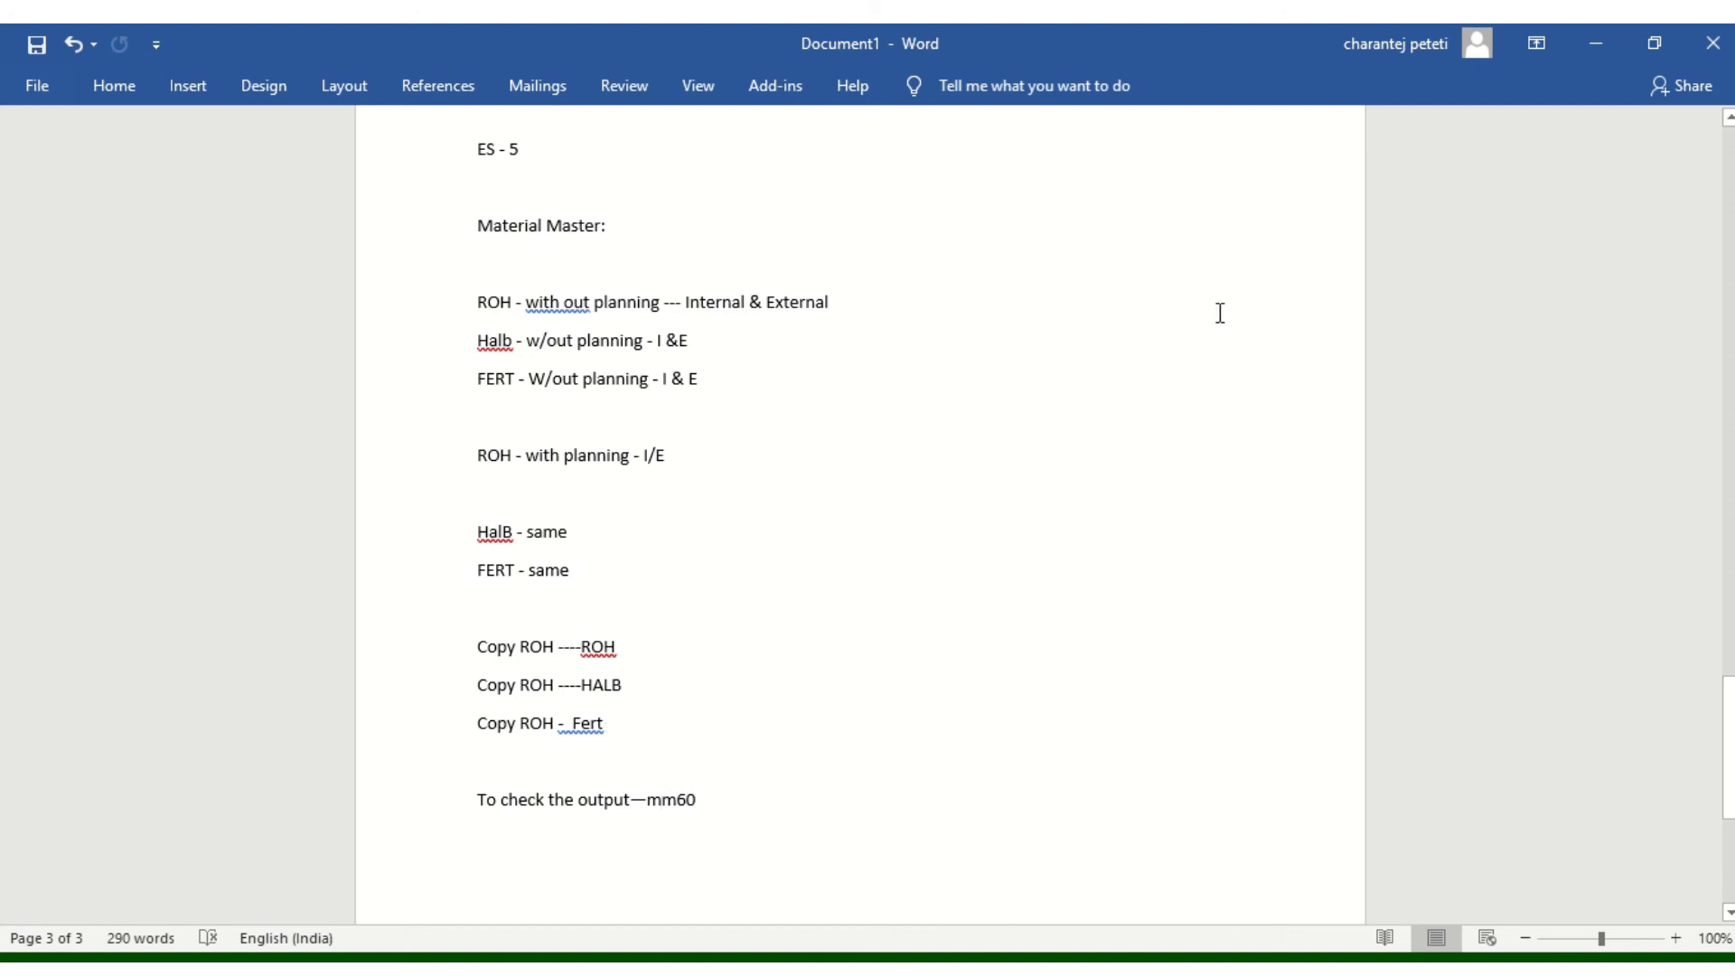
left_click(1596, 52)
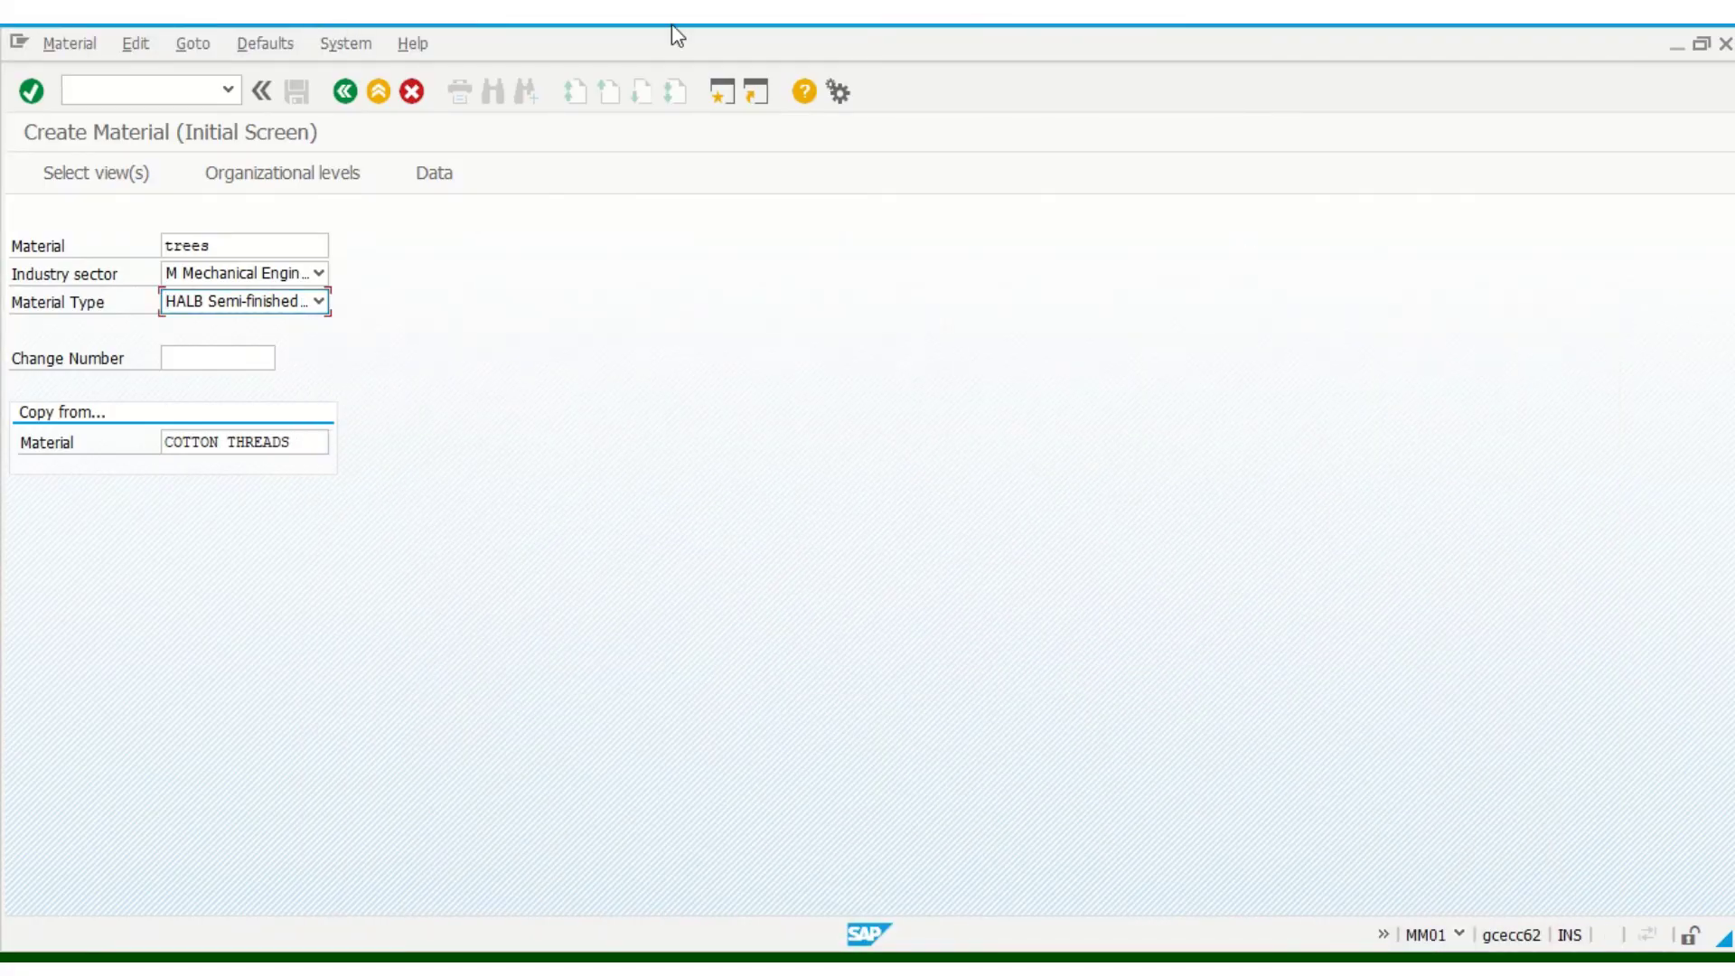
mouse_move(707, 52)
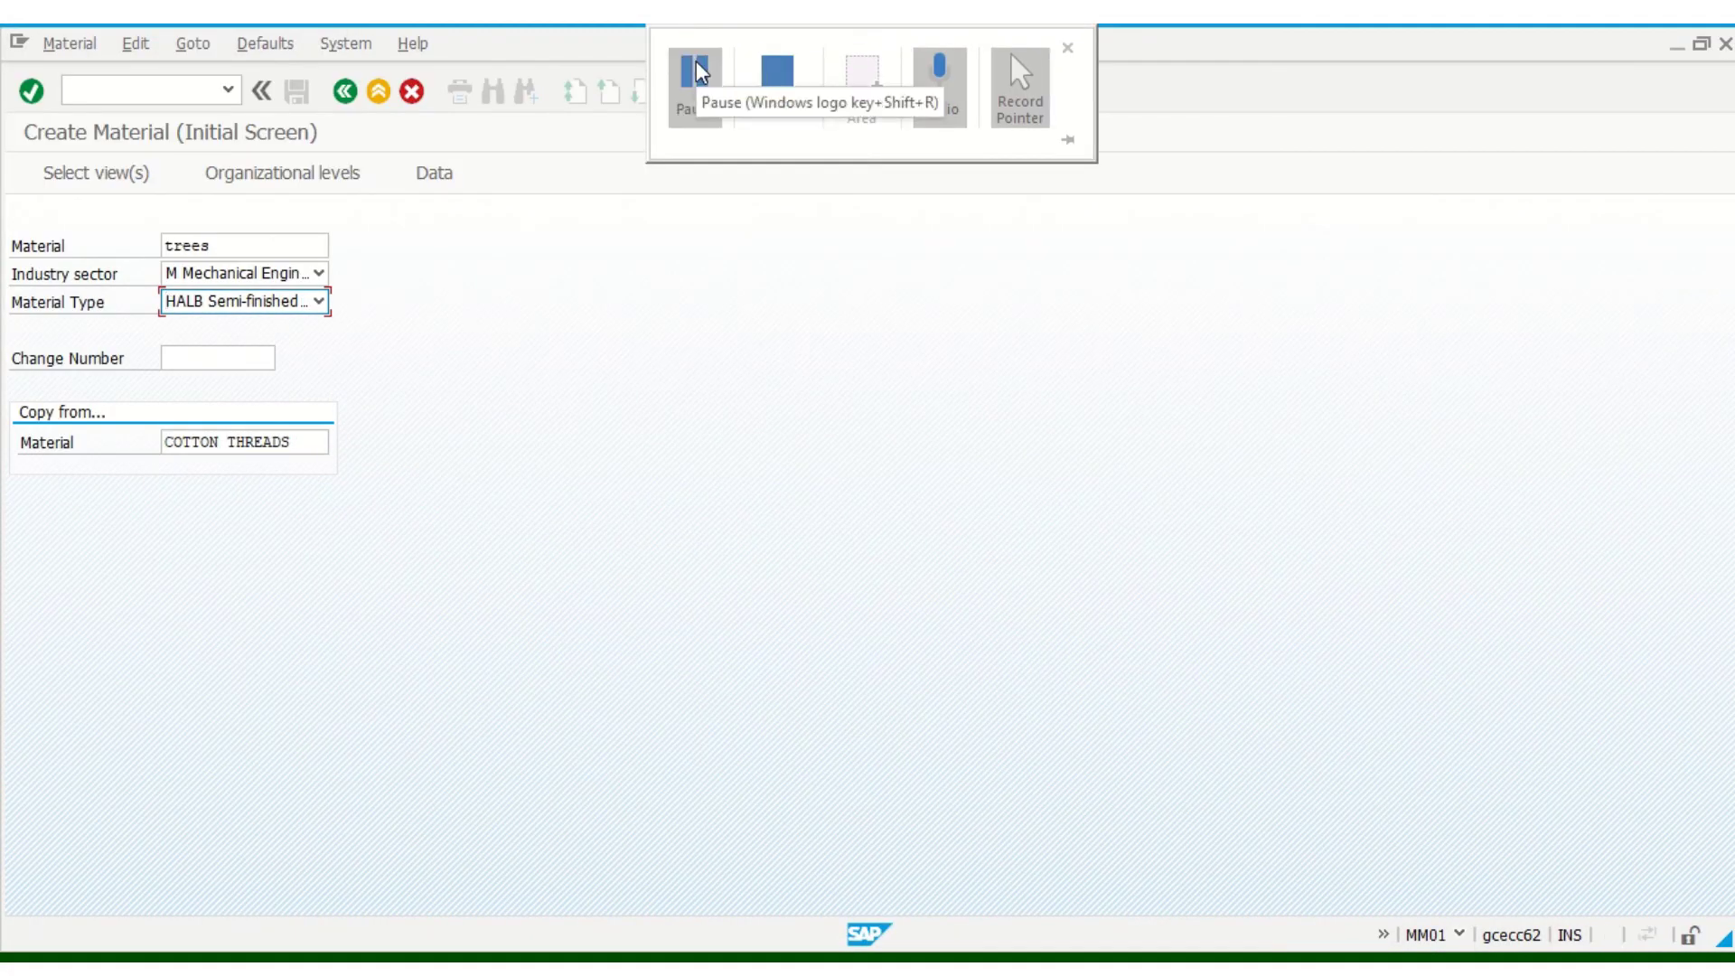